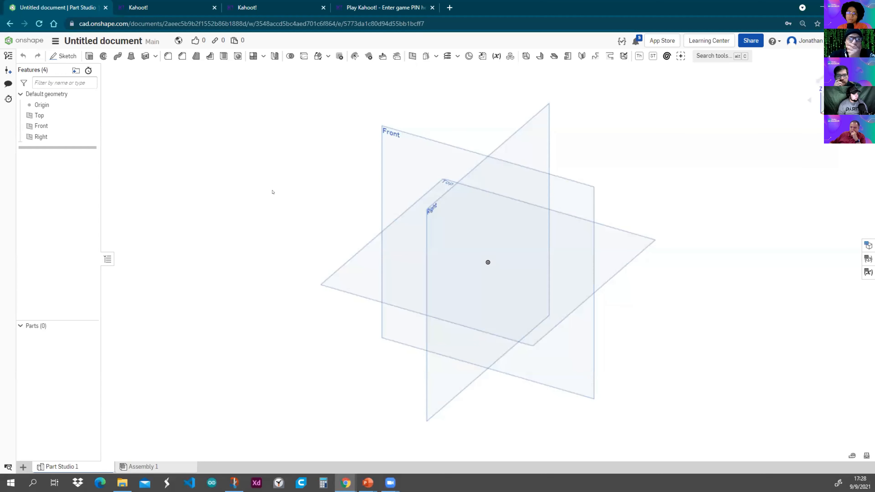
Step: Switch to the presentation, review the inscribed/circumscribed polygon slide, and return to the Onshape part studio
{"action": "middle_click_drag", "start_coordinate": [251, 186], "coordinate": [228, 186]}
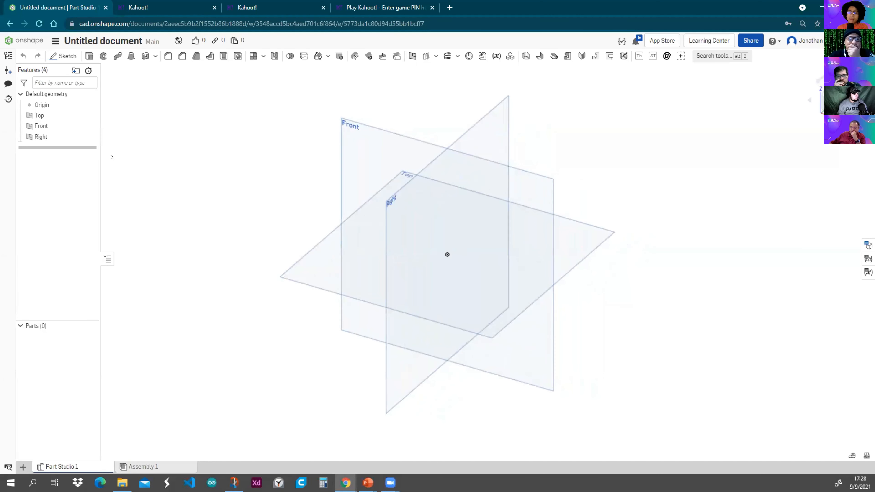
{"action": "key", "text": "alt+Tab"}
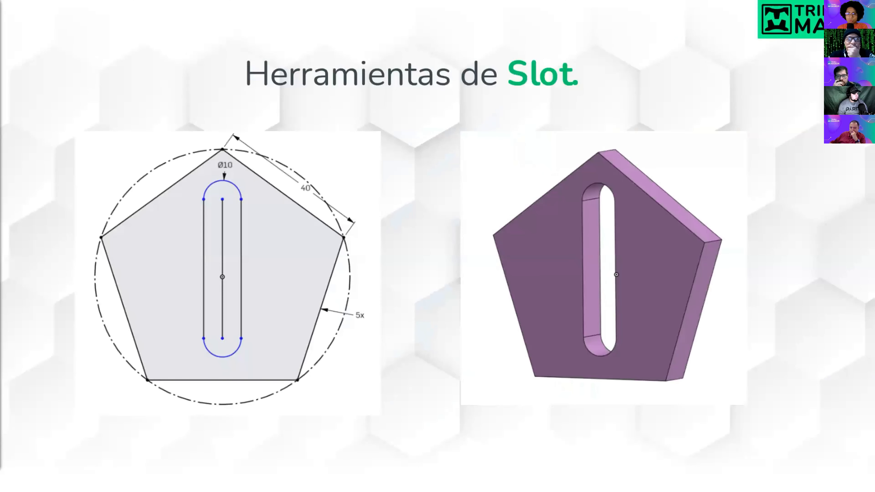
{"action": "key", "text": "Left"}
{"action": "key", "text": "Left"}
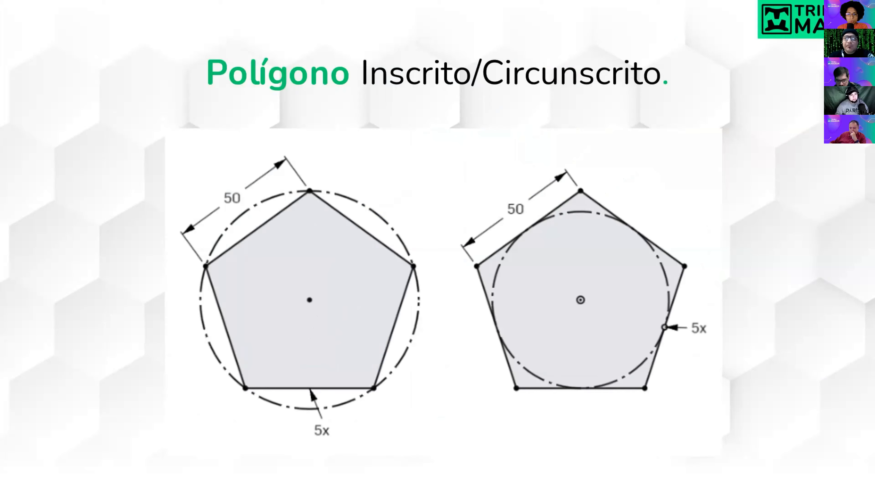
{"action": "key", "text": "alt+Tab"}
Step: Start a new sketch on the Top plane
{"action": "scroll", "coordinate": [241, 219], "scroll_direction": "down", "scroll_amount": 2}
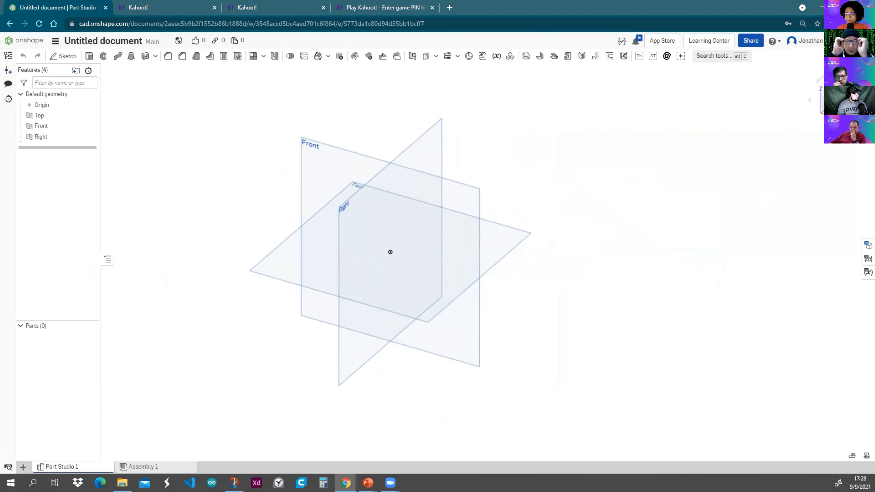
{"action": "left_click", "coordinate": [265, 229]}
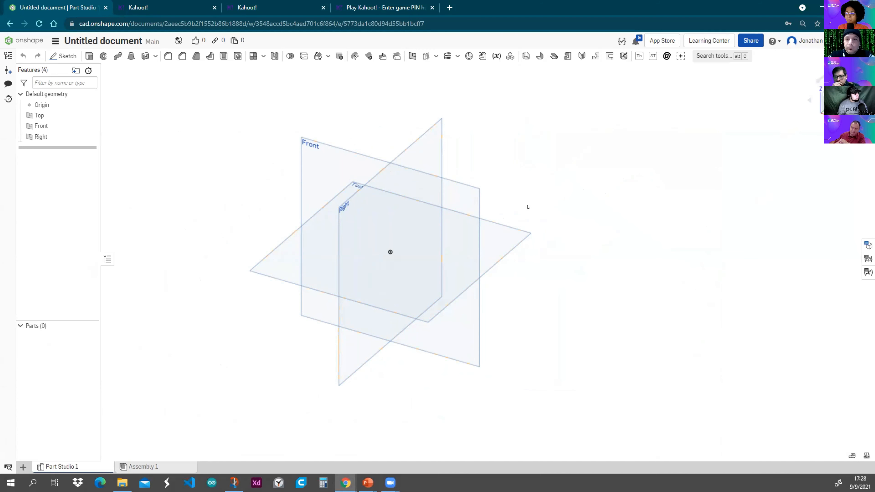
{"action": "right_click", "coordinate": [520, 229]}
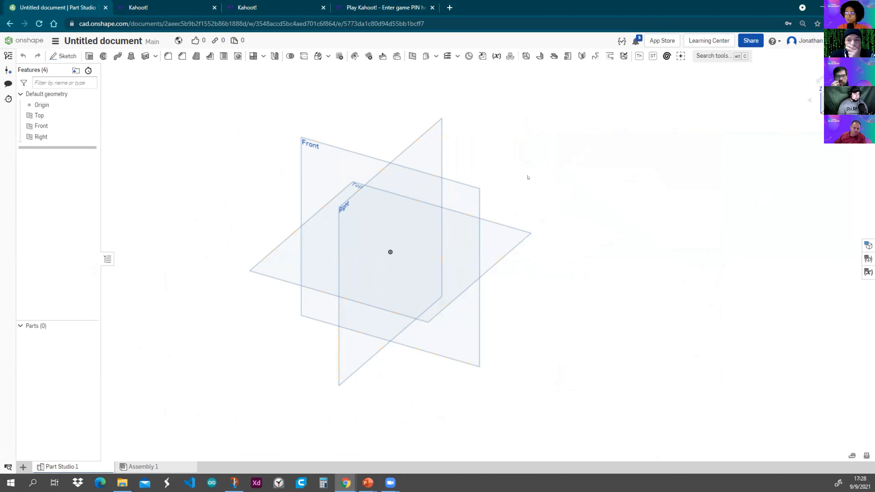
{"action": "right_click", "coordinate": [503, 235]}
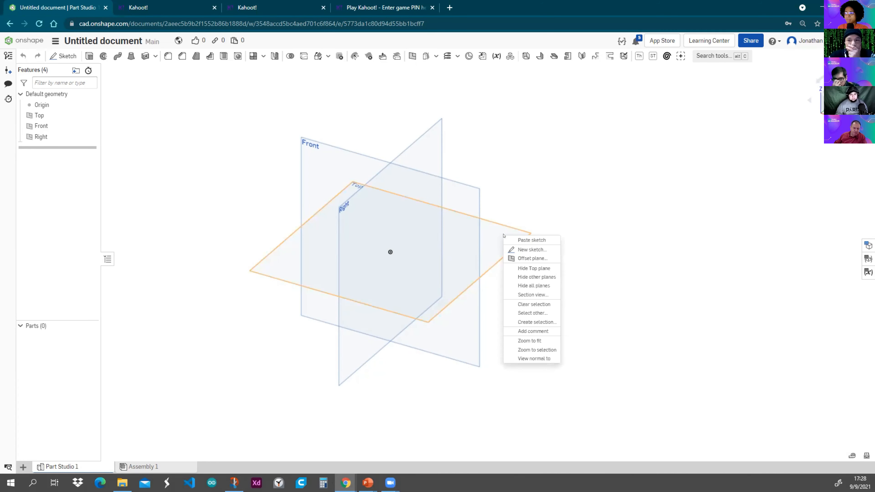
{"action": "left_click", "coordinate": [523, 250]}
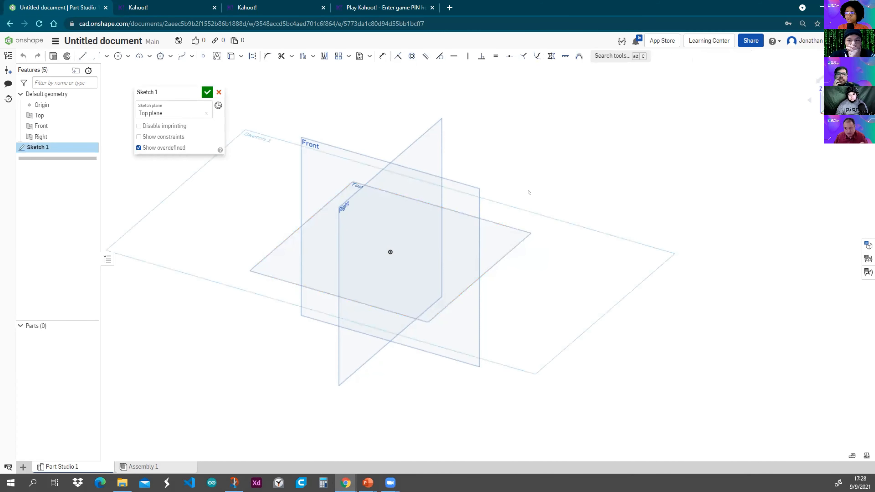
{"action": "key", "text": "n"}
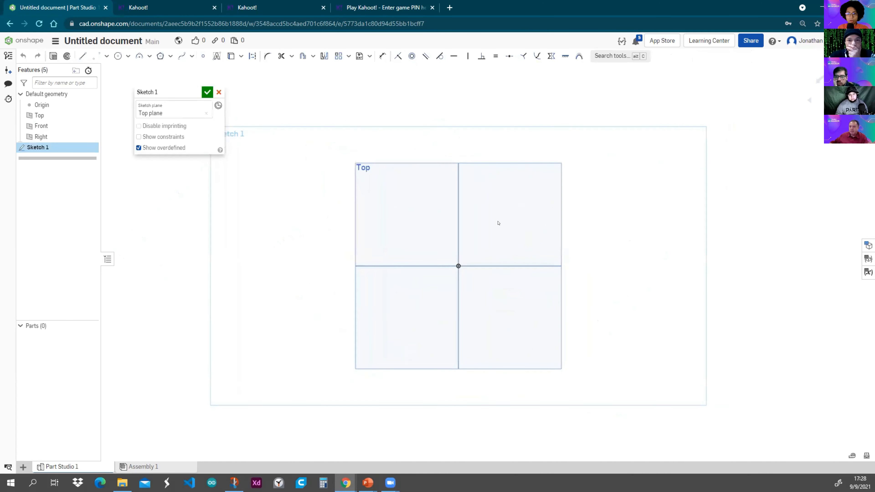
{"action": "scroll", "coordinate": [467, 245], "scroll_direction": "up", "scroll_amount": 3}
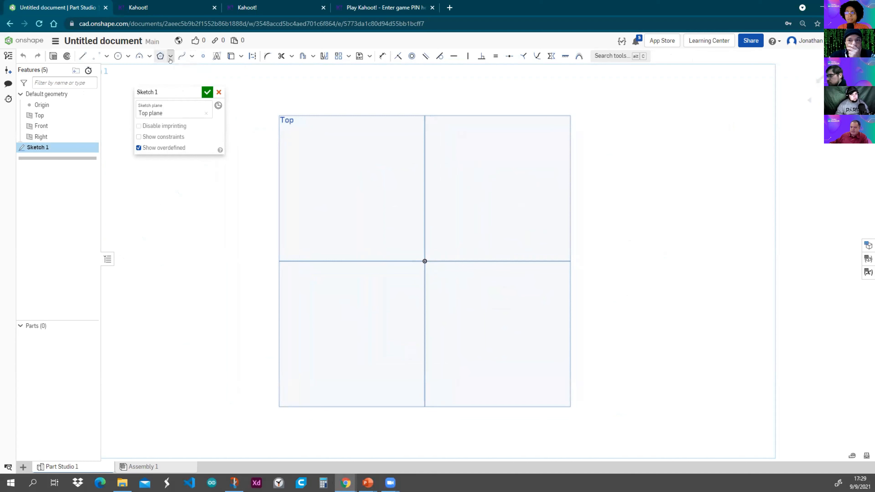
Step: Draw an inscribed polygon centred on the origin
{"action": "left_click", "coordinate": [169, 57]}
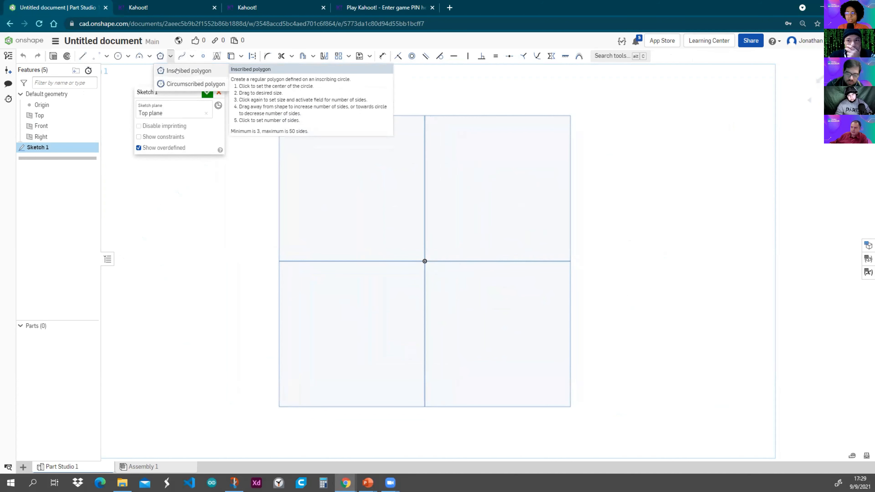
{"action": "left_click", "coordinate": [177, 71]}
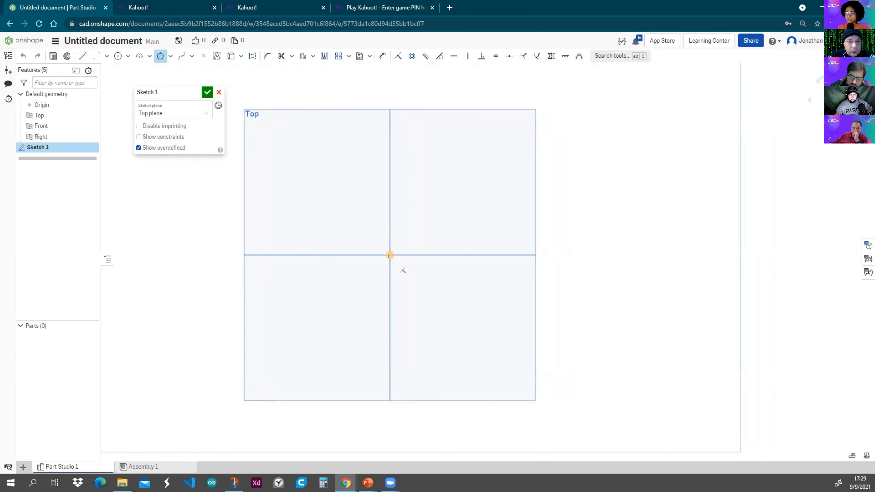
{"action": "left_click", "coordinate": [388, 254]}
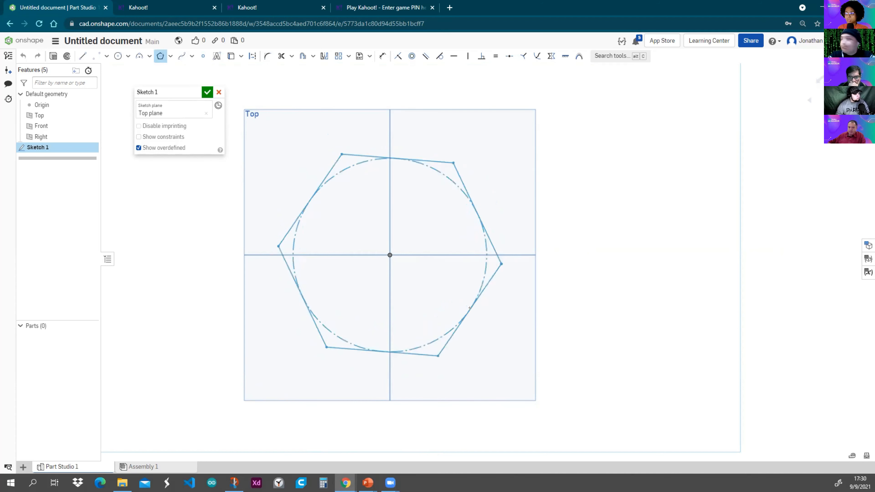
{"action": "left_click", "coordinate": [452, 299]}
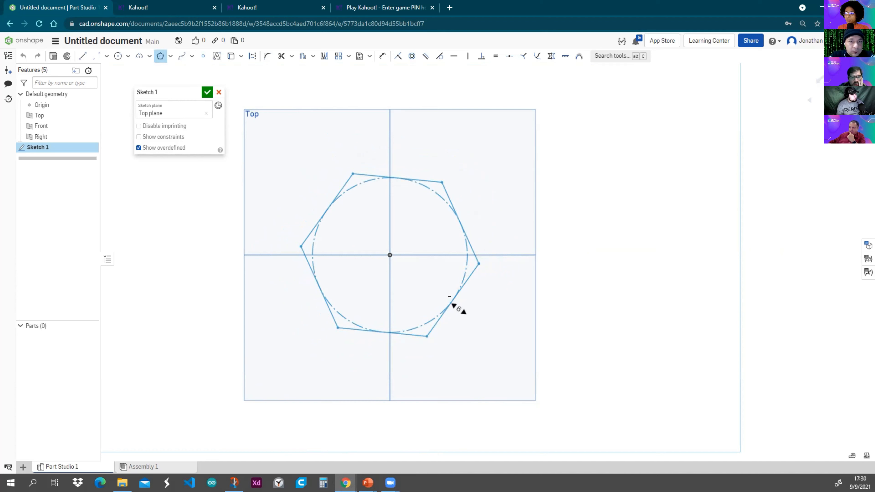
Step: Vary the new polygon's side count and finish it with 3 sides, each about 138 mm long
{"action": "key", "text": "Up"}
{"action": "key", "text": "Up"}
{"action": "key", "text": "Up"}
{"action": "key", "text": "Up"}
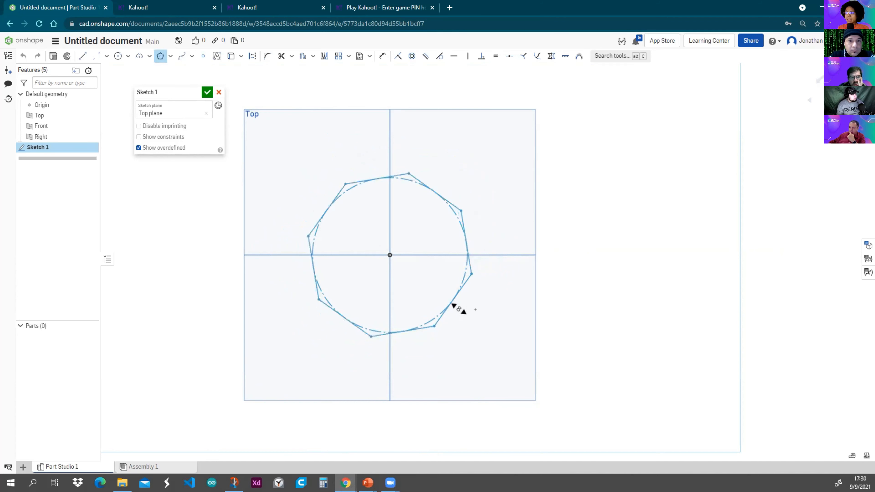
{"action": "key", "text": "Up"}
{"action": "key", "text": "Up"}
{"action": "key", "text": "Up"}
{"action": "key", "text": "Up"}
{"action": "key", "text": "Up"}
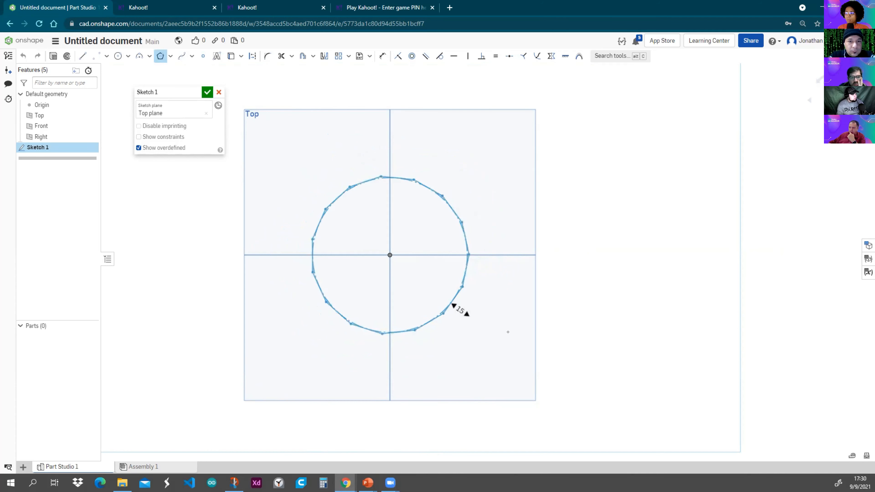
{"action": "key", "text": "Up"}
{"action": "key", "text": "Down"}
{"action": "key", "text": "Down"}
{"action": "key", "text": "Down"}
{"action": "key", "text": "Down"}
{"action": "key", "text": "Down"}
{"action": "key", "text": "Down"}
{"action": "key", "text": "Down"}
{"action": "key", "text": "Down"}
{"action": "key", "text": "Down"}
{"action": "key", "text": "Down"}
{"action": "key", "text": "Down"}
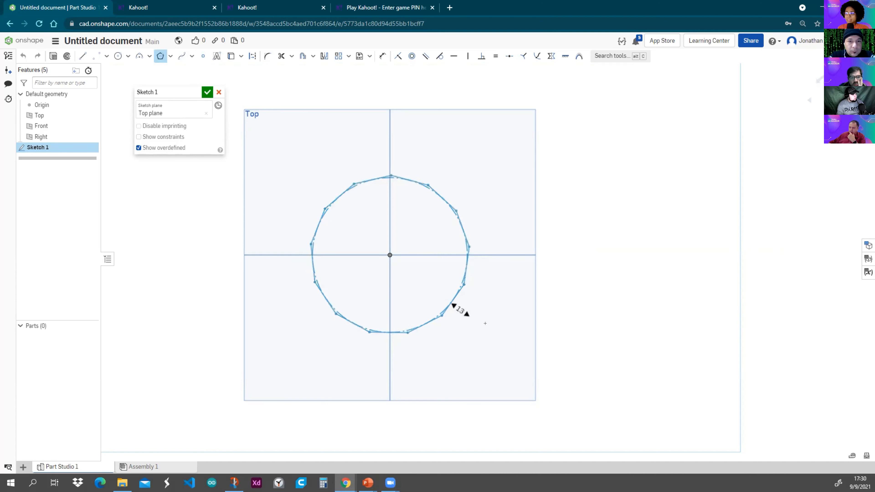
{"action": "key", "text": "Down"}
{"action": "key", "text": "Down"}
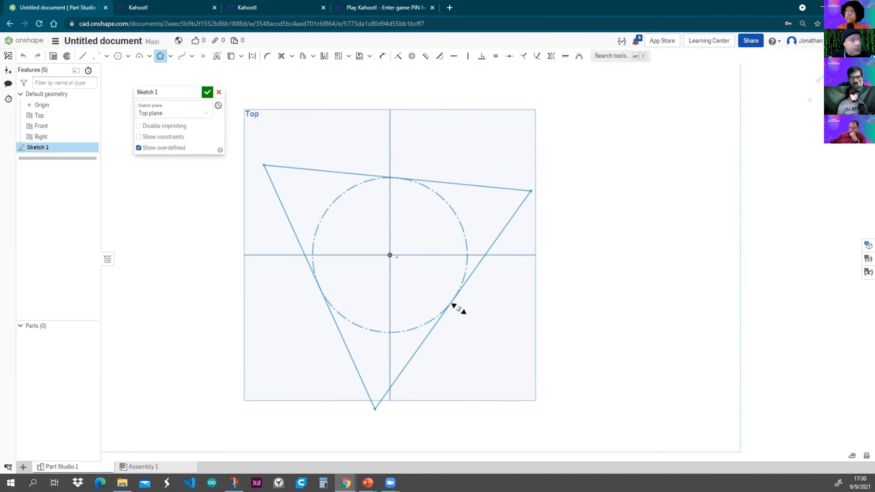
{"action": "left_click", "coordinate": [405, 272]}
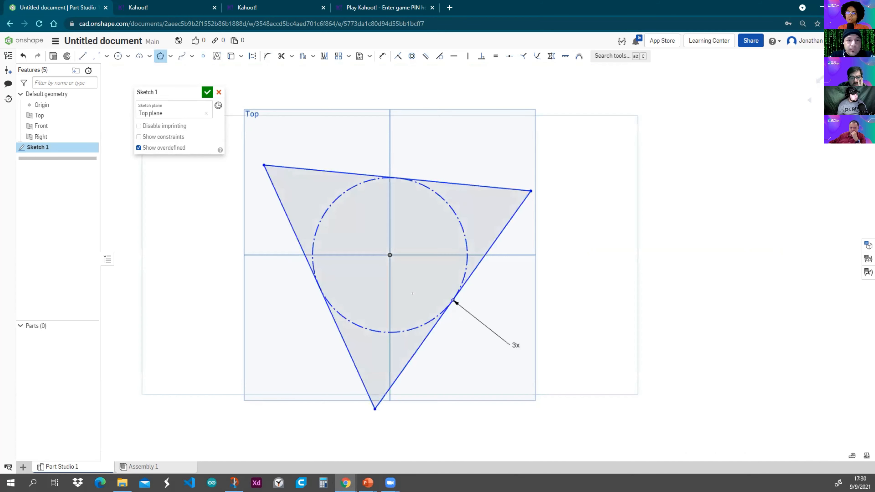
{"action": "scroll", "coordinate": [368, 271], "scroll_direction": "down", "scroll_amount": 3}
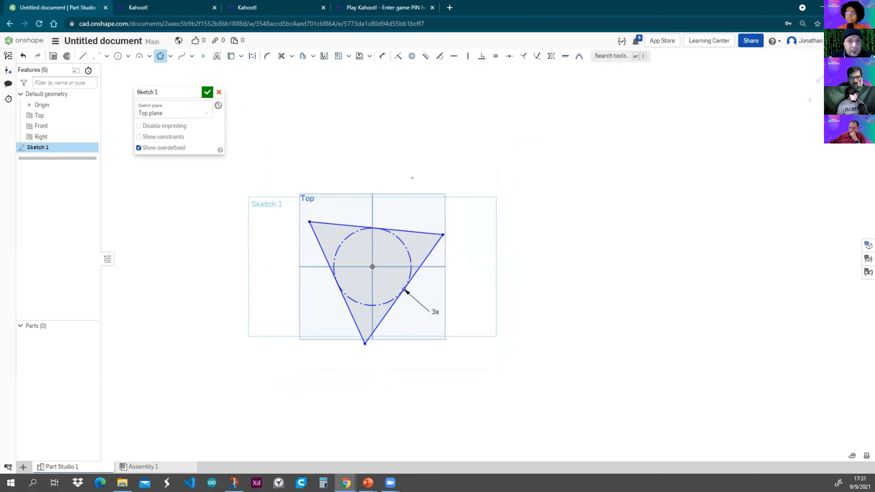
{"action": "scroll", "coordinate": [389, 208], "scroll_direction": "up", "scroll_amount": 1}
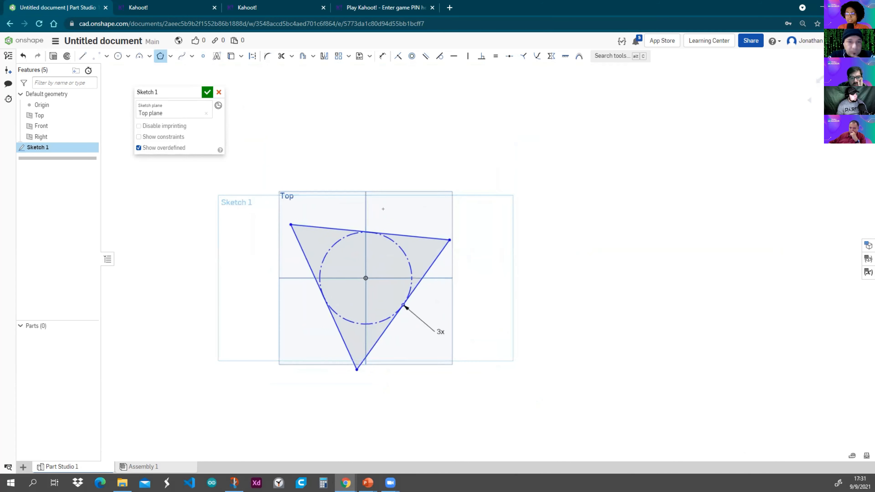
{"action": "scroll", "coordinate": [386, 209], "scroll_direction": "down", "scroll_amount": 1}
{"action": "scroll", "coordinate": [383, 213], "scroll_direction": "up", "scroll_amount": 2}
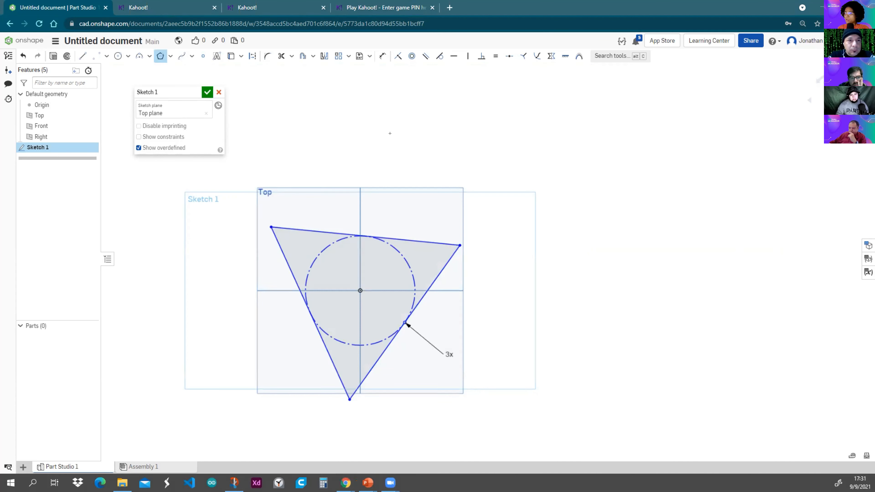
{"action": "scroll", "coordinate": [388, 147], "scroll_direction": "down", "scroll_amount": 2}
{"action": "scroll", "coordinate": [388, 216], "scroll_direction": "up", "scroll_amount": 2}
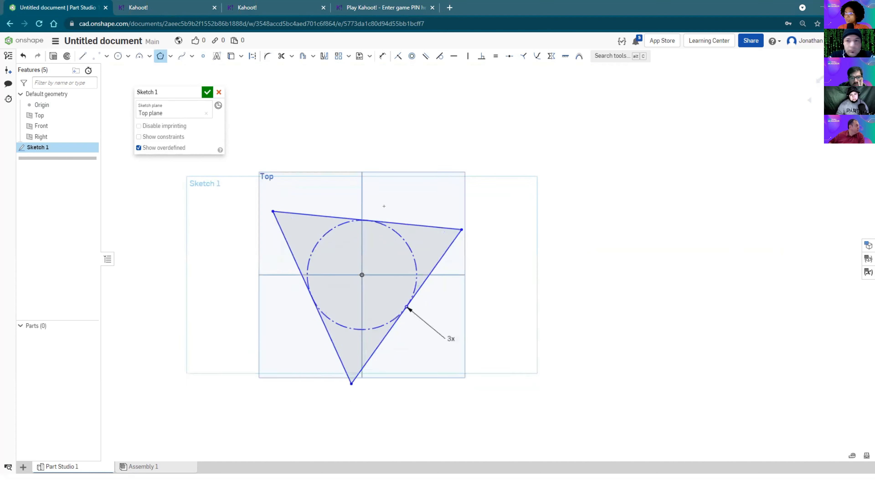
{"action": "key", "text": "d"}
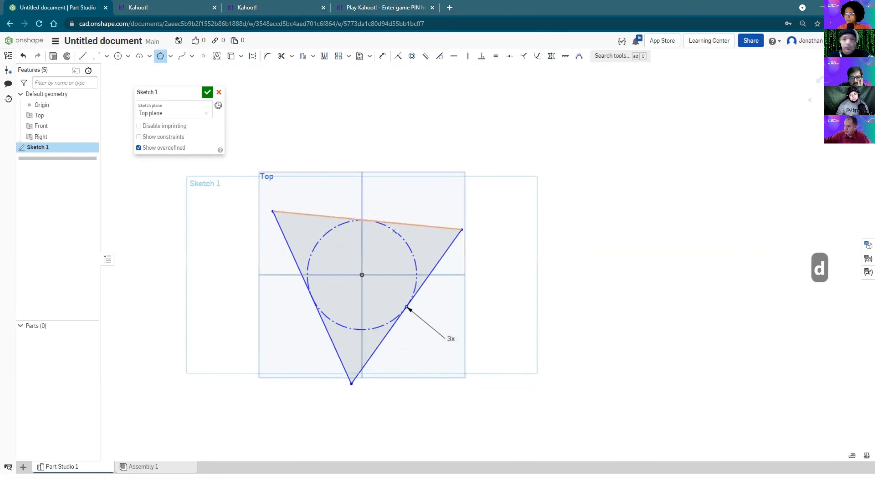
{"action": "left_click", "coordinate": [381, 222]}
{"action": "key", "text": "Escape"}
{"action": "key", "text": "Escape"}
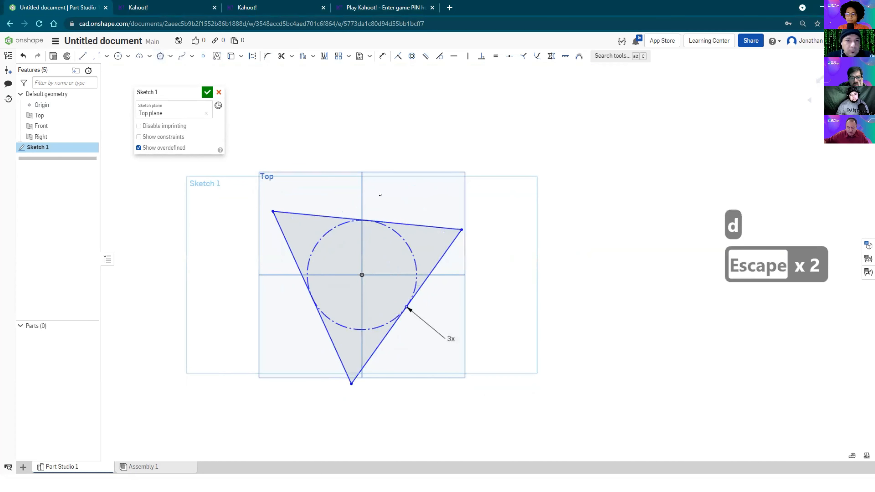
Step: Dimension the triangle's upper side to 100 mm
{"action": "key", "text": "d"}
{"action": "left_click", "coordinate": [406, 224]}
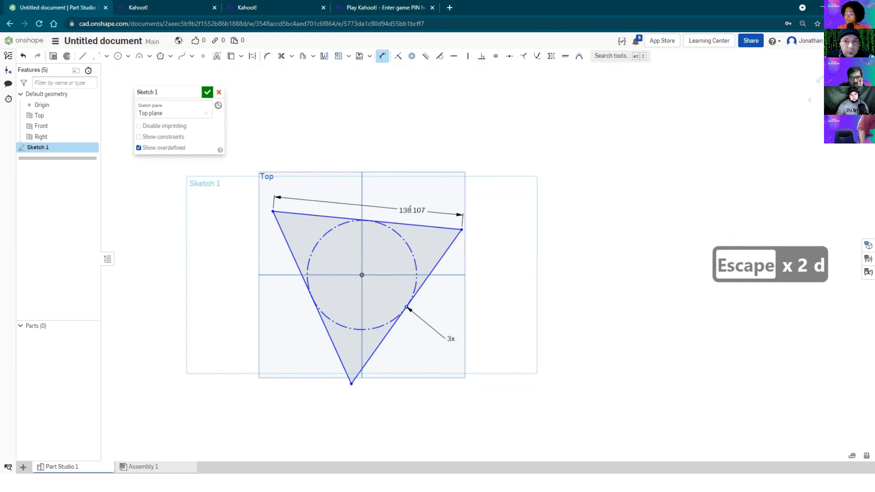
{"action": "left_click", "coordinate": [368, 194]}
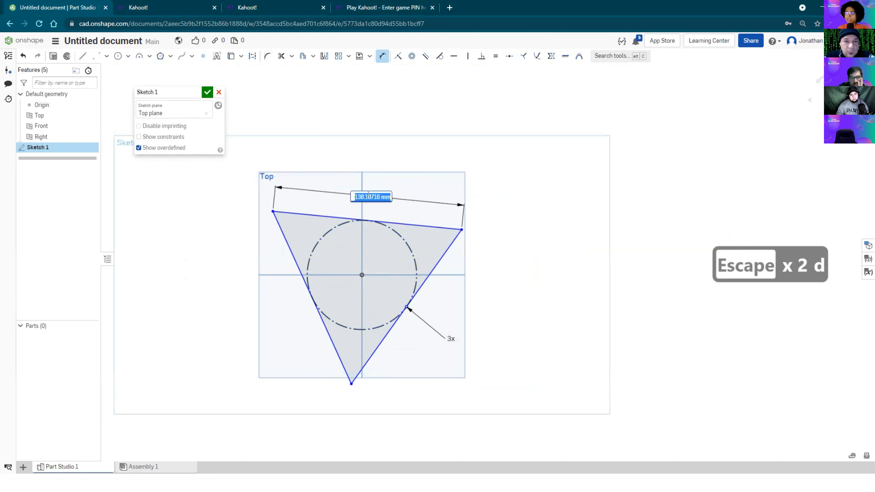
{"action": "type", "text": "100"}
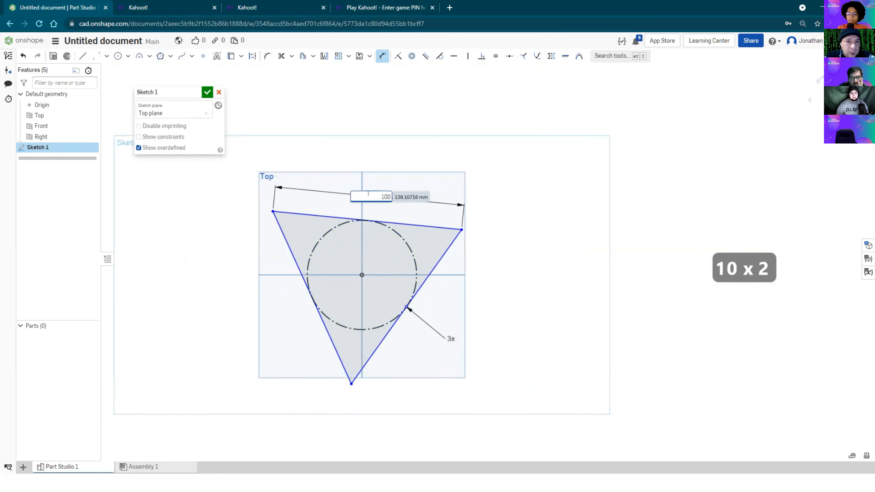
{"action": "key", "text": "Return"}
Step: Move the side-count label closer to the polygon and set its number of sides to 6
{"action": "scroll", "coordinate": [411, 274], "scroll_direction": "up", "scroll_amount": 2}
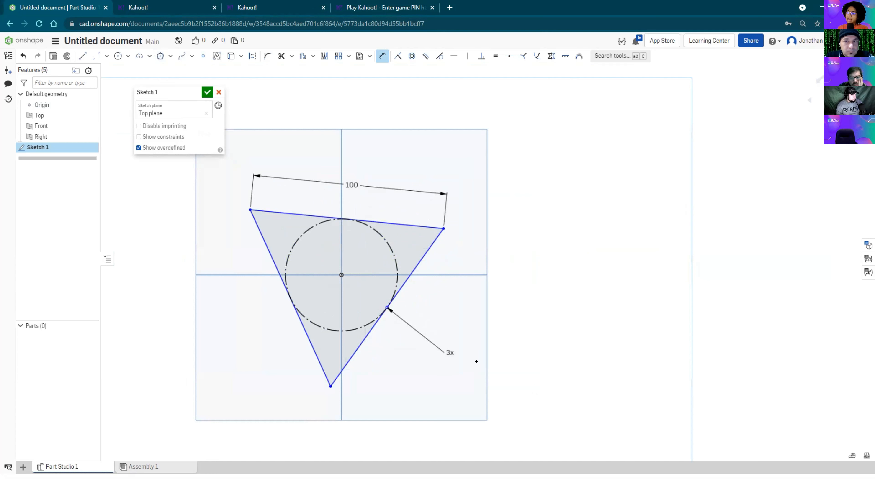
{"action": "left_click_drag", "start_coordinate": [448, 353], "coordinate": [419, 330]}
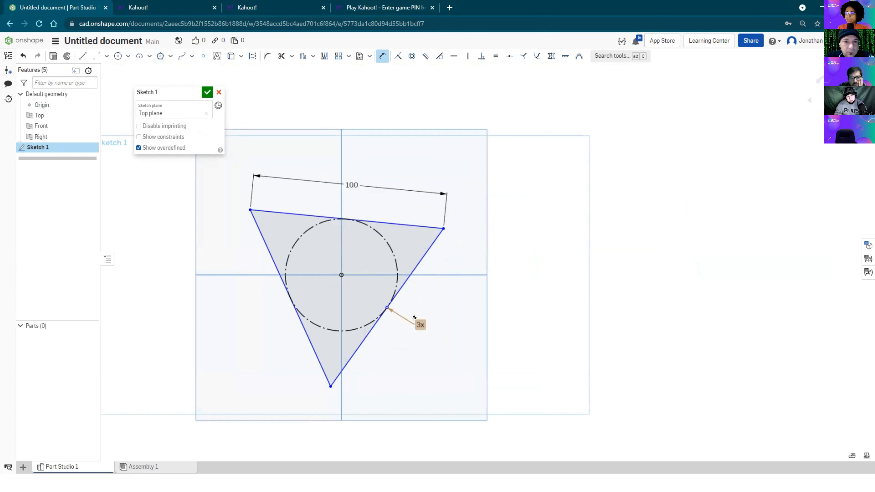
{"action": "double_click", "coordinate": [418, 319]}
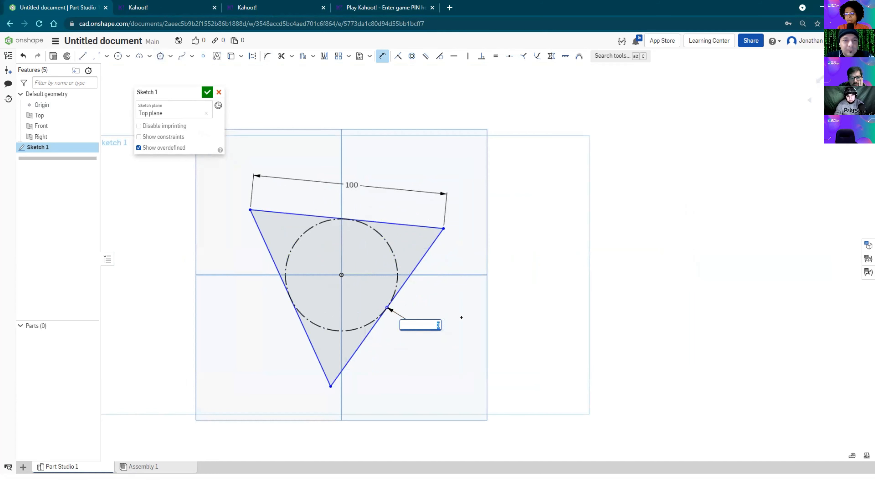
{"action": "type", "text": "6"}
{"action": "key", "text": "Return"}
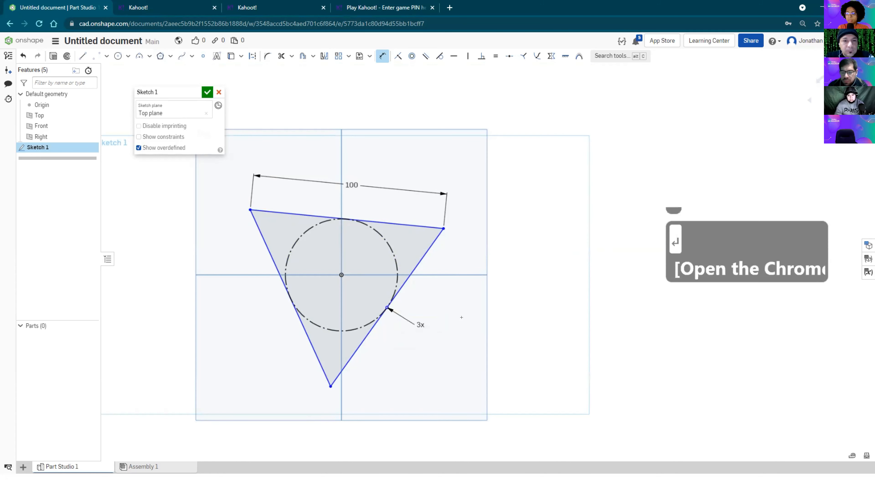
{"action": "scroll", "coordinate": [420, 239], "scroll_direction": "down", "scroll_amount": 3}
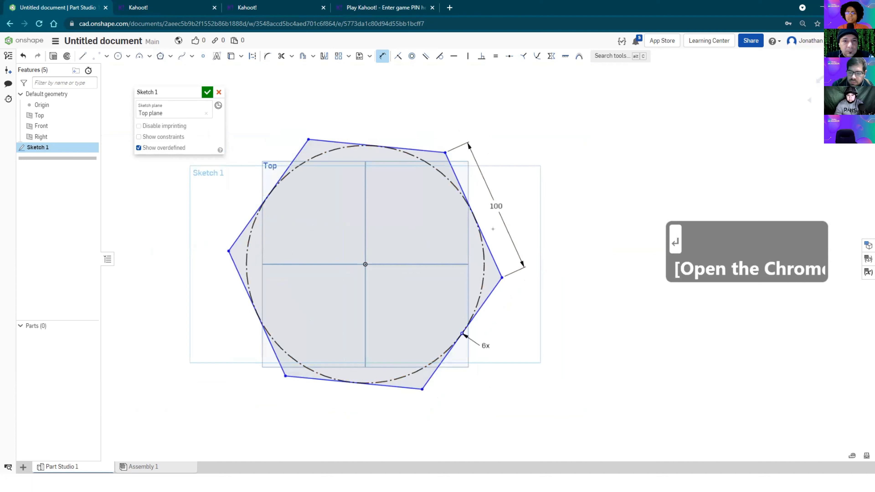
{"action": "scroll", "coordinate": [483, 214], "scroll_direction": "down", "scroll_amount": 2}
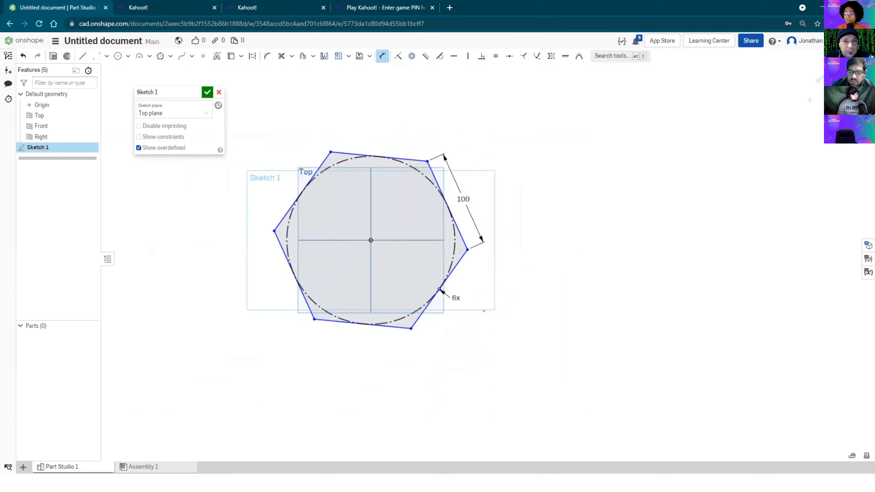
{"action": "scroll", "coordinate": [413, 347], "scroll_direction": "up", "scroll_amount": 1}
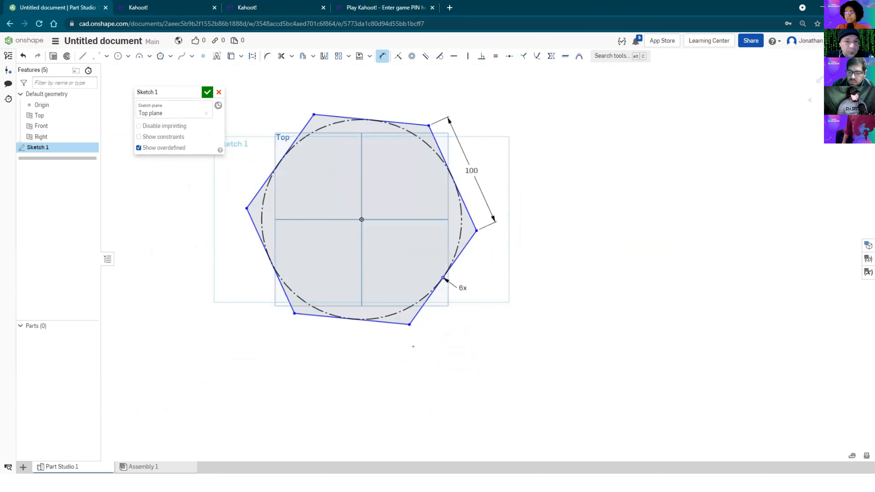
Step: Constrain the hexagon's lower side to be horizontal
{"action": "key", "text": "Escape"}
{"action": "key", "text": "Escape"}
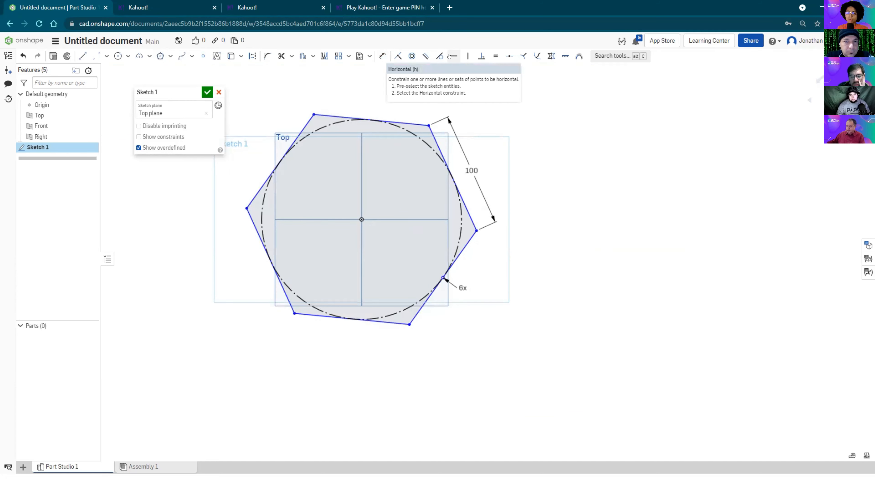
{"action": "key", "text": "h"}
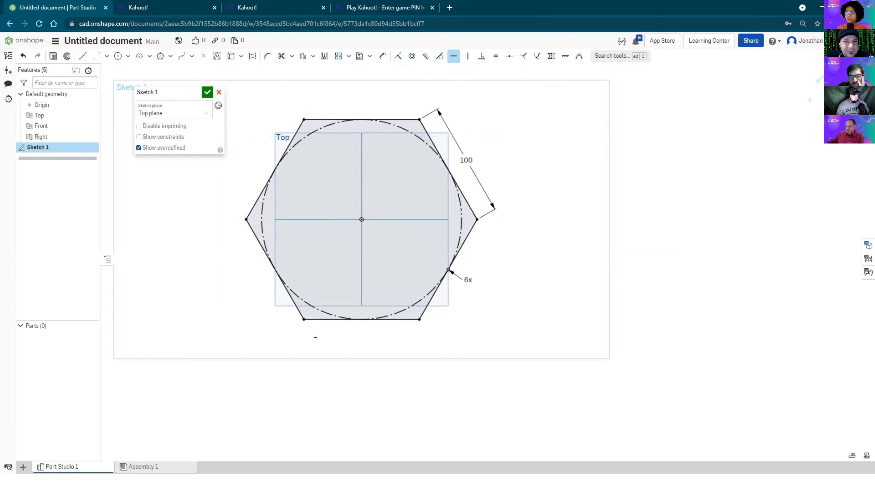
{"action": "scroll", "coordinate": [289, 289], "scroll_direction": "down", "scroll_amount": 3}
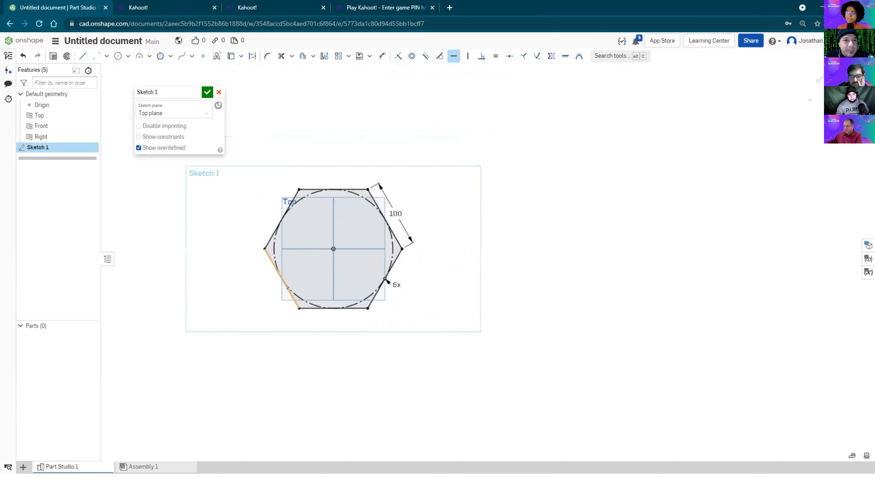
{"action": "scroll", "coordinate": [310, 265], "scroll_direction": "up", "scroll_amount": 3}
{"action": "scroll", "coordinate": [311, 265], "scroll_direction": "down", "scroll_amount": 1}
{"action": "mouse_move", "coordinate": [311, 265]}
{"action": "middle_mouse_down"}
{"action": "mouse_move", "coordinate": [331, 264]}
{"action": "mouse_move", "coordinate": [333, 276]}
{"action": "mouse_move", "coordinate": [320, 278]}
{"action": "middle_mouse_up"}
{"action": "scroll", "coordinate": [320, 278], "scroll_direction": "up", "scroll_amount": 1}
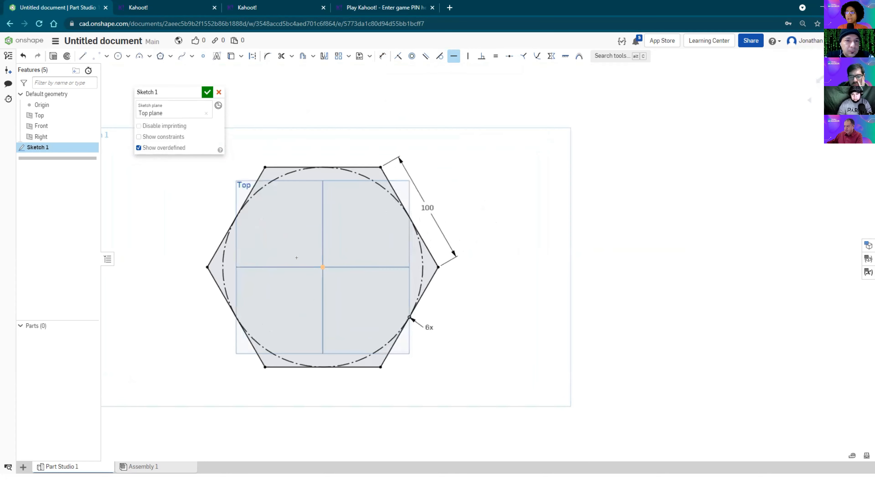
{"action": "scroll", "coordinate": [296, 258], "scroll_direction": "down", "scroll_amount": 1}
{"action": "scroll", "coordinate": [309, 208], "scroll_direction": "down", "scroll_amount": 2}
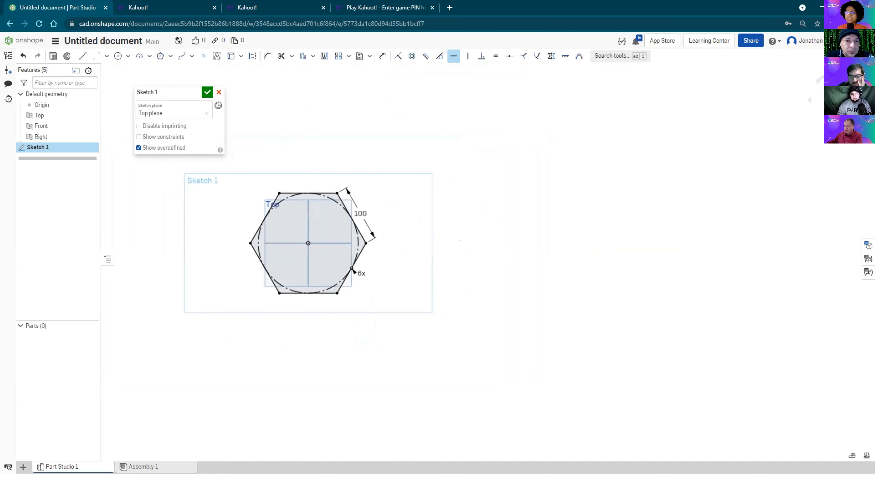
{"action": "scroll", "coordinate": [281, 229], "scroll_direction": "up", "scroll_amount": 2}
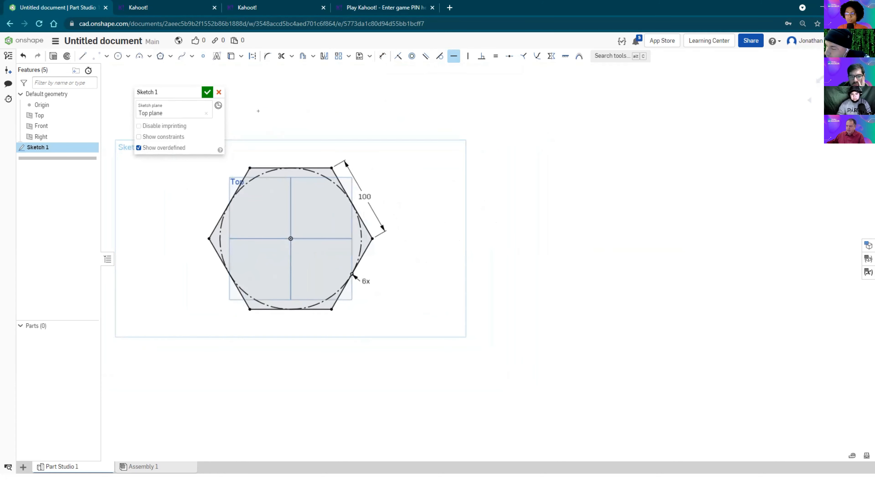
Step: Draw a five-sided circumscribed polygon beside the hexagon, level with the origin, with sides about 170 mm long
{"action": "left_click", "coordinate": [170, 55]}
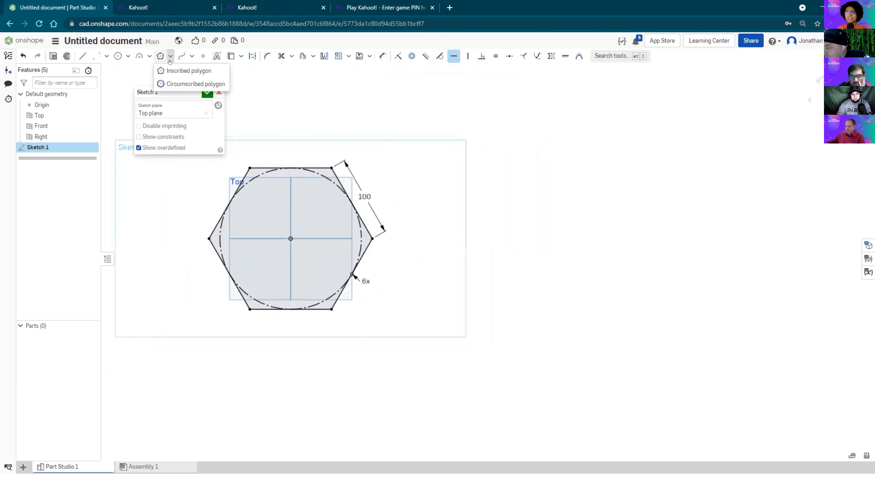
{"action": "left_click", "coordinate": [170, 85]}
{"action": "scroll", "coordinate": [409, 214], "scroll_direction": "down", "scroll_amount": 2}
{"action": "mouse_move", "coordinate": [410, 214]}
{"action": "middle_mouse_down"}
{"action": "mouse_move", "coordinate": [380, 204]}
{"action": "mouse_move", "coordinate": [313, 210]}
{"action": "middle_mouse_up"}
{"action": "scroll", "coordinate": [314, 210], "scroll_direction": "up", "scroll_amount": 1}
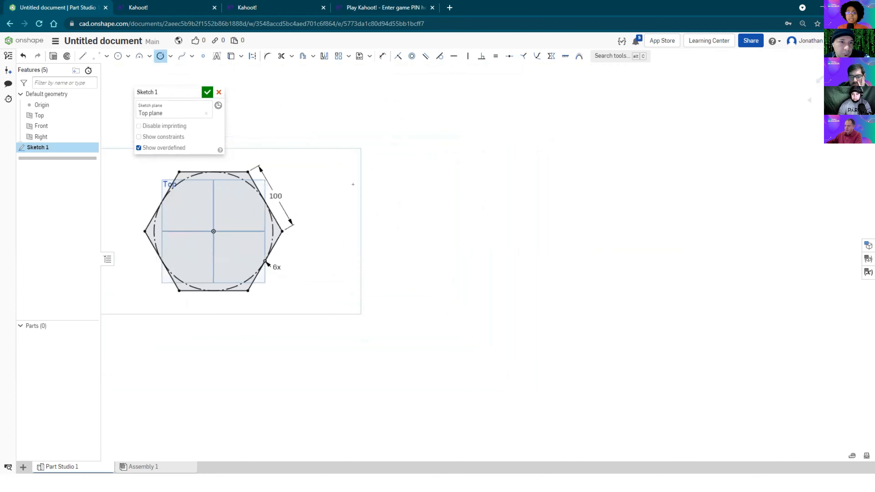
{"action": "left_click", "coordinate": [432, 231]}
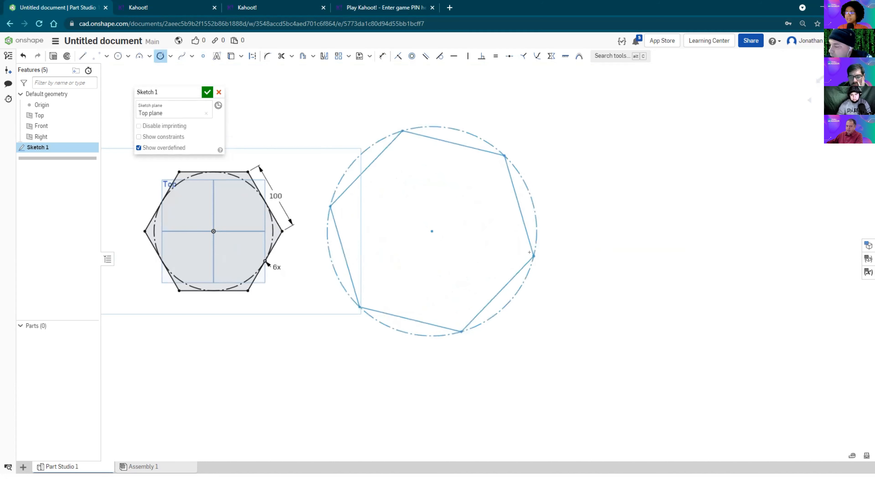
{"action": "left_click", "coordinate": [522, 257]}
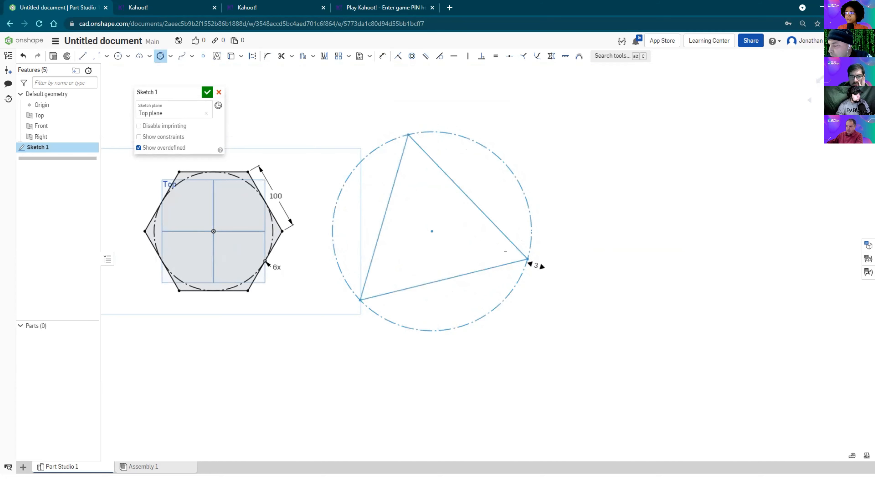
{"action": "left_click", "coordinate": [513, 264]}
{"action": "key", "text": "Escape"}
{"action": "key", "text": "Escape"}
{"action": "middle_click_drag", "start_coordinate": [541, 199], "coordinate": [549, 201]}
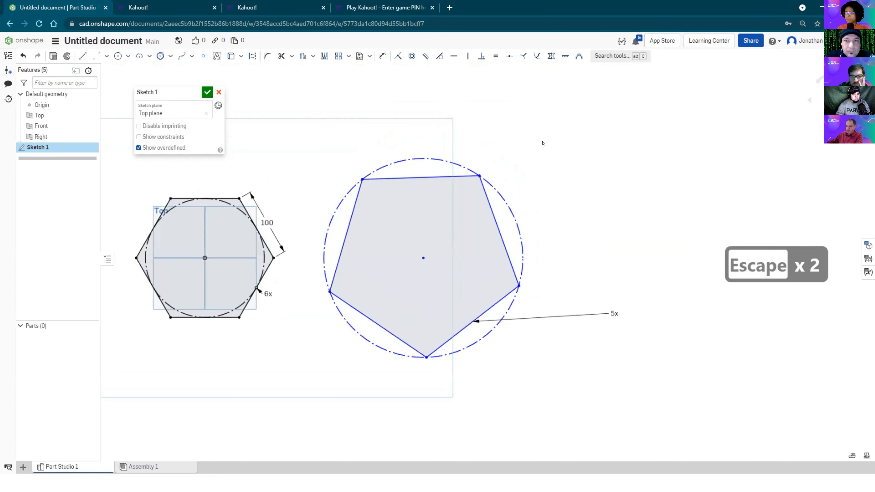
Step: Dimension the pentagon's upper side to 100 mm
{"action": "key", "text": "d"}
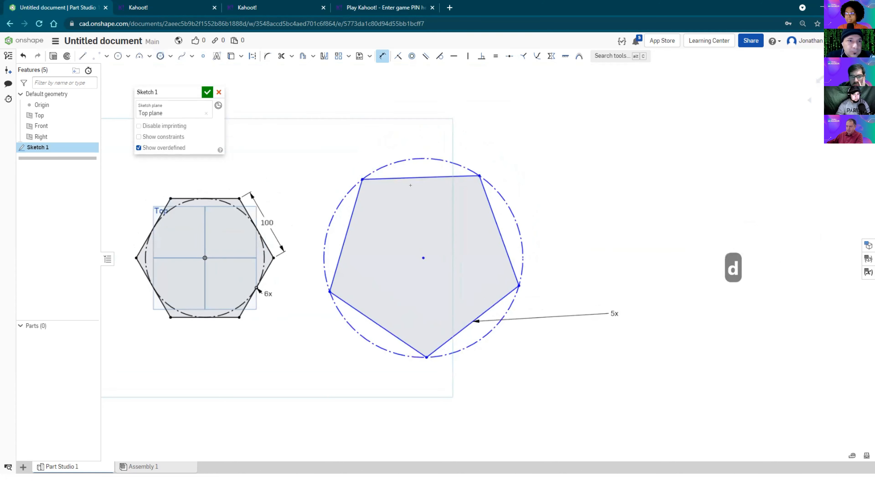
{"action": "left_click", "coordinate": [413, 177]}
{"action": "left_click", "coordinate": [412, 132]}
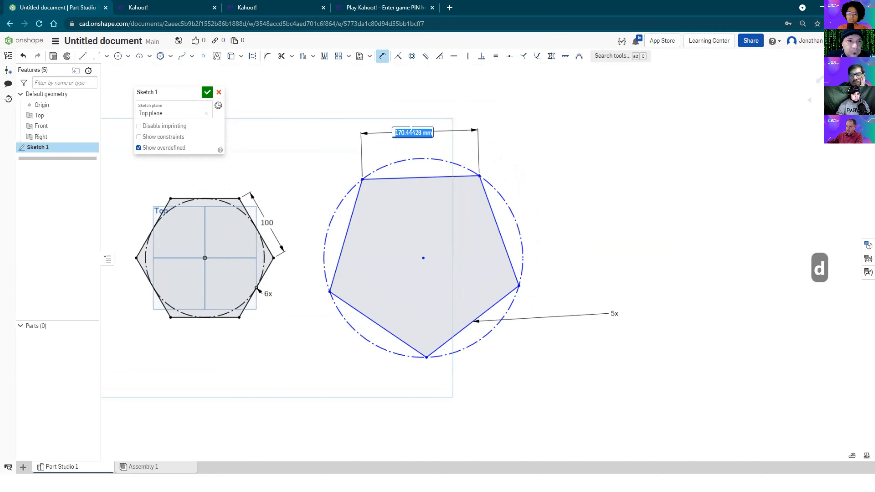
{"action": "type", "text": "100"}
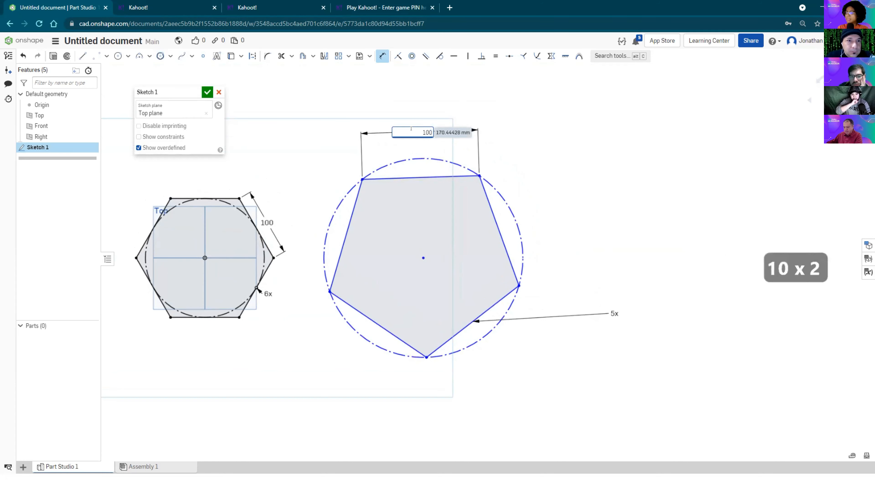
{"action": "key", "text": "Return"}
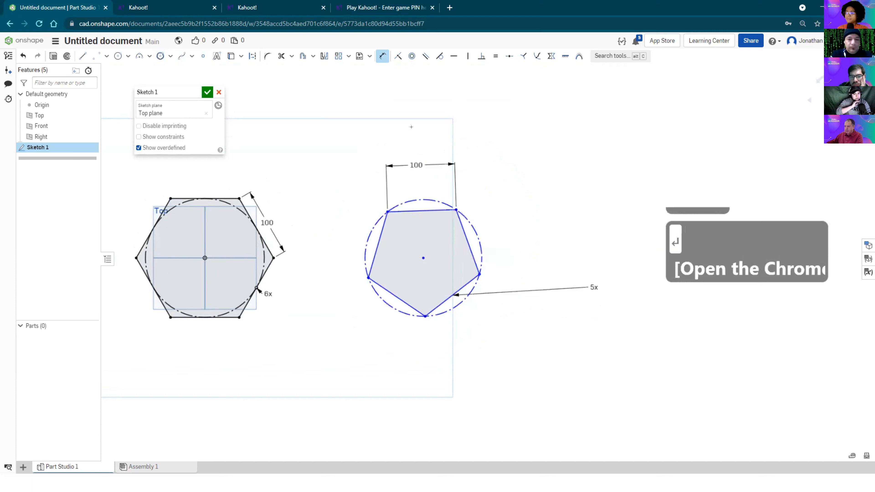
Step: Apply a horizontal constraint to the pentagon's lower-left side and leave the constraint tool
{"action": "mouse_move", "coordinate": [450, 249]}
{"action": "middle_mouse_down"}
{"action": "mouse_move", "coordinate": [399, 243]}
{"action": "mouse_move", "coordinate": [500, 244]}
{"action": "mouse_move", "coordinate": [508, 251]}
{"action": "middle_mouse_up"}
{"action": "scroll", "coordinate": [386, 252], "scroll_direction": "up", "scroll_amount": 3}
{"action": "scroll", "coordinate": [385, 251], "scroll_direction": "down", "scroll_amount": 2}
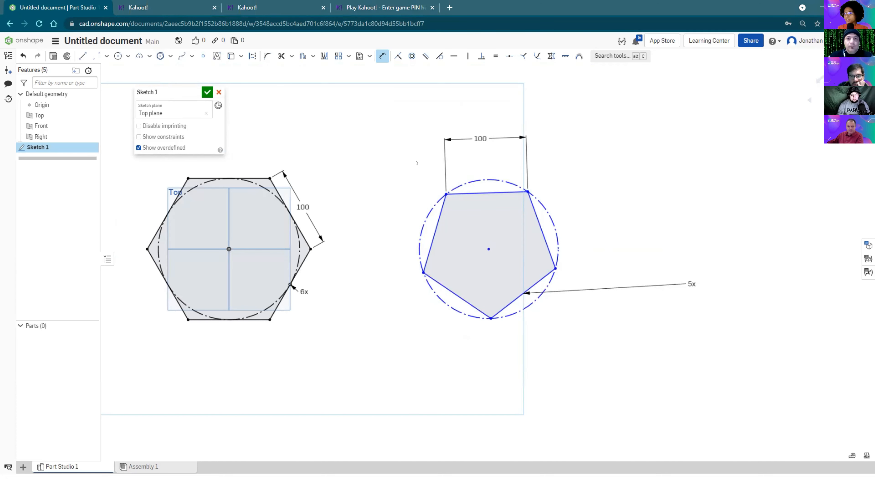
{"action": "middle_click_drag", "start_coordinate": [485, 229], "coordinate": [470, 230]}
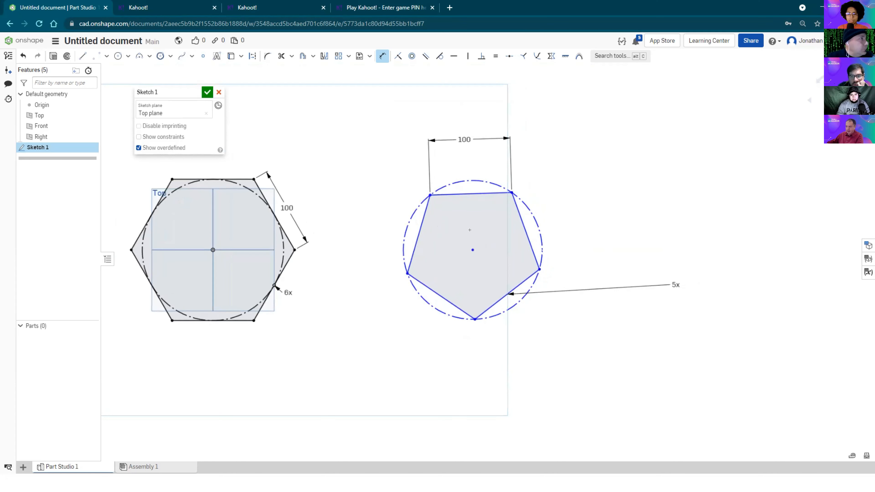
{"action": "key", "text": "h"}
{"action": "left_click", "coordinate": [442, 293]}
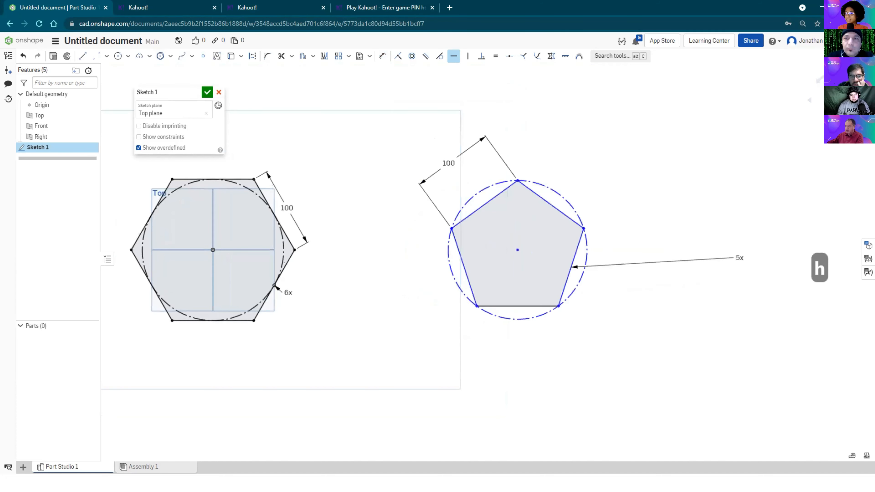
{"action": "middle_click_drag", "start_coordinate": [400, 297], "coordinate": [341, 301]}
{"action": "scroll", "coordinate": [416, 264], "scroll_direction": "down", "scroll_amount": 3}
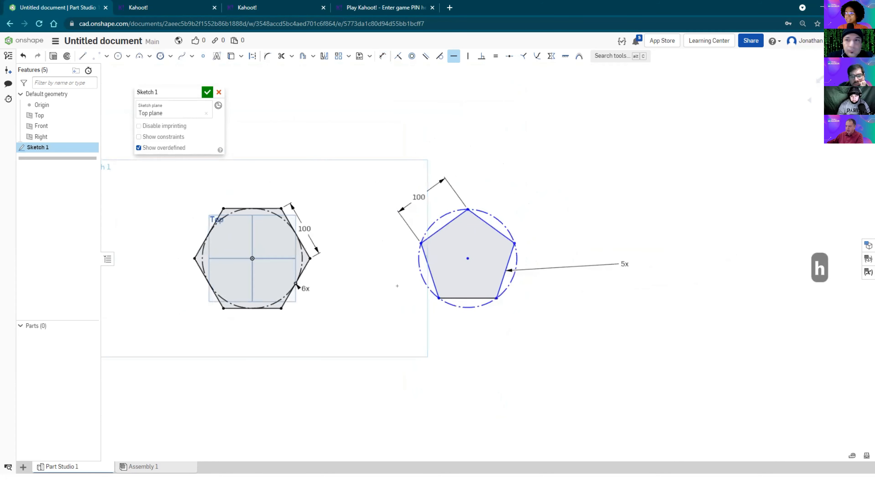
{"action": "key", "text": "Escape"}
{"action": "key", "text": "Escape"}
Step: Move the pentagon closer to the hexagon and delete the horizontal constraint from its lower side
{"action": "left_click_drag", "start_coordinate": [440, 260], "coordinate": [403, 272]}
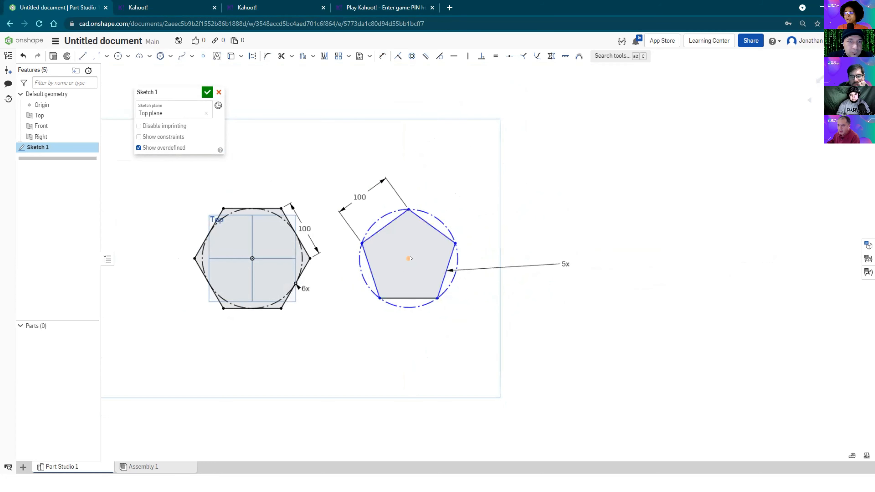
{"action": "mouse_move", "coordinate": [405, 251]}
{"action": "left_mouse_down"}
{"action": "mouse_move", "coordinate": [497, 251]}
{"action": "mouse_move", "coordinate": [401, 243]}
{"action": "left_mouse_up"}
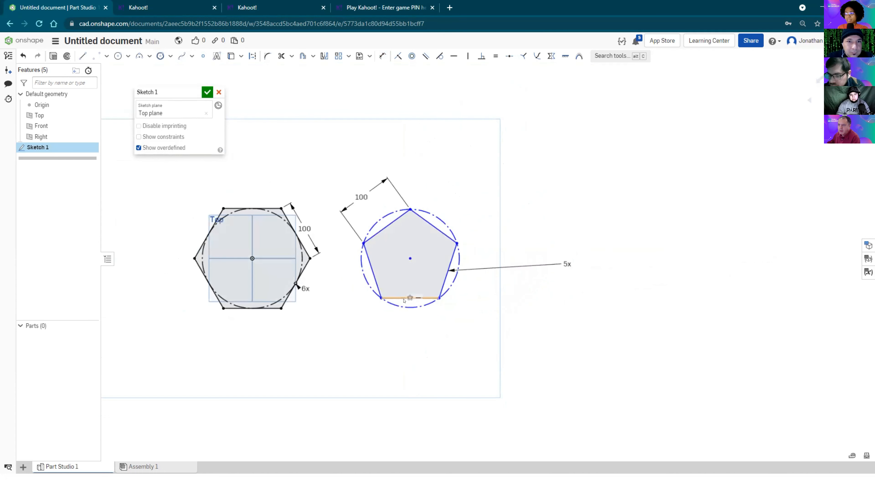
{"action": "left_click", "coordinate": [418, 297]}
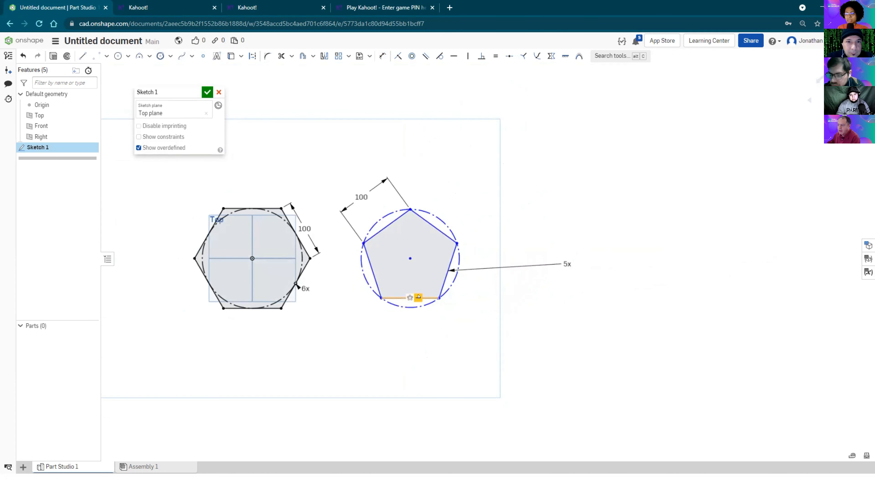
{"action": "scroll", "coordinate": [417, 300], "scroll_direction": "up", "scroll_amount": 2}
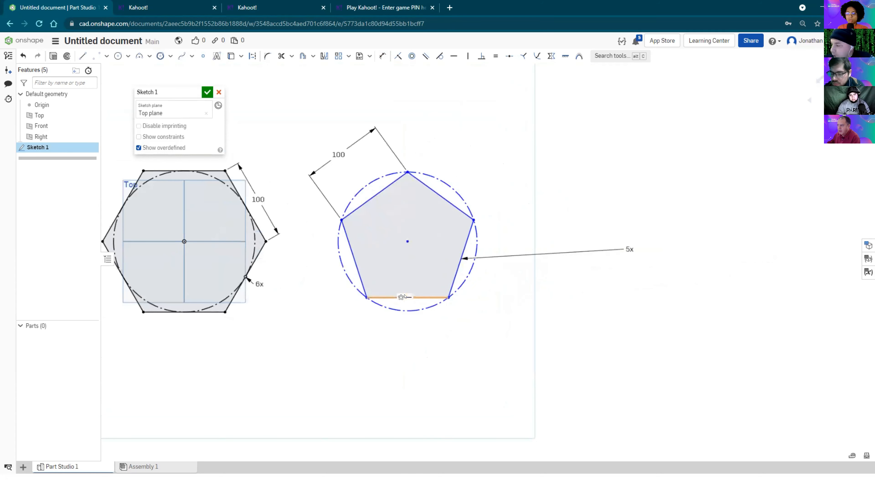
{"action": "key", "text": "Delete"}
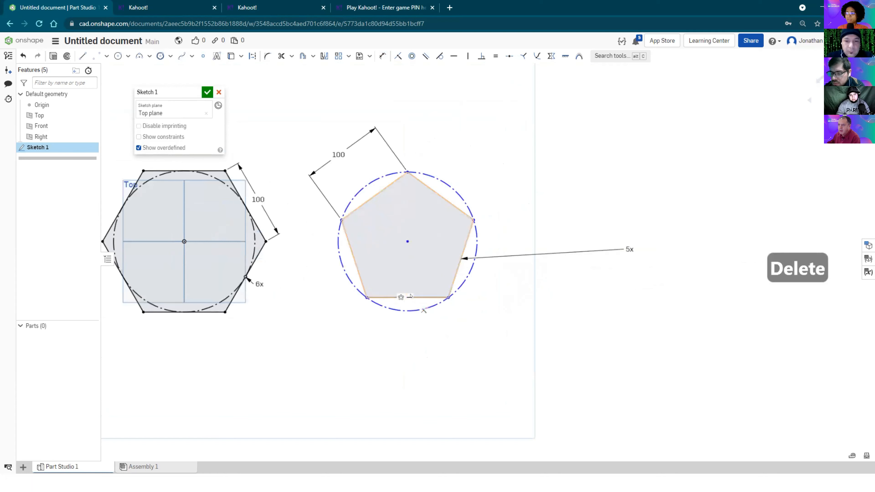
{"action": "key", "text": "Delete"}
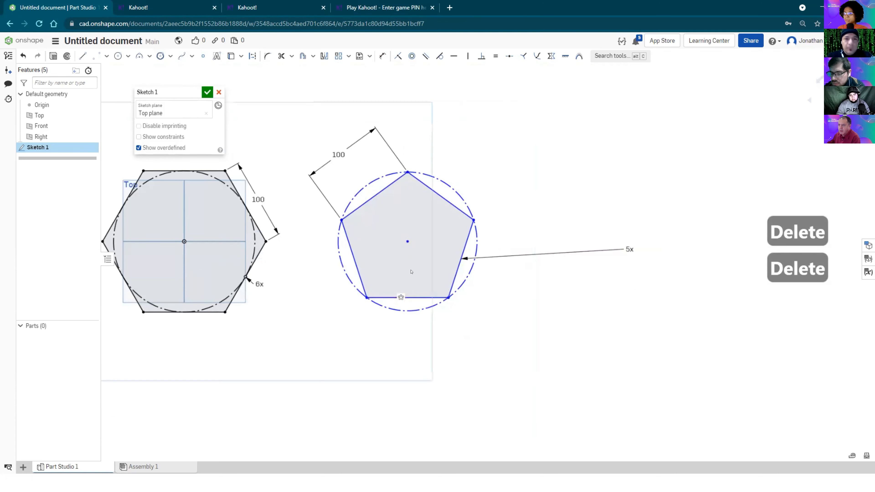
{"action": "mouse_move", "coordinate": [406, 240]}
{"action": "left_mouse_down"}
{"action": "mouse_move", "coordinate": [412, 165]}
{"action": "mouse_move", "coordinate": [388, 251]}
{"action": "left_mouse_up"}
Step: Try removing the horizontal constraint on the pentagon's centre and moving the polygon above the origin's level, and undo both changes
{"action": "left_click", "coordinate": [366, 237]}
{"action": "key", "text": "Delete"}
{"action": "mouse_move", "coordinate": [390, 243]}
{"action": "left_mouse_down"}
{"action": "mouse_move", "coordinate": [420, 185]}
{"action": "mouse_move", "coordinate": [423, 289]}
{"action": "mouse_move", "coordinate": [397, 268]}
{"action": "mouse_move", "coordinate": [384, 200]}
{"action": "mouse_move", "coordinate": [409, 209]}
{"action": "mouse_move", "coordinate": [412, 221]}
{"action": "left_mouse_up"}
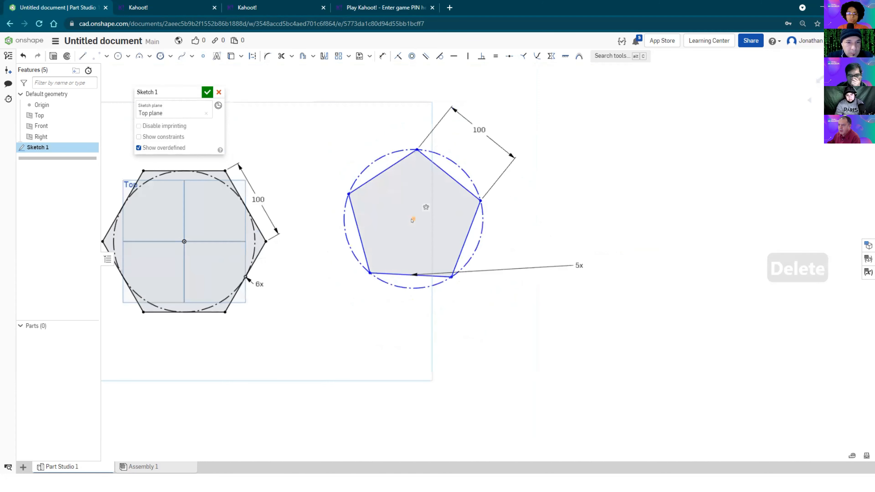
{"action": "key", "text": "ctrl+z"}
{"action": "key", "text": "ctrl+z"}
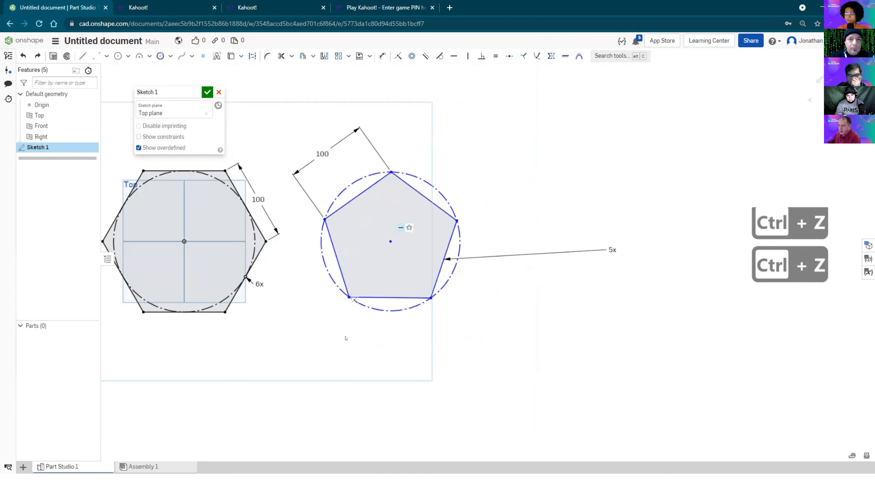
Step: Move the pentagon's side-count label closer to the polygon and set its number of sides to 100
{"action": "scroll", "coordinate": [351, 324], "scroll_direction": "down", "scroll_amount": 2}
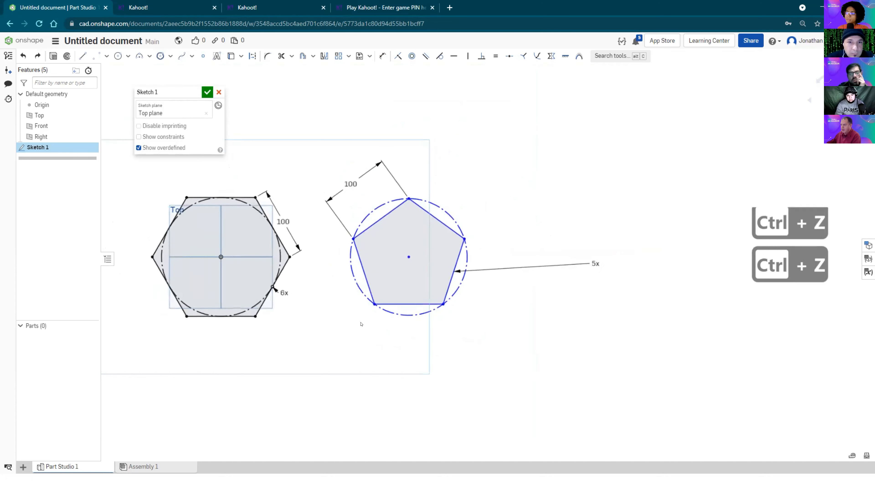
{"action": "scroll", "coordinate": [343, 326], "scroll_direction": "down", "scroll_amount": 2}
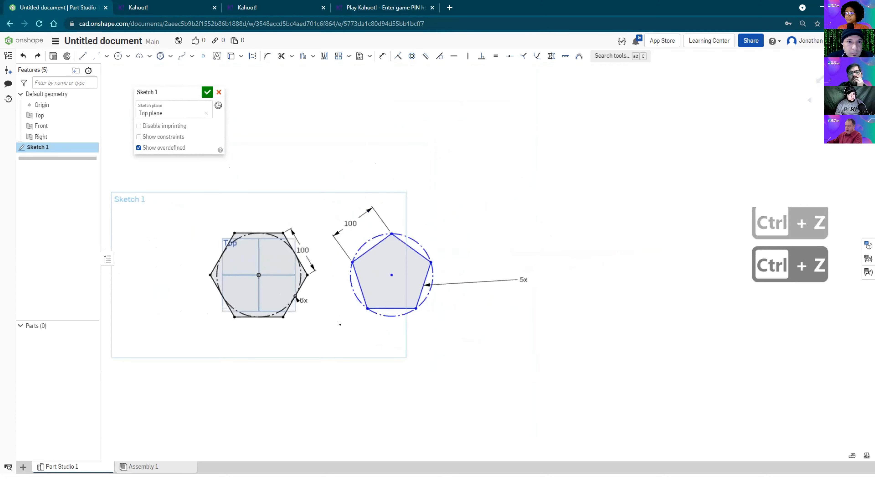
{"action": "left_click_drag", "start_coordinate": [520, 279], "coordinate": [440, 296]}
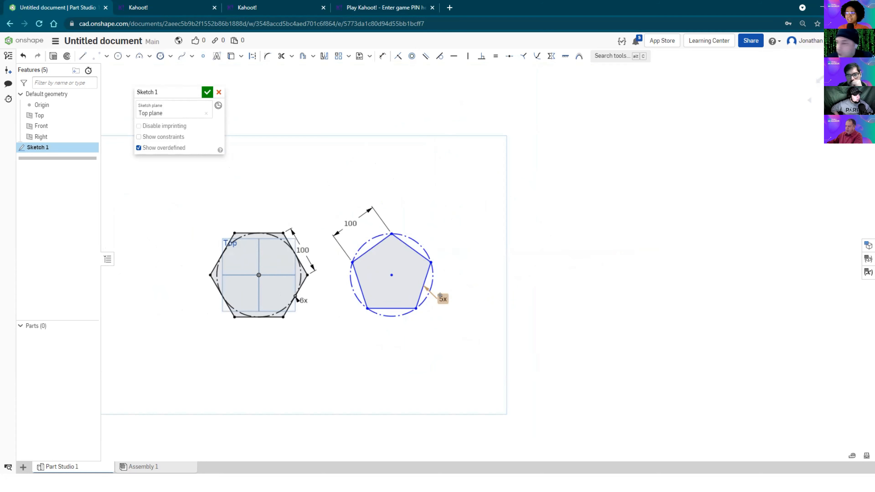
{"action": "double_click", "coordinate": [439, 296]}
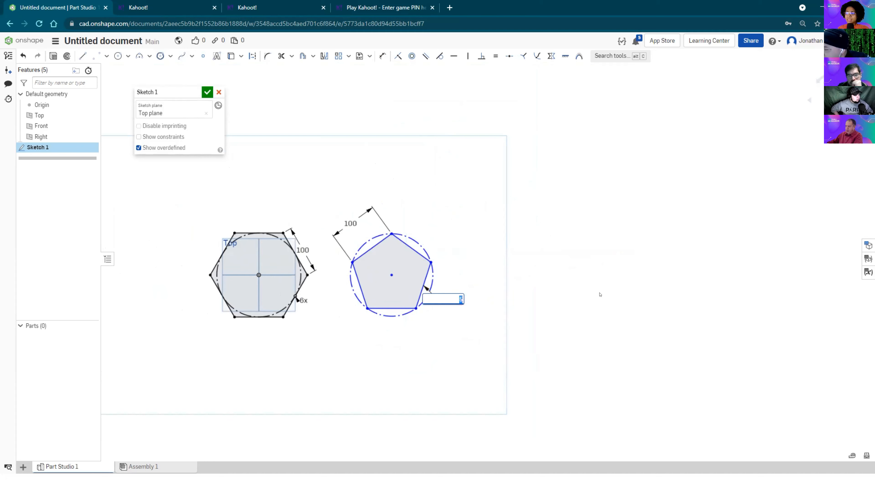
{"action": "type", "text": "100"}
{"action": "key", "text": "Return"}
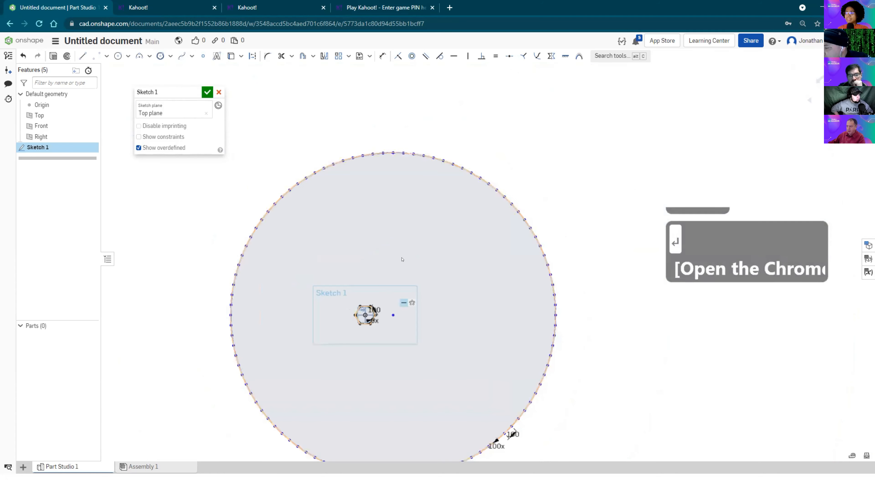
{"action": "scroll", "coordinate": [388, 330], "scroll_direction": "down", "scroll_amount": 3}
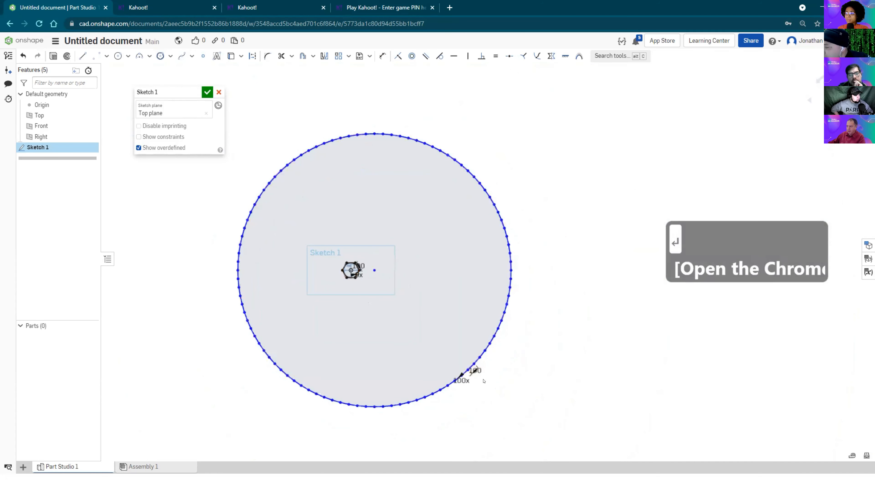
{"action": "scroll", "coordinate": [506, 361], "scroll_direction": "up", "scroll_amount": 2}
{"action": "scroll", "coordinate": [499, 348], "scroll_direction": "down", "scroll_amount": 4}
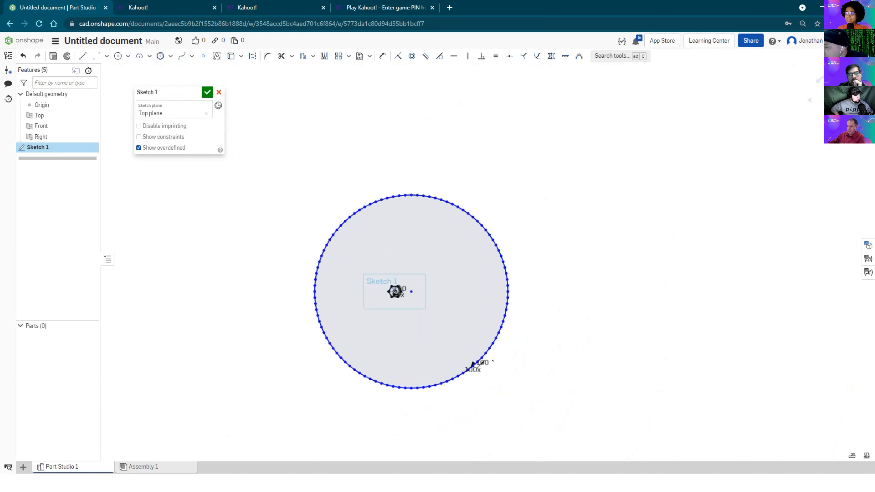
{"action": "scroll", "coordinate": [433, 244], "scroll_direction": "up", "scroll_amount": 3}
{"action": "scroll", "coordinate": [402, 289], "scroll_direction": "down", "scroll_amount": 2}
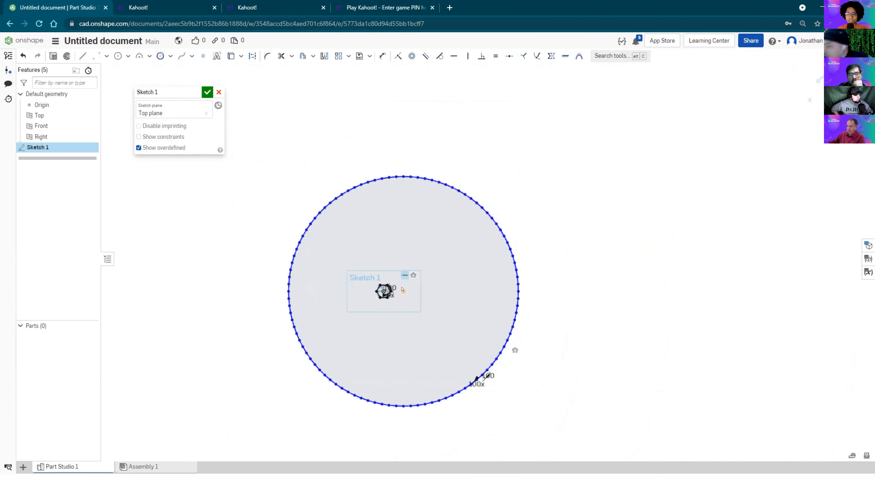
Step: Undo the last change to the pentagon's number of sides
{"action": "key", "text": "ctrl+z"}
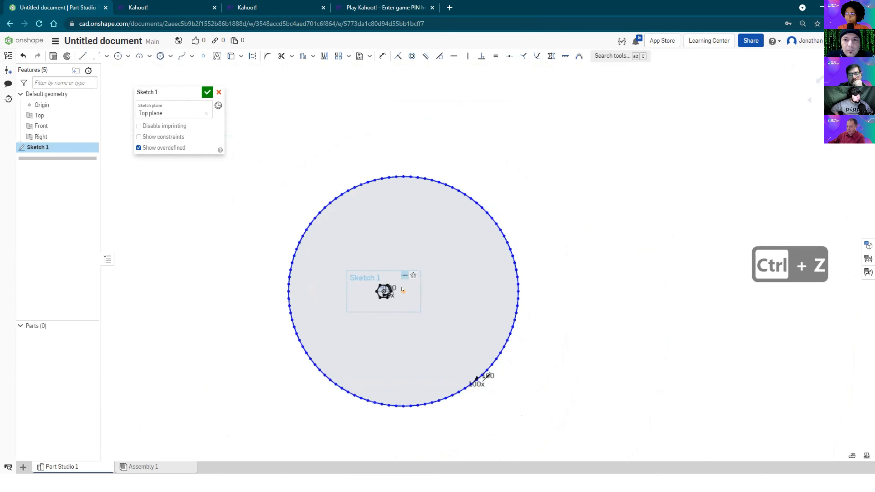
{"action": "scroll", "coordinate": [404, 303], "scroll_direction": "up", "scroll_amount": 3}
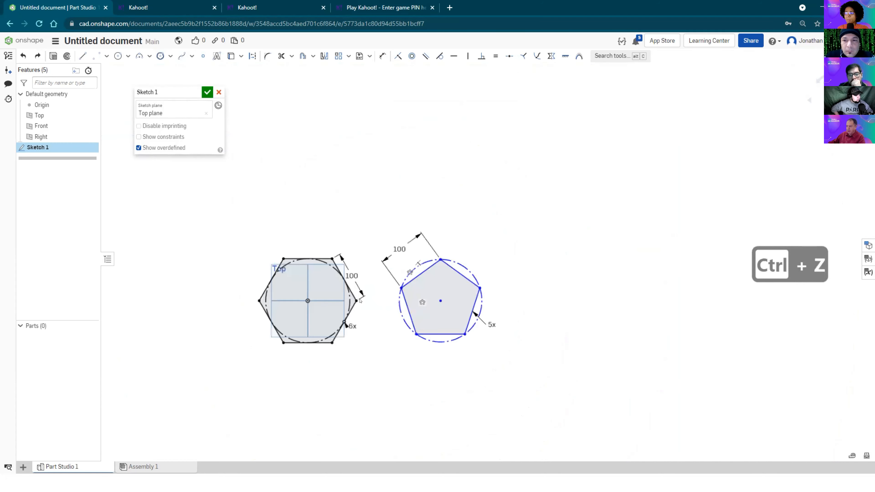
{"action": "scroll", "coordinate": [372, 286], "scroll_direction": "down", "scroll_amount": 3}
{"action": "scroll", "coordinate": [365, 280], "scroll_direction": "up", "scroll_amount": 1}
{"action": "scroll", "coordinate": [365, 281], "scroll_direction": "up", "scroll_amount": 3}
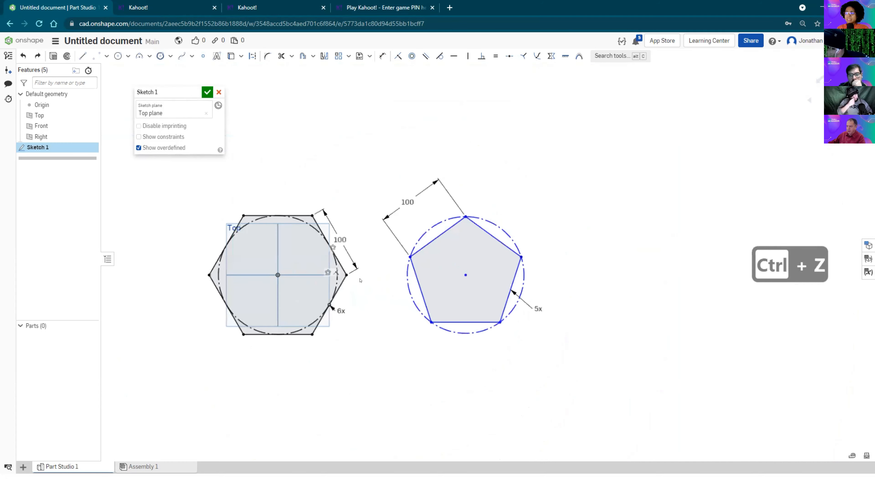
{"action": "scroll", "coordinate": [372, 281], "scroll_direction": "down", "scroll_amount": 2}
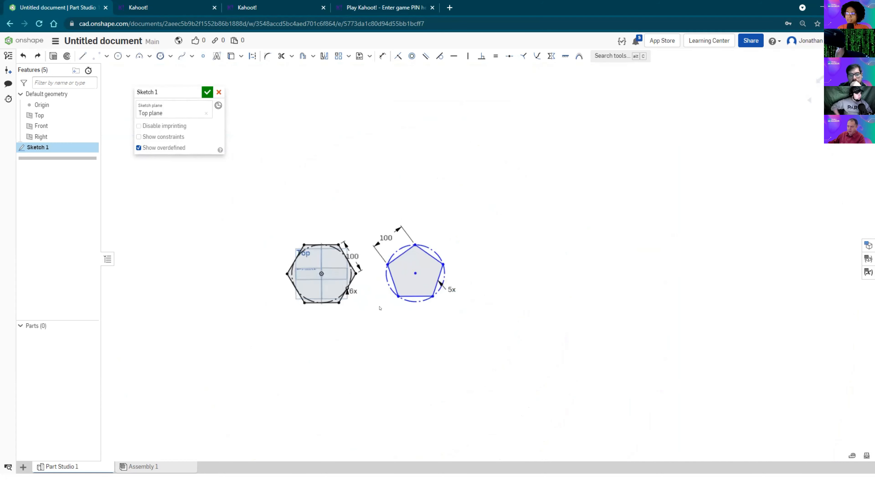
{"action": "scroll", "coordinate": [362, 272], "scroll_direction": "up", "scroll_amount": 5}
{"action": "scroll", "coordinate": [440, 221], "scroll_direction": "down", "scroll_amount": 5}
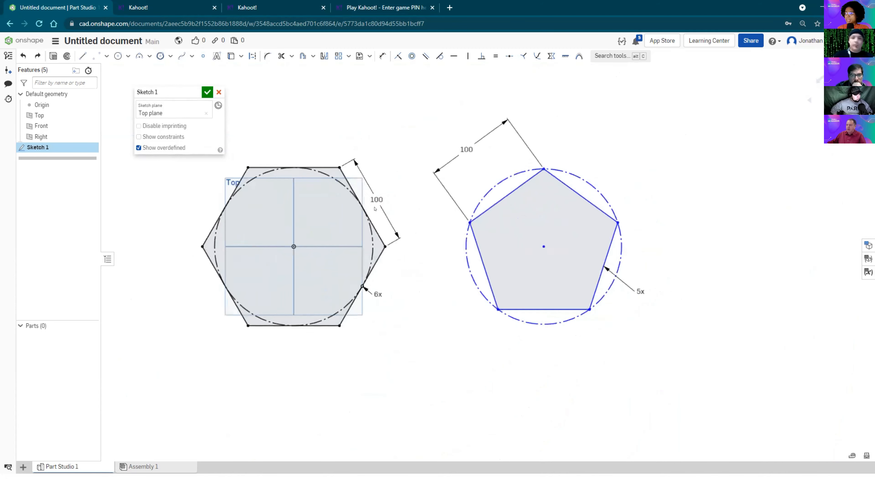
Step: Move the pentagon farther from the hexagon and apply a horizontal constraint to its lower side
{"action": "key", "text": "Escape"}
{"action": "left_click_drag", "start_coordinate": [462, 250], "coordinate": [550, 253]}
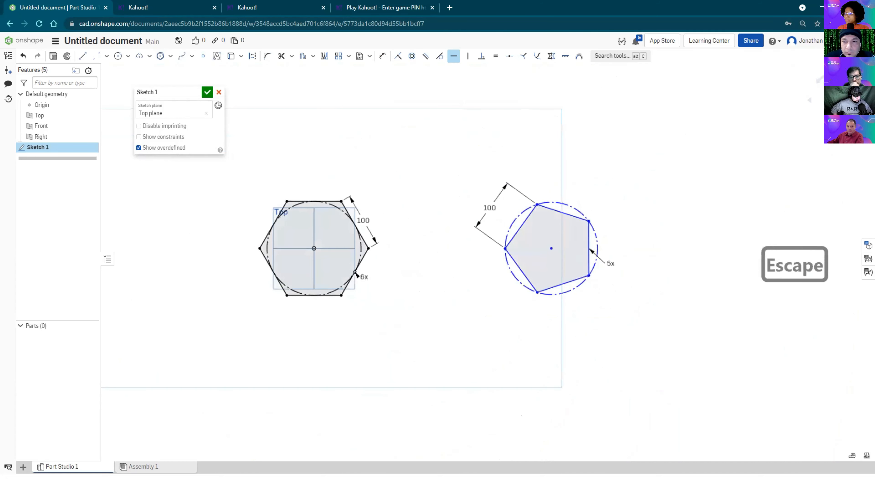
{"action": "scroll", "coordinate": [454, 279], "scroll_direction": "down", "scroll_amount": 2}
{"action": "scroll", "coordinate": [354, 185], "scroll_direction": "up", "scroll_amount": 4}
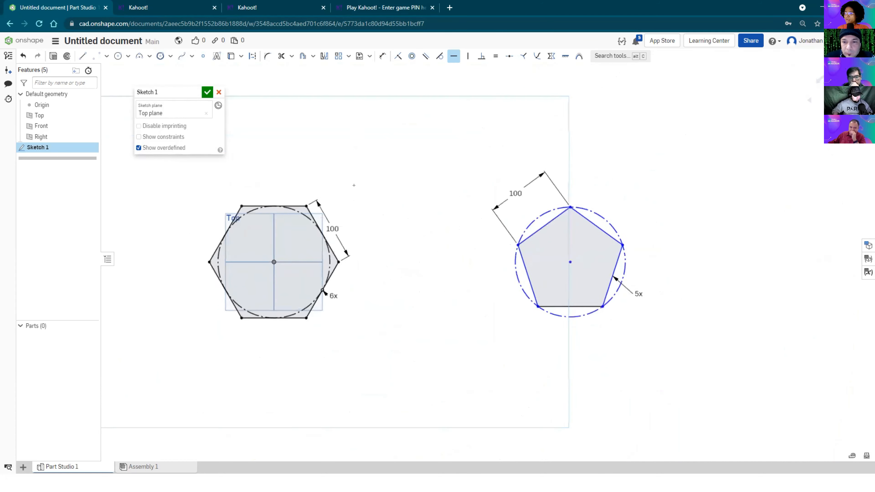
{"action": "middle_click_drag", "start_coordinate": [393, 181], "coordinate": [365, 170]}
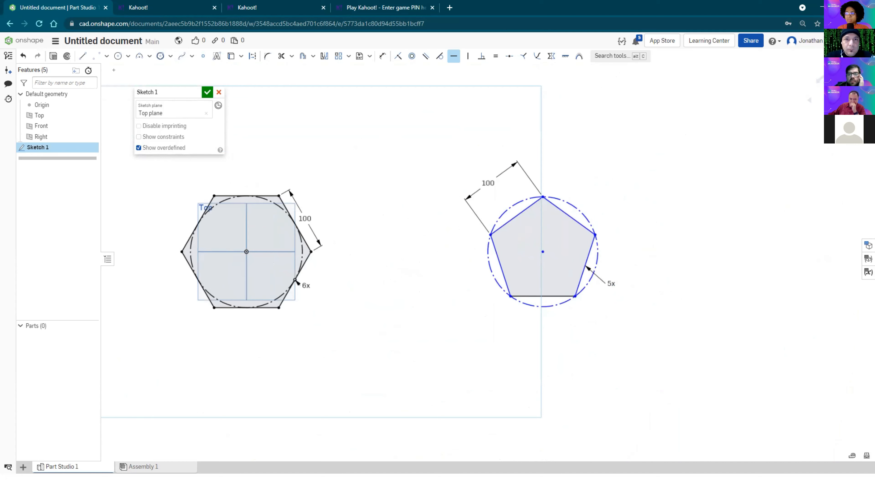
Step: Draw a line from the origin to the pentagon's centre and convert it to construction geometry
{"action": "left_click", "coordinate": [82, 55]}
{"action": "left_click", "coordinate": [246, 251]}
{"action": "left_click", "coordinate": [543, 252]}
{"action": "key", "text": "Escape"}
{"action": "key", "text": "Escape"}
{"action": "left_click", "coordinate": [389, 252]}
{"action": "left_click", "coordinate": [252, 56]}
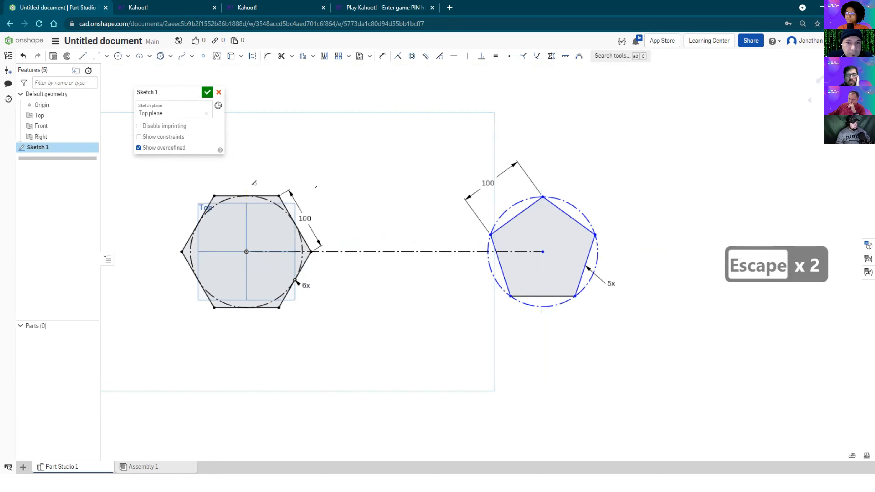
Step: Draw a spline from the hexagon's upper-right corner through a point sagging midway to the pentagon's top vertex
{"action": "left_click", "coordinate": [181, 56]}
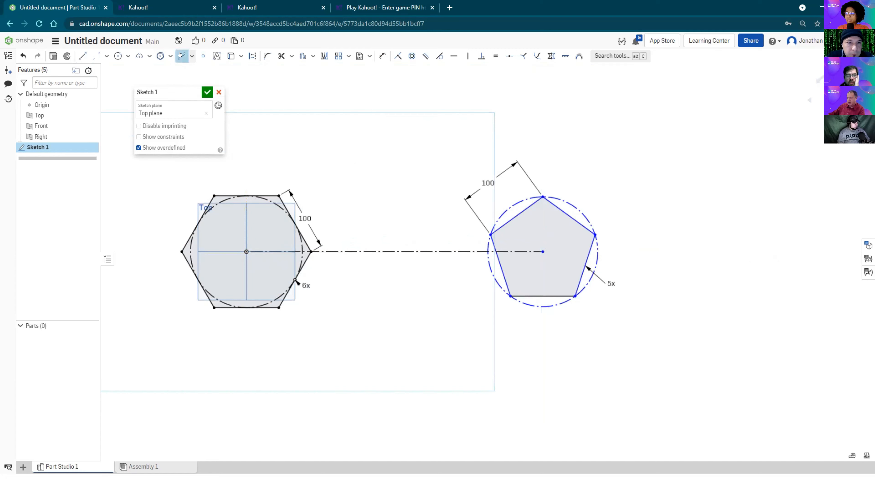
{"action": "left_click", "coordinate": [279, 196]}
{"action": "left_click", "coordinate": [380, 218]}
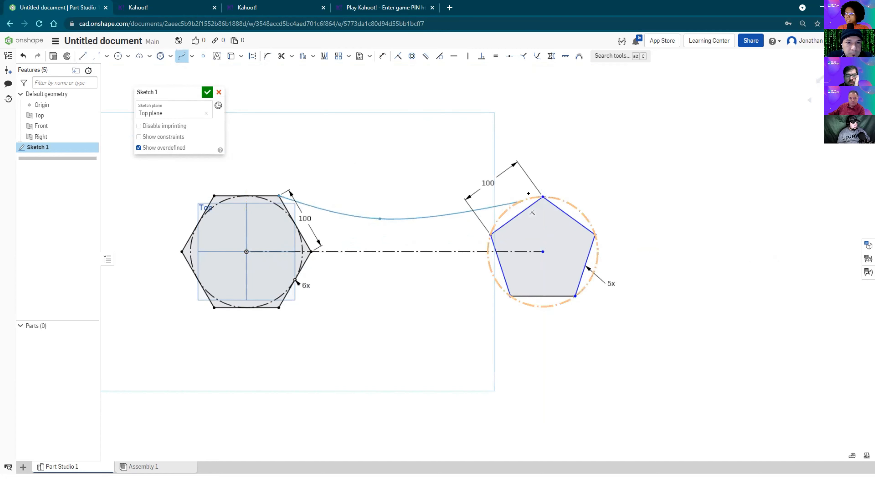
{"action": "left_click", "coordinate": [543, 197]}
{"action": "key", "text": "Escape"}
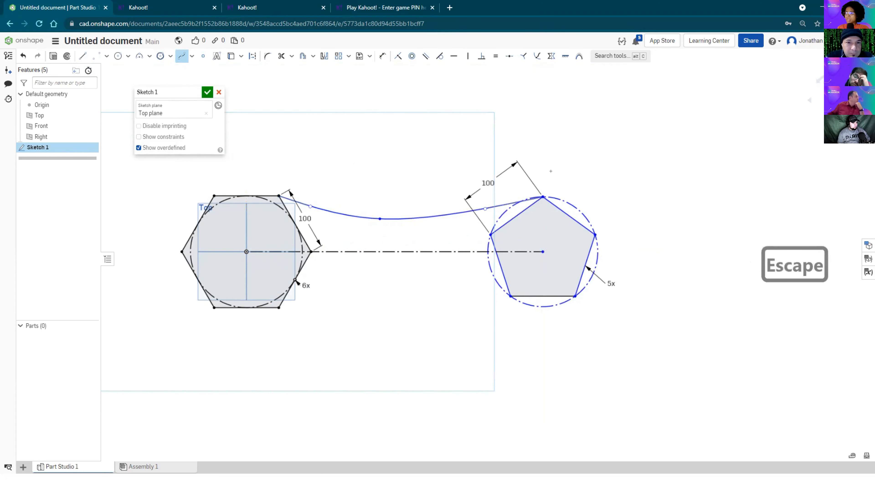
{"action": "key", "text": "Escape"}
Step: Set the pentagon's number of sides to 6
{"action": "double_click", "coordinate": [609, 283]}
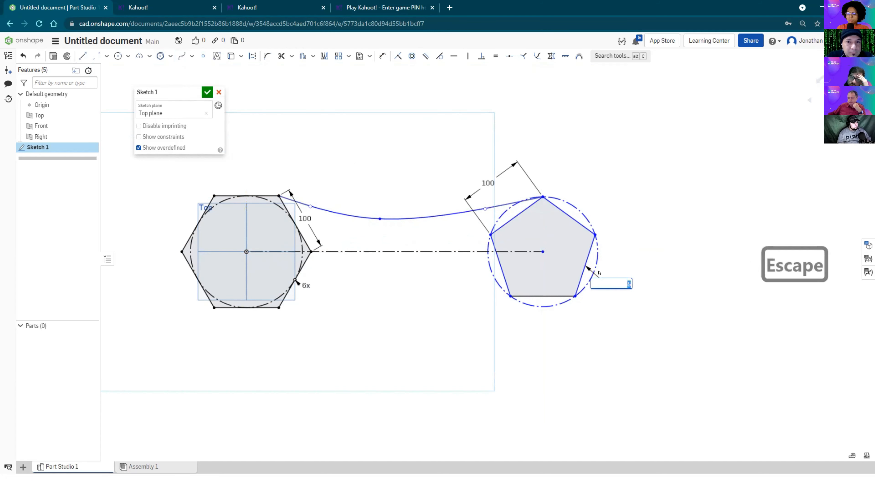
{"action": "type", "text": "6"}
{"action": "key", "text": "Return"}
{"action": "scroll", "coordinate": [403, 296], "scroll_direction": "down", "scroll_amount": 2}
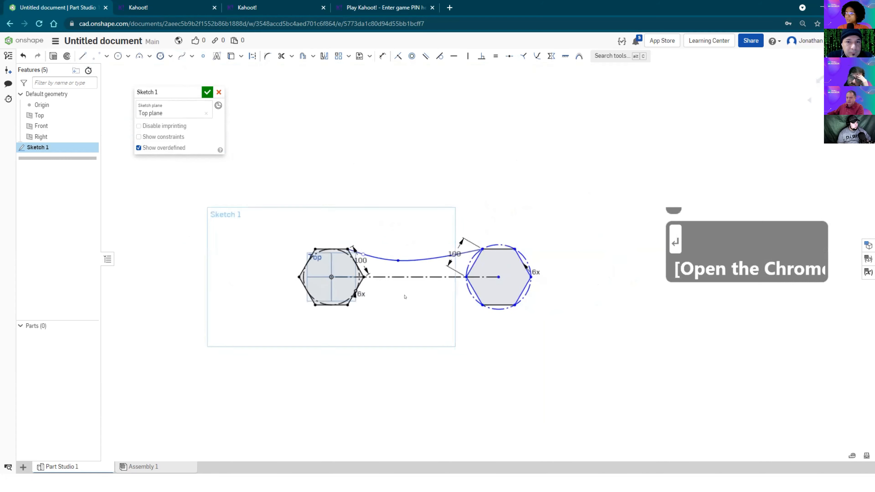
{"action": "scroll", "coordinate": [401, 295], "scroll_direction": "up", "scroll_amount": 5}
{"action": "scroll", "coordinate": [351, 272], "scroll_direction": "down", "scroll_amount": 2}
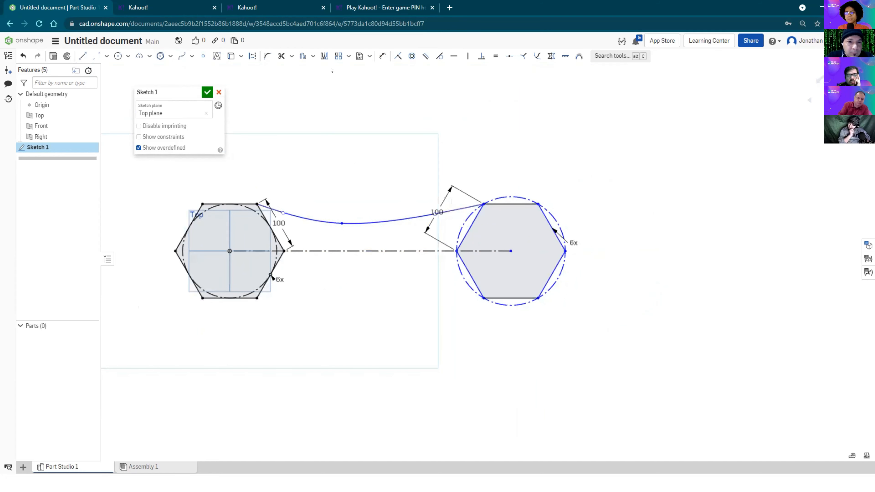
Step: Mirror the spline across the construction line joining the two polygon centres
{"action": "left_click", "coordinate": [323, 56]}
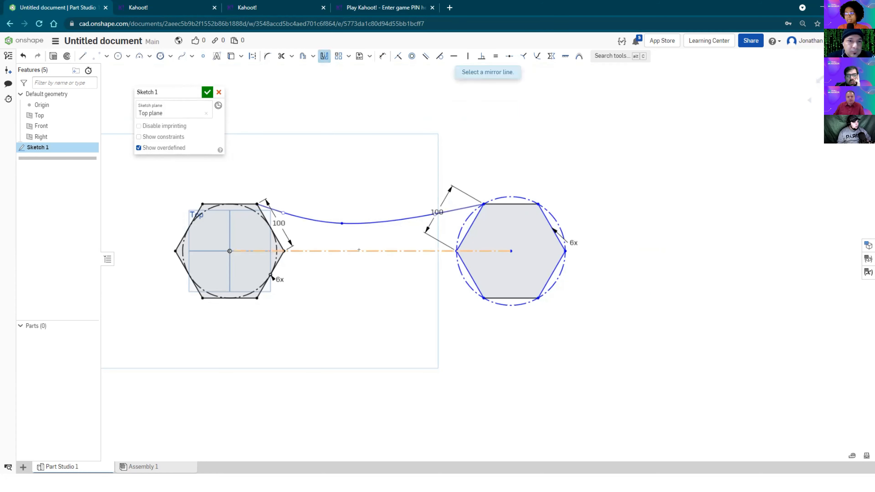
{"action": "left_click", "coordinate": [381, 251]}
{"action": "left_click", "coordinate": [375, 222]}
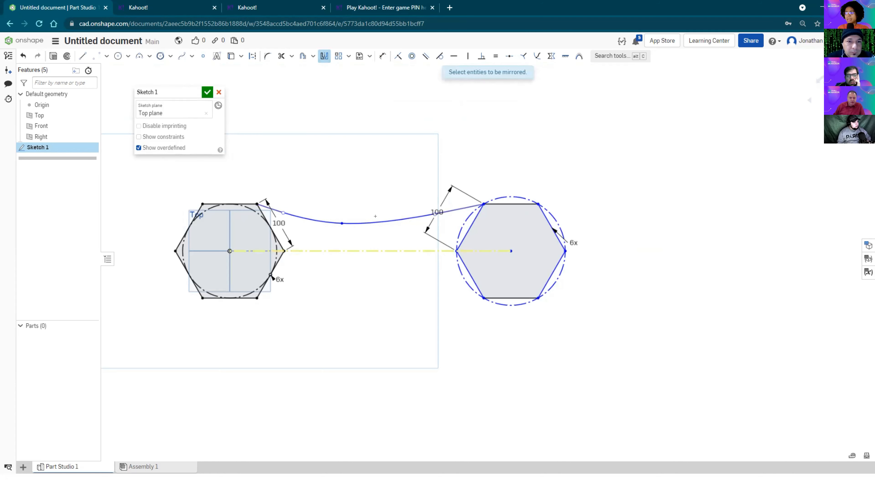
{"action": "mouse_move", "coordinate": [344, 325]}
{"action": "right_mouse_down"}
{"action": "mouse_move", "coordinate": [327, 322]}
{"action": "mouse_move", "coordinate": [325, 337]}
{"action": "right_mouse_up"}
{"action": "key", "text": "n"}
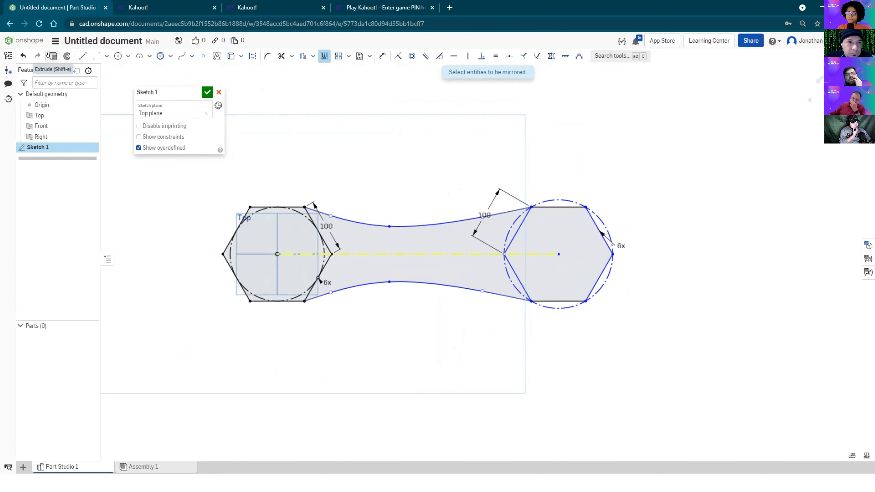
Step: Extrude all closed regions of the sketch as a new solid with a blind depth of 100 mm
{"action": "left_click", "coordinate": [54, 58]}
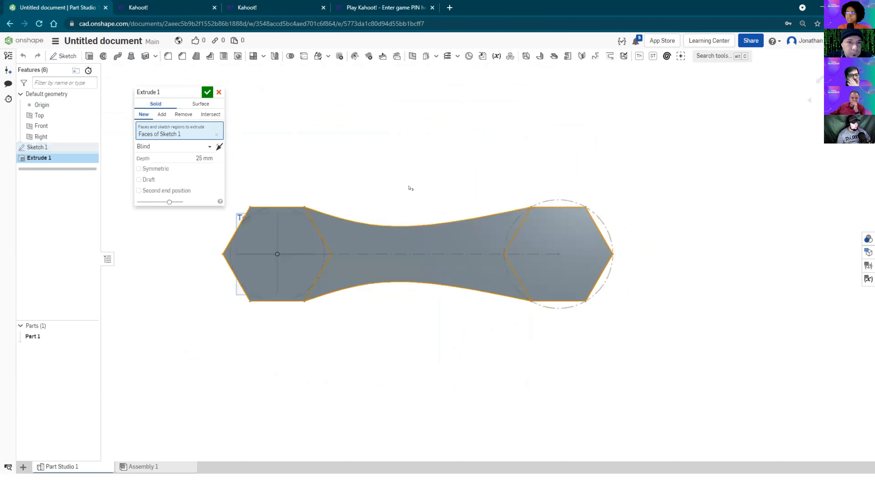
{"action": "right_click_drag", "start_coordinate": [373, 151], "coordinate": [266, 148]}
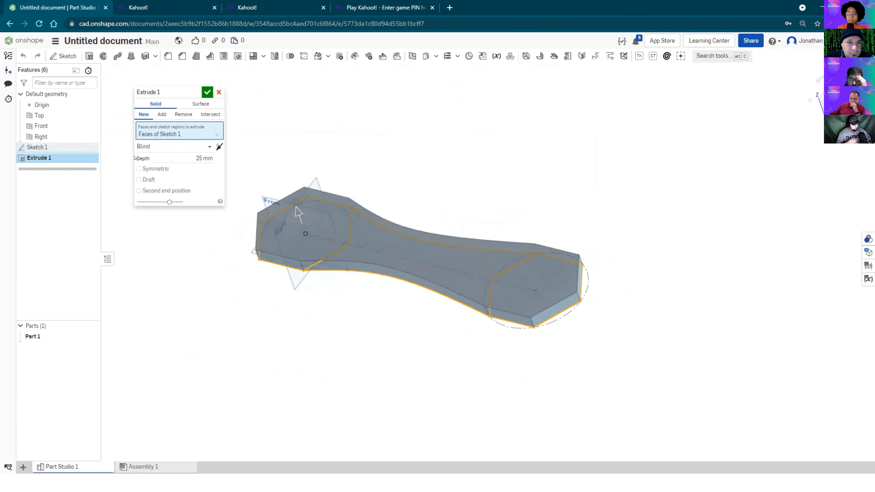
{"action": "left_click", "coordinate": [149, 156]}
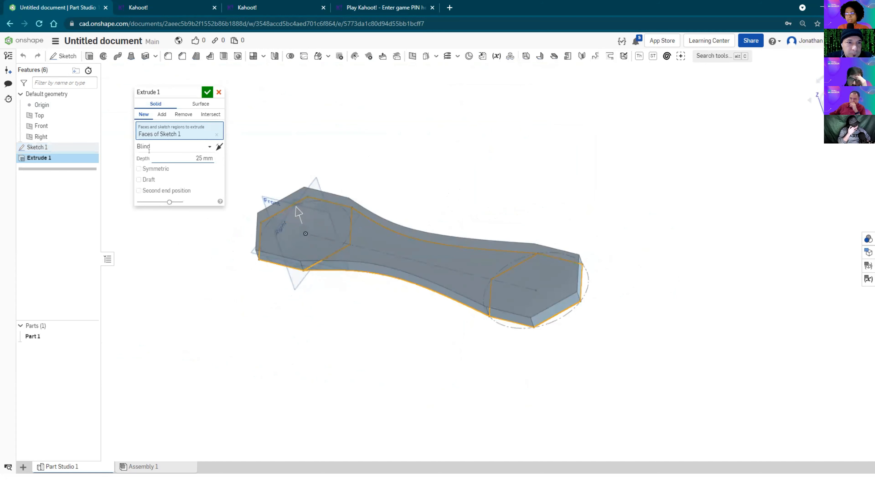
{"action": "left_click", "coordinate": [180, 151]}
{"action": "type", "text": "100"}
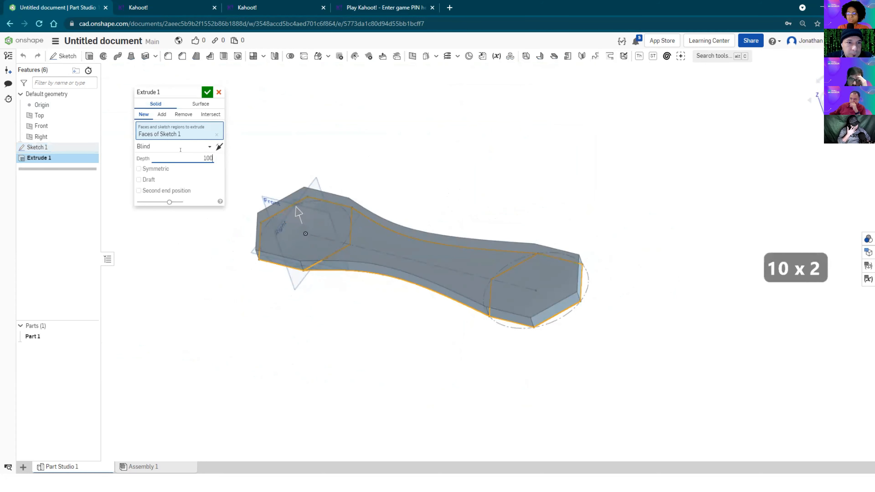
{"action": "key", "text": "Return"}
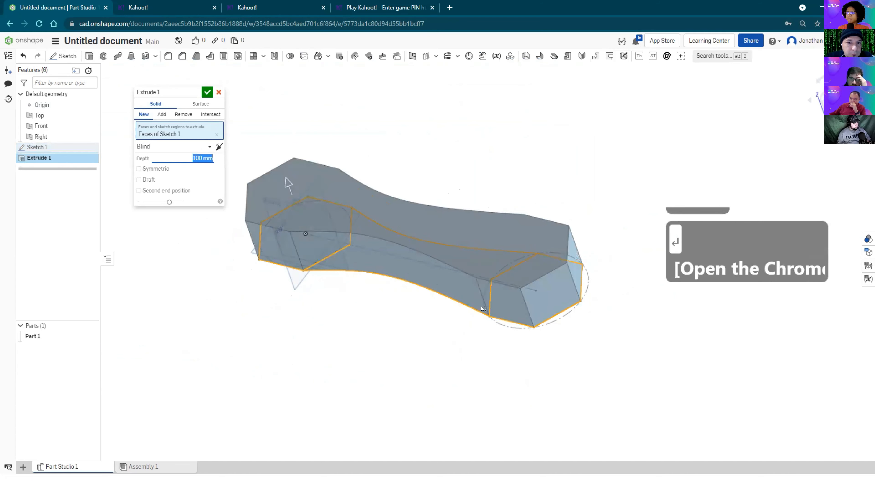
{"action": "right_click_drag", "start_coordinate": [416, 327], "coordinate": [441, 317]}
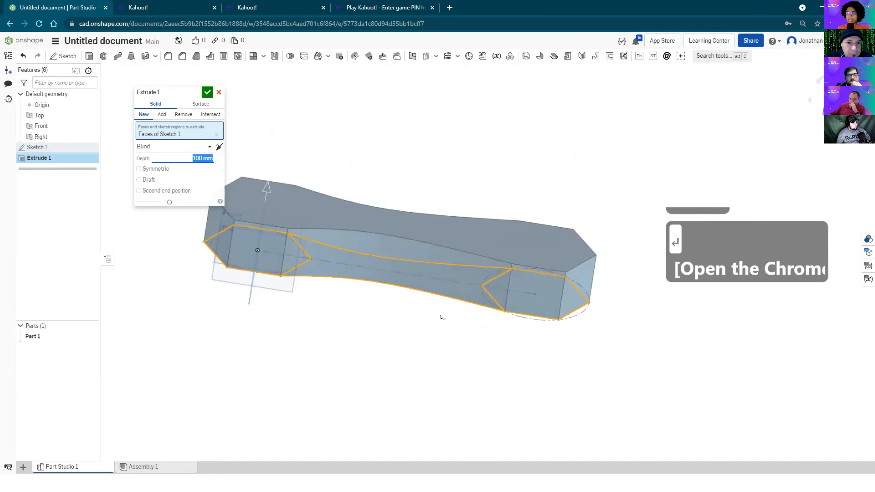
{"action": "key", "text": "Return"}
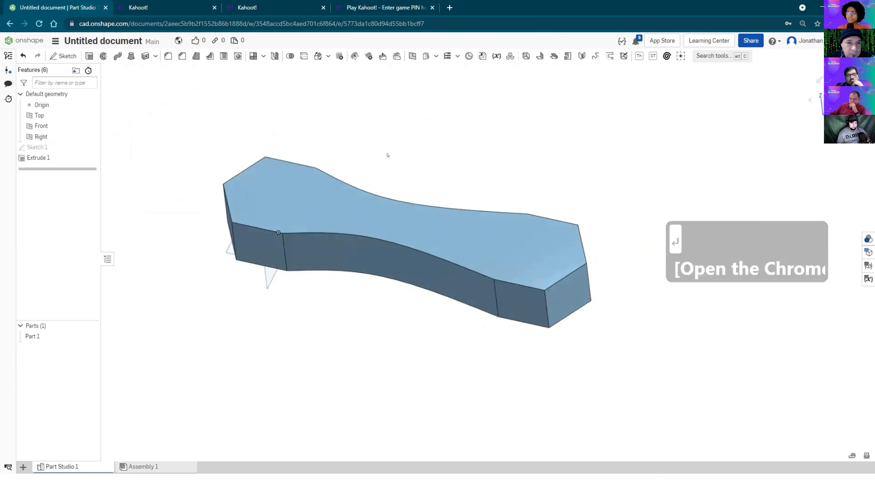
{"action": "right_click_drag", "start_coordinate": [386, 155], "coordinate": [382, 157]}
{"action": "middle_click_drag", "start_coordinate": [379, 158], "coordinate": [368, 163]}
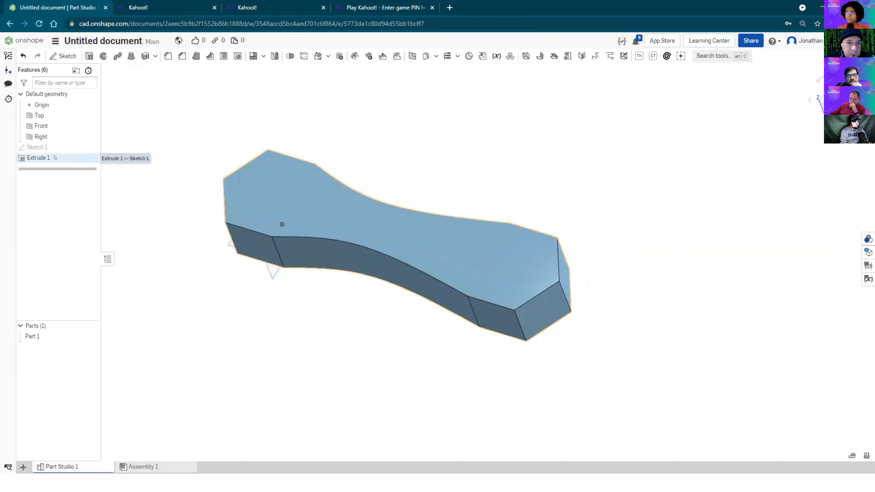
Step: Delete the extrusion made from the whole sketch
{"action": "right_click", "coordinate": [69, 161]}
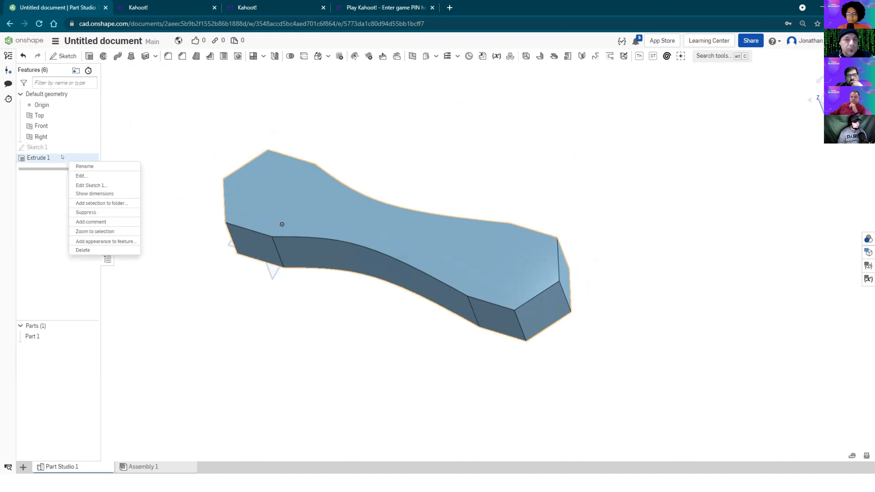
{"action": "left_click", "coordinate": [97, 251]}
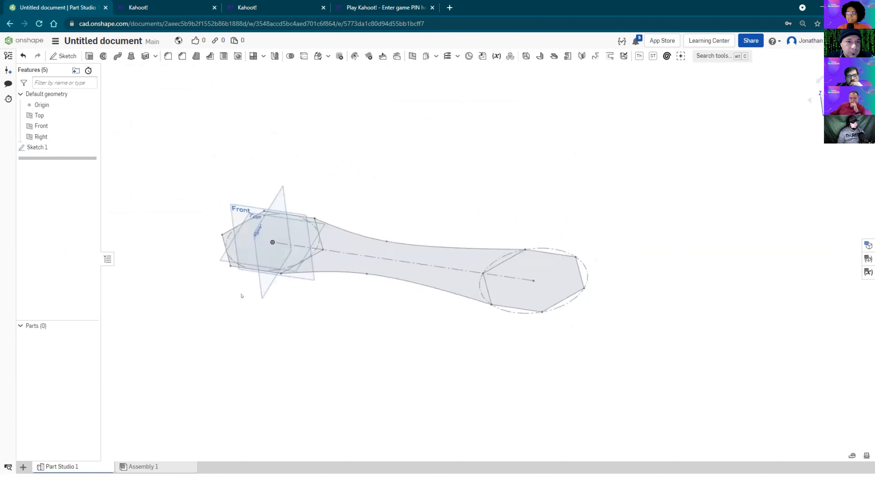
{"action": "key", "text": "shift+5"}
{"action": "scroll", "coordinate": [353, 202], "scroll_direction": "down", "scroll_amount": 4}
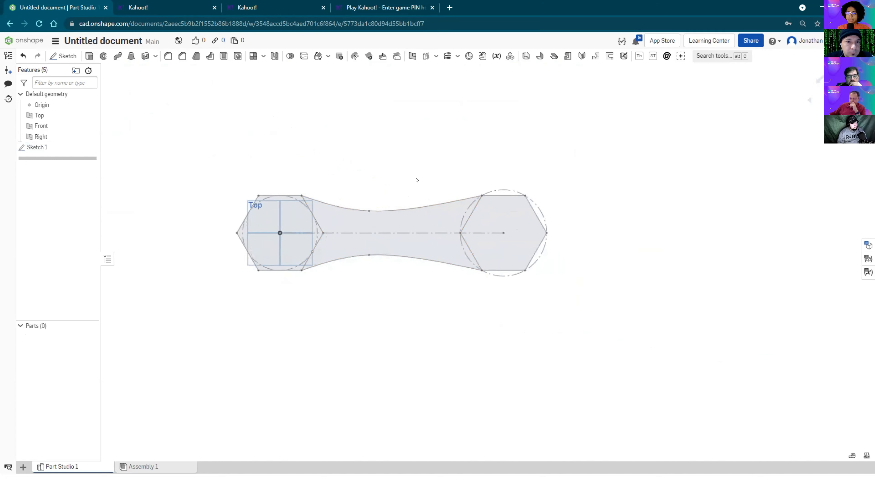
{"action": "scroll", "coordinate": [403, 192], "scroll_direction": "up", "scroll_amount": 2}
{"action": "scroll", "coordinate": [383, 170], "scroll_direction": "down", "scroll_amount": 2}
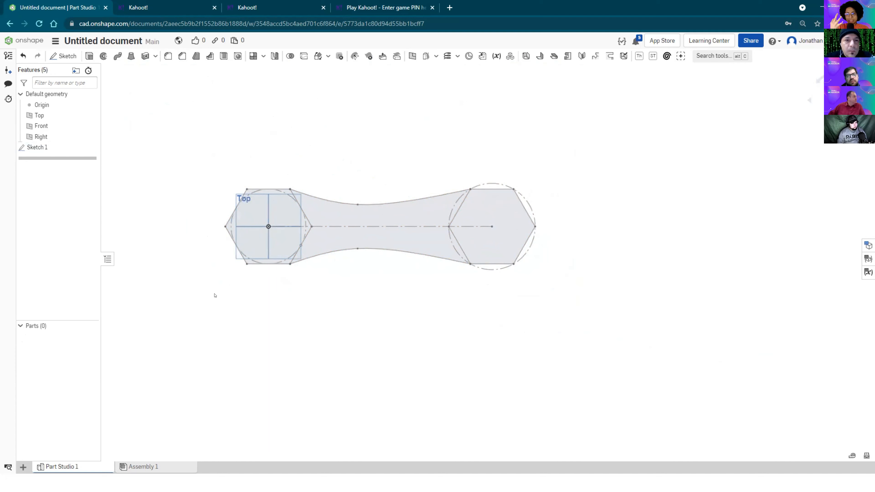
{"action": "middle_click_drag", "start_coordinate": [191, 175], "coordinate": [176, 178]}
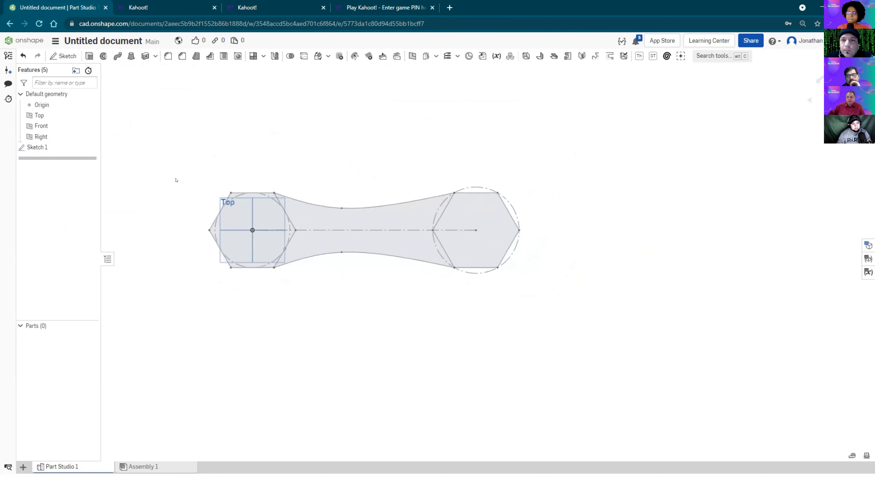
Step: Extrude the hexagon around the origin as a new solid with a blind depth of 25 mm
{"action": "left_click", "coordinate": [89, 56]}
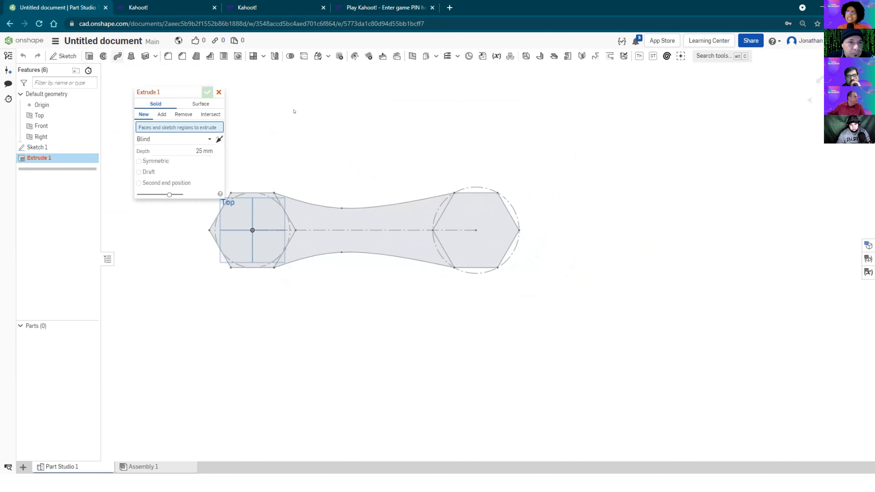
{"action": "mouse_move", "coordinate": [287, 141]}
{"action": "middle_mouse_down"}
{"action": "mouse_move", "coordinate": [326, 112]}
{"action": "mouse_move", "coordinate": [321, 134]}
{"action": "middle_mouse_up"}
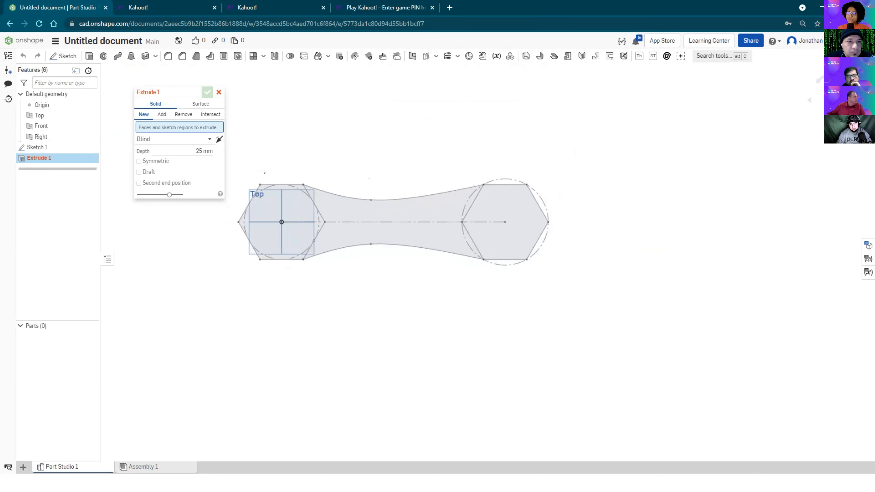
{"action": "left_click", "coordinate": [265, 194]}
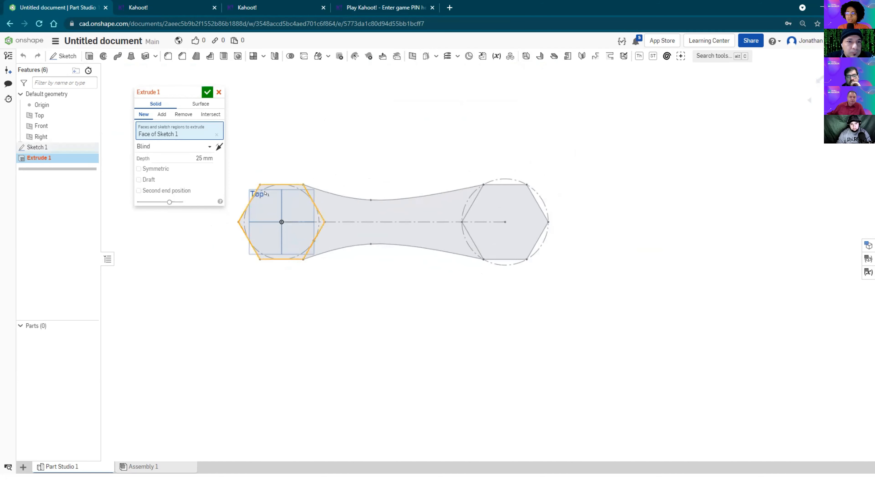
{"action": "right_click_drag", "start_coordinate": [345, 151], "coordinate": [330, 105]}
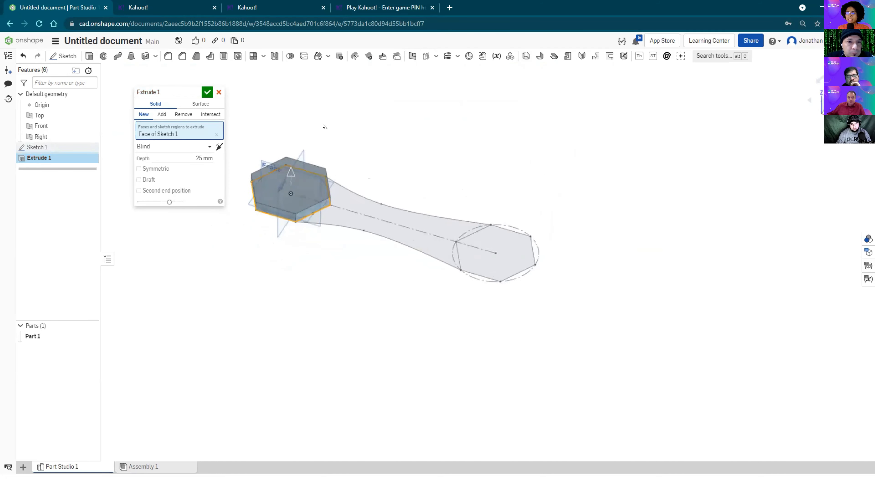
{"action": "left_click", "coordinate": [207, 92]}
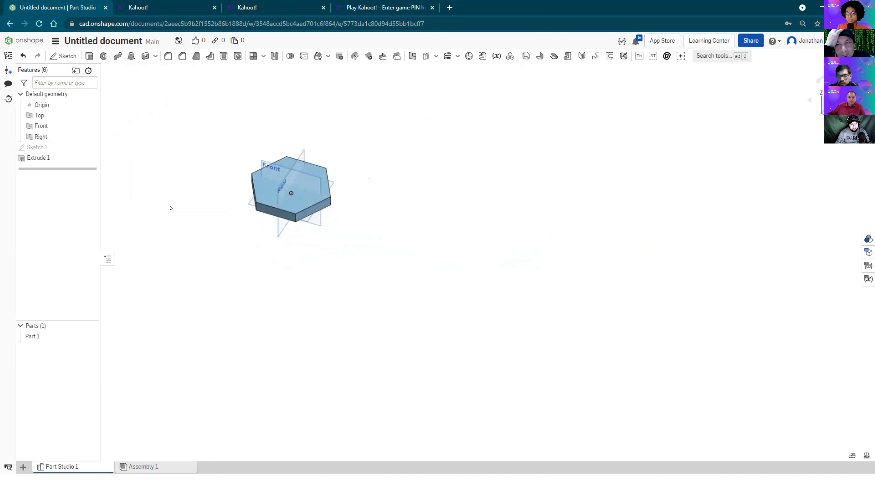
Step: Toggle the visibility of Sketch 1, leaving it shown beside the extruded hexagon
{"action": "left_click", "coordinate": [94, 158]}
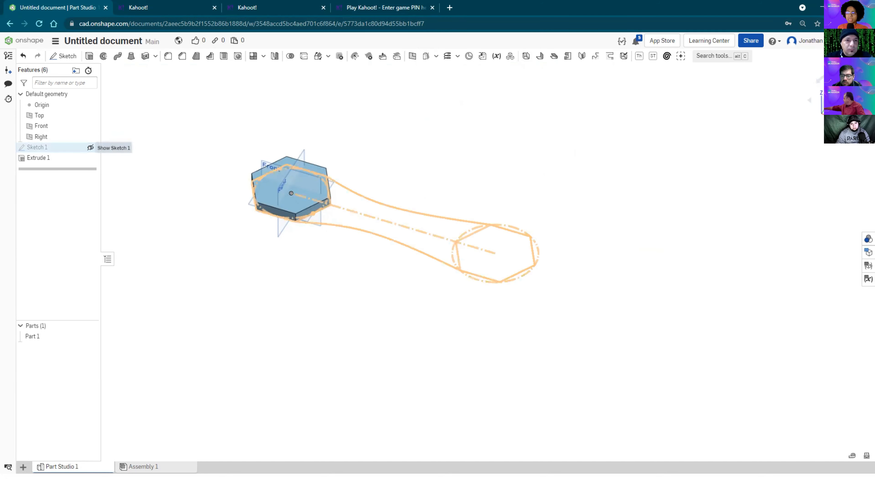
{"action": "left_click", "coordinate": [89, 148]}
{"action": "right_click_drag", "start_coordinate": [295, 311], "coordinate": [275, 308]}
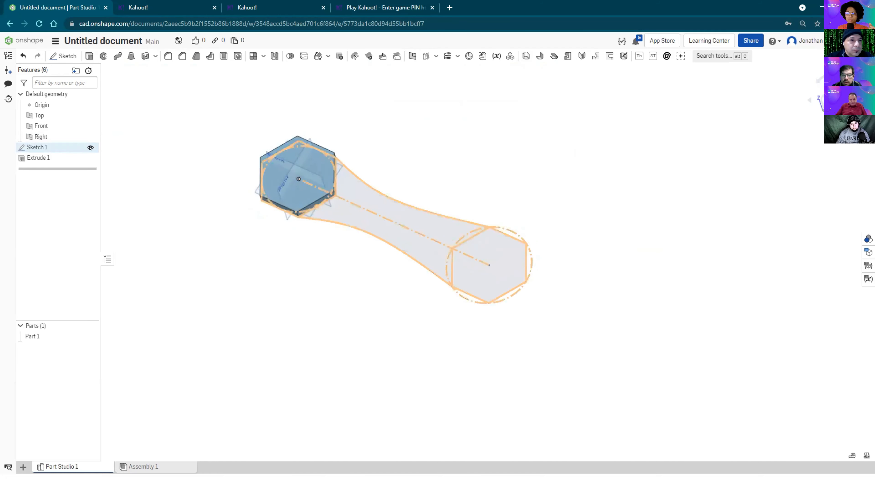
{"action": "left_click", "coordinate": [90, 148]}
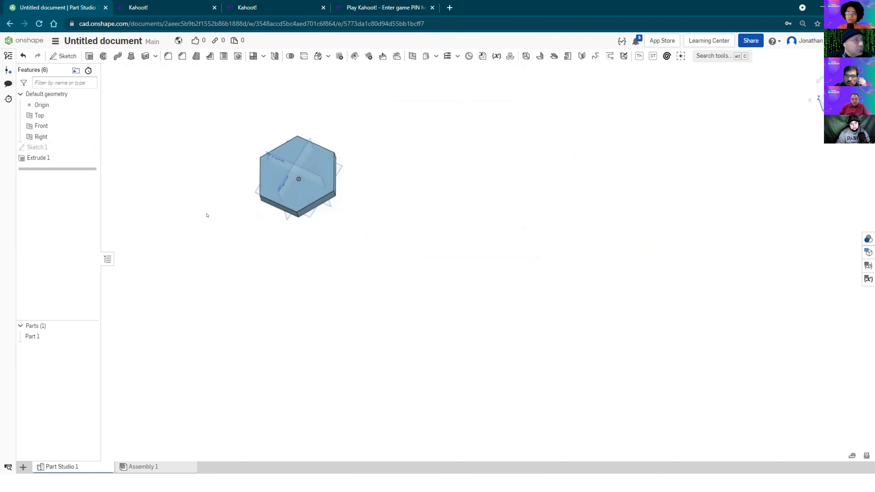
{"action": "left_click", "coordinate": [90, 148]}
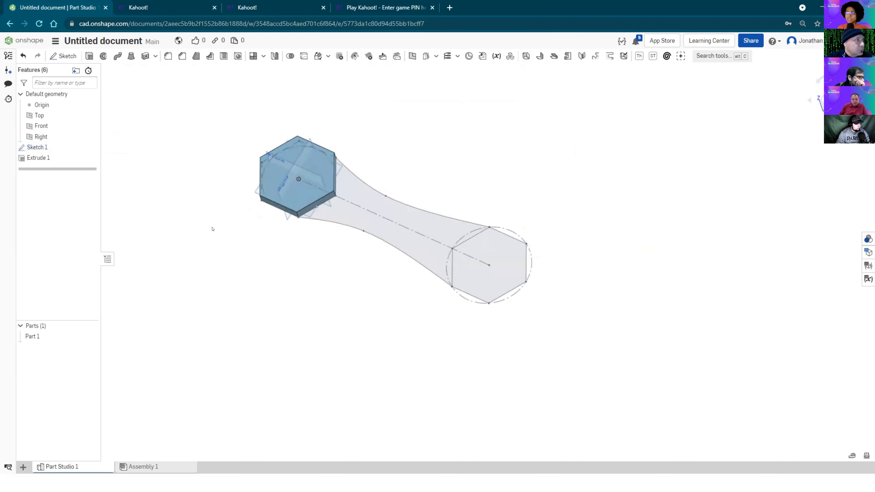
{"action": "middle_click_drag", "start_coordinate": [208, 250], "coordinate": [191, 229]}
{"action": "mouse_move", "coordinate": [192, 229]}
{"action": "right_mouse_down"}
{"action": "mouse_move", "coordinate": [198, 215]}
{"action": "mouse_move", "coordinate": [183, 244]}
{"action": "mouse_move", "coordinate": [177, 221]}
{"action": "mouse_move", "coordinate": [212, 237]}
{"action": "mouse_move", "coordinate": [207, 271]}
{"action": "right_mouse_up"}
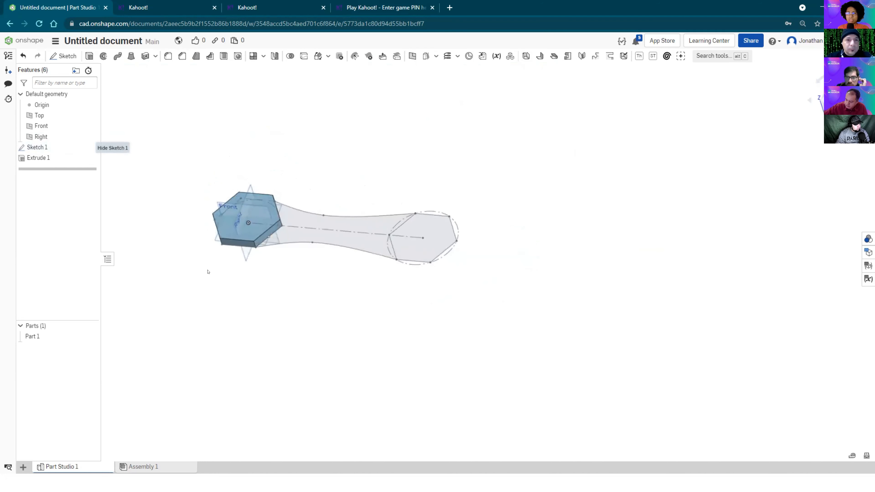
{"action": "scroll", "coordinate": [209, 271], "scroll_direction": "up", "scroll_amount": 3}
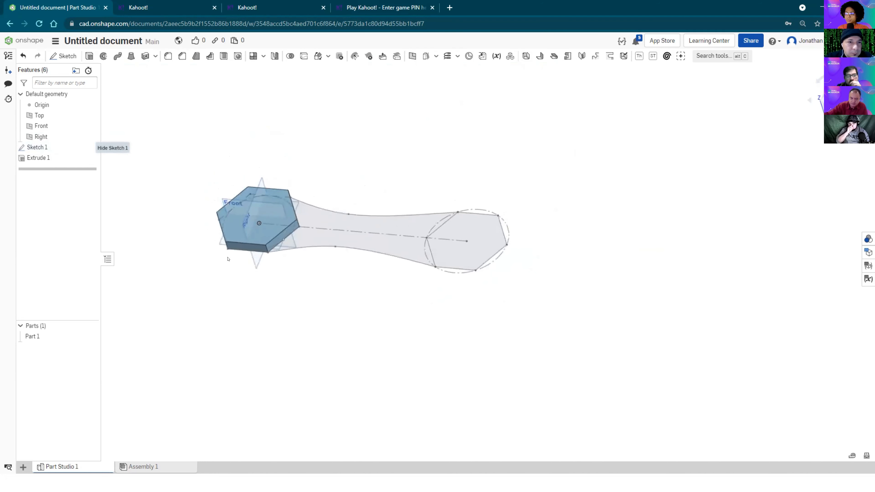
{"action": "middle_click_drag", "start_coordinate": [228, 258], "coordinate": [228, 266]}
{"action": "mouse_move", "coordinate": [263, 289]}
{"action": "right_mouse_down"}
{"action": "mouse_move", "coordinate": [303, 279]}
{"action": "mouse_move", "coordinate": [222, 289]}
{"action": "right_mouse_up"}
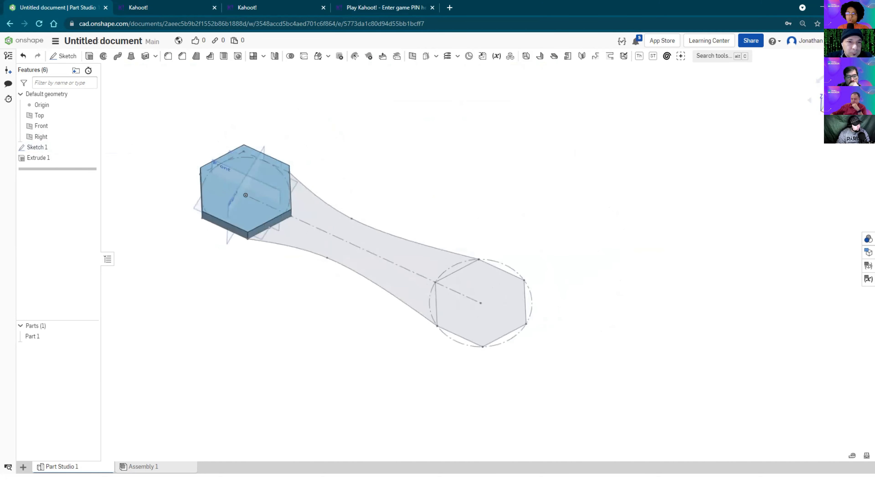
Step: Extrude the curved region between the two hexagons to a blind depth of 120 mm, adding it to Part 1
{"action": "left_click", "coordinate": [88, 56]}
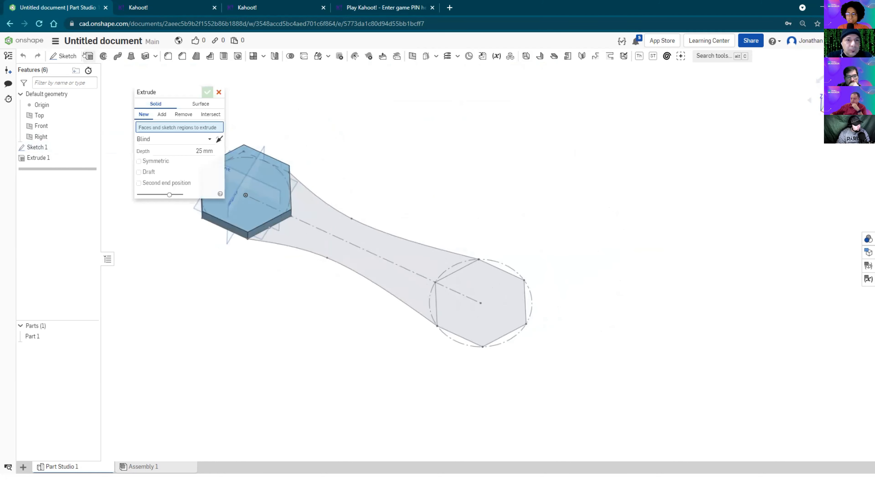
{"action": "left_click", "coordinate": [316, 200]}
{"action": "left_click", "coordinate": [201, 157]}
{"action": "type", "text": "120"}
{"action": "key", "text": "Return"}
{"action": "right_click_drag", "start_coordinate": [309, 292], "coordinate": [296, 306]}
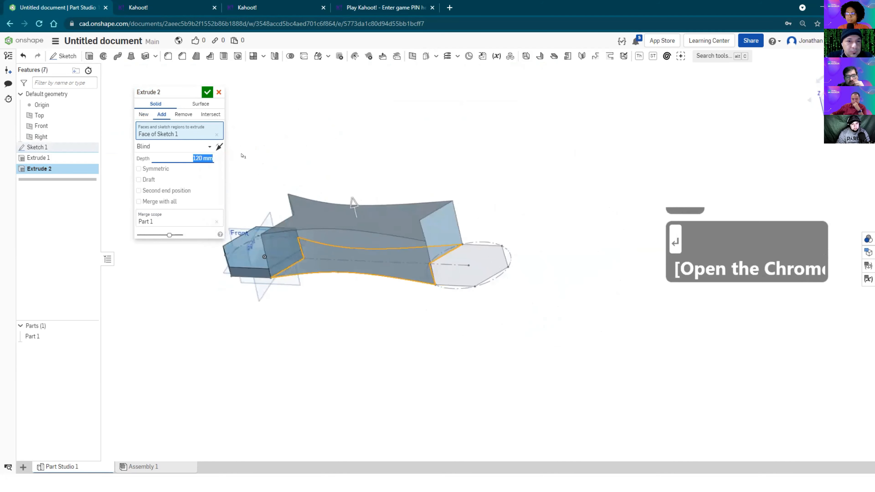
{"action": "left_click", "coordinate": [207, 92]}
Step: Extrude the hexagon at the far end of the sketch to a blind depth of 200 mm, adding it to Part 1
{"action": "right_click_drag", "start_coordinate": [488, 156], "coordinate": [462, 166]}
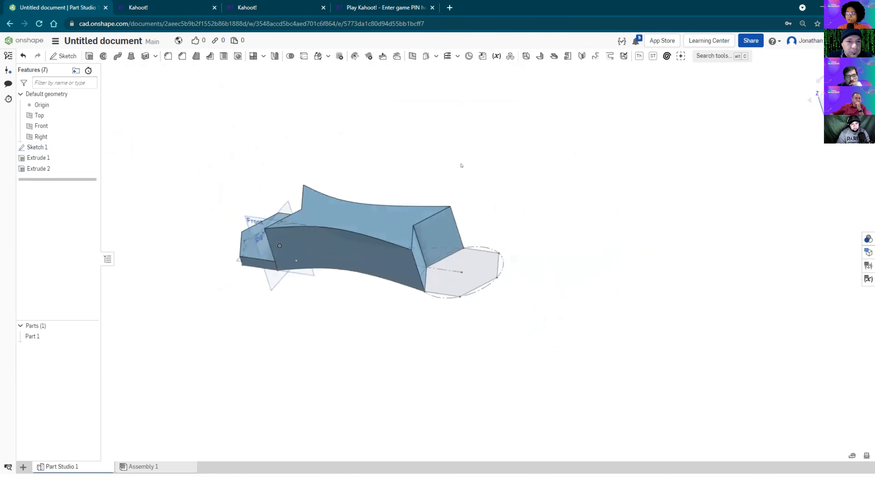
{"action": "right_click_drag", "start_coordinate": [482, 270], "coordinate": [439, 260]}
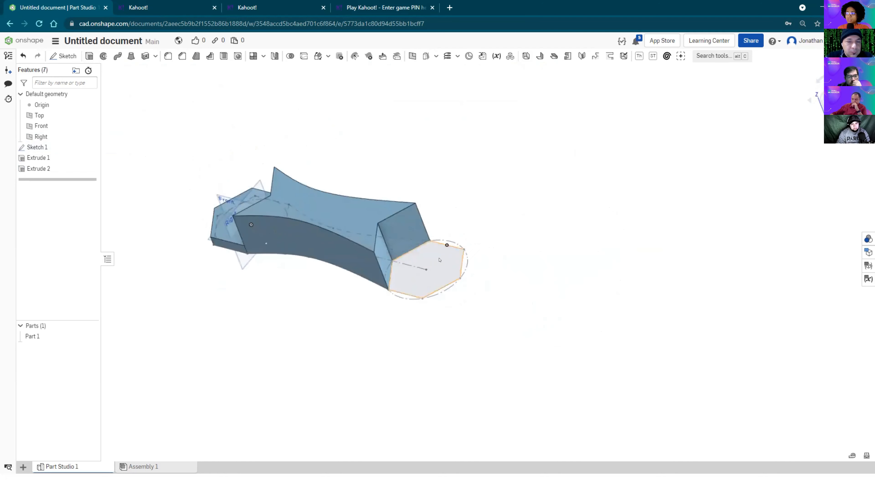
{"action": "key", "text": "shift+e"}
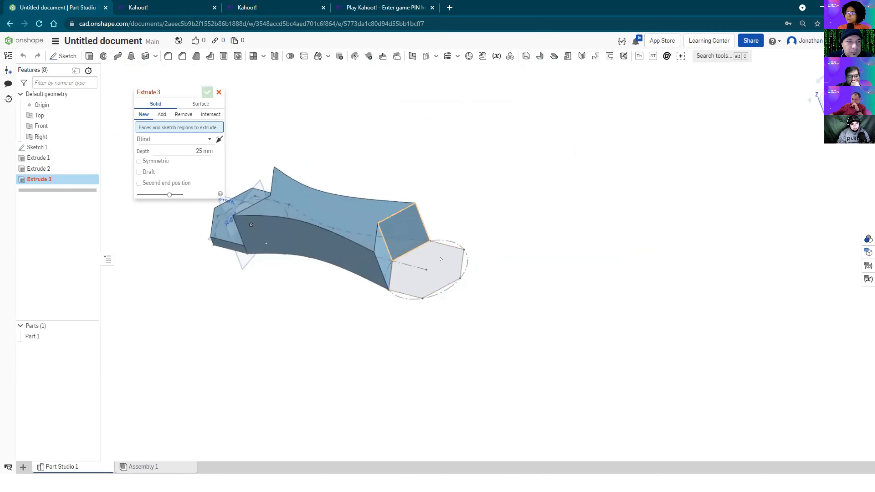
{"action": "left_click", "coordinate": [418, 253]}
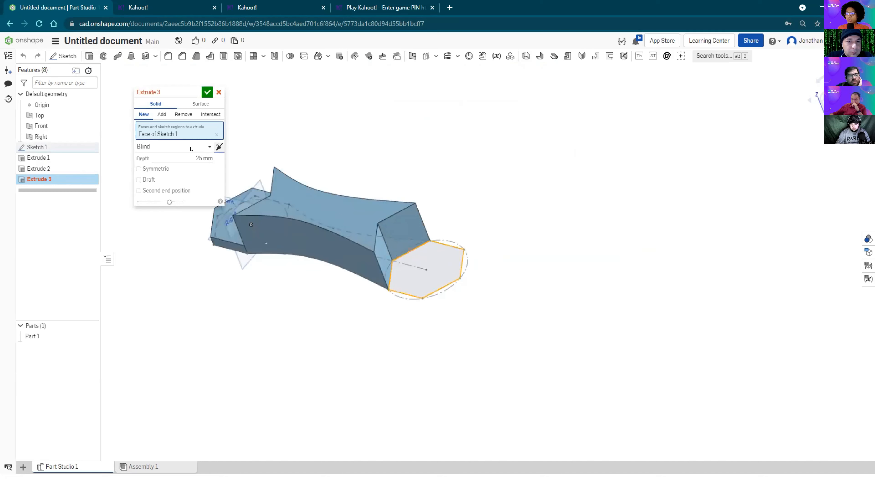
{"action": "type", "text": "200"}
{"action": "key", "text": "Return"}
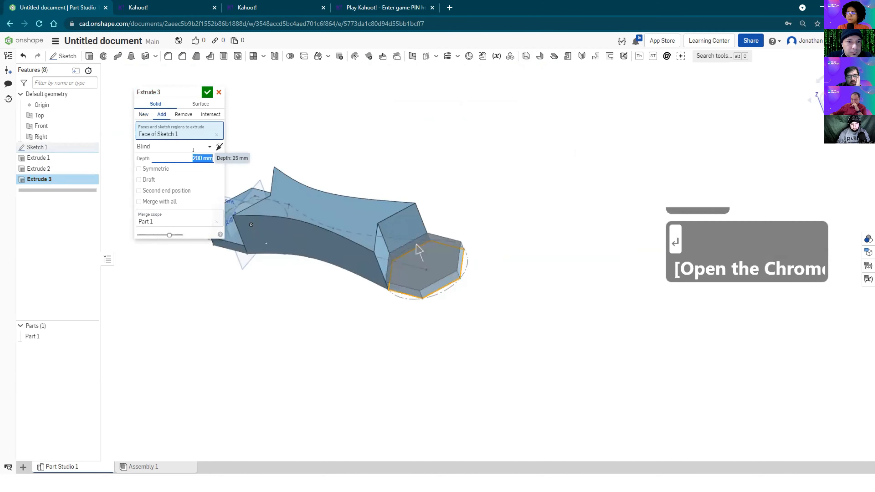
{"action": "left_click", "coordinate": [207, 92]}
Step: Delete the extrusions of the far hexagon and the curved middle region
{"action": "right_click_drag", "start_coordinate": [363, 141], "coordinate": [343, 178]}
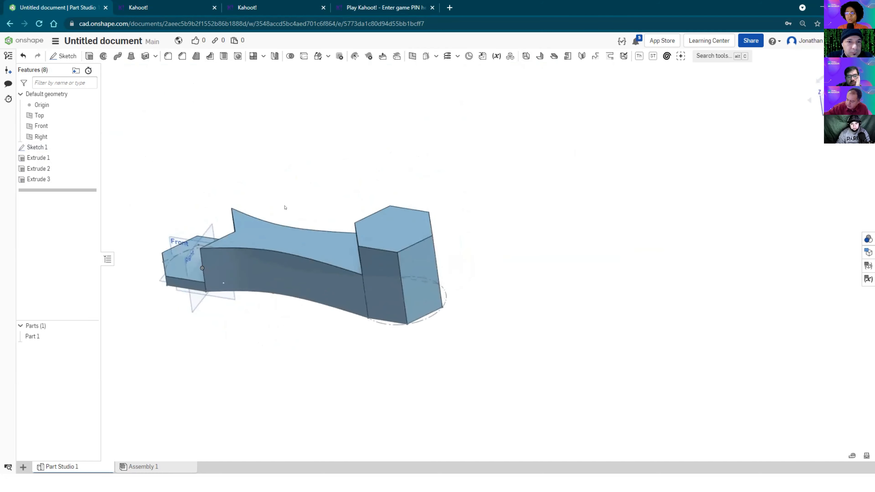
{"action": "scroll", "coordinate": [293, 206], "scroll_direction": "up", "scroll_amount": 2}
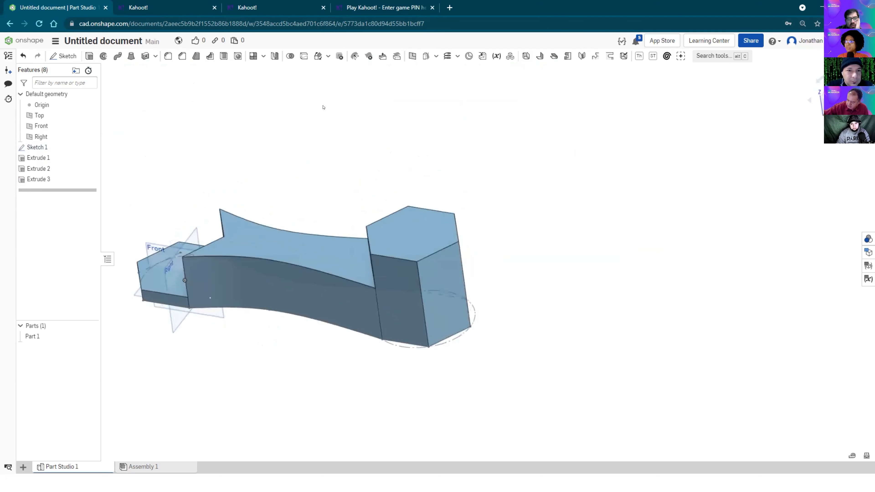
{"action": "right_click_drag", "start_coordinate": [316, 184], "coordinate": [316, 193]}
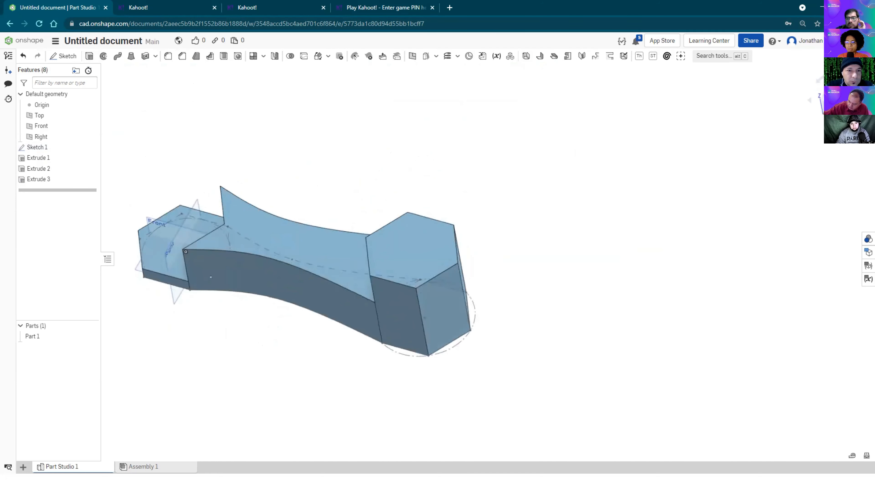
{"action": "middle_click_drag", "start_coordinate": [344, 187], "coordinate": [366, 171]}
{"action": "mouse_move", "coordinate": [358, 148]}
{"action": "right_mouse_down"}
{"action": "mouse_move", "coordinate": [368, 127]}
{"action": "mouse_move", "coordinate": [359, 142]}
{"action": "right_mouse_up"}
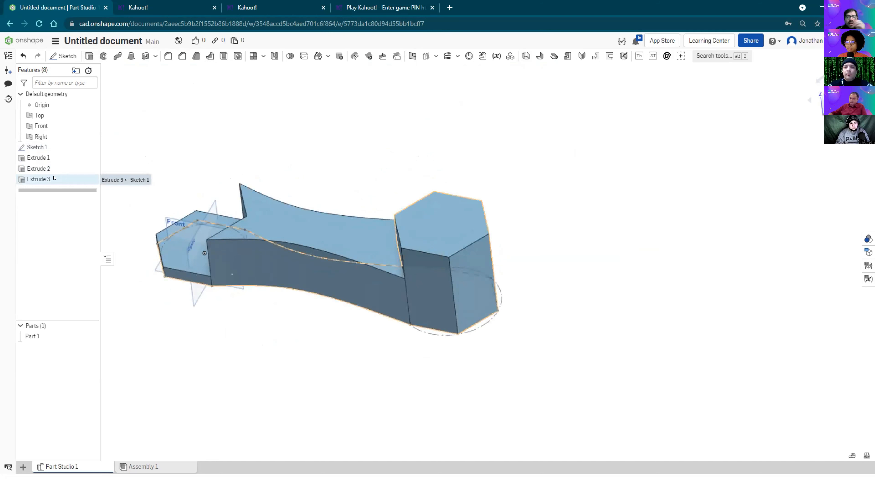
{"action": "right_click", "coordinate": [59, 181]}
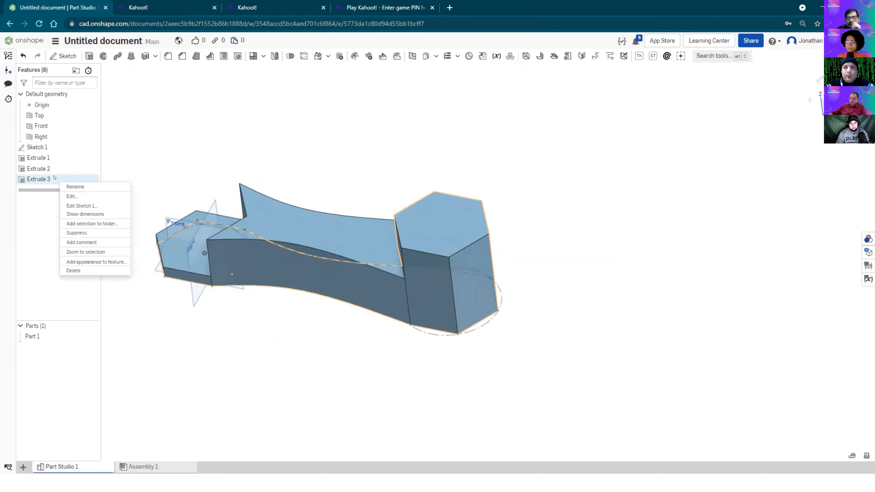
{"action": "left_click", "coordinate": [69, 272]}
{"action": "right_click", "coordinate": [53, 174]}
{"action": "left_click", "coordinate": [73, 265]}
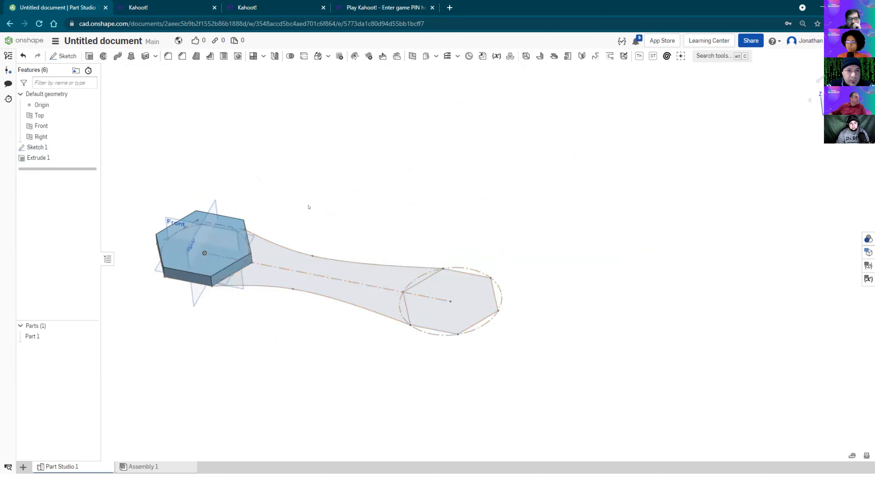
Step: Delete the remaining extrusion of the hexagon at the origin and make Sketch 1 visible
{"action": "middle_click_drag", "start_coordinate": [216, 229], "coordinate": [283, 218]}
{"action": "scroll", "coordinate": [283, 218], "scroll_direction": "up", "scroll_amount": 3}
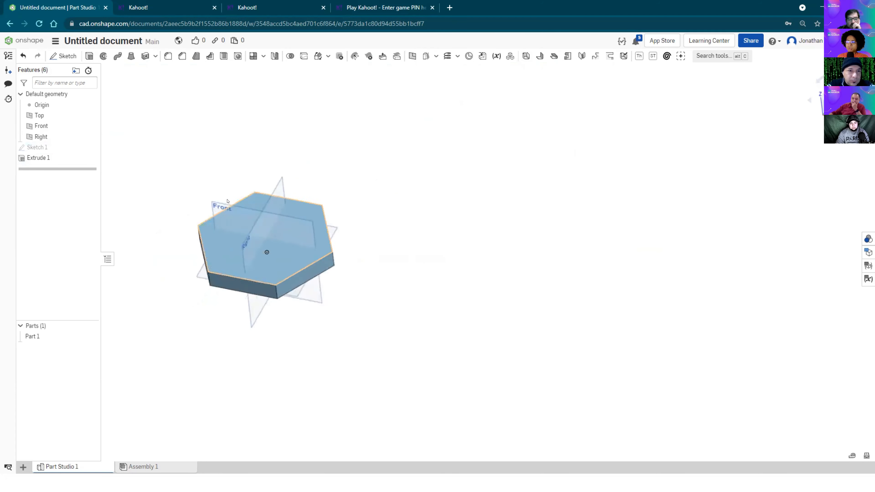
{"action": "right_click", "coordinate": [52, 165]}
{"action": "left_click", "coordinate": [109, 255]}
{"action": "left_click", "coordinate": [91, 148]}
{"action": "left_click", "coordinate": [89, 148]}
{"action": "scroll", "coordinate": [293, 162], "scroll_direction": "down", "scroll_amount": 5}
{"action": "scroll", "coordinate": [288, 173], "scroll_direction": "up", "scroll_amount": 5}
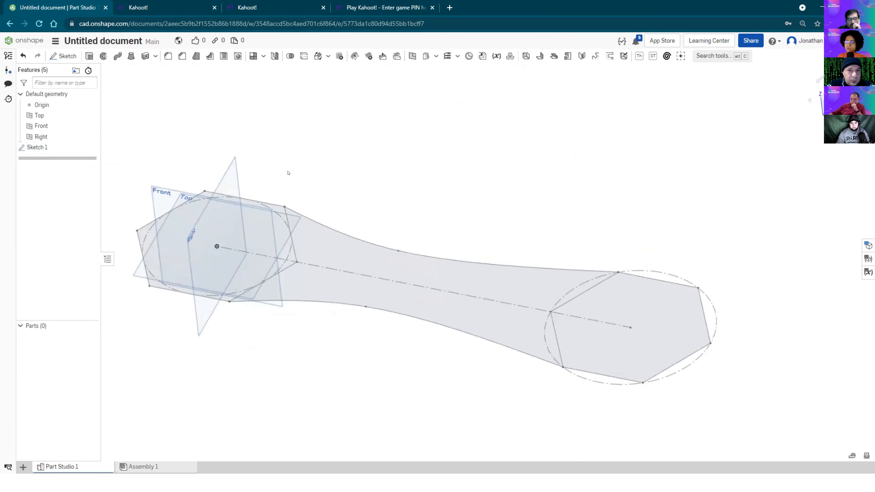
Step: Hide the Top, Front and Right default planes
{"action": "key", "text": "p"}
{"action": "scroll", "coordinate": [309, 207], "scroll_direction": "down", "scroll_amount": 4}
{"action": "right_click_drag", "start_coordinate": [323, 192], "coordinate": [323, 192]}
{"action": "middle_click_drag", "start_coordinate": [322, 192], "coordinate": [296, 194]}
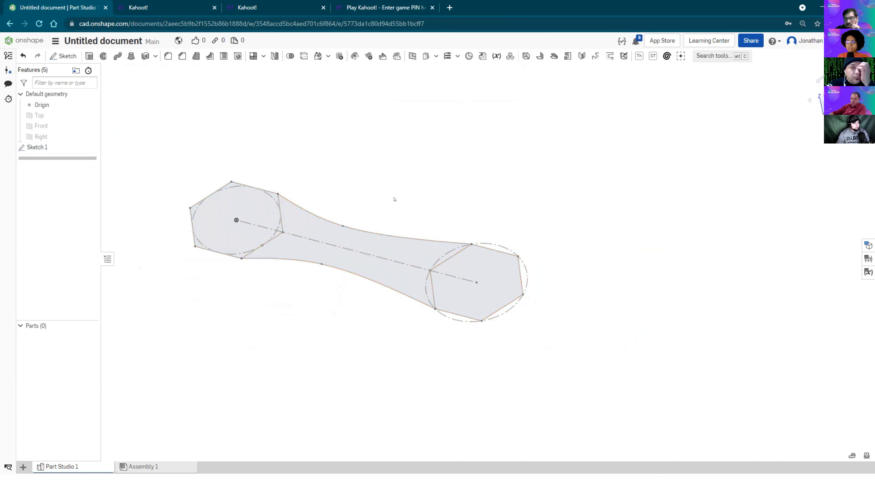
{"action": "middle_click_drag", "start_coordinate": [394, 199], "coordinate": [380, 202]}
Step: Extrude only the hexagon at the origin as a new 25 mm deep blind solid
{"action": "left_click", "coordinate": [88, 56]}
{"action": "scroll", "coordinate": [278, 158], "scroll_direction": "down", "scroll_amount": 2}
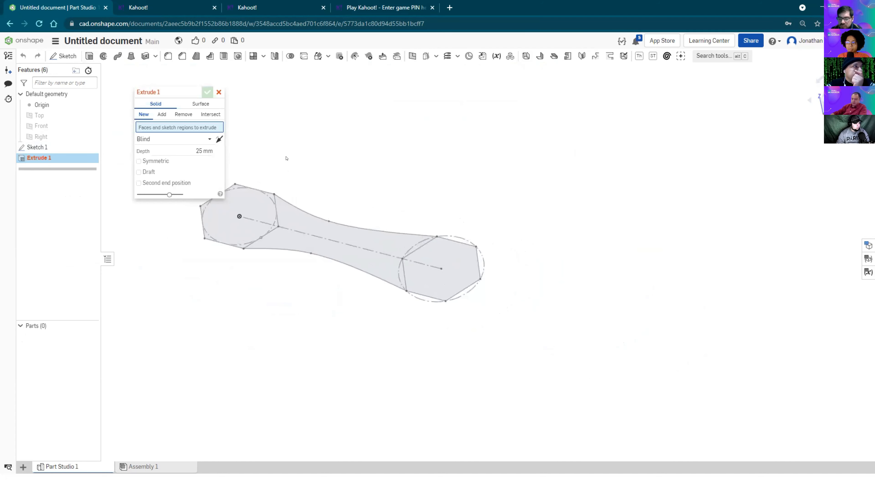
{"action": "left_click", "coordinate": [252, 202]}
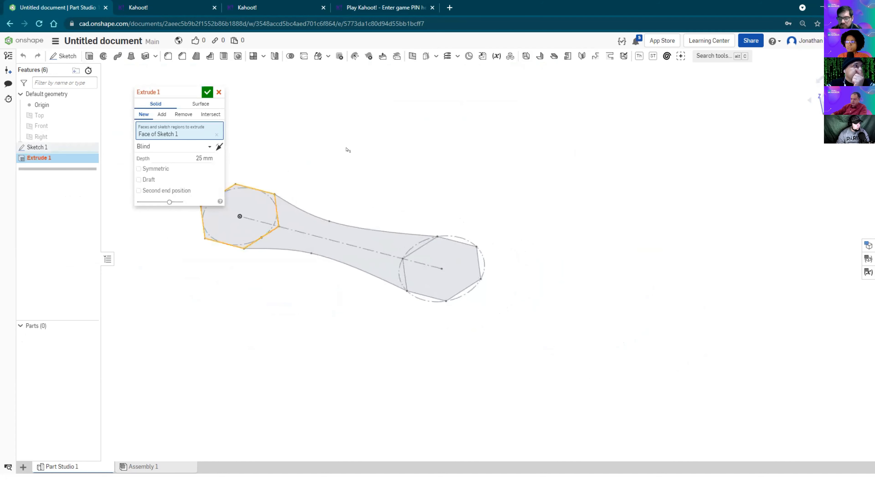
{"action": "left_click", "coordinate": [207, 93]}
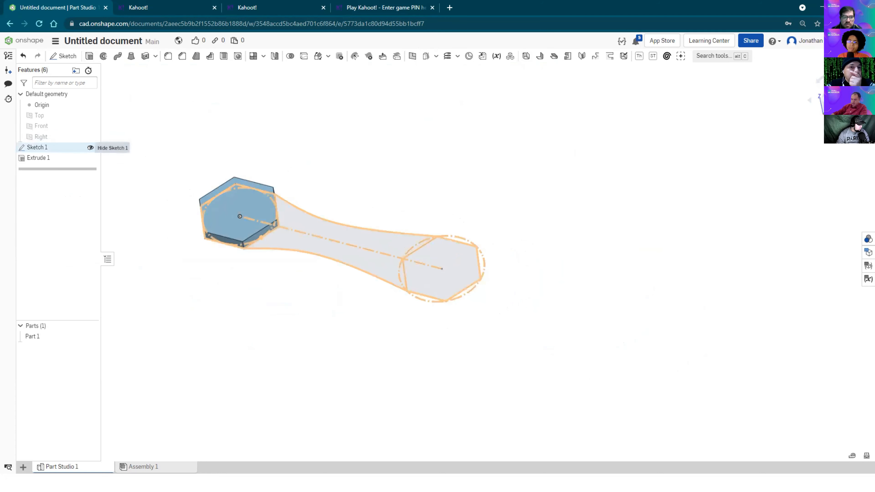
Step: Hide Sketch 1 to view the extruded hexagon alone, and show the sketch again
{"action": "left_click", "coordinate": [90, 147]}
{"action": "scroll", "coordinate": [190, 201], "scroll_direction": "up", "scroll_amount": 5}
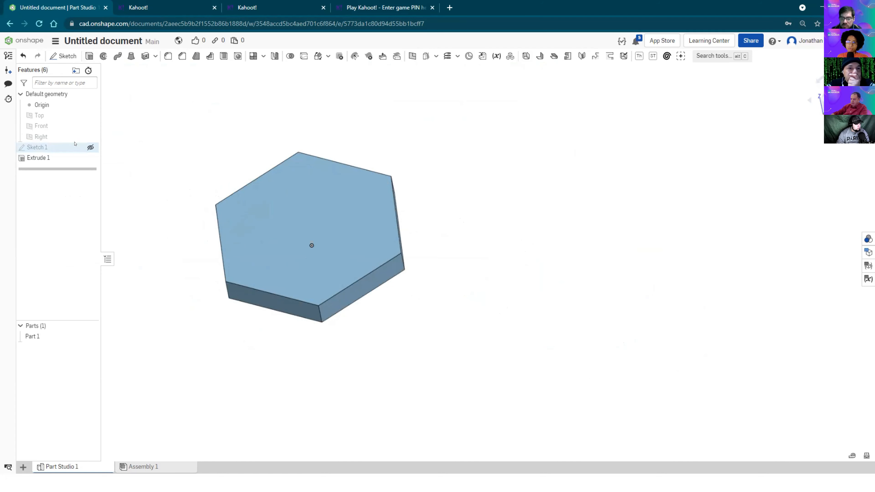
{"action": "left_click", "coordinate": [90, 147]}
{"action": "scroll", "coordinate": [200, 179], "scroll_direction": "down", "scroll_amount": 3}
{"action": "scroll", "coordinate": [351, 173], "scroll_direction": "down", "scroll_amount": 2}
{"action": "middle_click_drag", "start_coordinate": [350, 173], "coordinate": [331, 181]}
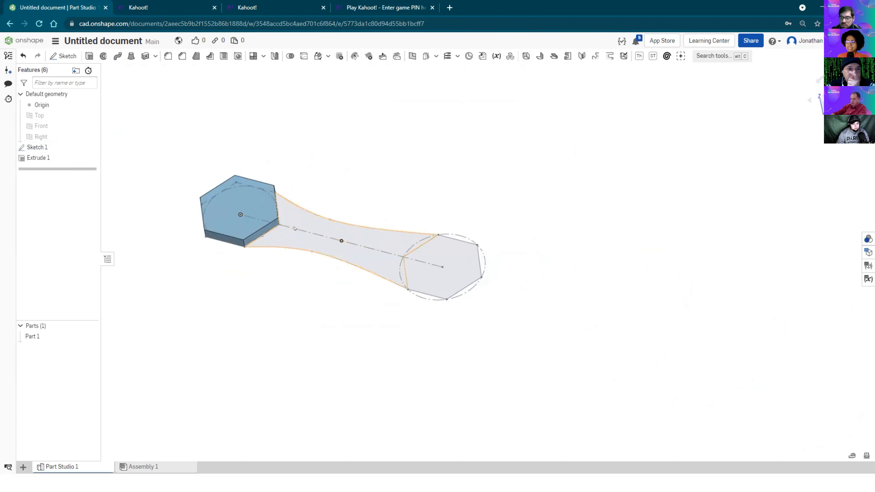
{"action": "right_click_drag", "start_coordinate": [322, 199], "coordinate": [323, 206]}
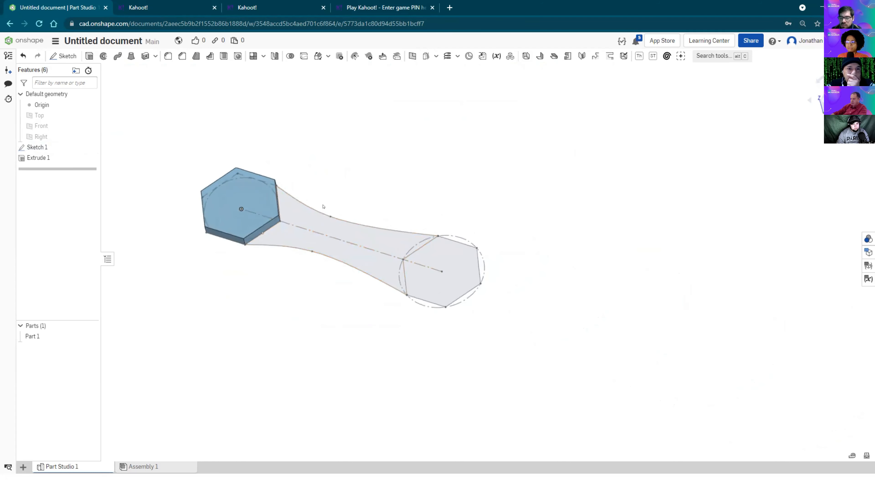
Step: Extrude the spline-sided region between the two hexagons 100 mm as a blind solid added to Part 1
{"action": "left_click", "coordinate": [88, 56]}
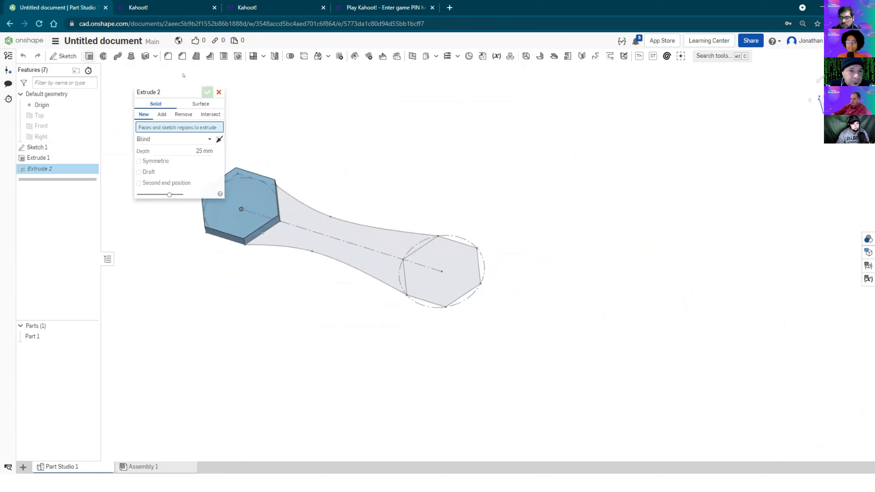
{"action": "middle_click_drag", "start_coordinate": [324, 170], "coordinate": [351, 172]}
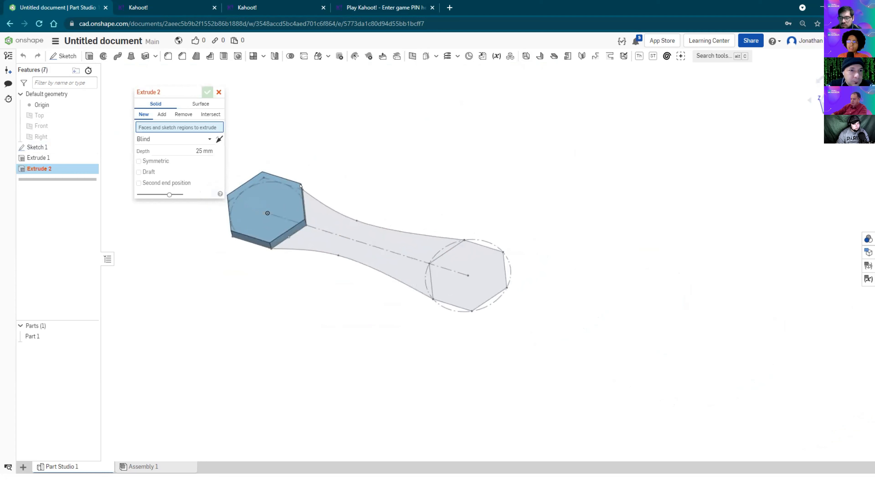
{"action": "left_click", "coordinate": [348, 217]}
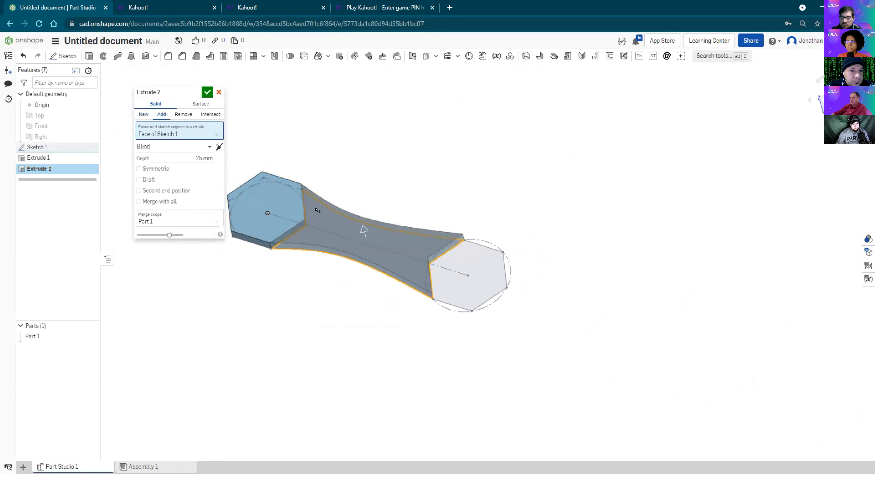
{"action": "left_click", "coordinate": [209, 157]}
{"action": "type", "text": "100"}
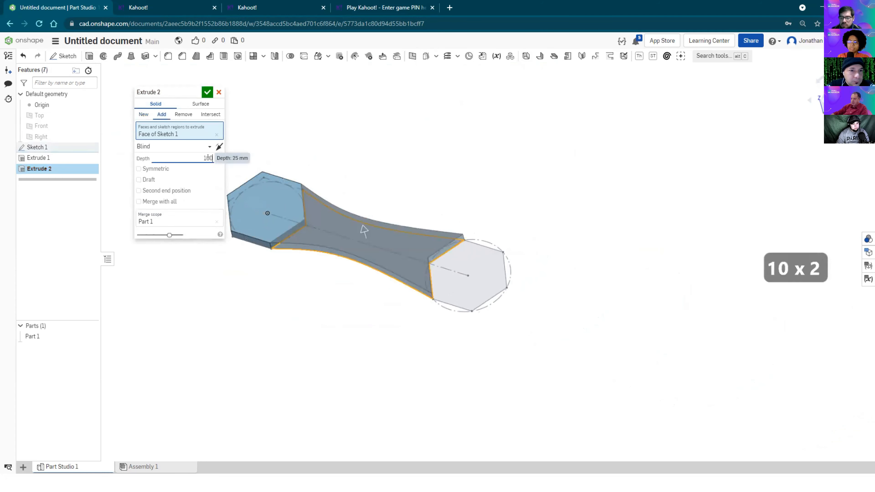
{"action": "key", "text": "Return"}
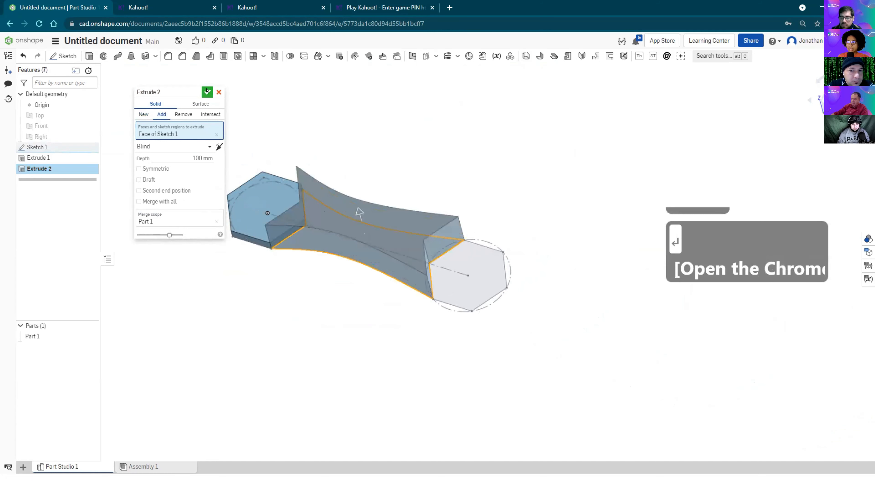
{"action": "middle_click_drag", "start_coordinate": [477, 265], "coordinate": [447, 264]}
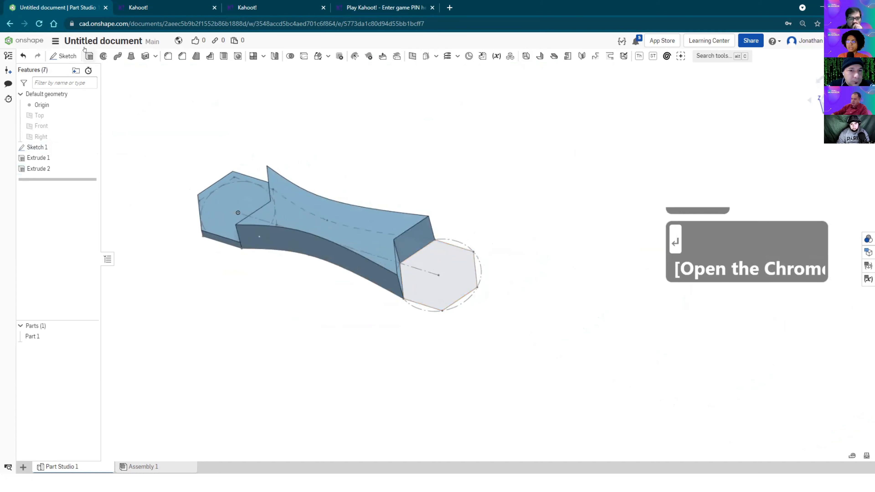
Step: Extrude the second hexagon, away from the origin, 200 mm as a blind solid added to Part 1
{"action": "left_click", "coordinate": [89, 56]}
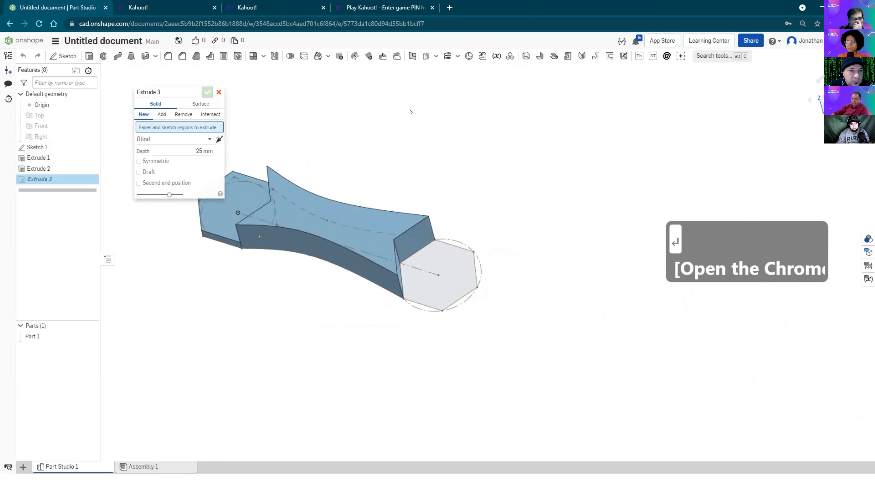
{"action": "left_click", "coordinate": [456, 251]}
{"action": "left_click", "coordinate": [207, 157]}
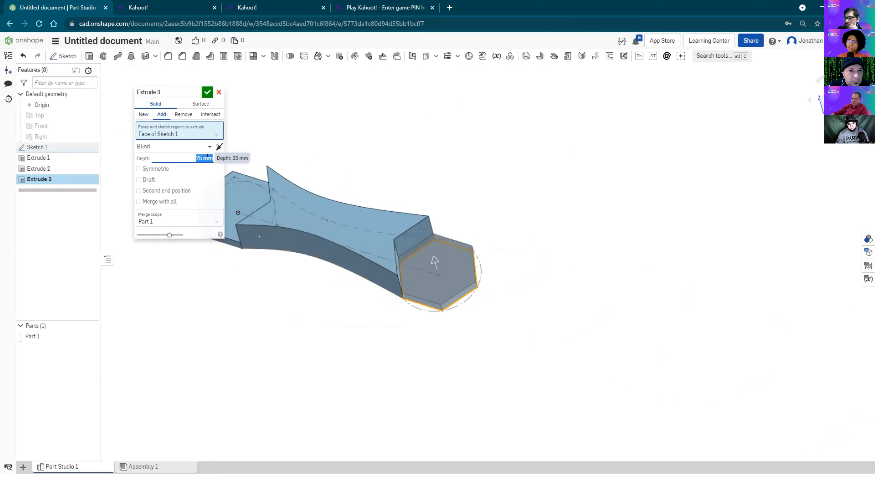
{"action": "type", "text": "1"}
{"action": "key", "text": "BackSpace"}
{"action": "type", "text": "200"}
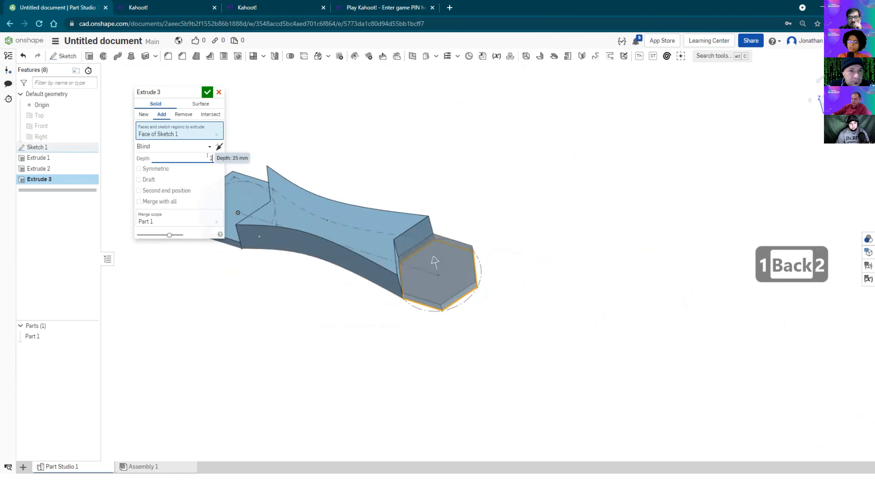
{"action": "key", "text": "Return"}
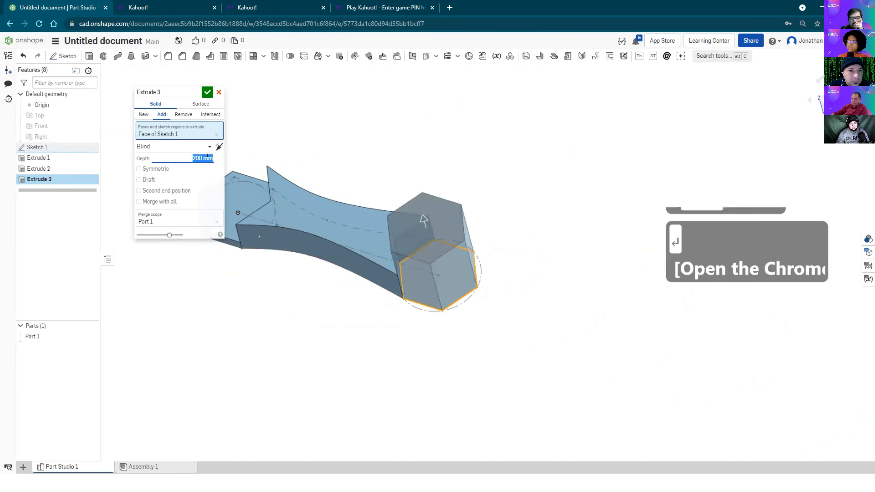
{"action": "left_click", "coordinate": [206, 91]}
{"action": "right_click_drag", "start_coordinate": [205, 91], "coordinate": [381, 184]}
{"action": "middle_click_drag", "start_coordinate": [380, 184], "coordinate": [387, 186]}
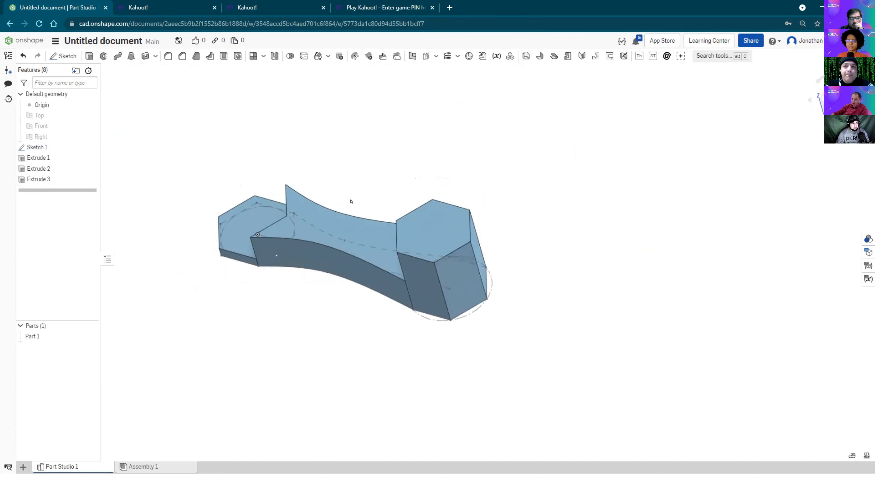
{"action": "scroll", "coordinate": [351, 202], "scroll_direction": "up", "scroll_amount": 2}
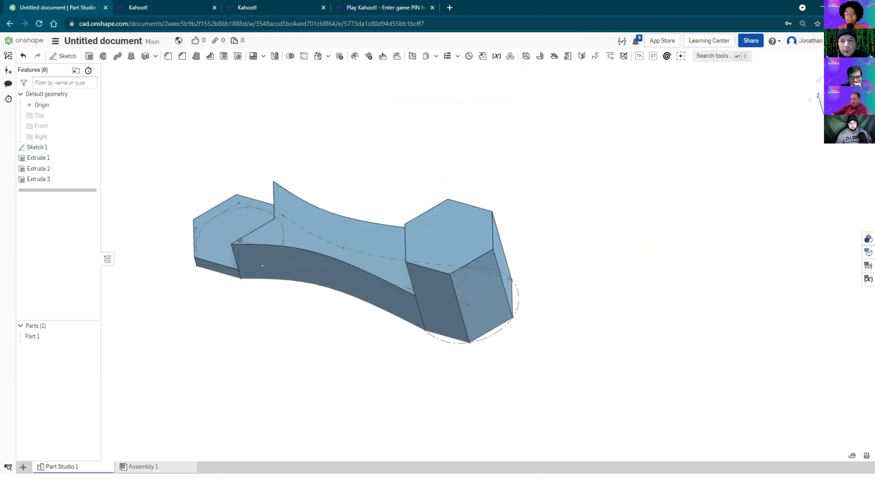
{"action": "right_click_drag", "start_coordinate": [280, 362], "coordinate": [288, 355]}
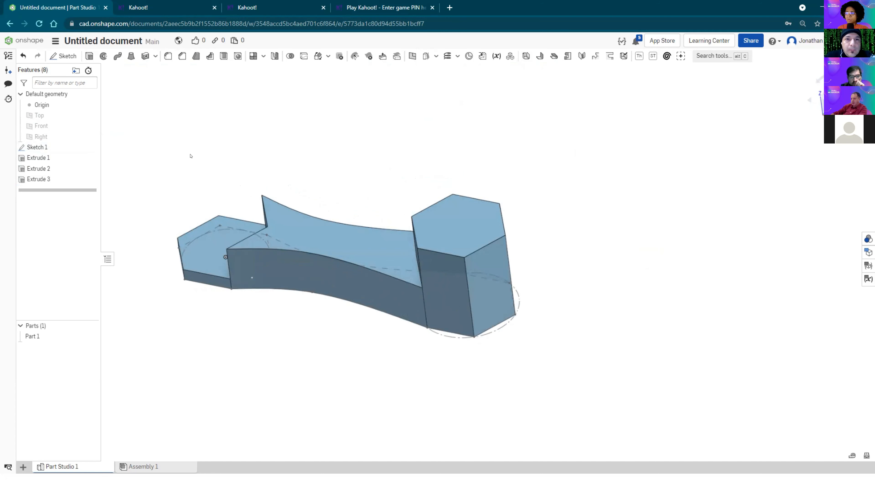
{"action": "left_click", "coordinate": [89, 56]}
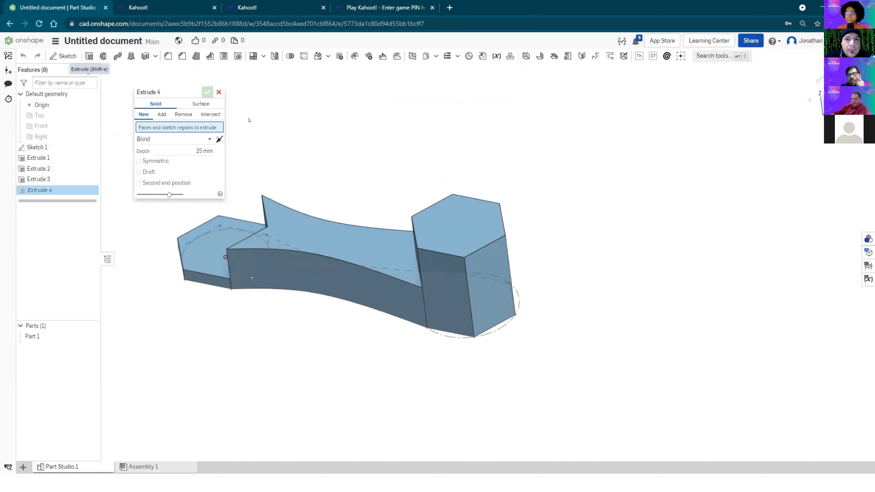
{"action": "scroll", "coordinate": [279, 150], "scroll_direction": "down", "scroll_amount": 1}
{"action": "middle_click_drag", "start_coordinate": [279, 150], "coordinate": [291, 159]}
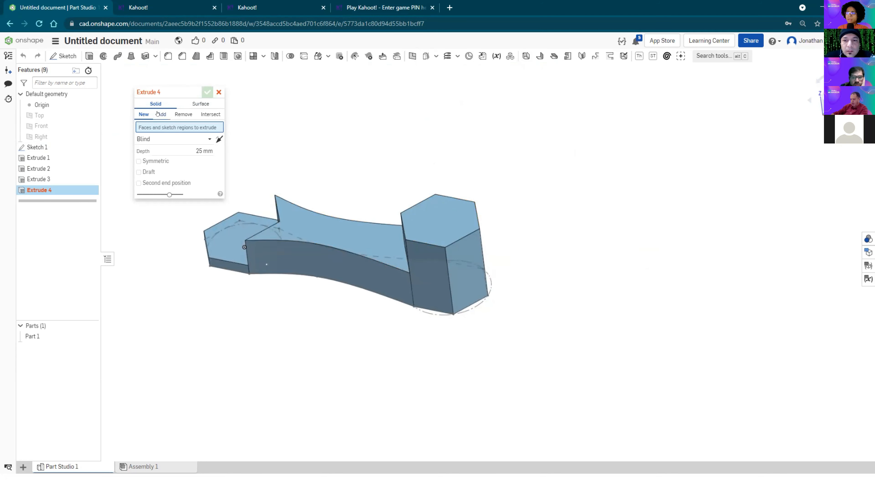
{"action": "key", "text": "Escape"}
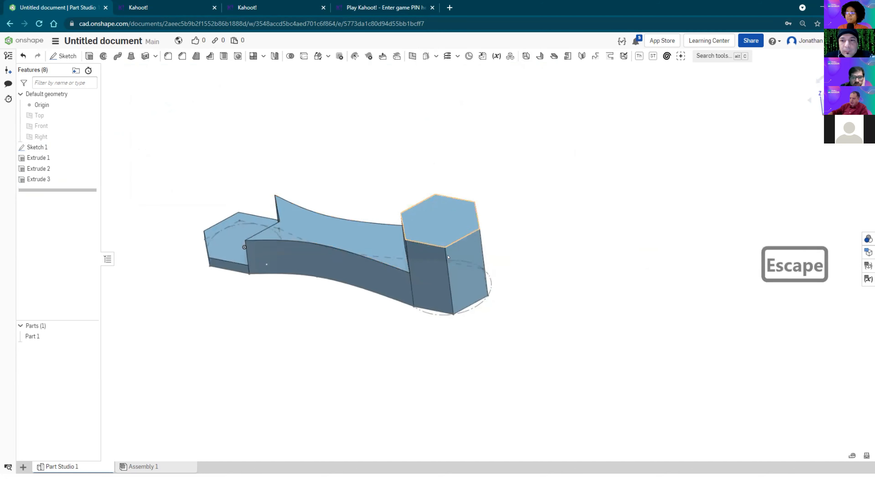
Step: Change the 200 mm extrusion of the second hexagon from Add to New so it forms a separate part
{"action": "right_click", "coordinate": [40, 178]}
{"action": "left_click", "coordinate": [58, 196]}
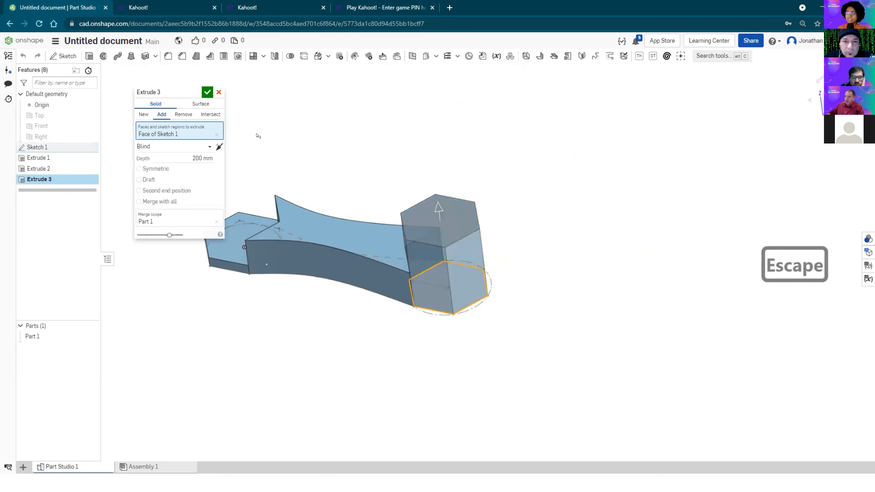
{"action": "scroll", "coordinate": [527, 250], "scroll_direction": "up", "scroll_amount": 3}
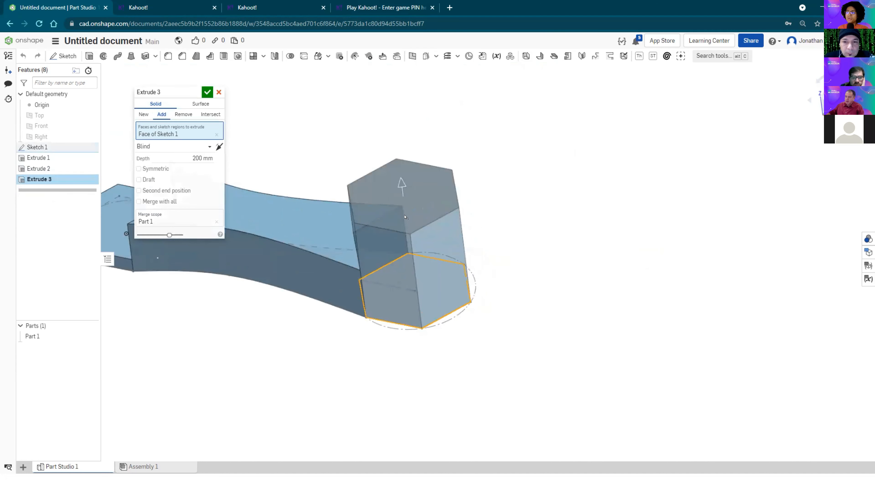
{"action": "scroll", "coordinate": [405, 217], "scroll_direction": "down", "scroll_amount": 4}
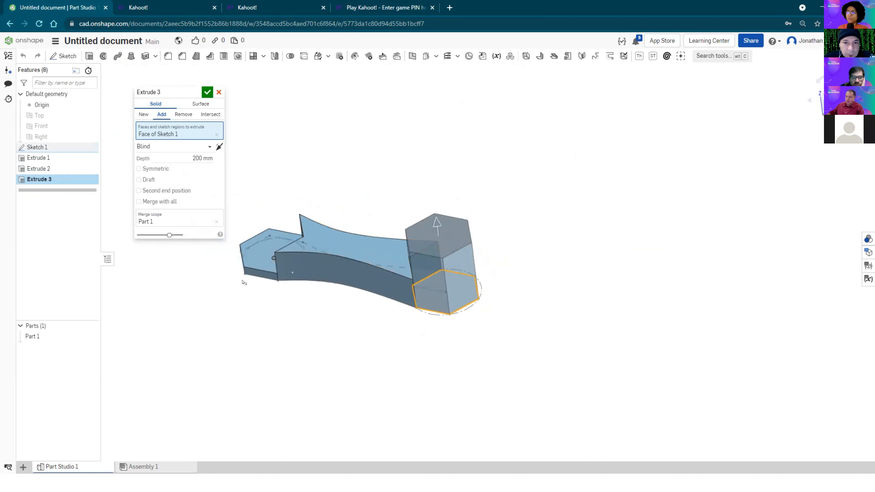
{"action": "middle_click_drag", "start_coordinate": [332, 309], "coordinate": [271, 308]}
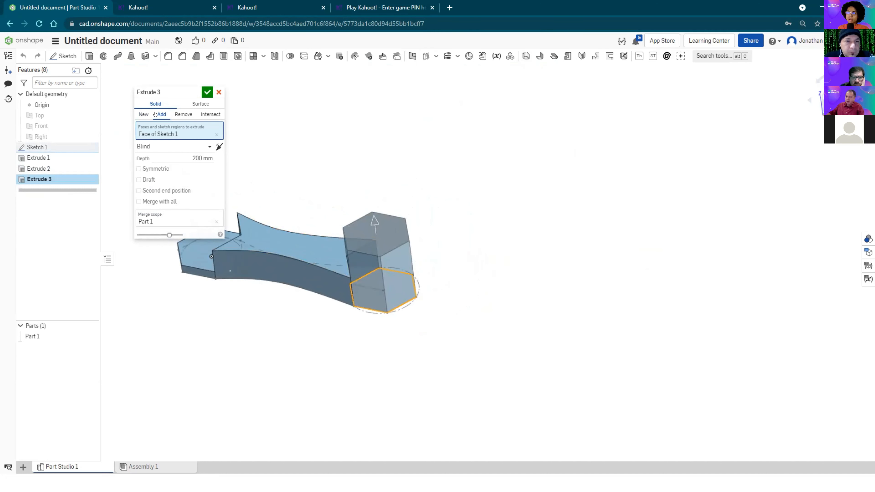
{"action": "left_click", "coordinate": [142, 114]}
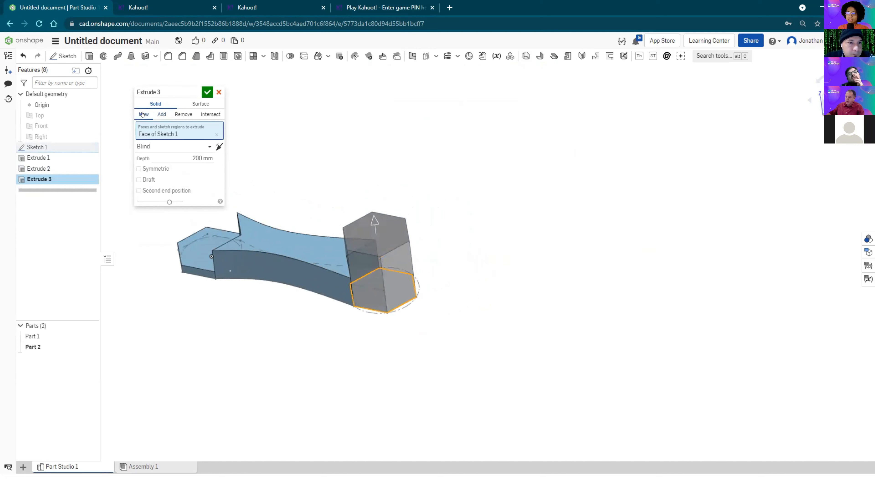
{"action": "left_click", "coordinate": [207, 91]}
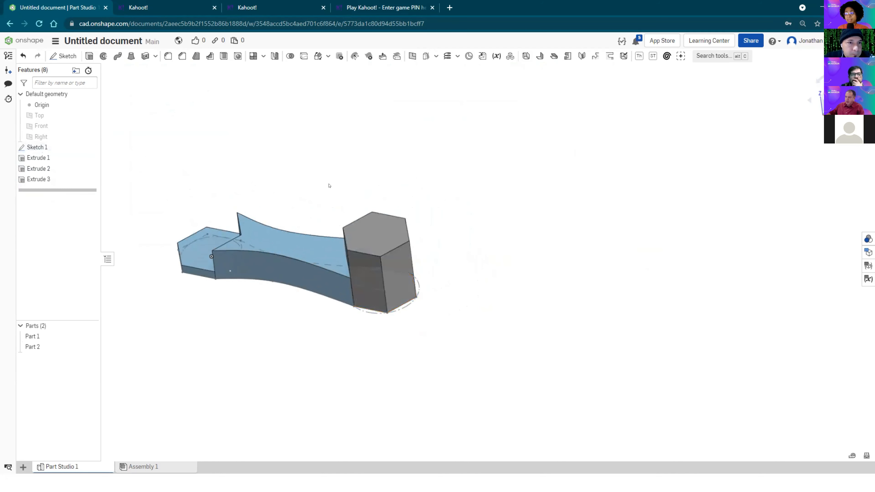
{"action": "middle_click_drag", "start_coordinate": [328, 186], "coordinate": [353, 185]}
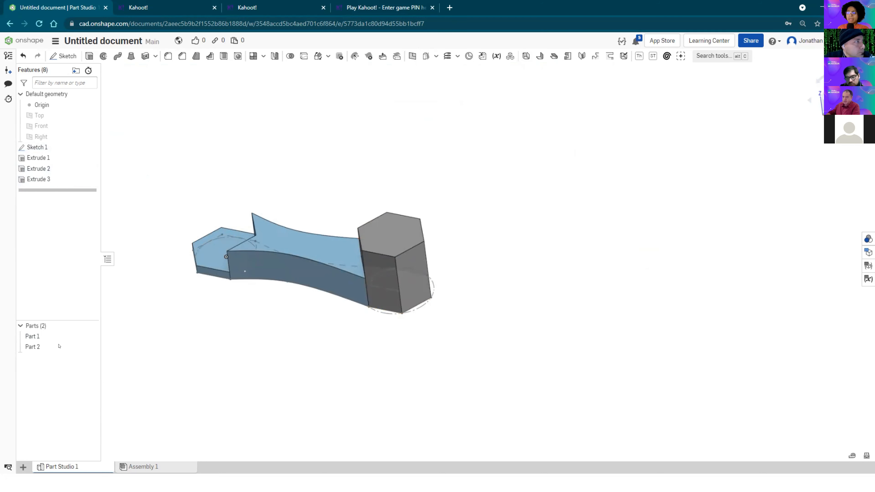
Step: Delete the extrusions of the second hexagon and the spline-sided connecting region
{"action": "right_click", "coordinate": [51, 180]}
{"action": "left_click", "coordinate": [64, 277]}
{"action": "left_click", "coordinate": [77, 263]}
Step: Edit Extrude 1 to include the connecting region and the second hexagon along with the hexagon at the origin
{"action": "right_click", "coordinate": [54, 156]}
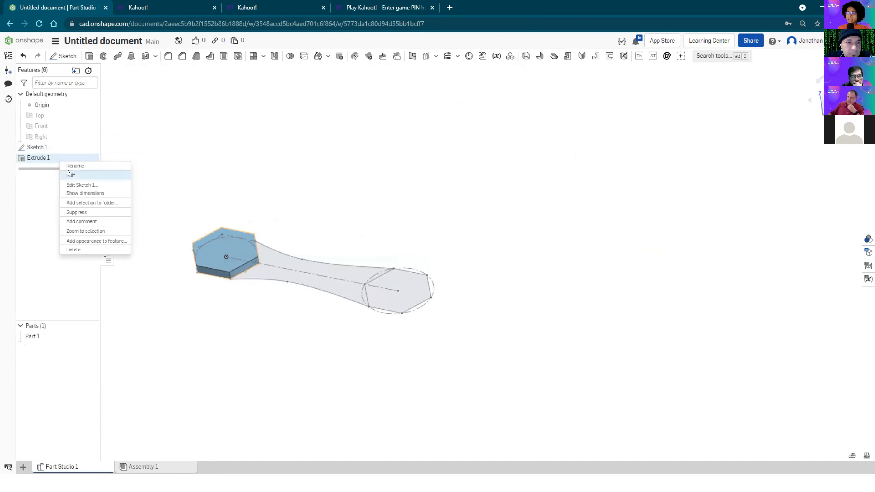
{"action": "left_click", "coordinate": [86, 175]}
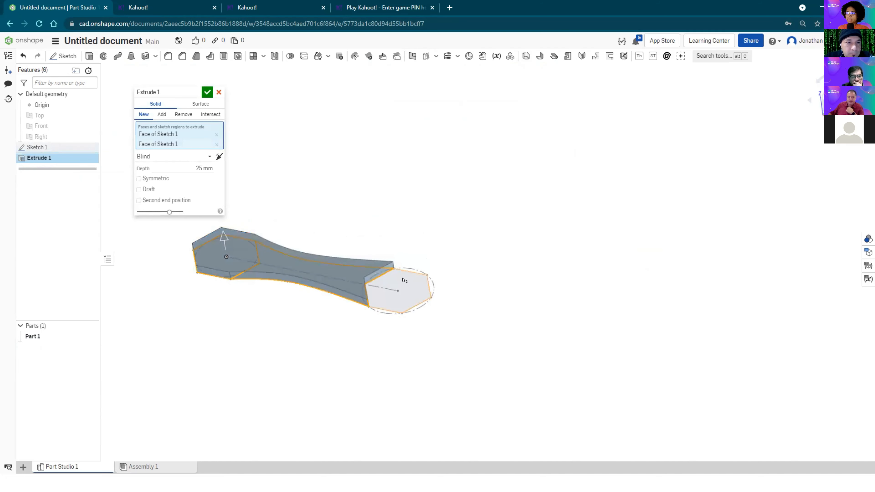
{"action": "left_click", "coordinate": [310, 272]}
{"action": "left_click", "coordinate": [207, 92]}
Step: Examine the combined plate's outline from the top view and its thickness from an angled view
{"action": "mouse_move", "coordinate": [431, 207]}
{"action": "right_mouse_down"}
{"action": "mouse_move", "coordinate": [416, 223]}
{"action": "mouse_move", "coordinate": [467, 231]}
{"action": "mouse_move", "coordinate": [503, 250]}
{"action": "right_mouse_up"}
{"action": "key", "text": "shift+5"}
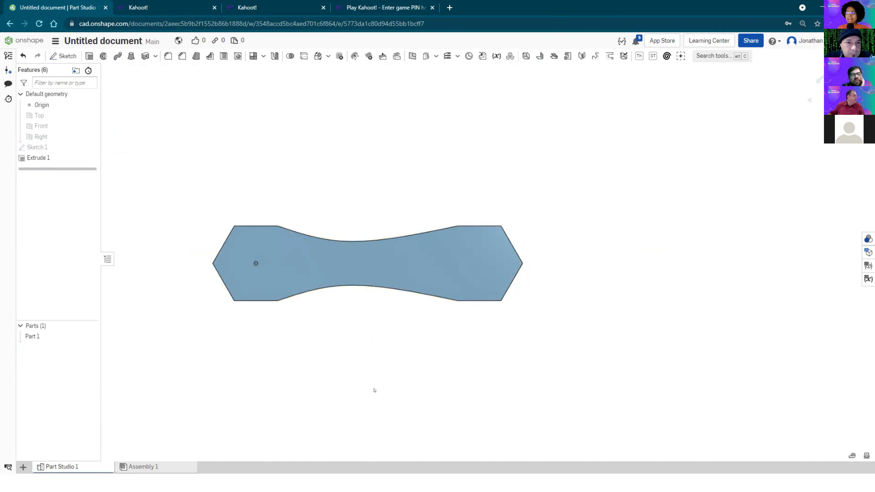
{"action": "scroll", "coordinate": [356, 340], "scroll_direction": "up", "scroll_amount": 3}
{"action": "mouse_move", "coordinate": [358, 340]}
{"action": "right_mouse_down"}
{"action": "mouse_move", "coordinate": [353, 312]}
{"action": "mouse_move", "coordinate": [343, 324]}
{"action": "mouse_move", "coordinate": [361, 326]}
{"action": "right_mouse_up"}
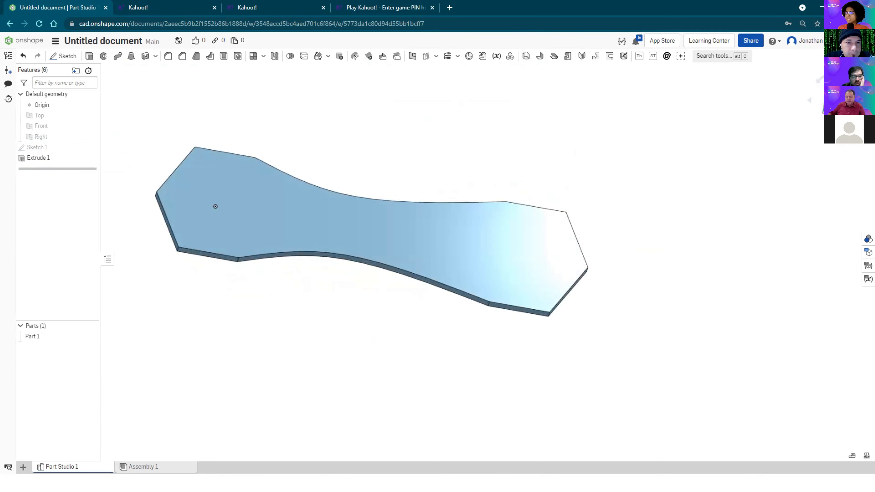
{"action": "left_click", "coordinate": [839, 100]}
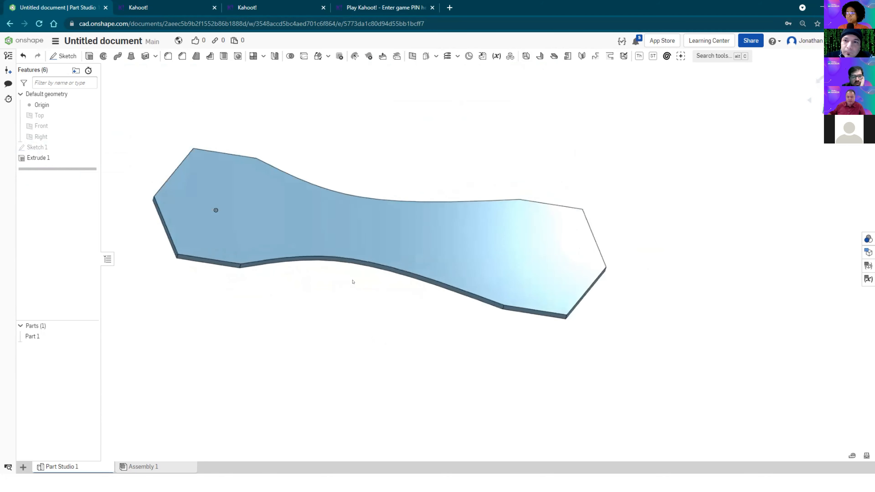
{"action": "scroll", "coordinate": [306, 320], "scroll_direction": "down", "scroll_amount": 4}
{"action": "middle_click_drag", "start_coordinate": [300, 316], "coordinate": [302, 281]}
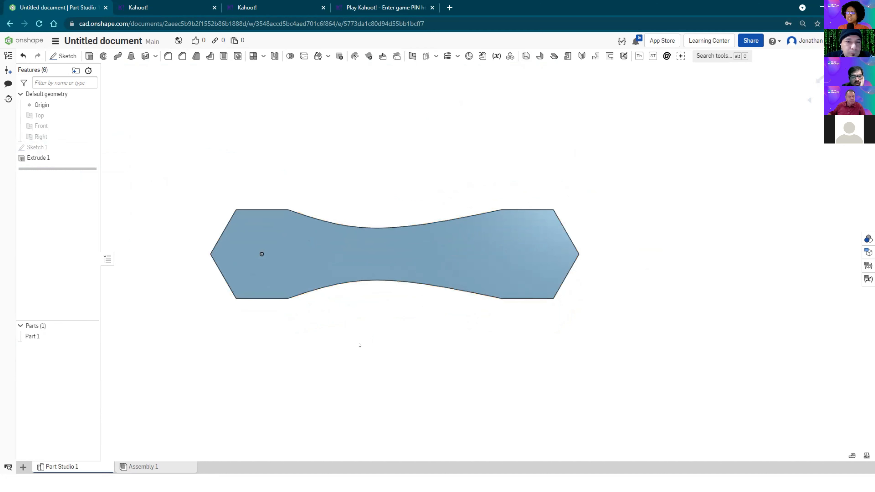
{"action": "scroll", "coordinate": [338, 332], "scroll_direction": "up", "scroll_amount": 3}
{"action": "scroll", "coordinate": [298, 331], "scroll_direction": "down", "scroll_amount": 3}
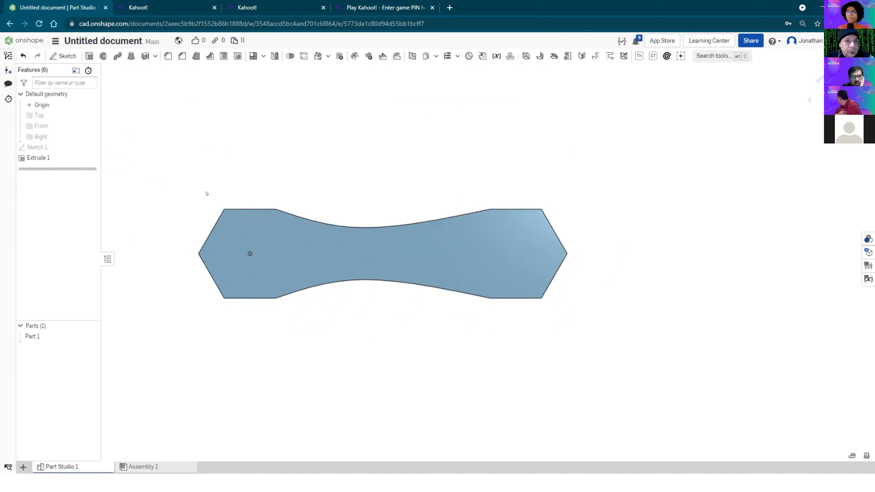
Step: Open Sketch 1 for editing with both hexagons and the connecting splines in view
{"action": "right_click", "coordinate": [57, 147]}
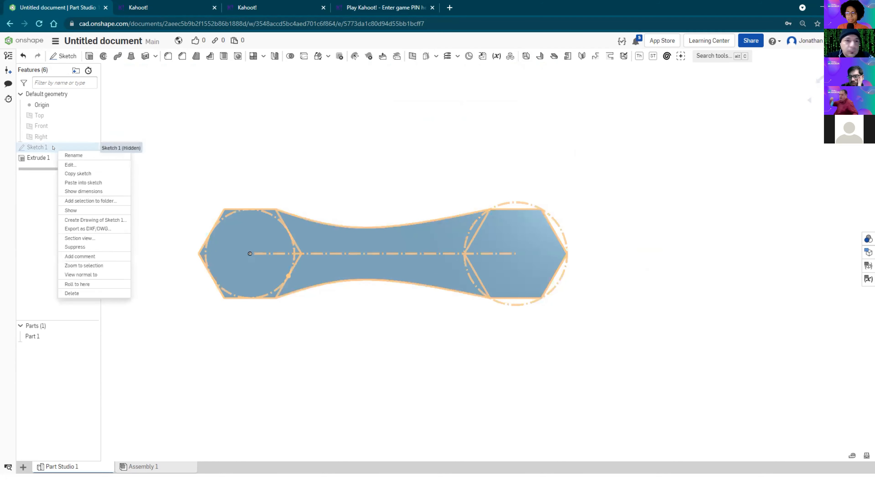
{"action": "left_click", "coordinate": [69, 164]}
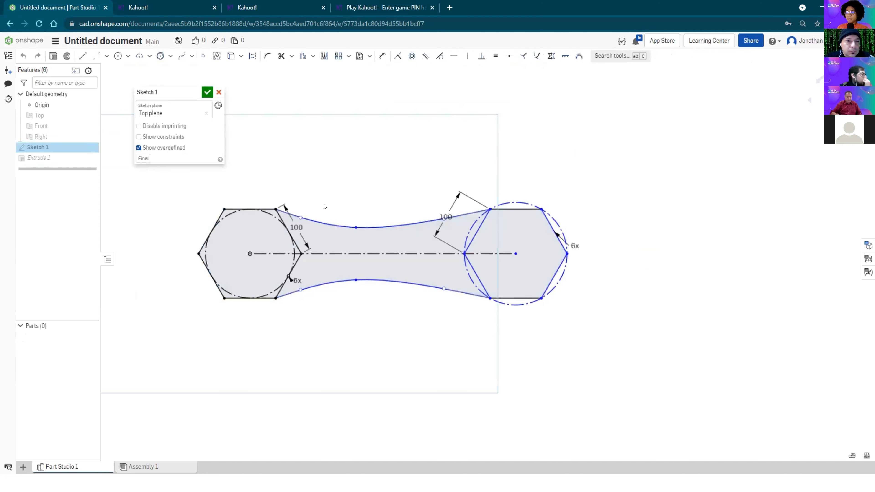
{"action": "scroll", "coordinate": [316, 200], "scroll_direction": "up", "scroll_amount": 2}
{"action": "scroll", "coordinate": [309, 209], "scroll_direction": "up", "scroll_amount": 3}
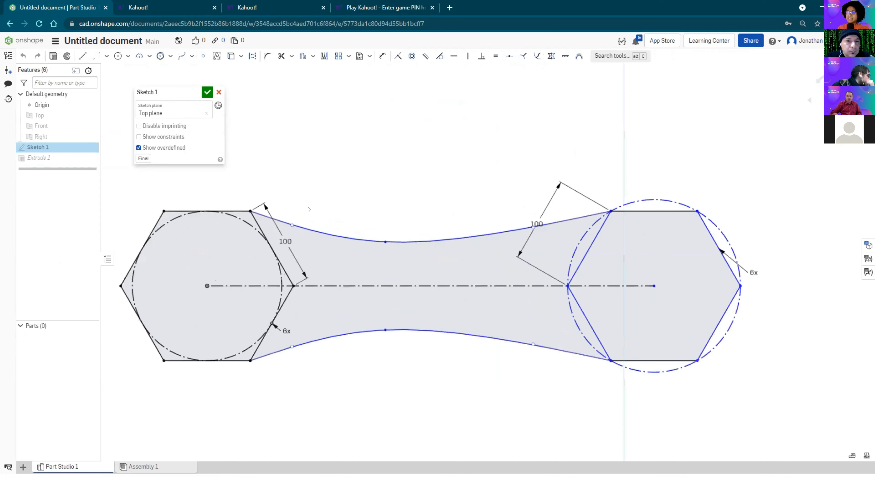
{"action": "scroll", "coordinate": [285, 198], "scroll_direction": "down", "scroll_amount": 6}
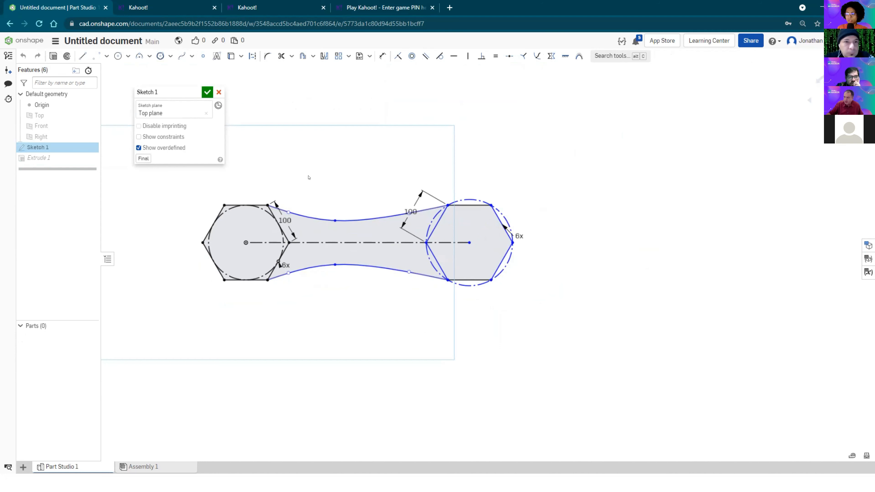
{"action": "middle_click_drag", "start_coordinate": [310, 175], "coordinate": [315, 180]}
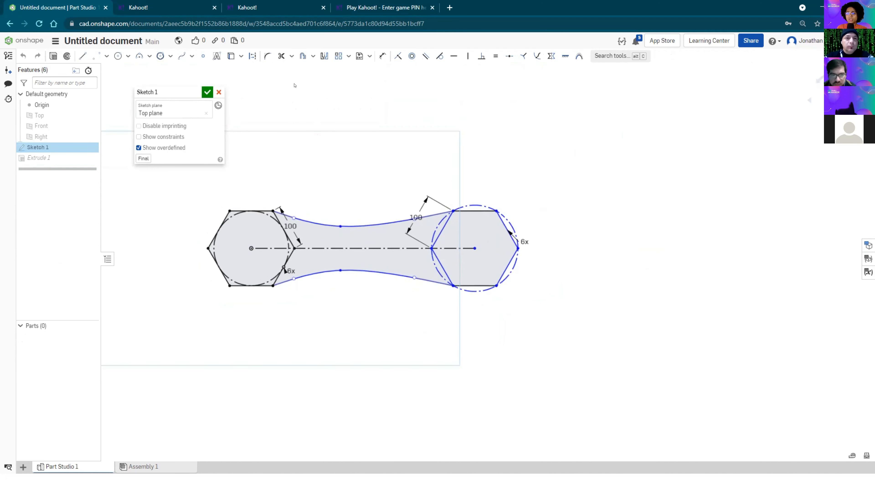
{"action": "left_click", "coordinate": [302, 56]}
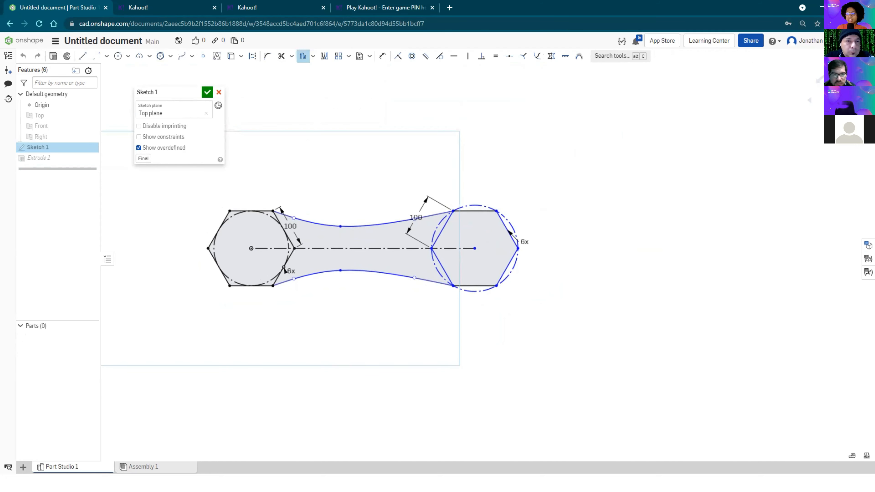
{"action": "middle_click_drag", "start_coordinate": [315, 187], "coordinate": [346, 187]}
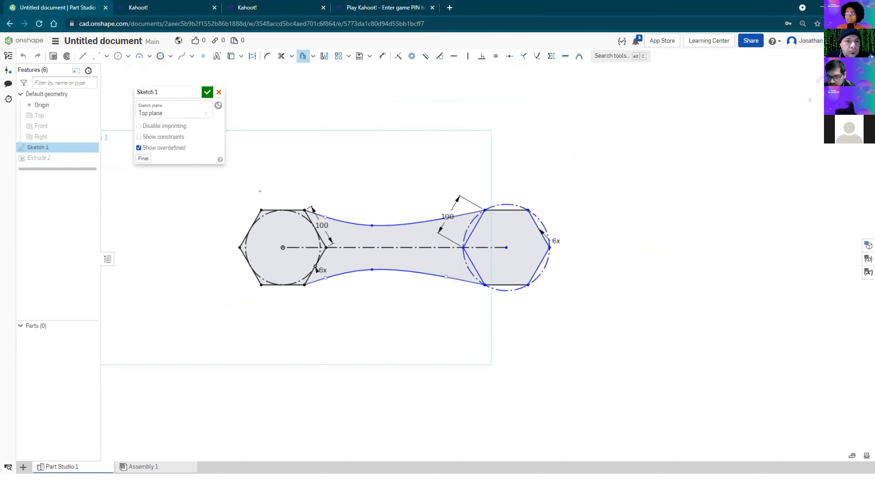
{"action": "left_click", "coordinate": [264, 207]}
{"action": "scroll", "coordinate": [272, 210], "scroll_direction": "up", "scroll_amount": 5}
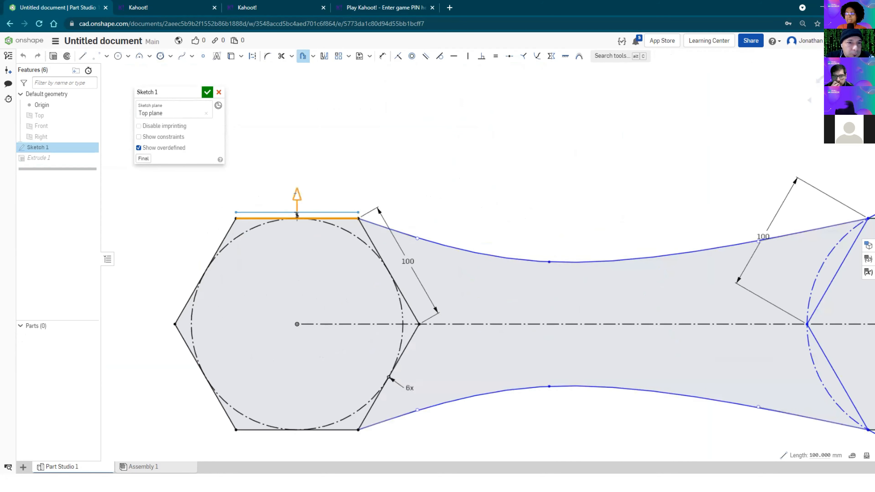
{"action": "mouse_move", "coordinate": [295, 184]}
{"action": "left_mouse_down"}
{"action": "mouse_move", "coordinate": [295, 105]}
{"action": "mouse_move", "coordinate": [295, 179]}
{"action": "mouse_move", "coordinate": [295, 148]}
{"action": "left_mouse_up"}
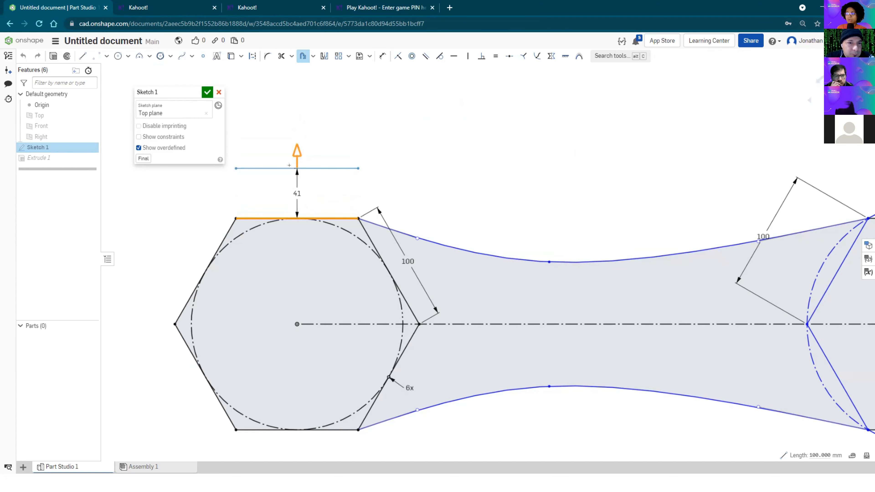
{"action": "scroll", "coordinate": [281, 204], "scroll_direction": "down", "scroll_amount": 1}
{"action": "scroll", "coordinate": [279, 199], "scroll_direction": "down", "scroll_amount": 4}
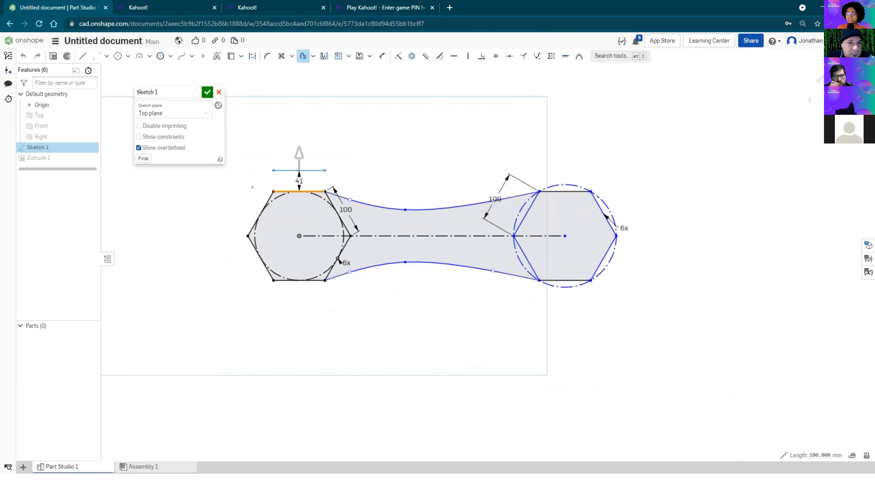
{"action": "left_click", "coordinate": [265, 196]}
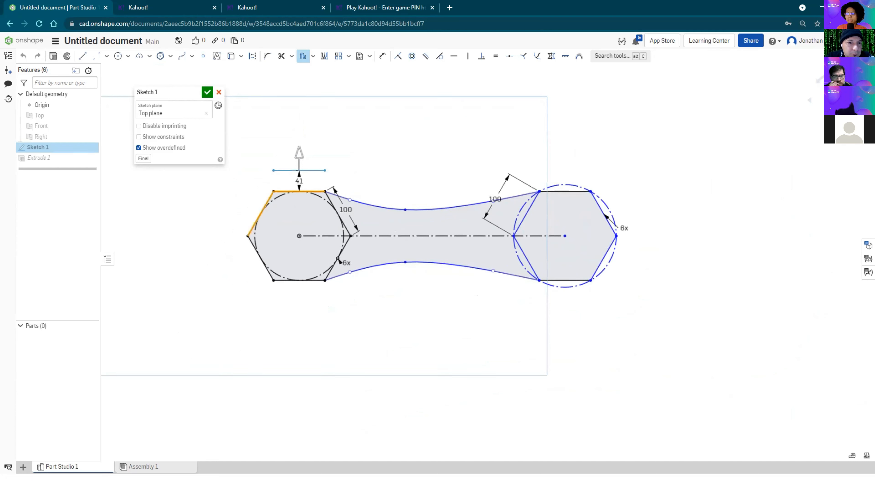
{"action": "left_click", "coordinate": [249, 239]}
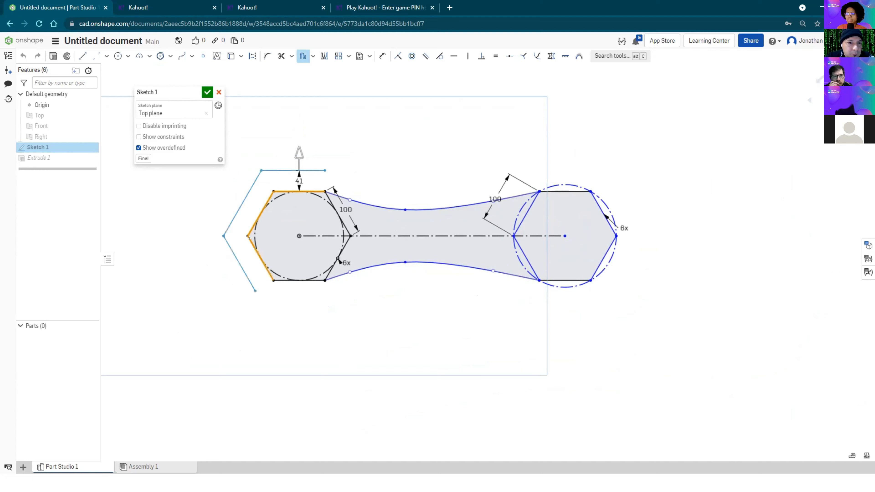
{"action": "left_click", "coordinate": [279, 279]}
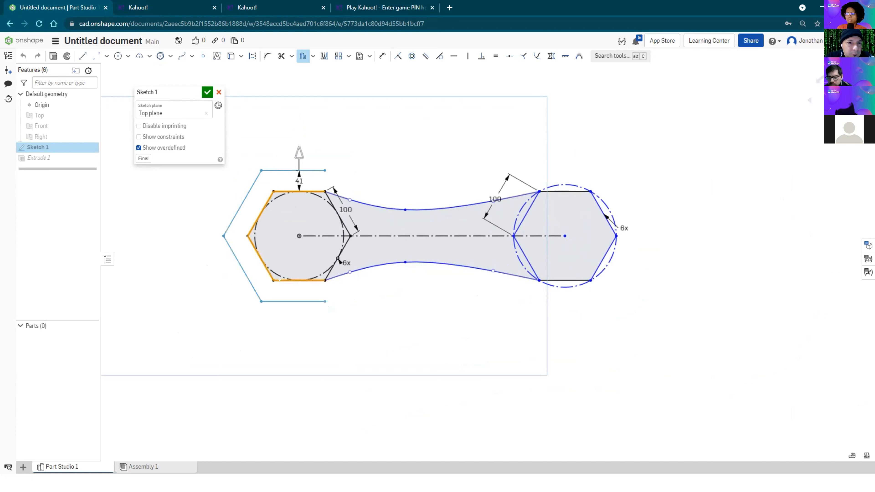
{"action": "left_click", "coordinate": [368, 262]}
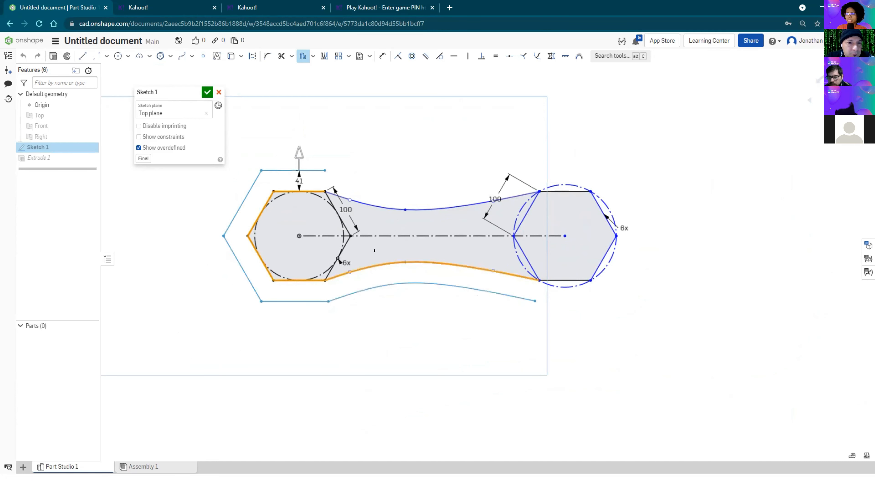
{"action": "middle_click_drag", "start_coordinate": [466, 225], "coordinate": [417, 233]}
{"action": "scroll", "coordinate": [417, 233], "scroll_direction": "up", "scroll_amount": 1}
{"action": "left_click", "coordinate": [535, 295]}
{"action": "left_click", "coordinate": [579, 214]}
{"action": "left_click", "coordinate": [534, 193]}
{"action": "left_click", "coordinate": [470, 199]}
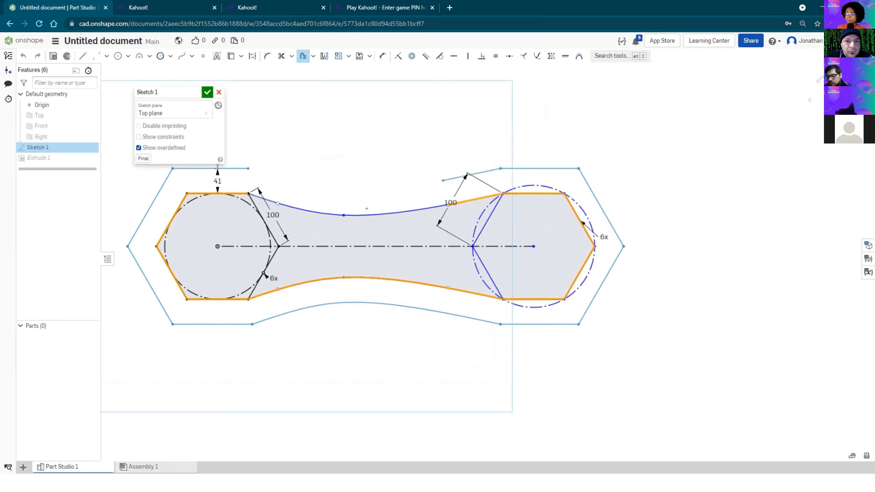
{"action": "left_click", "coordinate": [366, 215]}
{"action": "scroll", "coordinate": [338, 171], "scroll_direction": "down", "scroll_amount": 2}
{"action": "scroll", "coordinate": [333, 169], "scroll_direction": "up", "scroll_amount": 3}
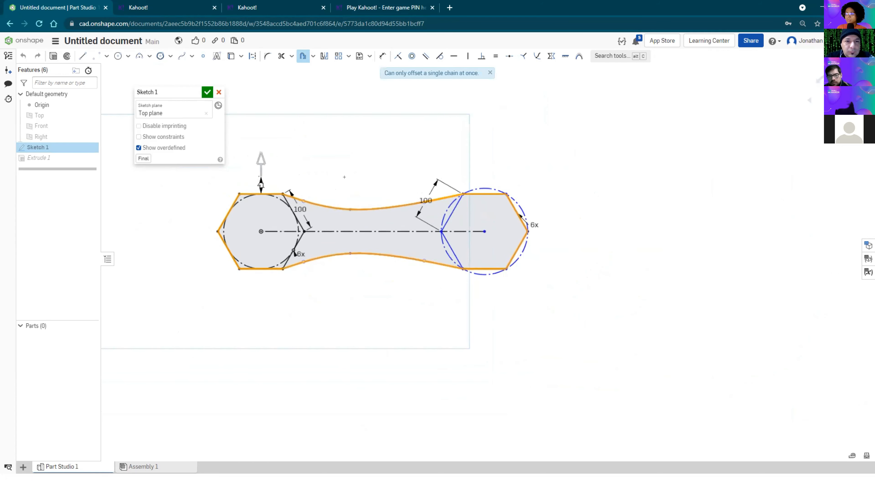
{"action": "scroll", "coordinate": [351, 228], "scroll_direction": "down", "scroll_amount": 2}
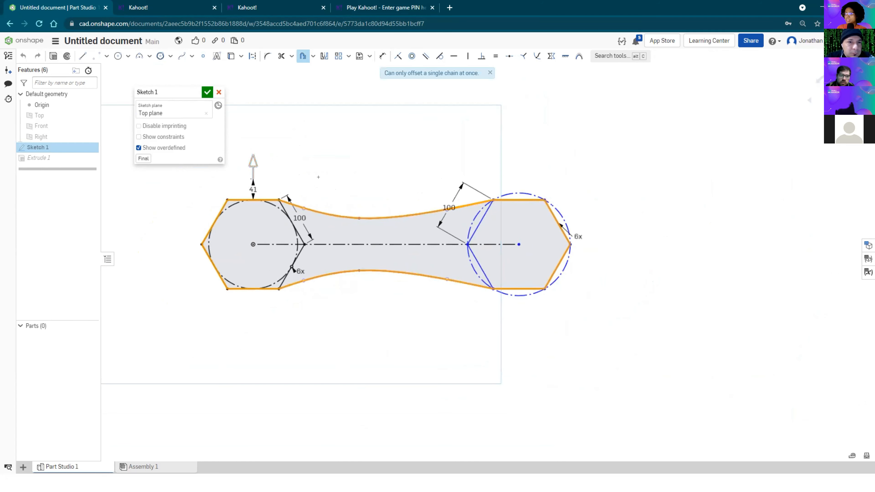
{"action": "left_click", "coordinate": [206, 113]}
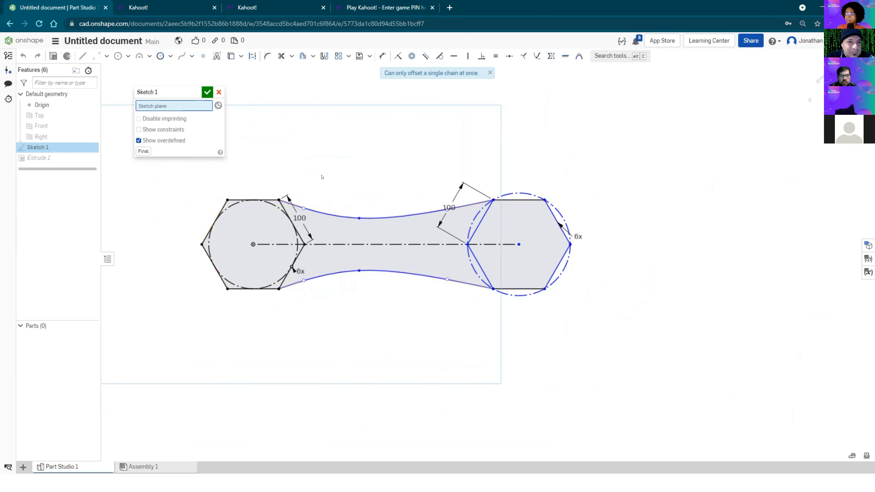
{"action": "left_click", "coordinate": [219, 92]}
{"action": "right_click", "coordinate": [62, 148]}
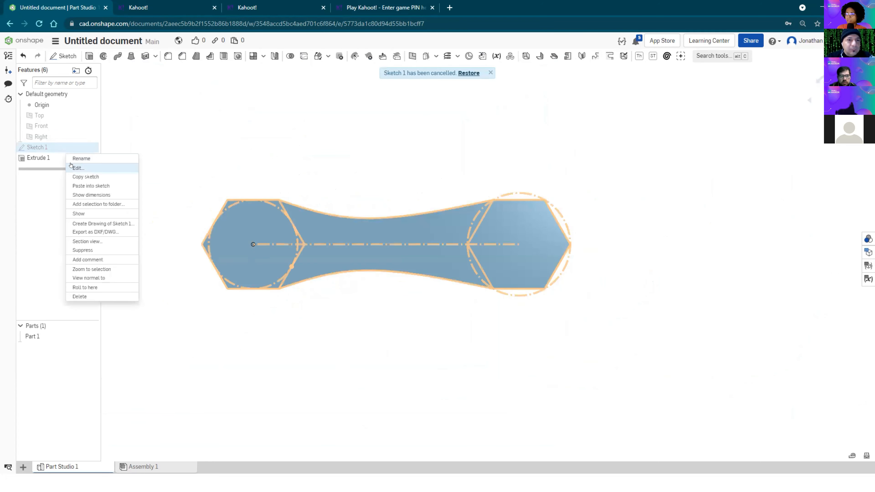
{"action": "left_click", "coordinate": [74, 167]}
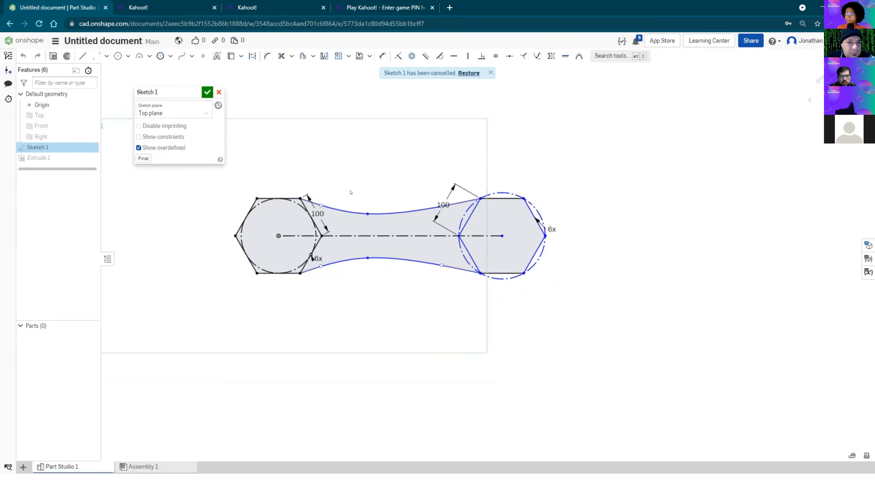
Step: Start an Offset of the whole outer outline, chaining the outer edges of both hexagons and the two connecting splines into a closed loop
{"action": "left_click", "coordinate": [303, 56]}
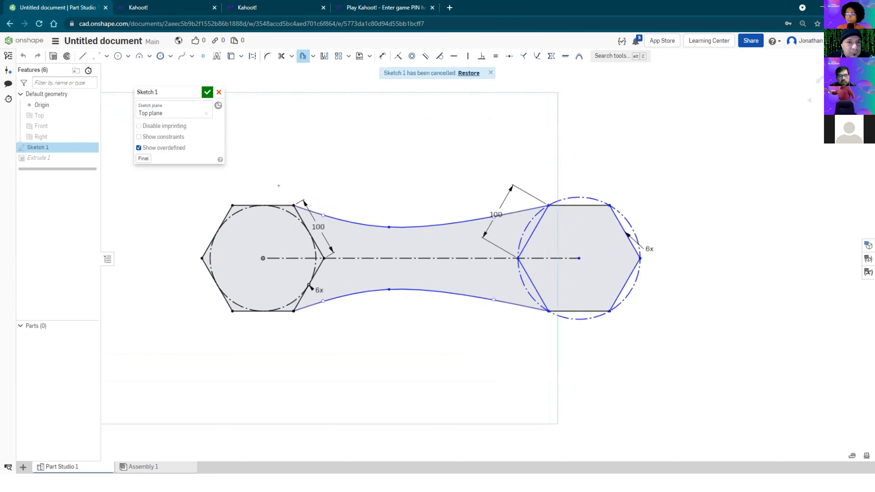
{"action": "left_click", "coordinate": [279, 200]}
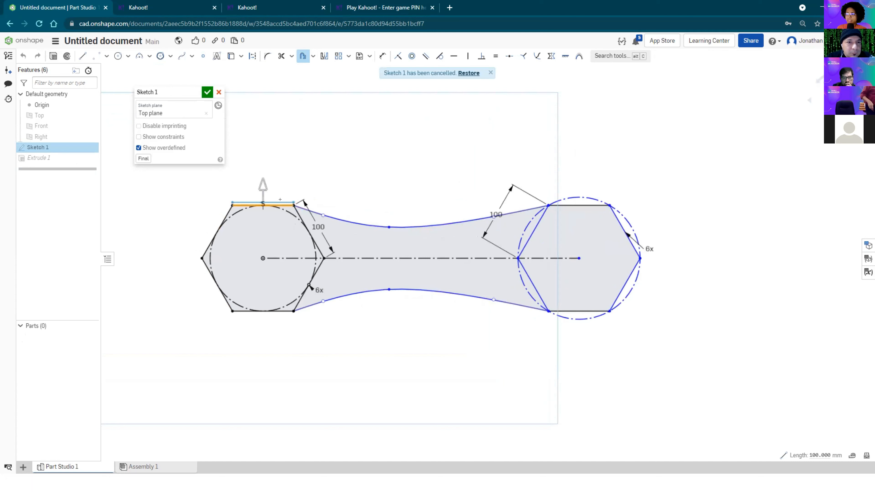
{"action": "left_click", "coordinate": [331, 218]}
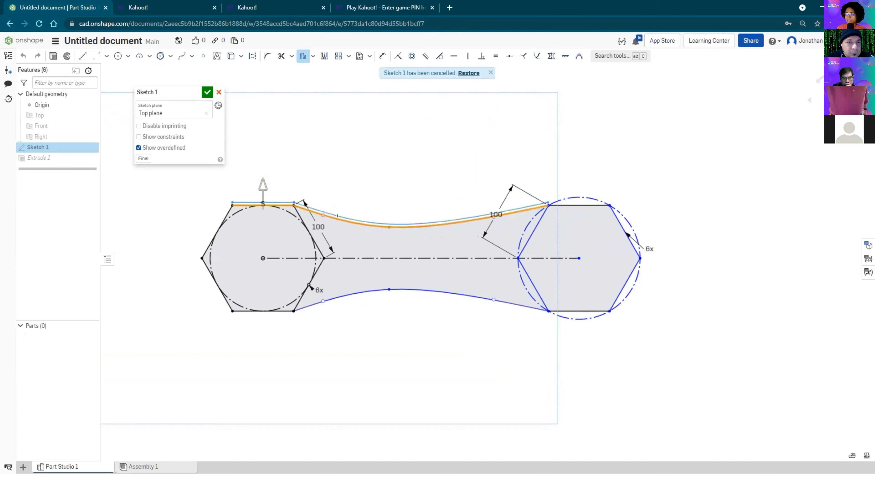
{"action": "left_click", "coordinate": [573, 201]}
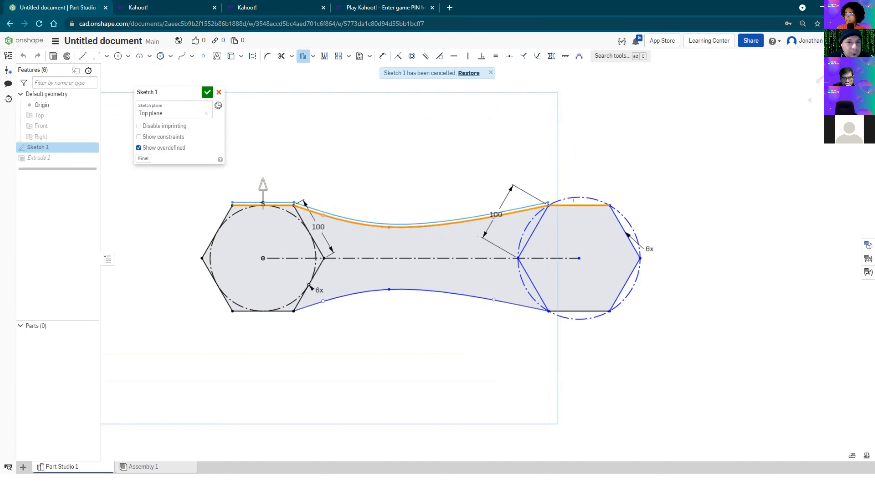
{"action": "left_click", "coordinate": [609, 213]}
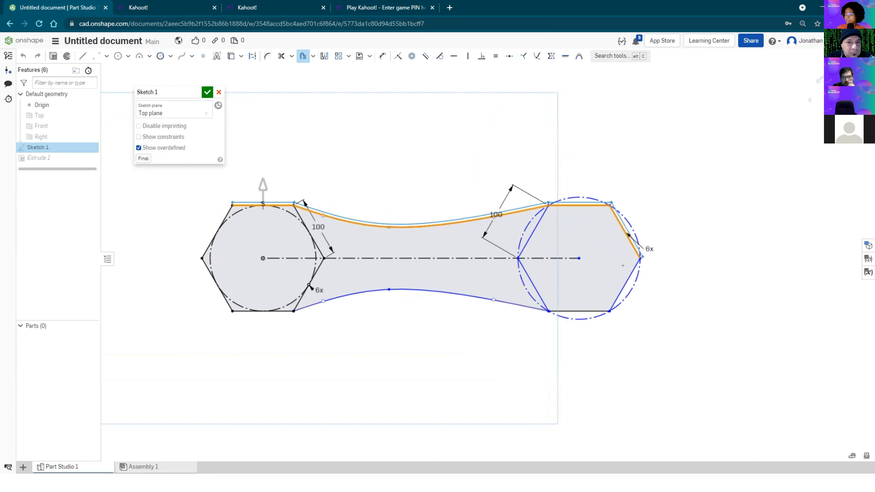
{"action": "left_click", "coordinate": [627, 281]}
{"action": "left_click", "coordinate": [570, 309]}
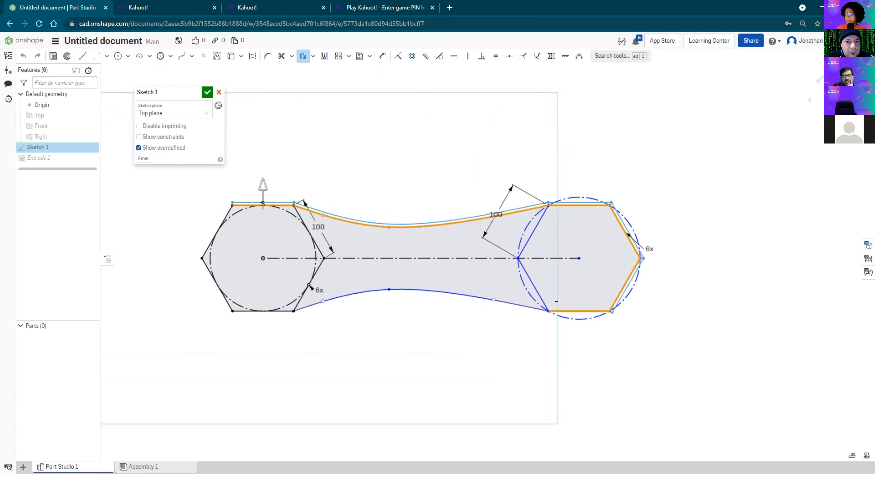
{"action": "left_click", "coordinate": [478, 295]}
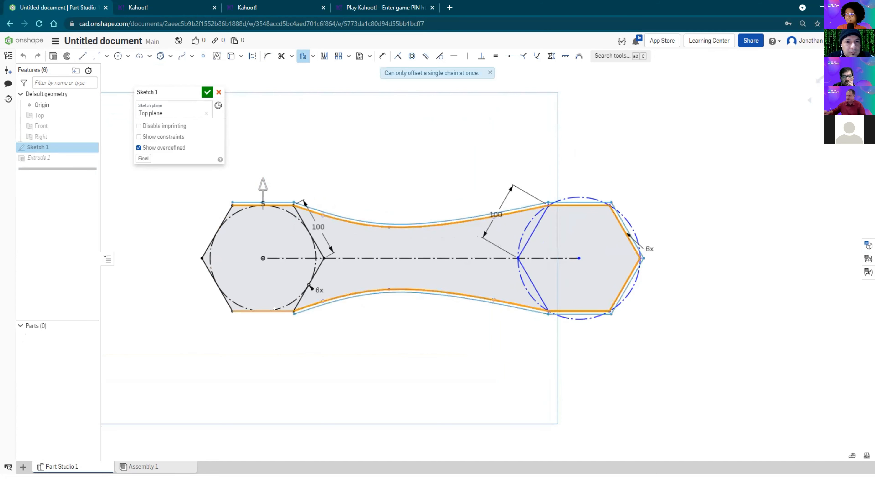
{"action": "left_click", "coordinate": [263, 311]}
{"action": "left_click", "coordinate": [201, 264]}
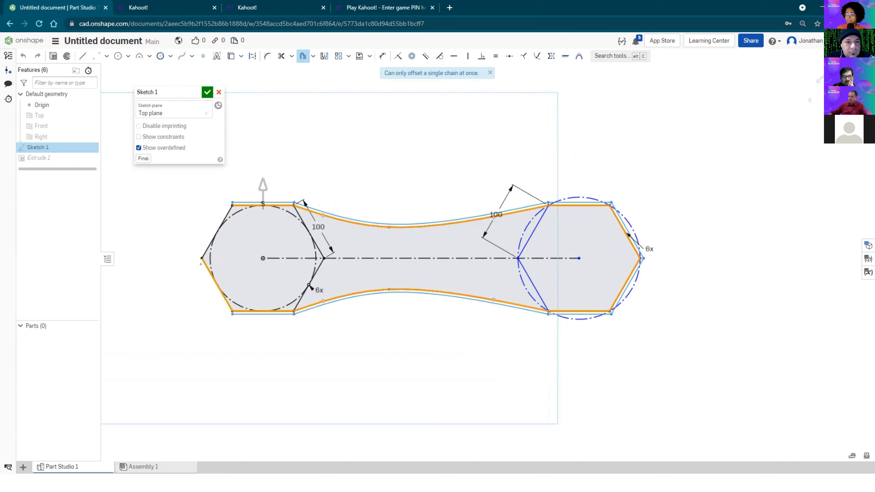
{"action": "left_click", "coordinate": [200, 249]}
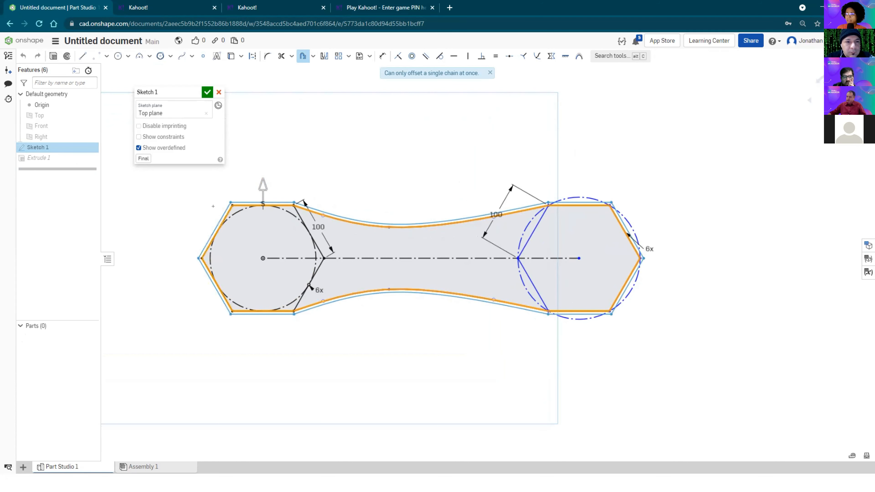
Step: Place the offset outside the outline, set its distance to 100 mm and accept the sketch
{"action": "scroll", "coordinate": [228, 207], "scroll_direction": "up", "scroll_amount": 4}
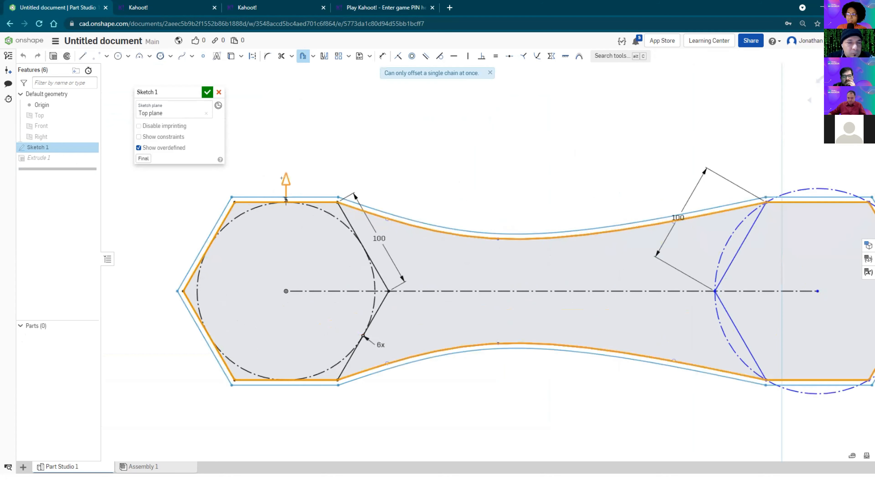
{"action": "left_click", "coordinate": [359, 133]}
{"action": "scroll", "coordinate": [322, 189], "scroll_direction": "down", "scroll_amount": 4}
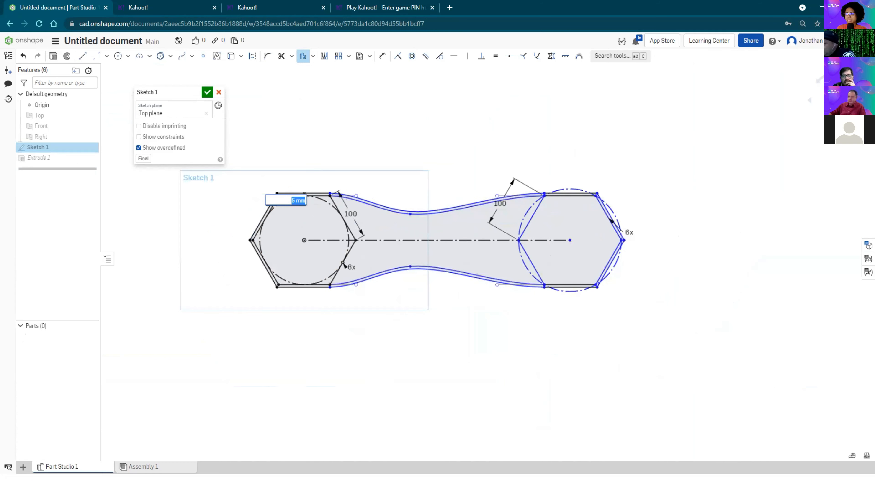
{"action": "scroll", "coordinate": [296, 206], "scroll_direction": "up", "scroll_amount": 4}
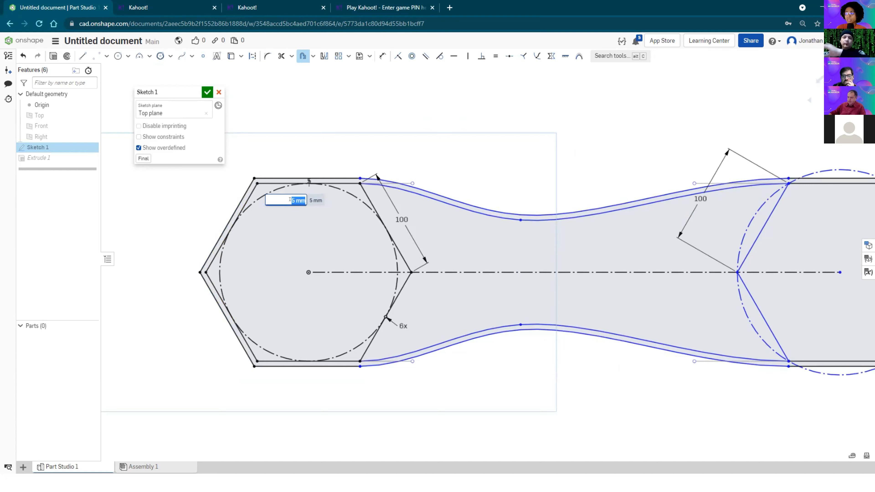
{"action": "type", "text": "1"}
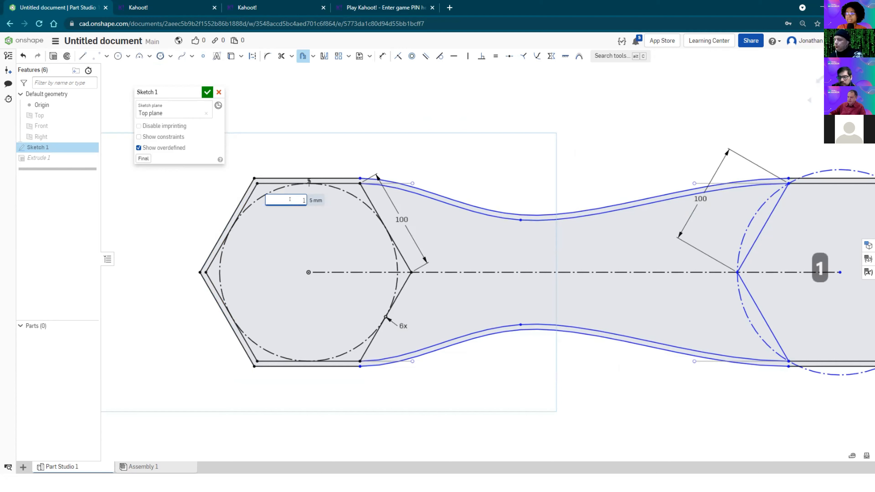
{"action": "type", "text": "00"}
{"action": "key", "text": "Return"}
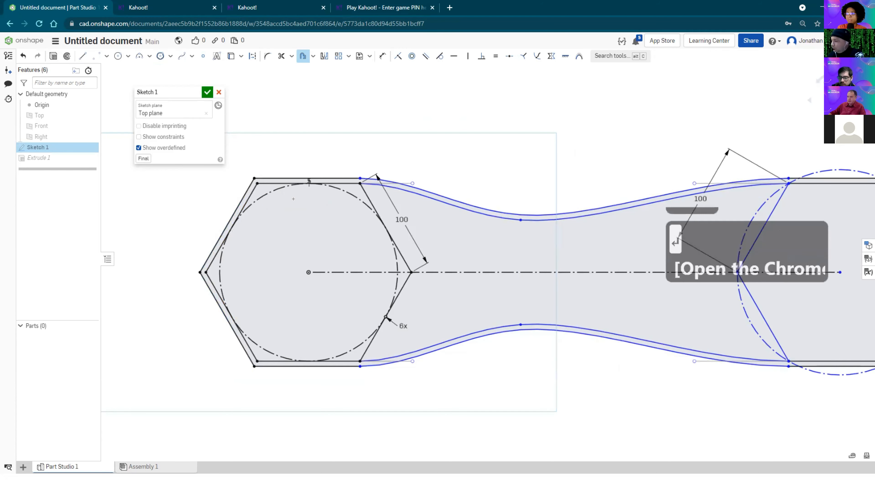
{"action": "scroll", "coordinate": [281, 215], "scroll_direction": "down", "scroll_amount": 6}
{"action": "mouse_move", "coordinate": [305, 272]}
{"action": "right_mouse_down"}
{"action": "mouse_move", "coordinate": [311, 315]}
{"action": "mouse_move", "coordinate": [338, 304]}
{"action": "mouse_move", "coordinate": [324, 326]}
{"action": "right_mouse_up"}
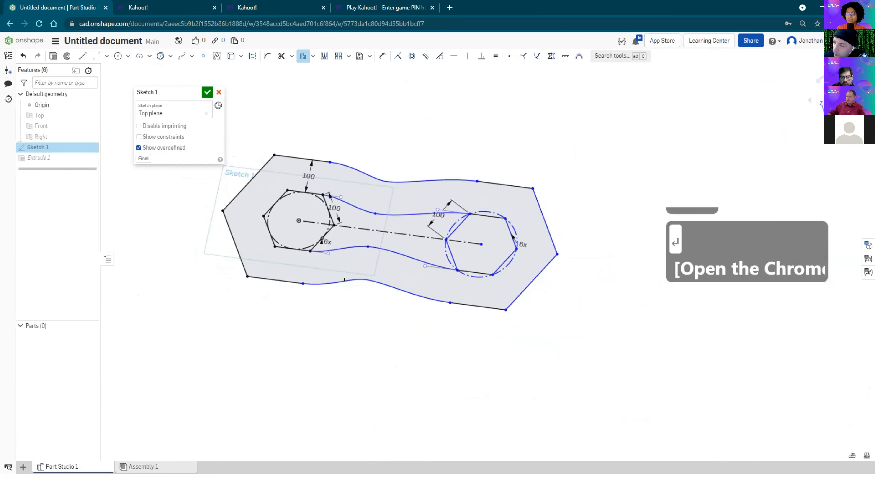
{"action": "left_click", "coordinate": [207, 92]}
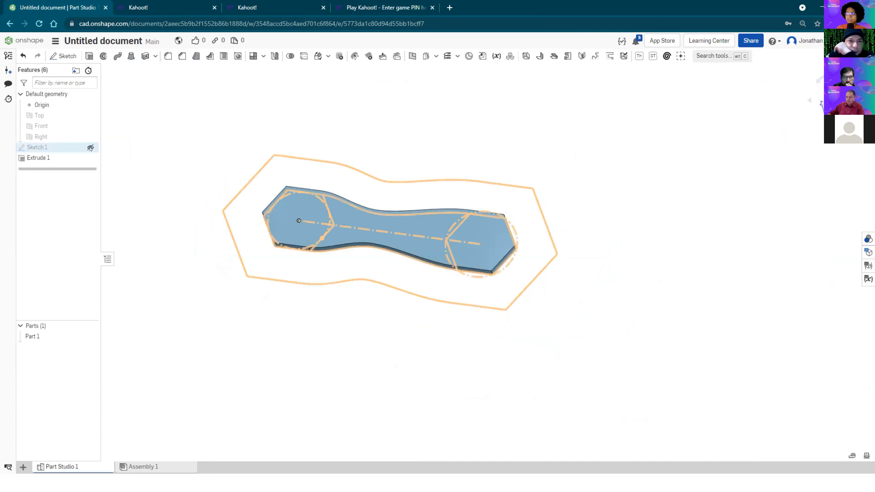
Step: Delete Extrude 1 and open Sketch 1 for editing
{"action": "left_click", "coordinate": [94, 147]}
{"action": "mouse_move", "coordinate": [157, 155]}
{"action": "right_mouse_down"}
{"action": "mouse_move", "coordinate": [191, 172]}
{"action": "mouse_move", "coordinate": [179, 193]}
{"action": "mouse_move", "coordinate": [192, 166]}
{"action": "right_mouse_up"}
{"action": "right_click", "coordinate": [73, 157]}
{"action": "left_click", "coordinate": [103, 251]}
{"action": "mouse_move", "coordinate": [169, 199]}
{"action": "right_mouse_down"}
{"action": "mouse_move", "coordinate": [140, 229]}
{"action": "mouse_move", "coordinate": [147, 217]}
{"action": "right_mouse_up"}
{"action": "right_click", "coordinate": [82, 148]}
{"action": "left_click", "coordinate": [90, 164]}
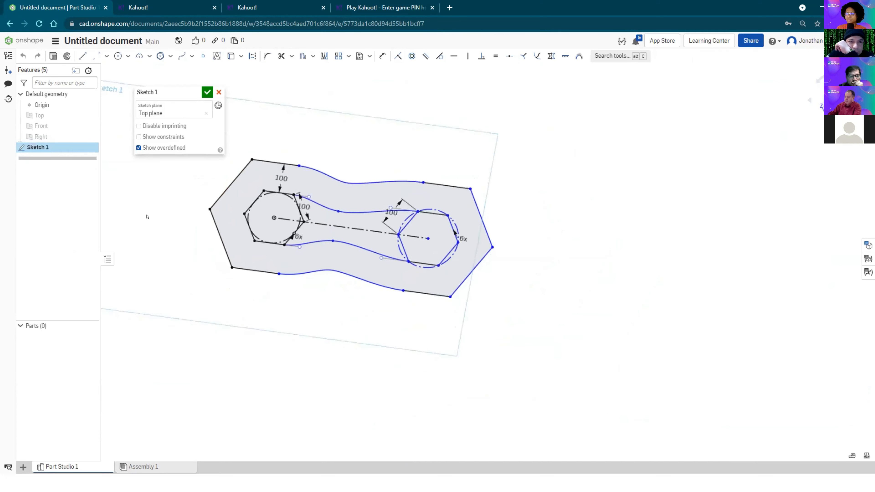
{"action": "left_click", "coordinate": [52, 56]}
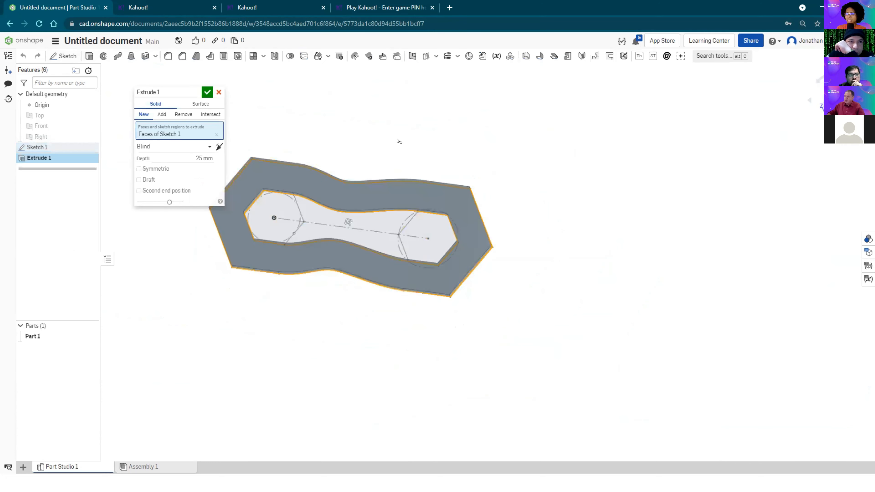
{"action": "right_click_drag", "start_coordinate": [396, 157], "coordinate": [362, 173]}
{"action": "scroll", "coordinate": [367, 165], "scroll_direction": "up", "scroll_amount": 3}
{"action": "scroll", "coordinate": [374, 157], "scroll_direction": "down", "scroll_amount": 4}
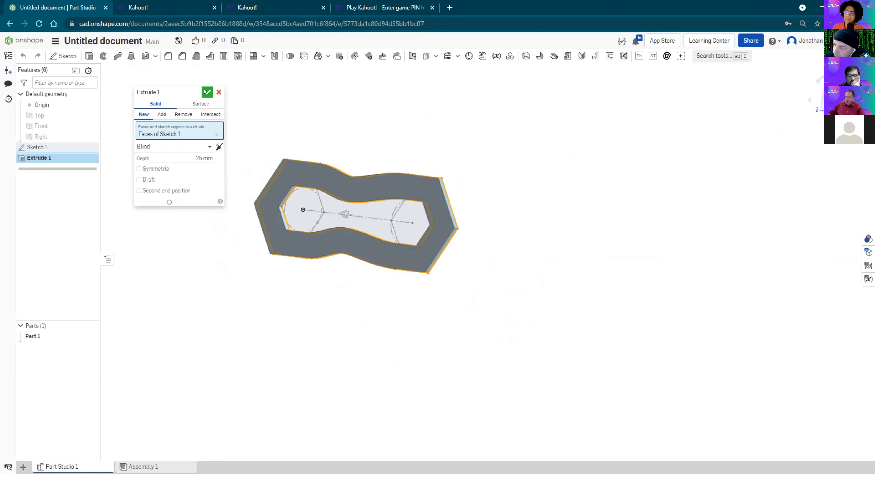
{"action": "left_click", "coordinate": [218, 92]}
{"action": "right_click", "coordinate": [52, 148]}
{"action": "left_click", "coordinate": [63, 168]}
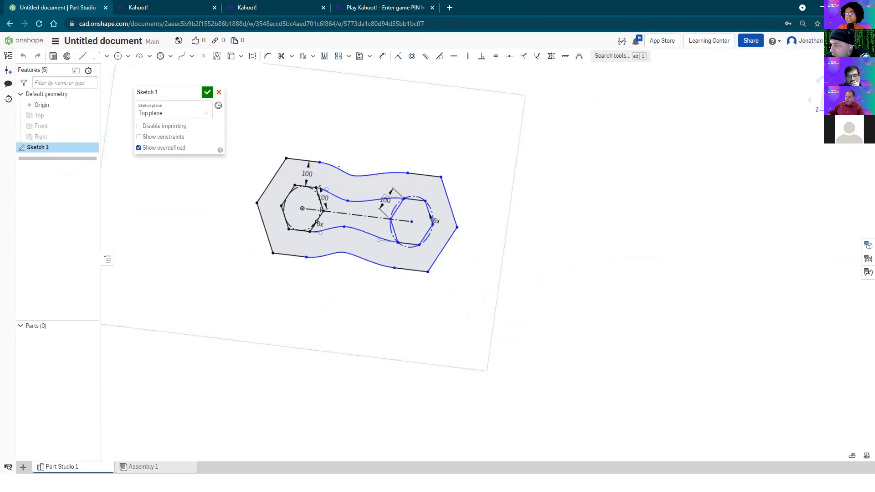
Step: Delete the upper spline of the outer offset outline and the short edge adjoining it at the far hexagon
{"action": "key", "text": "Delete"}
{"action": "left_click", "coordinate": [426, 177]}
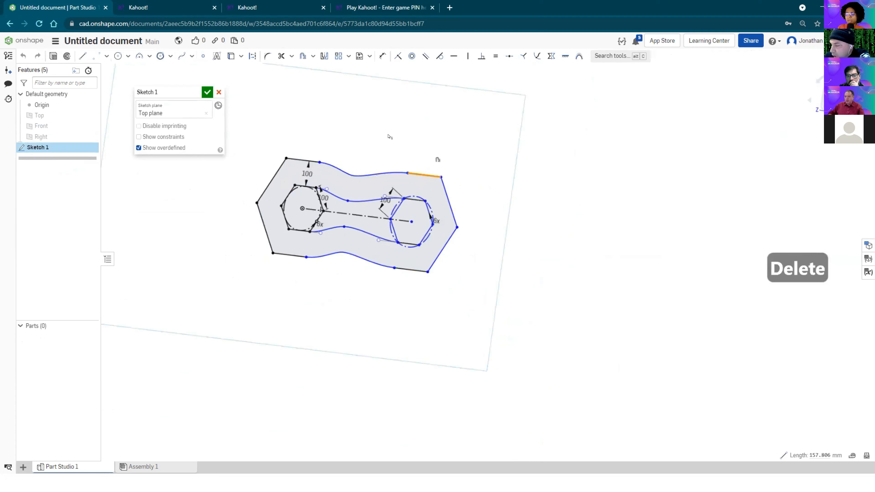
{"action": "left_click_drag", "start_coordinate": [308, 111], "coordinate": [421, 188]}
{"action": "key", "text": "BackSpace"}
{"action": "key", "text": "BackSpace"}
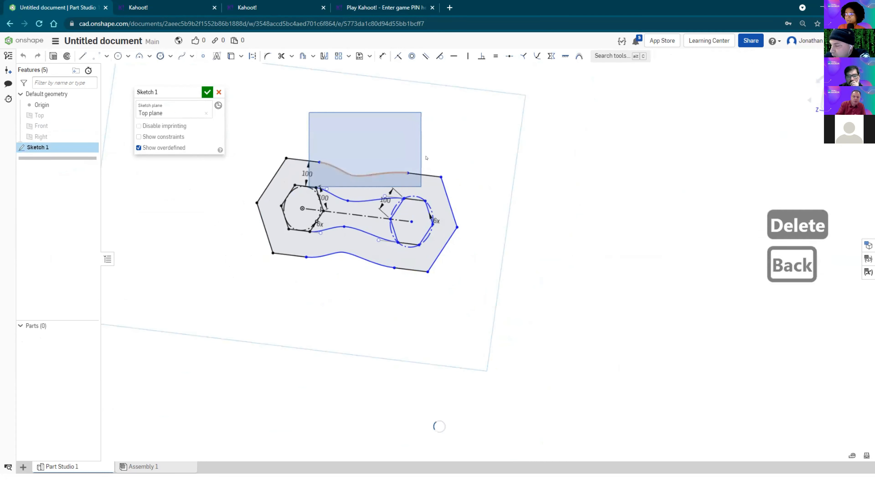
{"action": "key", "text": "BackSpace"}
{"action": "key", "text": "BackSpace"}
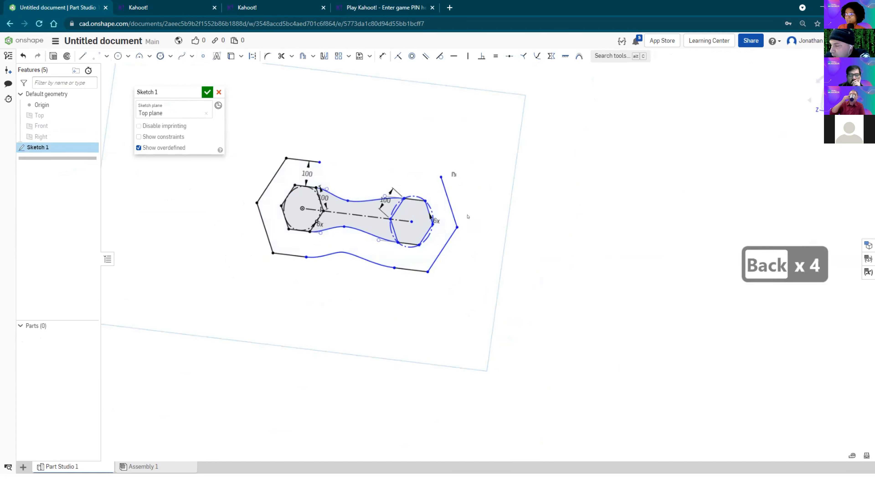
Step: Delete the remaining edges and lower spline of the 100 mm offset outline and accept Sketch 1
{"action": "left_click", "coordinate": [448, 237]}
{"action": "key", "text": "BackSpace"}
{"action": "left_click", "coordinate": [411, 269]}
{"action": "key", "text": "BackSpace"}
{"action": "key", "text": "BackSpace"}
{"action": "left_click", "coordinate": [292, 257]}
{"action": "key", "text": "BackSpace"}
{"action": "left_click", "coordinate": [266, 228]}
{"action": "key", "text": "BackSpace"}
{"action": "left_click", "coordinate": [273, 179]}
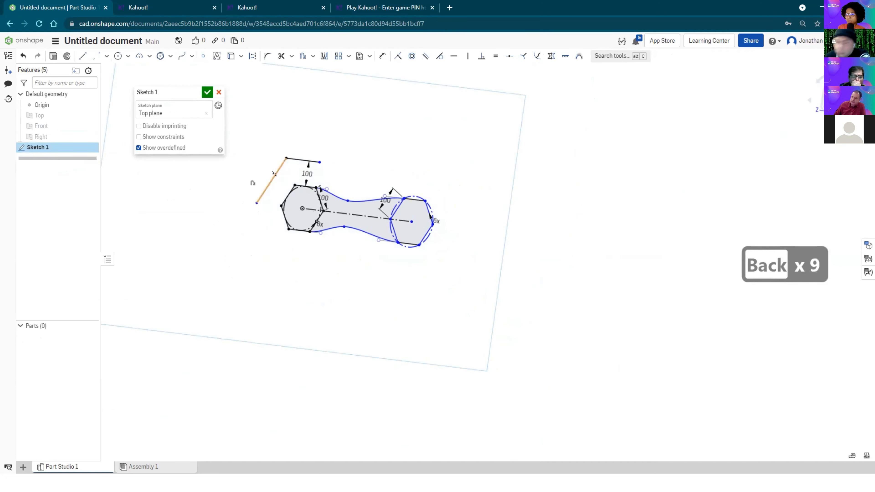
{"action": "key", "text": "BackSpace"}
{"action": "key", "text": "BackSpace"}
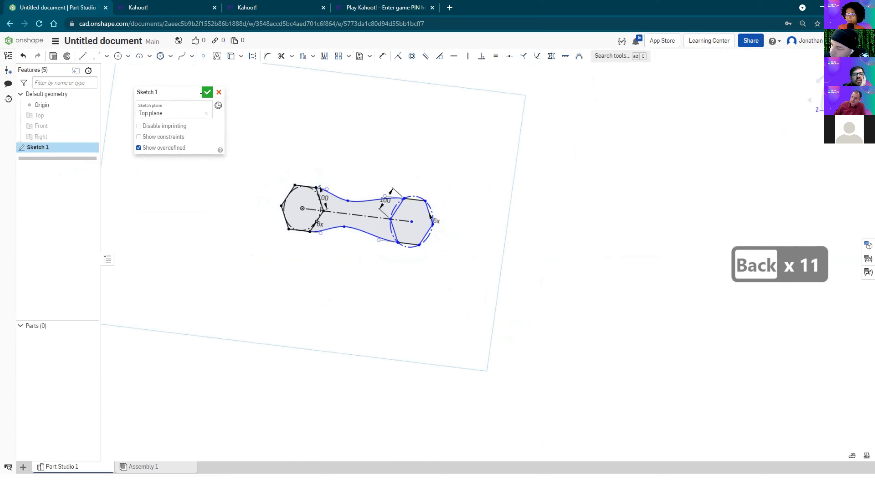
{"action": "left_click", "coordinate": [207, 92]}
Step: Extrude both hexagons and the region between them 25 mm as a new solid and hide Sketch 1
{"action": "left_click", "coordinate": [91, 55]}
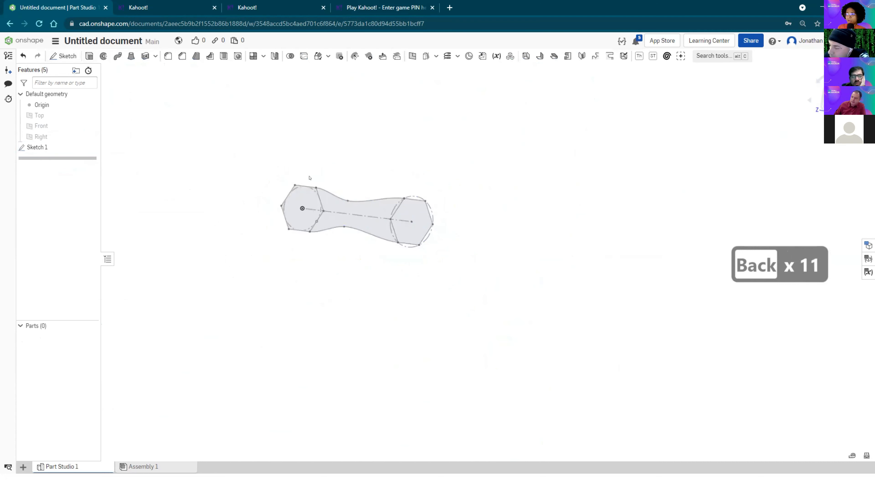
{"action": "left_click", "coordinate": [346, 209]}
{"action": "left_click", "coordinate": [301, 202]}
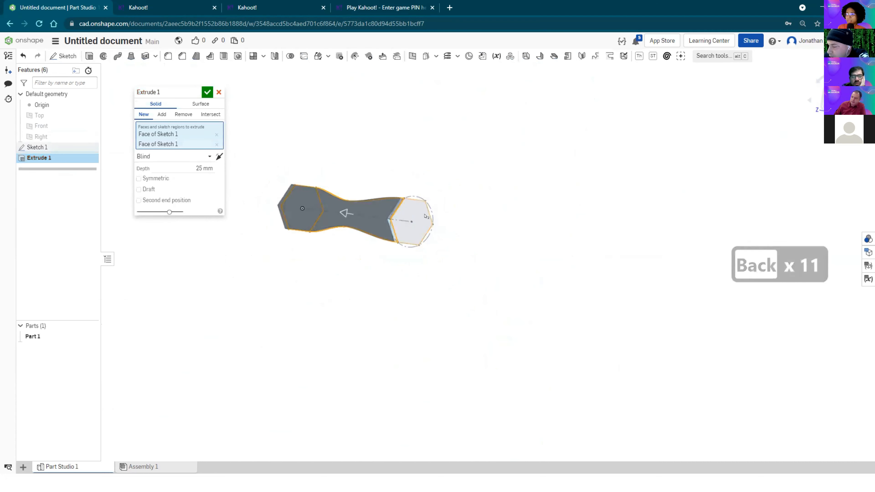
{"action": "left_click", "coordinate": [410, 219]}
{"action": "left_click", "coordinate": [210, 93]}
{"action": "right_click_drag", "start_coordinate": [419, 267], "coordinate": [453, 268]}
{"action": "mouse_move", "coordinate": [345, 250]}
{"action": "right_mouse_down"}
{"action": "mouse_move", "coordinate": [404, 260]}
{"action": "mouse_move", "coordinate": [389, 246]}
{"action": "mouse_move", "coordinate": [381, 252]}
{"action": "right_mouse_up"}
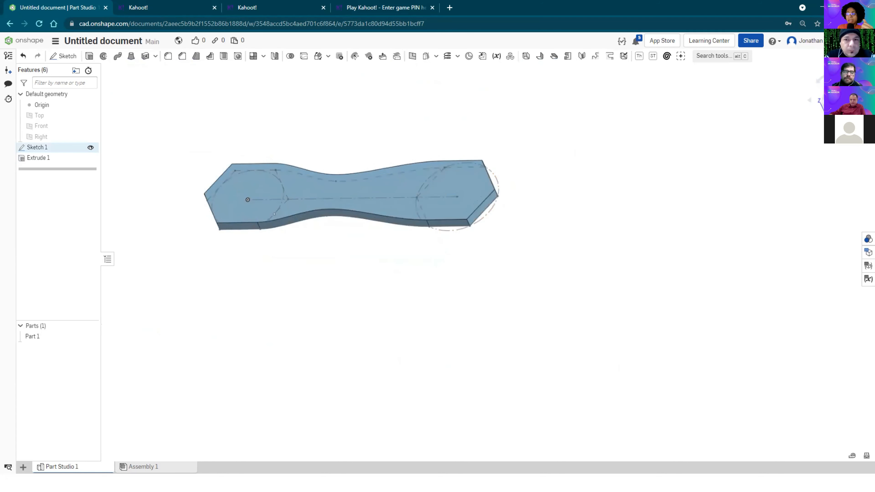
{"action": "left_click", "coordinate": [92, 147]}
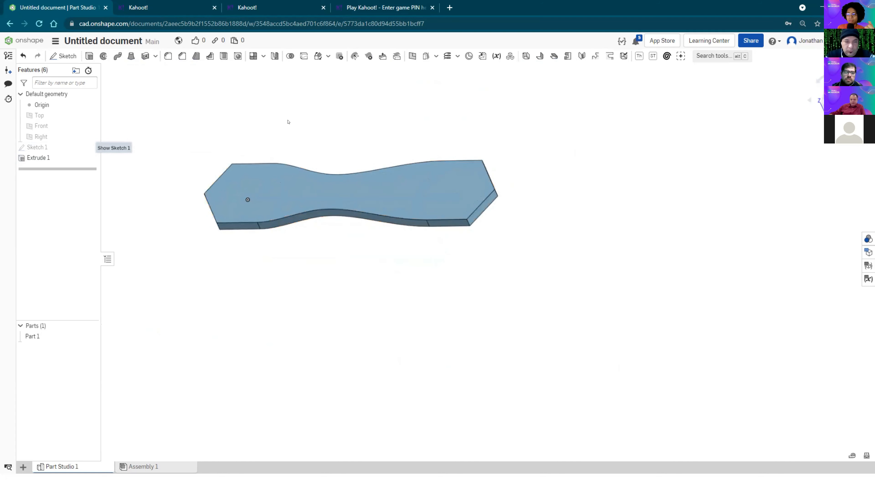
Step: Create a new sketch on the upper face of the extruded part and view it normal to the plane
{"action": "scroll", "coordinate": [271, 185], "scroll_direction": "up", "scroll_amount": 3}
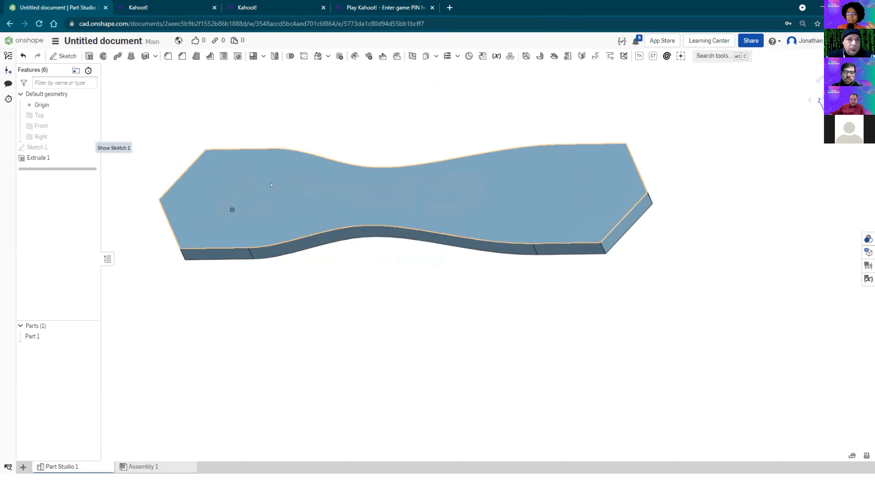
{"action": "right_click", "coordinate": [271, 185]}
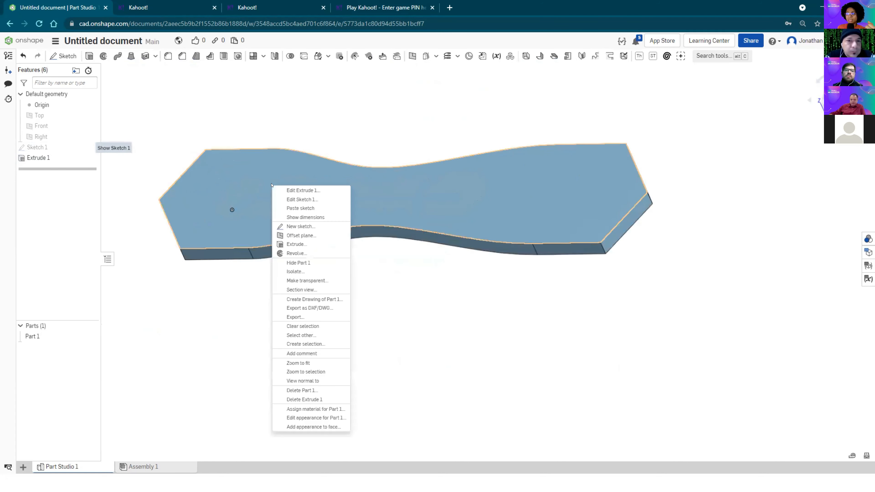
{"action": "left_click", "coordinate": [301, 226]}
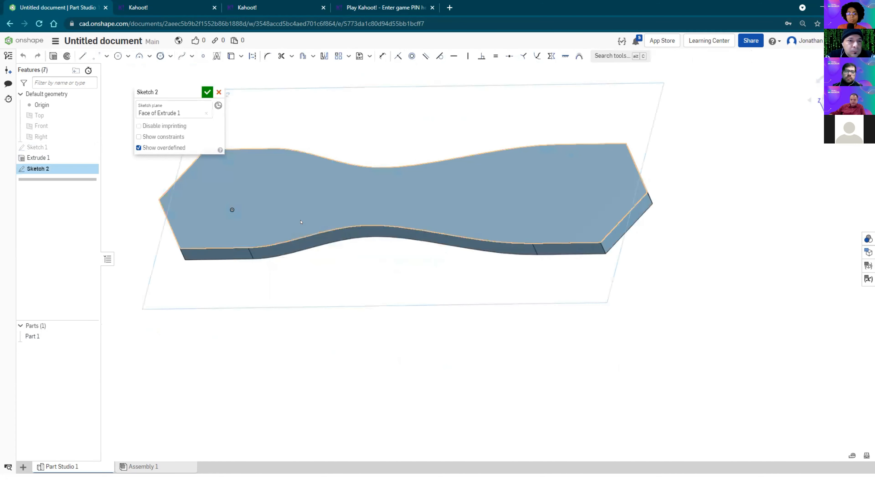
{"action": "key", "text": "n"}
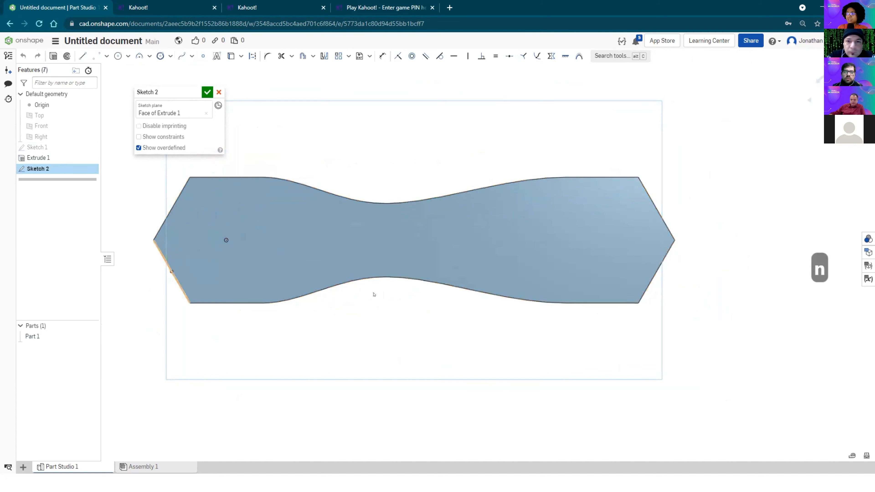
{"action": "scroll", "coordinate": [275, 242], "scroll_direction": "down", "scroll_amount": 2}
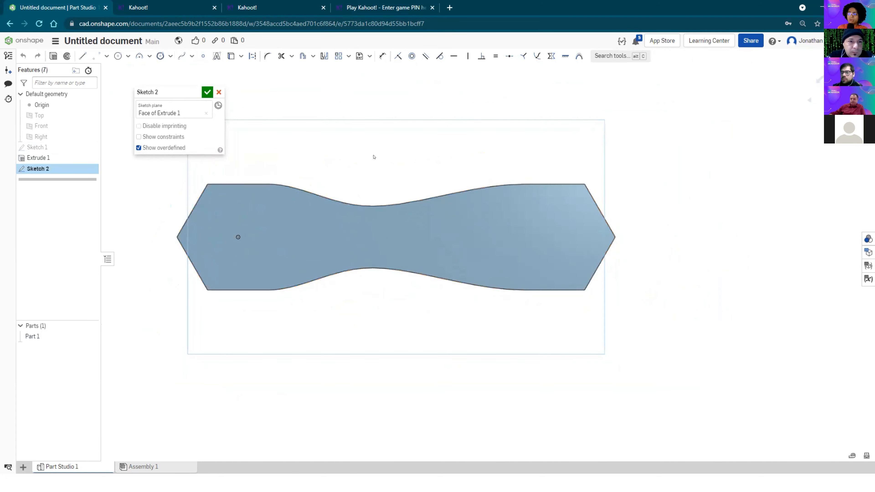
{"action": "middle_click_drag", "start_coordinate": [375, 156], "coordinate": [336, 164]}
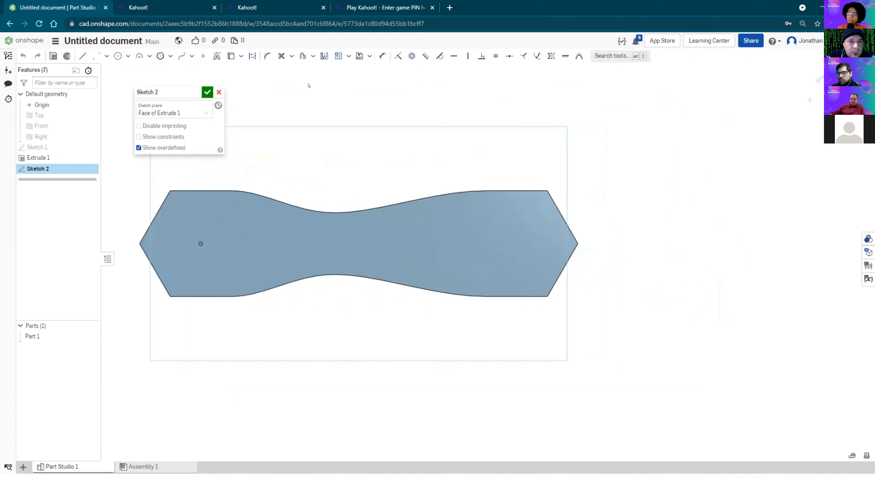
Step: Try to offset the face outline inward about 13 mm, chaining from the upper spline around the right end to the lower left edge
{"action": "left_click", "coordinate": [302, 55]}
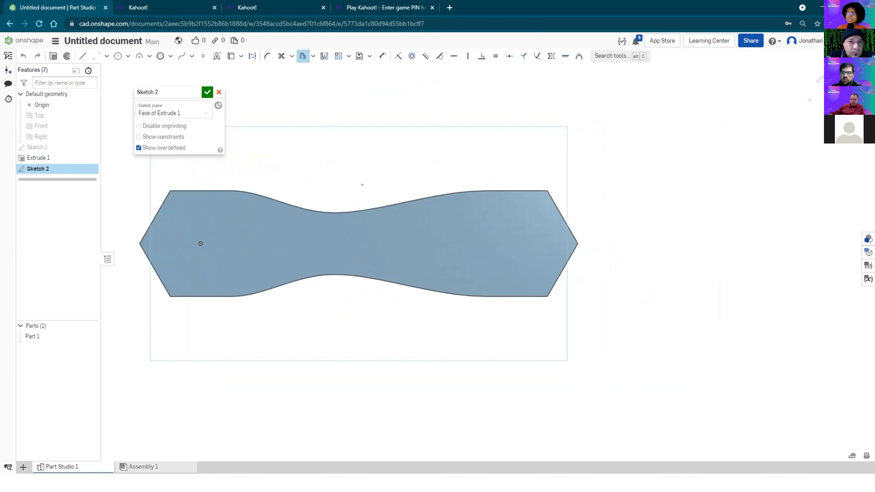
{"action": "left_click", "coordinate": [367, 206]}
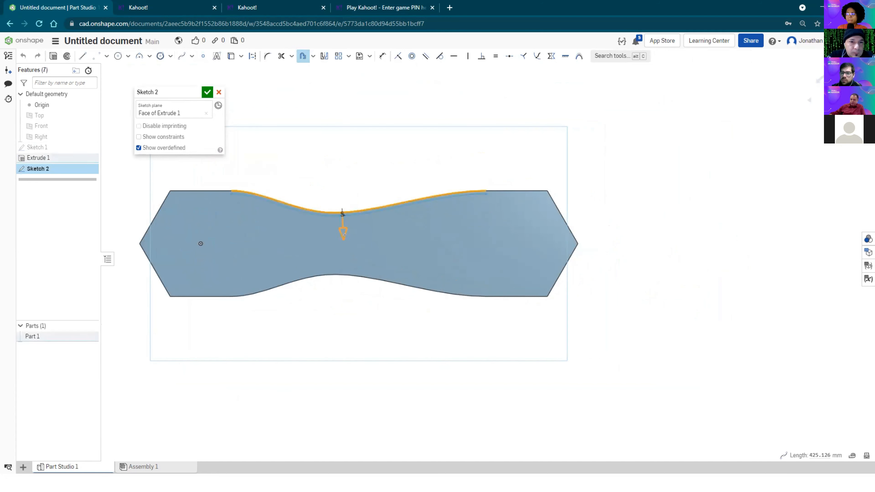
{"action": "left_click_drag", "start_coordinate": [340, 238], "coordinate": [340, 236]}
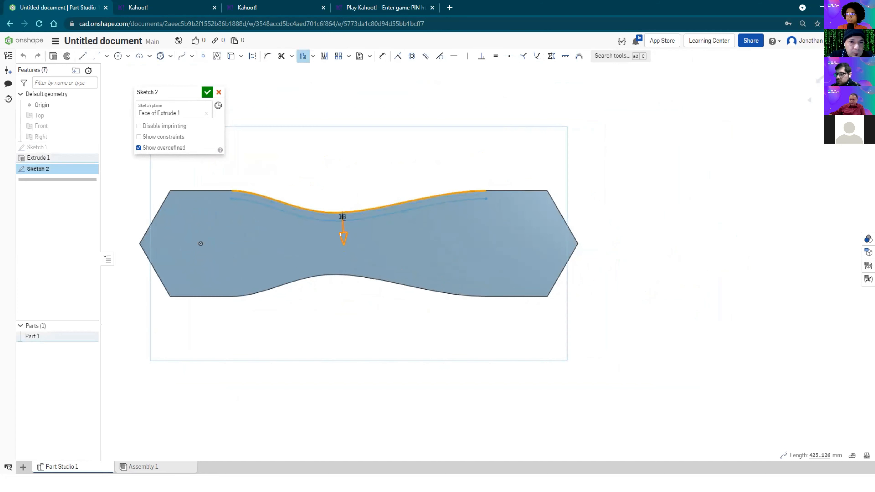
{"action": "left_click", "coordinate": [500, 190]}
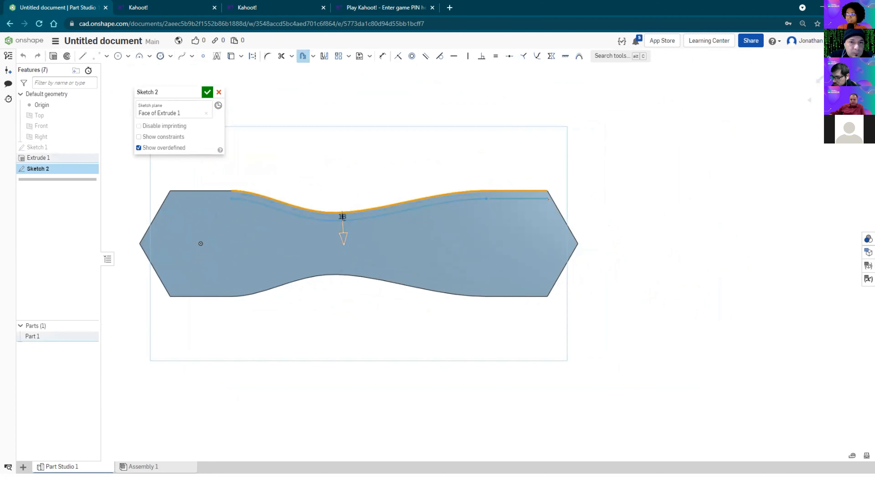
{"action": "left_click", "coordinate": [562, 218]}
{"action": "left_click", "coordinate": [566, 263]}
{"action": "left_click", "coordinate": [516, 296]}
{"action": "left_click", "coordinate": [426, 286]}
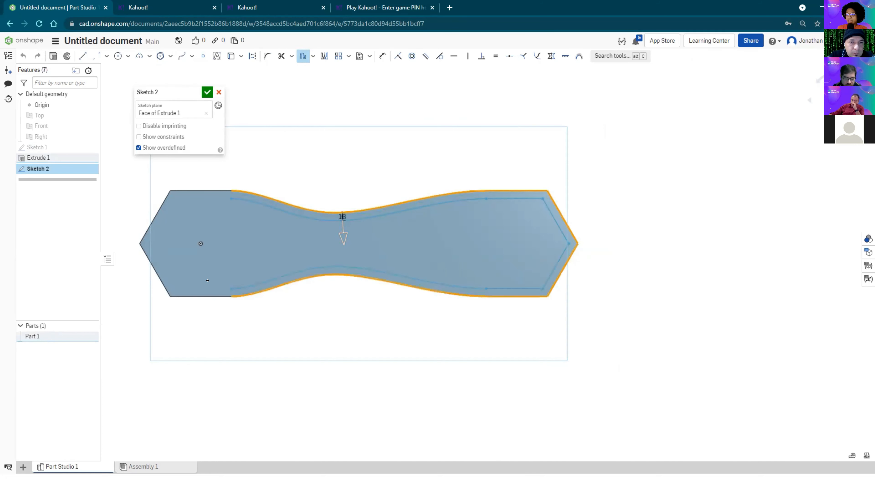
{"action": "left_click", "coordinate": [192, 295]}
{"action": "left_click", "coordinate": [150, 265]}
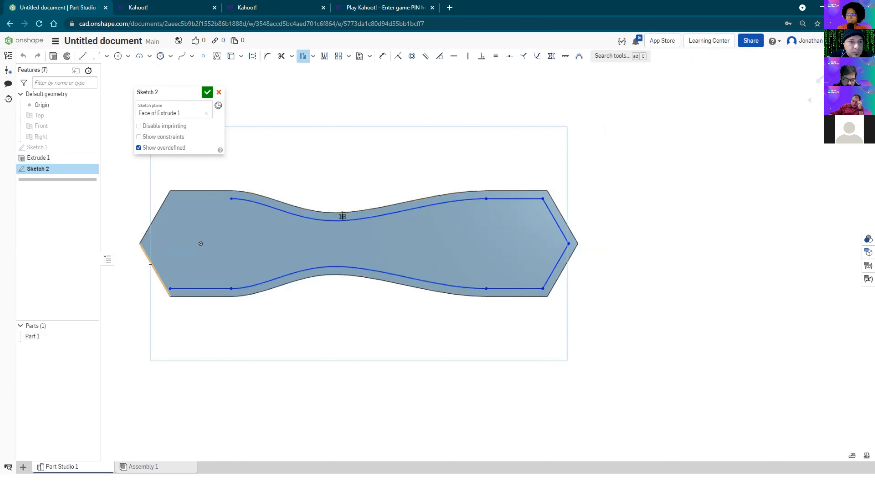
Step: Try to offset the remaining left-end edges of the face separately, moving the upper left pair inward
{"action": "left_click", "coordinate": [150, 265]}
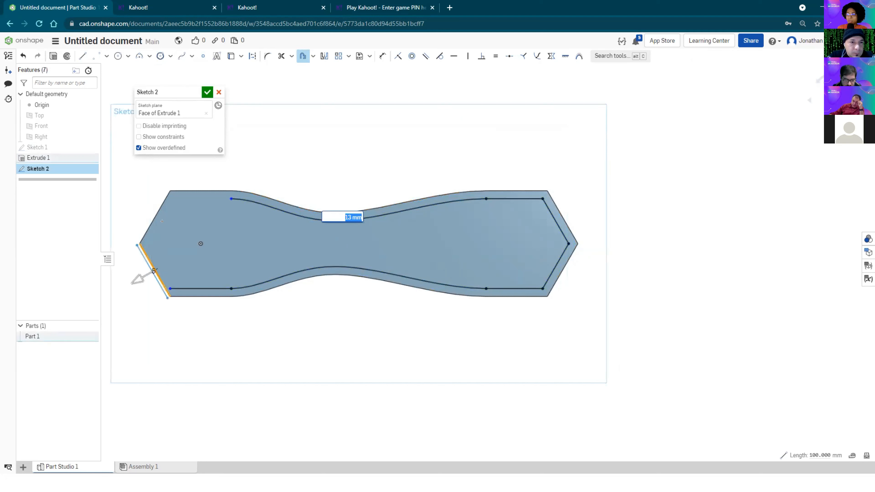
{"action": "left_click", "coordinate": [158, 200]}
{"action": "left_click", "coordinate": [160, 202]}
{"action": "left_click", "coordinate": [176, 188]}
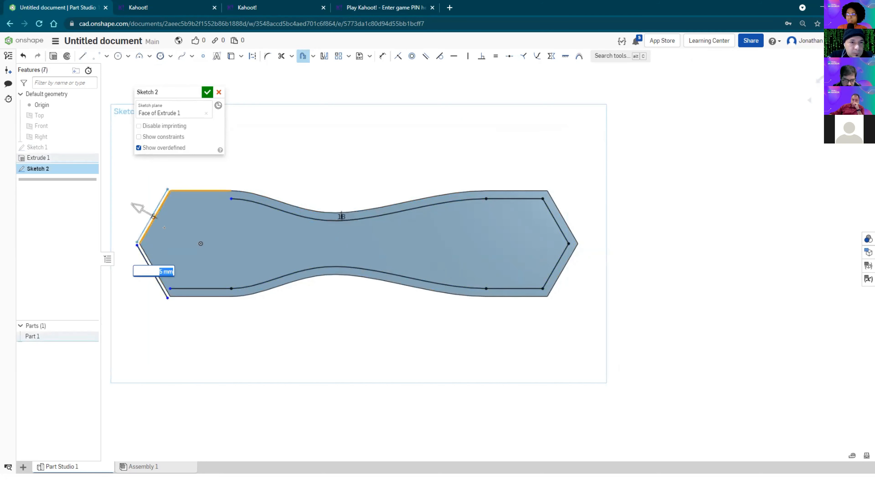
{"action": "mouse_move", "coordinate": [136, 205]}
{"action": "left_mouse_down"}
{"action": "mouse_move", "coordinate": [170, 215]}
{"action": "mouse_move", "coordinate": [159, 216]}
{"action": "left_mouse_up"}
{"action": "key", "text": "Return"}
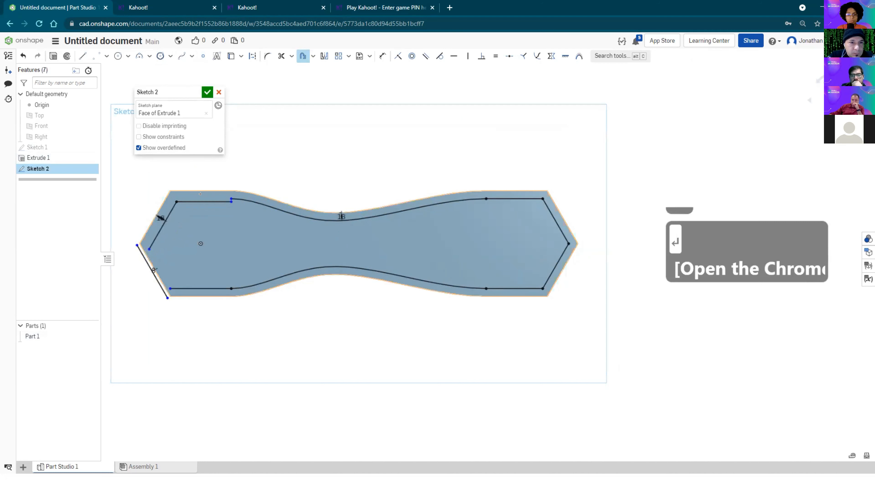
Step: Undo the incomplete offsets in Sketch 2
{"action": "key", "text": "ctrl+z"}
{"action": "key", "text": "ctrl+z"}
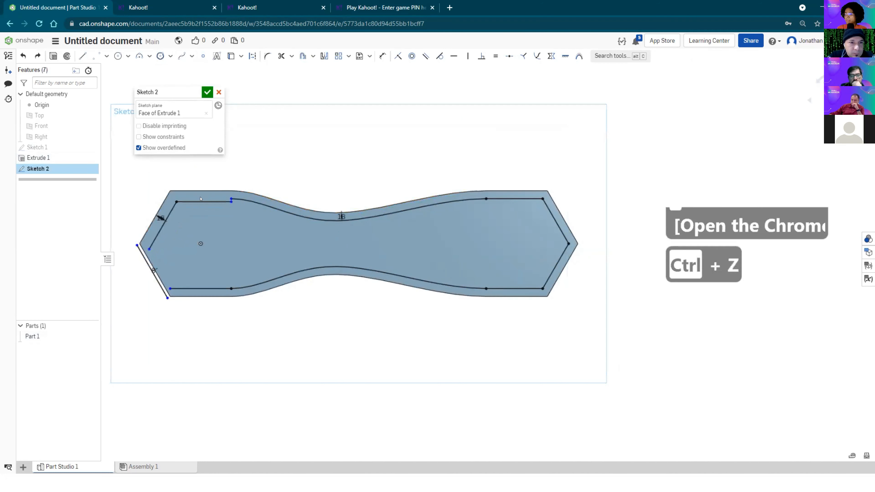
{"action": "key", "text": "ctrl+z"}
{"action": "key", "text": "ctrl+z"}
Step: Try to offset the upper and lower spline edges inward together without the edges connecting them, and cancel the Offset
{"action": "left_click", "coordinate": [303, 56]}
{"action": "left_click", "coordinate": [342, 212]}
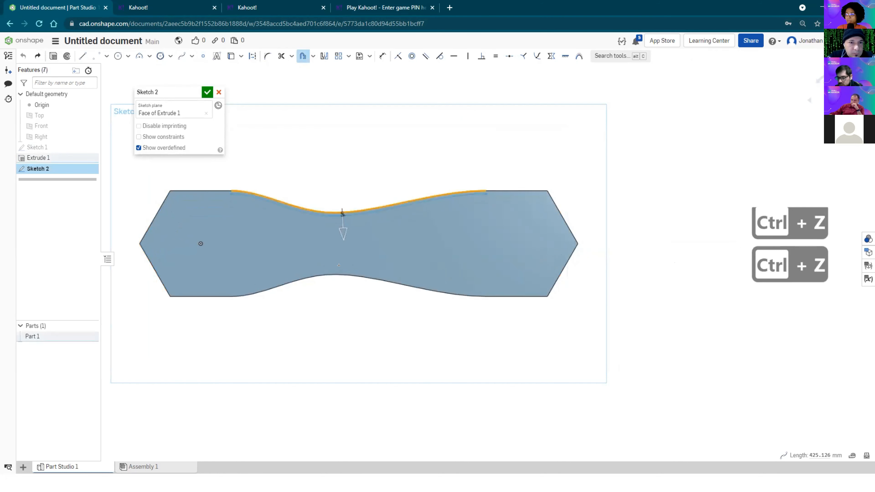
{"action": "left_click", "coordinate": [338, 274]}
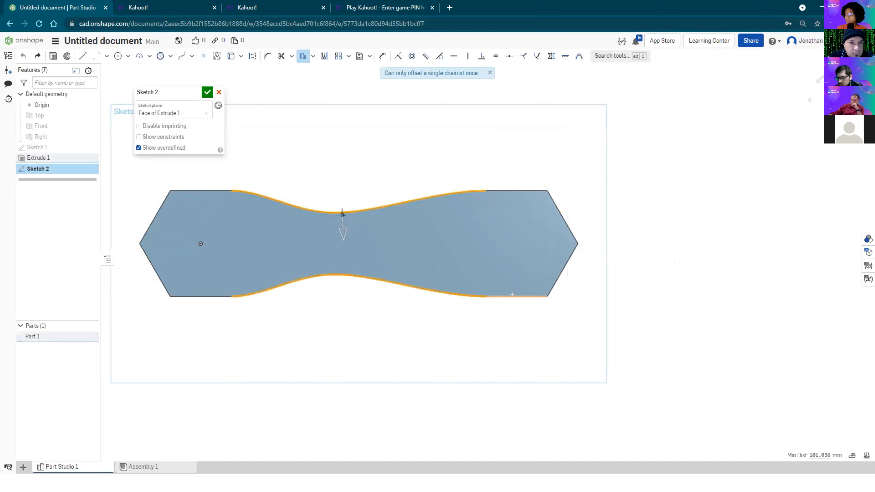
{"action": "left_click_drag", "start_coordinate": [340, 235], "coordinate": [340, 237]}
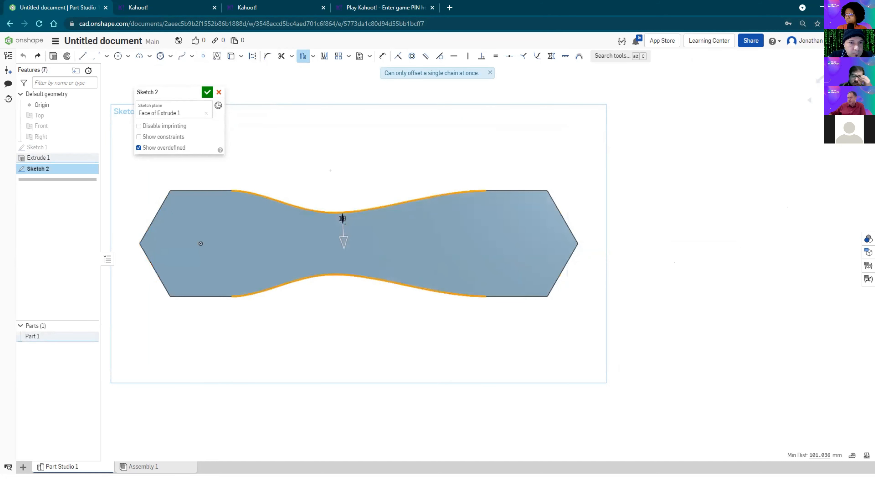
{"action": "left_click", "coordinate": [489, 72]}
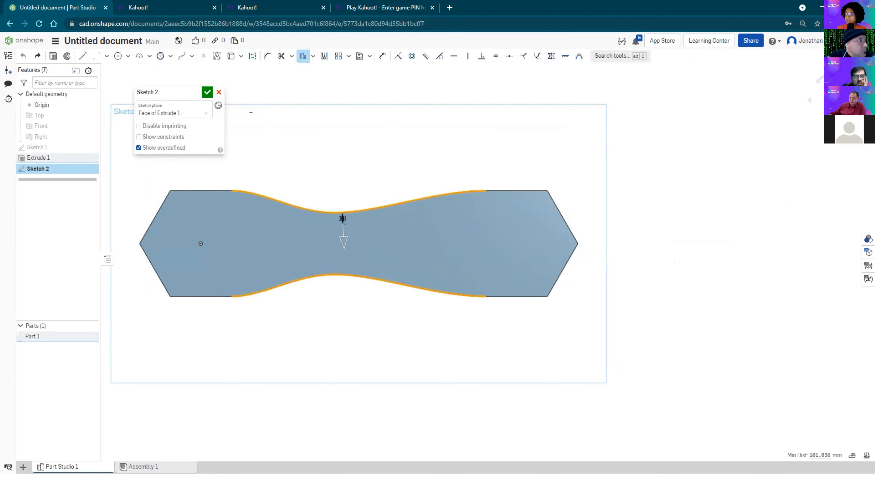
{"action": "key", "text": "Escape"}
{"action": "key", "text": "Escape"}
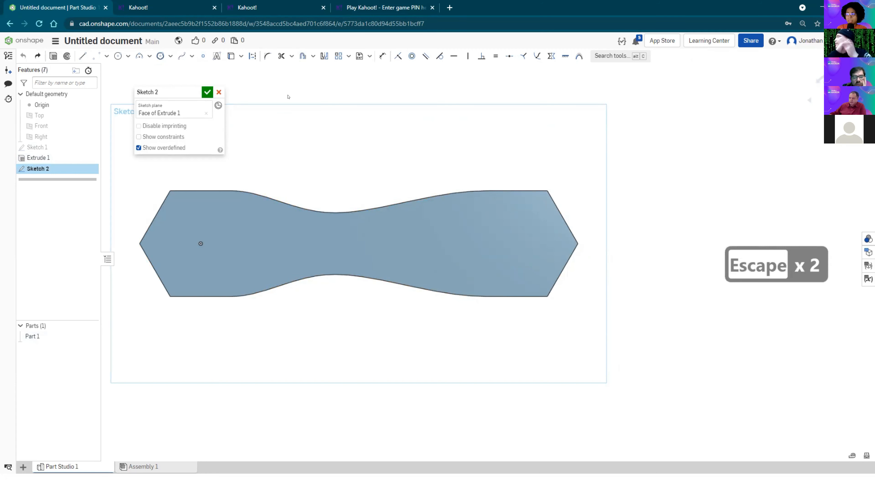
Step: Offset every edge of the upper face inward as one closed chain, starting at the upper spline, and finish Sketch 2
{"action": "left_click", "coordinate": [303, 56]}
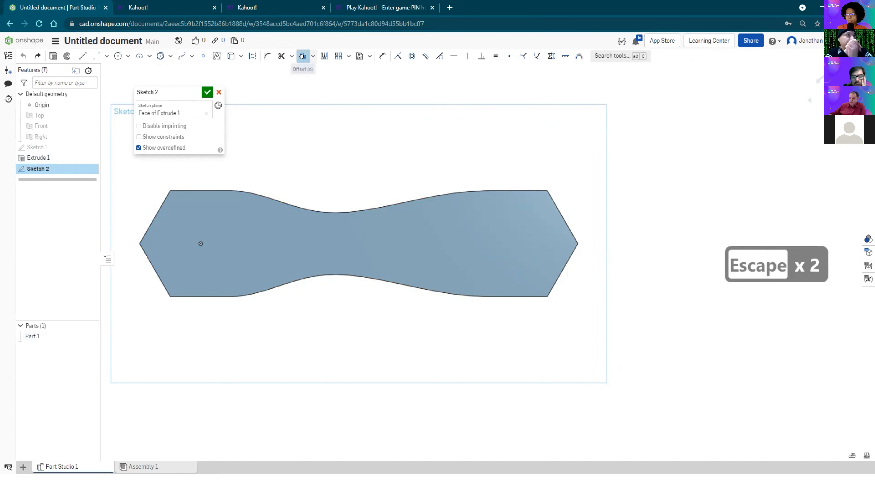
{"action": "left_click", "coordinate": [420, 197]}
{"action": "left_click", "coordinate": [413, 185]}
{"action": "left_click", "coordinate": [525, 191]}
{"action": "left_click", "coordinate": [564, 217]}
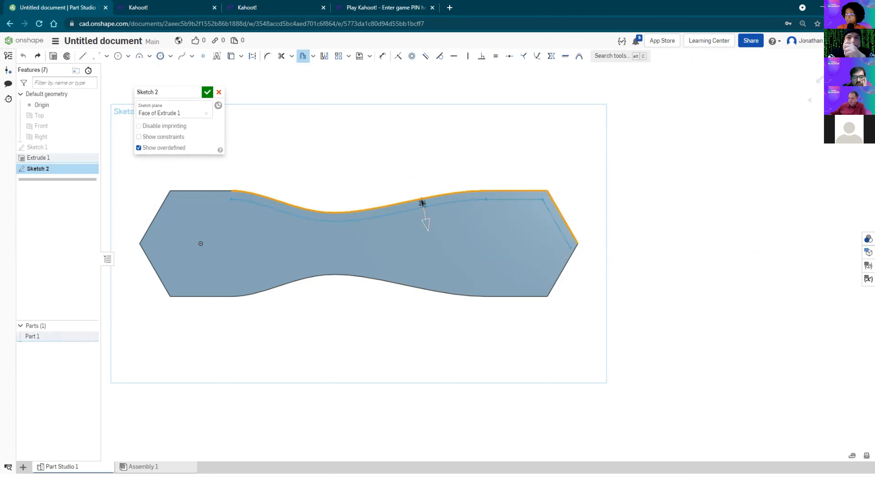
{"action": "left_click", "coordinate": [567, 259]}
{"action": "left_click", "coordinate": [517, 295]}
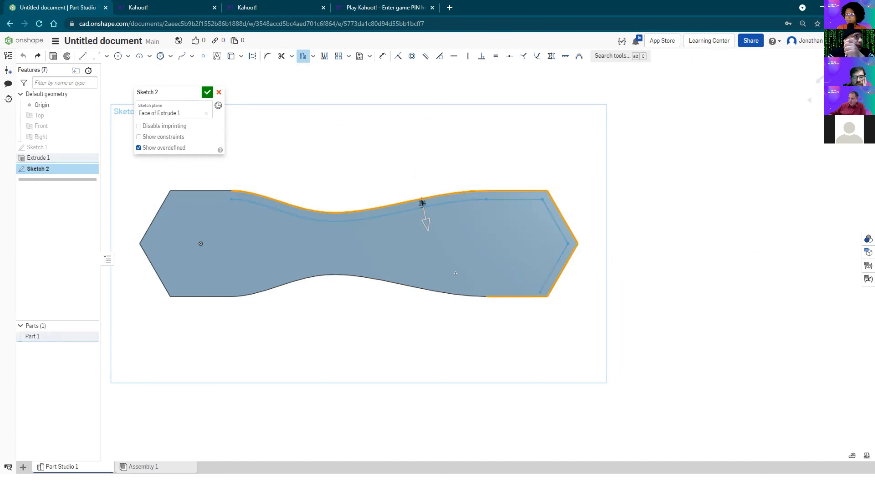
{"action": "left_click", "coordinate": [382, 275]}
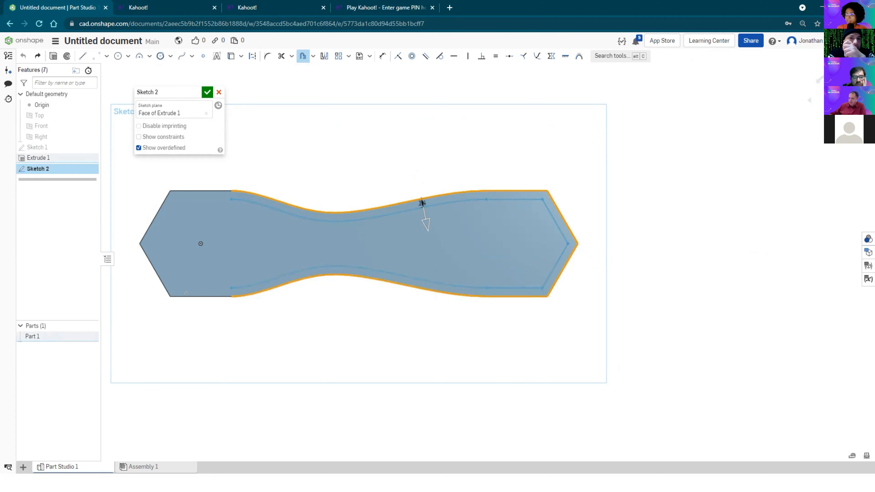
{"action": "left_click", "coordinate": [193, 296]}
{"action": "left_click", "coordinate": [155, 270]}
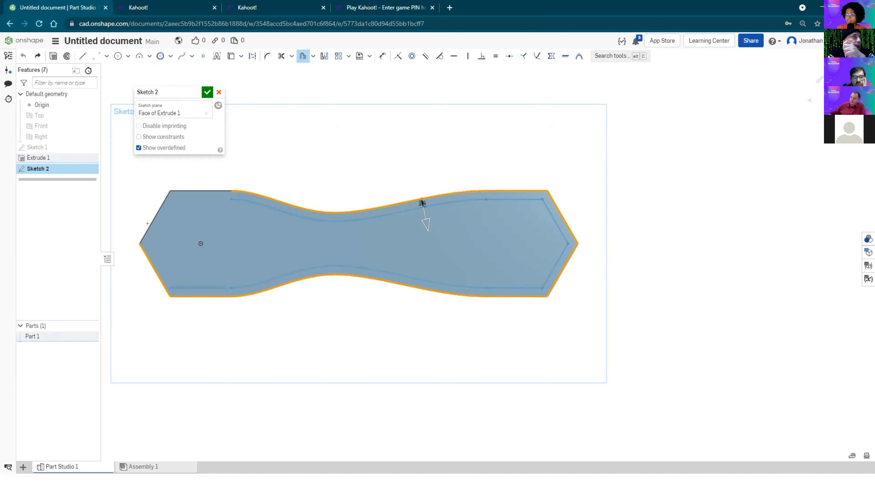
{"action": "left_click", "coordinate": [155, 217]}
{"action": "left_click", "coordinate": [178, 185]}
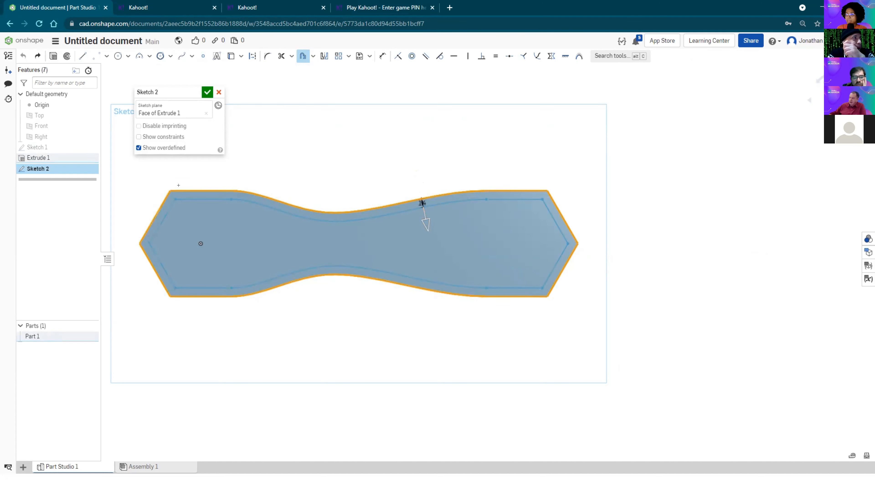
{"action": "left_click", "coordinate": [208, 92]}
Step: Cut the region inside the offset outline out of the solid with a Remove extrude 50 mm deep
{"action": "mouse_move", "coordinate": [394, 171]}
{"action": "right_mouse_down"}
{"action": "mouse_move", "coordinate": [401, 162]}
{"action": "mouse_move", "coordinate": [388, 137]}
{"action": "mouse_move", "coordinate": [373, 135]}
{"action": "mouse_move", "coordinate": [295, 185]}
{"action": "right_mouse_up"}
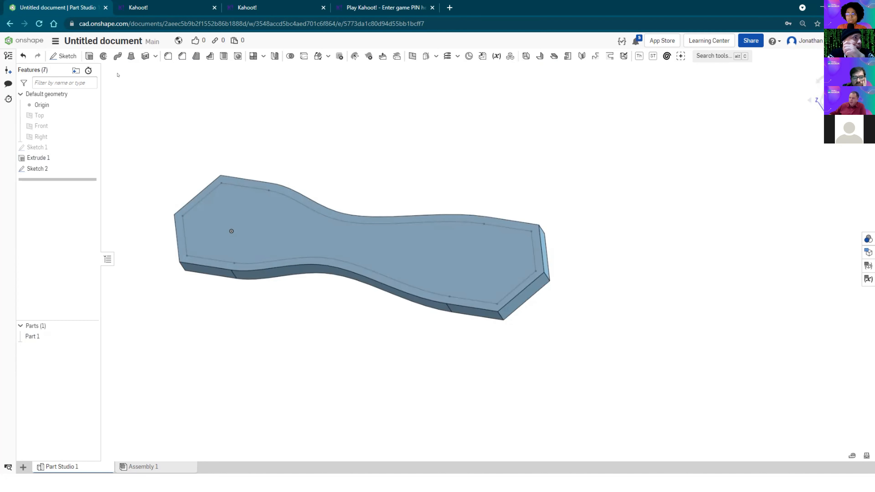
{"action": "left_click", "coordinate": [88, 56]}
{"action": "middle_click_drag", "start_coordinate": [292, 156], "coordinate": [359, 143]}
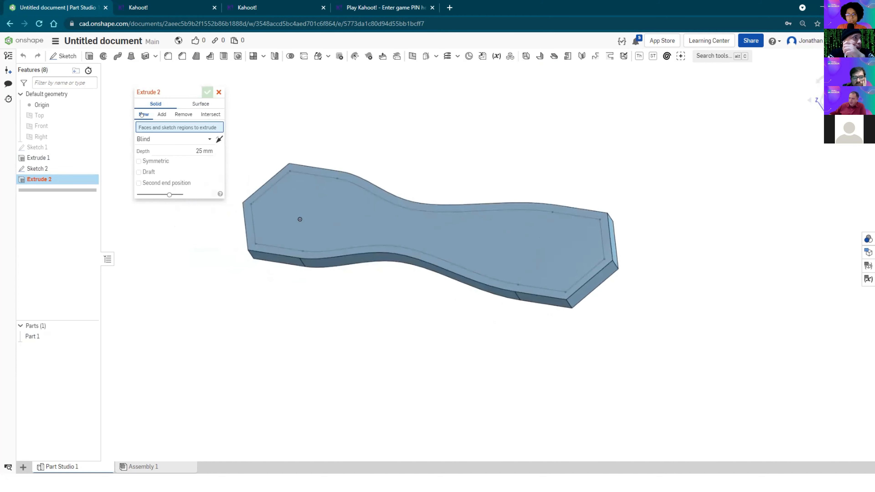
{"action": "left_click", "coordinate": [177, 115]}
{"action": "middle_click_drag", "start_coordinate": [288, 118], "coordinate": [294, 123]}
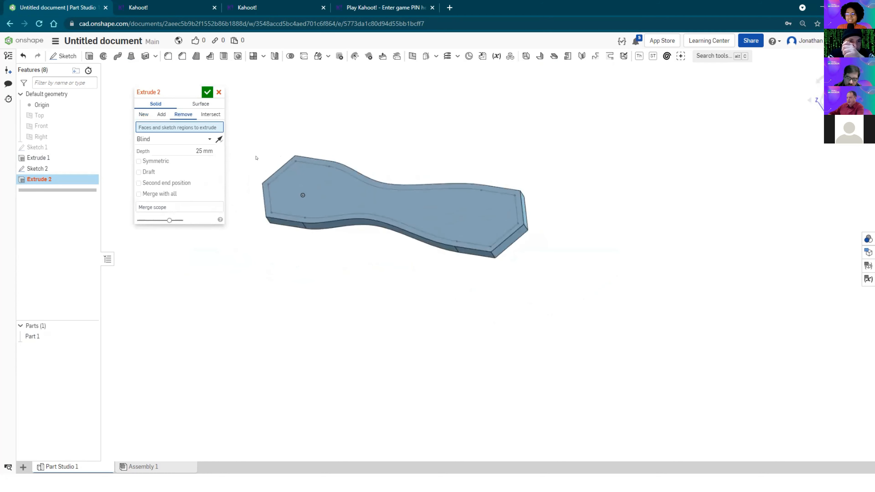
{"action": "left_click", "coordinate": [321, 187]}
{"action": "mouse_move", "coordinate": [374, 295]}
{"action": "right_mouse_down"}
{"action": "mouse_move", "coordinate": [374, 260]}
{"action": "mouse_move", "coordinate": [379, 293]}
{"action": "mouse_move", "coordinate": [375, 279]}
{"action": "right_mouse_up"}
{"action": "left_click", "coordinate": [202, 158]}
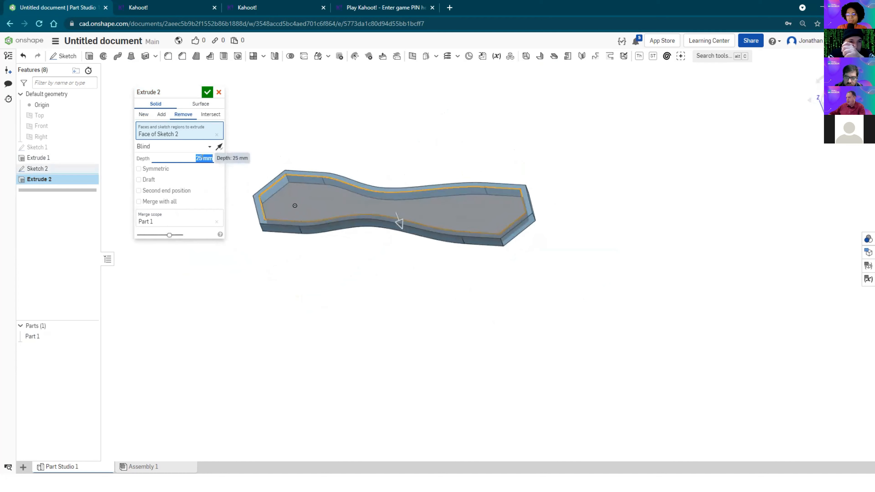
{"action": "type", "text": "50"}
{"action": "key", "text": "Return"}
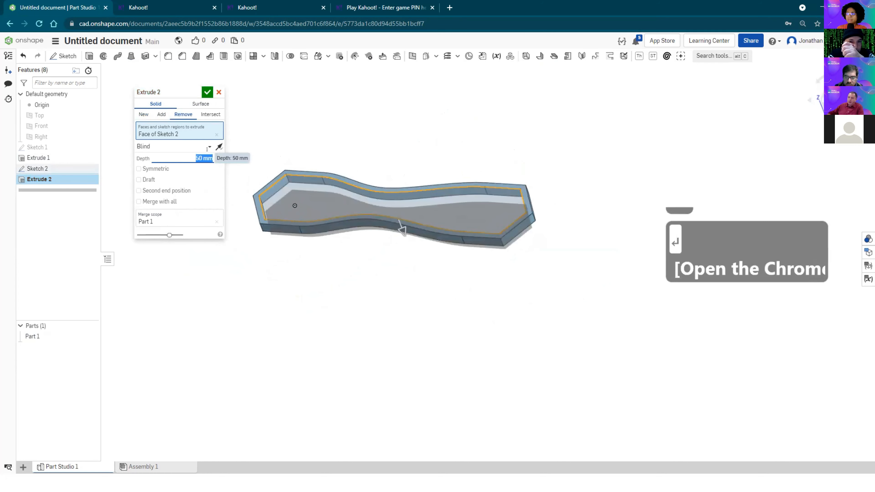
{"action": "left_click", "coordinate": [206, 92]}
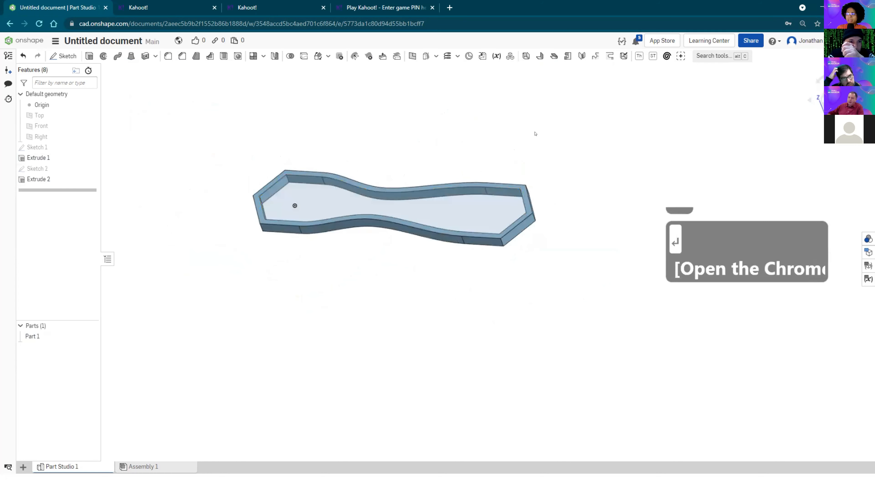
Step: Fillet two outer vertical corner edges and one inner corner edge at the right end of the frame with a 10 mm radius
{"action": "scroll", "coordinate": [400, 158], "scroll_direction": "up", "scroll_amount": 3}
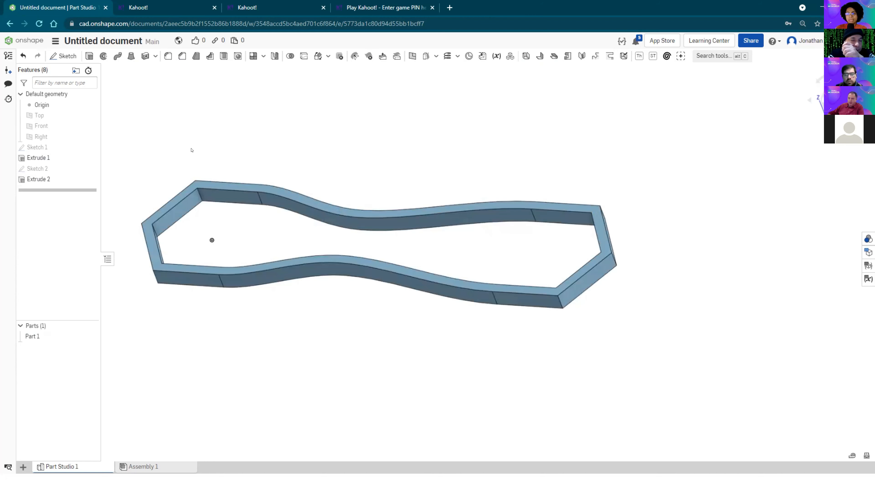
{"action": "scroll", "coordinate": [169, 148], "scroll_direction": "down", "scroll_amount": 4}
{"action": "right_click_drag", "start_coordinate": [176, 177], "coordinate": [367, 215]}
{"action": "scroll", "coordinate": [377, 214], "scroll_direction": "up", "scroll_amount": 3}
{"action": "middle_click_drag", "start_coordinate": [367, 215], "coordinate": [418, 227]}
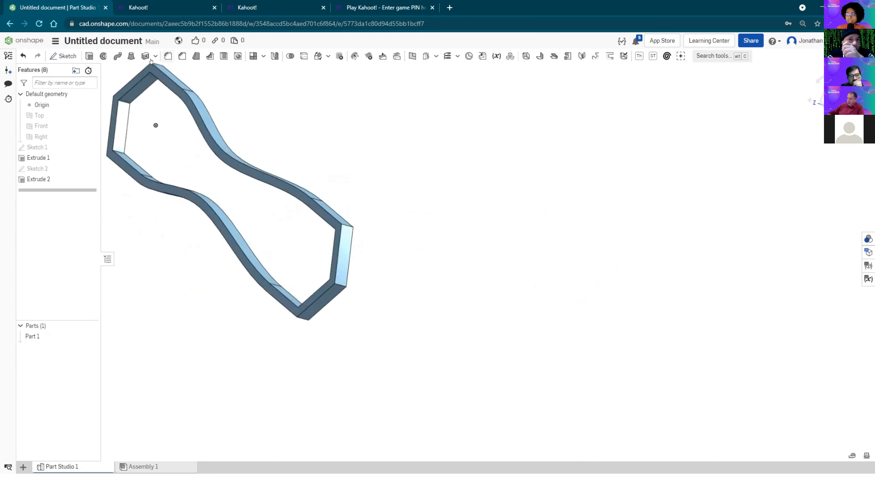
{"action": "left_click", "coordinate": [168, 56]}
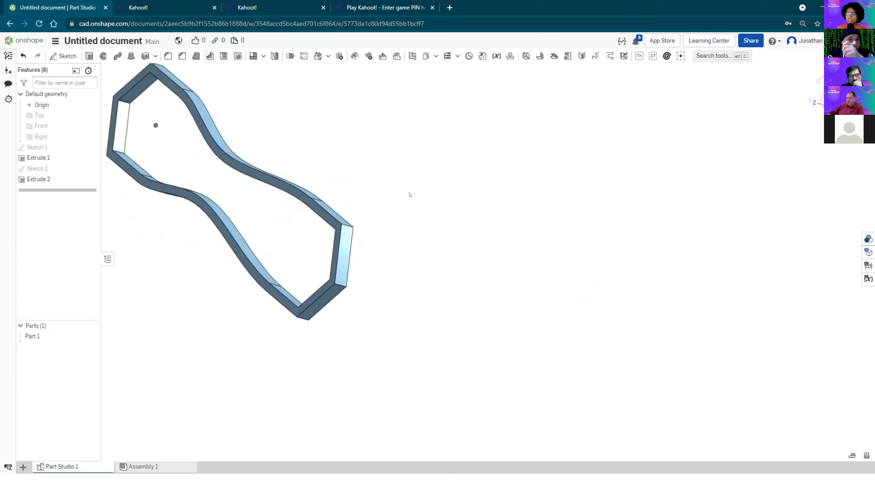
{"action": "scroll", "coordinate": [346, 223], "scroll_direction": "up", "scroll_amount": 2}
{"action": "left_click", "coordinate": [345, 225]}
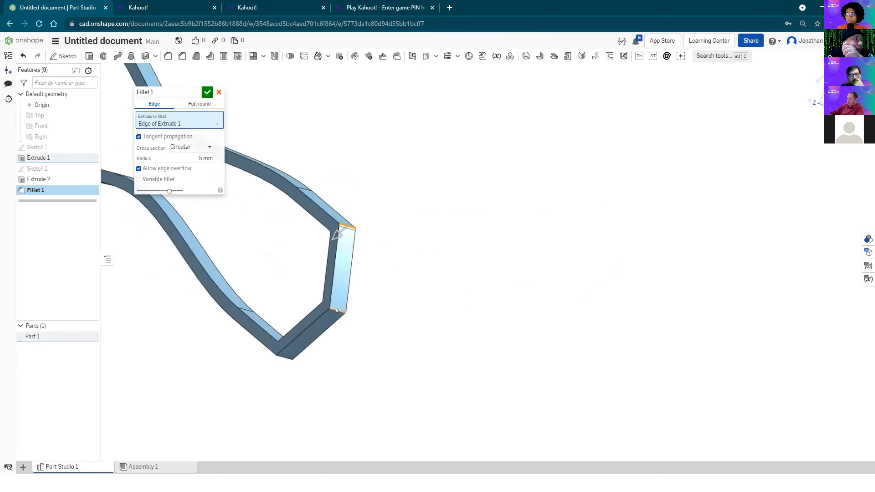
{"action": "left_click", "coordinate": [344, 228]}
{"action": "right_click_drag", "start_coordinate": [382, 236], "coordinate": [429, 228]}
{"action": "scroll", "coordinate": [371, 192], "scroll_direction": "up", "scroll_amount": 3}
{"action": "left_click", "coordinate": [370, 192]}
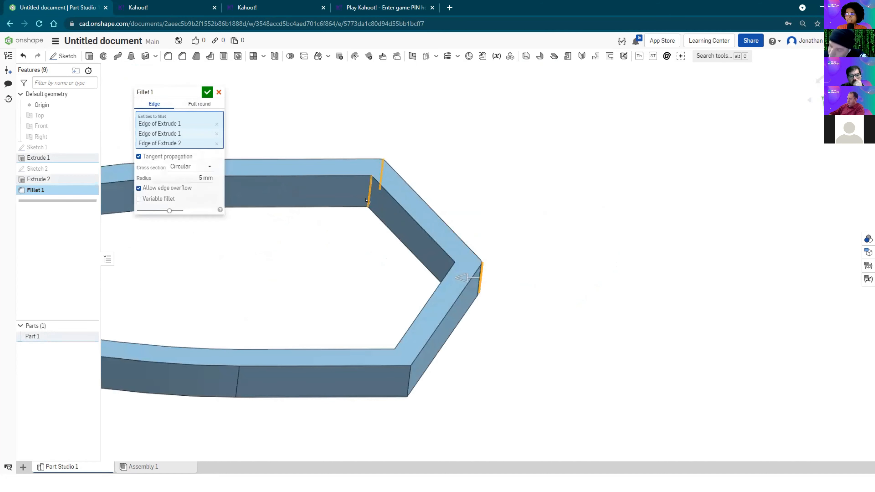
{"action": "scroll", "coordinate": [347, 248], "scroll_direction": "down", "scroll_amount": 3}
{"action": "left_click", "coordinate": [202, 177]}
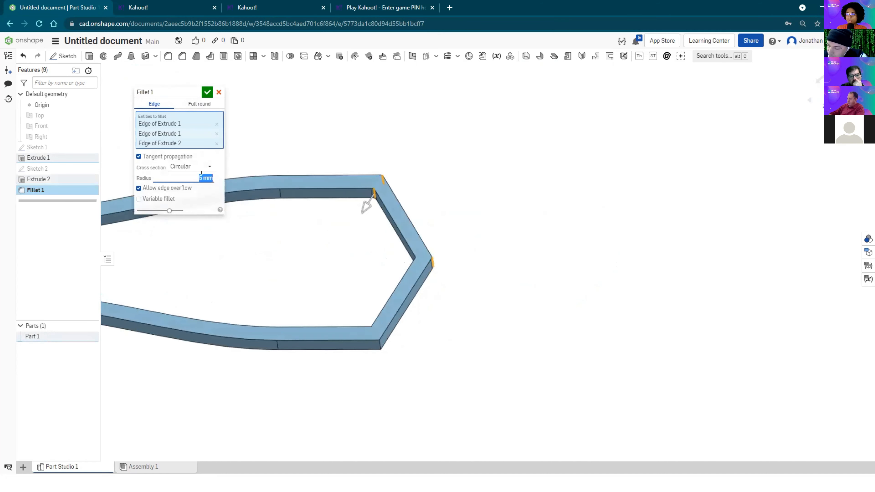
{"action": "type", "text": "10"}
{"action": "key", "text": "Return"}
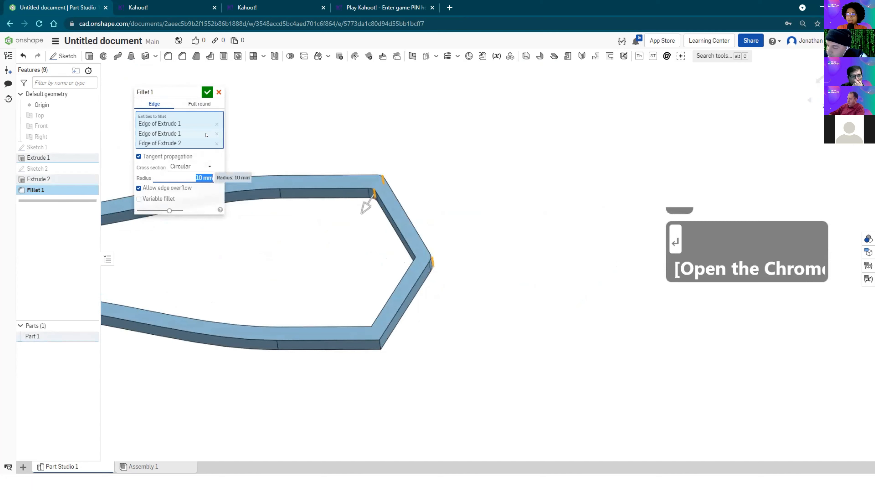
{"action": "left_click", "coordinate": [207, 92]}
Step: Delete the corner fillet feature from the part
{"action": "scroll", "coordinate": [455, 195], "scroll_direction": "down", "scroll_amount": 3}
{"action": "mouse_move", "coordinate": [455, 195]}
{"action": "right_mouse_down"}
{"action": "mouse_move", "coordinate": [453, 207]}
{"action": "mouse_move", "coordinate": [441, 193]}
{"action": "right_mouse_up"}
{"action": "middle_click_drag", "start_coordinate": [444, 192], "coordinate": [460, 184]}
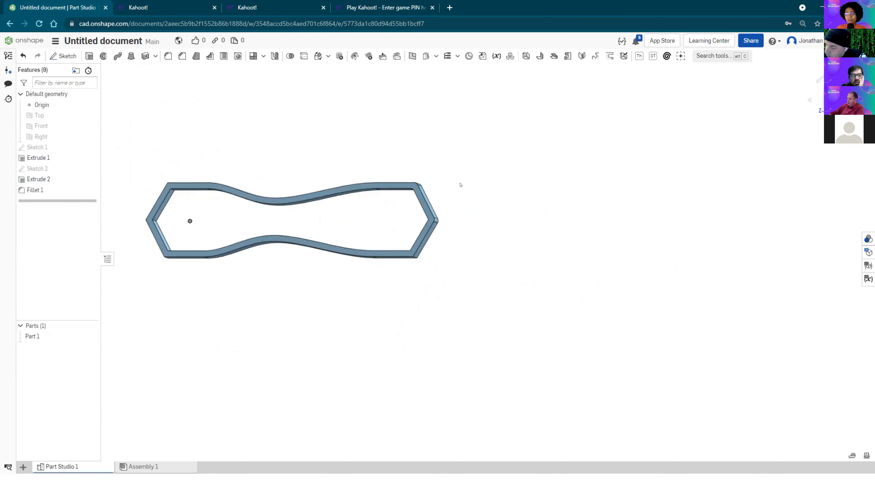
{"action": "scroll", "coordinate": [323, 209], "scroll_direction": "up", "scroll_amount": 2}
{"action": "right_click_drag", "start_coordinate": [354, 231], "coordinate": [382, 215]}
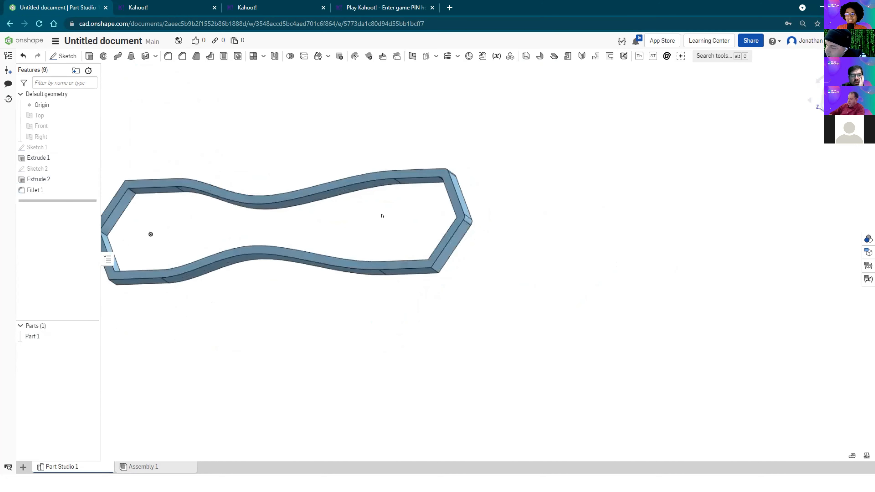
{"action": "middle_click_drag", "start_coordinate": [382, 216], "coordinate": [455, 222]}
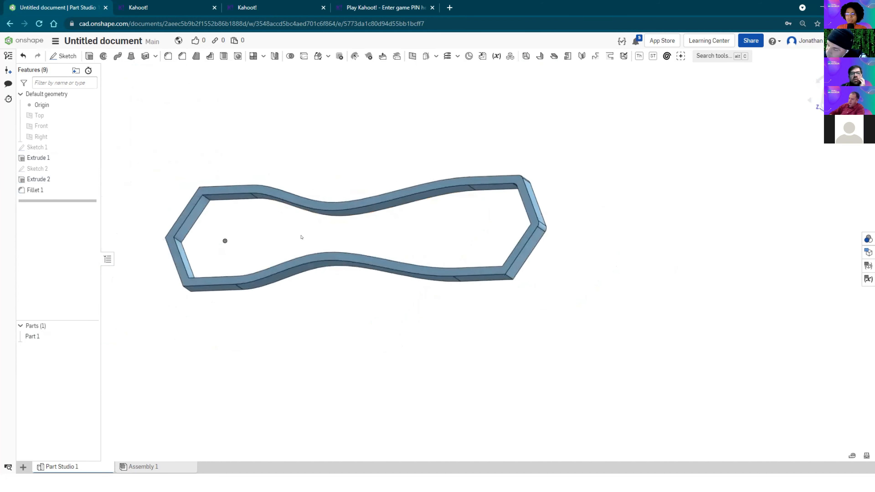
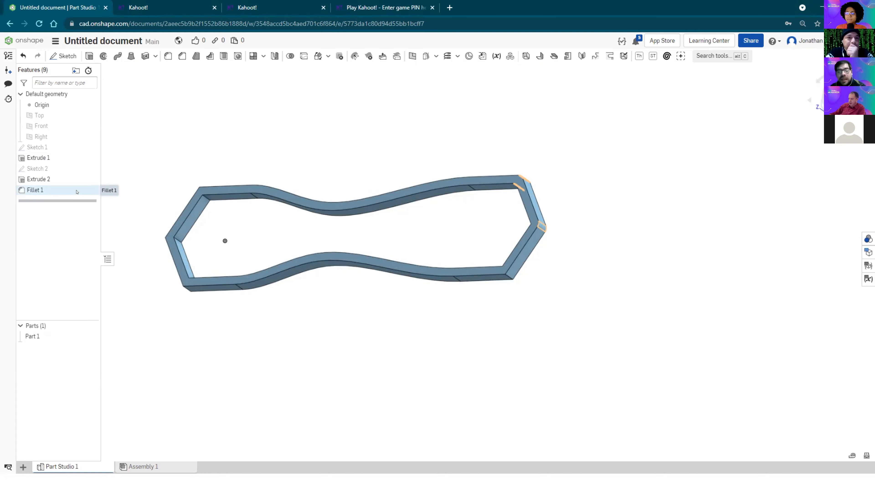
{"action": "right_click", "coordinate": [76, 193]}
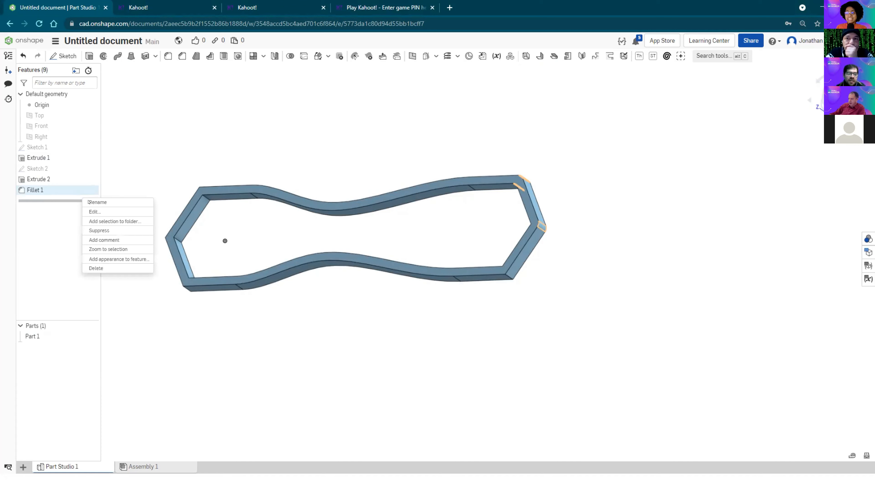
{"action": "left_click", "coordinate": [106, 268]}
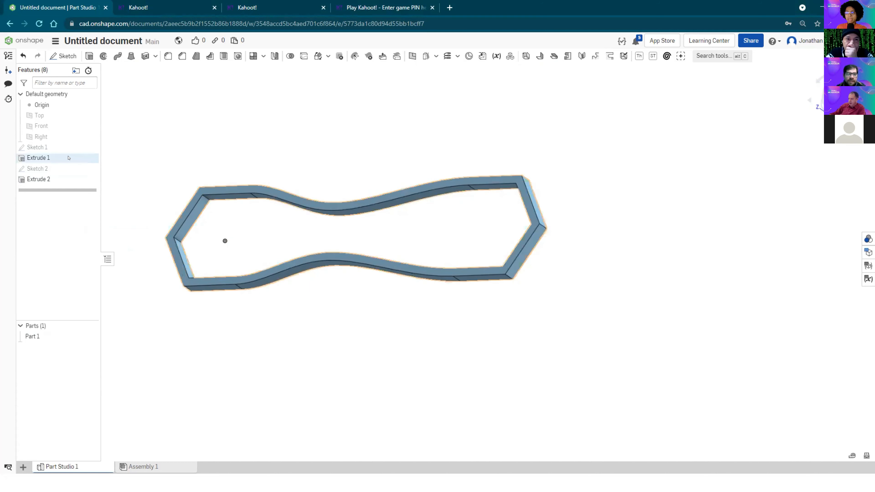
Step: Show Sketch 1 and suppress the cut feature Extrude 2
{"action": "left_click", "coordinate": [90, 147]}
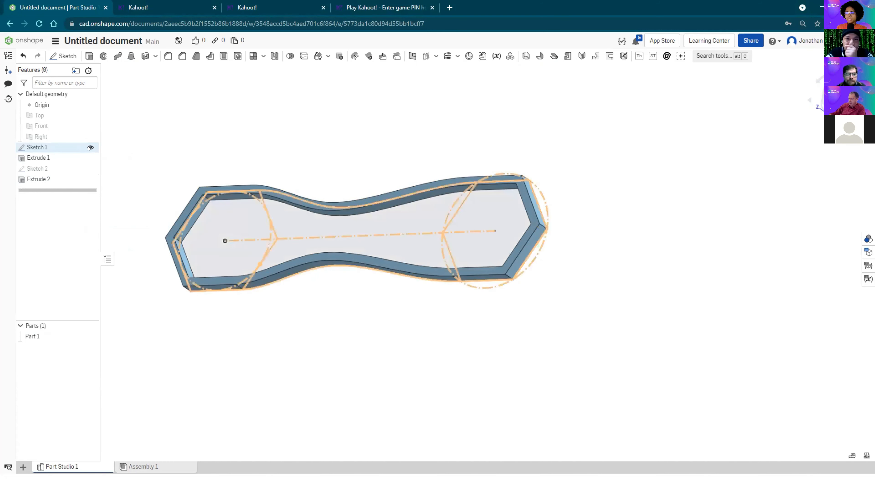
{"action": "right_click", "coordinate": [45, 179]}
{"action": "left_click", "coordinate": [69, 243]}
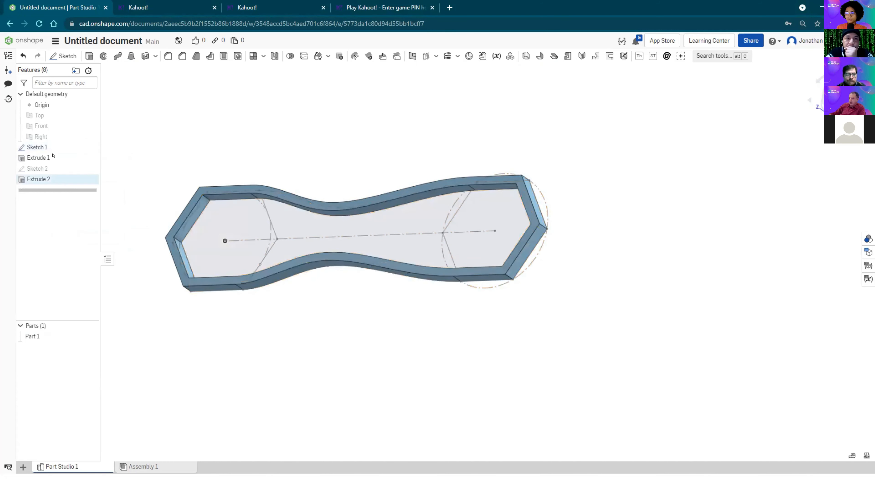
Step: Suppress Extrude 1 to expose the base sketch alone, and unsuppress it again
{"action": "right_click", "coordinate": [53, 158]}
{"action": "left_click", "coordinate": [69, 220]}
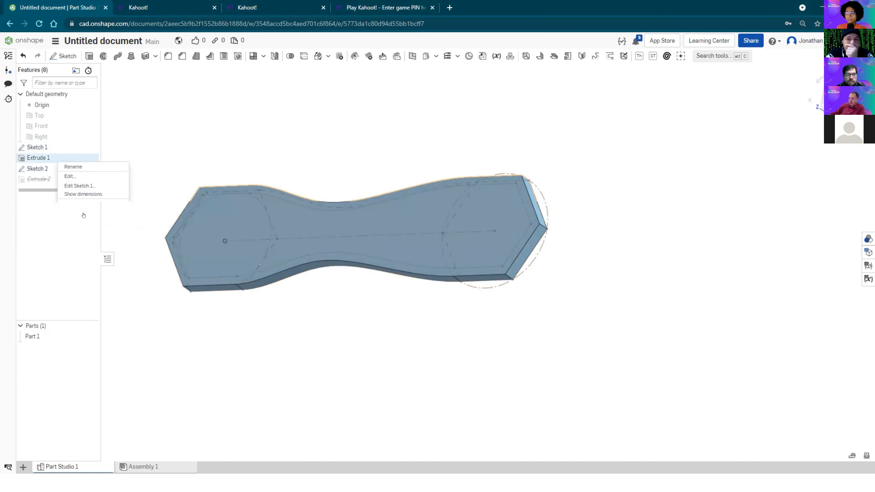
{"action": "mouse_move", "coordinate": [401, 162]}
{"action": "right_mouse_down"}
{"action": "mouse_move", "coordinate": [410, 179]}
{"action": "mouse_move", "coordinate": [388, 172]}
{"action": "right_mouse_up"}
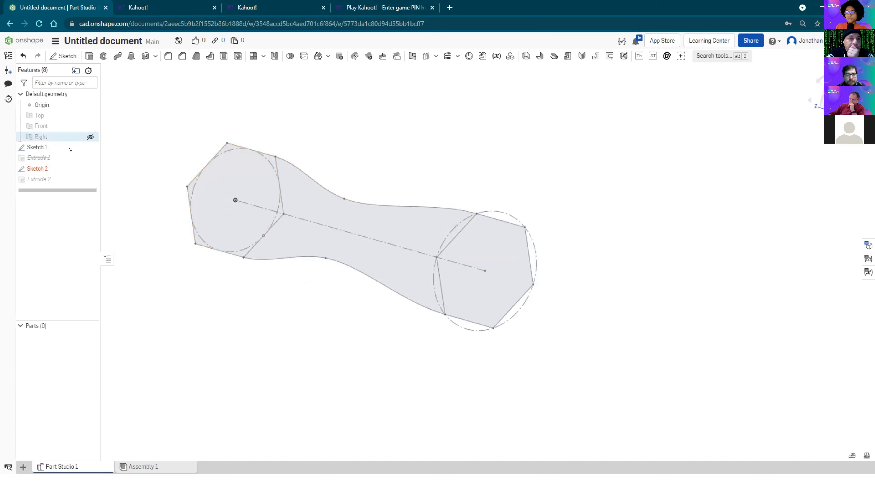
{"action": "right_click", "coordinate": [73, 160]}
{"action": "left_click", "coordinate": [85, 186]}
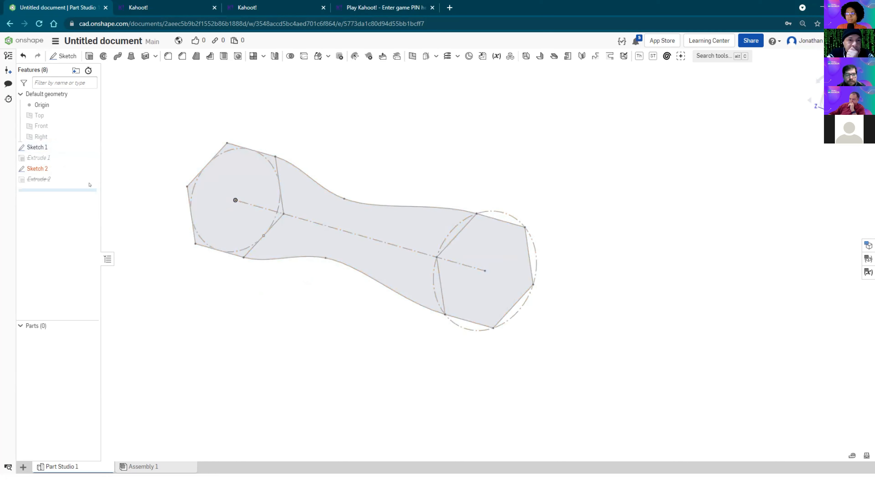
{"action": "right_click_drag", "start_coordinate": [417, 173], "coordinate": [416, 180]}
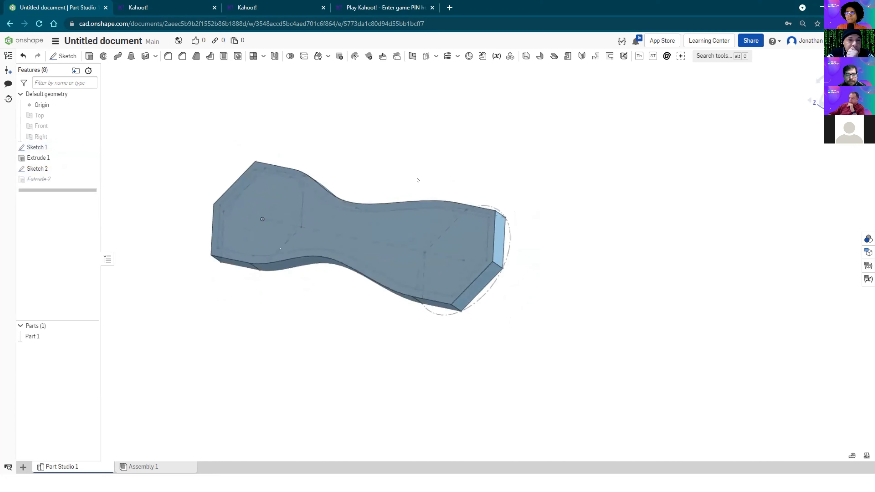
{"action": "right_click", "coordinate": [68, 160]}
{"action": "left_click", "coordinate": [78, 176]}
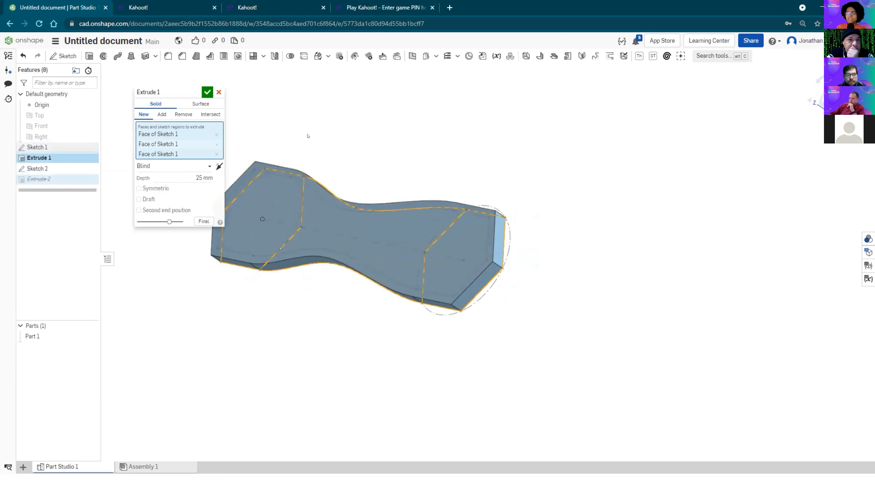
{"action": "left_click", "coordinate": [219, 92]}
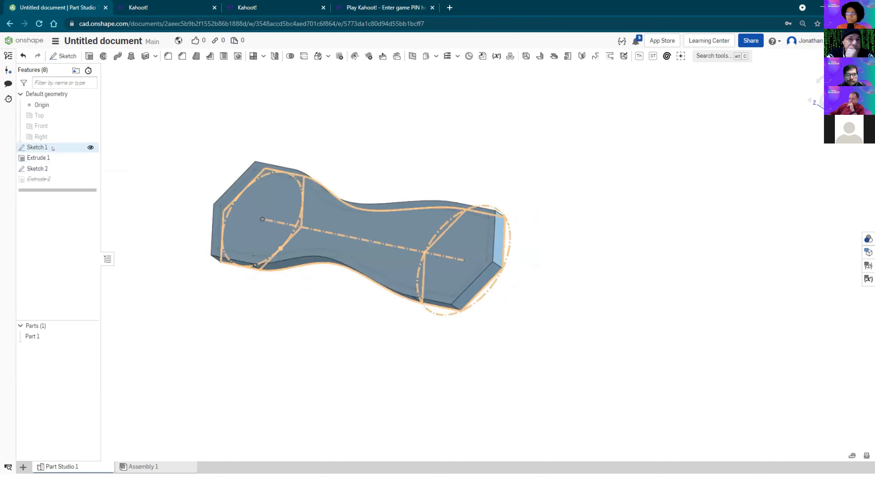
Step: Open Sketch 1 for editing and view it normal to the sketch plane
{"action": "right_click", "coordinate": [58, 148]}
{"action": "left_click", "coordinate": [69, 167]}
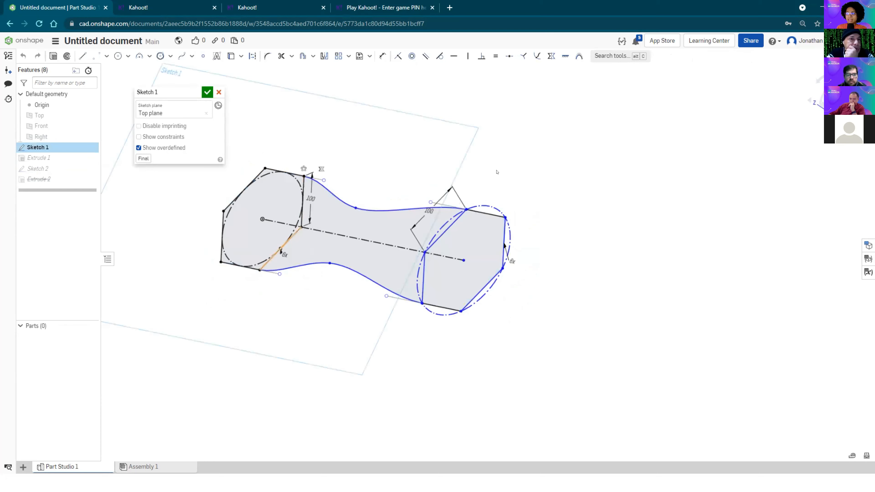
{"action": "key", "text": "n"}
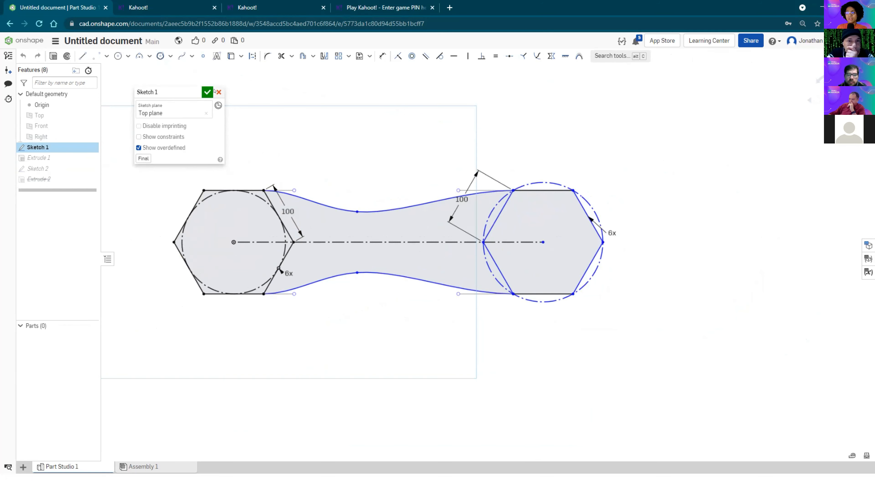
Step: Finish editing Sketch 1 and inspect the extruded two-hexagon body from an angle
{"action": "left_click", "coordinate": [207, 92]}
{"action": "right_click_drag", "start_coordinate": [209, 138], "coordinate": [197, 133]}
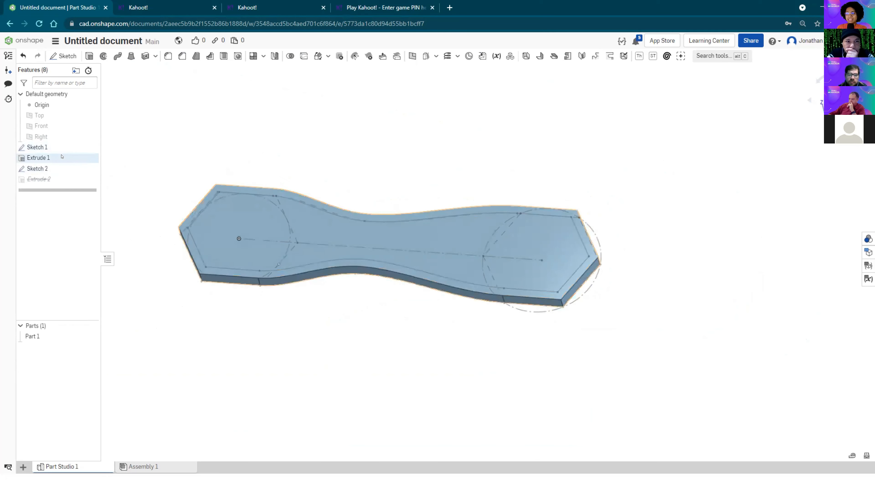
{"action": "right_click_drag", "start_coordinate": [273, 129], "coordinate": [271, 126]}
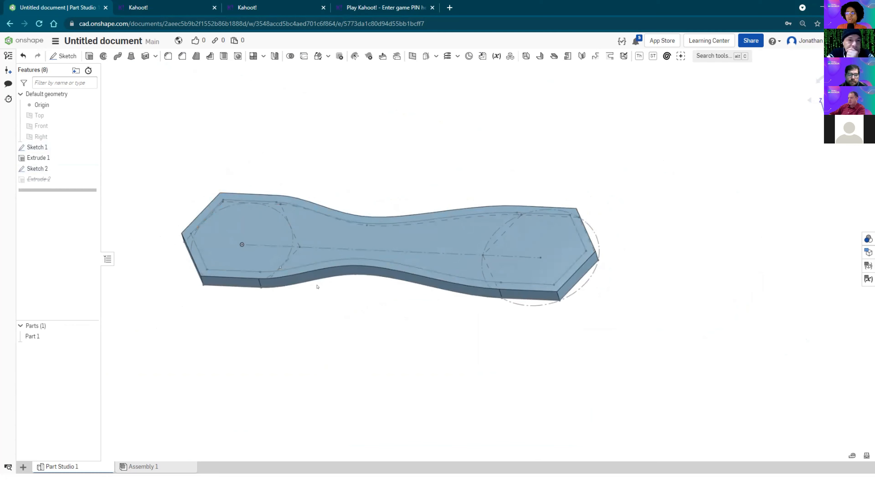
{"action": "mouse_move", "coordinate": [244, 318]}
{"action": "right_mouse_down"}
{"action": "mouse_move", "coordinate": [242, 294]}
{"action": "mouse_move", "coordinate": [242, 363]}
{"action": "mouse_move", "coordinate": [242, 331]}
{"action": "right_mouse_up"}
{"action": "middle_click_drag", "start_coordinate": [309, 121], "coordinate": [296, 128]}
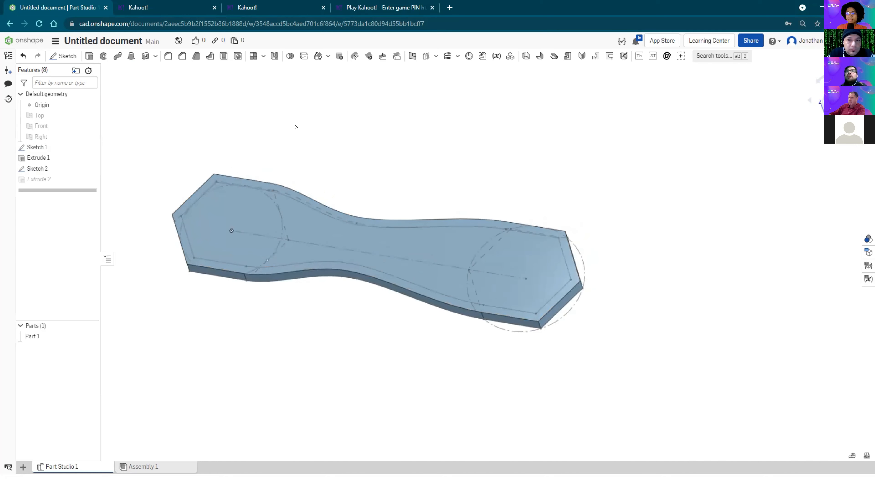
Step: Delete Extrude 2, Sketch 2, Extrude 1 and Sketch 1 to empty the part studio
{"action": "right_click", "coordinate": [63, 183]}
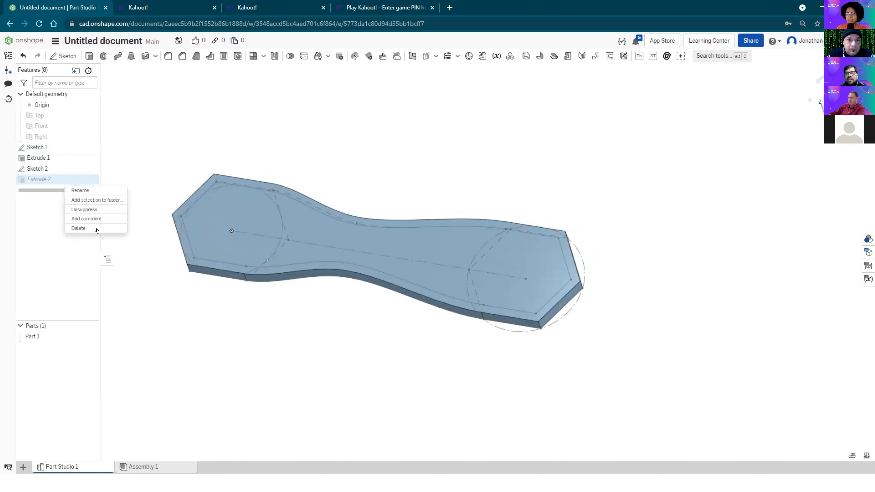
{"action": "left_click", "coordinate": [97, 229]}
{"action": "right_click", "coordinate": [53, 170]}
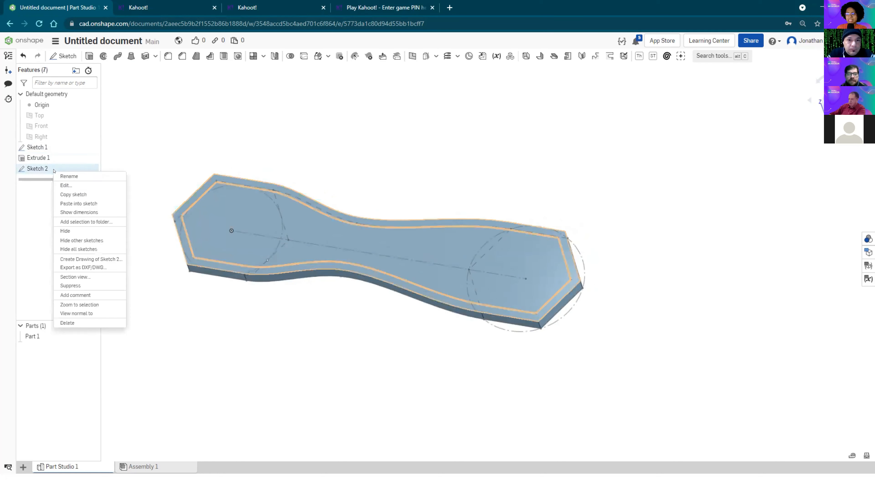
{"action": "left_click", "coordinate": [69, 323]}
{"action": "right_click", "coordinate": [57, 157]}
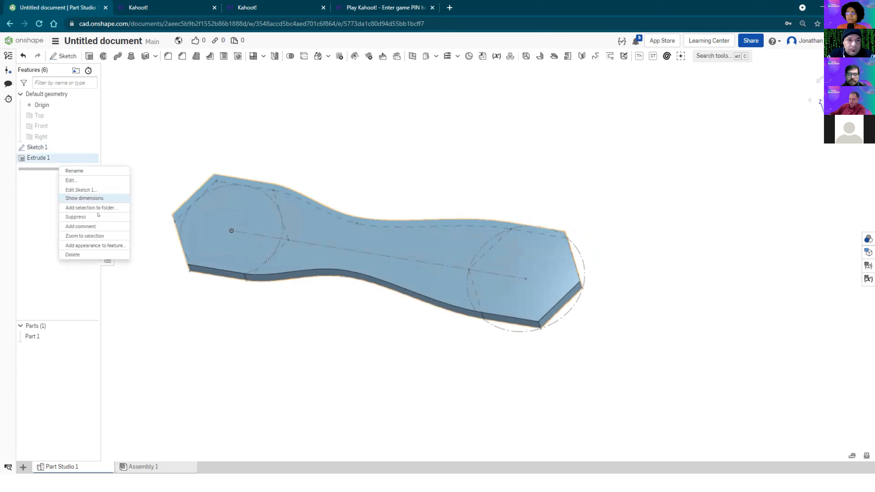
{"action": "left_click", "coordinate": [74, 255]}
{"action": "scroll", "coordinate": [205, 148], "scroll_direction": "down", "scroll_amount": 1}
{"action": "right_click", "coordinate": [76, 148]}
{"action": "left_click", "coordinate": [89, 286]}
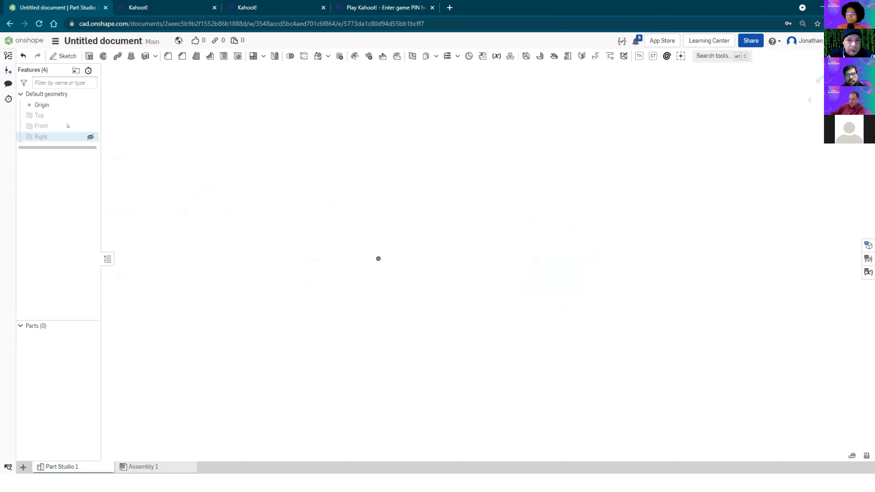
Step: Sketch an inscribed three-sided polygon centred on the origin in a new Top plane sketch and accept it
{"action": "right_click", "coordinate": [54, 117]}
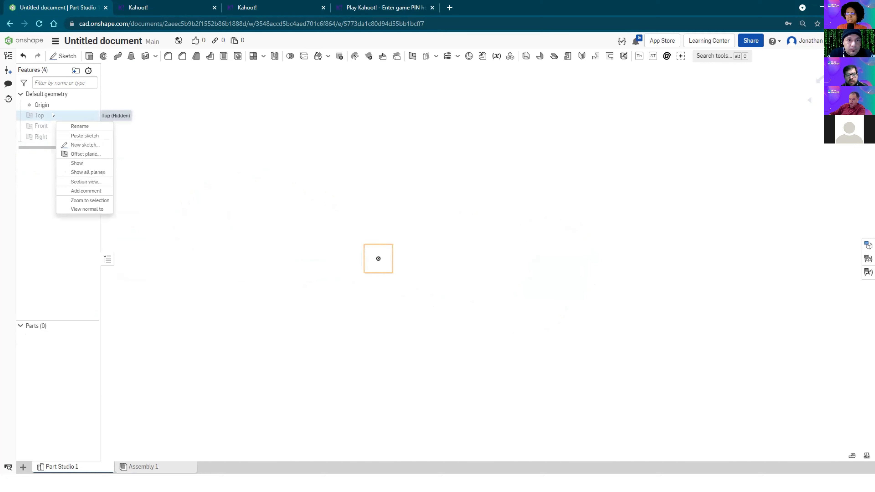
{"action": "left_click", "coordinate": [84, 144]}
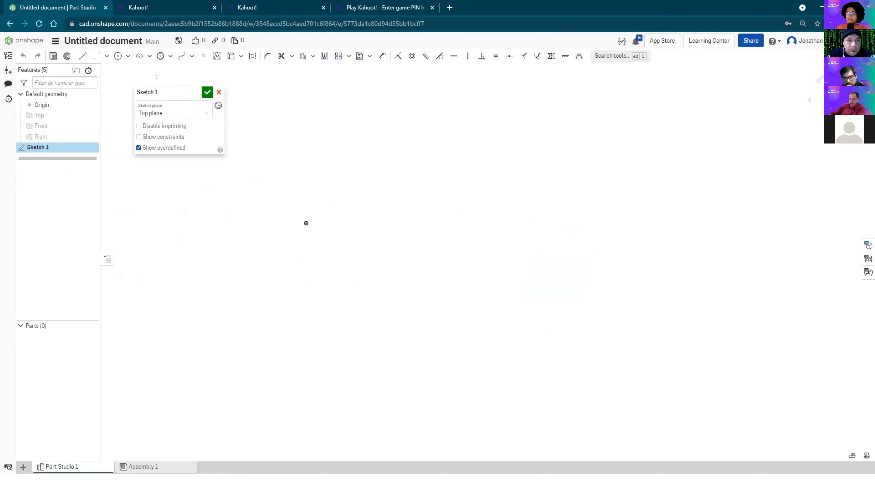
{"action": "left_click", "coordinate": [303, 220]}
{"action": "left_click", "coordinate": [366, 255]}
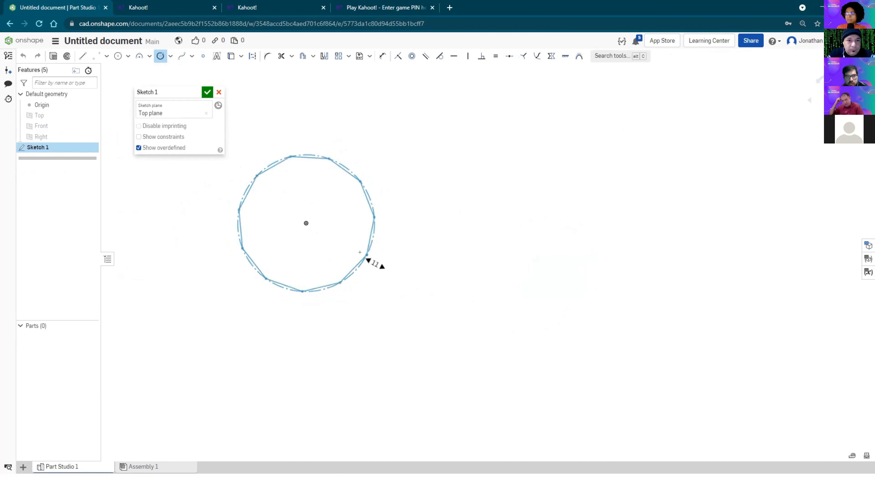
{"action": "left_click", "coordinate": [344, 242]}
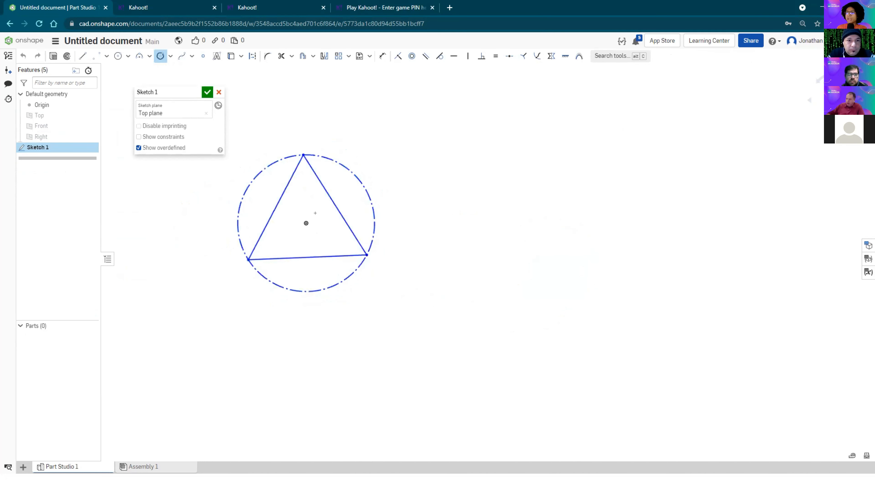
{"action": "left_click", "coordinate": [207, 92]}
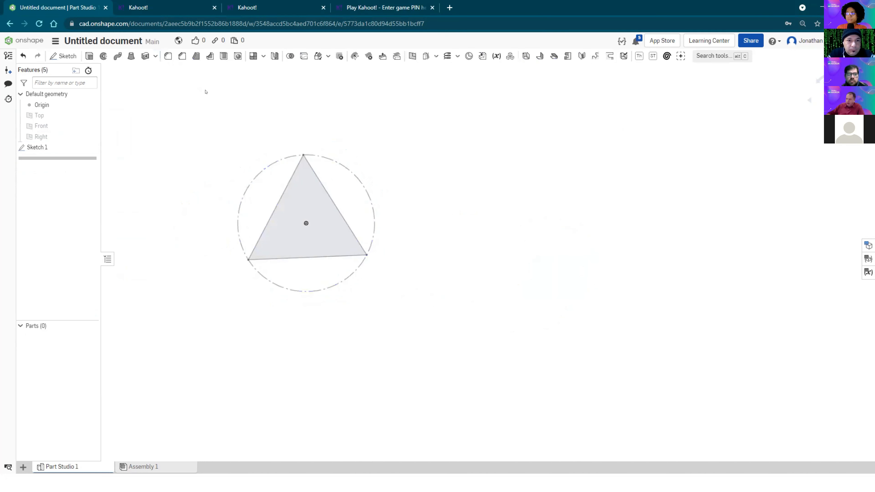
Step: Extrude the triangle as a new blind solid, adjusting its depth freehand in the view
{"action": "left_click", "coordinate": [87, 55]}
{"action": "right_click_drag", "start_coordinate": [412, 166], "coordinate": [357, 165]}
{"action": "scroll", "coordinate": [362, 191], "scroll_direction": "up", "scroll_amount": 3}
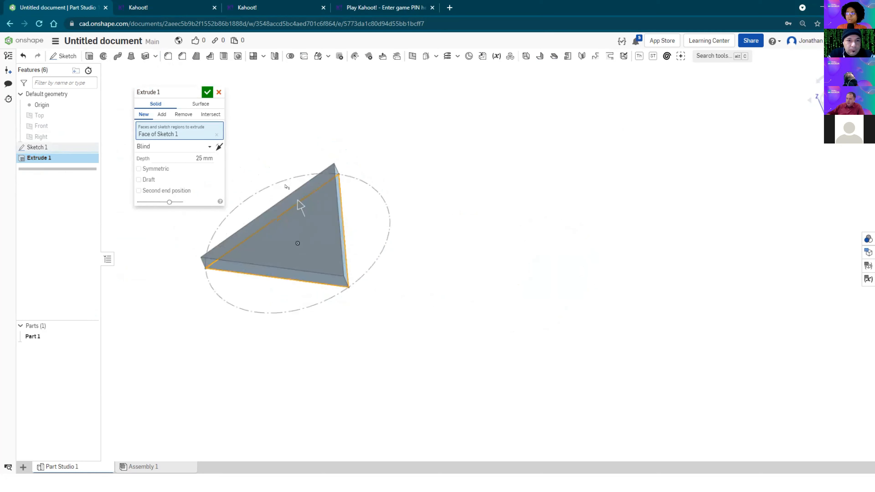
{"action": "left_click_drag", "start_coordinate": [295, 203], "coordinate": [290, 186]}
{"action": "left_click", "coordinate": [207, 91]}
{"action": "right_click_drag", "start_coordinate": [404, 205], "coordinate": [402, 230]}
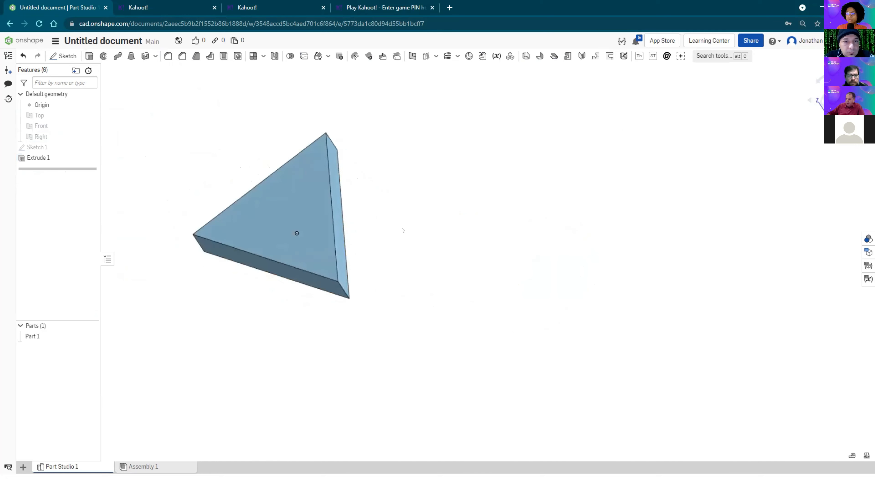
Step: Add three circles inside the triangle in Sketch 1, about 24 mm in diameter near the apex and about 37 mm near the lower-right corner
{"action": "scroll", "coordinate": [191, 172], "scroll_direction": "up", "scroll_amount": 3}
{"action": "right_click_drag", "start_coordinate": [185, 148], "coordinate": [193, 178]}
{"action": "scroll", "coordinate": [193, 178], "scroll_direction": "down", "scroll_amount": 2}
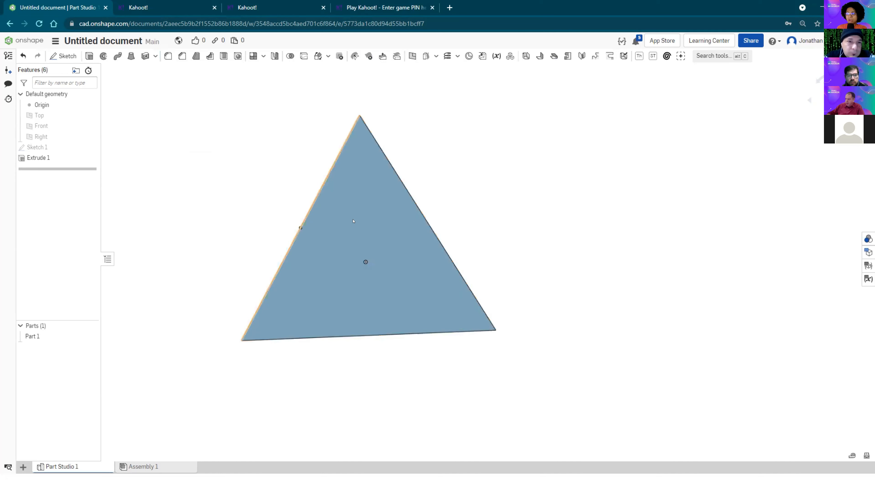
{"action": "right_click", "coordinate": [60, 148]}
{"action": "left_click", "coordinate": [75, 170]}
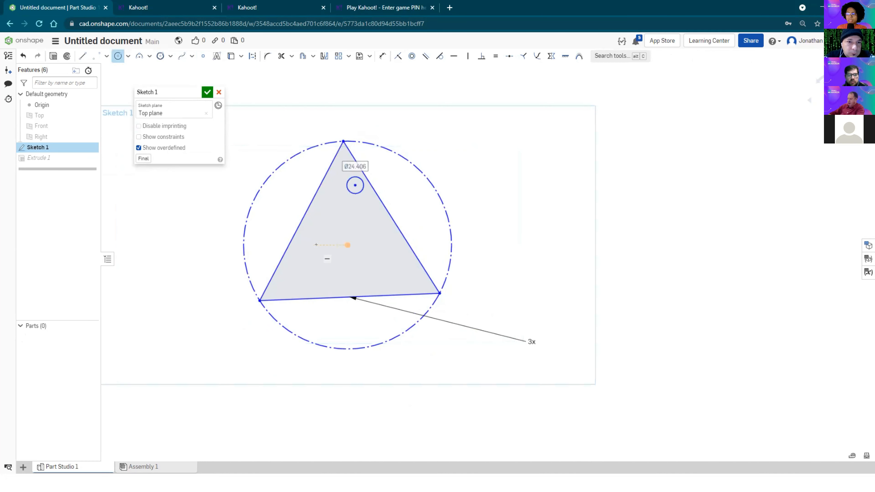
{"action": "left_click", "coordinate": [323, 251]}
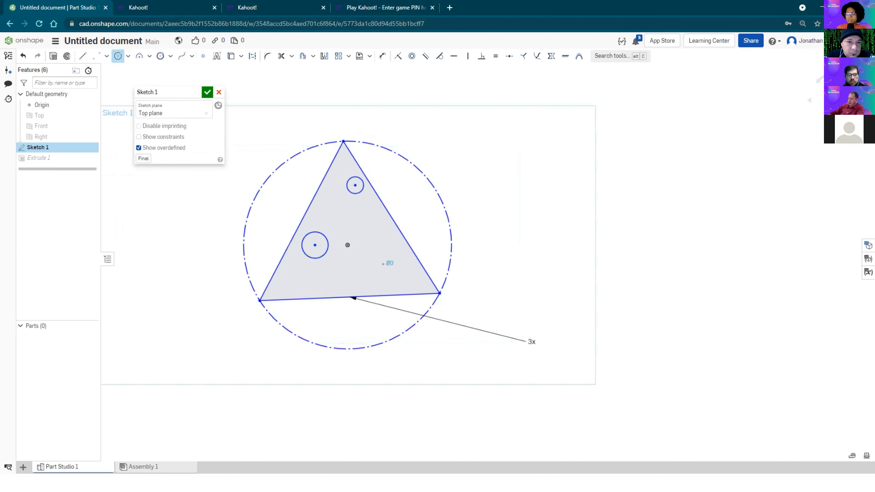
{"action": "left_click", "coordinate": [396, 266]}
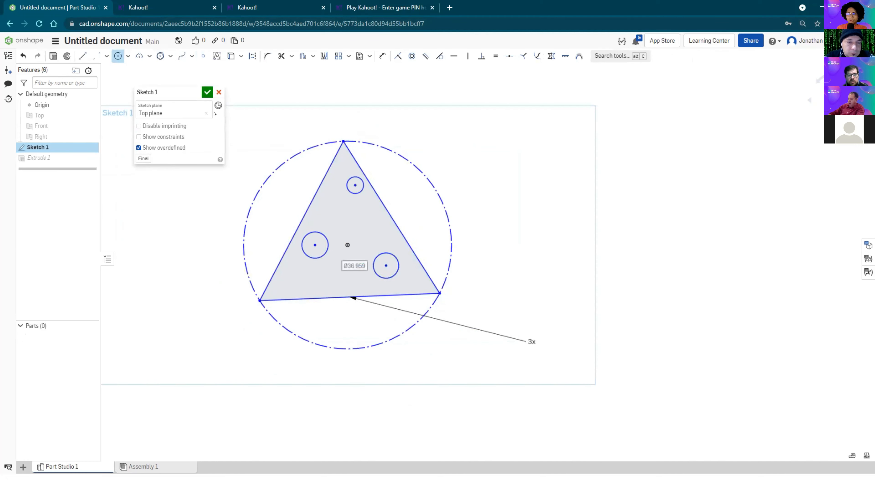
{"action": "left_click", "coordinate": [207, 92]}
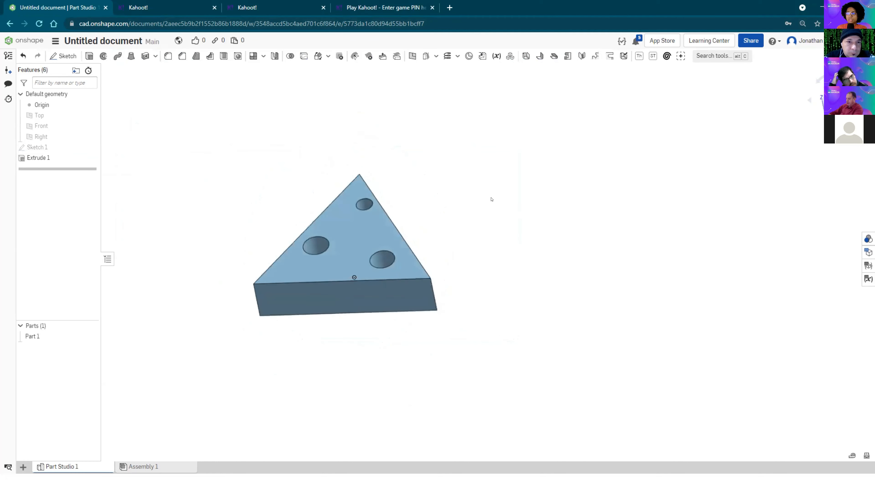
{"action": "right_click_drag", "start_coordinate": [477, 219], "coordinate": [477, 228]}
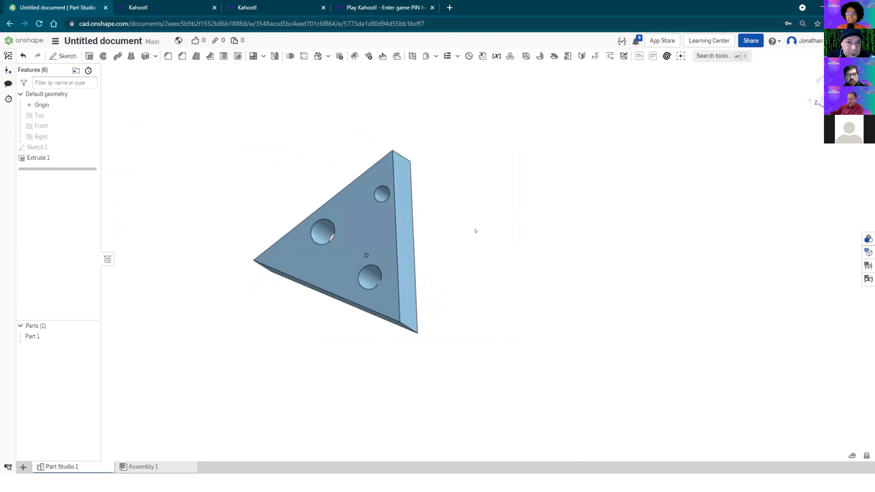
Step: Delete all three circles from Sketch 1 and accept the edited sketch
{"action": "right_click", "coordinate": [67, 148]}
{"action": "right_click", "coordinate": [63, 149]}
{"action": "left_click", "coordinate": [79, 167]}
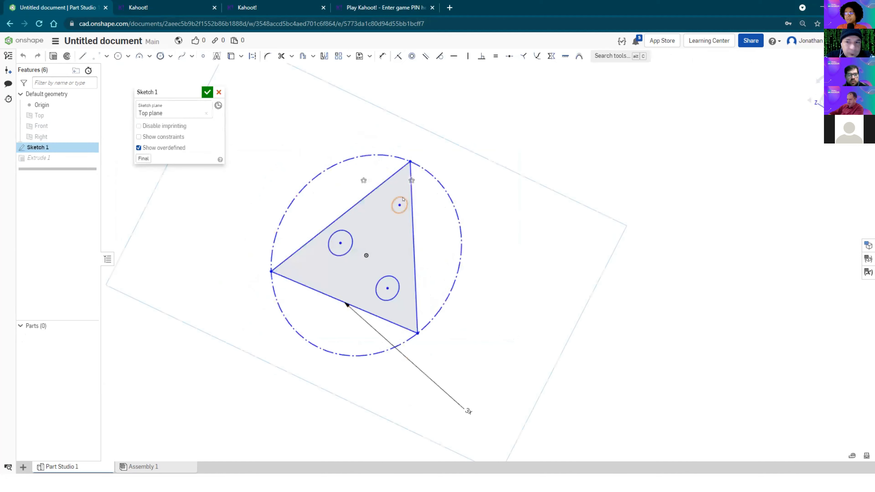
{"action": "key", "text": "Delete"}
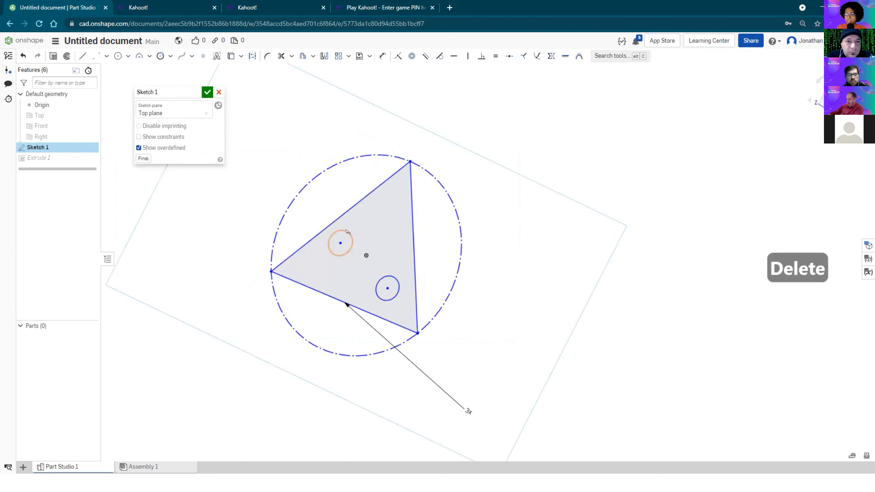
{"action": "key", "text": "Delete"}
{"action": "left_click", "coordinate": [387, 283]}
{"action": "key", "text": "Delete"}
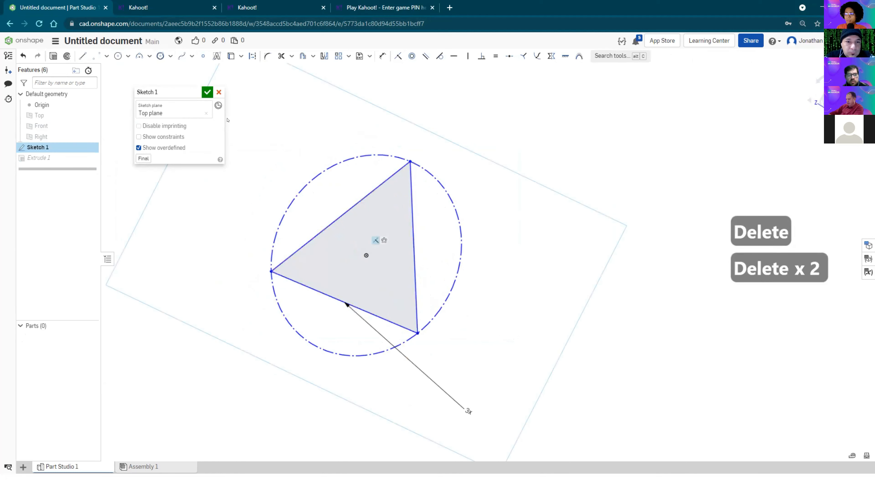
{"action": "left_click", "coordinate": [207, 92]}
{"action": "mouse_move", "coordinate": [440, 207]}
{"action": "right_mouse_down"}
{"action": "mouse_move", "coordinate": [447, 162]}
{"action": "mouse_move", "coordinate": [445, 199]}
{"action": "mouse_move", "coordinate": [480, 158]}
{"action": "mouse_move", "coordinate": [511, 162]}
{"action": "mouse_move", "coordinate": [431, 171]}
{"action": "mouse_move", "coordinate": [438, 180]}
{"action": "mouse_move", "coordinate": [427, 187]}
{"action": "right_mouse_up"}
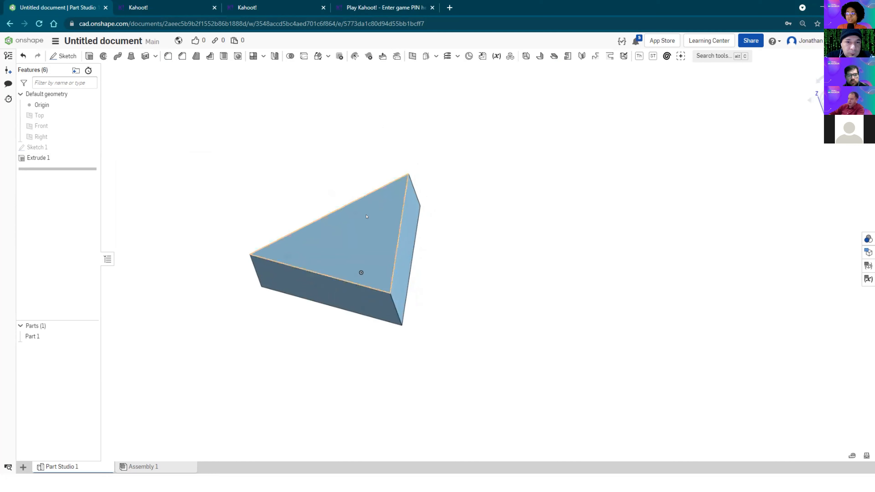
Step: Start a sketch on the triangular block's top face and draw one circle near each of its three corners
{"action": "right_click", "coordinate": [359, 221]}
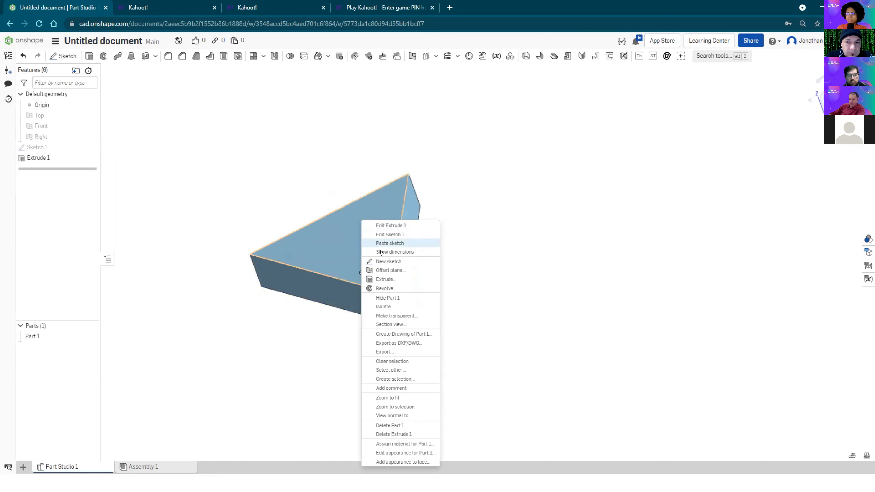
{"action": "left_click", "coordinate": [381, 260]}
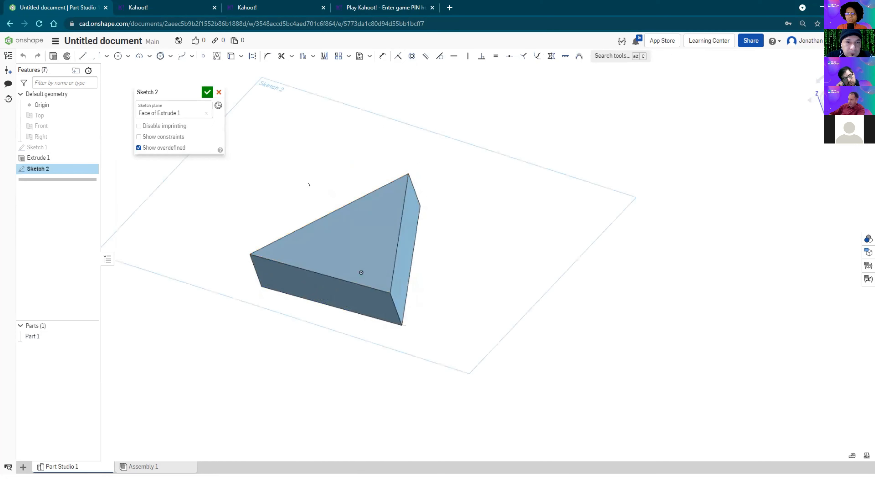
{"action": "key", "text": "n"}
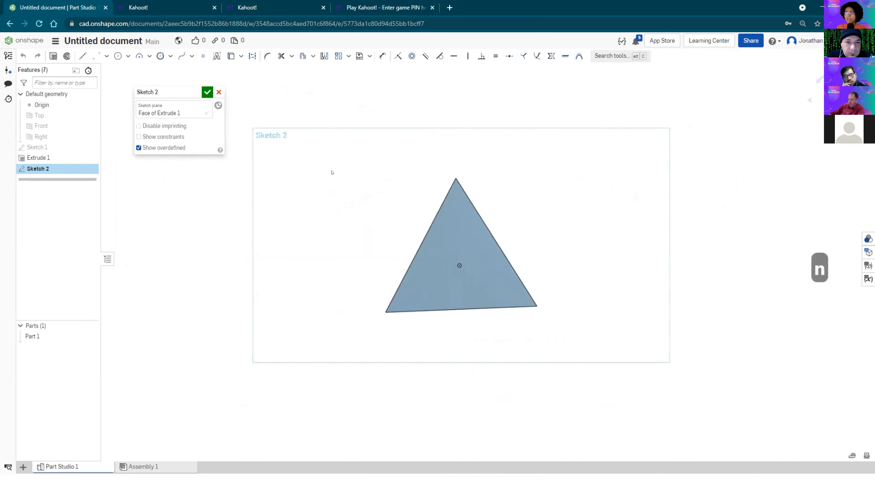
{"action": "left_click", "coordinate": [116, 55]}
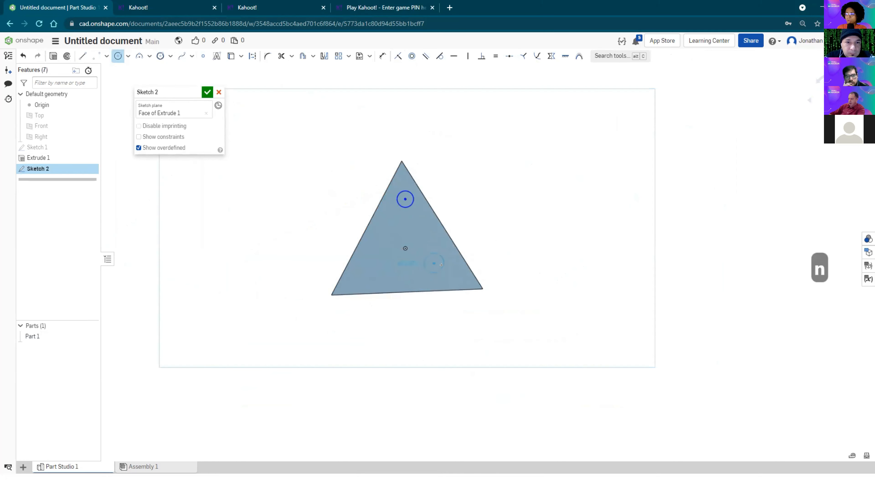
{"action": "left_click", "coordinate": [433, 263]}
{"action": "left_click", "coordinate": [420, 263]}
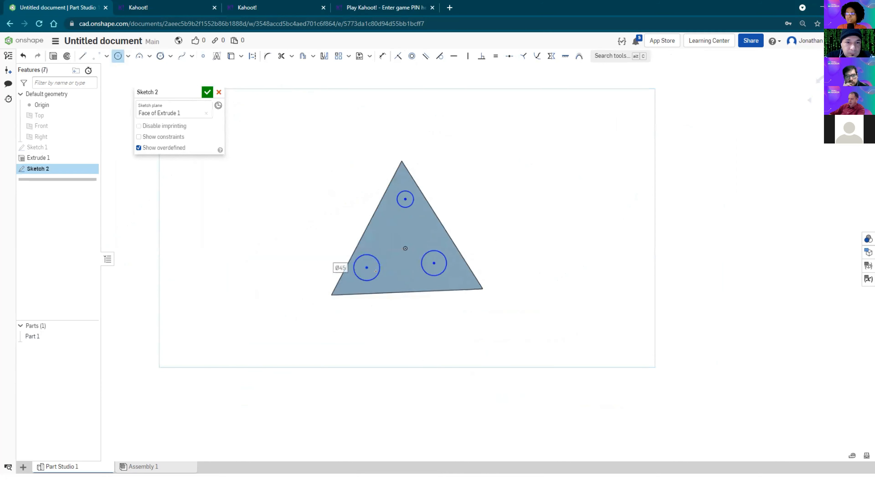
{"action": "right_click_drag", "start_coordinate": [413, 318], "coordinate": [381, 285]}
{"action": "mouse_move", "coordinate": [469, 230]}
{"action": "right_mouse_down"}
{"action": "mouse_move", "coordinate": [446, 246]}
{"action": "mouse_move", "coordinate": [449, 191]}
{"action": "mouse_move", "coordinate": [430, 216]}
{"action": "right_mouse_up"}
{"action": "scroll", "coordinate": [447, 227], "scroll_direction": "up", "scroll_amount": 3}
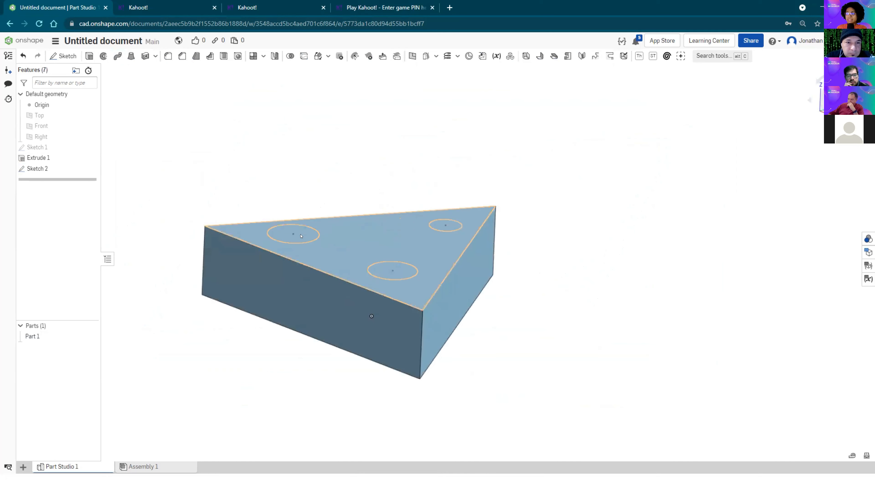
Step: Set up a solid Remove extrude using the three circular sketch regions on the top face
{"action": "scroll", "coordinate": [526, 249], "scroll_direction": "down", "scroll_amount": 1}
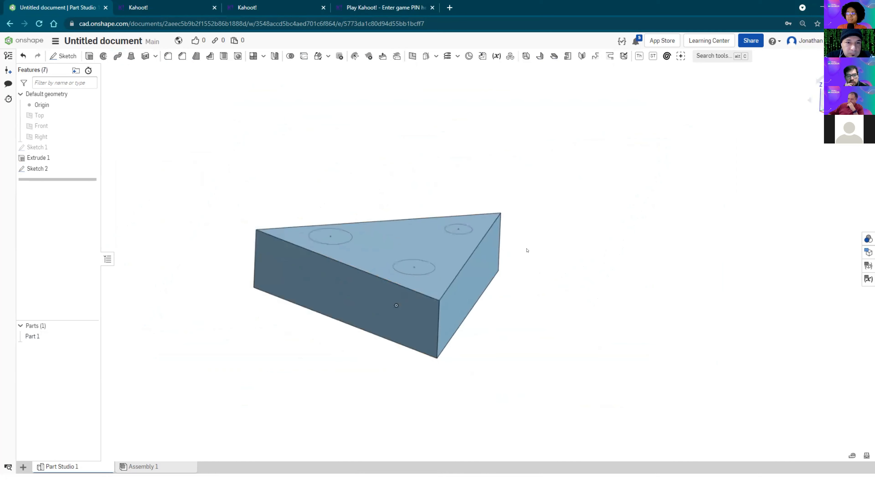
{"action": "right_click_drag", "start_coordinate": [526, 250], "coordinate": [521, 256]}
{"action": "middle_click_drag", "start_coordinate": [521, 257], "coordinate": [472, 248]}
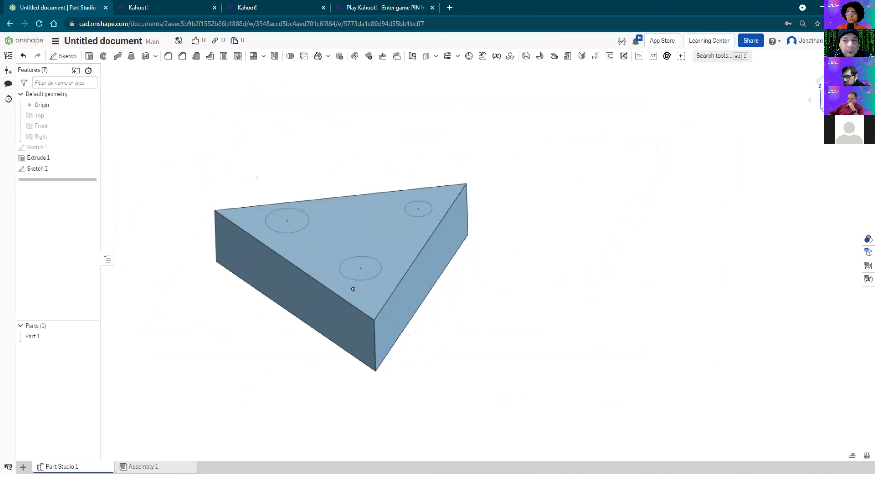
{"action": "left_click", "coordinate": [86, 55]}
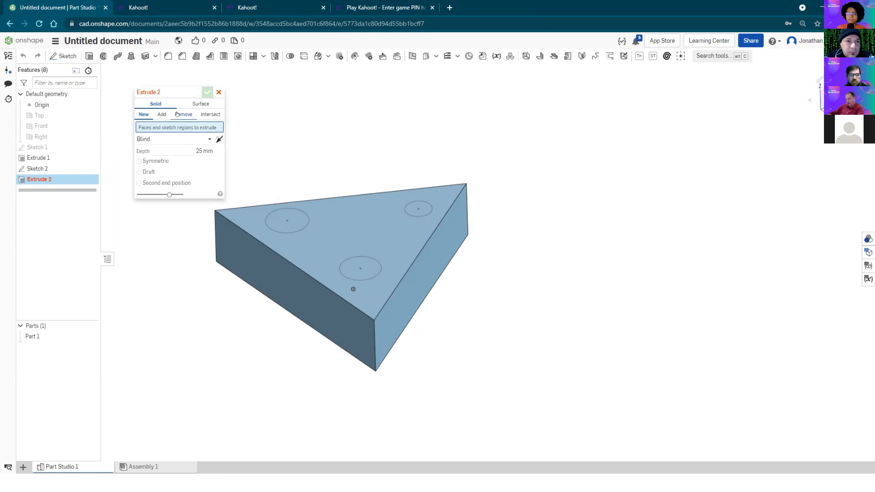
{"action": "left_click", "coordinate": [177, 114]}
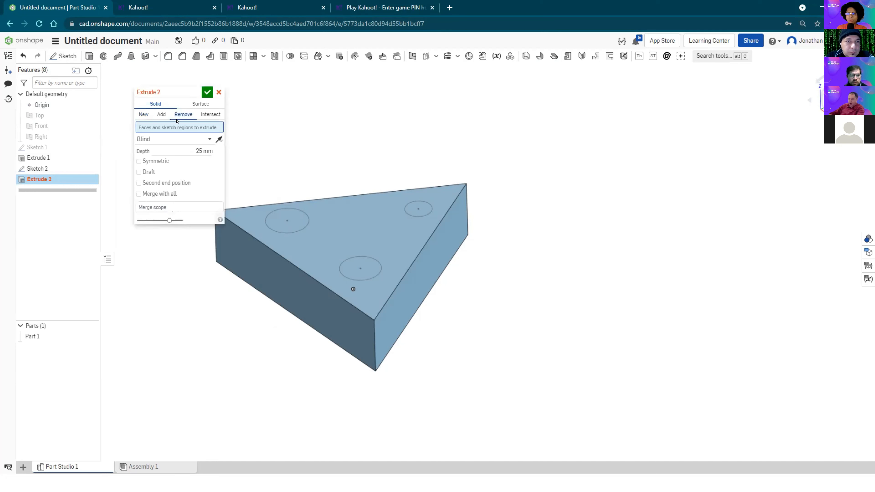
{"action": "left_click", "coordinate": [295, 215]}
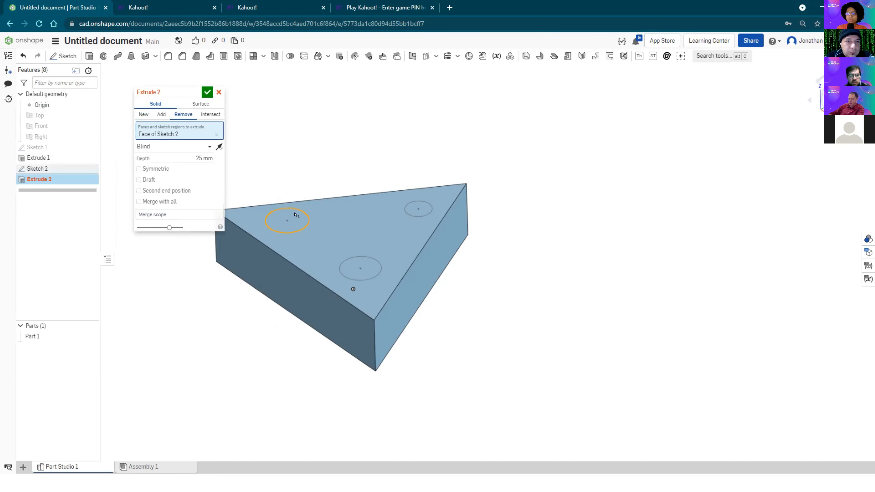
{"action": "left_click", "coordinate": [354, 259]}
{"action": "left_click", "coordinate": [418, 210]}
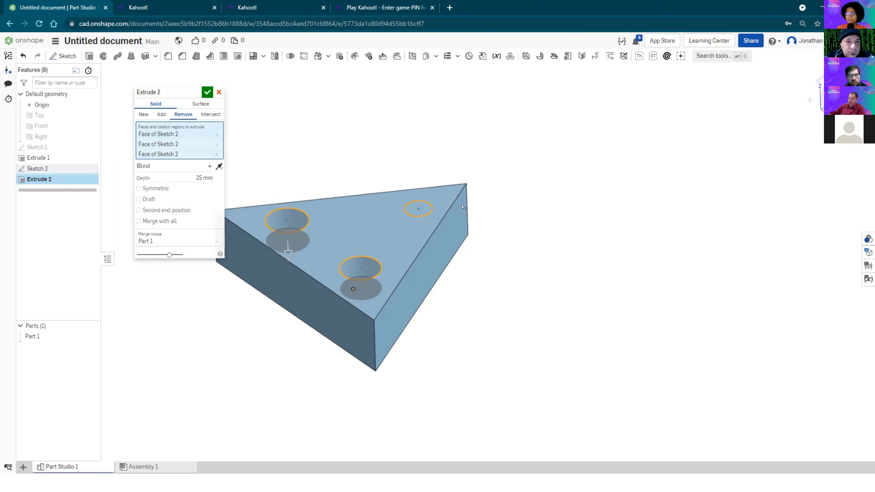
Step: Set the blind cut depth to 100 mm and accept the extrude to make the three holes
{"action": "right_click_drag", "start_coordinate": [485, 251], "coordinate": [492, 217]}
{"action": "middle_click_drag", "start_coordinate": [490, 217], "coordinate": [476, 204]}
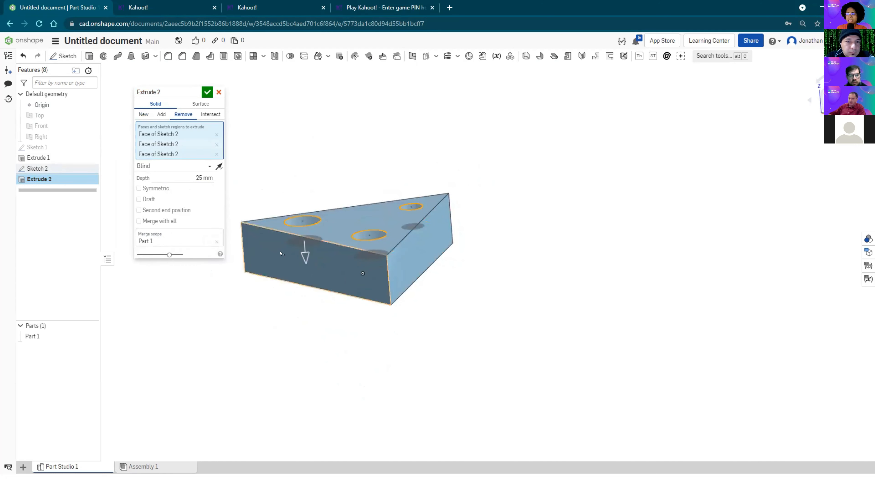
{"action": "mouse_move", "coordinate": [288, 265]}
{"action": "right_mouse_down"}
{"action": "mouse_move", "coordinate": [292, 229]}
{"action": "mouse_move", "coordinate": [299, 273]}
{"action": "right_mouse_up"}
{"action": "right_click_drag", "start_coordinate": [341, 233], "coordinate": [301, 246]}
{"action": "left_click", "coordinate": [207, 178]}
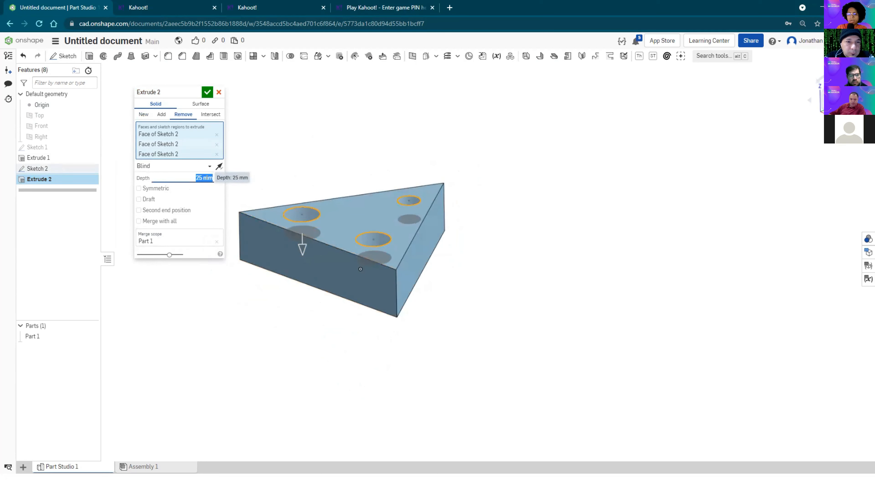
{"action": "type", "text": "100"}
{"action": "key", "text": "Return"}
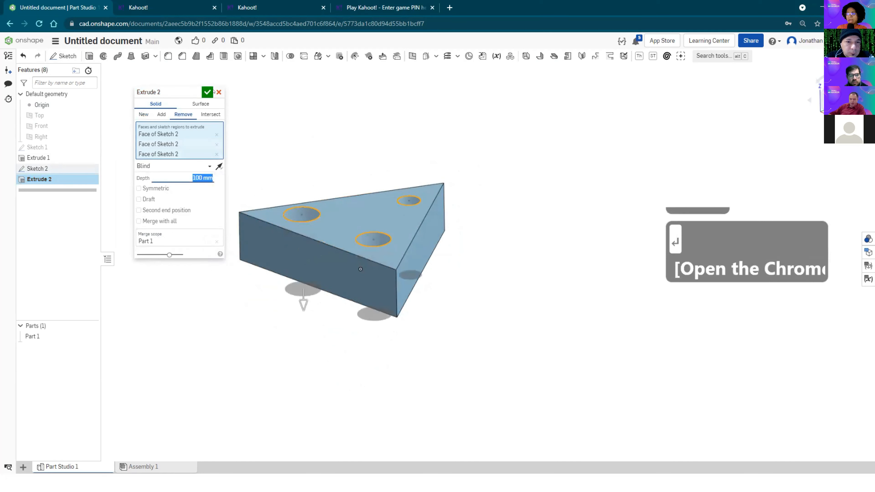
{"action": "left_click", "coordinate": [206, 92]}
Step: Start a new sketch on the block's front rectangular side face and view it straight on
{"action": "right_click_drag", "start_coordinate": [474, 199], "coordinate": [491, 273]}
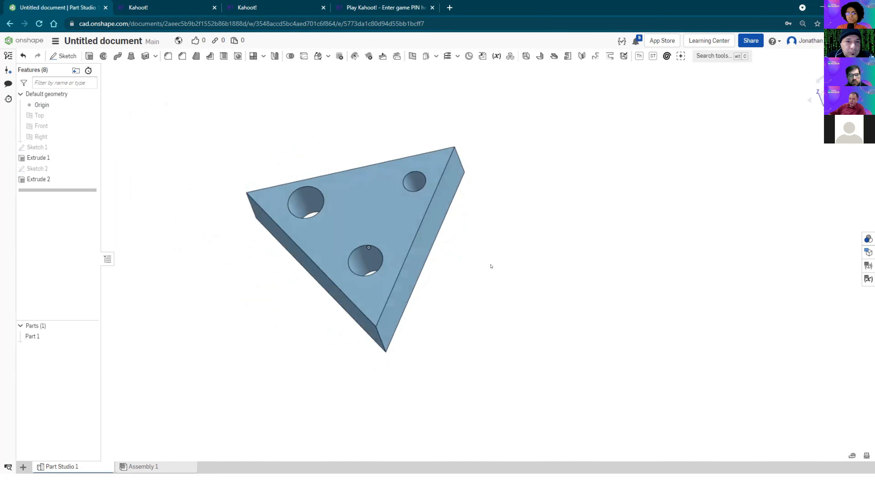
{"action": "right_click_drag", "start_coordinate": [490, 266], "coordinate": [557, 229]}
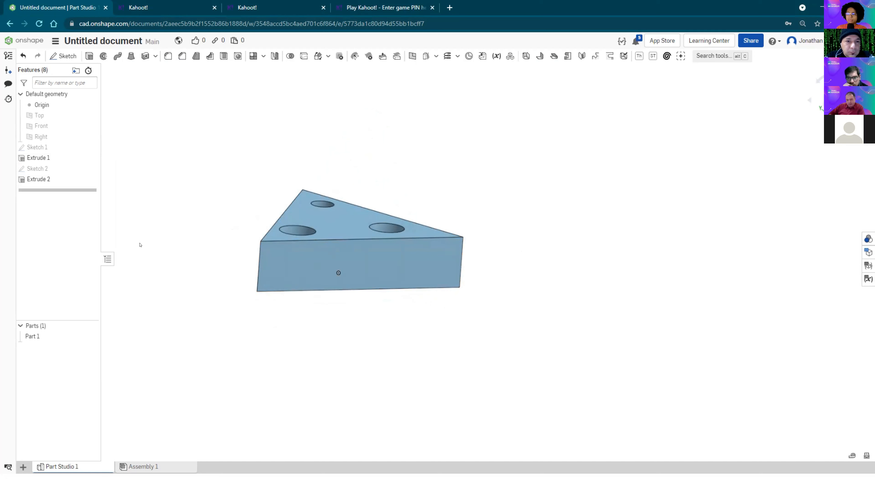
{"action": "right_click_drag", "start_coordinate": [578, 138], "coordinate": [597, 155]}
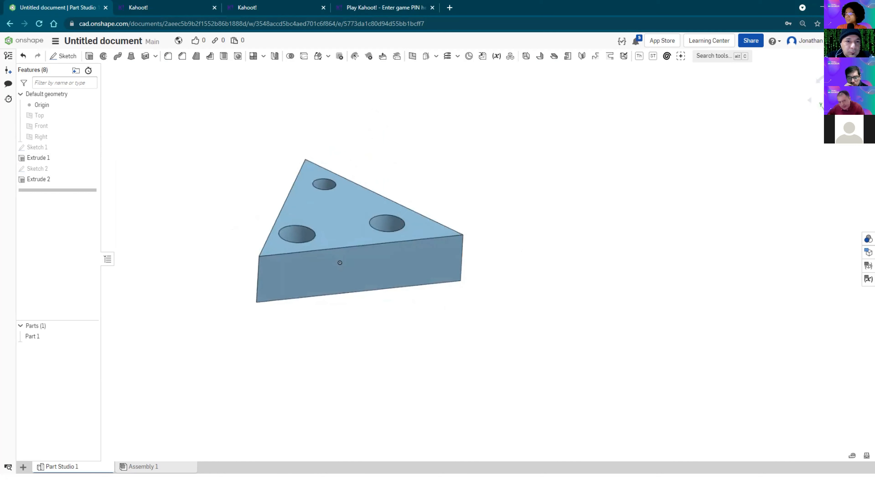
{"action": "key", "text": "shift+1"}
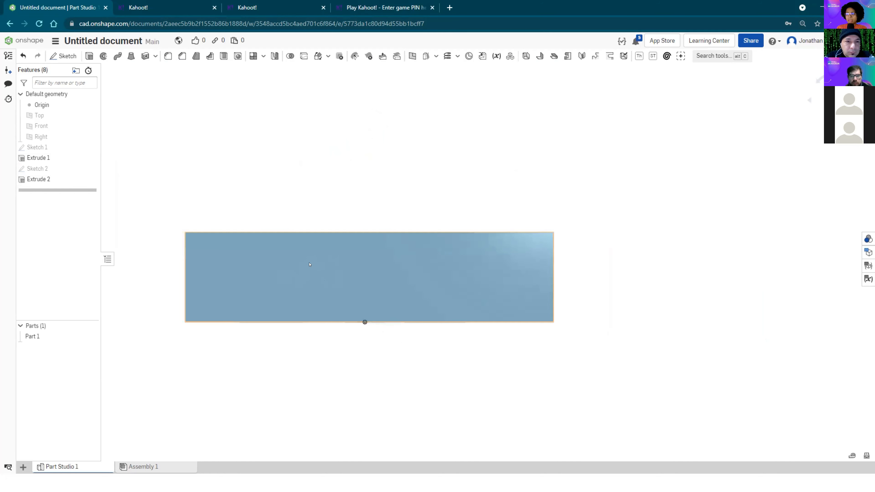
{"action": "key", "text": "shift+7"}
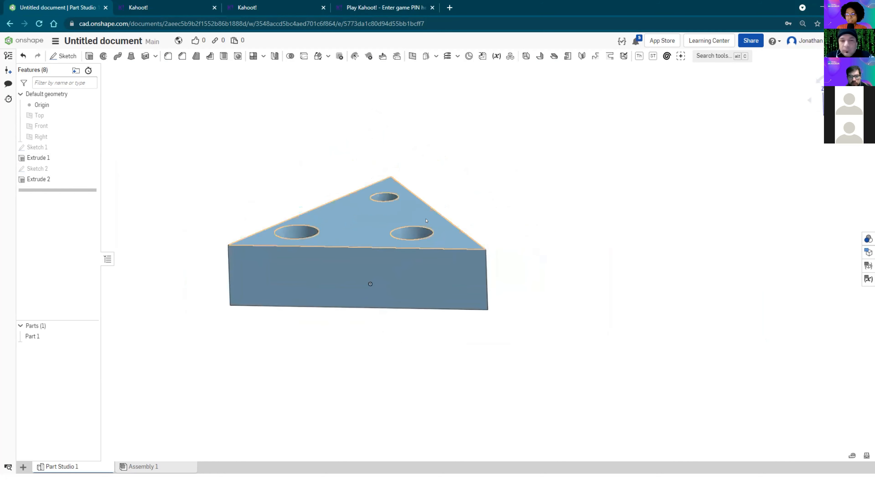
{"action": "right_click", "coordinate": [311, 265]}
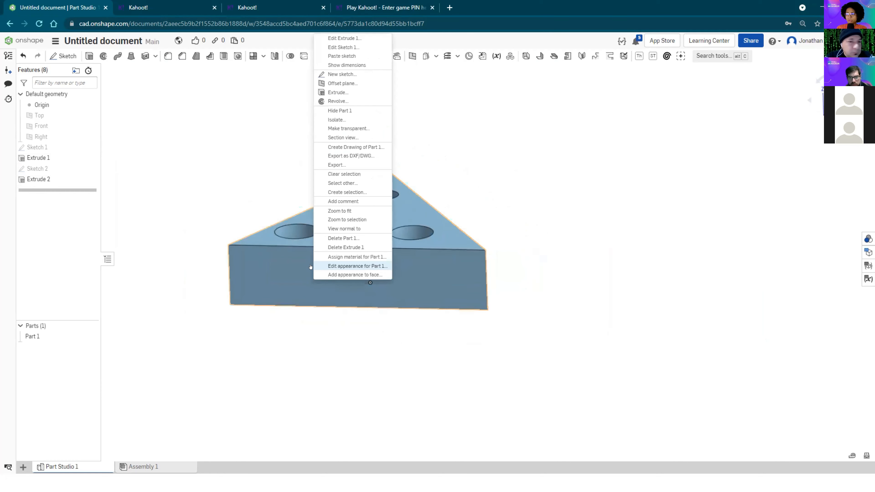
{"action": "left_click", "coordinate": [346, 71]}
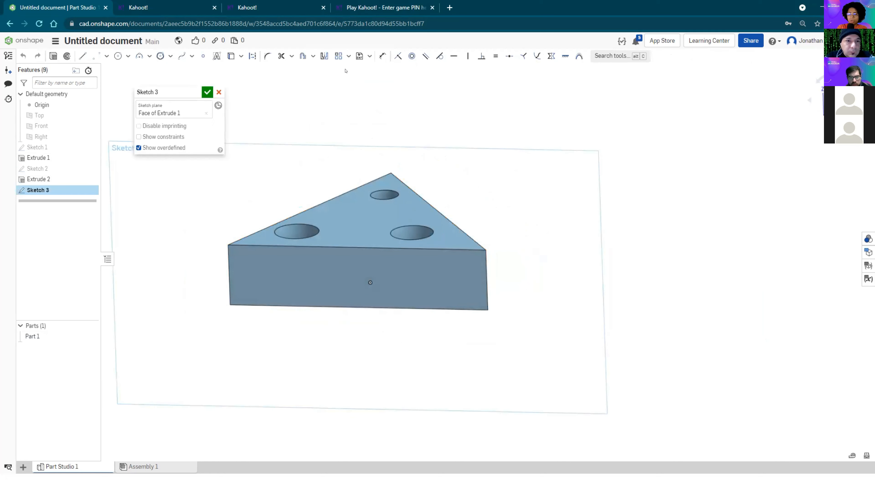
{"action": "key", "text": "n"}
{"action": "scroll", "coordinate": [447, 189], "scroll_direction": "up", "scroll_amount": 3}
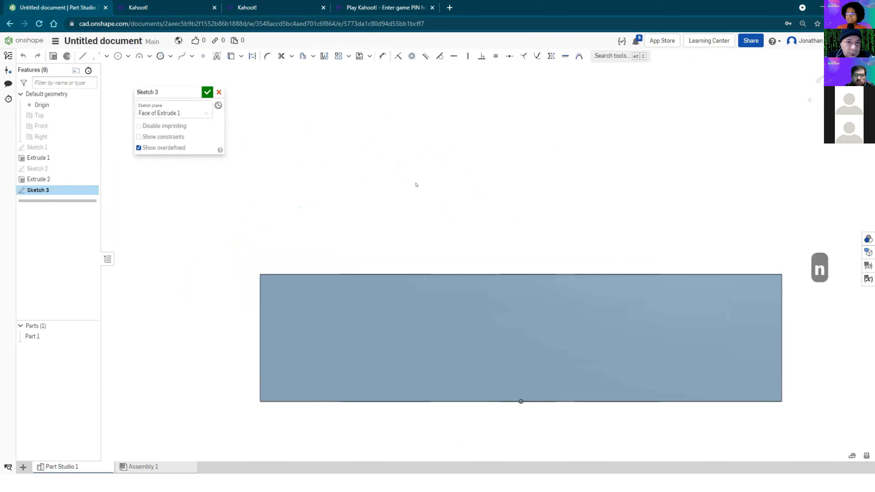
{"action": "middle_click_drag", "start_coordinate": [415, 185], "coordinate": [352, 149]}
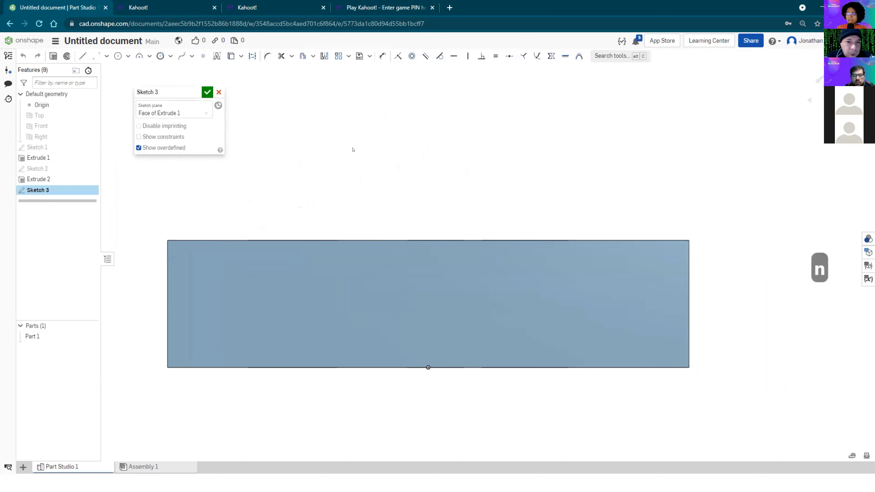
Step: Offset all four edges of the rectangular side face inward by 10 mm
{"action": "left_click", "coordinate": [302, 55]}
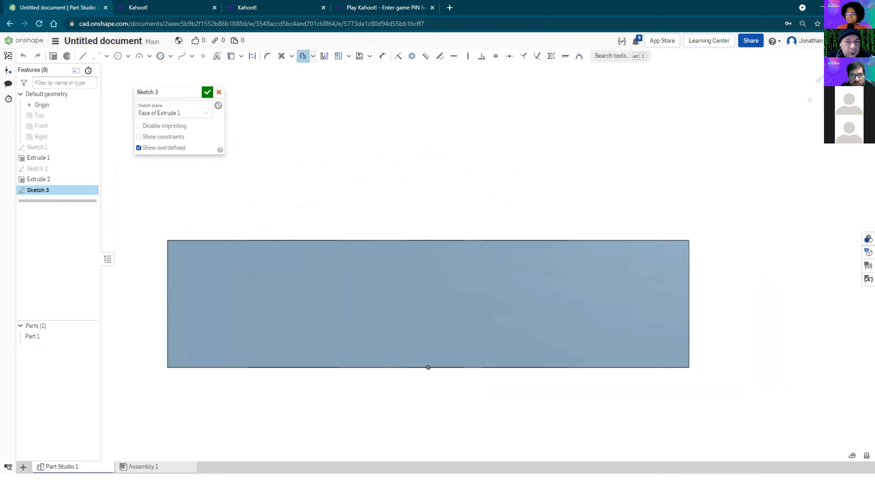
{"action": "left_click", "coordinate": [360, 236]}
{"action": "left_click", "coordinate": [689, 306]}
{"action": "left_click", "coordinate": [541, 367]}
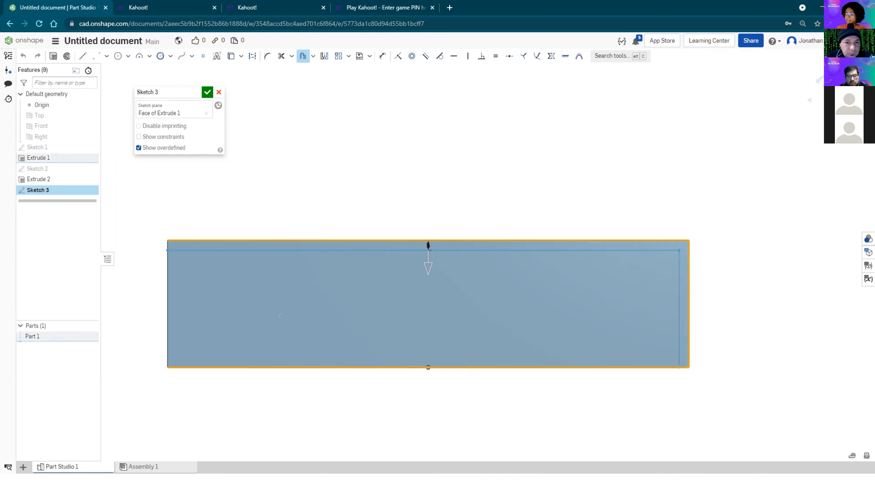
{"action": "left_click", "coordinate": [168, 266]}
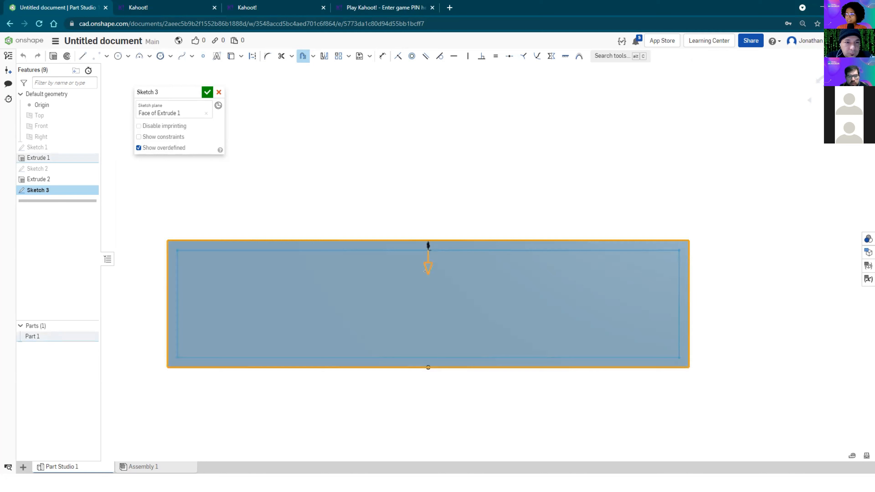
{"action": "left_click_drag", "start_coordinate": [426, 272], "coordinate": [427, 278]}
{"action": "left_click", "coordinate": [426, 278]}
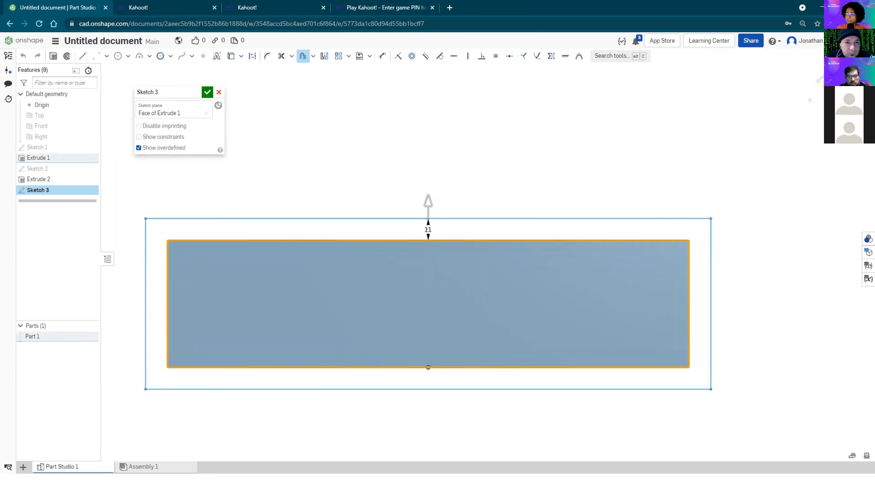
{"action": "left_click_drag", "start_coordinate": [427, 204], "coordinate": [430, 258]}
{"action": "left_click", "coordinate": [433, 252]}
{"action": "double_click", "coordinate": [433, 254]}
{"action": "type", "text": "10"}
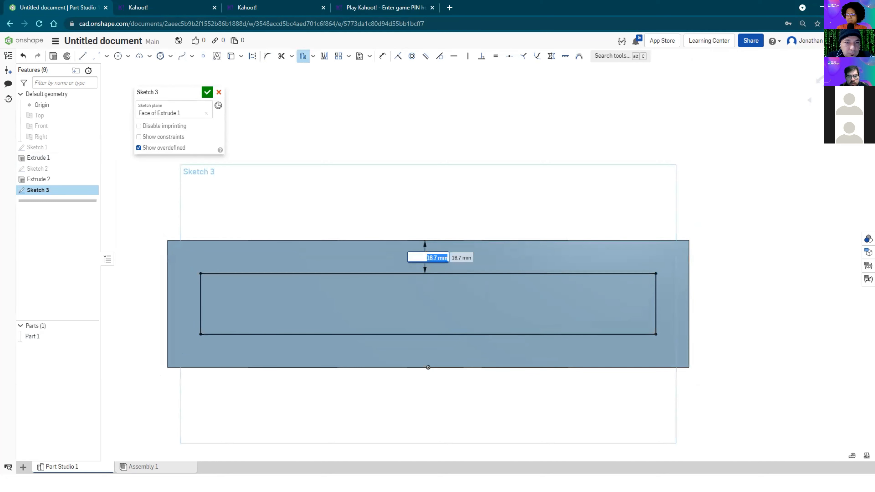
{"action": "key", "text": "Return"}
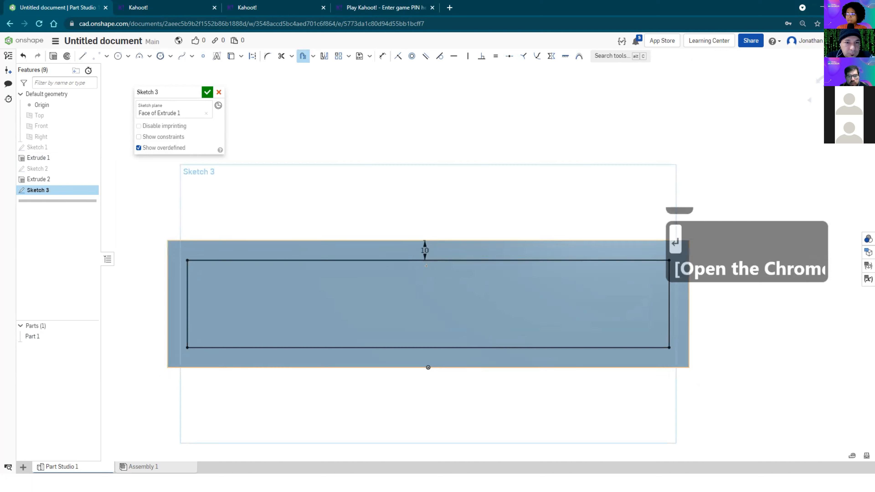
Step: Finish the sketch and cut its inner rectangle 5 mm deep into the side face with a blind Remove extrude
{"action": "scroll", "coordinate": [427, 262], "scroll_direction": "down", "scroll_amount": 3}
{"action": "right_click_drag", "start_coordinate": [441, 143], "coordinate": [551, 200]}
{"action": "mouse_move", "coordinate": [607, 166]}
{"action": "middle_mouse_down"}
{"action": "mouse_move", "coordinate": [520, 172]}
{"action": "mouse_move", "coordinate": [519, 162]}
{"action": "middle_mouse_up"}
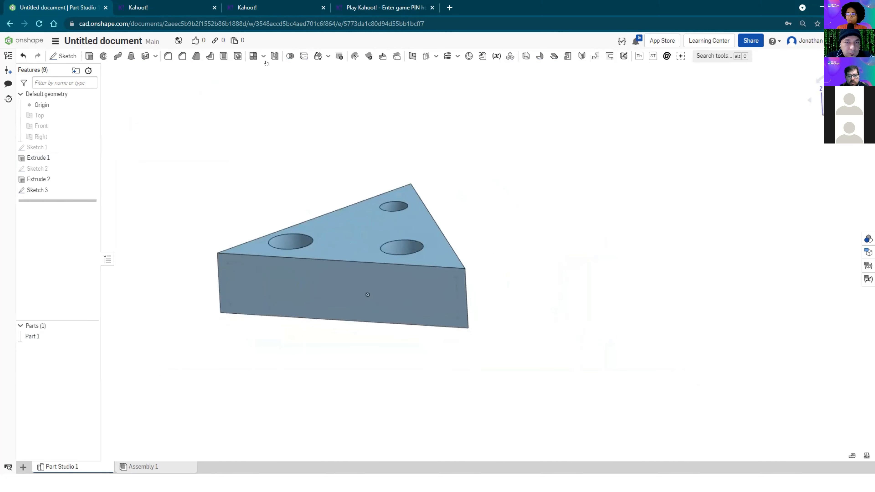
{"action": "left_click", "coordinate": [86, 55]}
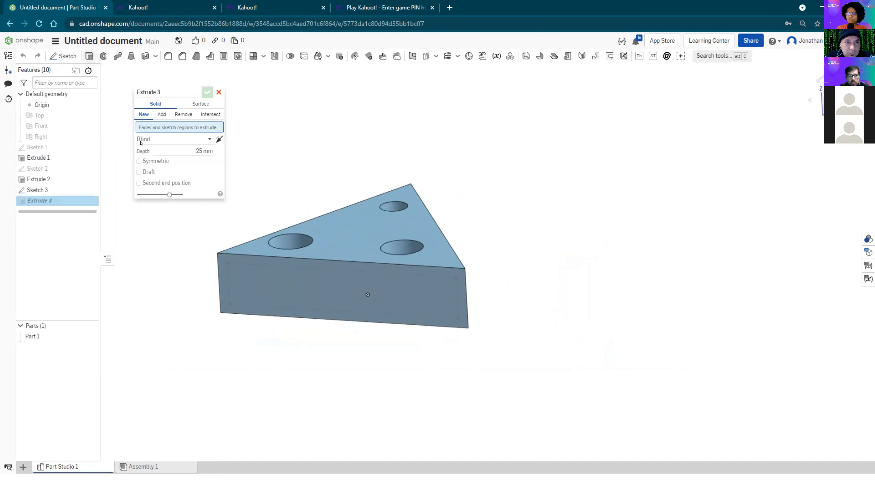
{"action": "mouse_move", "coordinate": [199, 265]}
{"action": "right_mouse_down"}
{"action": "mouse_move", "coordinate": [198, 288]}
{"action": "mouse_move", "coordinate": [199, 272]}
{"action": "right_mouse_up"}
{"action": "left_click", "coordinate": [200, 150]}
{"action": "type", "text": "5"}
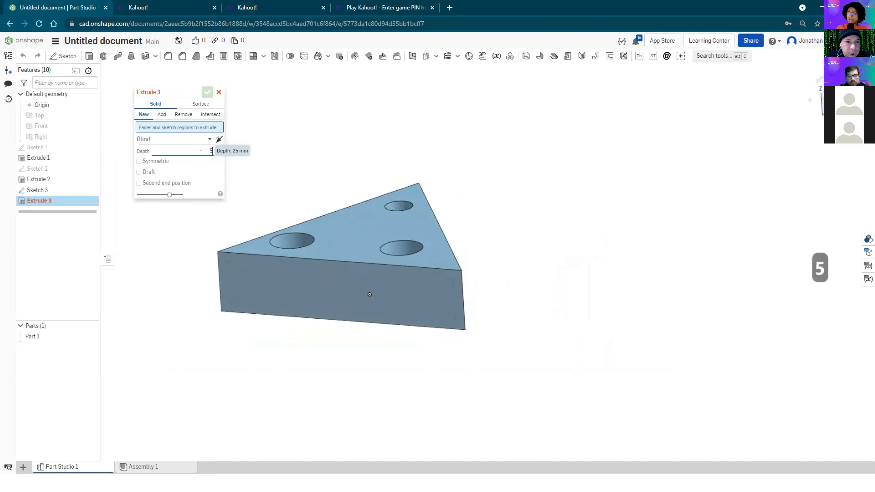
{"action": "left_click", "coordinate": [179, 113]}
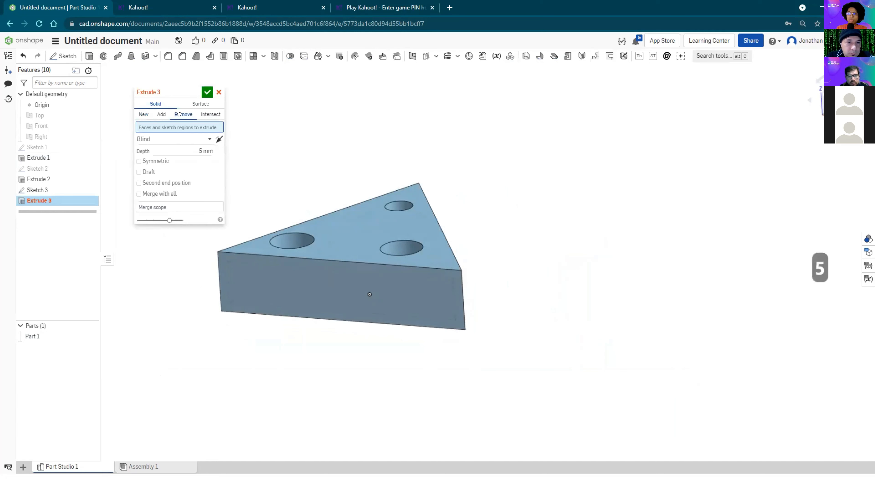
{"action": "left_click", "coordinate": [243, 280]}
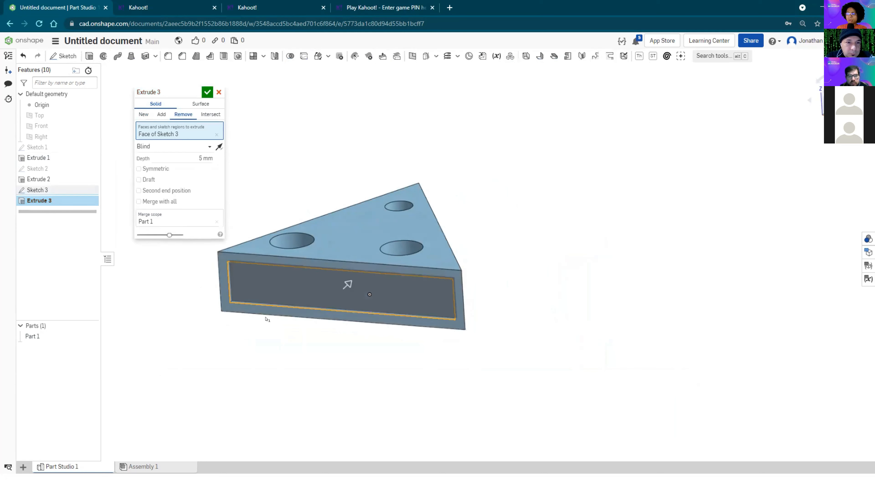
{"action": "mouse_move", "coordinate": [309, 370]}
{"action": "right_mouse_down"}
{"action": "mouse_move", "coordinate": [295, 376]}
{"action": "mouse_move", "coordinate": [293, 369]}
{"action": "right_mouse_up"}
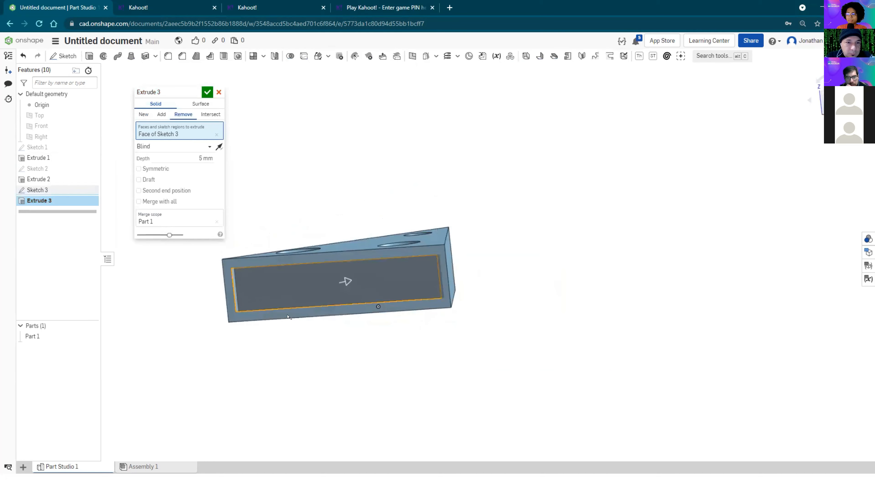
{"action": "left_click", "coordinate": [207, 92]}
Step: Edit the rectangular pocket's extrude and set its depth to 10 mm
{"action": "right_click_drag", "start_coordinate": [512, 244], "coordinate": [382, 287]}
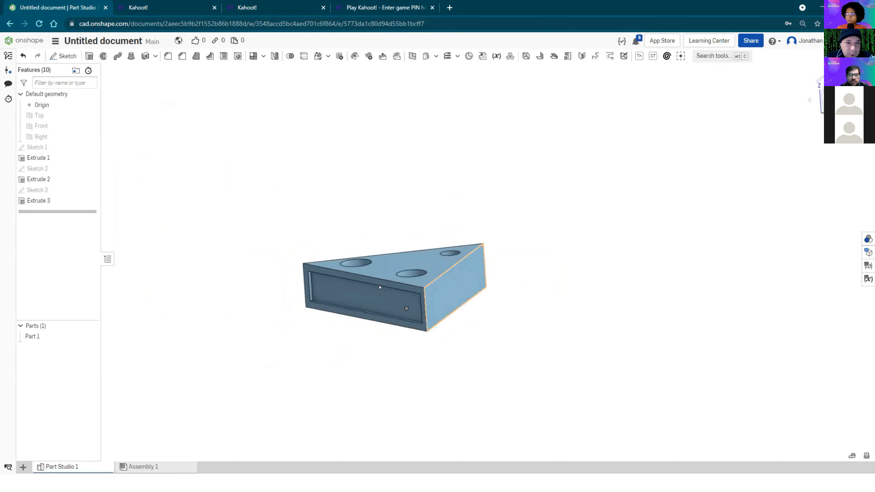
{"action": "scroll", "coordinate": [365, 290], "scroll_direction": "up", "scroll_amount": 3}
{"action": "scroll", "coordinate": [206, 268], "scroll_direction": "up", "scroll_amount": 5}
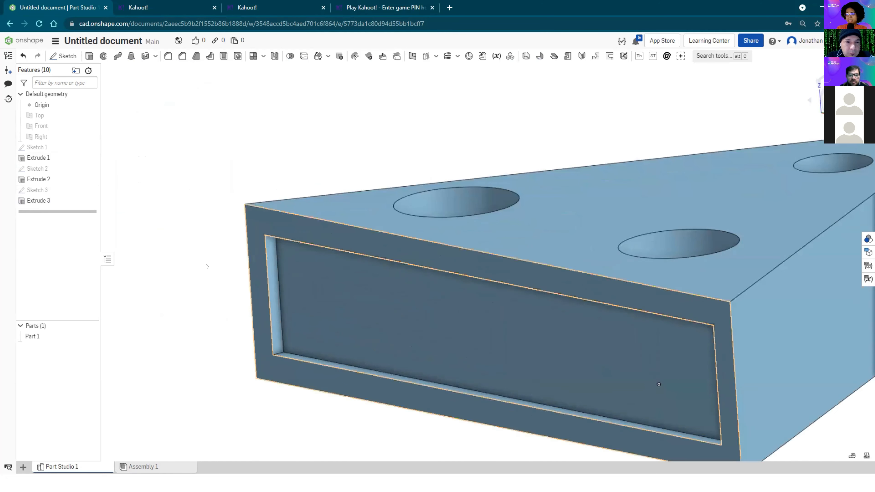
{"action": "scroll", "coordinate": [199, 273], "scroll_direction": "down", "scroll_amount": 5}
{"action": "left_click", "coordinate": [62, 201]}
{"action": "right_click", "coordinate": [63, 201]}
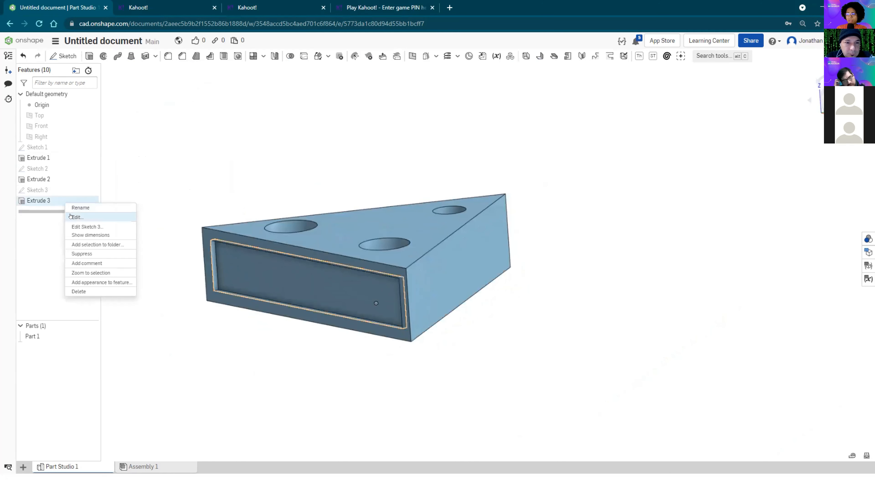
{"action": "left_click", "coordinate": [70, 216]}
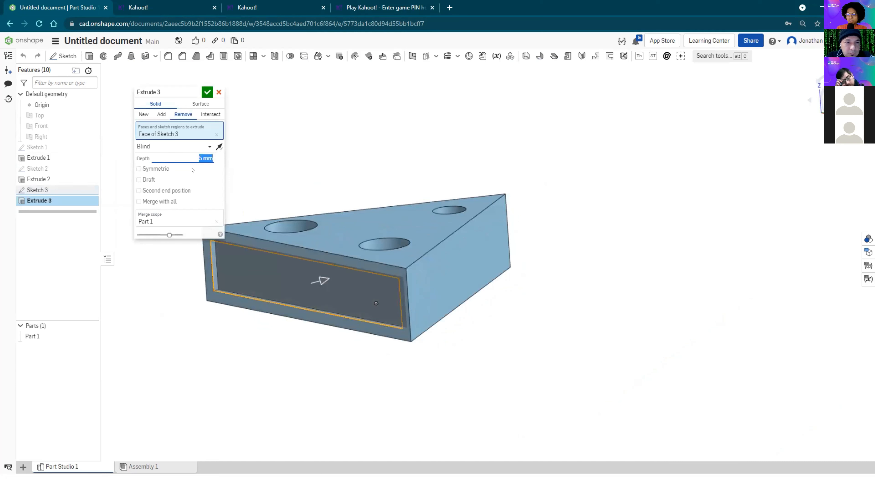
{"action": "type", "text": "10"}
{"action": "key", "text": "Return"}
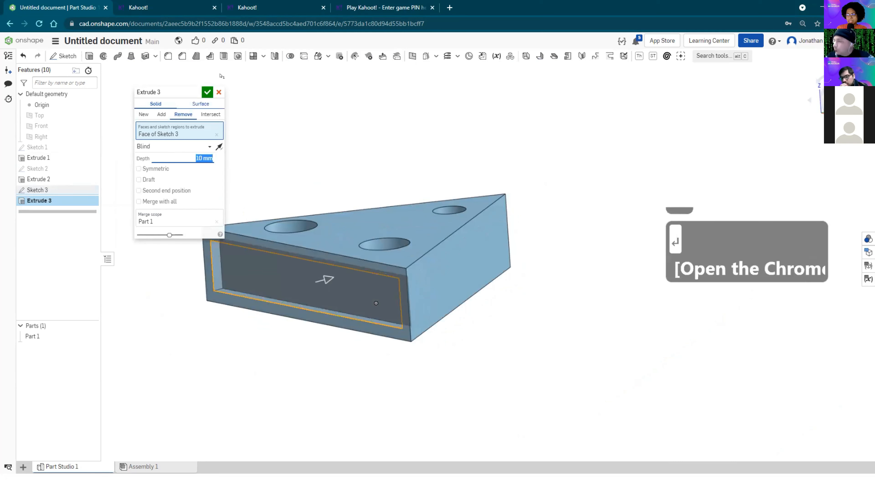
{"action": "left_click", "coordinate": [207, 91]}
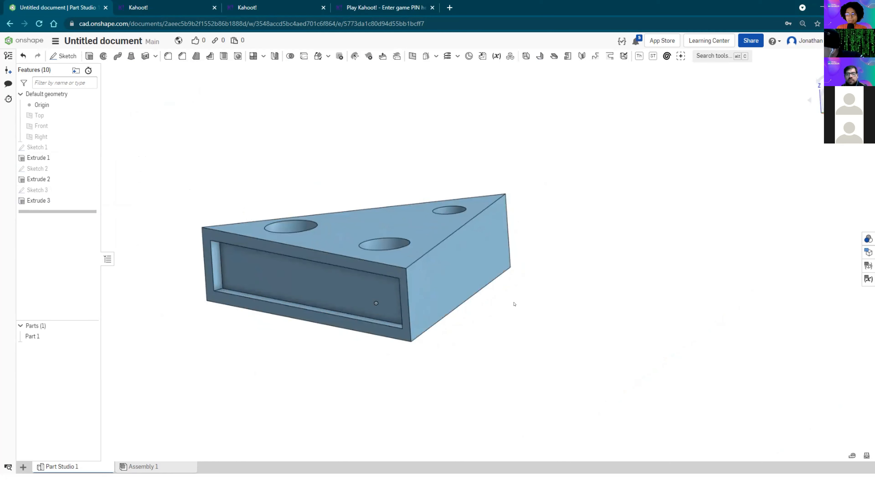
Step: Start a new sketch on the plain side face adjacent to the pocket and view it straight on
{"action": "right_click_drag", "start_coordinate": [529, 289], "coordinate": [497, 296]}
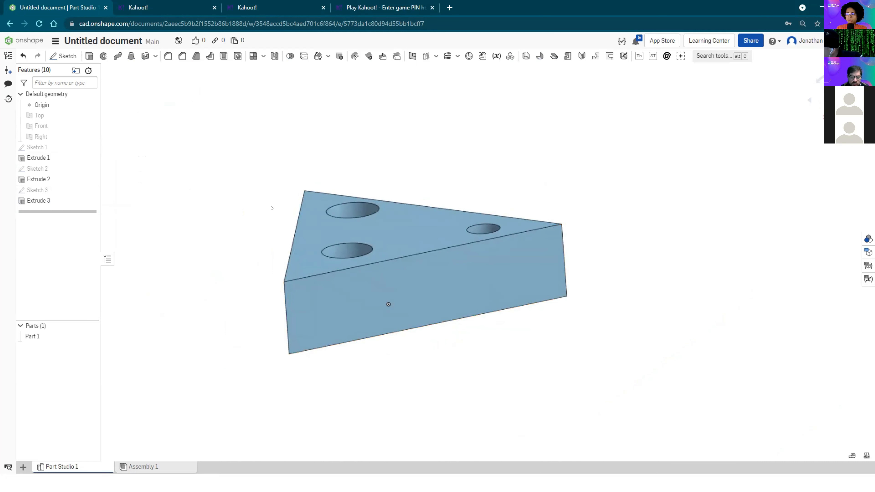
{"action": "right_click_drag", "start_coordinate": [243, 237], "coordinate": [254, 166]}
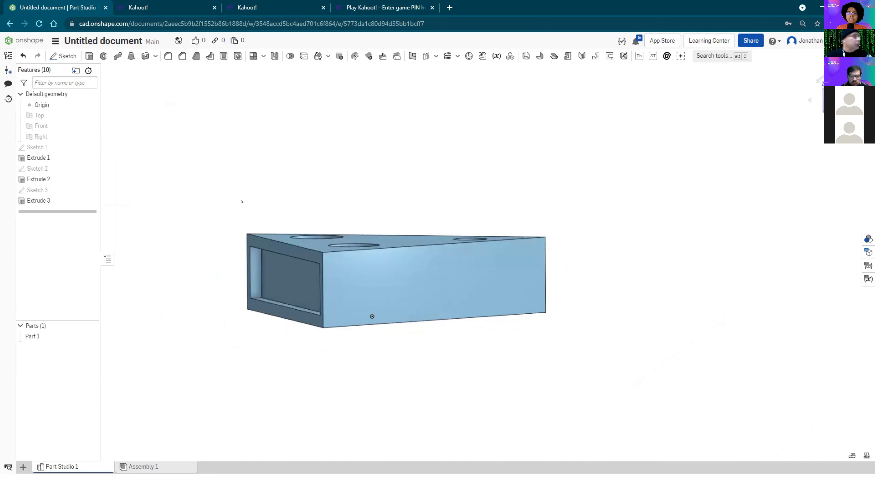
{"action": "right_click", "coordinate": [413, 280]}
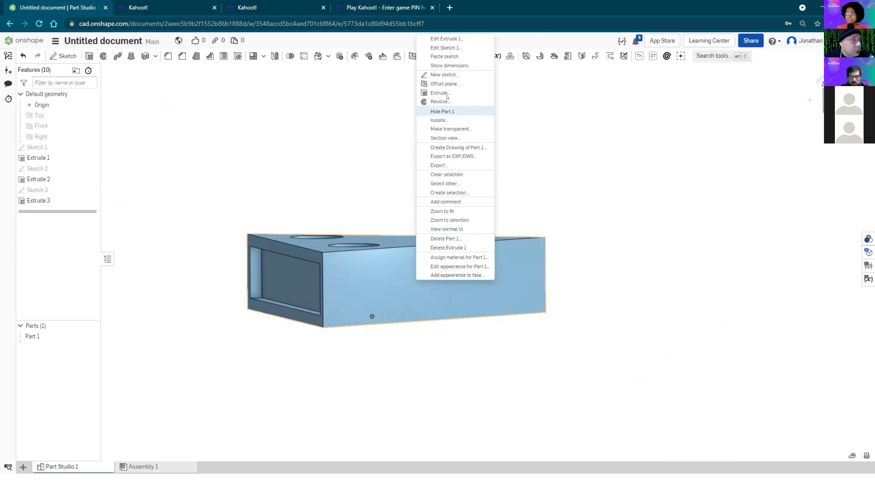
{"action": "left_click", "coordinate": [438, 74]}
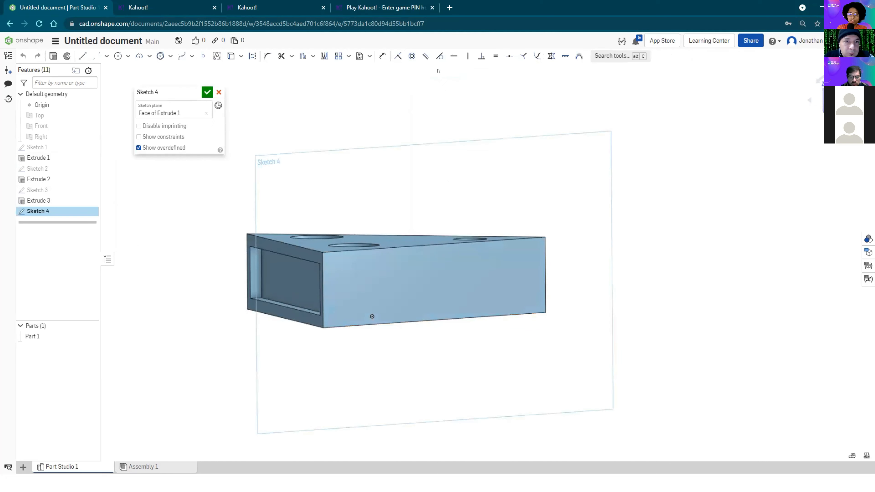
{"action": "key", "text": "n"}
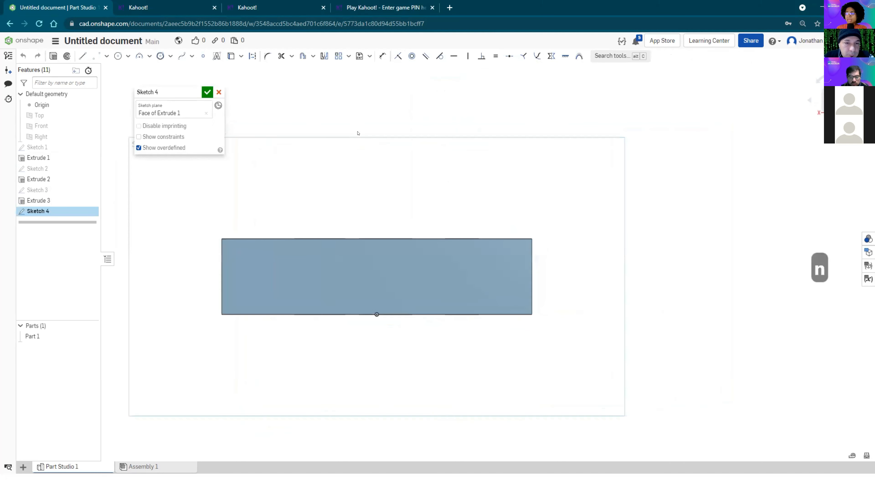
{"action": "middle_click_drag", "start_coordinate": [345, 191], "coordinate": [330, 177]}
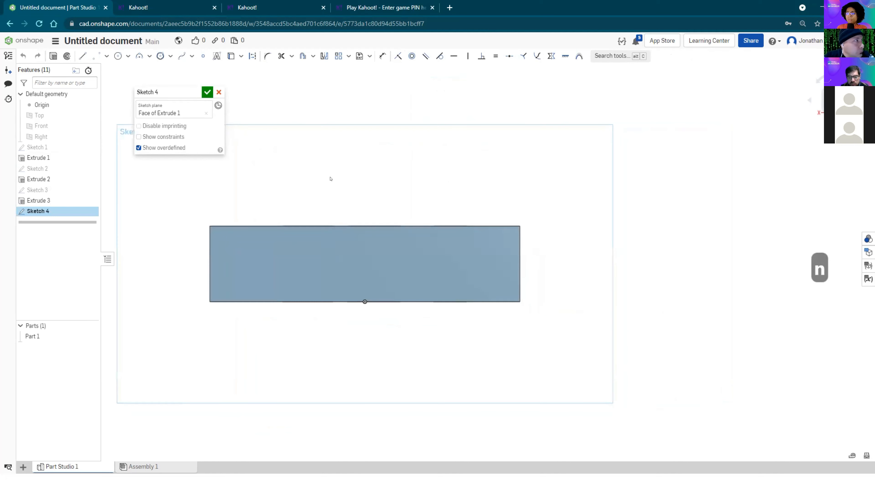
Step: Draw a horizontal line across the full width of the side face at mid-height and undo it
{"action": "left_click", "coordinate": [83, 57]}
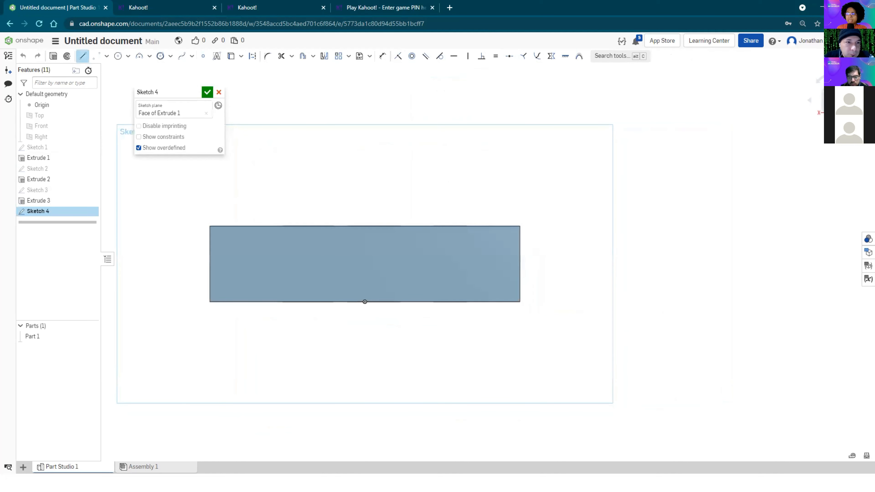
{"action": "left_click", "coordinate": [210, 264]}
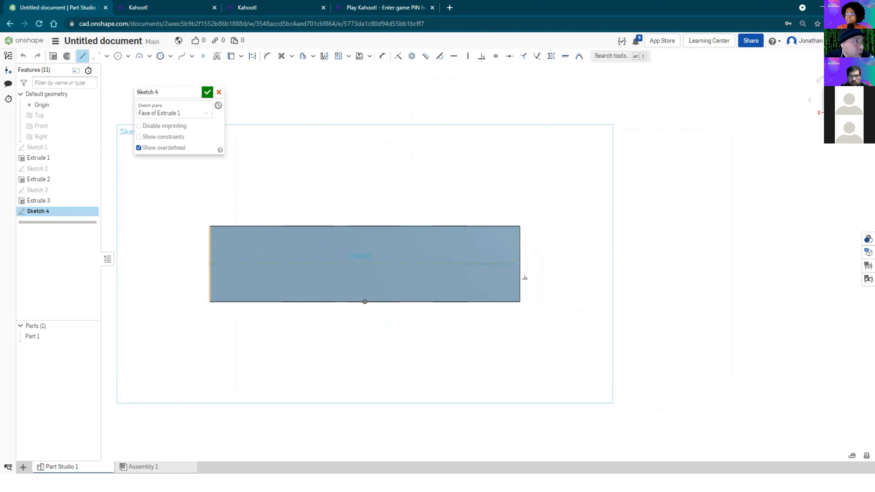
{"action": "left_click", "coordinate": [520, 264]}
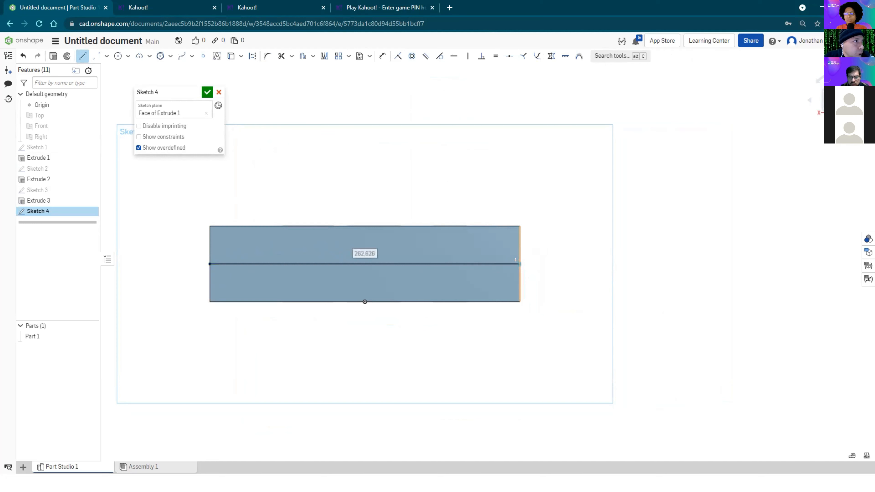
{"action": "key", "text": "Escape"}
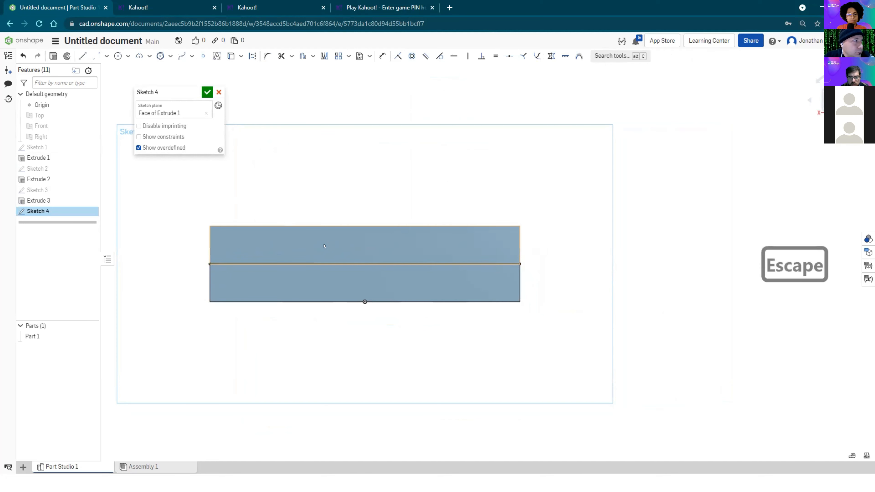
{"action": "key", "text": "ctrl+z"}
Step: Draw a horizontal line about 151 mm long inside the side face and move it to about mid-height
{"action": "left_click", "coordinate": [83, 56]}
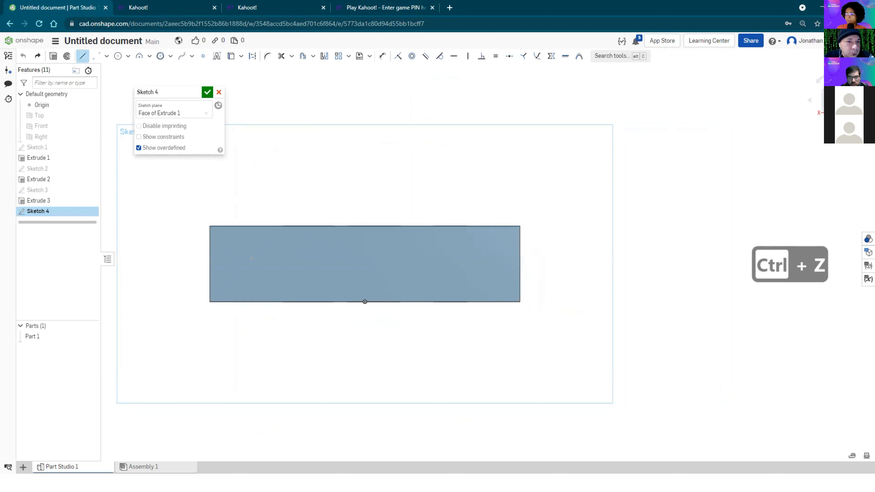
{"action": "left_click", "coordinate": [434, 262]}
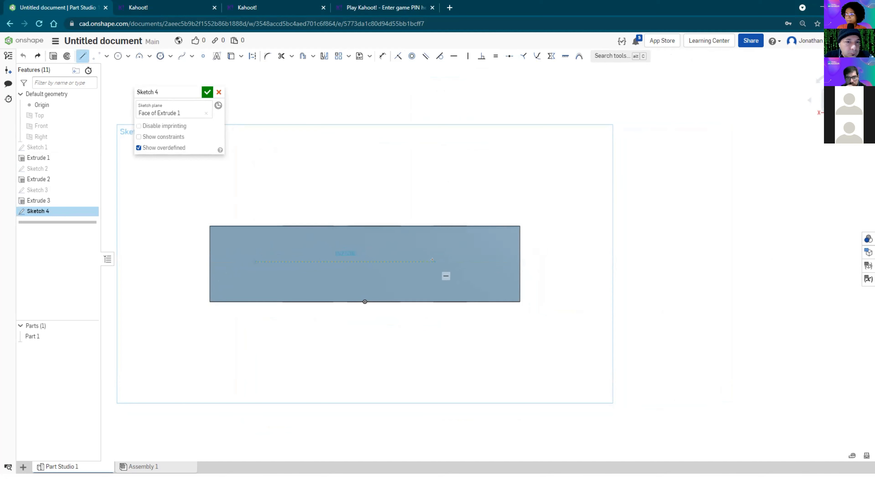
{"action": "key", "text": "Escape"}
{"action": "key", "text": "Escape"}
{"action": "left_click_drag", "start_coordinate": [374, 262], "coordinate": [389, 265]}
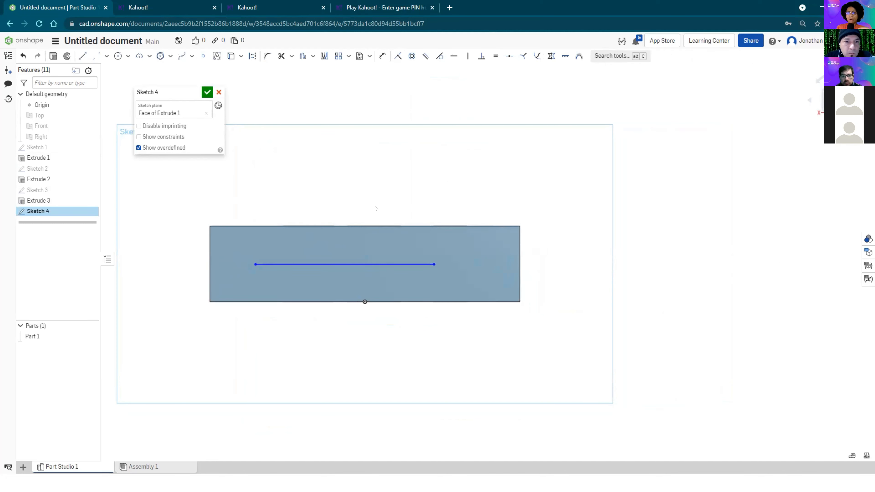
Step: Create a 20 mm slot around the horizontal line and move its diameter dimension close to the slot's end arc
{"action": "left_click", "coordinate": [312, 55]}
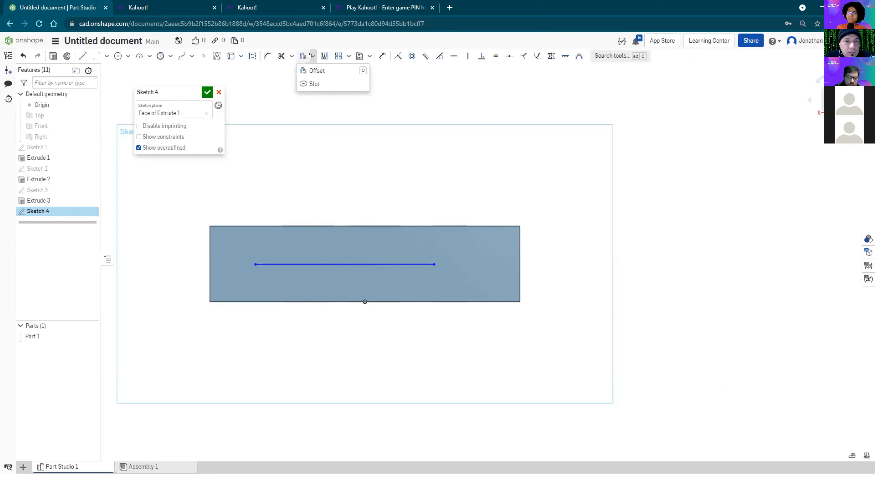
{"action": "left_click", "coordinate": [316, 83]}
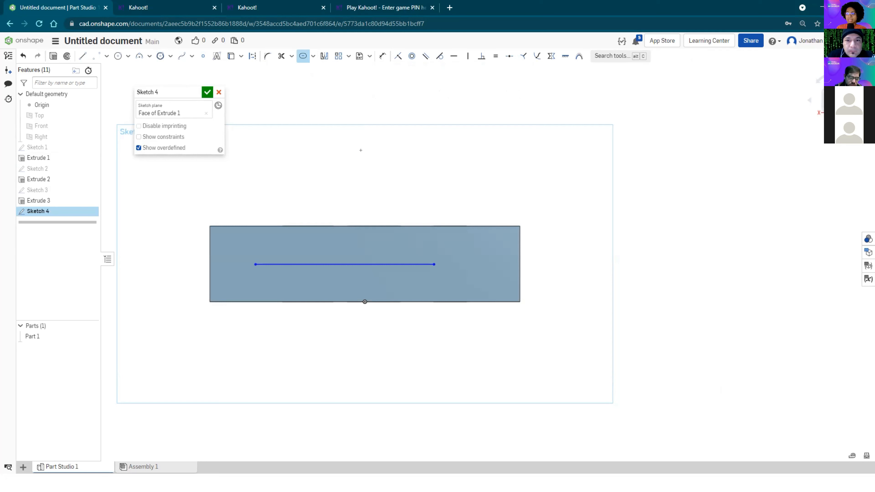
{"action": "left_click", "coordinate": [317, 264]}
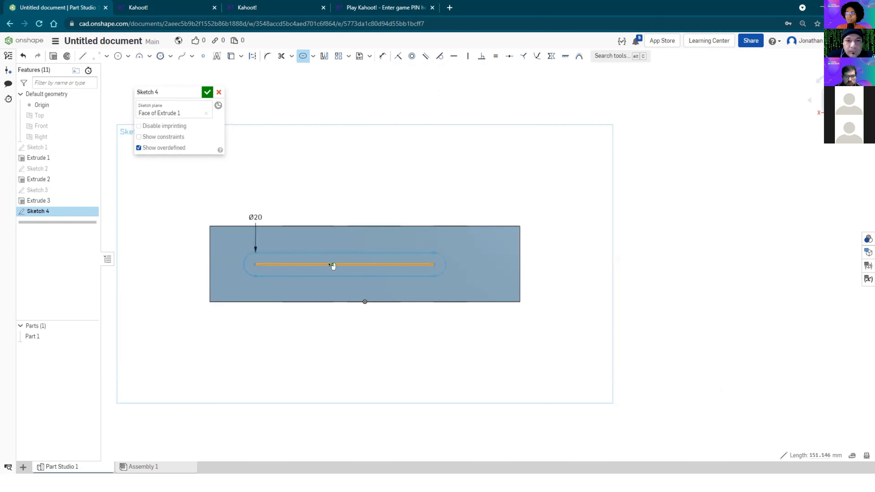
{"action": "scroll", "coordinate": [336, 262], "scroll_direction": "up", "scroll_amount": 3}
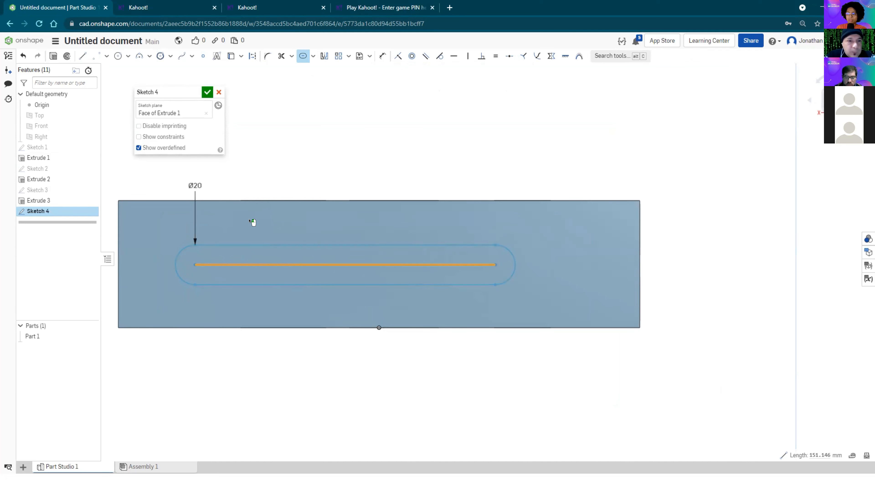
{"action": "scroll", "coordinate": [255, 223], "scroll_direction": "down", "scroll_amount": 1}
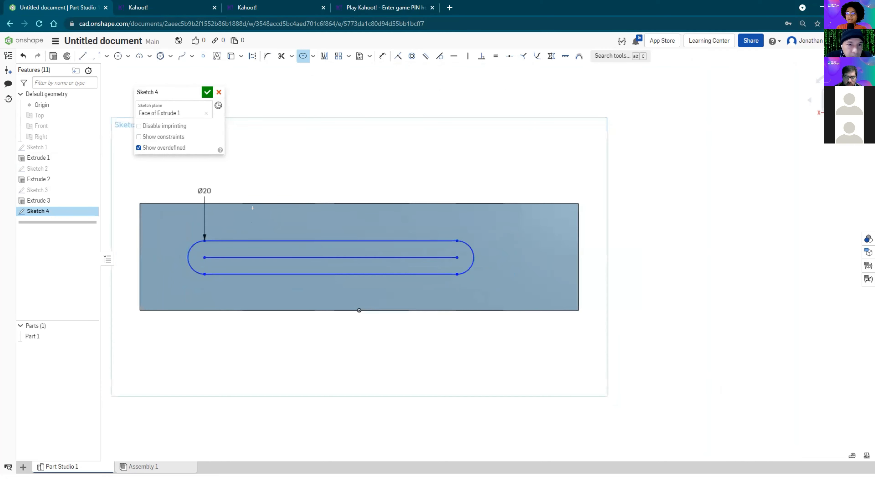
{"action": "left_click_drag", "start_coordinate": [187, 208], "coordinate": [180, 223]}
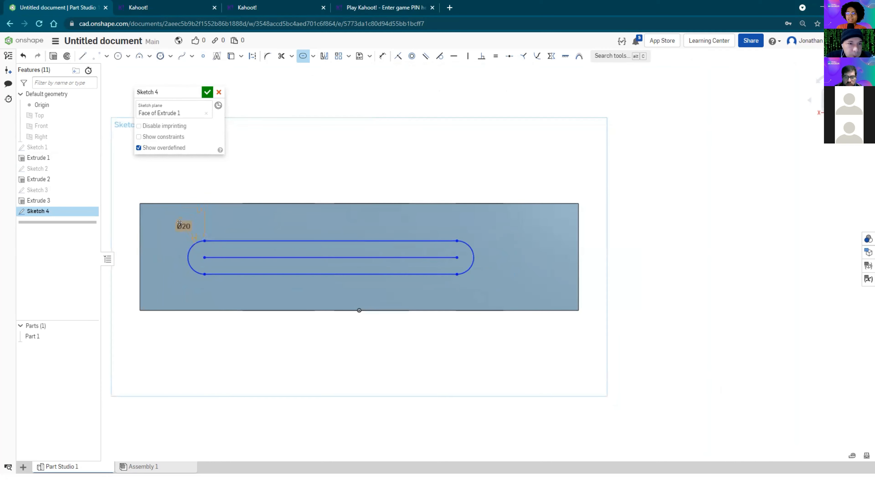
Step: Set the slot's diameter dimension to 40 mm
{"action": "double_click", "coordinate": [179, 223]}
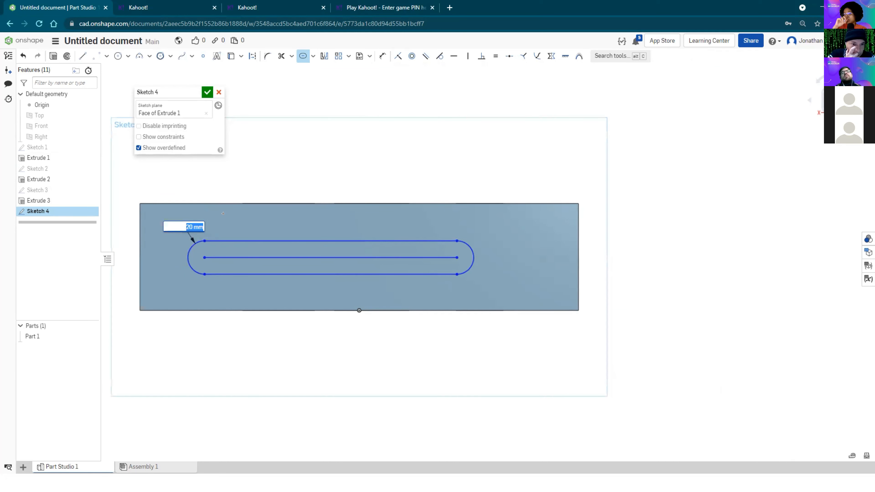
{"action": "type", "text": "40"}
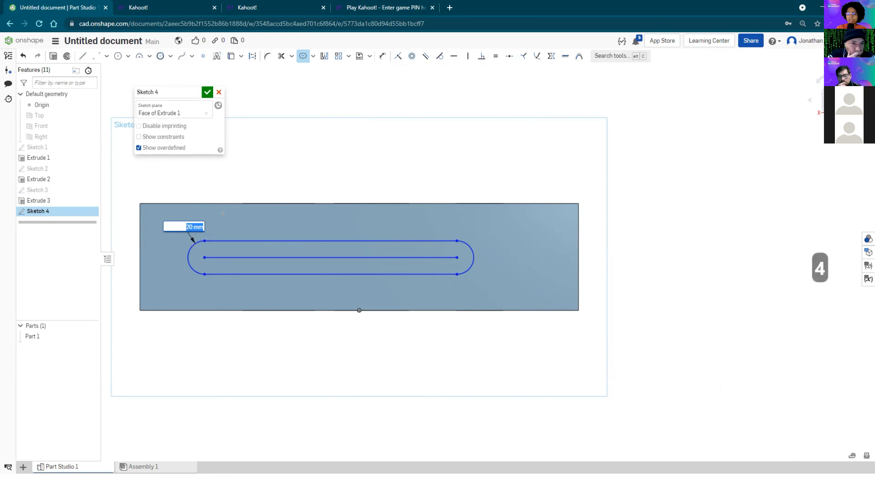
{"action": "key", "text": "Return"}
{"action": "scroll", "coordinate": [370, 216], "scroll_direction": "down", "scroll_amount": 4}
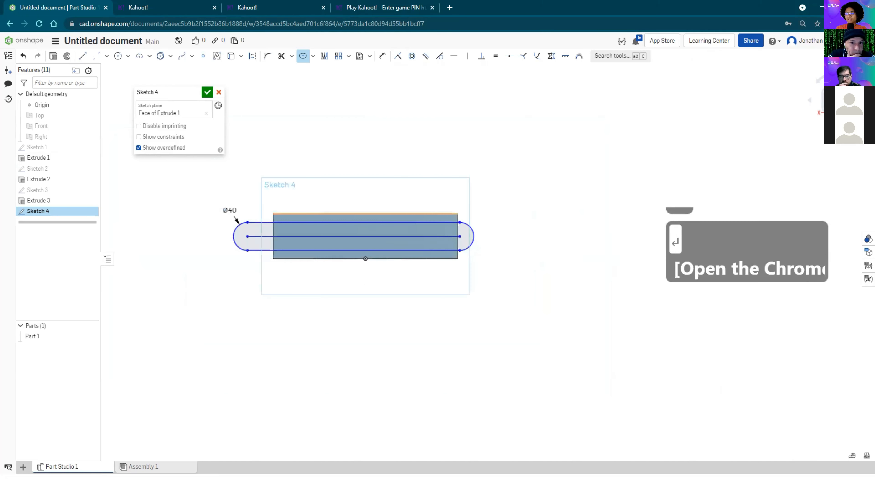
Step: Set the slot's diameter dimension to 10 mm
{"action": "double_click", "coordinate": [230, 208]}
{"action": "type", "text": "10"}
{"action": "key", "text": "Return"}
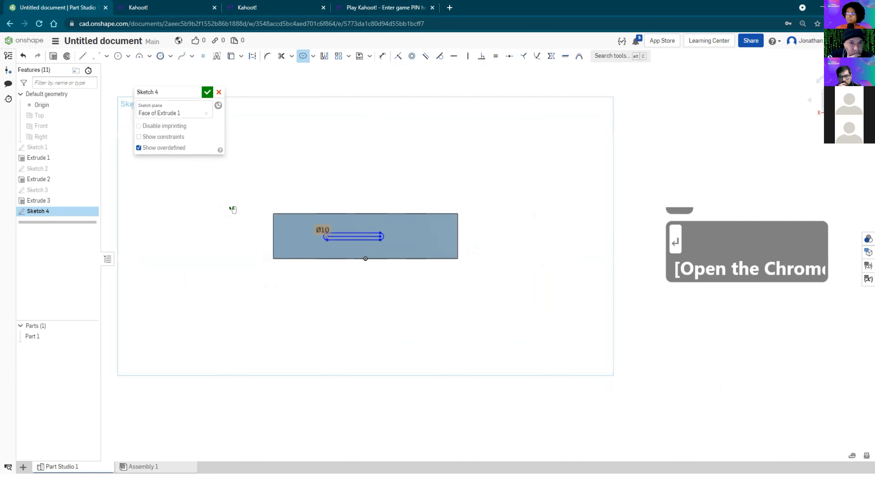
Step: Set the slot's diameter dimension to 20 mm and finish the sketch
{"action": "scroll", "coordinate": [352, 224], "scroll_direction": "up", "scroll_amount": 4}
{"action": "double_click", "coordinate": [234, 245]}
{"action": "type", "text": "20"}
{"action": "key", "text": "Return"}
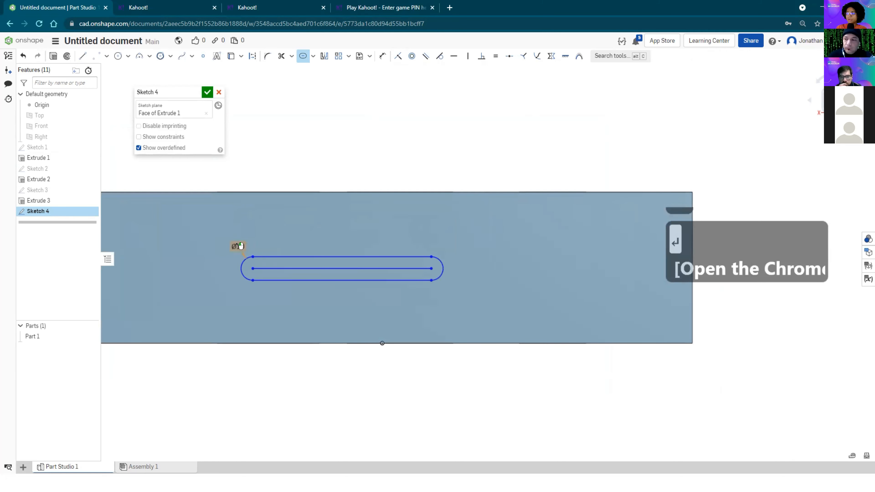
{"action": "scroll", "coordinate": [280, 193], "scroll_direction": "down", "scroll_amount": 4}
{"action": "mouse_move", "coordinate": [280, 192]}
{"action": "right_mouse_down"}
{"action": "mouse_move", "coordinate": [291, 203]}
{"action": "mouse_move", "coordinate": [281, 193]}
{"action": "right_mouse_up"}
{"action": "left_click", "coordinate": [207, 92]}
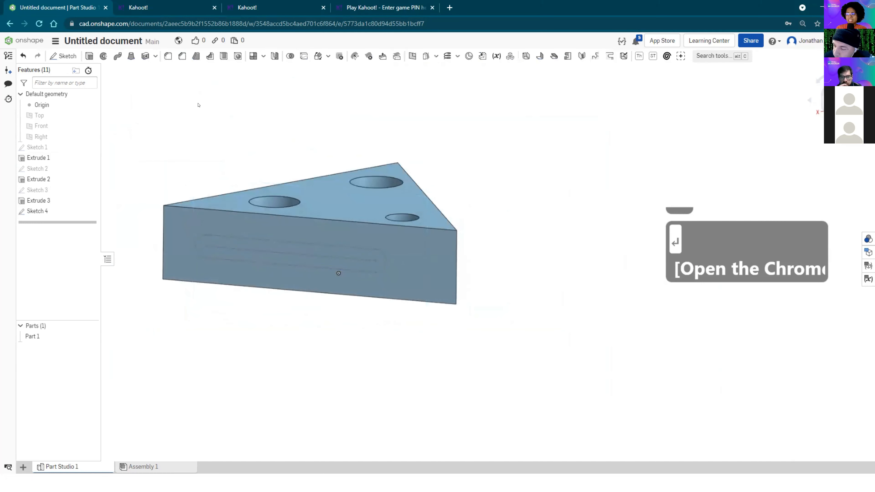
Step: Cut the slot region into the block with an Extrude set to Remove and a blind depth of 100 mm
{"action": "key", "text": "n"}
{"action": "right_click_drag", "start_coordinate": [236, 143], "coordinate": [295, 180]}
{"action": "right_click_drag", "start_coordinate": [461, 164], "coordinate": [498, 156]}
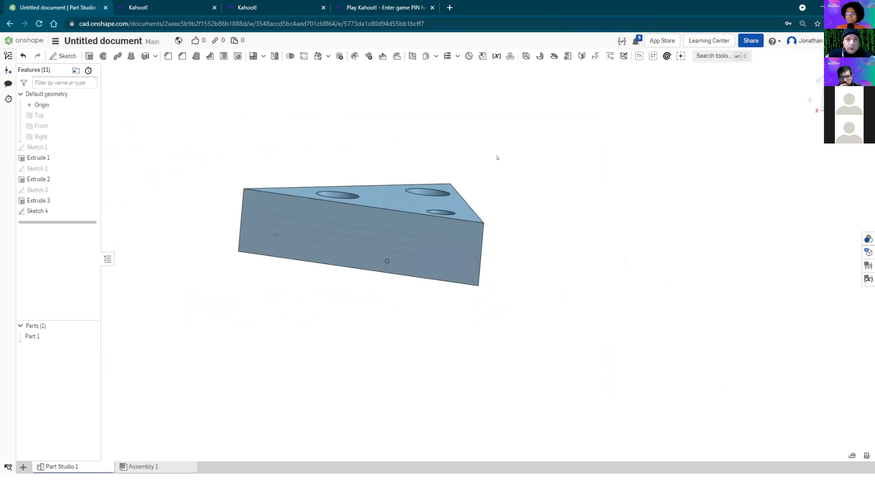
{"action": "left_click", "coordinate": [90, 57]}
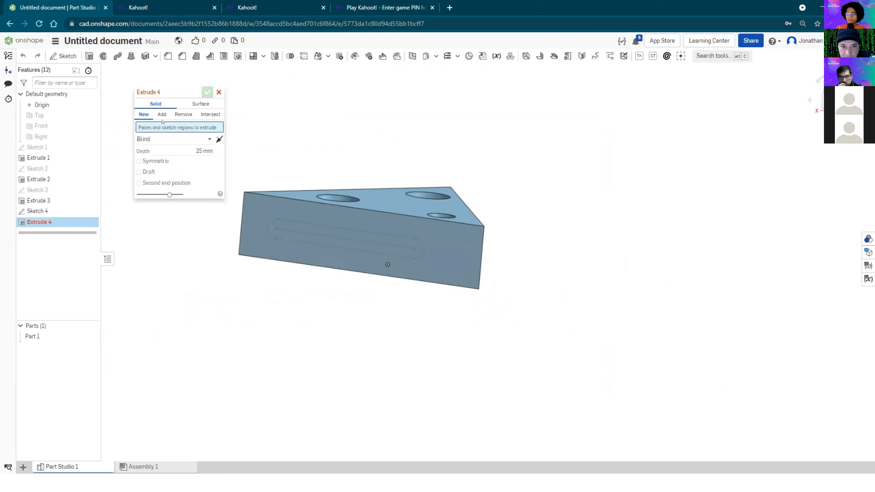
{"action": "left_click", "coordinate": [179, 114]}
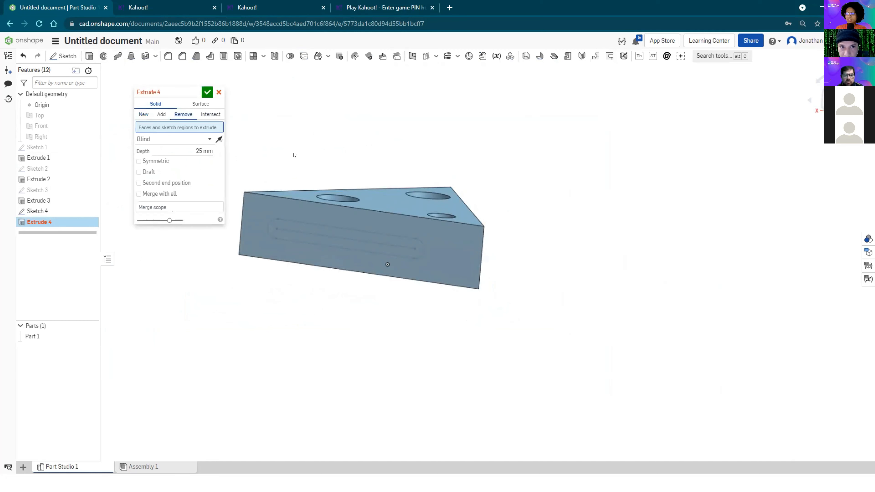
{"action": "left_click", "coordinate": [287, 223]}
{"action": "mouse_move", "coordinate": [357, 302]}
{"action": "right_mouse_down"}
{"action": "mouse_move", "coordinate": [351, 314]}
{"action": "mouse_move", "coordinate": [358, 296]}
{"action": "mouse_move", "coordinate": [341, 297]}
{"action": "right_mouse_up"}
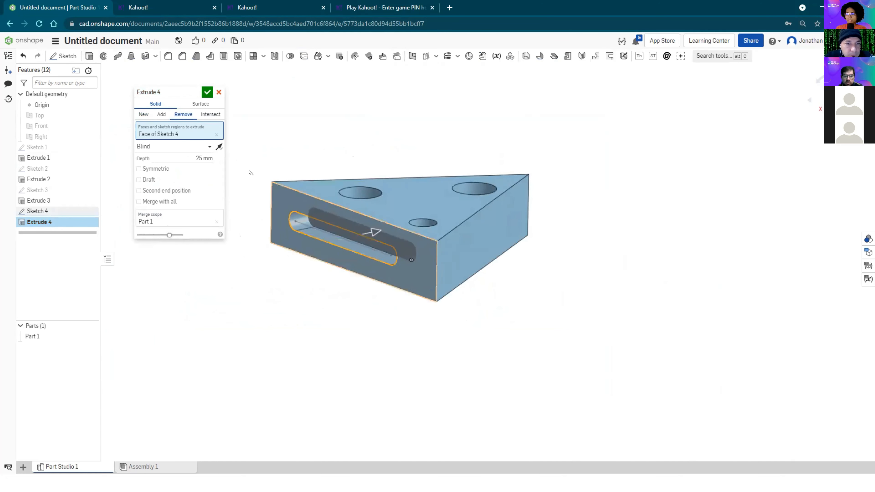
{"action": "left_click", "coordinate": [208, 158]}
{"action": "type", "text": "100"}
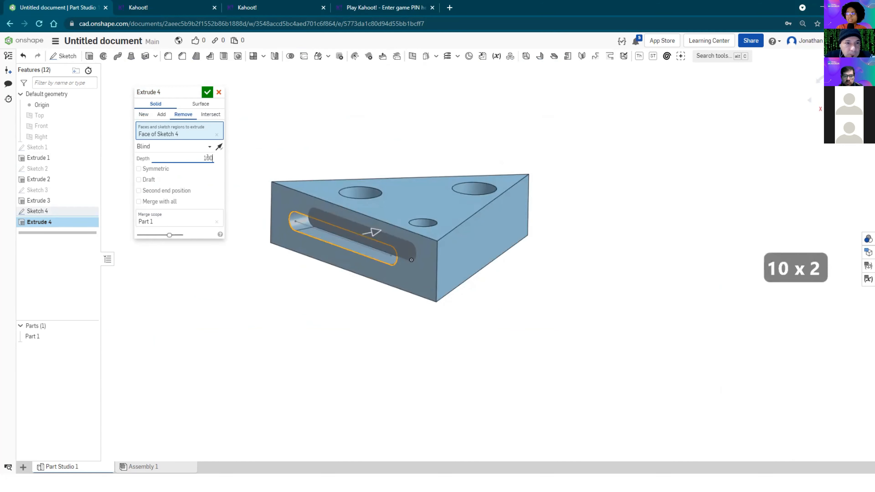
{"action": "key", "text": "Return"}
Step: Extend the slot cut's depth to 320 mm so it runs through the block, and accept the extrude
{"action": "right_click_drag", "start_coordinate": [380, 295], "coordinate": [403, 245]}
{"action": "left_click_drag", "start_coordinate": [402, 245], "coordinate": [617, 221]}
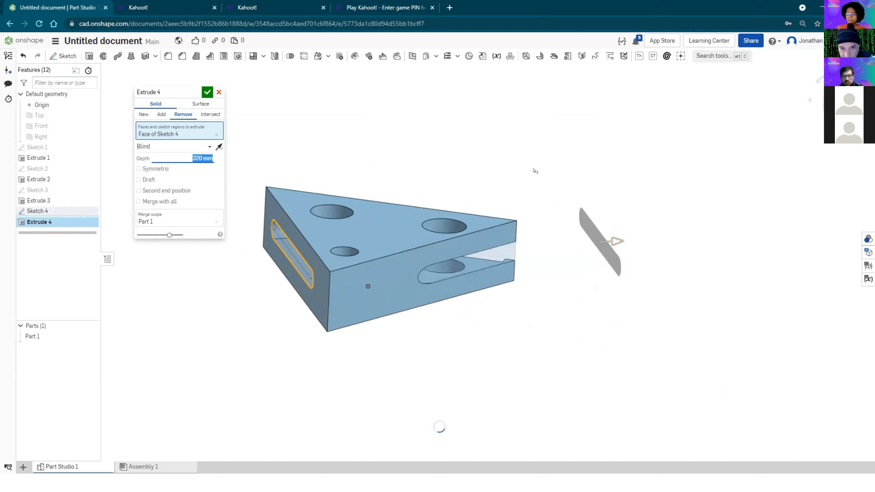
{"action": "left_click", "coordinate": [206, 92]}
Step: Examine the slot cut from several angles, including where it meets the top holes and the adjacent side
{"action": "mouse_move", "coordinate": [289, 353]}
{"action": "right_mouse_down"}
{"action": "mouse_move", "coordinate": [293, 340]}
{"action": "mouse_move", "coordinate": [373, 354]}
{"action": "mouse_move", "coordinate": [329, 346]}
{"action": "mouse_move", "coordinate": [287, 354]}
{"action": "right_mouse_up"}
{"action": "scroll", "coordinate": [263, 246], "scroll_direction": "up", "scroll_amount": 3}
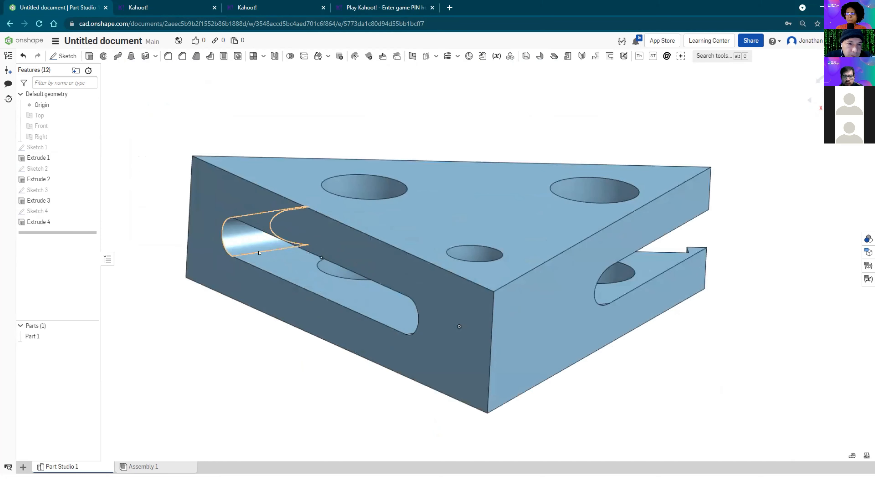
{"action": "scroll", "coordinate": [266, 253], "scroll_direction": "down", "scroll_amount": 3}
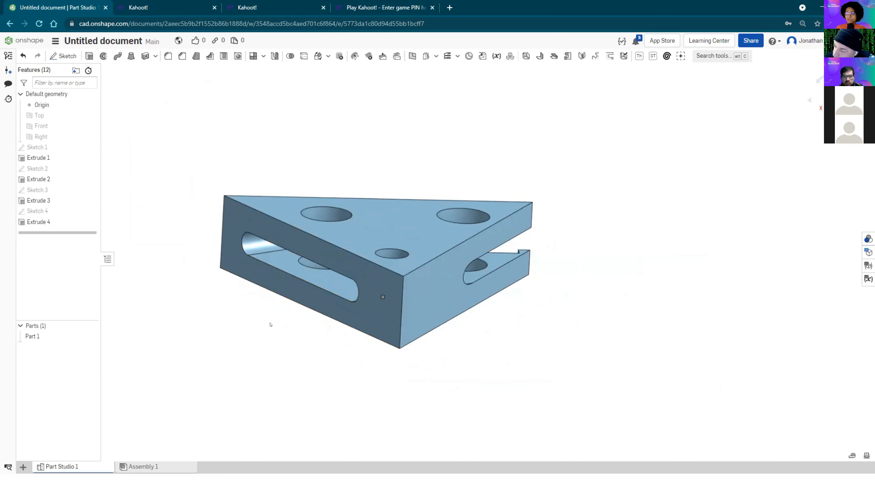
{"action": "scroll", "coordinate": [265, 324], "scroll_direction": "down", "scroll_amount": 2}
{"action": "right_click_drag", "start_coordinate": [201, 316], "coordinate": [243, 325]}
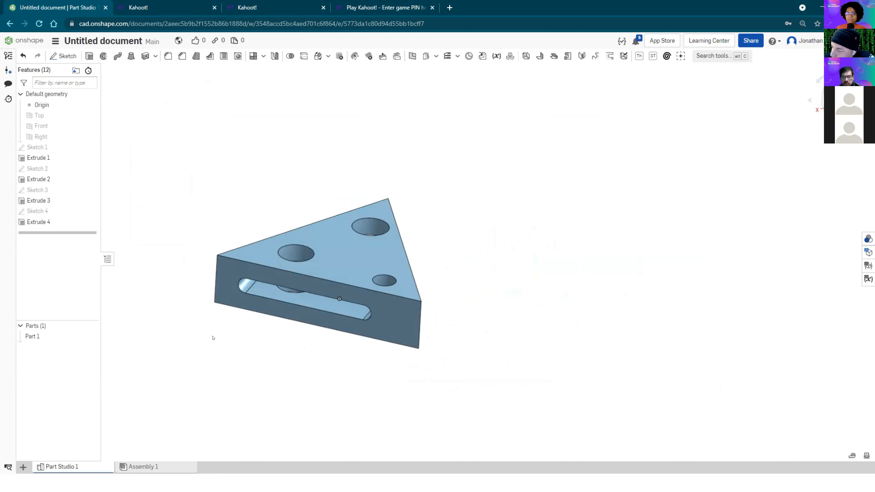
{"action": "right_click_drag", "start_coordinate": [201, 361], "coordinate": [251, 337]}
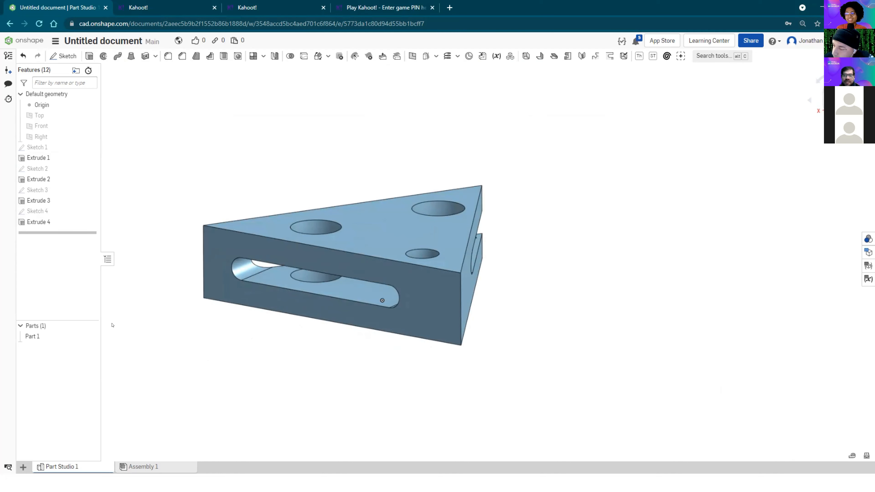
{"action": "middle_click_drag", "start_coordinate": [178, 332], "coordinate": [183, 323]}
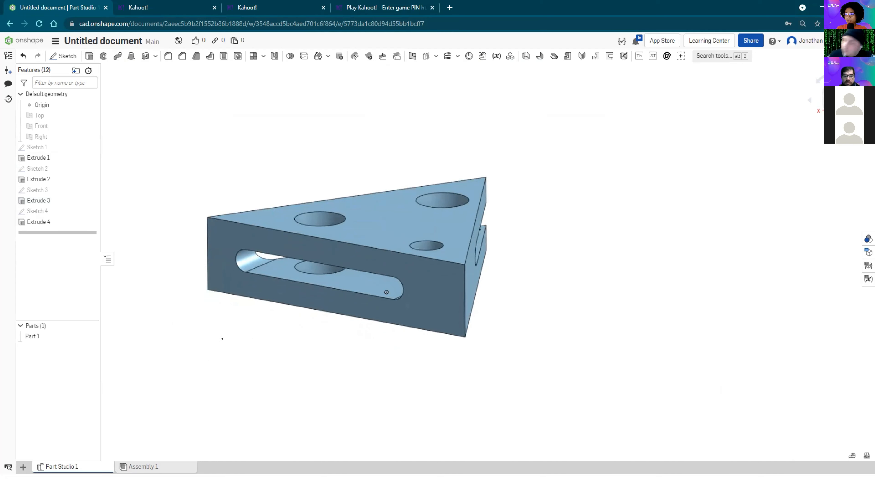
Step: Undo the slot cut and the slot sketch on the side face
{"action": "key", "text": "ctrl+z"}
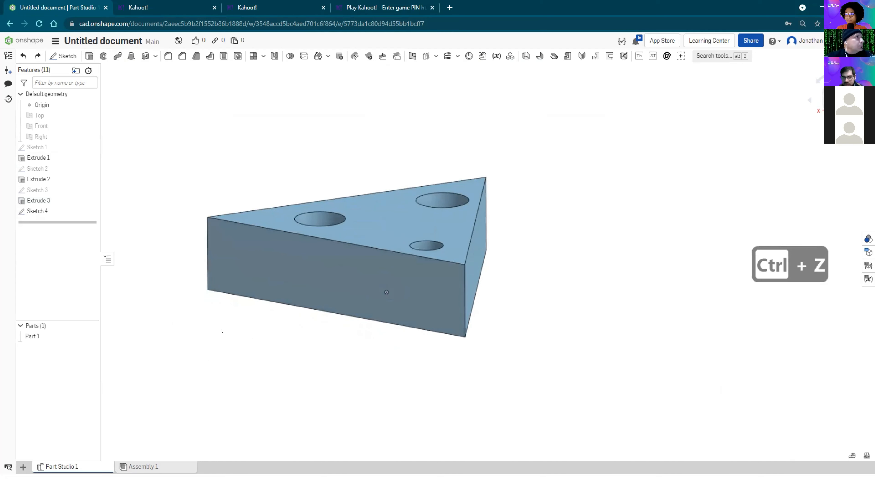
{"action": "right_click_drag", "start_coordinate": [249, 311], "coordinate": [197, 266]}
{"action": "key", "text": "ctrl+z"}
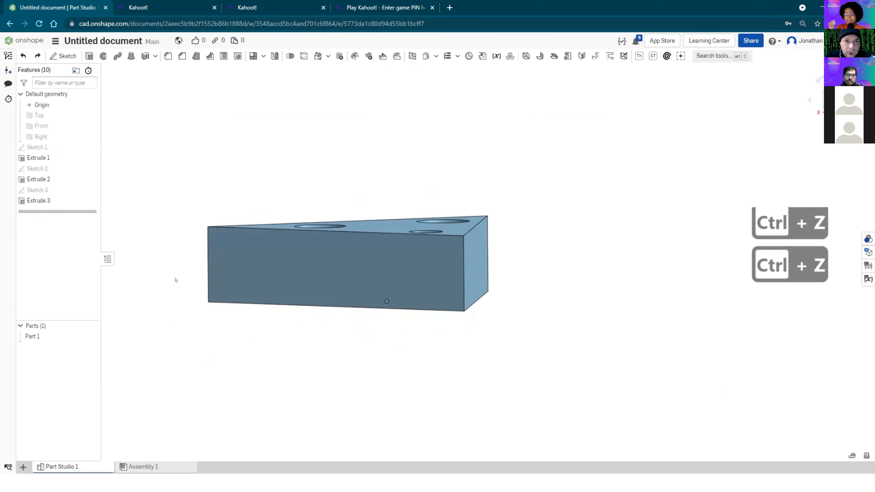
Step: Start a new sketch on the block's long front side face and draw a horizontal line about 126 mm long near mid-height
{"action": "right_click_drag", "start_coordinate": [178, 330], "coordinate": [285, 267]}
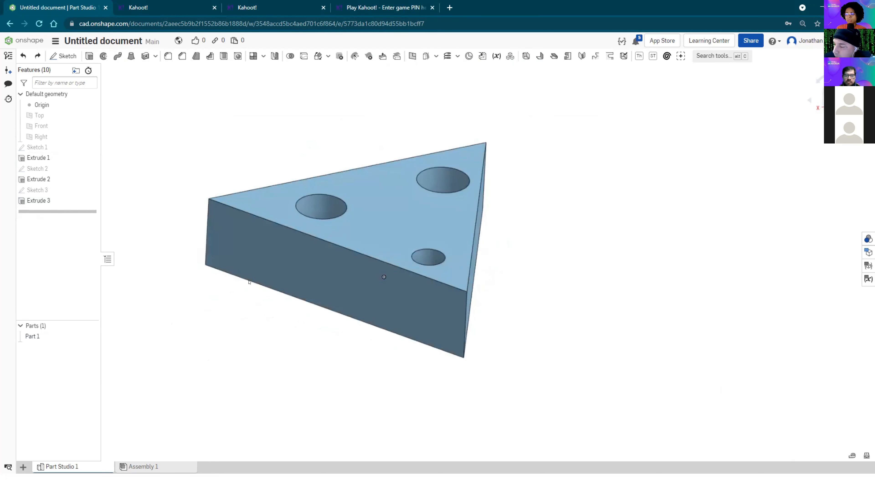
{"action": "right_click", "coordinate": [258, 256]}
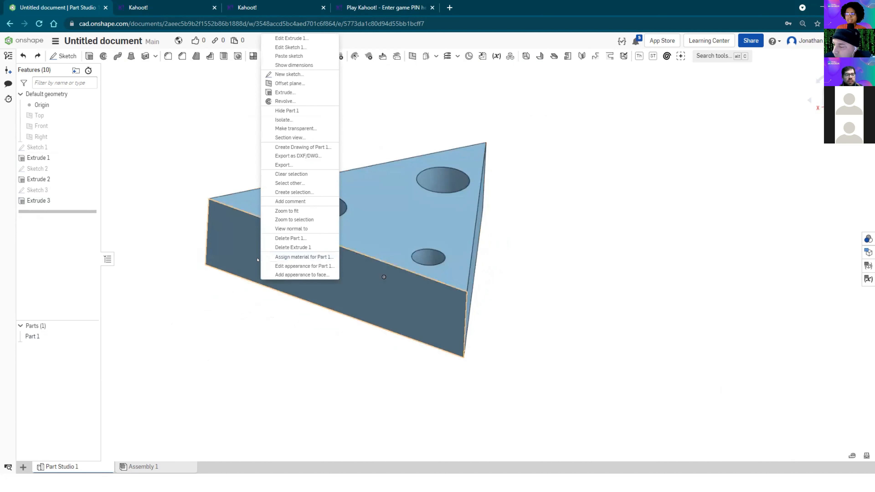
{"action": "left_click", "coordinate": [281, 74]}
{"action": "key", "text": "n"}
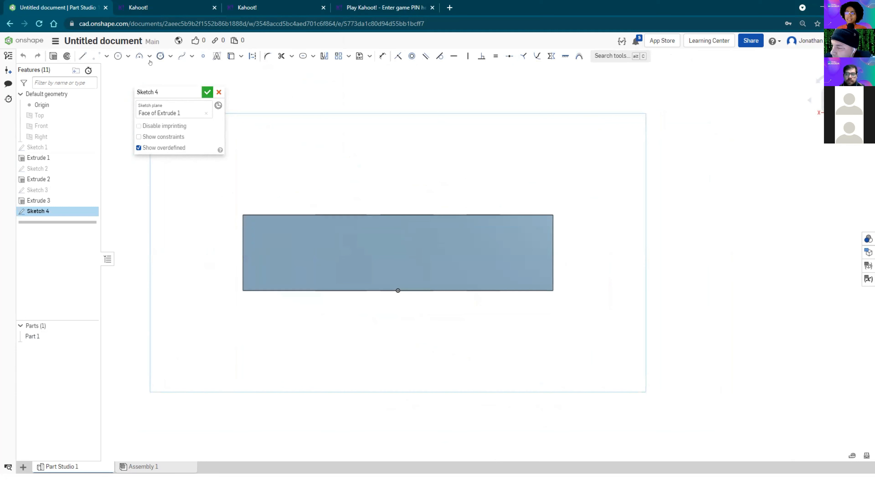
{"action": "left_click", "coordinate": [83, 56]}
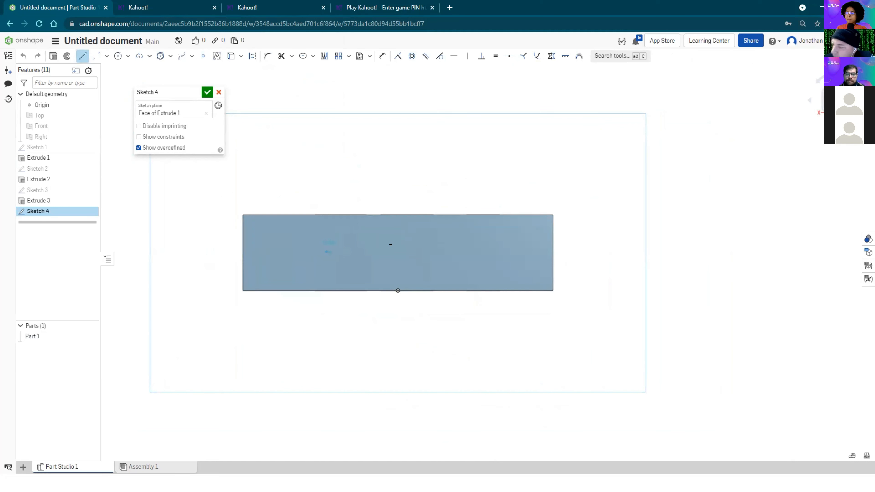
{"action": "left_click", "coordinate": [471, 250]}
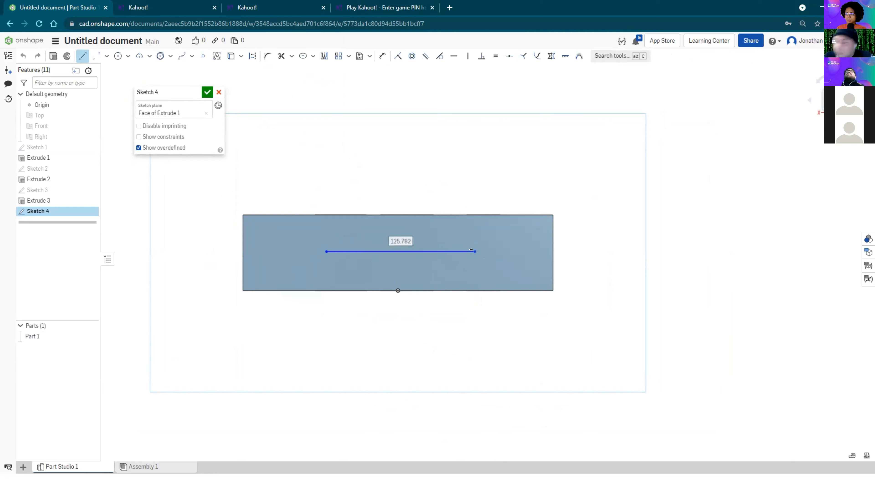
{"action": "key", "text": "Escape"}
{"action": "scroll", "coordinate": [411, 256], "scroll_direction": "up", "scroll_amount": 2}
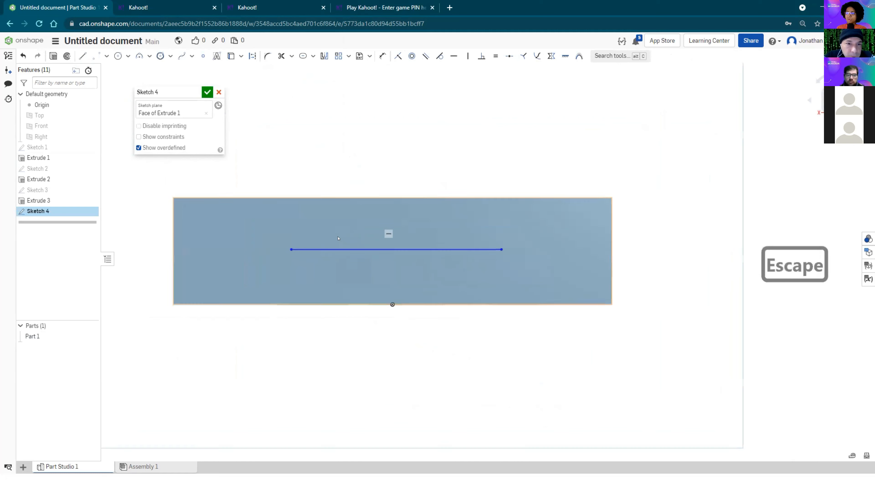
{"action": "scroll", "coordinate": [338, 239], "scroll_direction": "down", "scroll_amount": 1}
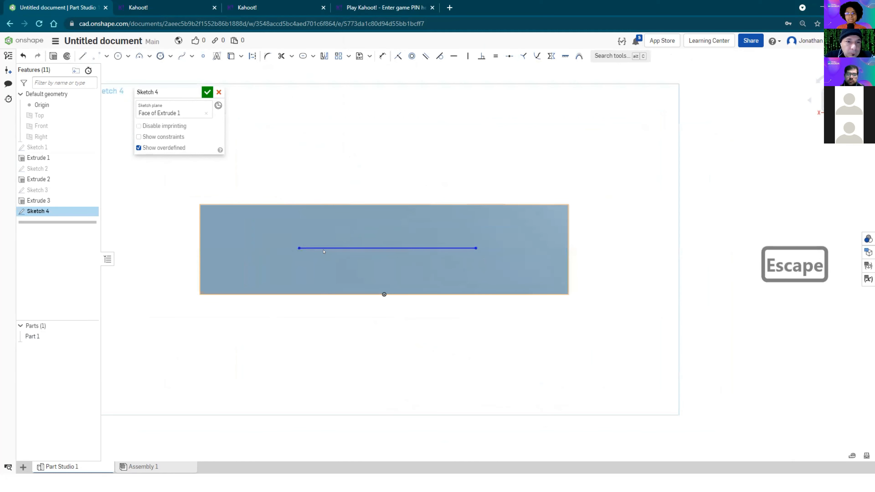
Step: Create a 20 mm slot around the horizontal line with the Slot tool
{"action": "left_click", "coordinate": [310, 55]}
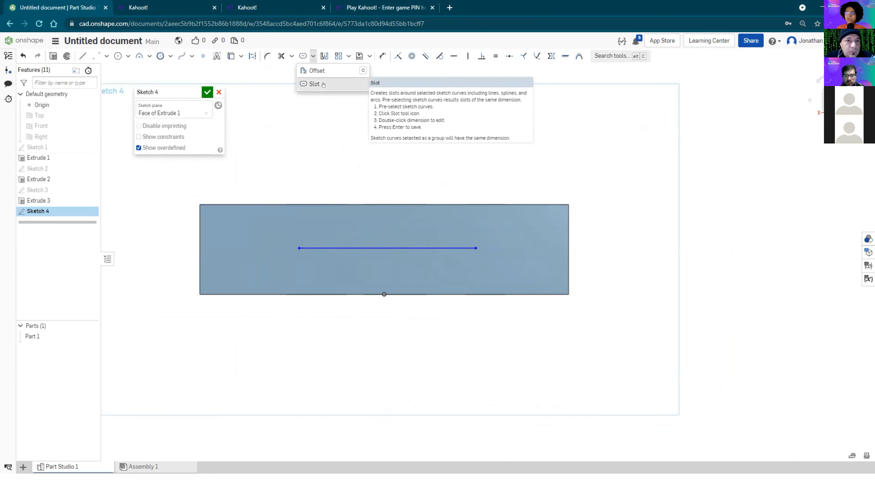
{"action": "left_click", "coordinate": [323, 84]}
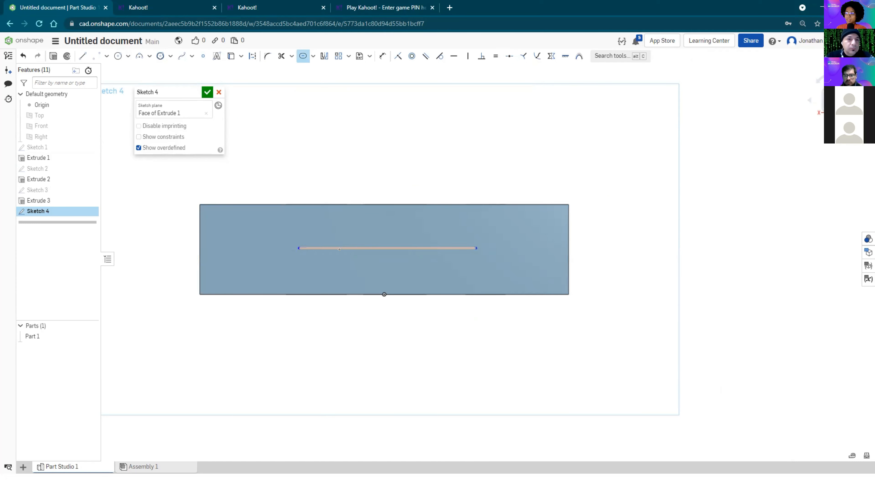
{"action": "left_click", "coordinate": [355, 248]}
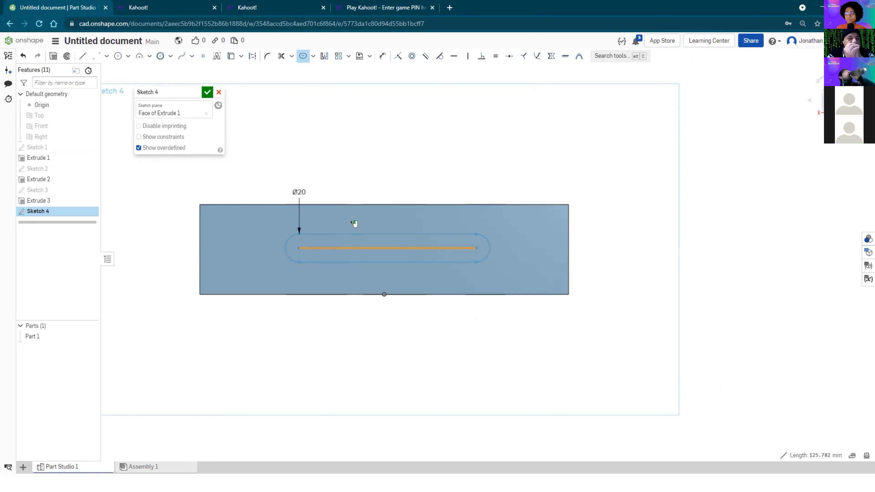
{"action": "left_click", "coordinate": [350, 222]}
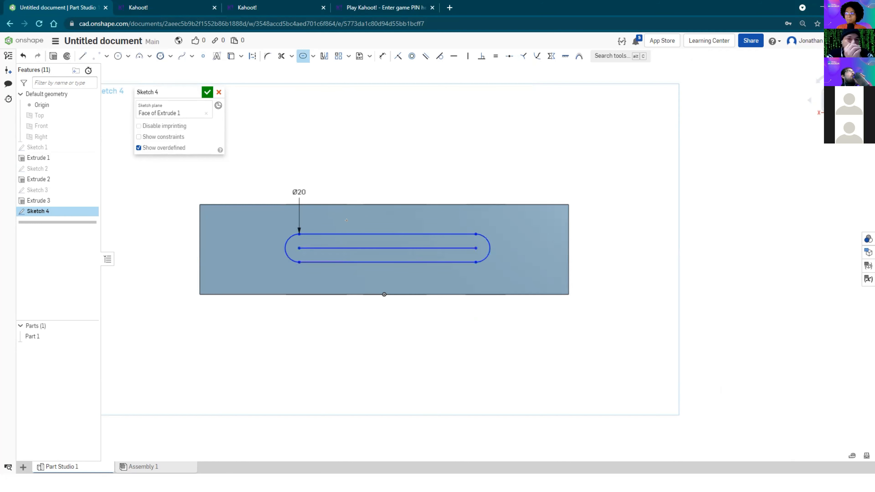
{"action": "scroll", "coordinate": [324, 248], "scroll_direction": "down", "scroll_amount": 3}
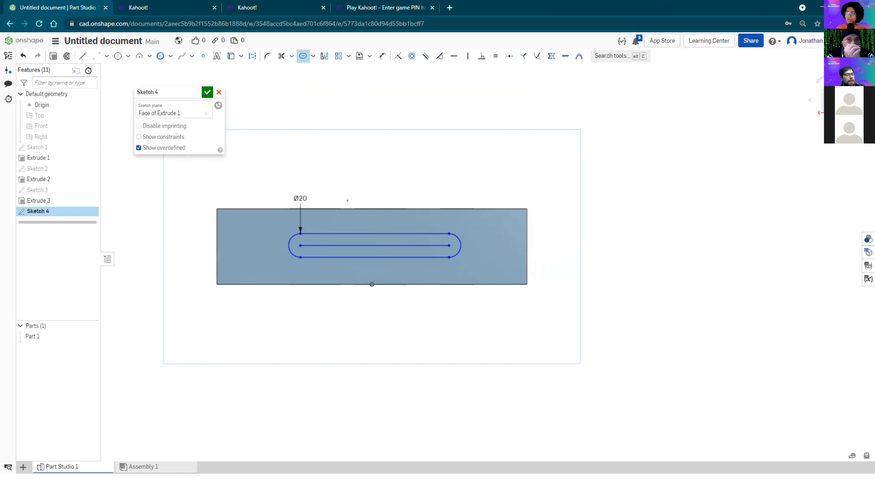
{"action": "scroll", "coordinate": [347, 200], "scroll_direction": "up", "scroll_amount": 5}
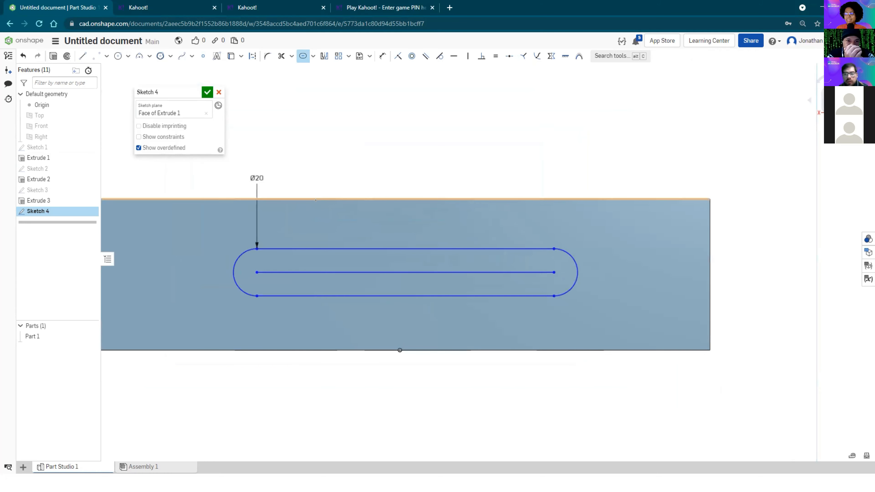
{"action": "scroll", "coordinate": [316, 200], "scroll_direction": "down", "scroll_amount": 3}
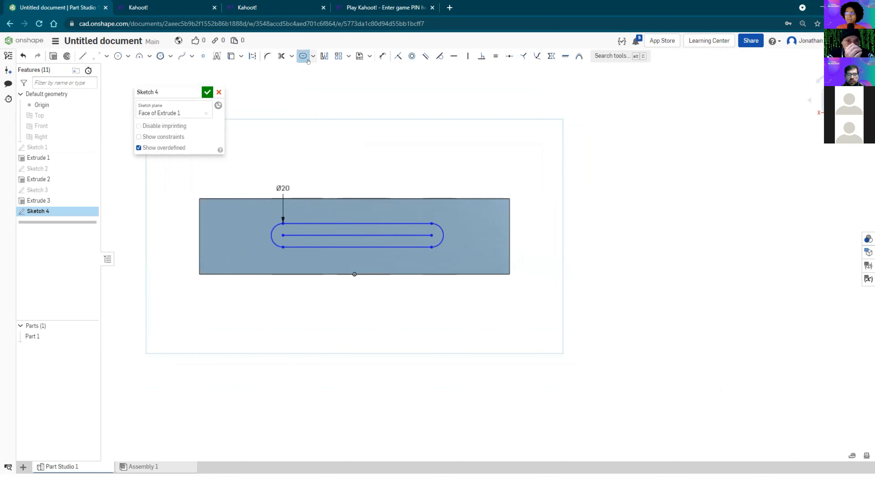
Step: Add the four boundary edges of the side face as paths for 20 mm slots
{"action": "left_click", "coordinate": [365, 199]}
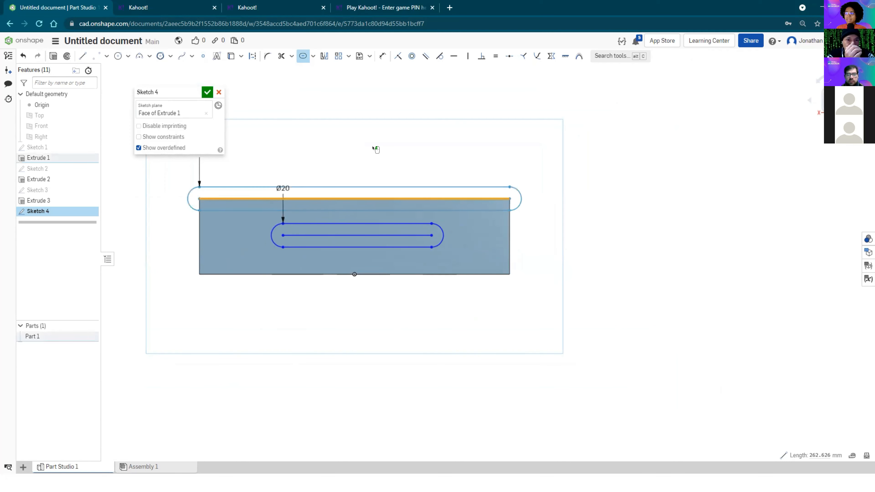
{"action": "scroll", "coordinate": [404, 187], "scroll_direction": "down", "scroll_amount": 2}
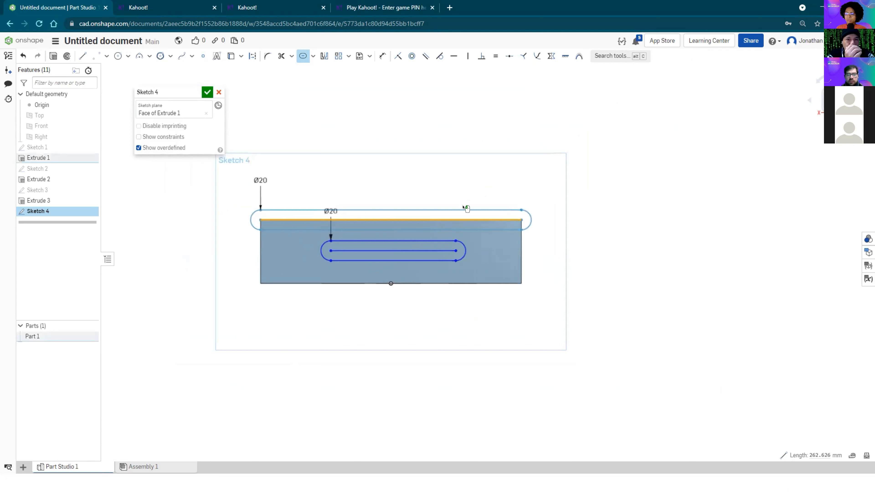
{"action": "left_click", "coordinate": [522, 253]}
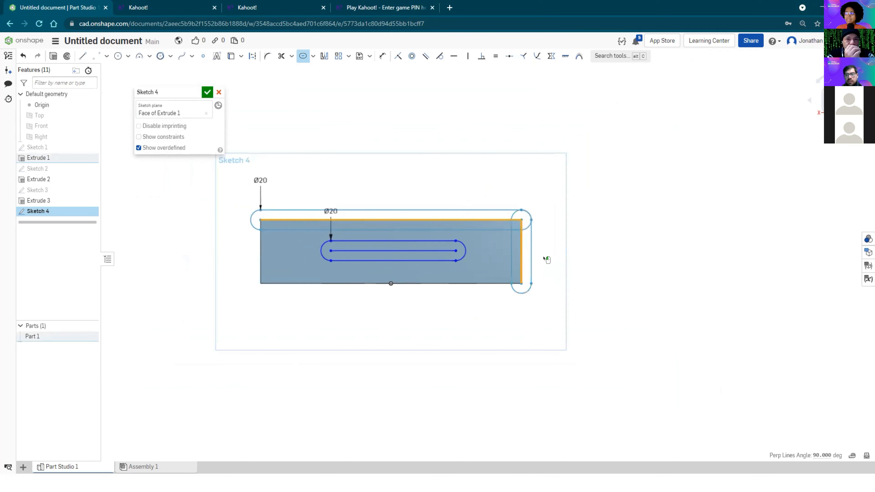
{"action": "scroll", "coordinate": [537, 246], "scroll_direction": "up", "scroll_amount": 1}
{"action": "scroll", "coordinate": [244, 246], "scroll_direction": "up", "scroll_amount": 2}
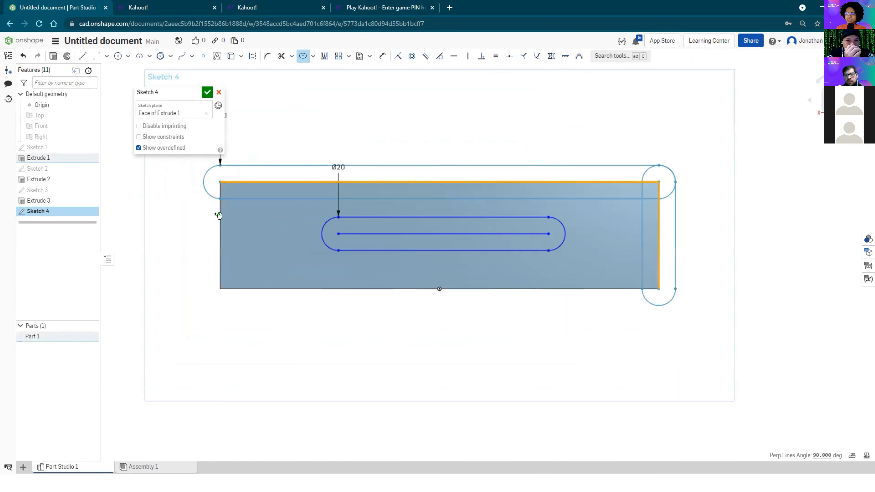
{"action": "scroll", "coordinate": [215, 226], "scroll_direction": "down", "scroll_amount": 2}
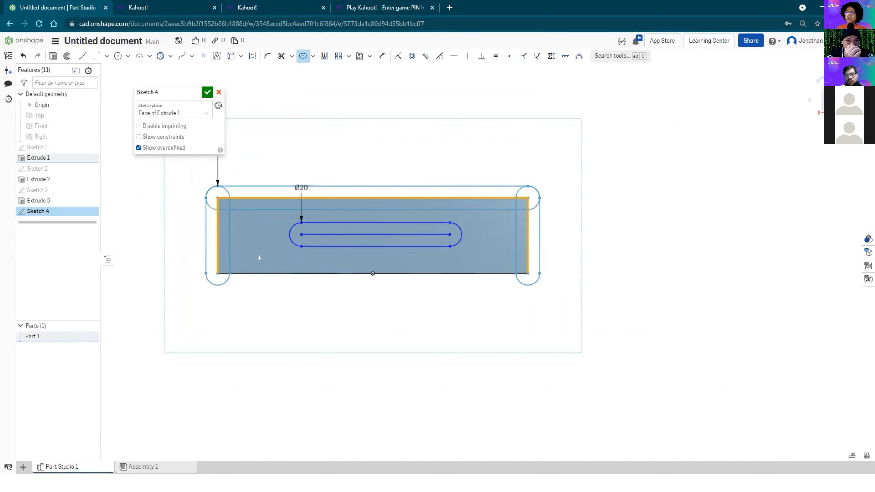
{"action": "left_click", "coordinate": [275, 273]}
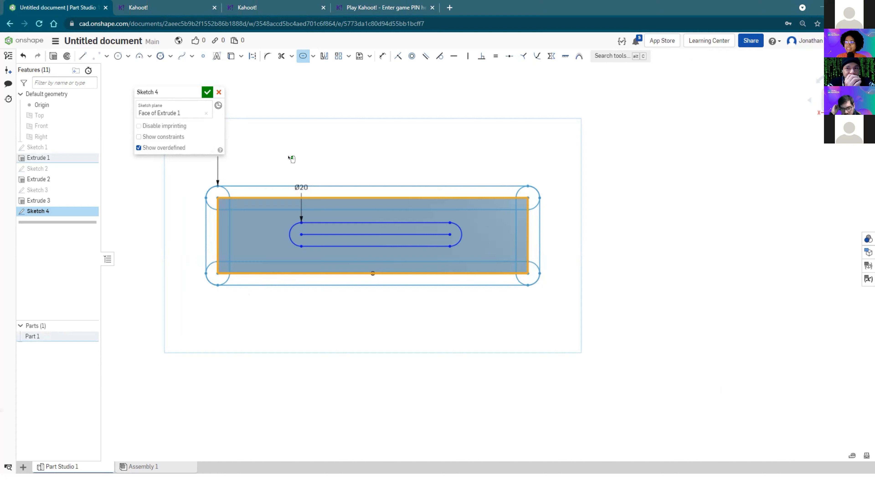
Step: Undo the slots around the face's boundary edges and leave the Slot tool
{"action": "key", "text": "ctrl+z"}
{"action": "key", "text": "ctrl+z"}
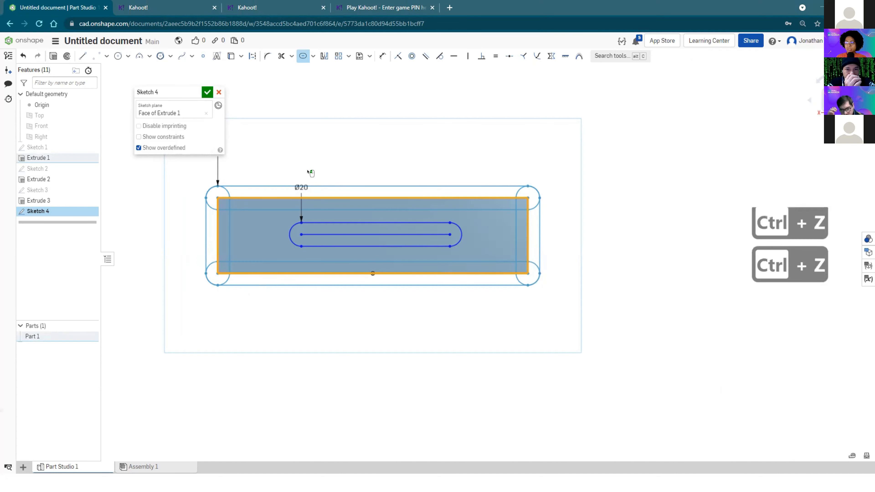
{"action": "left_click", "coordinate": [310, 164]}
{"action": "key", "text": "Escape"}
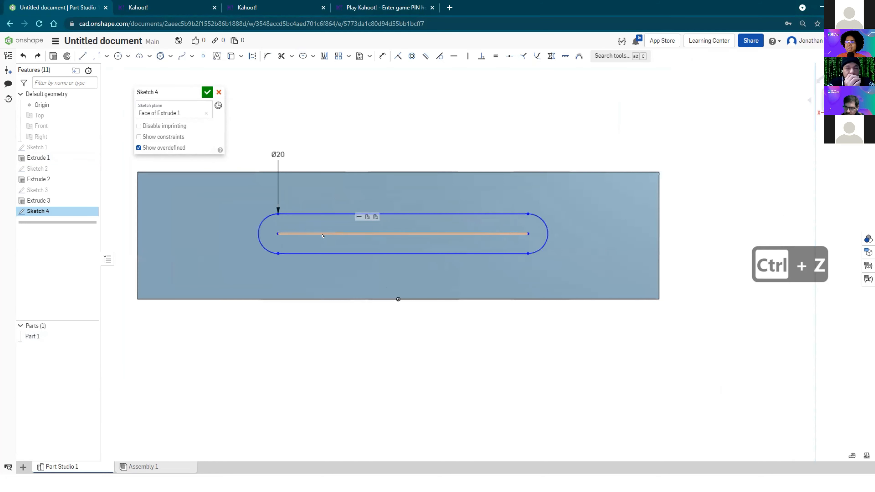
Step: Finish the slot sketch on the side face
{"action": "mouse_move", "coordinate": [335, 237]}
{"action": "right_mouse_down"}
{"action": "mouse_move", "coordinate": [308, 171]}
{"action": "mouse_move", "coordinate": [301, 276]}
{"action": "right_mouse_up"}
{"action": "left_click", "coordinate": [206, 92]}
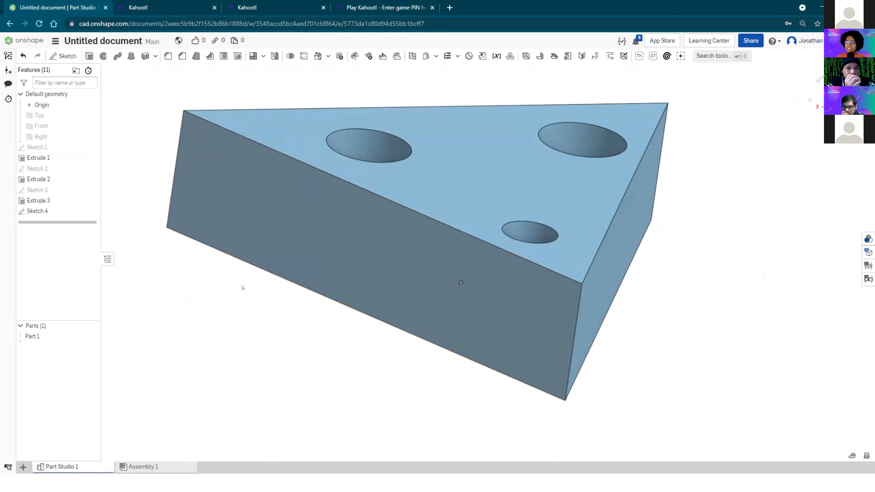
{"action": "scroll", "coordinate": [242, 289], "scroll_direction": "down", "scroll_amount": 2}
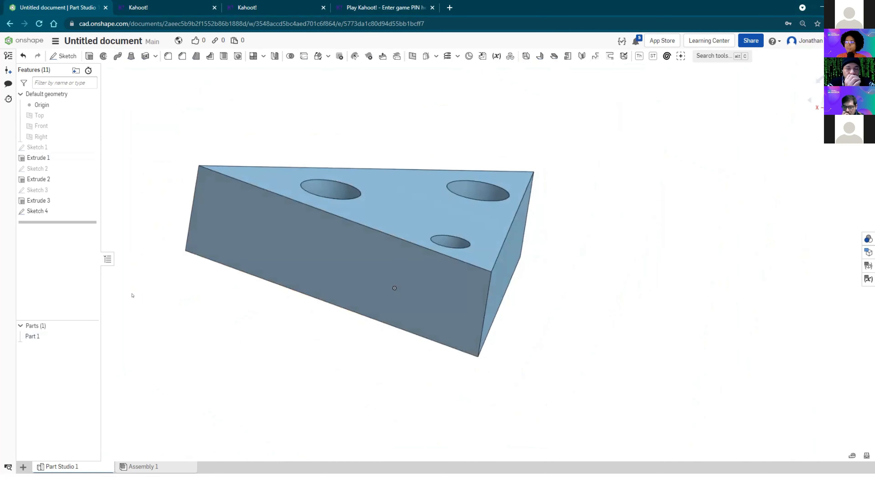
{"action": "mouse_move", "coordinate": [286, 326]}
{"action": "right_mouse_down"}
{"action": "mouse_move", "coordinate": [280, 316]}
{"action": "mouse_move", "coordinate": [287, 332]}
{"action": "mouse_move", "coordinate": [279, 331]}
{"action": "mouse_move", "coordinate": [280, 319]}
{"action": "right_mouse_up"}
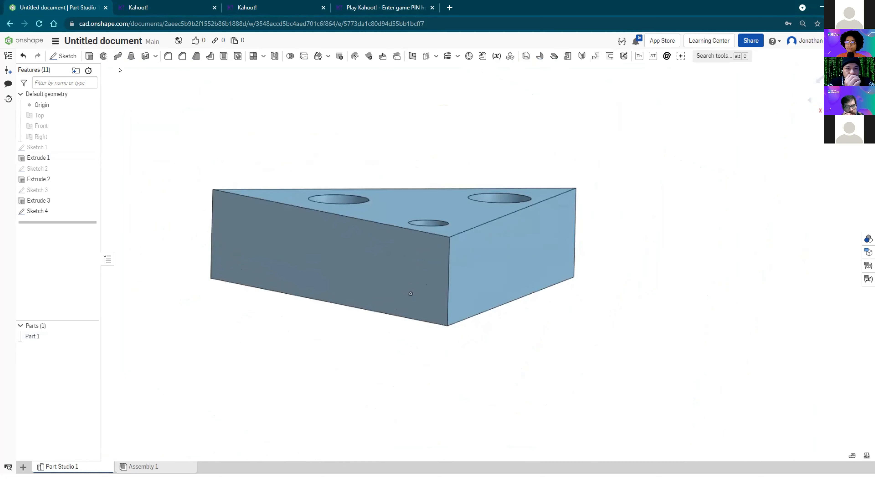
Step: Extrude the slot region outward from the side face by 77 mm, adding material to the block
{"action": "left_click", "coordinate": [89, 56]}
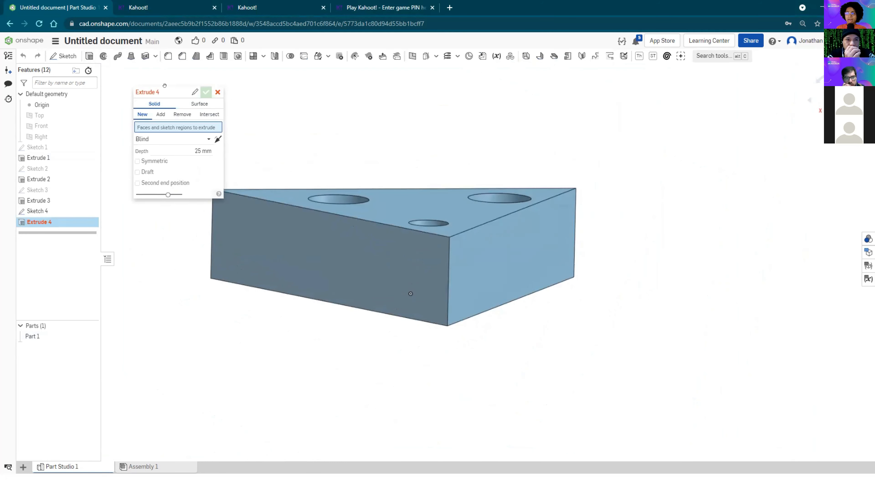
{"action": "left_click_drag", "start_coordinate": [165, 86], "coordinate": [144, 77]}
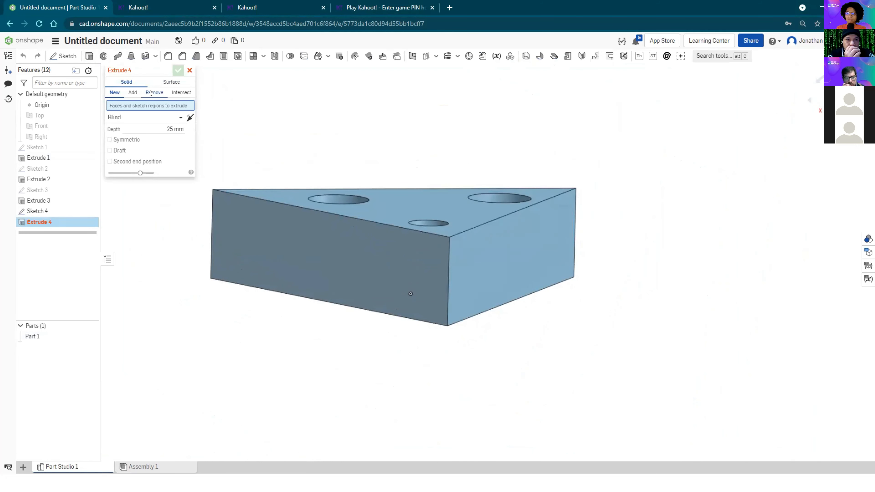
{"action": "scroll", "coordinate": [256, 128], "scroll_direction": "down", "scroll_amount": 2}
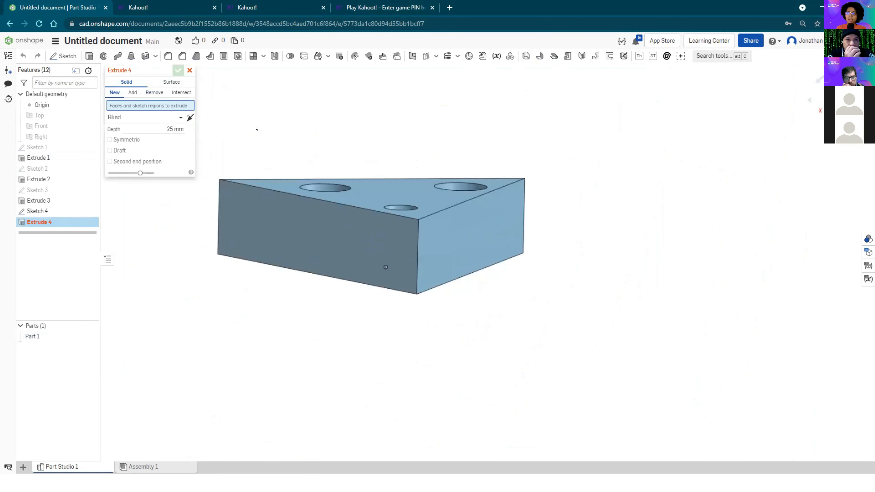
{"action": "left_click", "coordinate": [132, 92]}
{"action": "middle_click_drag", "start_coordinate": [262, 116], "coordinate": [279, 123]}
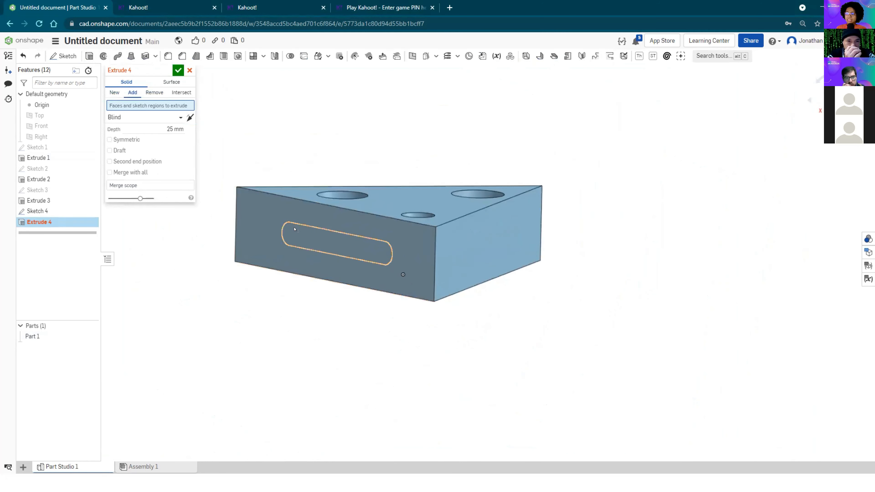
{"action": "left_click", "coordinate": [295, 229]}
{"action": "left_click_drag", "start_coordinate": [258, 271], "coordinate": [238, 274]}
{"action": "right_click_drag", "start_coordinate": [340, 325], "coordinate": [365, 344]}
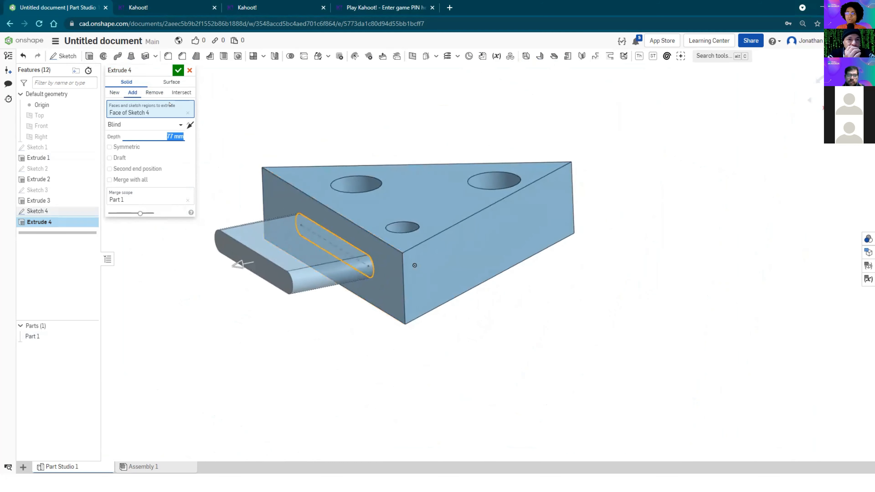
Step: Change the slot extrusion to remove material and set its depth to 270 mm, cutting through the block
{"action": "left_click", "coordinate": [156, 93]}
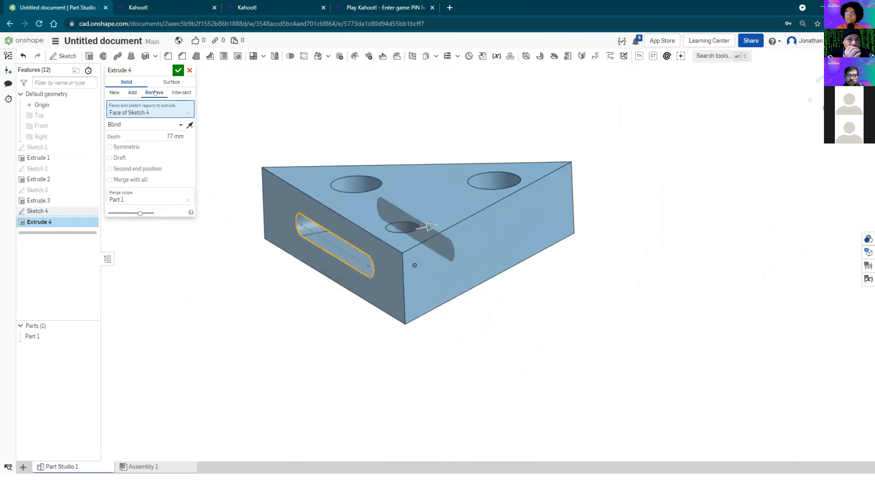
{"action": "mouse_move", "coordinate": [300, 333]}
{"action": "right_mouse_down"}
{"action": "mouse_move", "coordinate": [307, 322]}
{"action": "mouse_move", "coordinate": [302, 332]}
{"action": "right_mouse_up"}
{"action": "mouse_move", "coordinate": [667, 377]}
{"action": "right_mouse_down"}
{"action": "mouse_move", "coordinate": [650, 362]}
{"action": "mouse_move", "coordinate": [652, 380]}
{"action": "right_mouse_up"}
{"action": "left_click_drag", "start_coordinate": [433, 228], "coordinate": [652, 171]}
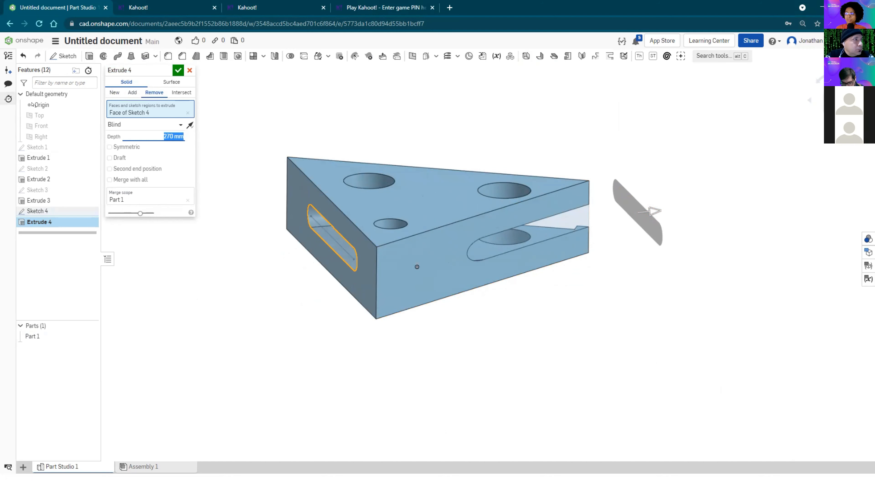
{"action": "left_click", "coordinate": [179, 70]}
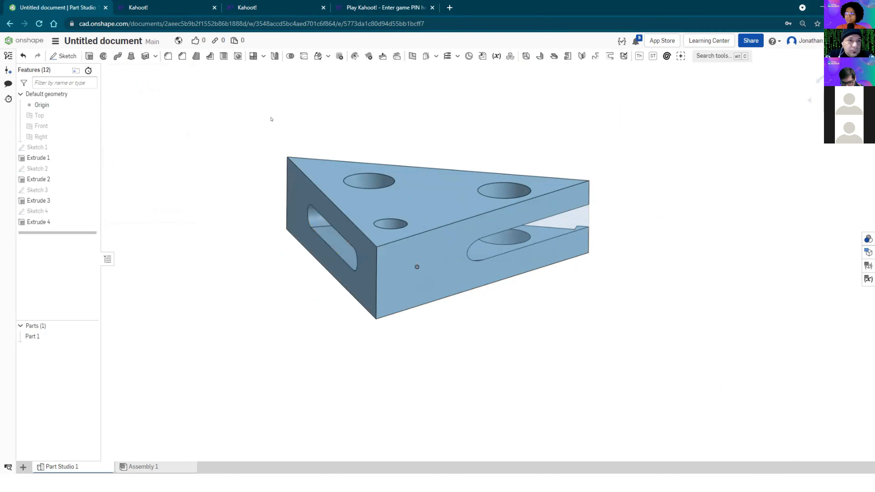
Step: Fillet the vertical edges at the block's three corners with a 10 mm radius, including both edge pieces split by the slot
{"action": "right_click_drag", "start_coordinate": [578, 279], "coordinate": [561, 309]}
{"action": "left_click", "coordinate": [167, 56]}
{"action": "right_click_drag", "start_coordinate": [607, 289], "coordinate": [579, 287]}
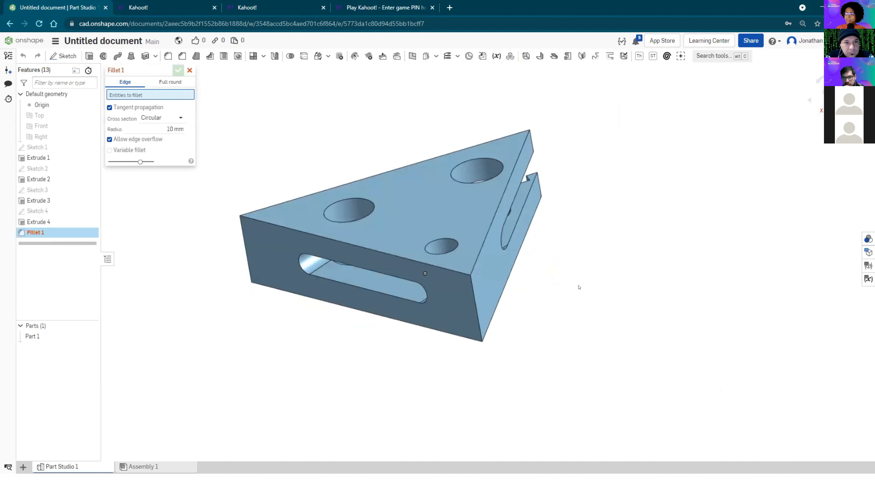
{"action": "left_click", "coordinate": [474, 303]}
{"action": "right_click_drag", "start_coordinate": [330, 359], "coordinate": [389, 345]}
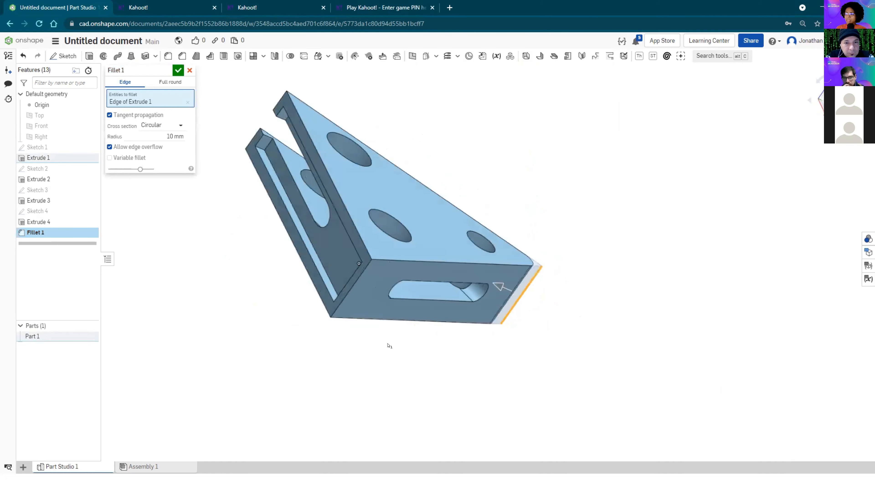
{"action": "left_click", "coordinate": [351, 288]}
{"action": "right_click_drag", "start_coordinate": [355, 286], "coordinate": [500, 372]}
{"action": "left_click", "coordinate": [341, 263]}
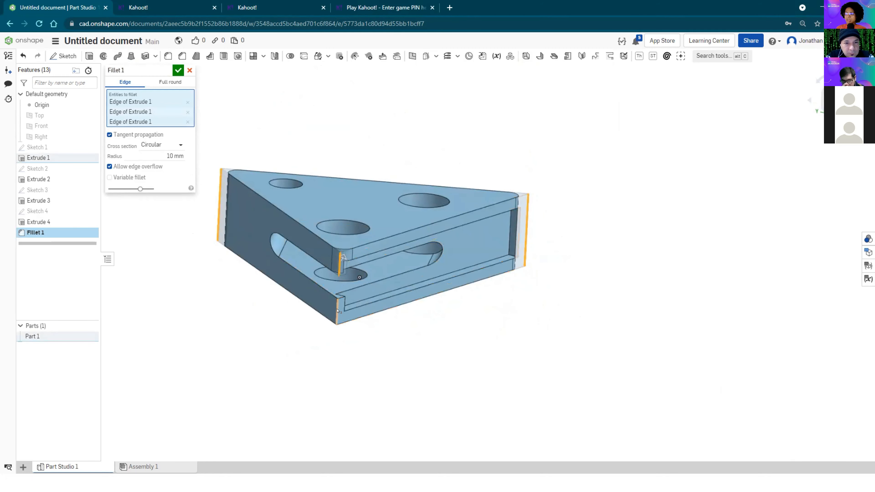
{"action": "left_click", "coordinate": [336, 310]}
{"action": "right_click_drag", "start_coordinate": [412, 331], "coordinate": [396, 312]}
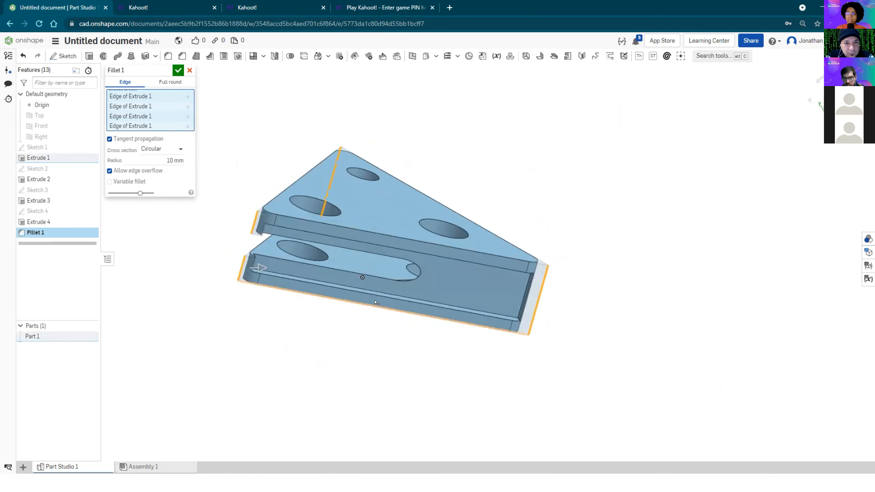
{"action": "middle_click_drag", "start_coordinate": [397, 311], "coordinate": [376, 302]}
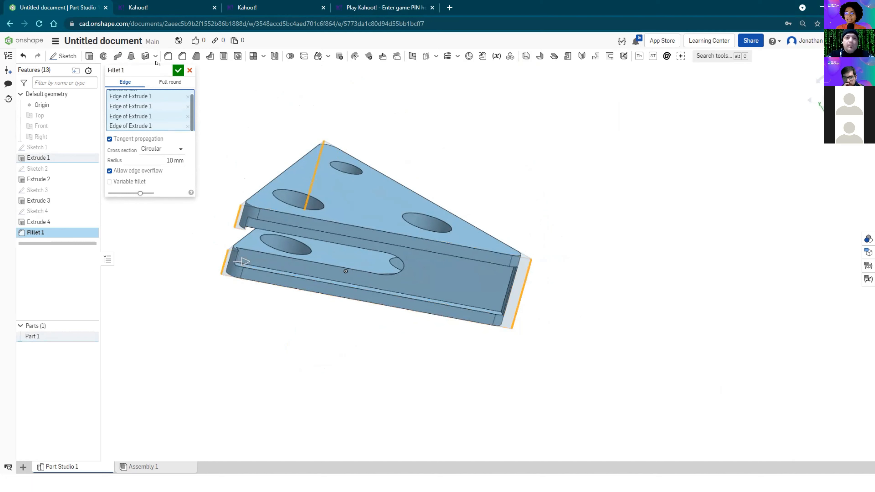
{"action": "left_click", "coordinate": [178, 71]}
Step: Change the appearance of Part 1 to a golden yellow palette colour
{"action": "right_click_drag", "start_coordinate": [345, 328], "coordinate": [309, 251]}
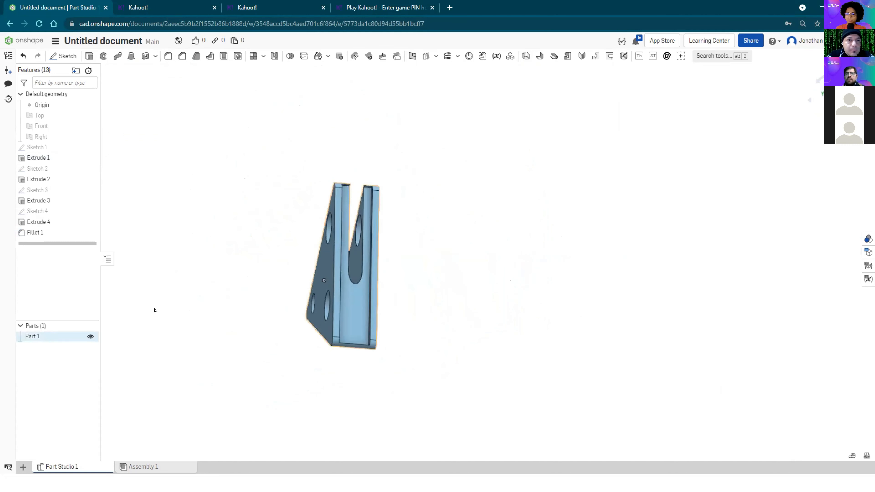
{"action": "right_click", "coordinate": [33, 336]}
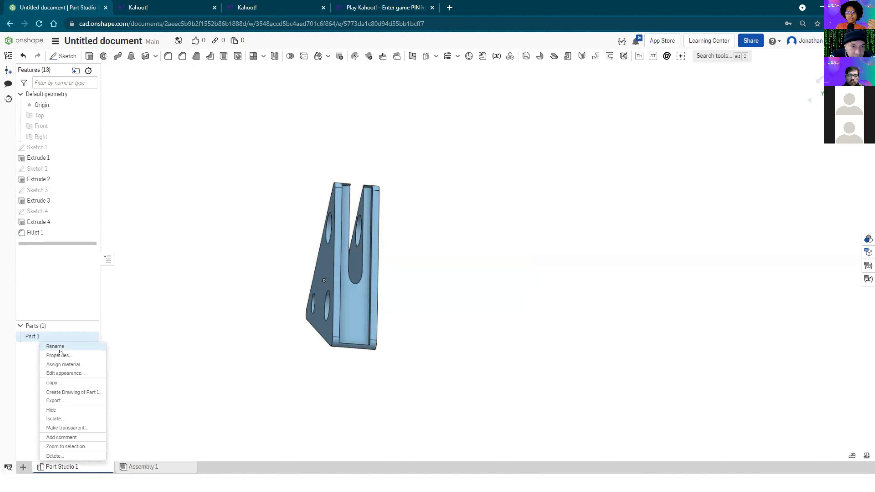
{"action": "left_click", "coordinate": [68, 372]}
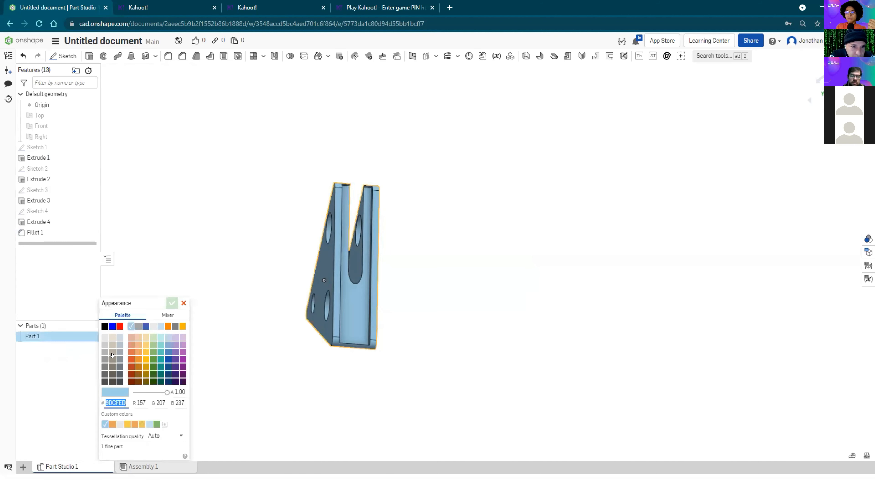
{"action": "left_click", "coordinate": [142, 347]}
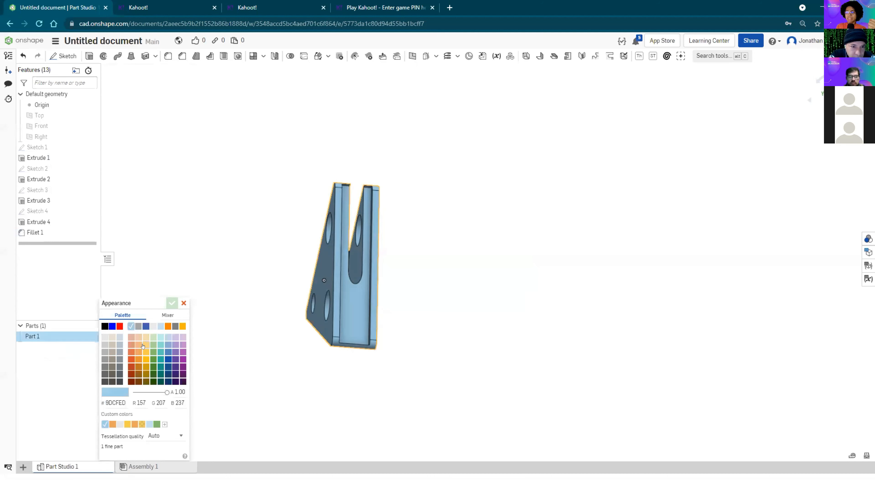
{"action": "left_click", "coordinate": [172, 303]}
Step: Examine the coloured part's rounded corners, holes and slot openings from several angles
{"action": "mouse_move", "coordinate": [461, 316]}
{"action": "right_mouse_down"}
{"action": "mouse_move", "coordinate": [445, 289]}
{"action": "mouse_move", "coordinate": [423, 319]}
{"action": "right_mouse_up"}
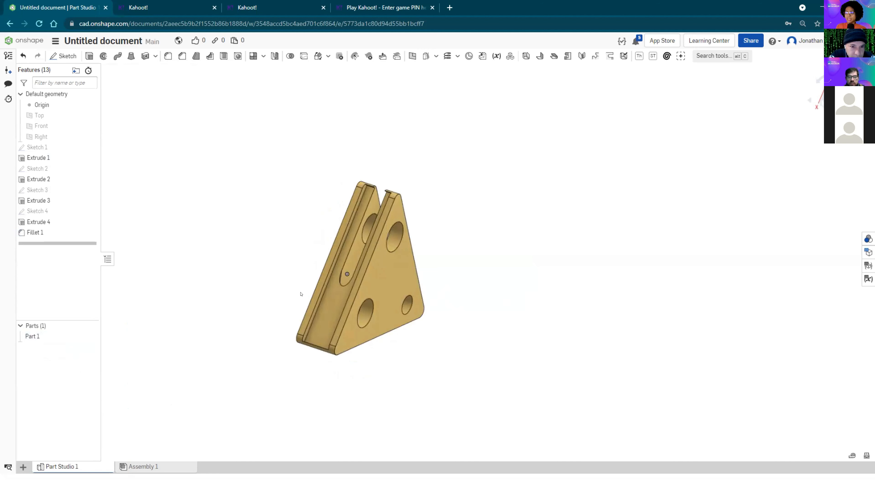
{"action": "scroll", "coordinate": [301, 293], "scroll_direction": "up", "scroll_amount": 3}
{"action": "scroll", "coordinate": [269, 280], "scroll_direction": "down", "scroll_amount": 1}
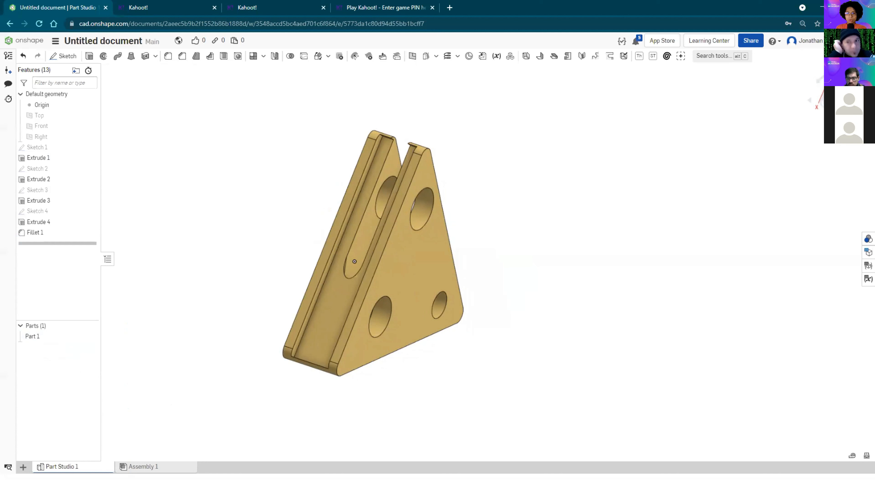
{"action": "mouse_move", "coordinate": [220, 272]}
{"action": "right_mouse_down"}
{"action": "mouse_move", "coordinate": [228, 259]}
{"action": "mouse_move", "coordinate": [221, 280]}
{"action": "mouse_move", "coordinate": [213, 263]}
{"action": "right_mouse_up"}
{"action": "right_click_drag", "start_coordinate": [527, 208], "coordinate": [526, 209]}
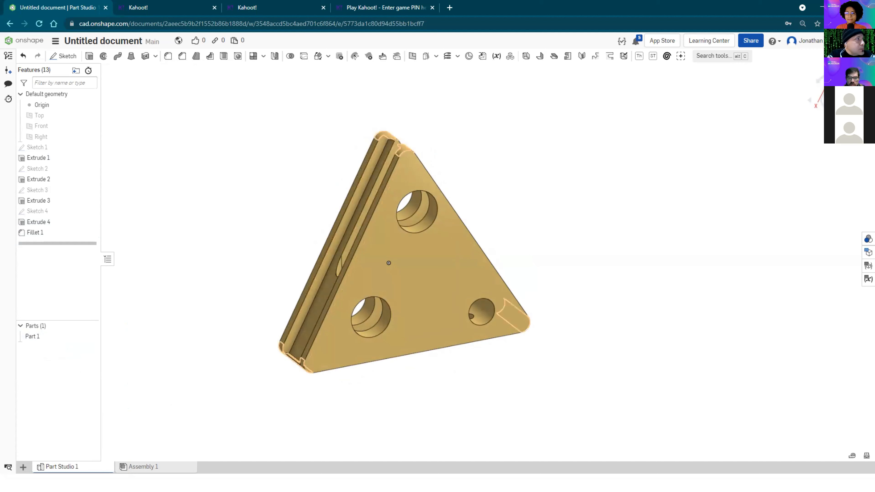
{"action": "mouse_move", "coordinate": [230, 264]}
{"action": "right_mouse_down"}
{"action": "mouse_move", "coordinate": [255, 235]}
{"action": "mouse_move", "coordinate": [255, 264]}
{"action": "mouse_move", "coordinate": [266, 260]}
{"action": "mouse_move", "coordinate": [244, 257]}
{"action": "right_mouse_up"}
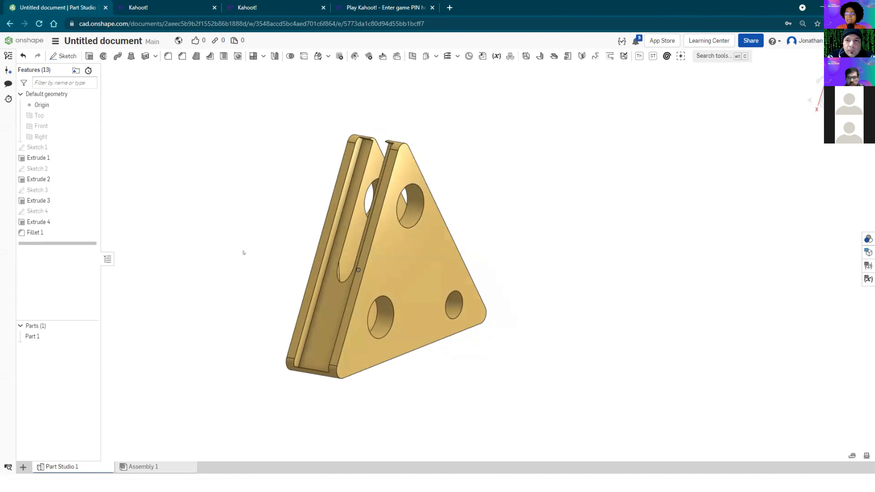
{"action": "middle_click_drag", "start_coordinate": [243, 252], "coordinate": [230, 251]}
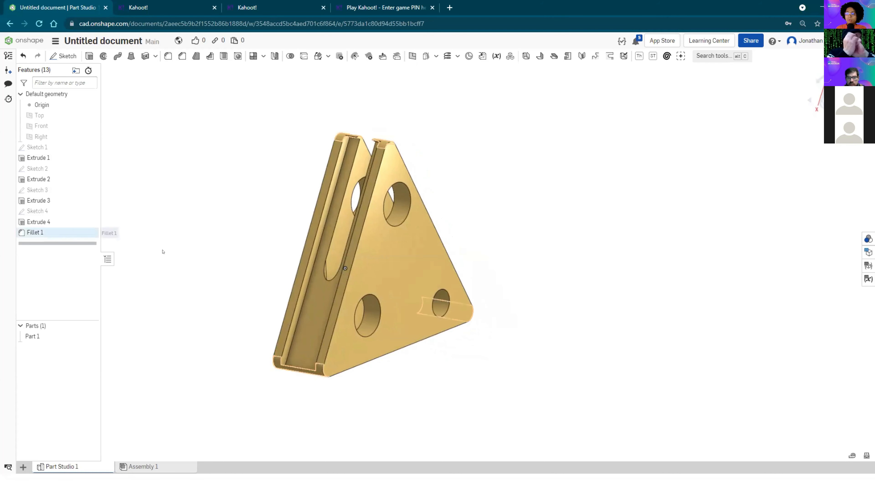
Step: Delete the corner fillet from the block
{"action": "right_click", "coordinate": [78, 236]}
{"action": "left_click", "coordinate": [106, 308]}
{"action": "right_click_drag", "start_coordinate": [266, 324], "coordinate": [213, 317]}
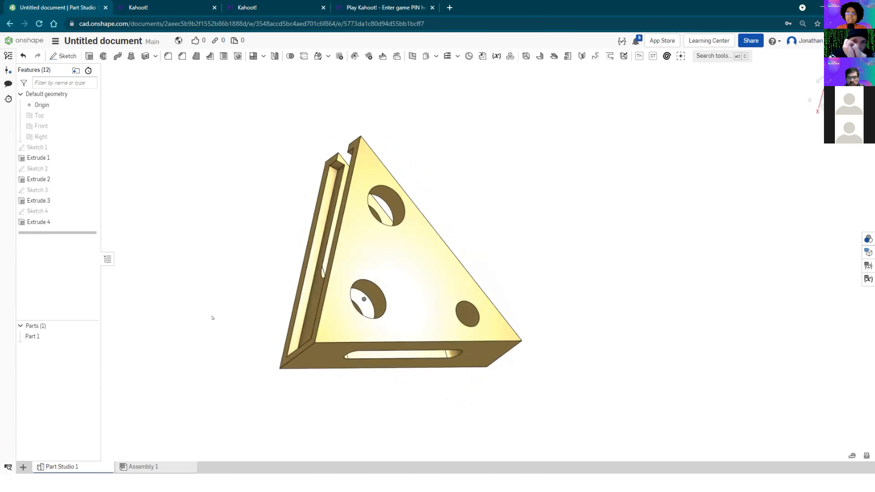
{"action": "right_click_drag", "start_coordinate": [219, 281], "coordinate": [228, 215]}
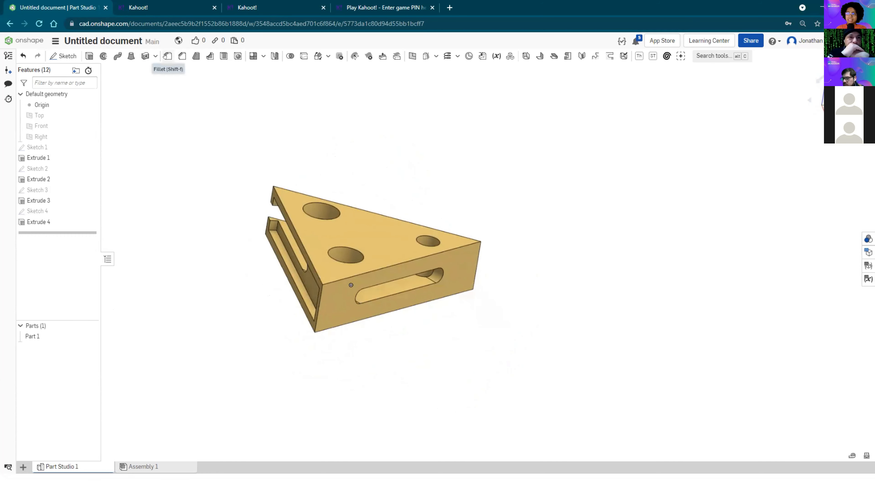
Step: Start a 10 mm edge fillet on the vertical edges at the block's three corners, including both edge pieces split by the slot
{"action": "mouse_move", "coordinate": [166, 56]}
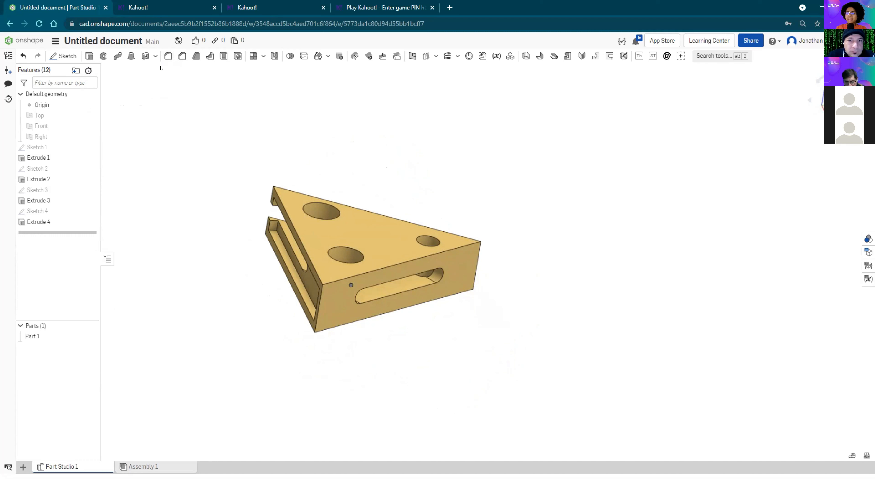
{"action": "left_click", "coordinate": [168, 56]}
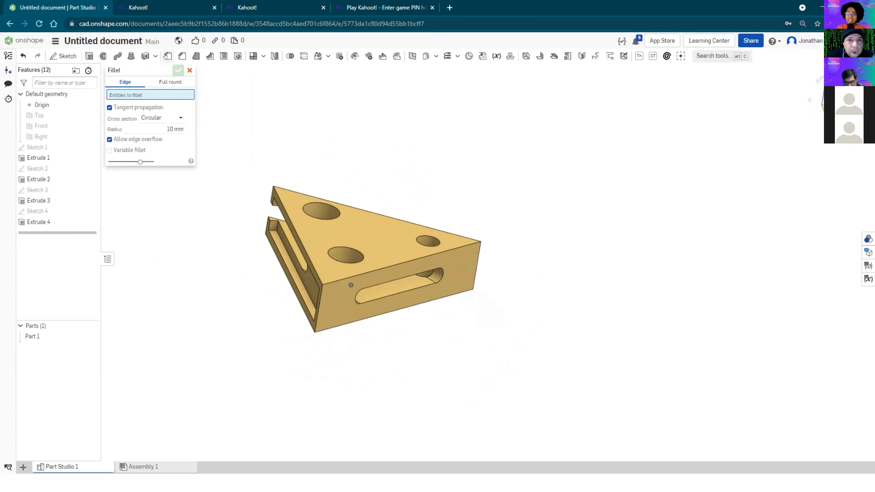
{"action": "mouse_move", "coordinate": [293, 141]}
{"action": "right_mouse_down"}
{"action": "mouse_move", "coordinate": [301, 129]}
{"action": "mouse_move", "coordinate": [293, 142]}
{"action": "right_mouse_up"}
{"action": "scroll", "coordinate": [324, 367], "scroll_direction": "up", "scroll_amount": 3}
{"action": "right_click_drag", "start_coordinate": [324, 368], "coordinate": [348, 363]}
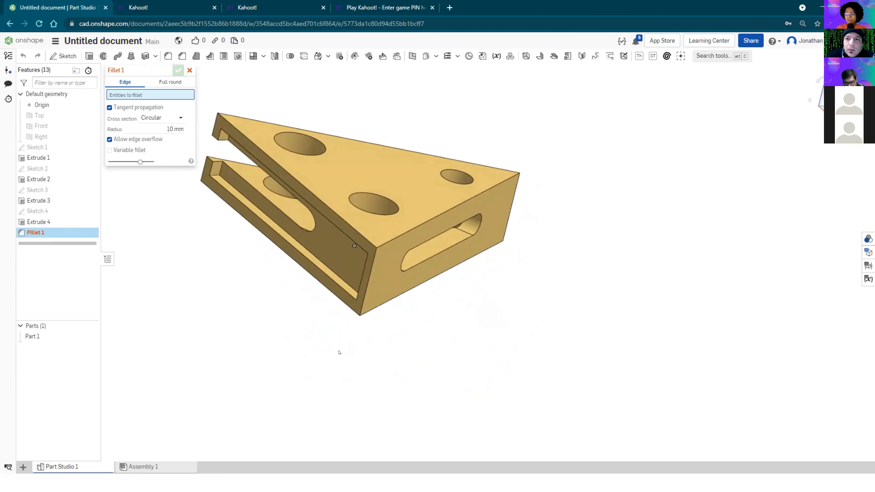
{"action": "left_click", "coordinate": [368, 267]}
{"action": "right_click_drag", "start_coordinate": [503, 265], "coordinate": [477, 186]}
{"action": "left_click", "coordinate": [448, 273]}
{"action": "left_click", "coordinate": [475, 186]}
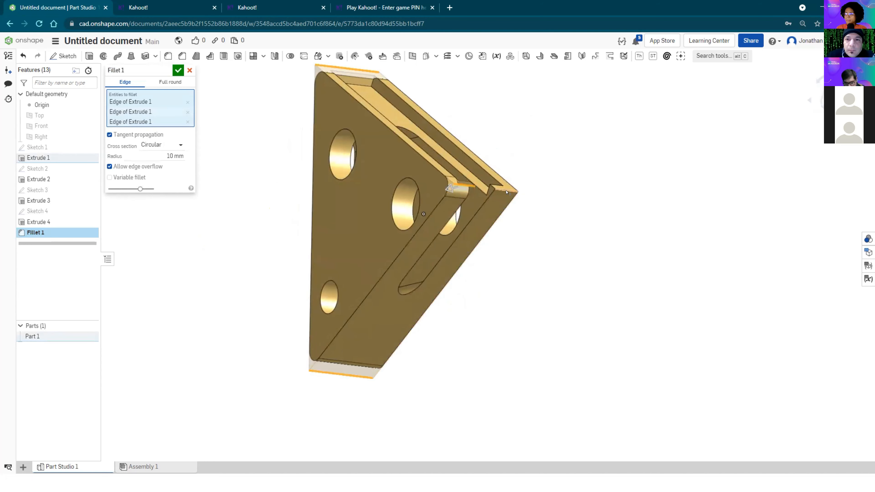
{"action": "left_click", "coordinate": [506, 187]}
{"action": "right_click_drag", "start_coordinate": [517, 306], "coordinate": [354, 101]}
Step: Add the upper rims of the three round holes in the block's top face to the fillet selection
{"action": "left_click", "coordinate": [360, 157]}
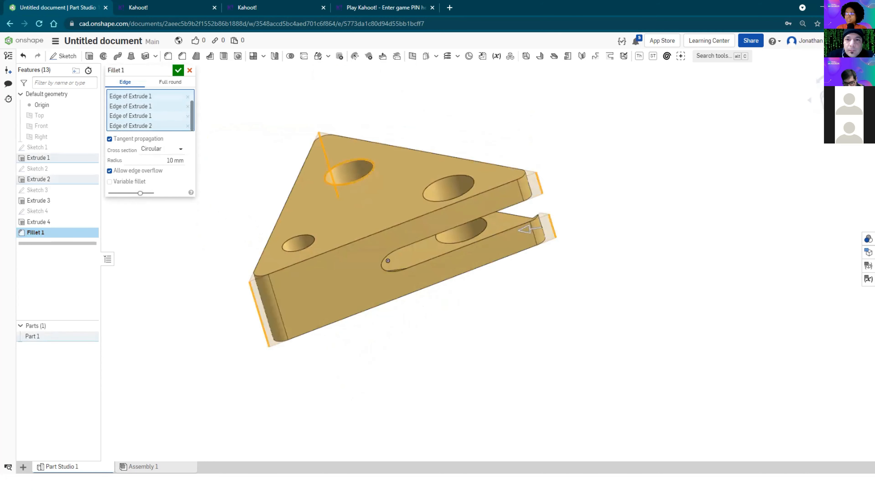
{"action": "right_click_drag", "start_coordinate": [435, 128], "coordinate": [454, 166]}
{"action": "left_click", "coordinate": [454, 167]}
{"action": "left_click", "coordinate": [314, 250]}
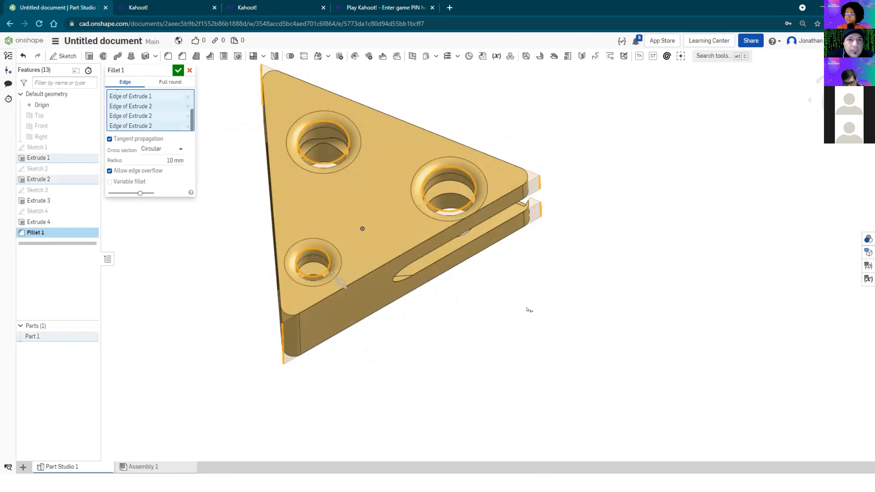
{"action": "right_click_drag", "start_coordinate": [519, 315], "coordinate": [572, 289]}
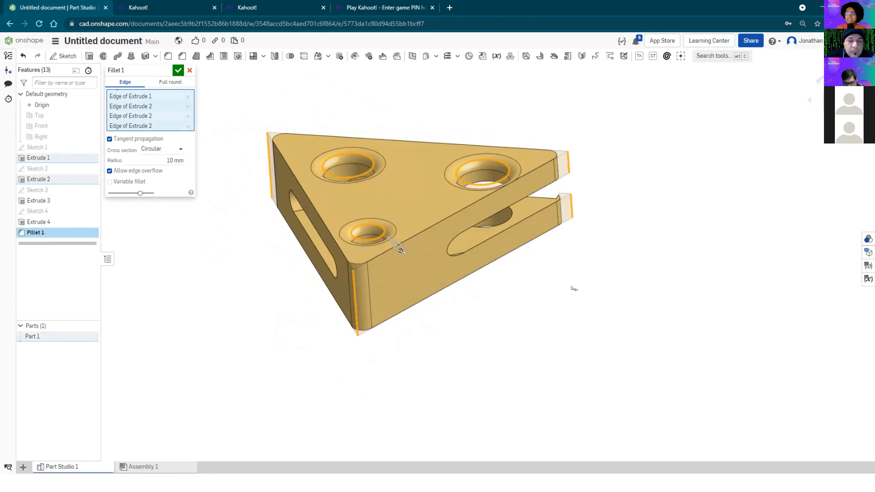
{"action": "right_click_drag", "start_coordinate": [263, 286], "coordinate": [263, 286]}
Step: Try a radius of 50 mm for the fillet on the corners and hole rims
{"action": "left_click", "coordinate": [171, 159]}
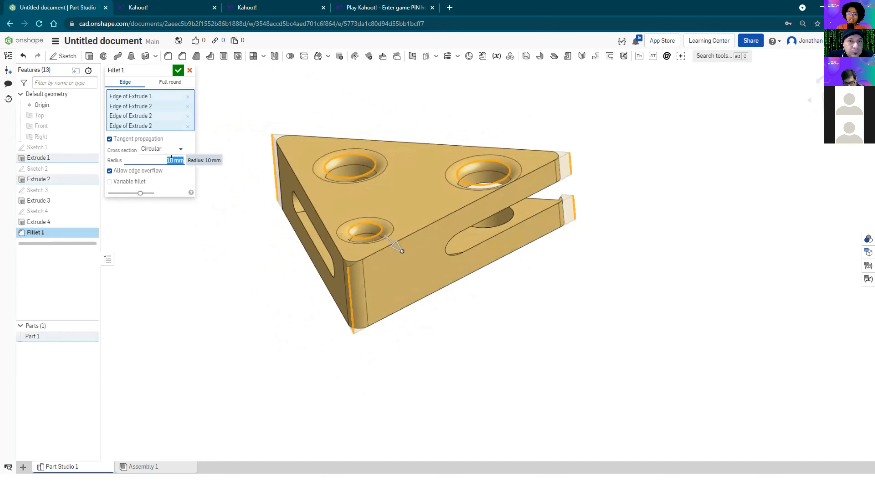
{"action": "type", "text": "50"}
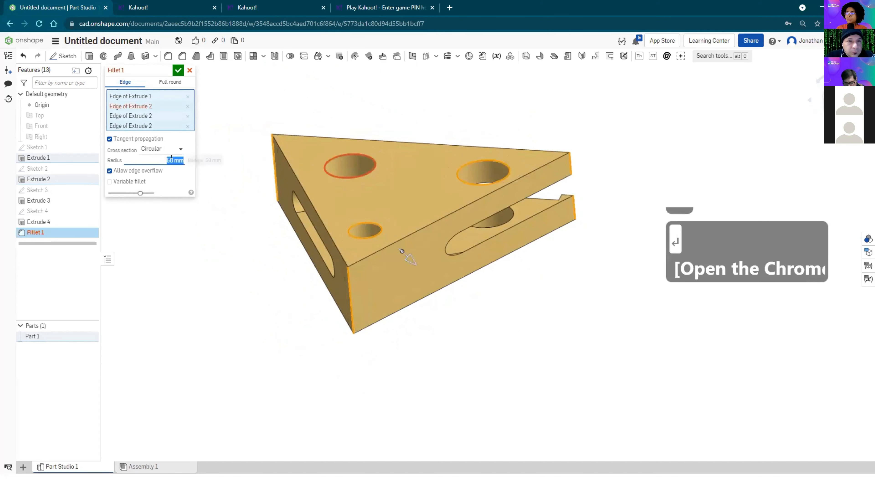
{"action": "right_click_drag", "start_coordinate": [250, 324], "coordinate": [267, 326]}
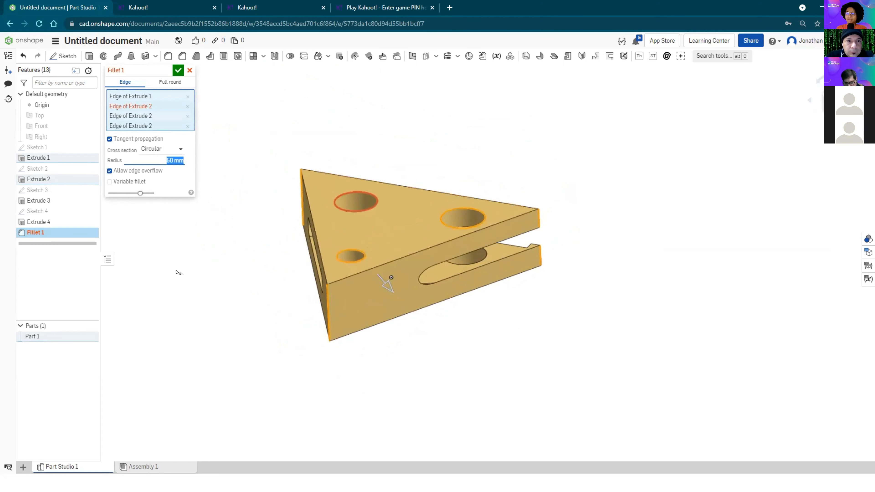
Step: Set the fillet radius to 10 mm and accept the fillet on the block's corners and hole rims
{"action": "type", "text": "10"}
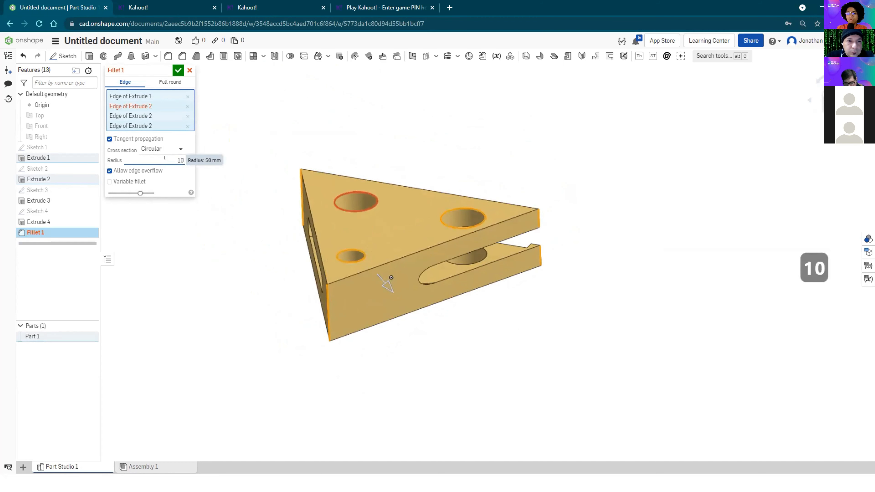
{"action": "key", "text": "Return"}
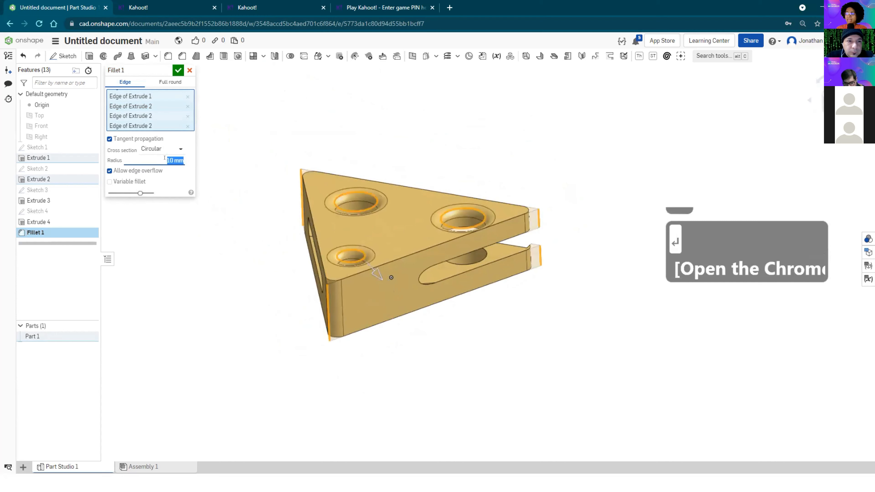
{"action": "right_click_drag", "start_coordinate": [237, 294], "coordinate": [238, 197]}
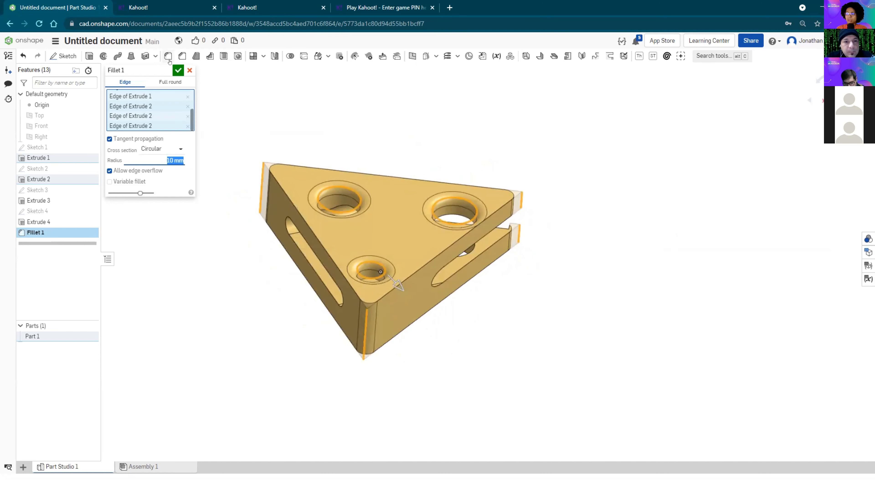
{"action": "left_click", "coordinate": [178, 70]}
{"action": "right_click_drag", "start_coordinate": [235, 304], "coordinate": [322, 368]}
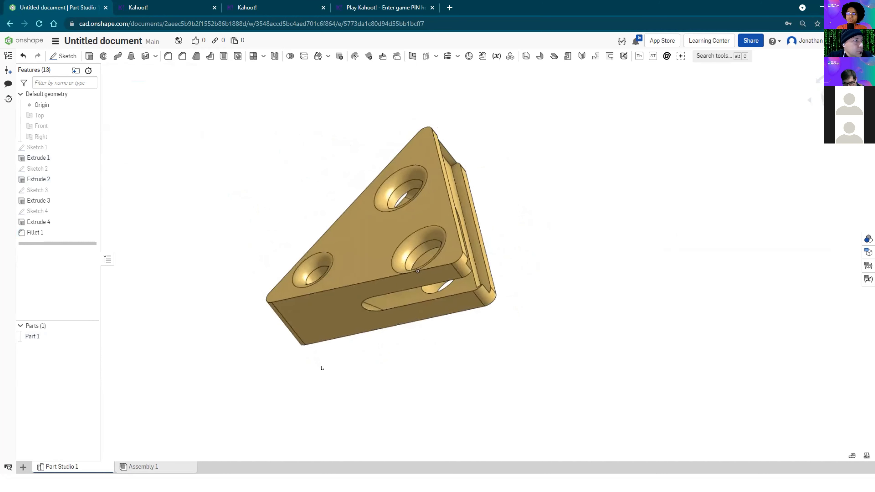
{"action": "middle_click_drag", "start_coordinate": [321, 368], "coordinate": [314, 370]}
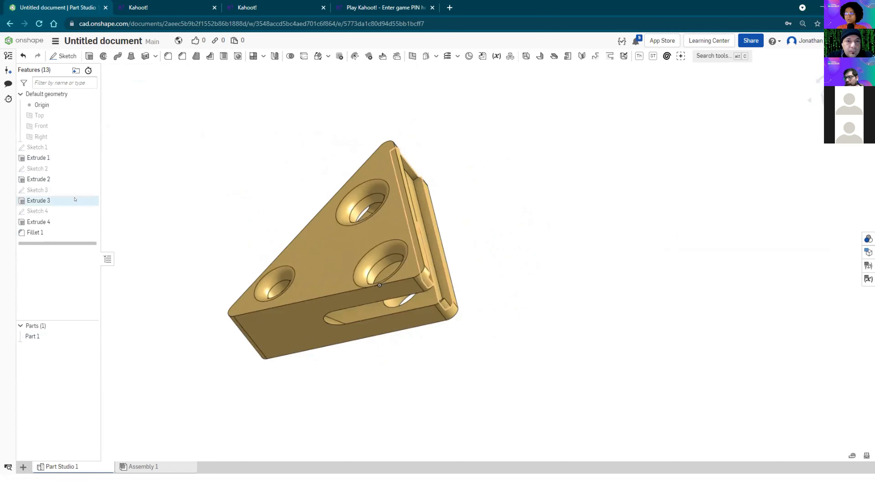
Step: Open the block's triangular base sketch, look at the available Offset and Slot tools, and leave the sketch without changes
{"action": "right_click", "coordinate": [55, 148]}
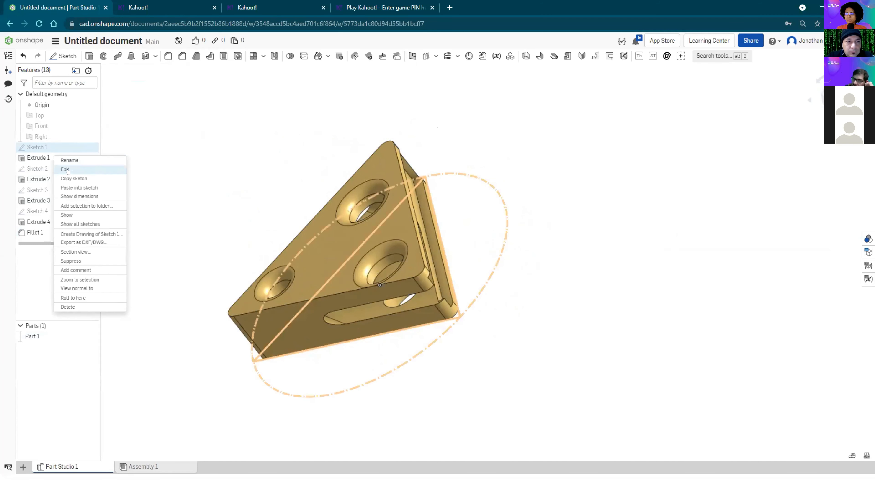
{"action": "left_click", "coordinate": [68, 170]}
{"action": "left_click", "coordinate": [313, 56]}
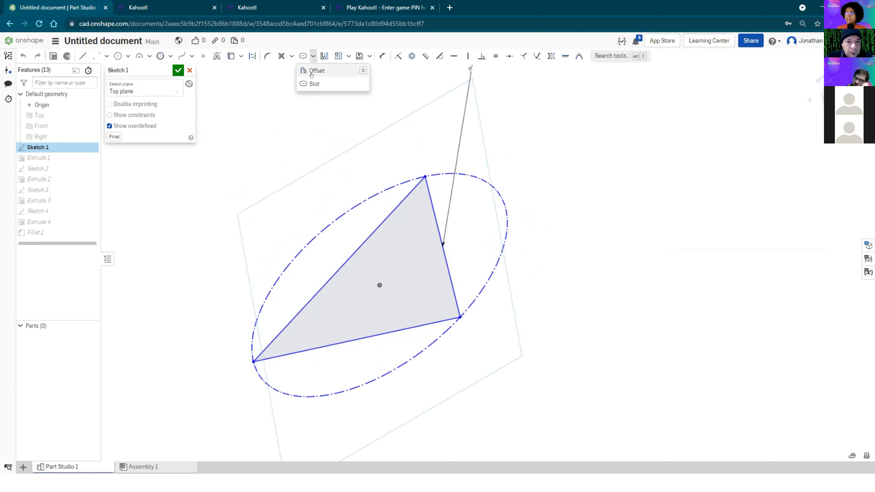
{"action": "left_click", "coordinate": [190, 71]}
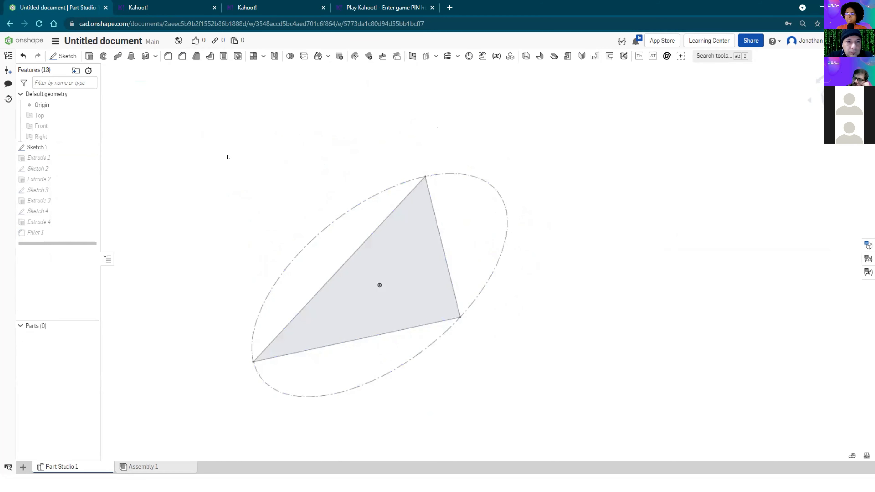
Step: Examine the filleted block from several angles, including straight onto the side with the pocket and slot opening
{"action": "right_click_drag", "start_coordinate": [227, 185], "coordinate": [352, 164]}
{"action": "right_click_drag", "start_coordinate": [359, 209], "coordinate": [430, 127]}
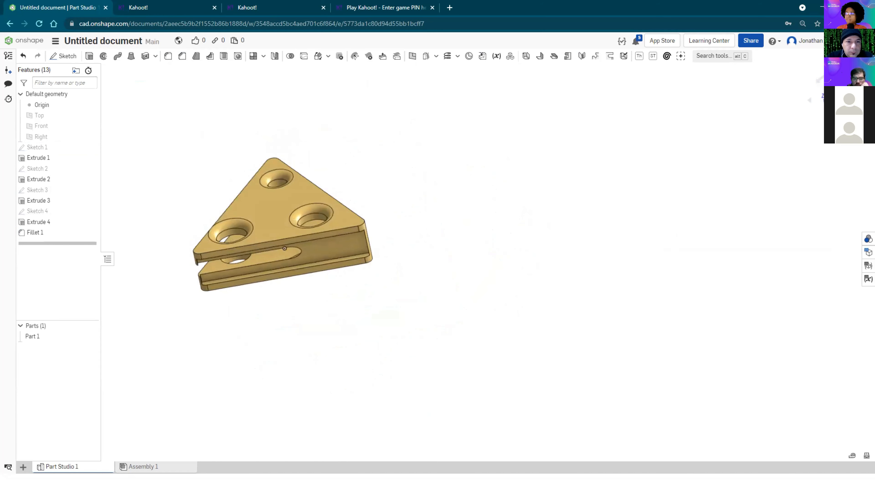
{"action": "left_click", "coordinate": [840, 103]}
{"action": "scroll", "coordinate": [300, 210], "scroll_direction": "down", "scroll_amount": 4}
{"action": "middle_click_drag", "start_coordinate": [301, 211], "coordinate": [236, 202]}
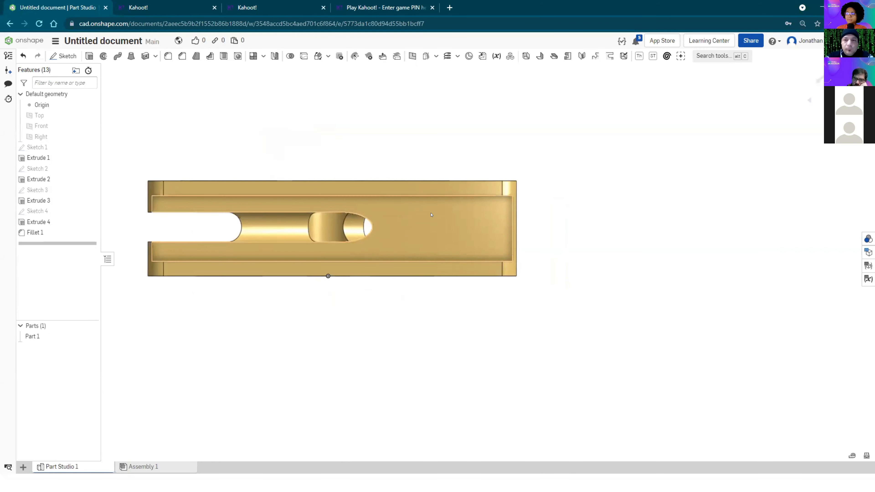
{"action": "scroll", "coordinate": [430, 215], "scroll_direction": "down", "scroll_amount": 2}
{"action": "right_click_drag", "start_coordinate": [431, 215], "coordinate": [430, 234]}
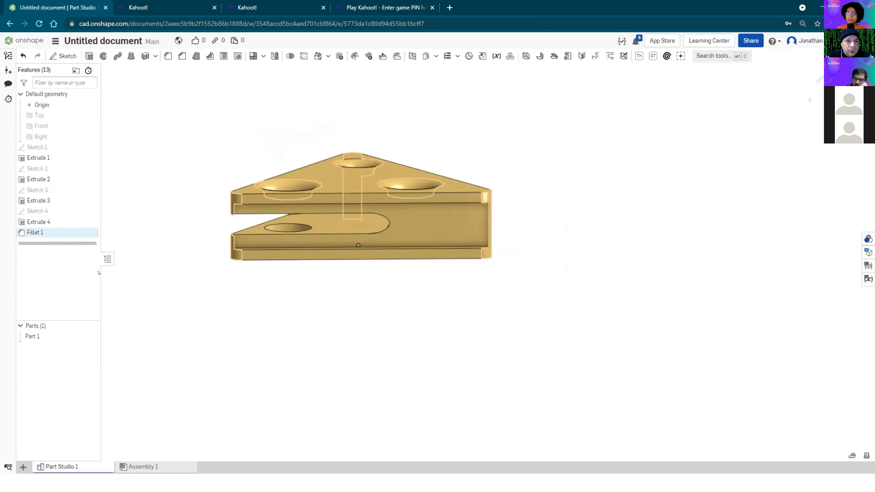
Step: Create a second Part Studio in the document
{"action": "left_click", "coordinate": [17, 469]}
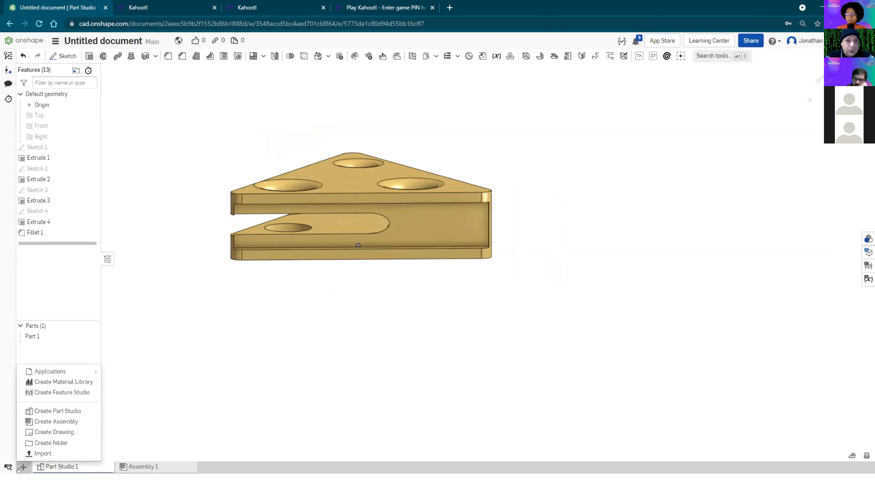
{"action": "left_click", "coordinate": [53, 417]}
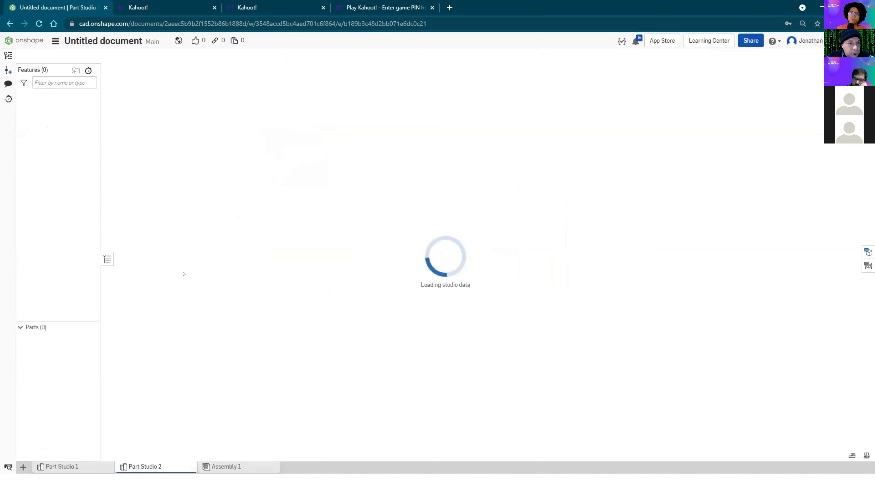
{"action": "middle_click_drag", "start_coordinate": [250, 235], "coordinate": [207, 266]}
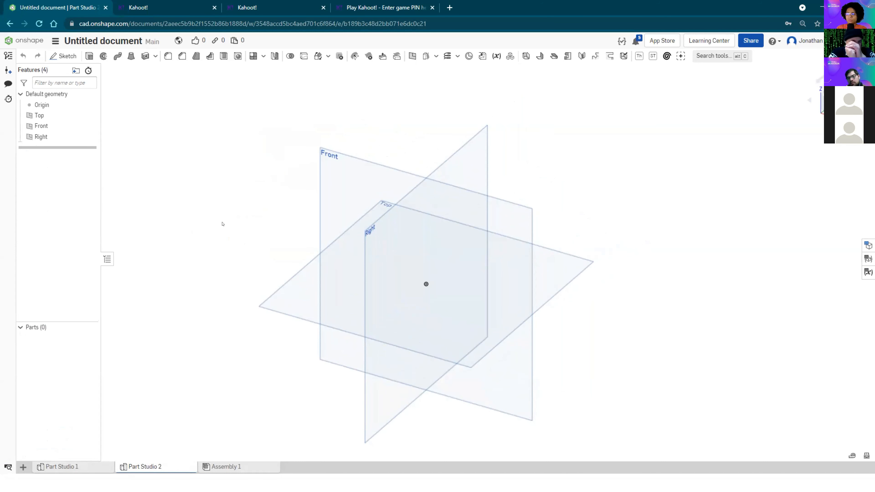
Step: Sketch an inscribed hexagon with sides about 39 mm on the Top plane, centred on the origin with one vertex on the horizontal axis
{"action": "right_click", "coordinate": [299, 280]}
{"action": "left_click", "coordinate": [308, 291]}
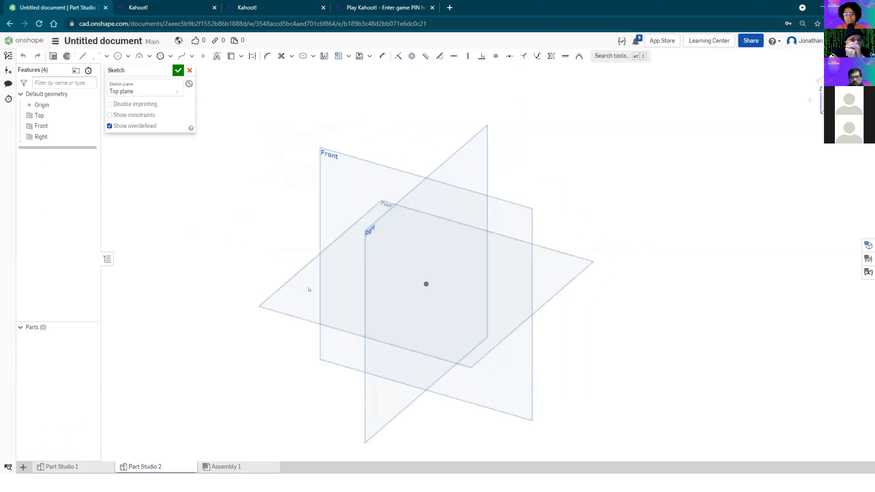
{"action": "key", "text": "n"}
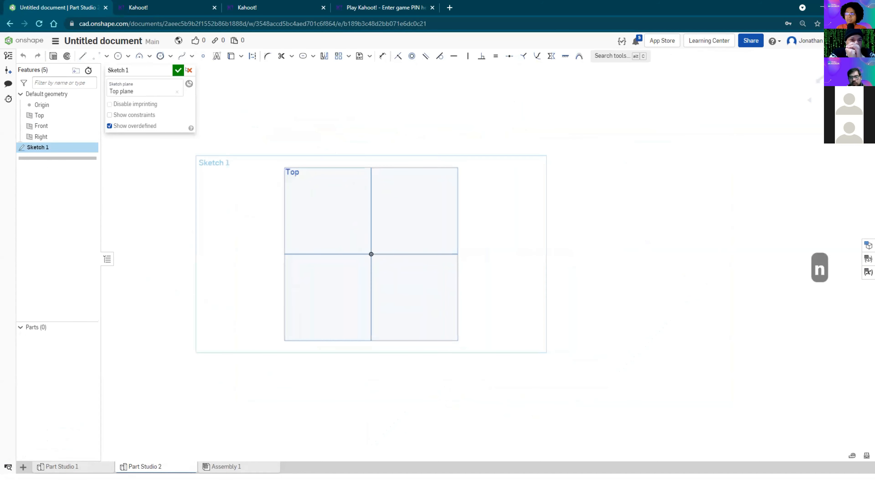
{"action": "left_click", "coordinate": [159, 55]}
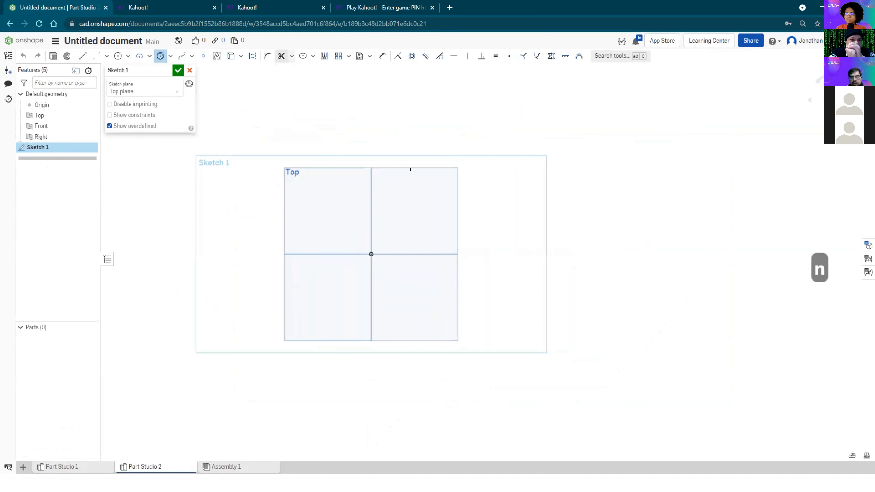
{"action": "left_click", "coordinate": [370, 253]}
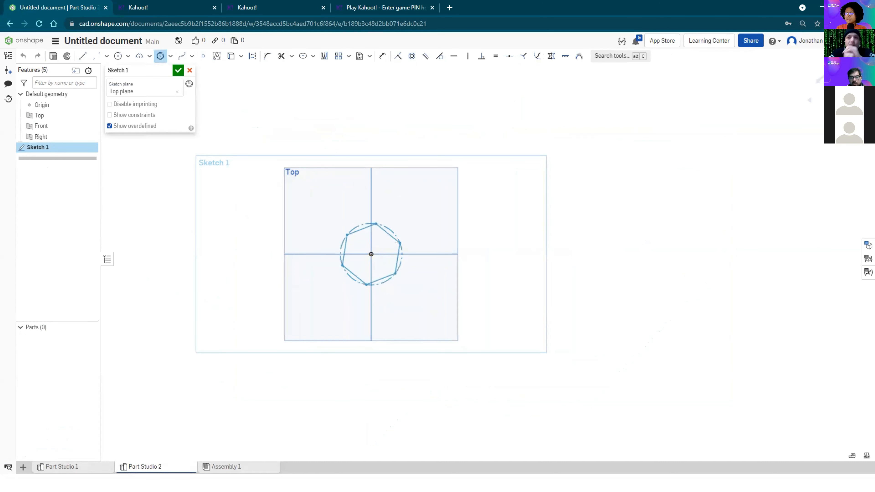
{"action": "scroll", "coordinate": [396, 240], "scroll_direction": "up", "scroll_amount": 3}
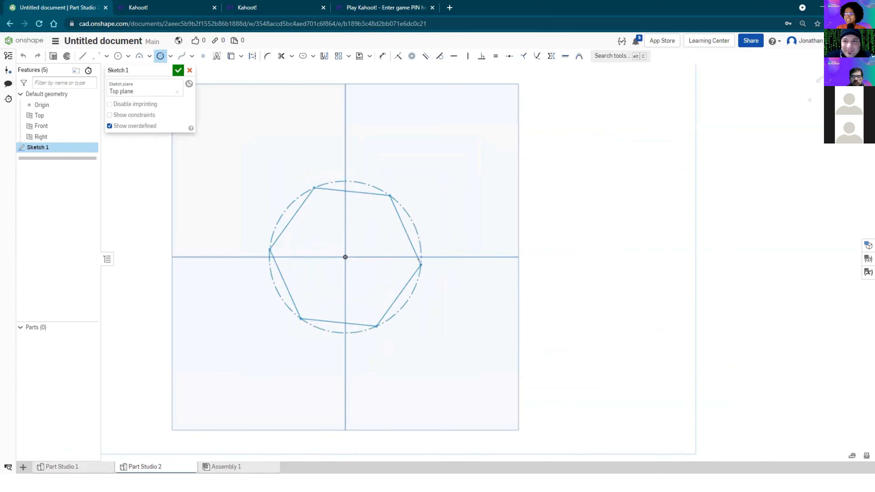
{"action": "left_click", "coordinate": [434, 253]}
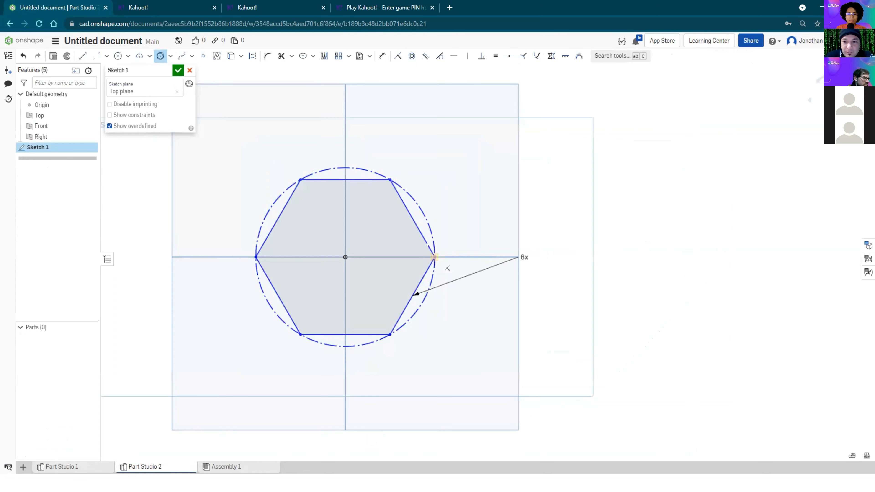
Step: Dimension one side of the hexagon and set its length to 100 mm
{"action": "key", "text": "d"}
{"action": "left_click", "coordinate": [396, 193]}
{"action": "left_click", "coordinate": [441, 188]}
{"action": "type", "text": "100"}
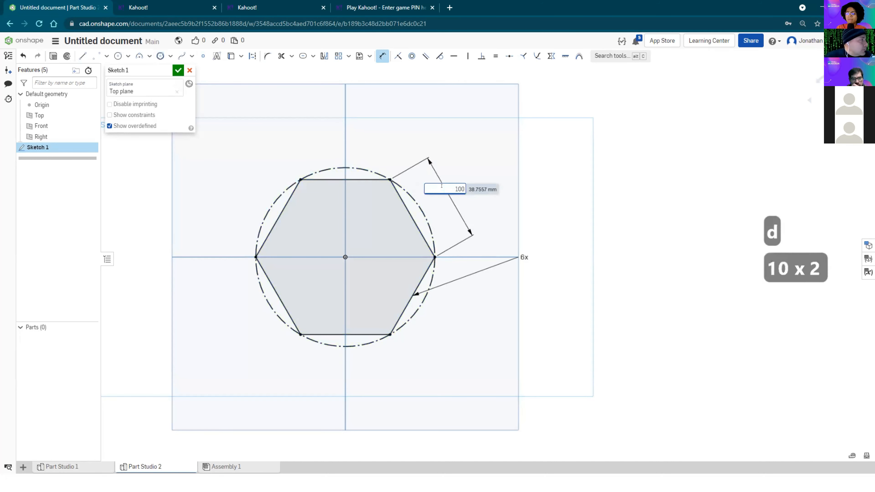
{"action": "key", "text": "Return"}
Step: Extrude the hexagon 100 mm as a new solid and hide the default planes
{"action": "scroll", "coordinate": [384, 267], "scroll_direction": "down", "scroll_amount": 5}
{"action": "right_click_drag", "start_coordinate": [384, 267], "coordinate": [361, 257]}
{"action": "key", "text": "shift+e"}
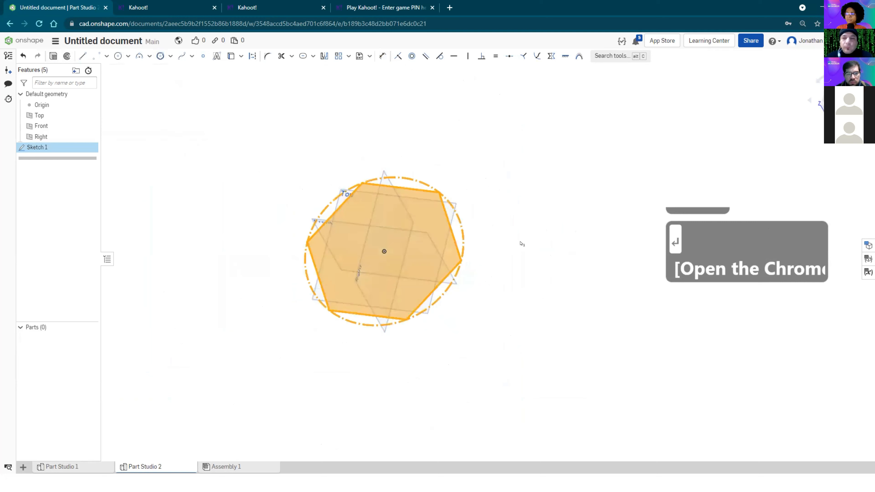
{"action": "left_click", "coordinate": [179, 135]}
{"action": "type", "text": "100"}
{"action": "key", "text": "Return"}
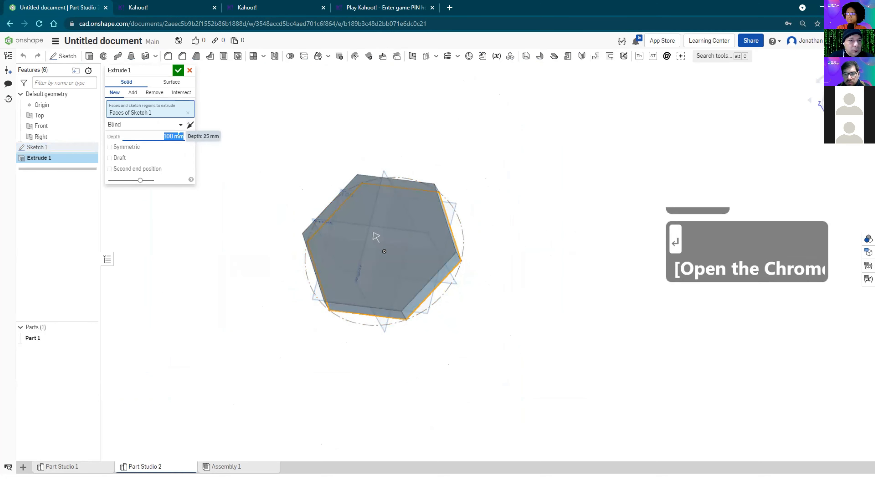
{"action": "right_click_drag", "start_coordinate": [536, 228], "coordinate": [520, 200]}
{"action": "key", "text": "p"}
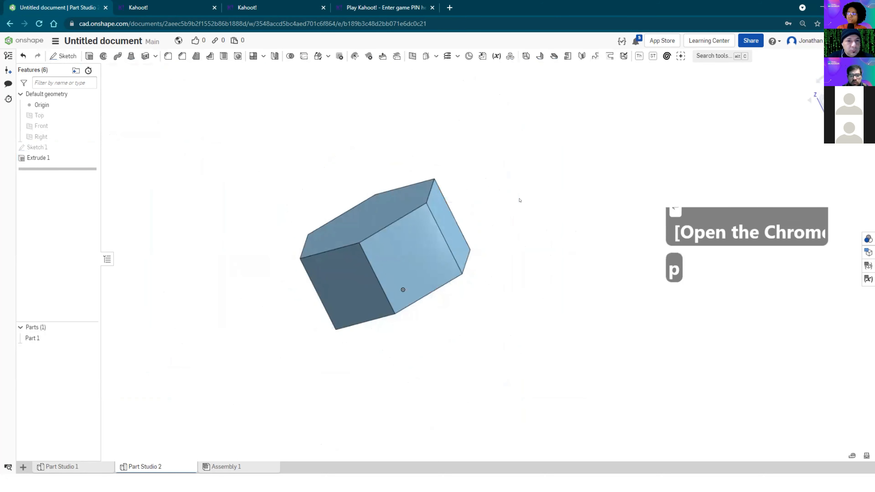
{"action": "right_click_drag", "start_coordinate": [482, 223], "coordinate": [527, 230]}
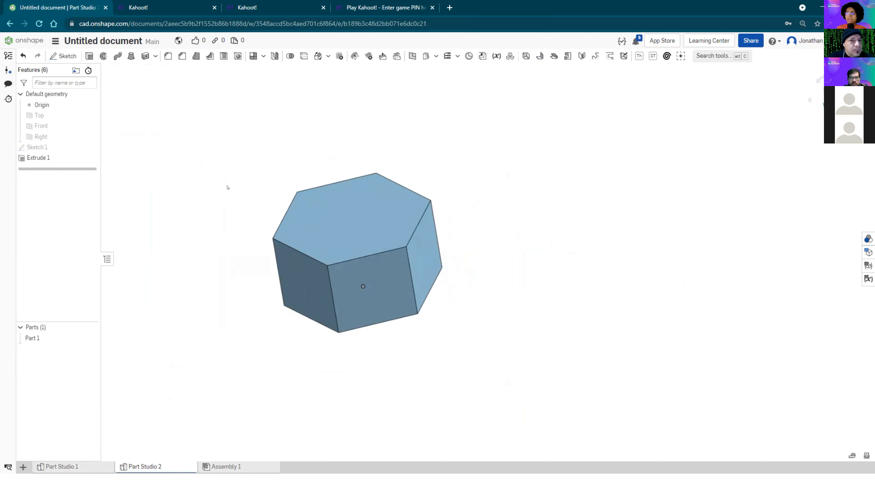
Step: Start a new sketch on the top face of the hexagonal block, viewed straight on
{"action": "right_click_drag", "start_coordinate": [229, 251], "coordinate": [228, 258]}
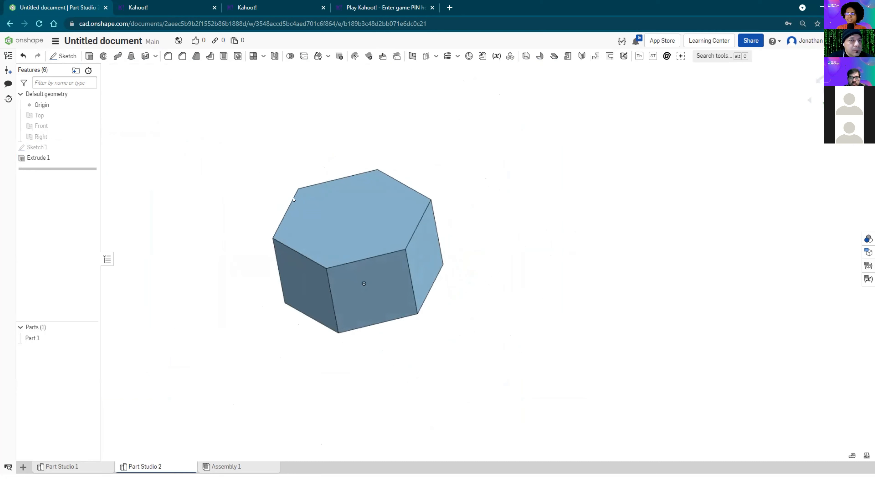
{"action": "scroll", "coordinate": [292, 198], "scroll_direction": "up", "scroll_amount": 3}
{"action": "scroll", "coordinate": [171, 278], "scroll_direction": "down", "scroll_amount": 2}
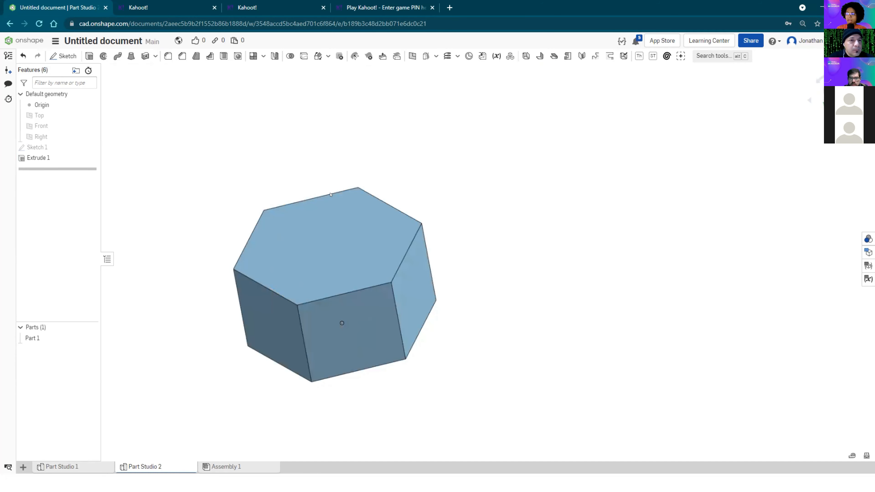
{"action": "right_click", "coordinate": [337, 228]}
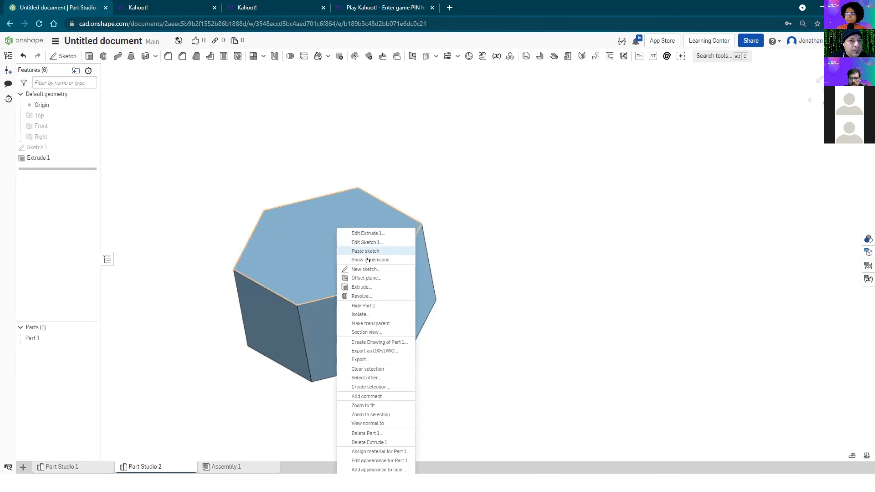
{"action": "left_click", "coordinate": [367, 269]}
{"action": "key", "text": "n"}
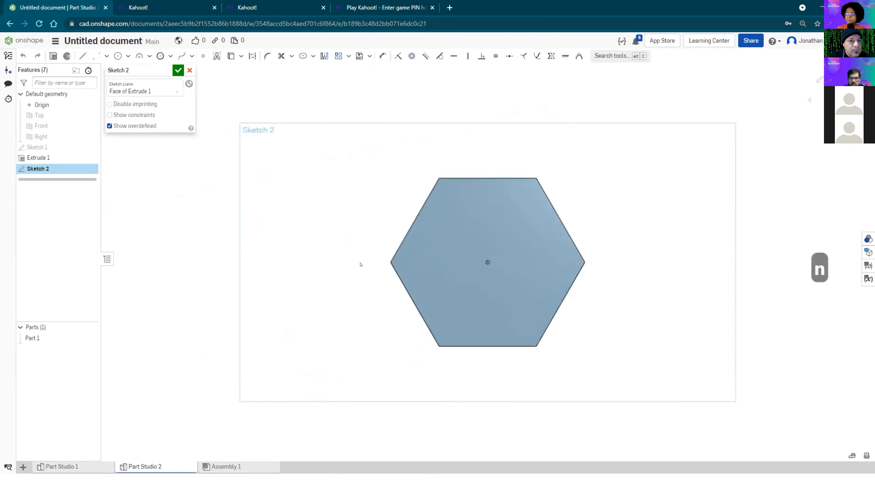
{"action": "scroll", "coordinate": [310, 260], "scroll_direction": "up", "scroll_amount": 3}
{"action": "middle_click_drag", "start_coordinate": [319, 231], "coordinate": [303, 221]}
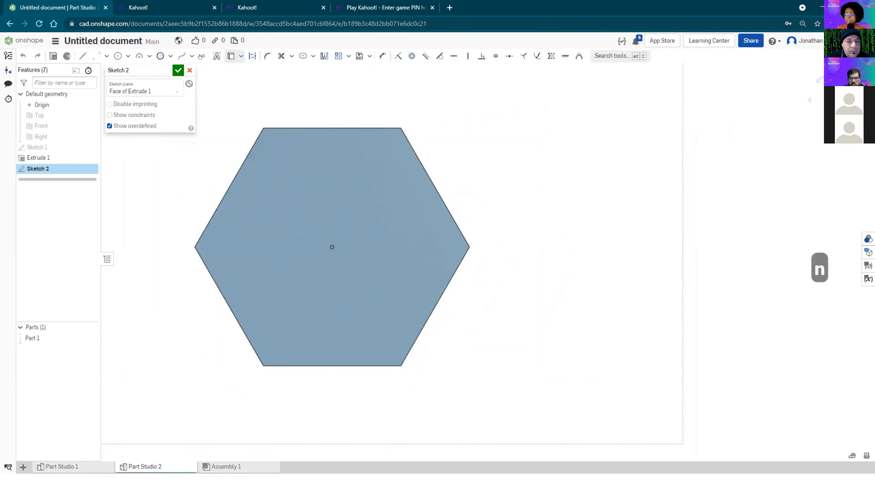
Step: Try sketching a smaller inscribed hexagon centred on the top face, and undo it
{"action": "left_click", "coordinate": [161, 56]}
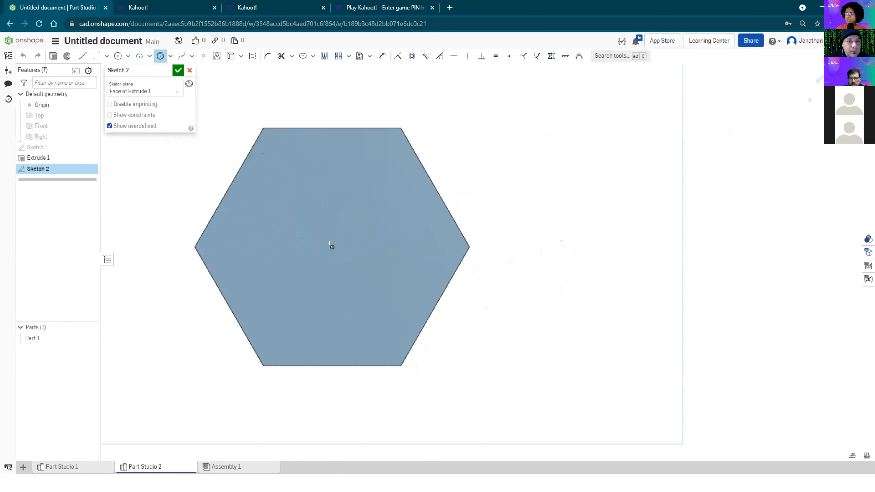
{"action": "left_click", "coordinate": [331, 246]}
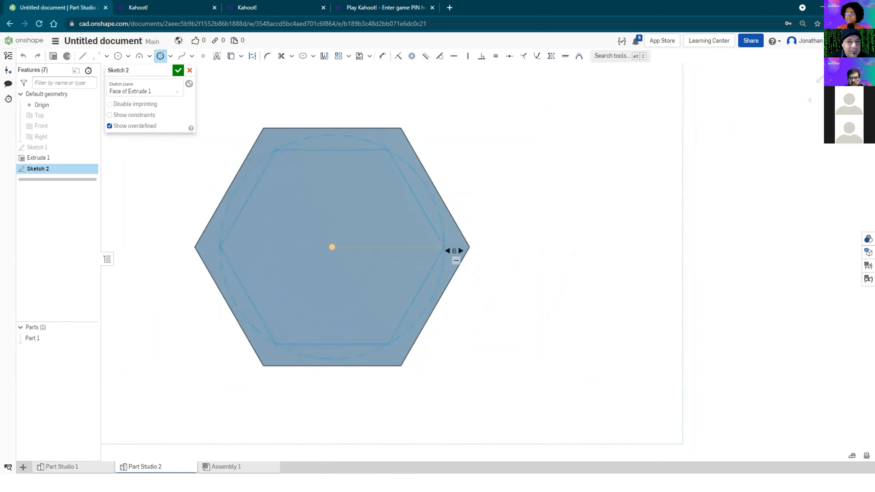
{"action": "left_click", "coordinate": [443, 246]}
{"action": "mouse_move", "coordinate": [499, 222]}
{"action": "right_mouse_down"}
{"action": "mouse_move", "coordinate": [500, 172]}
{"action": "mouse_move", "coordinate": [483, 194]}
{"action": "right_mouse_up"}
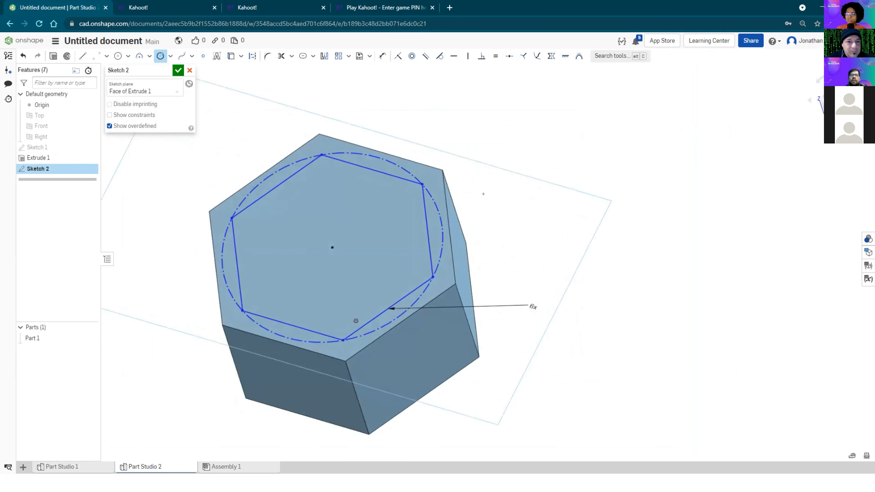
{"action": "key", "text": "ctrl+z"}
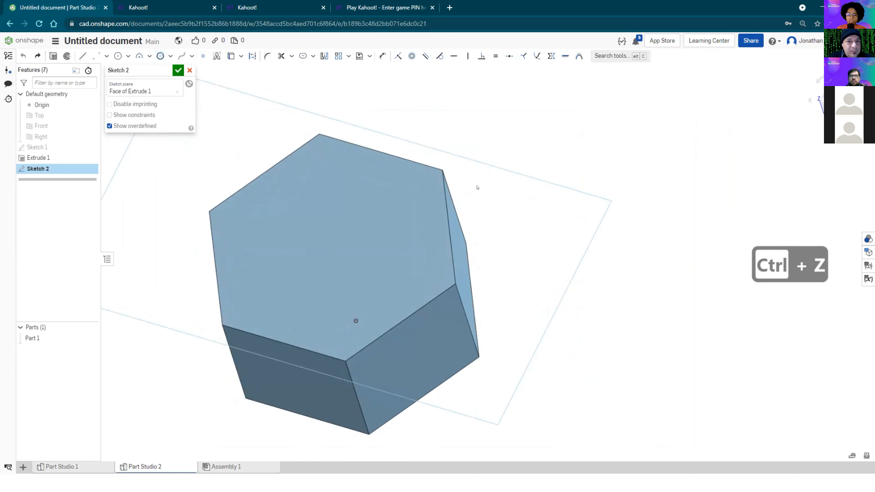
Step: Offset all six edges of the block's top face inward by 20 mm and finish the sketch
{"action": "key", "text": "n"}
{"action": "left_click", "coordinate": [314, 56]}
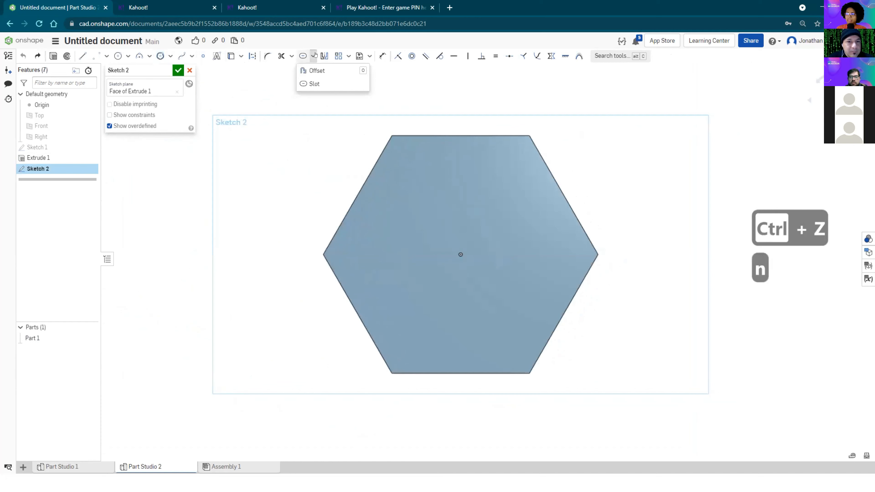
{"action": "left_click", "coordinate": [311, 70]}
{"action": "middle_click_drag", "start_coordinate": [283, 180], "coordinate": [221, 185]}
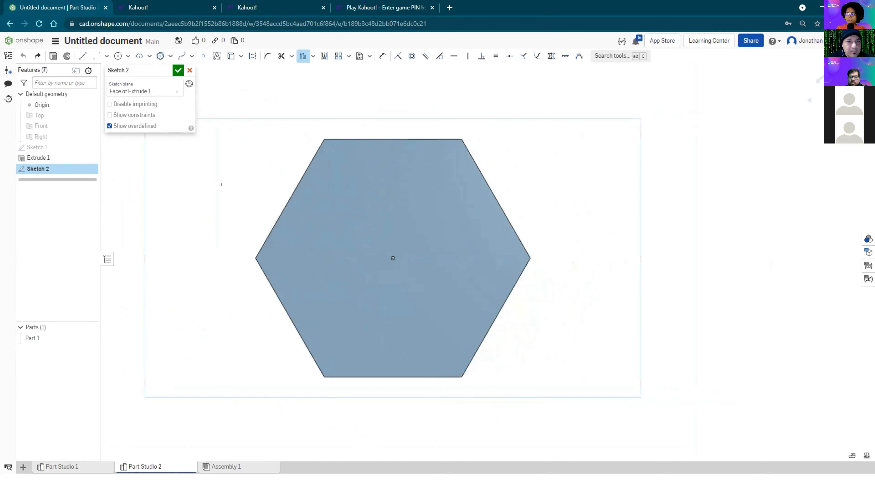
{"action": "scroll", "coordinate": [221, 185], "scroll_direction": "down", "scroll_amount": 2}
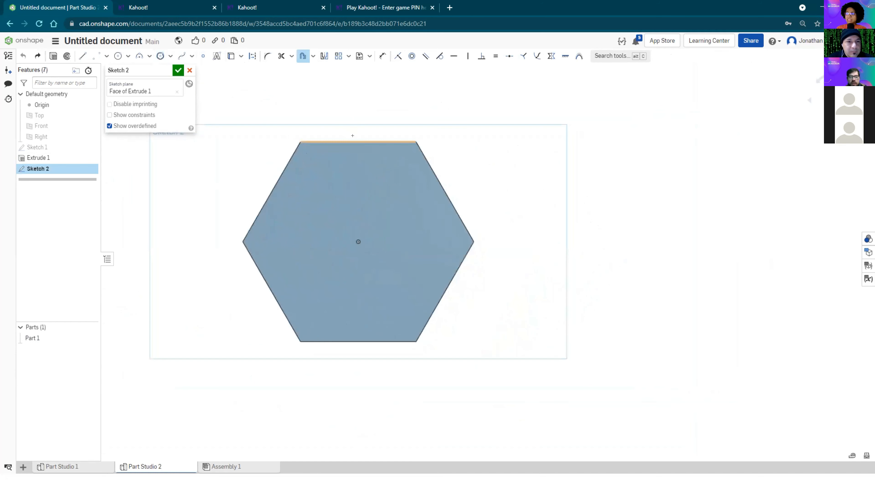
{"action": "left_click", "coordinate": [353, 137]}
{"action": "left_click", "coordinate": [444, 191]}
{"action": "left_click", "coordinate": [448, 280]}
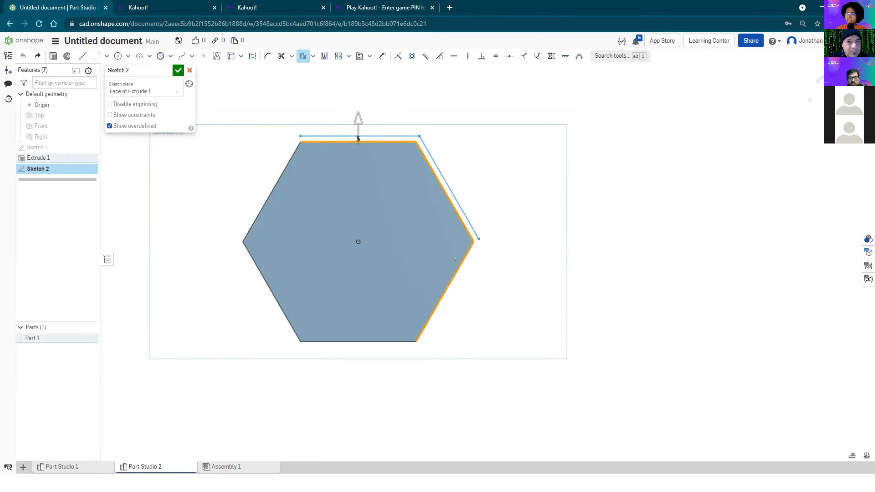
{"action": "left_click", "coordinate": [375, 338]}
{"action": "left_click", "coordinate": [272, 291]}
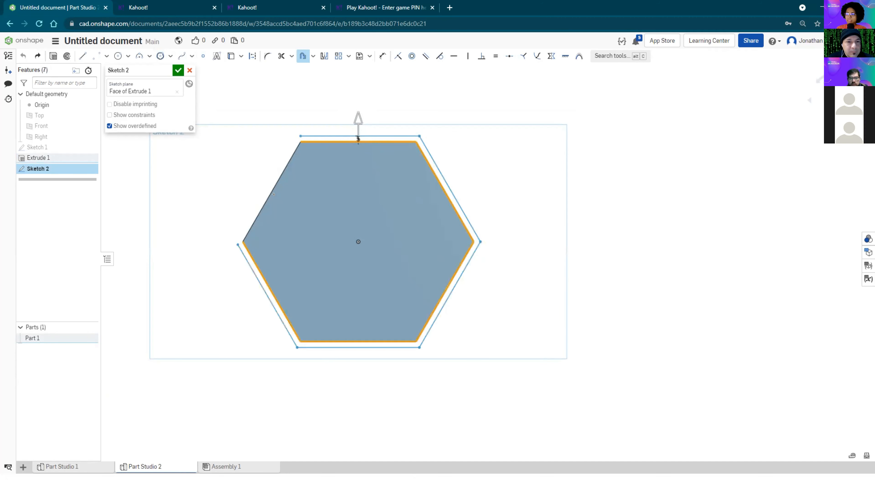
{"action": "left_click", "coordinate": [271, 185]}
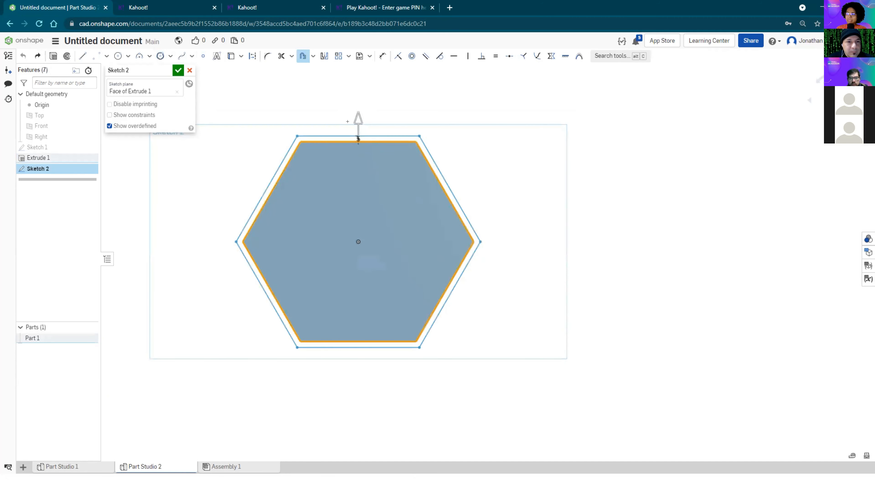
{"action": "left_click_drag", "start_coordinate": [354, 120], "coordinate": [354, 141]}
{"action": "left_click", "coordinate": [367, 149]}
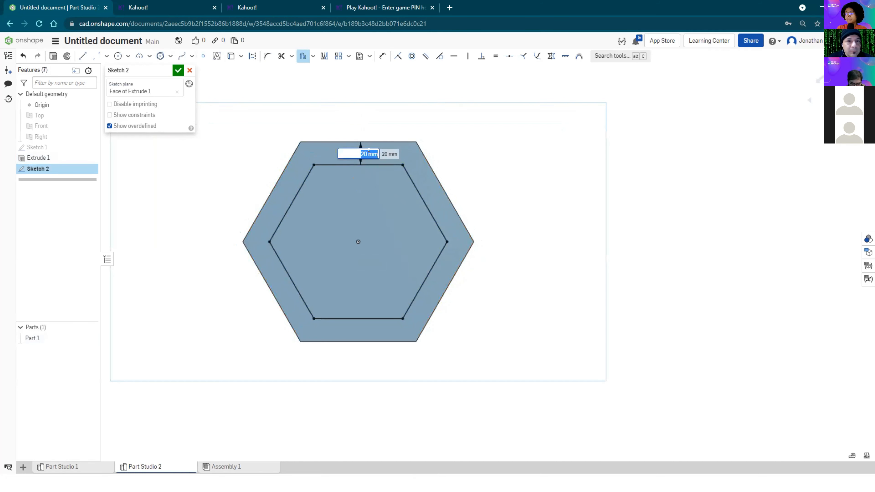
{"action": "key", "text": "Return"}
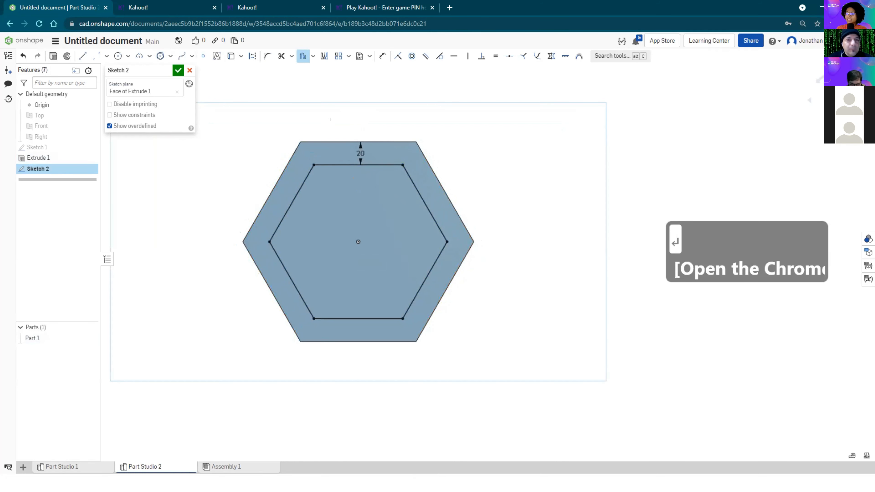
{"action": "left_click", "coordinate": [178, 70]}
Step: Extrude the inner hexagon down into the block as a material removal with a blind depth of 118 mm
{"action": "right_click_drag", "start_coordinate": [228, 209], "coordinate": [207, 186]}
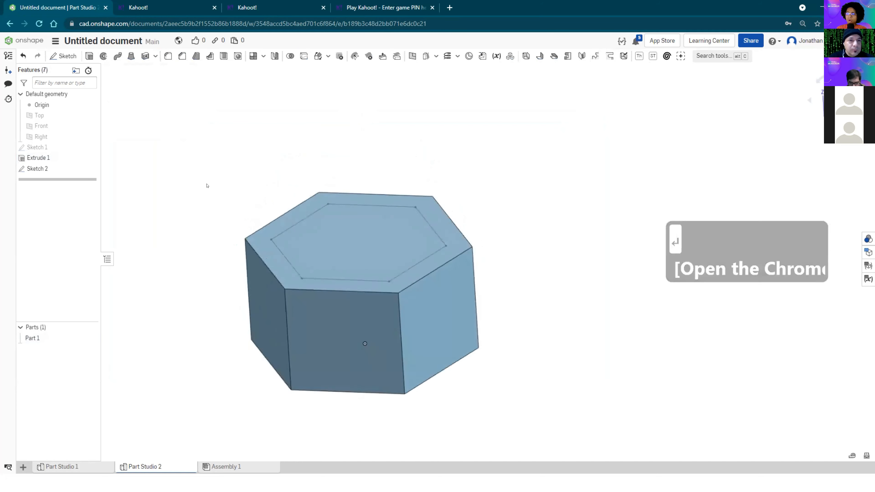
{"action": "right_click_drag", "start_coordinate": [440, 172], "coordinate": [431, 193]}
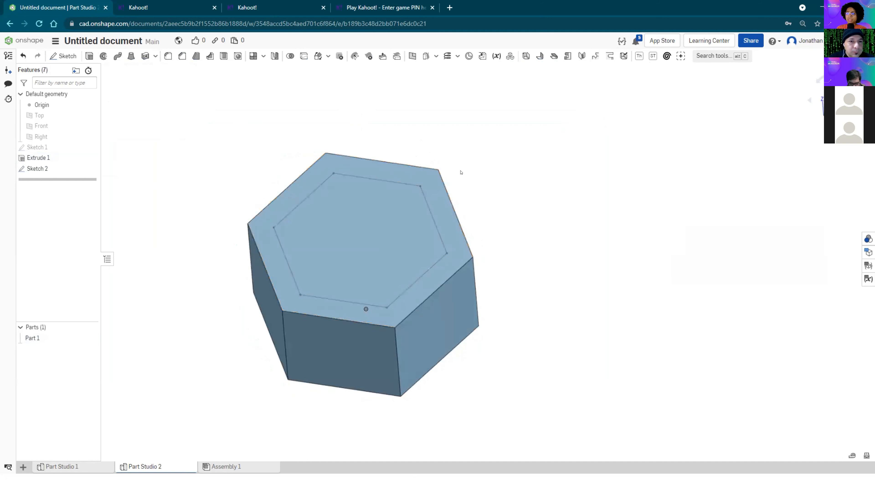
{"action": "right_click_drag", "start_coordinate": [193, 317], "coordinate": [191, 281]}
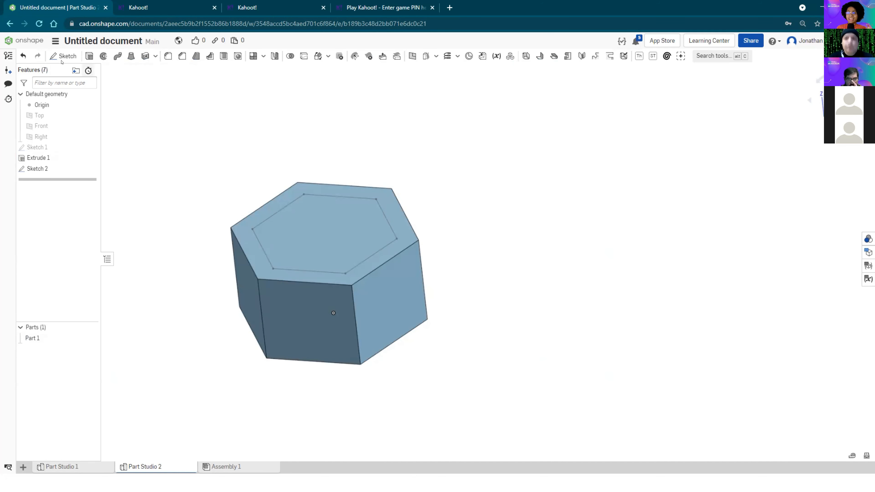
{"action": "left_click", "coordinate": [88, 56]}
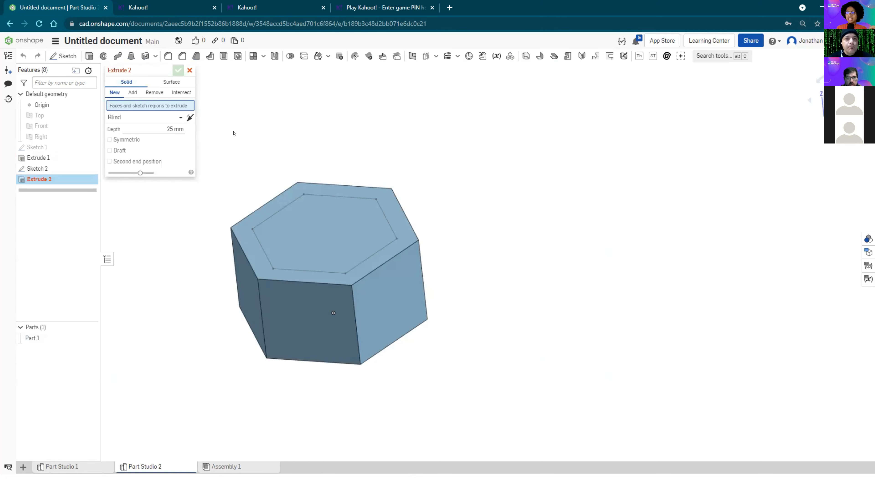
{"action": "scroll", "coordinate": [248, 141], "scroll_direction": "down", "scroll_amount": 2}
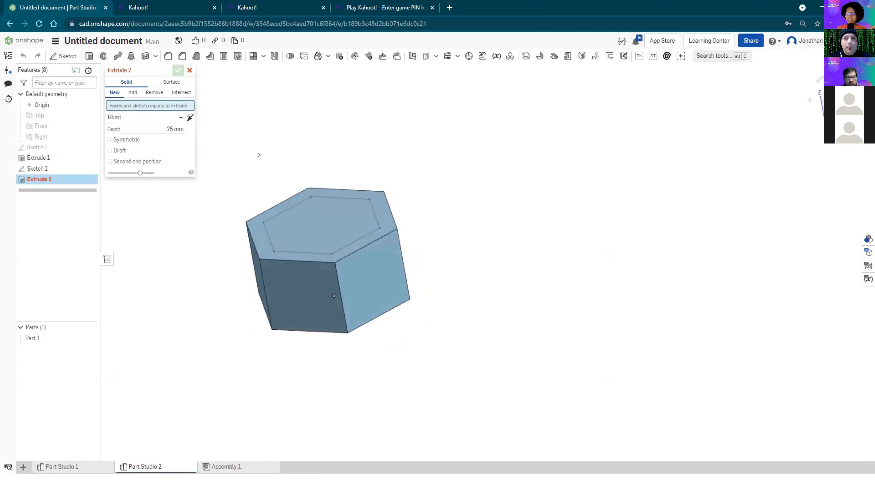
{"action": "left_click", "coordinate": [320, 222]}
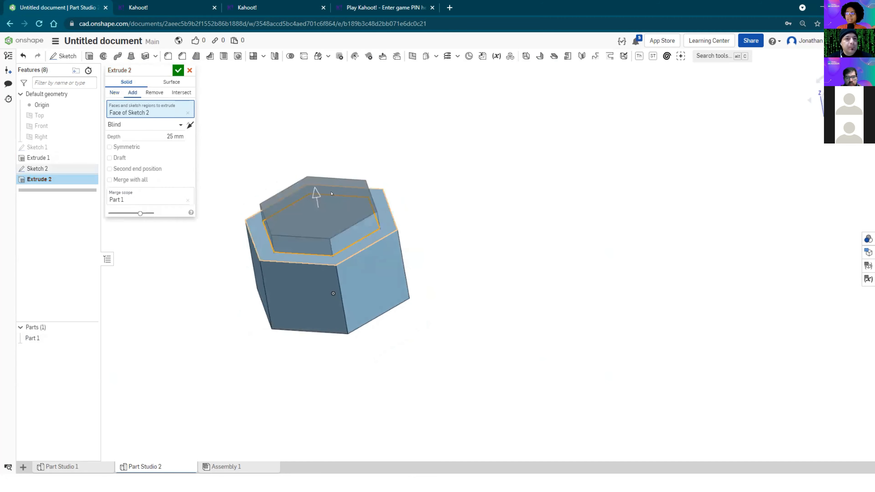
{"action": "type", "text": "77"}
{"action": "type", "text": "118"}
{"action": "key", "text": "Return"}
{"action": "right_click_drag", "start_coordinate": [449, 215], "coordinate": [419, 228]}
{"action": "scroll", "coordinate": [447, 214], "scroll_direction": "down", "scroll_amount": 3}
{"action": "middle_click_drag", "start_coordinate": [446, 214], "coordinate": [397, 207]}
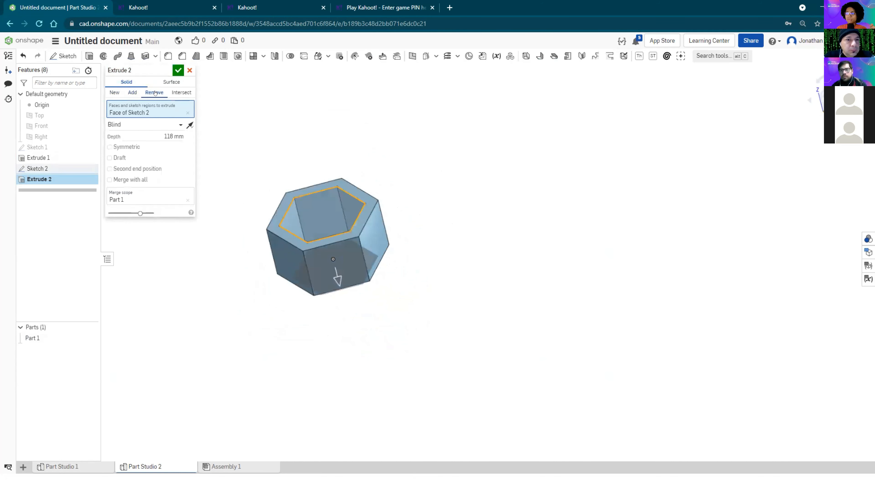
Step: Set the hexagonal cut's depth to 100 mm and accept the extrude
{"action": "right_click_drag", "start_coordinate": [405, 210], "coordinate": [432, 211]}
{"action": "left_click", "coordinate": [166, 129]}
{"action": "type", "text": "100"}
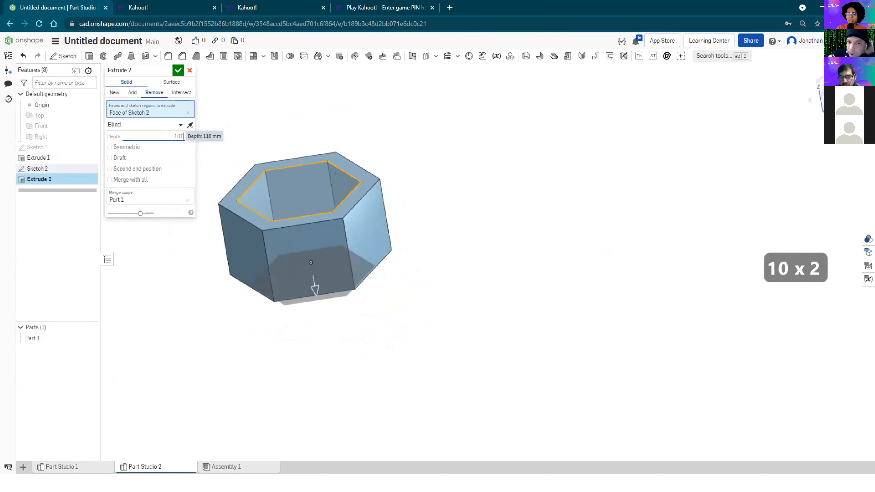
{"action": "key", "text": "Return"}
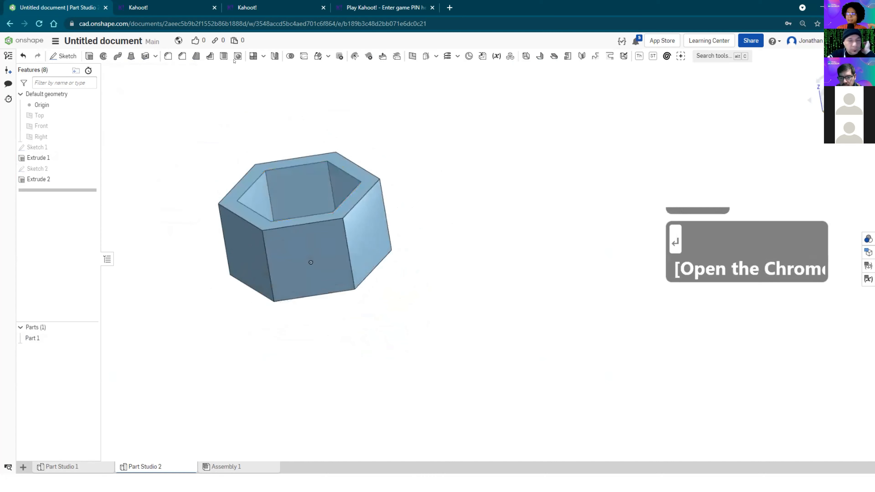
Step: Edit the hexagonal cut to a depth of 80 mm and accept it
{"action": "mouse_move", "coordinate": [416, 147]}
{"action": "right_mouse_down"}
{"action": "mouse_move", "coordinate": [428, 168]}
{"action": "mouse_move", "coordinate": [419, 140]}
{"action": "right_mouse_up"}
{"action": "right_click", "coordinate": [62, 179]}
{"action": "left_click", "coordinate": [74, 197]}
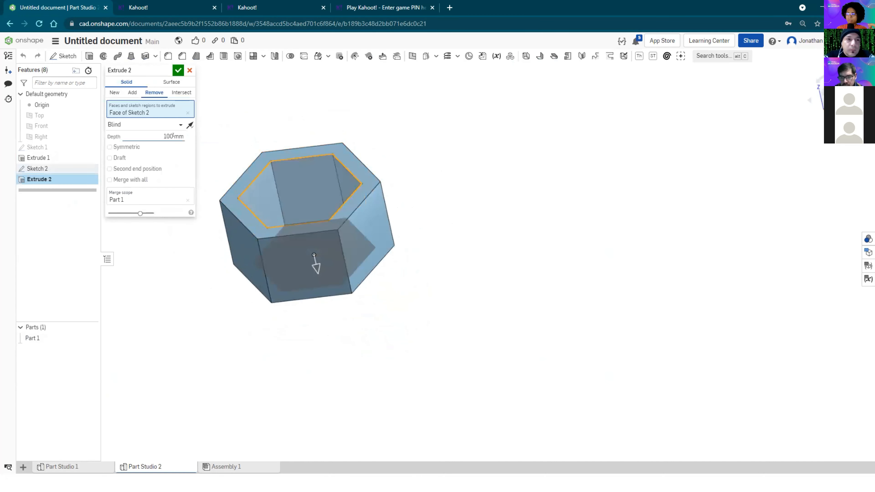
{"action": "type", "text": "80"}
{"action": "key", "text": "Return"}
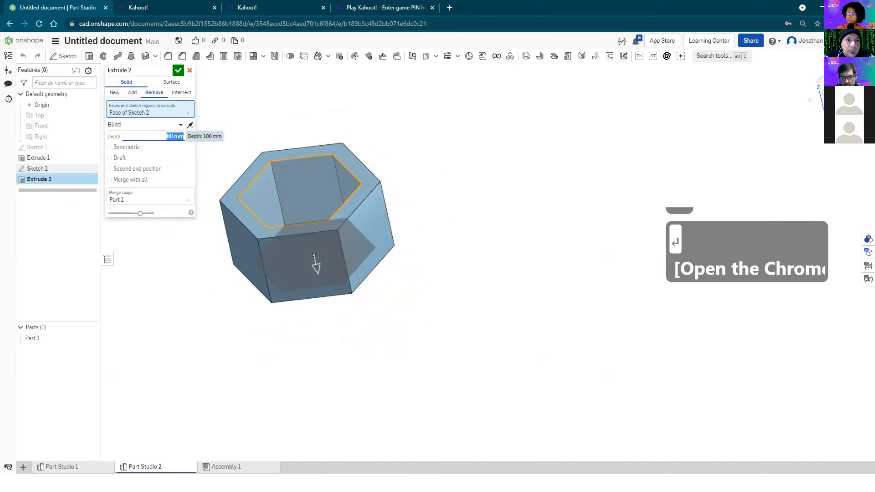
{"action": "right_click_drag", "start_coordinate": [506, 287], "coordinate": [504, 303]}
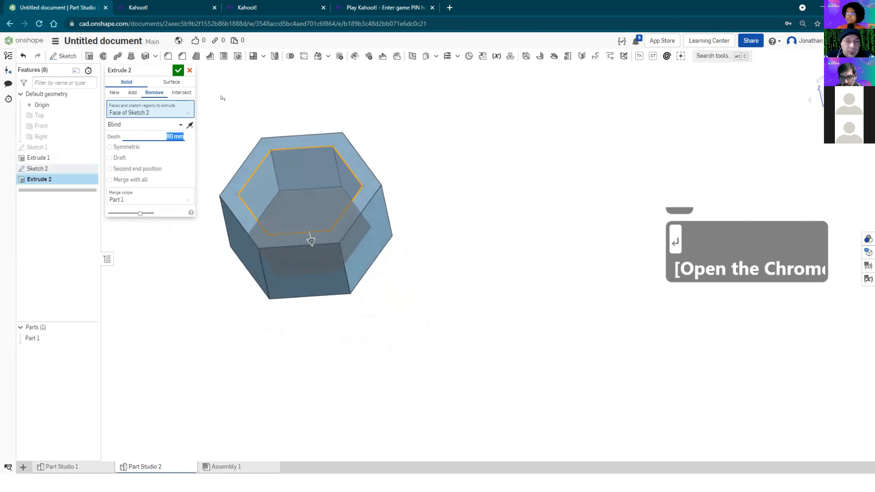
{"action": "left_click", "coordinate": [178, 71]}
Step: Examine the hexagonal pocket from above and at an angle, and switch to the inscribed/circumscribed polygon slide
{"action": "scroll", "coordinate": [197, 194], "scroll_direction": "up", "scroll_amount": 3}
{"action": "mouse_move", "coordinate": [198, 194]}
{"action": "right_mouse_down"}
{"action": "mouse_move", "coordinate": [199, 164]}
{"action": "mouse_move", "coordinate": [248, 178]}
{"action": "mouse_move", "coordinate": [230, 156]}
{"action": "mouse_move", "coordinate": [183, 203]}
{"action": "mouse_move", "coordinate": [220, 157]}
{"action": "mouse_move", "coordinate": [198, 156]}
{"action": "mouse_move", "coordinate": [191, 172]}
{"action": "mouse_move", "coordinate": [214, 162]}
{"action": "mouse_move", "coordinate": [184, 156]}
{"action": "mouse_move", "coordinate": [209, 180]}
{"action": "mouse_move", "coordinate": [189, 193]}
{"action": "mouse_move", "coordinate": [190, 214]}
{"action": "mouse_move", "coordinate": [189, 180]}
{"action": "mouse_move", "coordinate": [177, 199]}
{"action": "mouse_move", "coordinate": [214, 194]}
{"action": "right_mouse_up"}
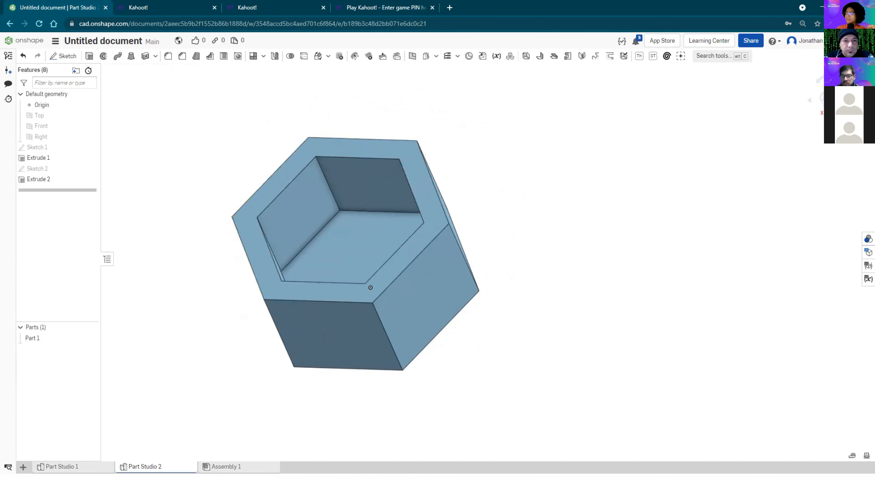
{"action": "left_click", "coordinate": [837, 99]}
{"action": "scroll", "coordinate": [600, 142], "scroll_direction": "down", "scroll_amount": 3}
{"action": "middle_click_drag", "start_coordinate": [601, 141], "coordinate": [518, 140]}
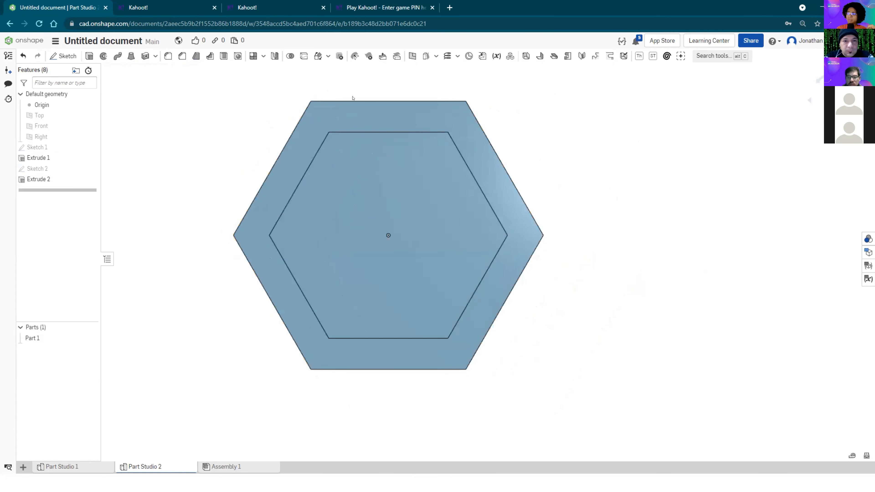
{"action": "right_click_drag", "start_coordinate": [396, 236], "coordinate": [373, 274]}
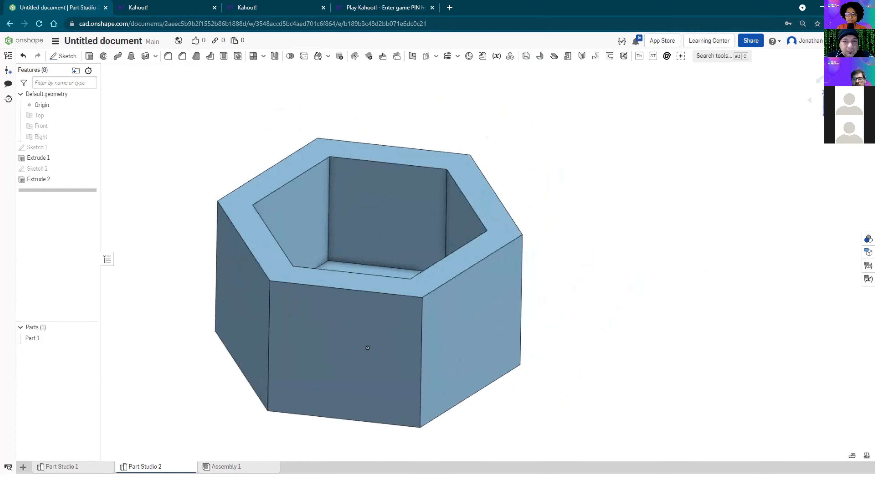
{"action": "scroll", "coordinate": [367, 348], "scroll_direction": "down", "scroll_amount": 3}
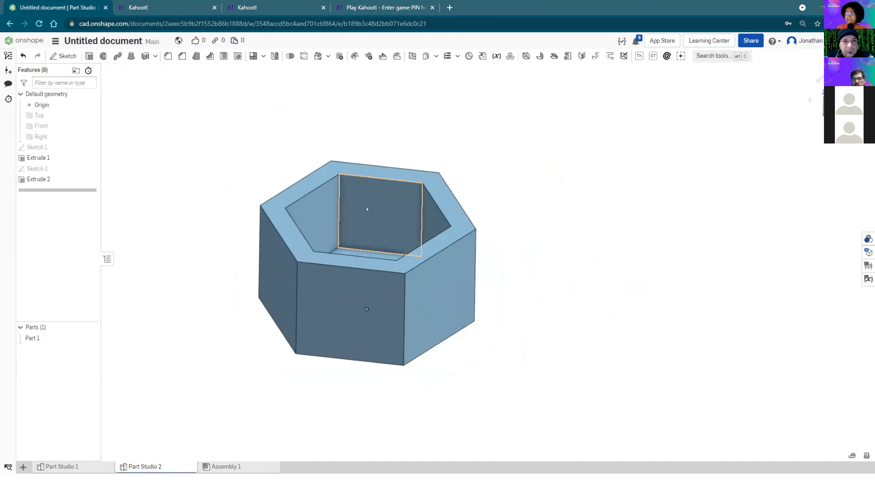
{"action": "right_click_drag", "start_coordinate": [490, 201], "coordinate": [583, 215]}
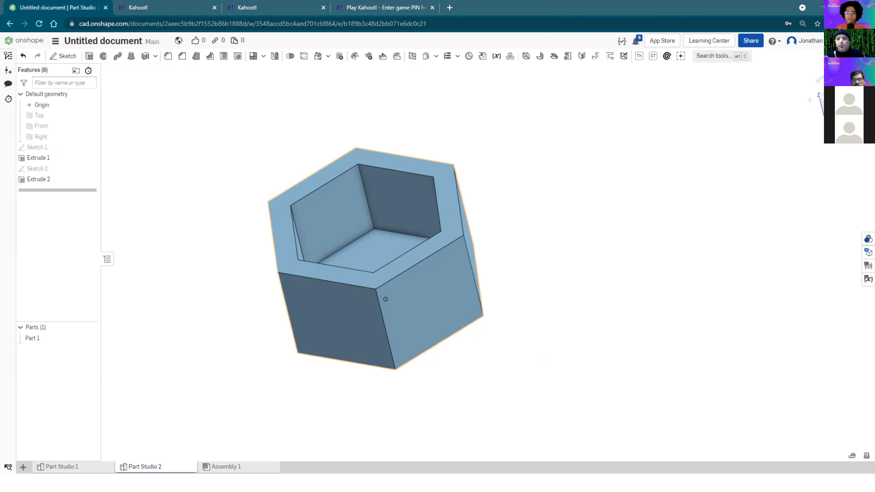
{"action": "key", "text": "alt+Tab"}
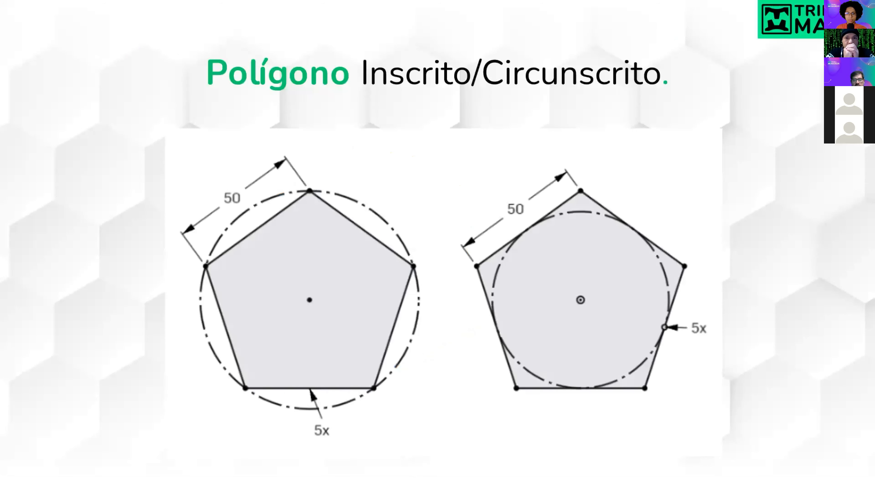
Step: Advance the presentation to the slot tools slide, and return to the hexagonal block model in Onshape
{"action": "key", "text": "Right"}
{"action": "key", "text": "Right"}
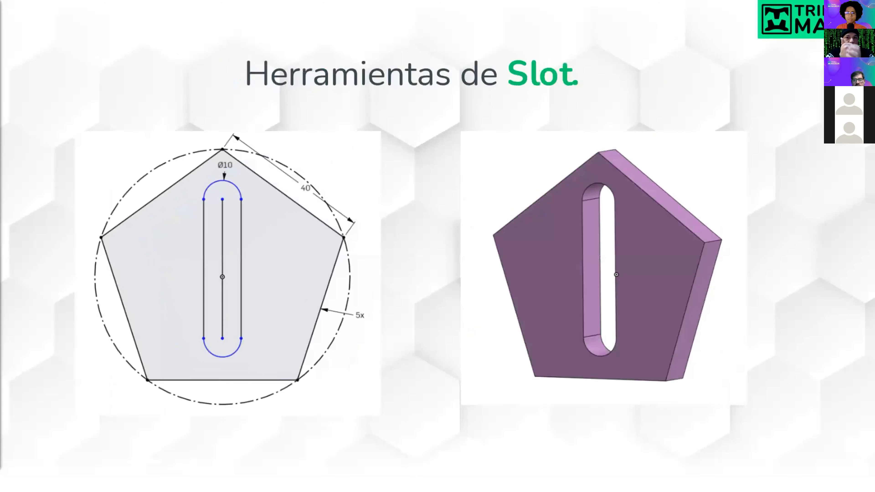
{"action": "key", "text": "Right"}
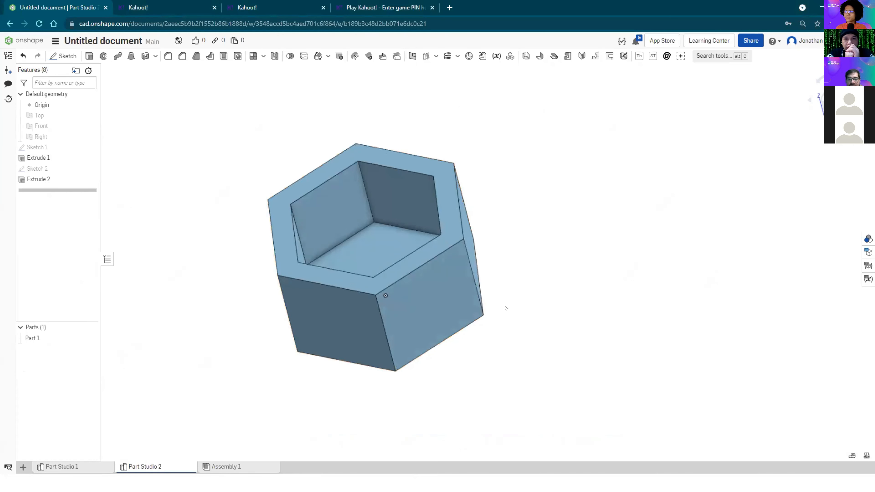
{"action": "right_click_drag", "start_coordinate": [511, 295], "coordinate": [505, 302]}
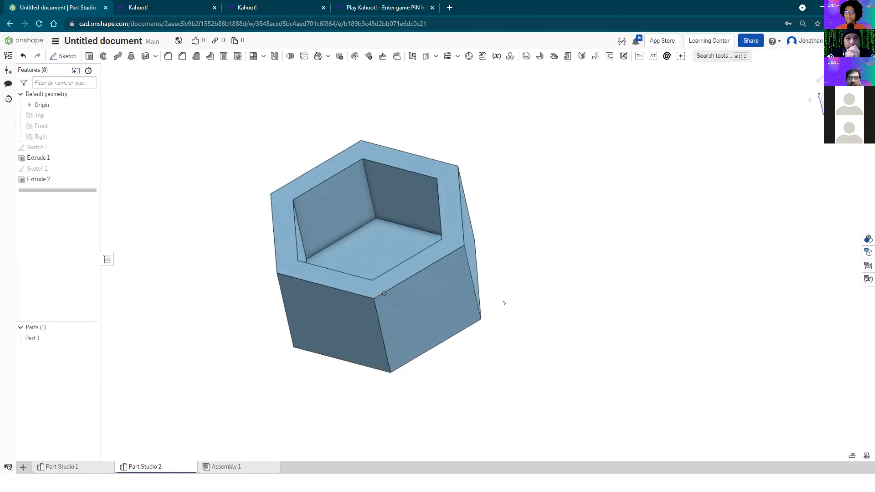
{"action": "right_click_drag", "start_coordinate": [499, 302], "coordinate": [497, 303]}
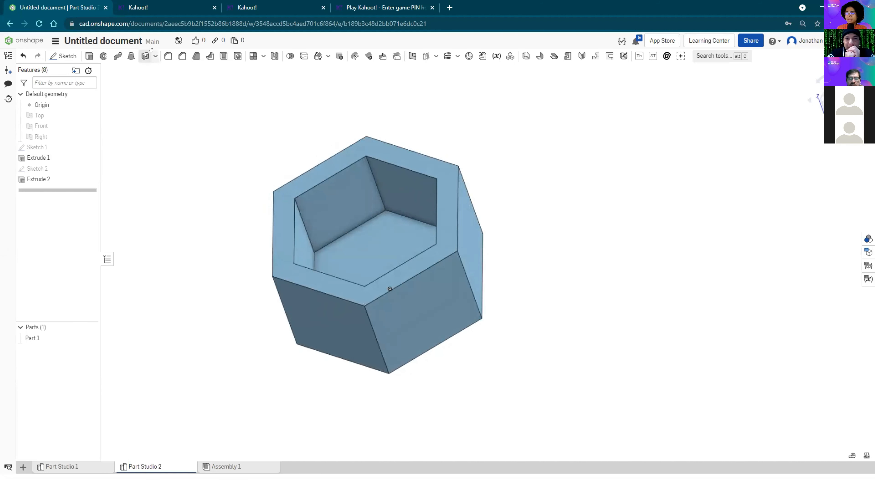
Step: Start a fillet on the six vertical corner edges inside the hexagonal pocket
{"action": "left_click", "coordinate": [168, 56]}
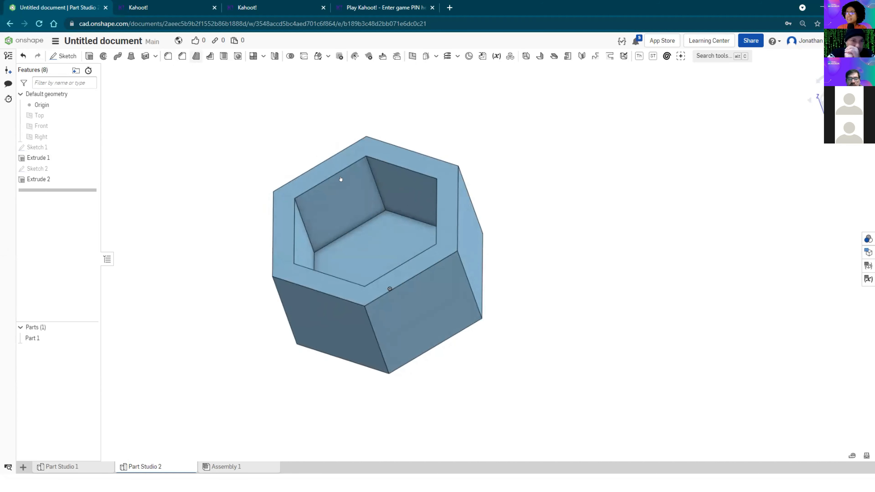
{"action": "left_click", "coordinate": [380, 192]}
{"action": "right_click_drag", "start_coordinate": [379, 192], "coordinate": [300, 209]}
{"action": "left_click", "coordinate": [301, 223]}
{"action": "left_click", "coordinate": [454, 214]}
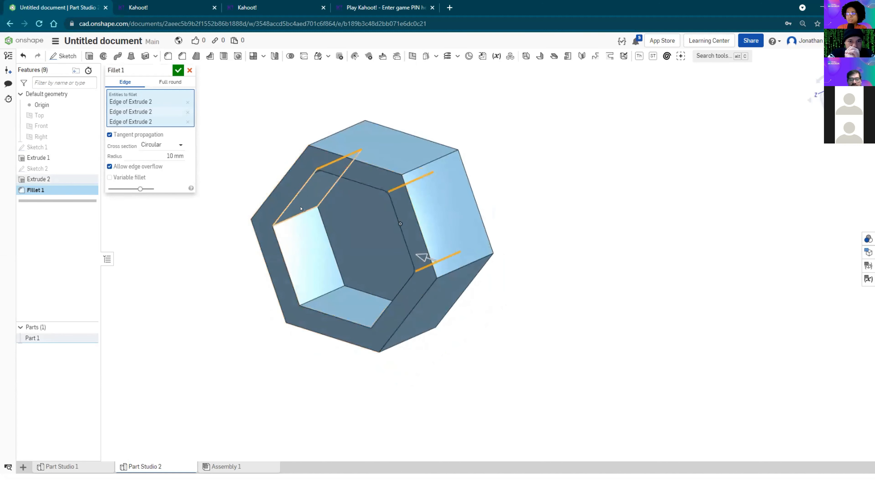
{"action": "left_click", "coordinate": [301, 208]}
{"action": "right_click_drag", "start_coordinate": [367, 244], "coordinate": [405, 252]}
{"action": "left_click", "coordinate": [424, 317]}
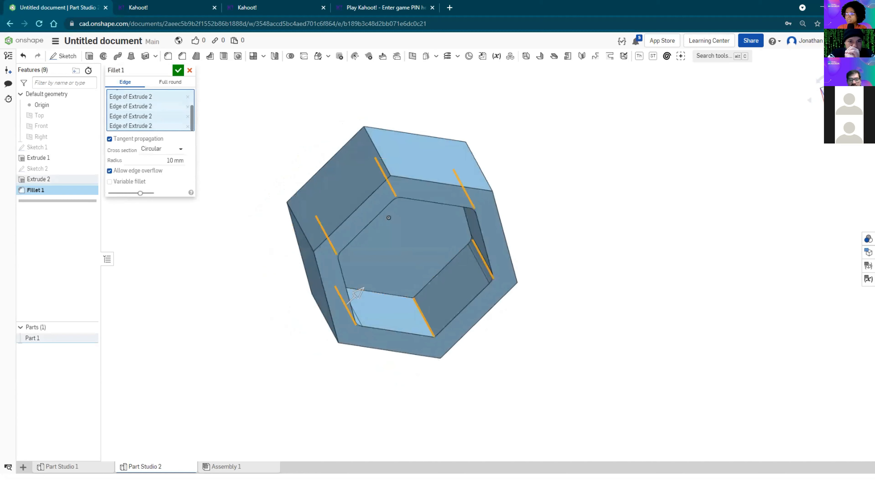
Step: Set the pocket corner fillet's radius to 20 mm and accept it
{"action": "right_click_drag", "start_coordinate": [413, 296], "coordinate": [368, 261]}
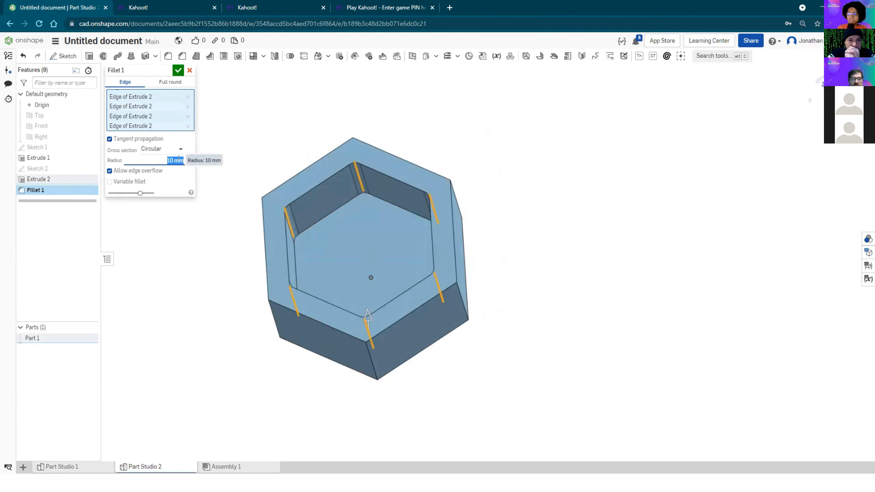
{"action": "type", "text": "20"}
{"action": "key", "text": "Return"}
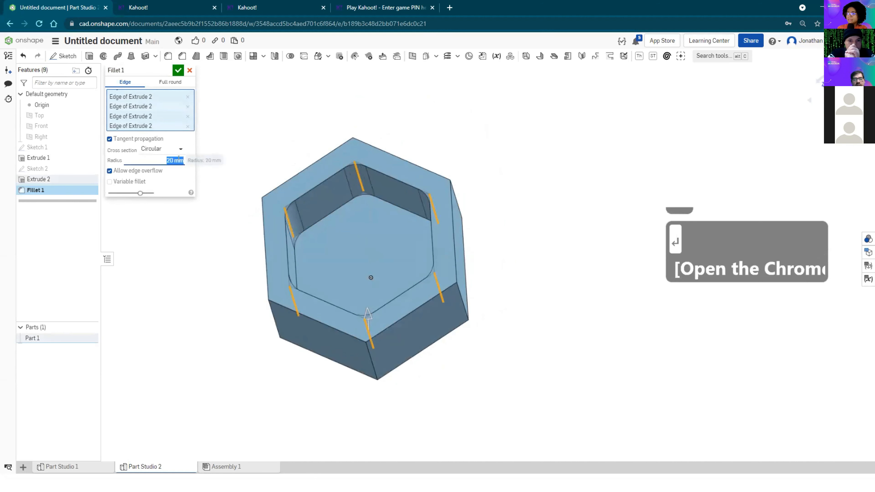
{"action": "mouse_move", "coordinate": [467, 230]}
{"action": "right_mouse_down"}
{"action": "mouse_move", "coordinate": [469, 251]}
{"action": "mouse_move", "coordinate": [463, 230]}
{"action": "right_mouse_up"}
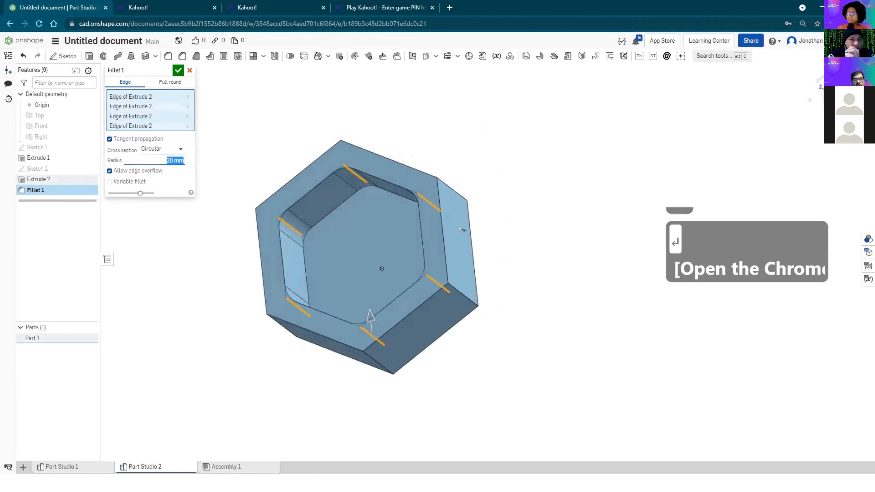
{"action": "left_click", "coordinate": [177, 71]}
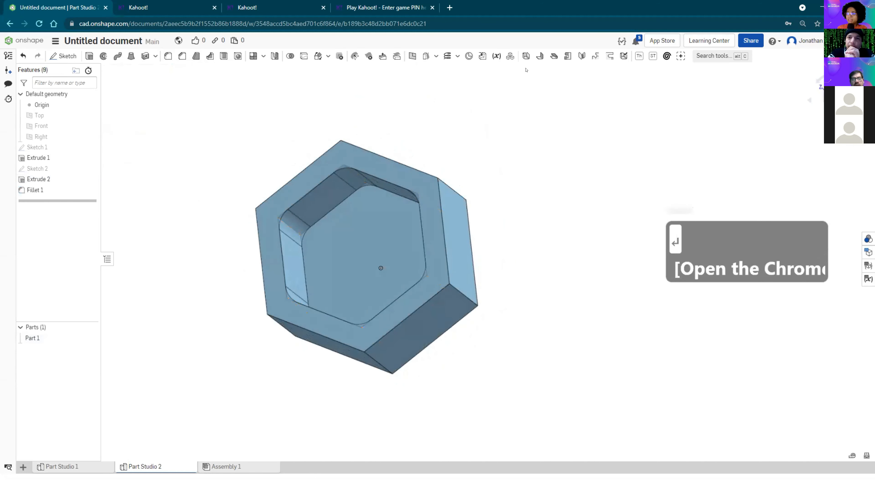
Step: Sketch a circle centred on the closed hexagonal face opposite the pocket and finish the sketch
{"action": "right_click_drag", "start_coordinate": [488, 209], "coordinate": [484, 169]}
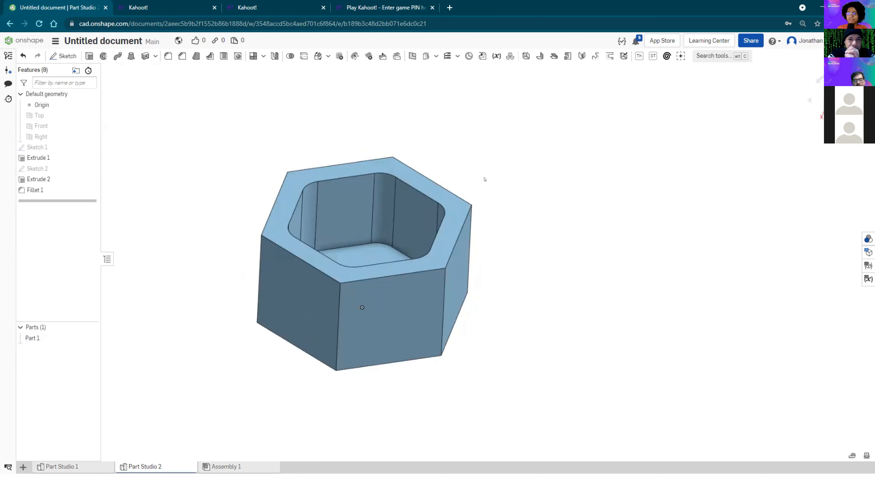
{"action": "mouse_move", "coordinate": [446, 173]}
{"action": "middle_mouse_down"}
{"action": "mouse_move", "coordinate": [447, 149]}
{"action": "mouse_move", "coordinate": [441, 157]}
{"action": "middle_mouse_up"}
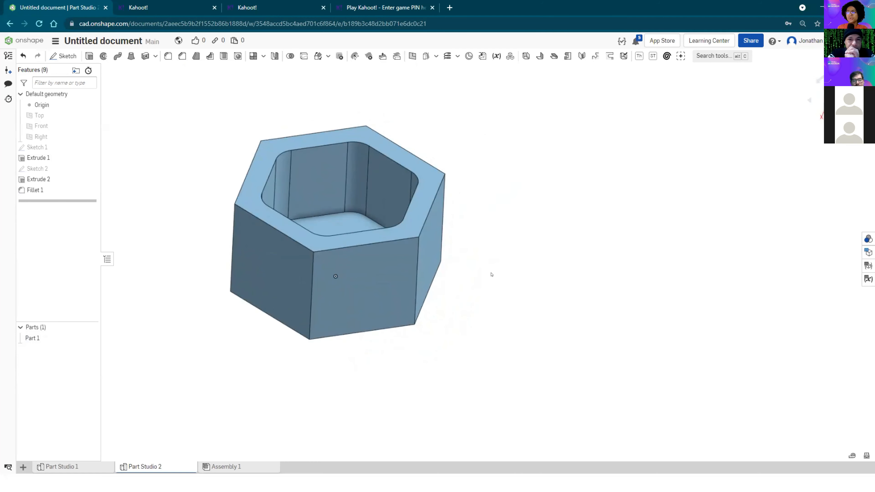
{"action": "right_click_drag", "start_coordinate": [491, 289], "coordinate": [462, 280]}
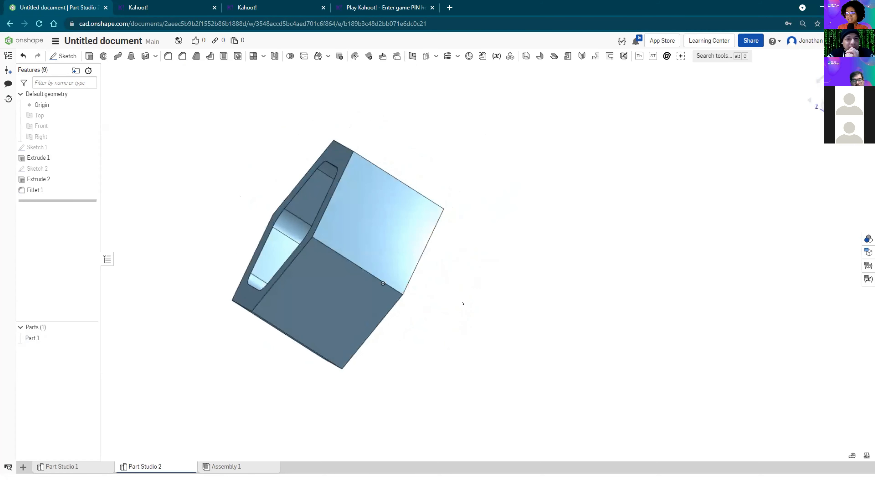
{"action": "right_click_drag", "start_coordinate": [533, 317], "coordinate": [352, 261]}
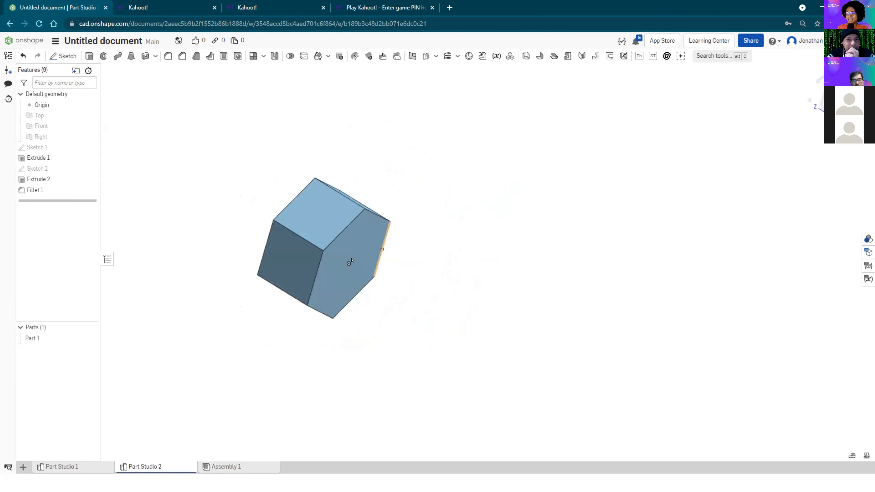
{"action": "right_click_drag", "start_coordinate": [525, 304], "coordinate": [429, 314]}
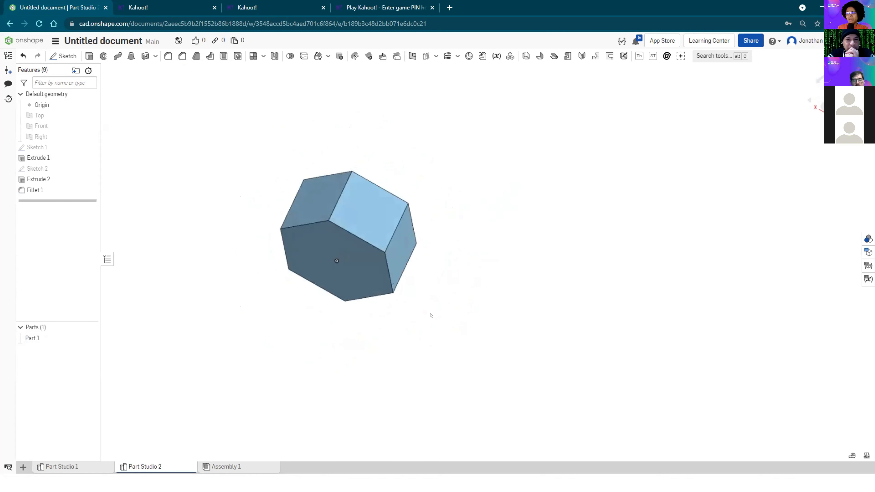
{"action": "right_click", "coordinate": [346, 258]}
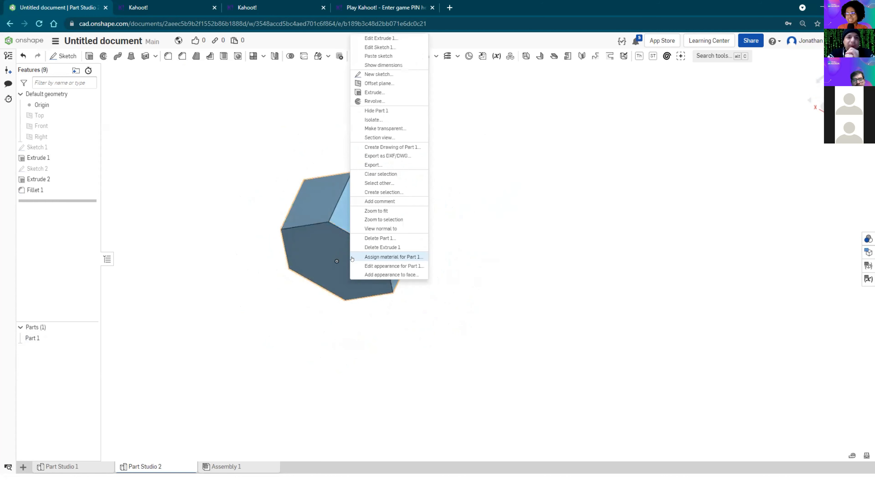
{"action": "left_click", "coordinate": [368, 75]}
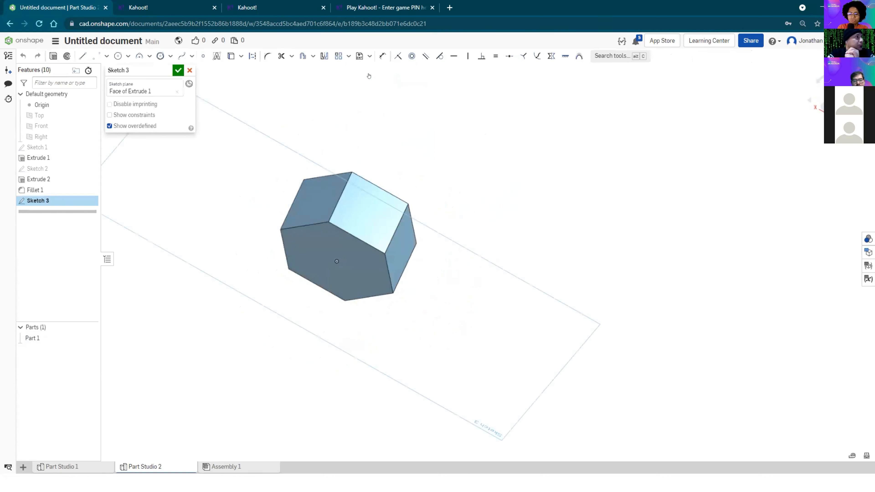
{"action": "key", "text": "n"}
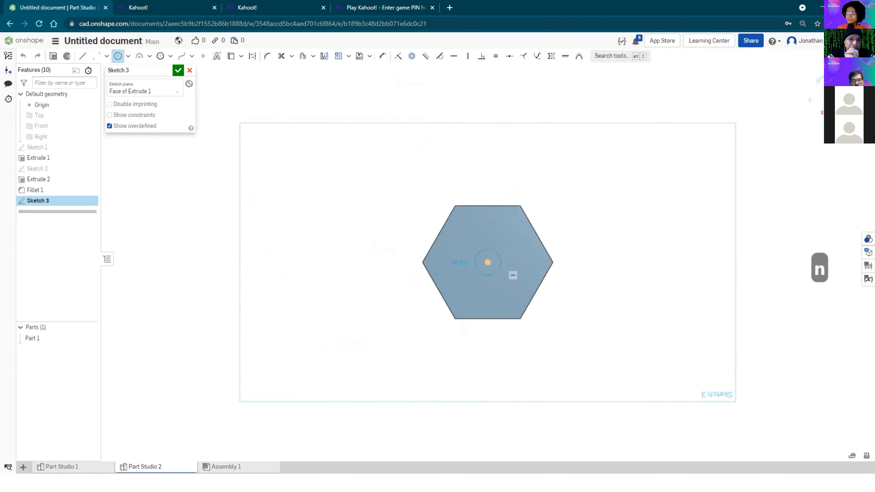
{"action": "left_click", "coordinate": [514, 264]}
{"action": "right_click_drag", "start_coordinate": [537, 259], "coordinate": [515, 283]}
{"action": "middle_click_drag", "start_coordinate": [515, 283], "coordinate": [488, 288]}
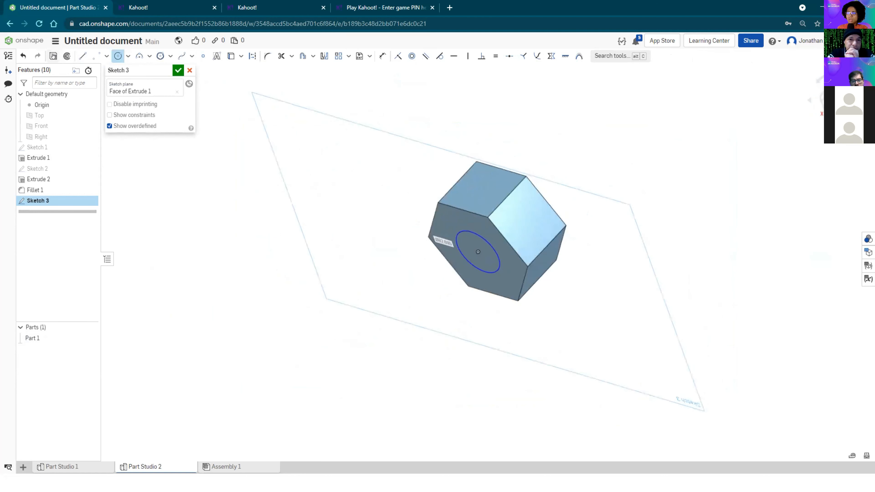
{"action": "key", "text": "Return"}
Step: Extrude the circle outward from the hexagonal block about 203 mm as added material and accept it
{"action": "key", "text": "shift+e"}
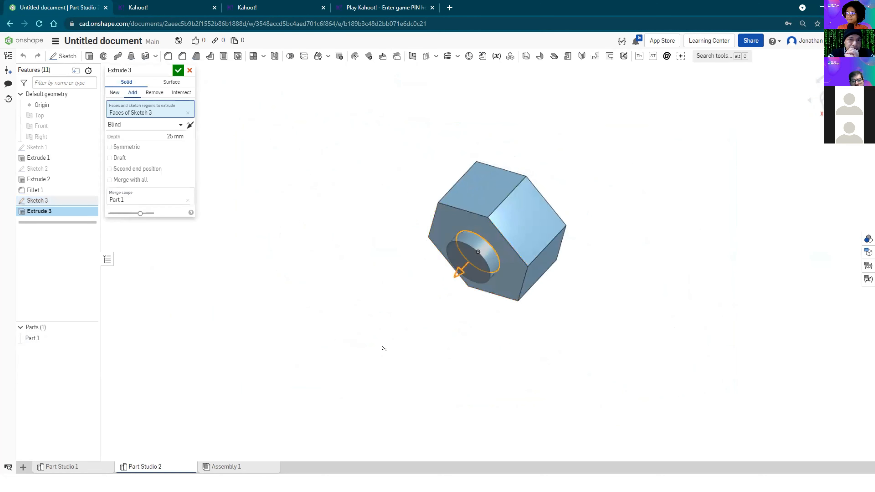
{"action": "left_click_drag", "start_coordinate": [455, 275], "coordinate": [384, 348]}
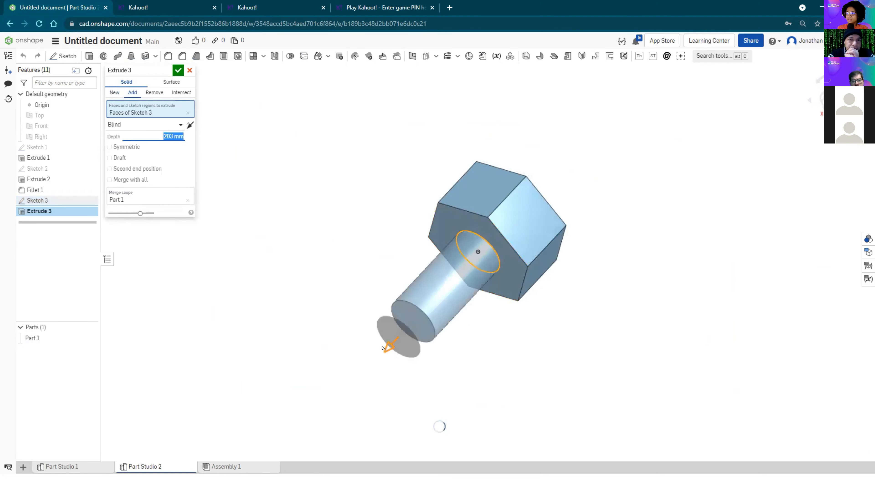
{"action": "left_click", "coordinate": [177, 70]}
Step: Fillet the circular edge at the free end of the cylindrical shaft with a 20 mm radius
{"action": "right_click_drag", "start_coordinate": [730, 272], "coordinate": [541, 246]}
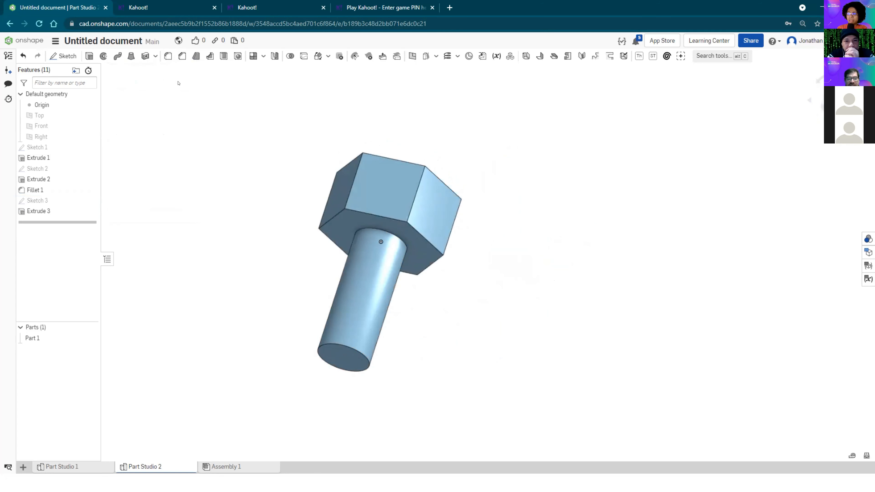
{"action": "left_click", "coordinate": [168, 56]}
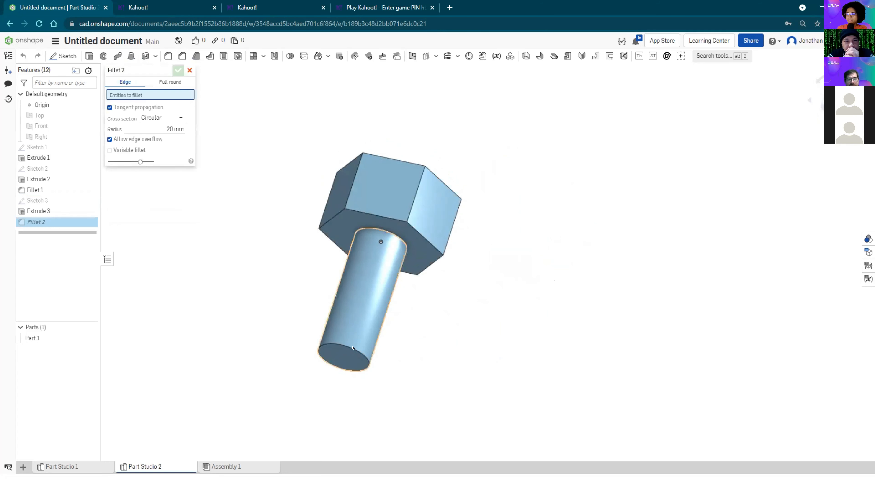
{"action": "left_click", "coordinate": [368, 361]}
{"action": "mouse_move", "coordinate": [439, 346]}
{"action": "right_mouse_down"}
{"action": "mouse_move", "coordinate": [426, 369]}
{"action": "mouse_move", "coordinate": [424, 348]}
{"action": "right_mouse_up"}
{"action": "left_click", "coordinate": [178, 70]}
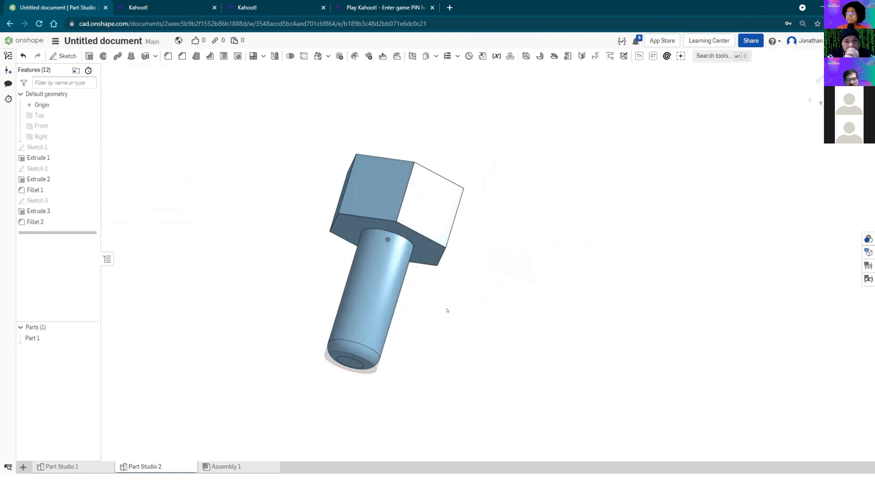
Step: Fillet the edge where the shaft meets the hexagonal head with a 20 mm radius
{"action": "right_click_drag", "start_coordinate": [447, 308], "coordinate": [425, 275]}
{"action": "scroll", "coordinate": [426, 276], "scroll_direction": "up", "scroll_amount": 5}
{"action": "scroll", "coordinate": [425, 275], "scroll_direction": "down", "scroll_amount": 3}
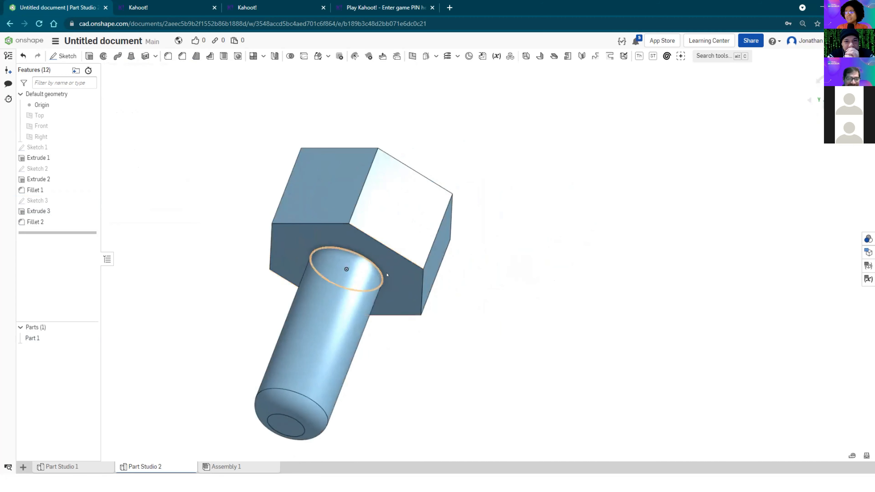
{"action": "scroll", "coordinate": [386, 274], "scroll_direction": "up", "scroll_amount": 3}
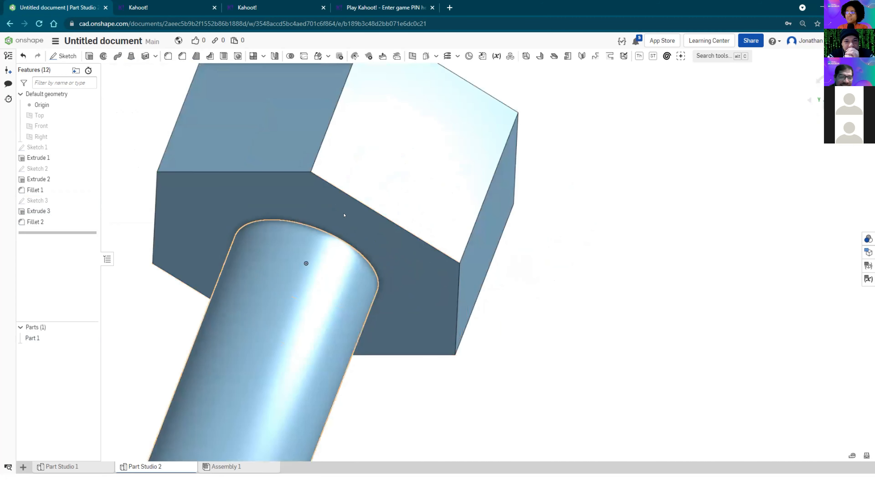
{"action": "scroll", "coordinate": [355, 277], "scroll_direction": "down", "scroll_amount": 3}
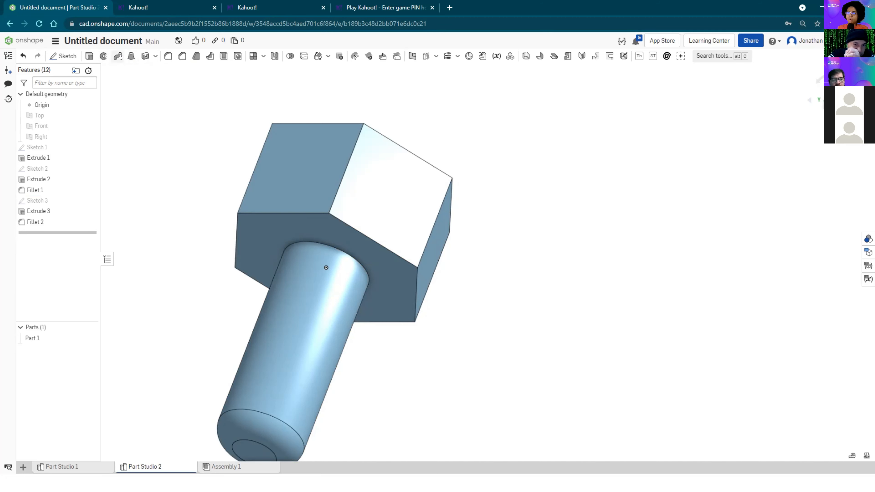
{"action": "left_click", "coordinate": [165, 58]}
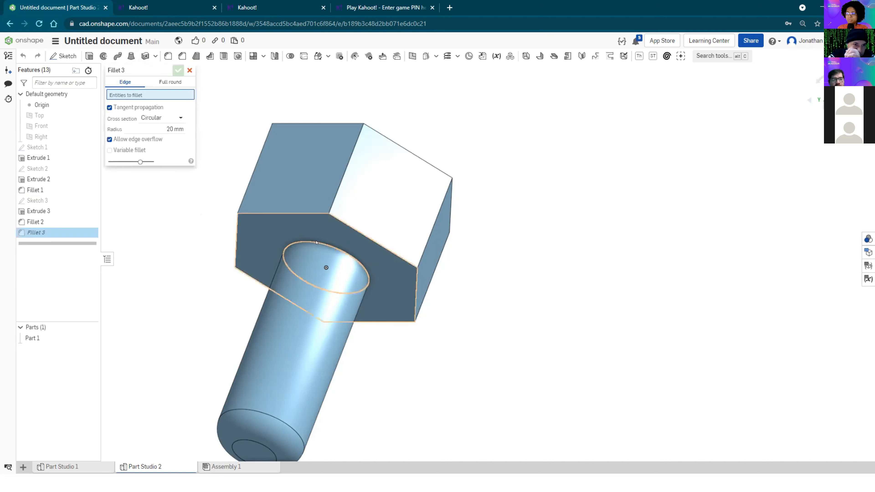
{"action": "left_click", "coordinate": [316, 243]}
{"action": "right_click_drag", "start_coordinate": [455, 317], "coordinate": [506, 218]}
{"action": "left_click", "coordinate": [177, 70]}
Step: Delete the fillet between the shaft and the hexagonal head
{"action": "right_click_drag", "start_coordinate": [416, 382], "coordinate": [431, 214]}
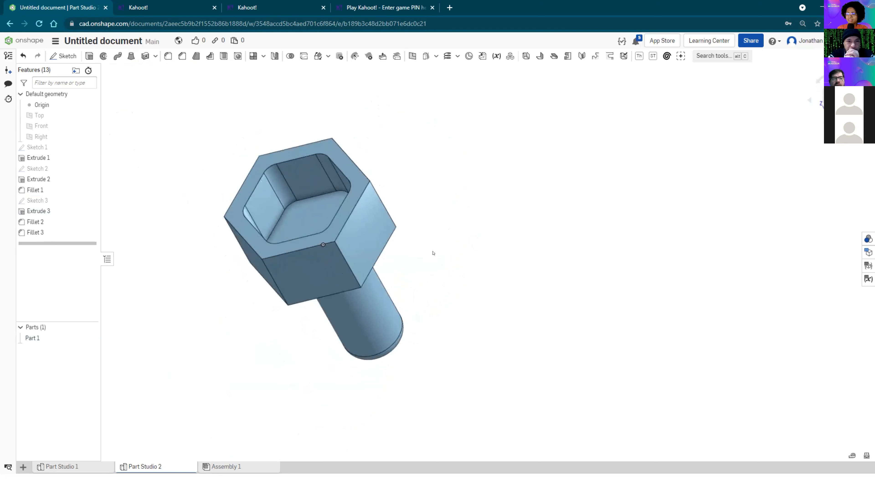
{"action": "right_click_drag", "start_coordinate": [445, 258], "coordinate": [465, 193]}
{"action": "right_click", "coordinate": [38, 233]}
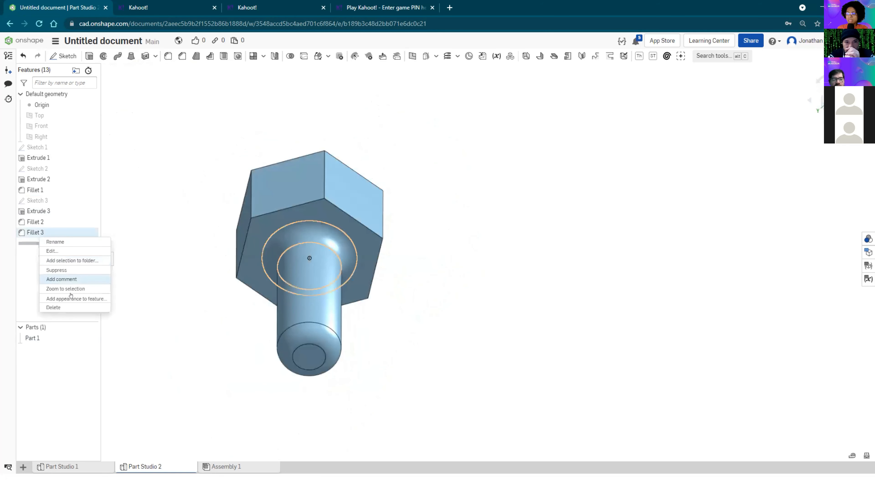
{"action": "left_click", "coordinate": [69, 308]}
Step: Fillet the edge where the shaft meets the hexagonal head with a radius of about 133.7 mm and accept it
{"action": "right_click_drag", "start_coordinate": [280, 362], "coordinate": [308, 293]}
{"action": "scroll", "coordinate": [312, 297], "scroll_direction": "up", "scroll_amount": 2}
{"action": "right_click_drag", "start_coordinate": [453, 303], "coordinate": [439, 304]}
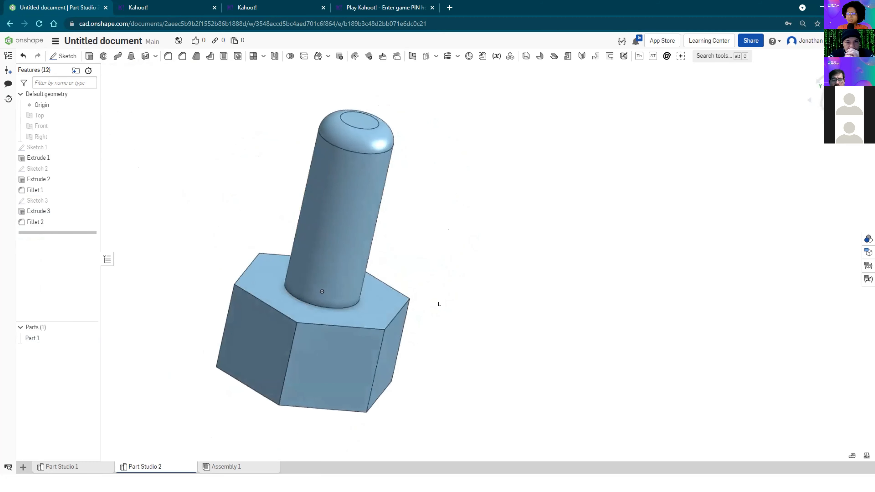
{"action": "left_click", "coordinate": [164, 57]}
{"action": "scroll", "coordinate": [343, 308], "scroll_direction": "up", "scroll_amount": 2}
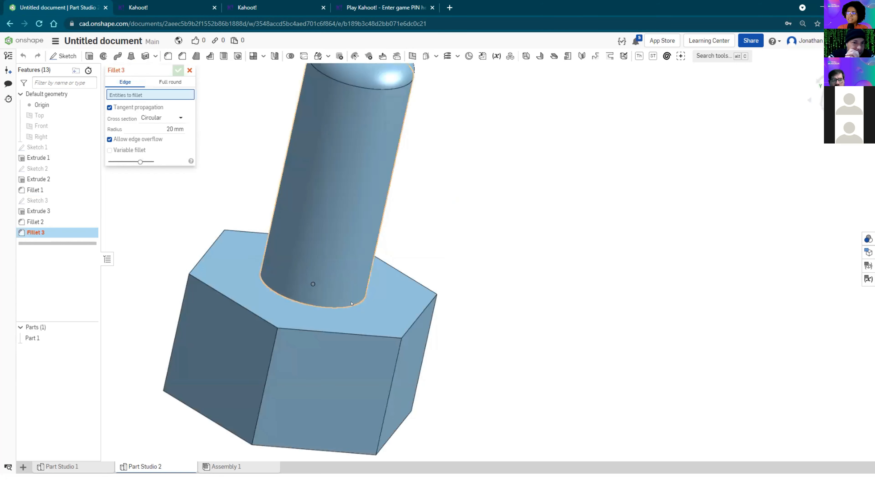
{"action": "left_click", "coordinate": [351, 303]}
{"action": "right_click_drag", "start_coordinate": [468, 303], "coordinate": [360, 310]}
{"action": "mouse_move", "coordinate": [369, 310]}
{"action": "left_mouse_down"}
{"action": "mouse_move", "coordinate": [395, 289]}
{"action": "mouse_move", "coordinate": [379, 299]}
{"action": "left_mouse_up"}
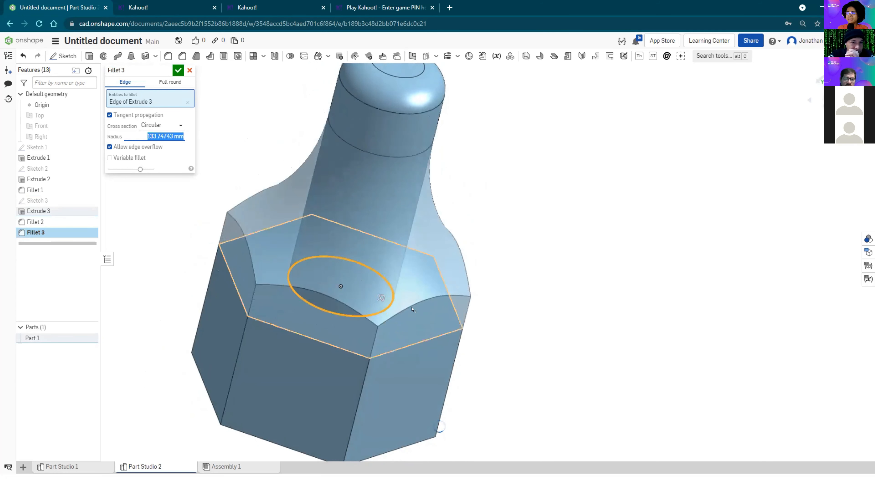
{"action": "scroll", "coordinate": [417, 304], "scroll_direction": "down", "scroll_amount": 2}
{"action": "left_click", "coordinate": [178, 70]}
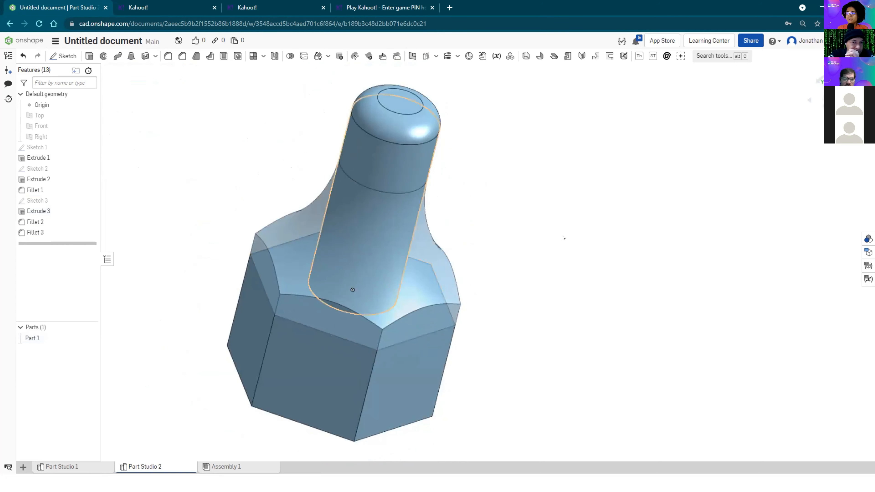
Step: Undo the large fillet where the shaft meets the hexagonal head and fillet that edge with a 10 mm radius, without edge overflow
{"action": "mouse_move", "coordinate": [528, 203]}
{"action": "right_mouse_down"}
{"action": "mouse_move", "coordinate": [449, 295]}
{"action": "mouse_move", "coordinate": [411, 289]}
{"action": "mouse_move", "coordinate": [410, 266]}
{"action": "mouse_move", "coordinate": [454, 280]}
{"action": "mouse_move", "coordinate": [543, 215]}
{"action": "right_mouse_up"}
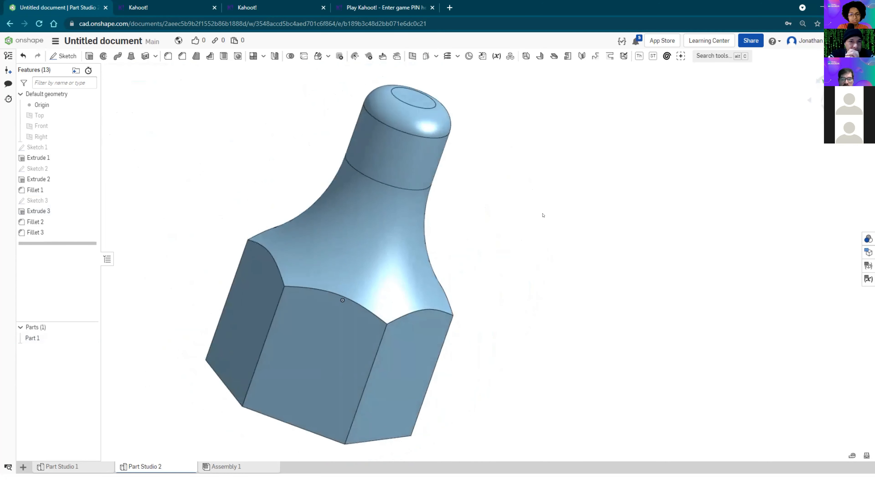
{"action": "key", "text": "ctrl+z"}
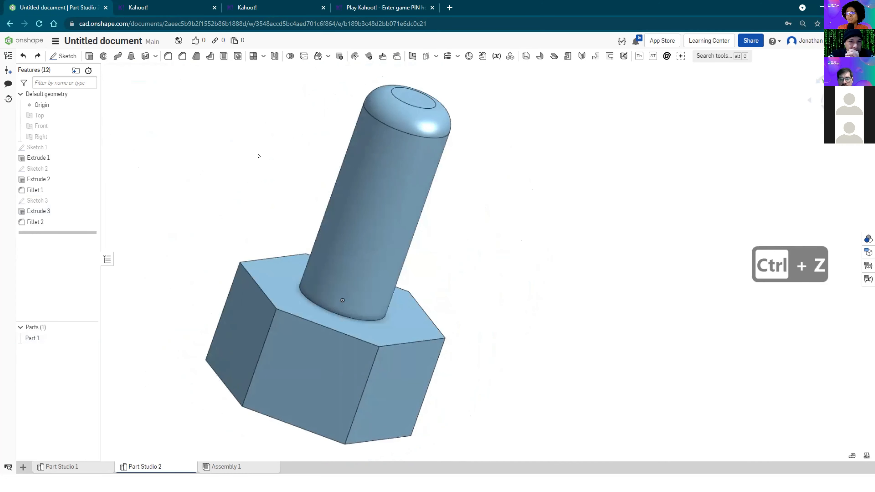
{"action": "key", "text": "shift+f"}
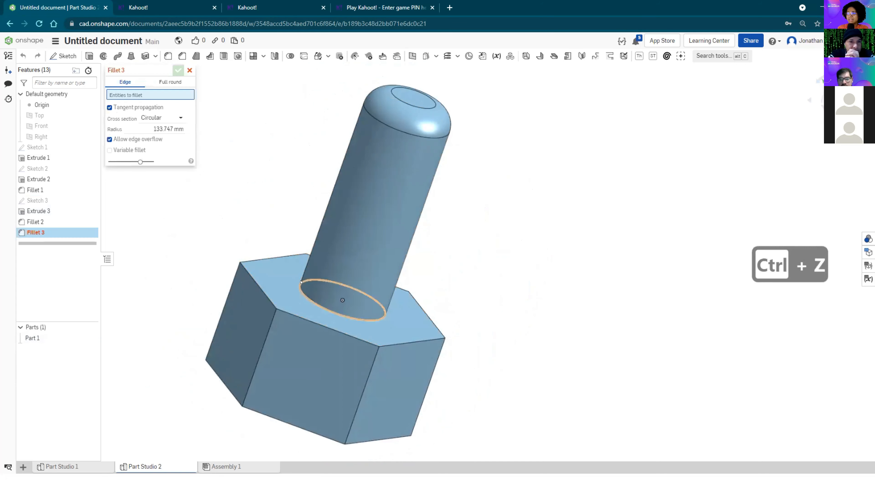
{"action": "left_click", "coordinate": [157, 139]}
{"action": "left_click", "coordinate": [163, 128]}
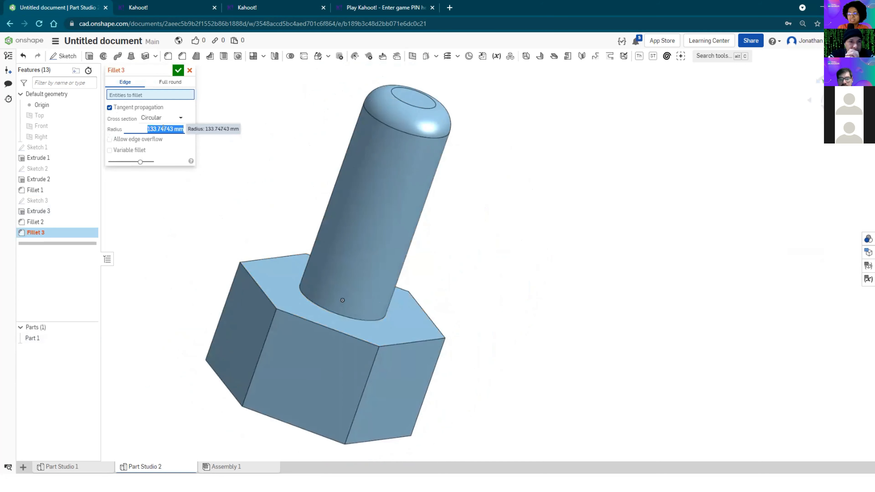
{"action": "type", "text": "10"}
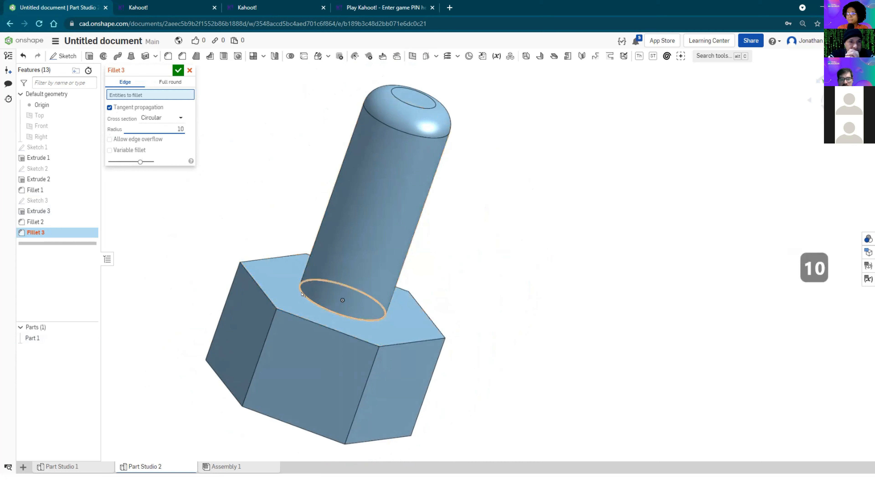
{"action": "left_click", "coordinate": [365, 319]}
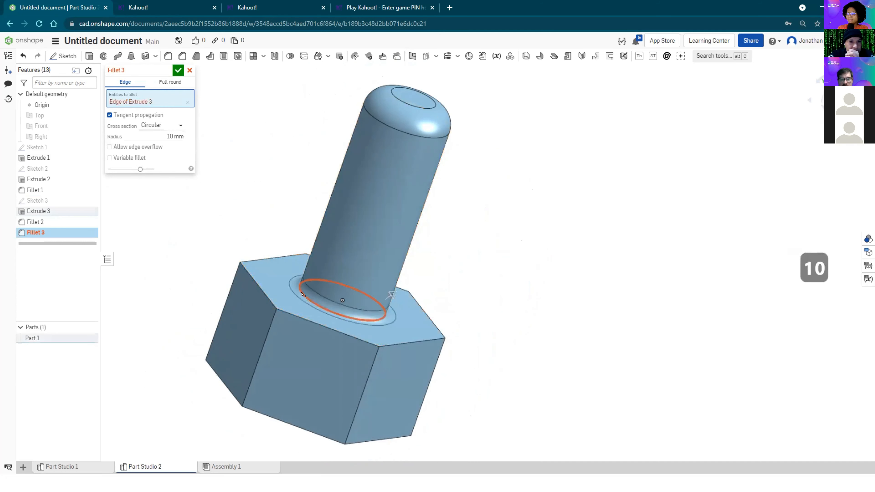
{"action": "left_click", "coordinate": [177, 70]}
Step: Examine the filleted part from the pocket side and from the free end of the shaft
{"action": "scroll", "coordinate": [486, 221], "scroll_direction": "down", "scroll_amount": 3}
{"action": "right_click_drag", "start_coordinate": [533, 188], "coordinate": [461, 352]}
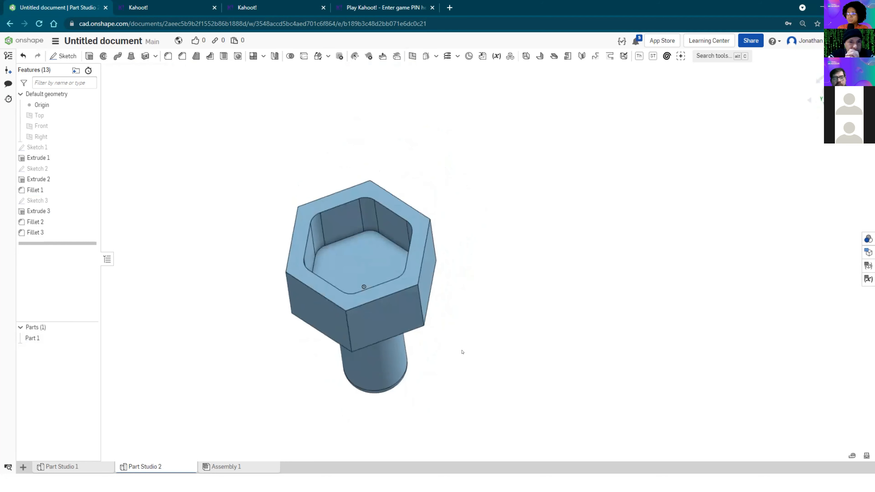
{"action": "scroll", "coordinate": [390, 231], "scroll_direction": "down", "scroll_amount": 5}
{"action": "right_click_drag", "start_coordinate": [453, 273], "coordinate": [472, 138]}
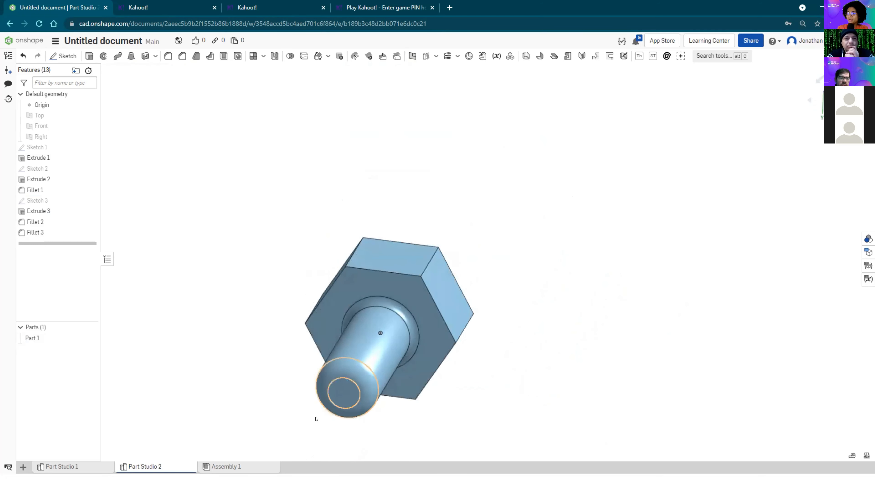
{"action": "scroll", "coordinate": [365, 374], "scroll_direction": "down", "scroll_amount": 5}
{"action": "right_click_drag", "start_coordinate": [465, 305], "coordinate": [411, 396]}
{"action": "scroll", "coordinate": [416, 383], "scroll_direction": "up", "scroll_amount": 5}
{"action": "right_click_drag", "start_coordinate": [442, 347], "coordinate": [438, 345]}
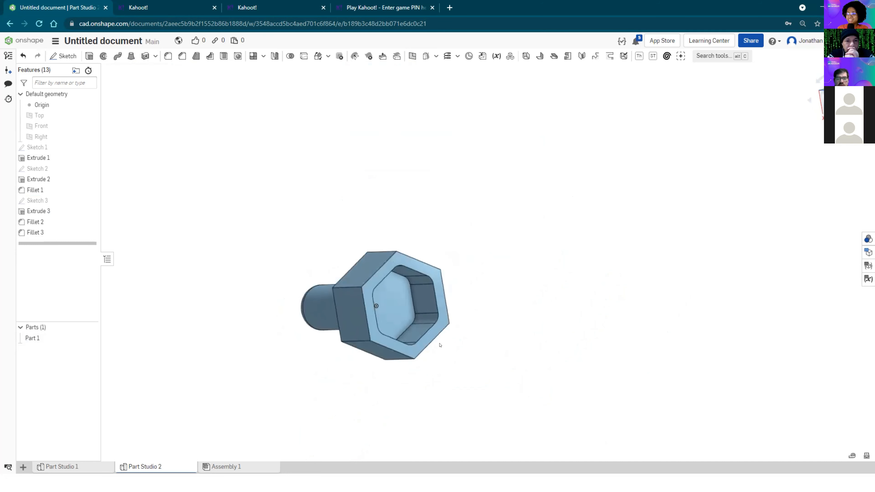
Step: Start a sketch on the floor of the hexagonal pocket and draw a small circle centred on the origin
{"action": "right_click_drag", "start_coordinate": [317, 315], "coordinate": [176, 346]}
{"action": "right_click_drag", "start_coordinate": [593, 344], "coordinate": [517, 348]}
{"action": "right_click", "coordinate": [410, 286]}
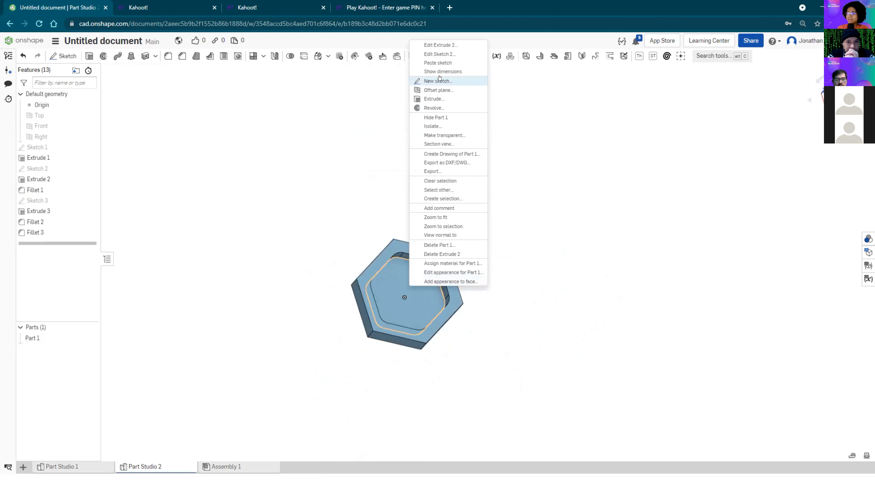
{"action": "left_click", "coordinate": [434, 82]}
{"action": "key", "text": "n"}
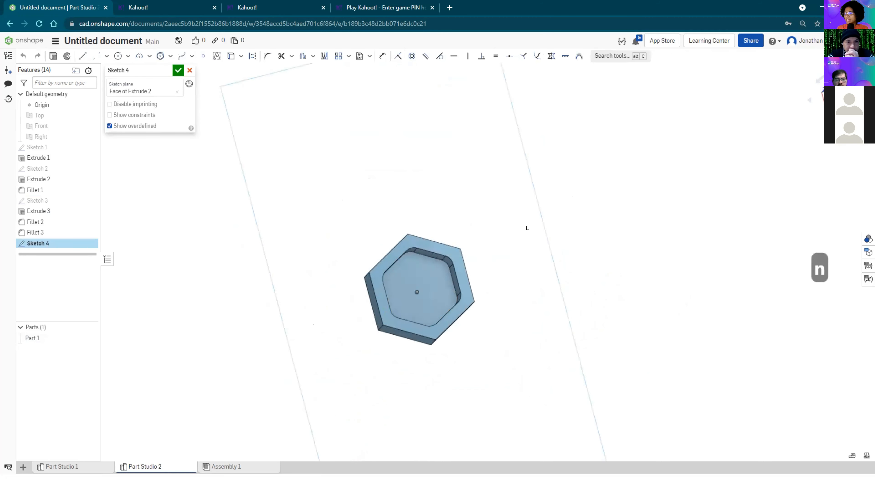
{"action": "key", "text": "c"}
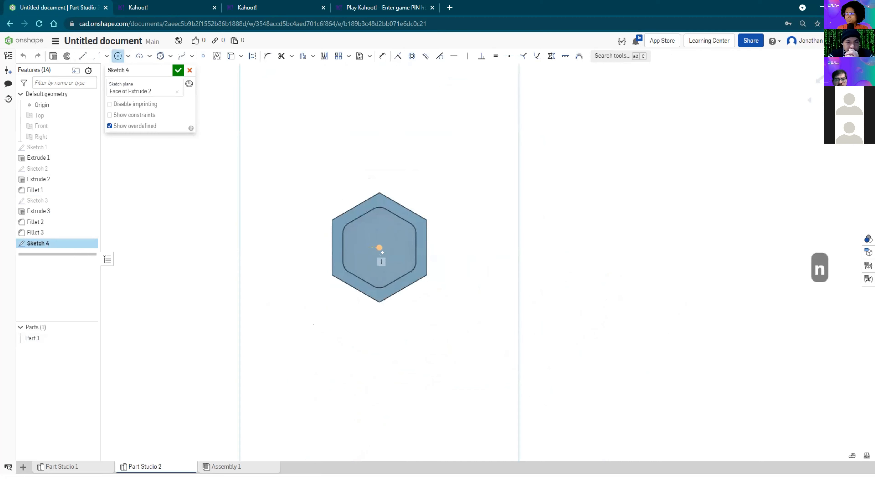
{"action": "scroll", "coordinate": [382, 250], "scroll_direction": "up", "scroll_amount": 3}
{"action": "left_click", "coordinate": [397, 250]}
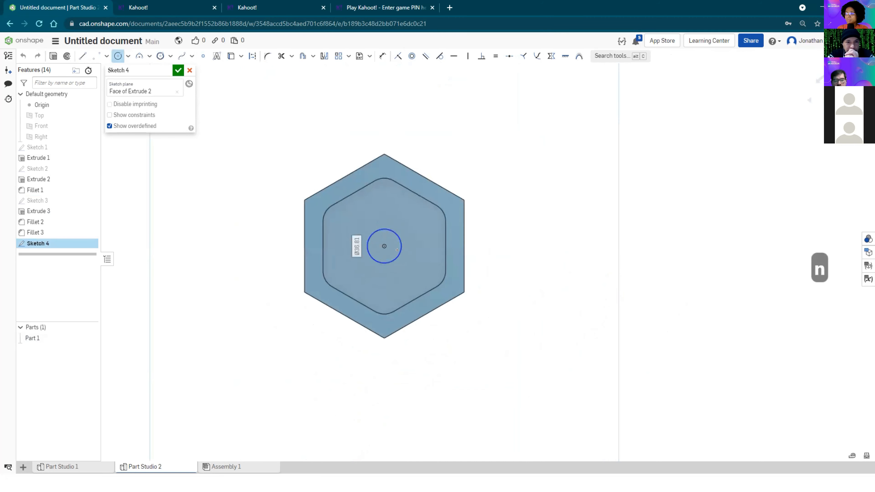
Step: Extrude the circle as a removal about 269 mm deep, cutting a hole through the full length of the shaft
{"action": "left_click", "coordinate": [51, 56]}
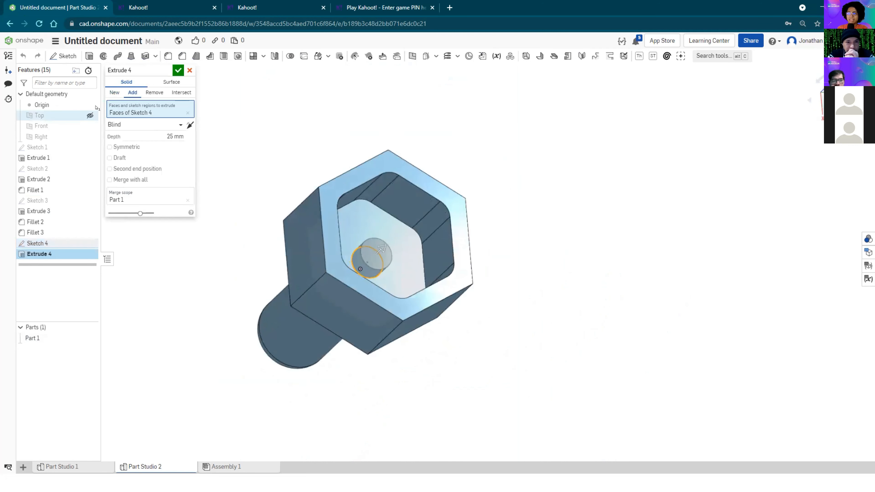
{"action": "left_click", "coordinate": [144, 92]}
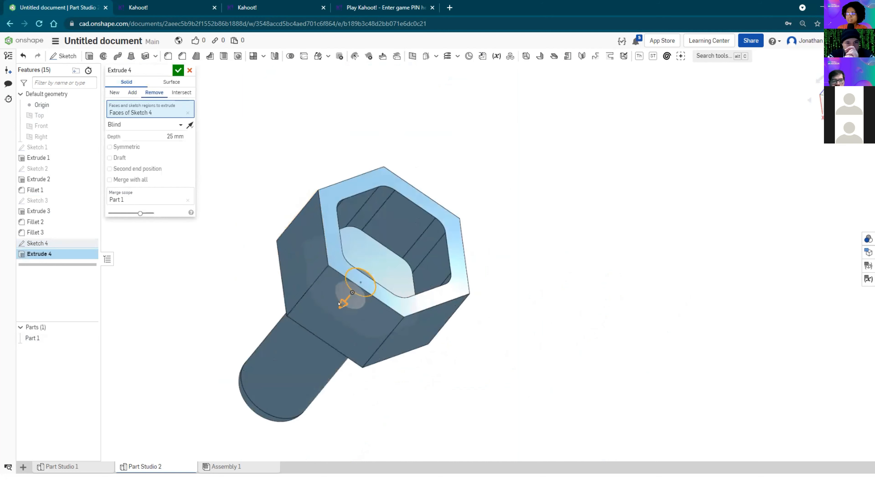
{"action": "left_click_drag", "start_coordinate": [340, 303], "coordinate": [236, 430]}
{"action": "middle_click_drag", "start_coordinate": [230, 288], "coordinate": [249, 244]}
{"action": "mouse_move", "coordinate": [248, 244]}
{"action": "right_mouse_down"}
{"action": "mouse_move", "coordinate": [279, 189]}
{"action": "mouse_move", "coordinate": [243, 227]}
{"action": "right_mouse_up"}
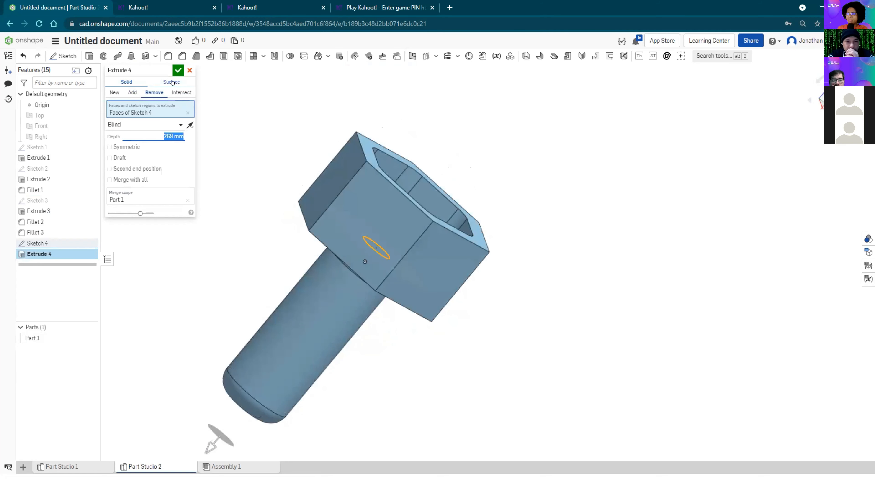
{"action": "left_click", "coordinate": [178, 70]}
{"action": "right_click_drag", "start_coordinate": [563, 178], "coordinate": [519, 237]}
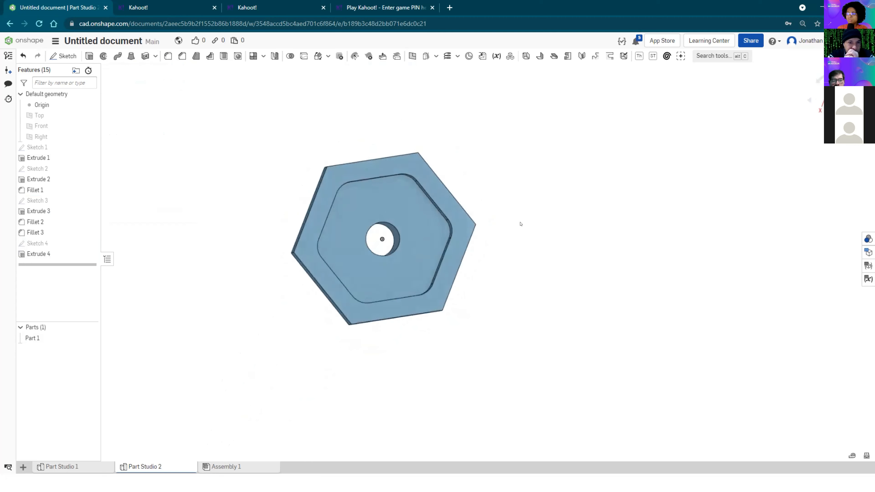
{"action": "right_click_drag", "start_coordinate": [513, 303], "coordinate": [525, 288]}
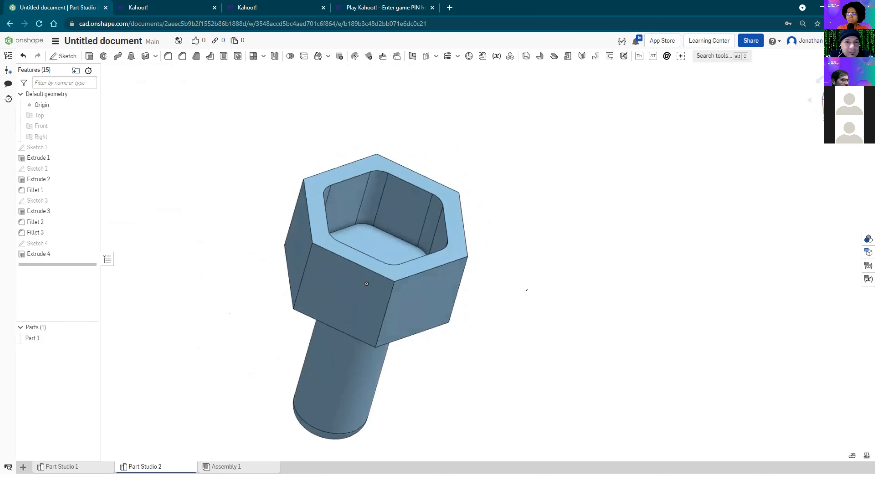
{"action": "scroll", "coordinate": [468, 262], "scroll_direction": "down", "scroll_amount": 2}
{"action": "scroll", "coordinate": [468, 287], "scroll_direction": "up", "scroll_amount": 3}
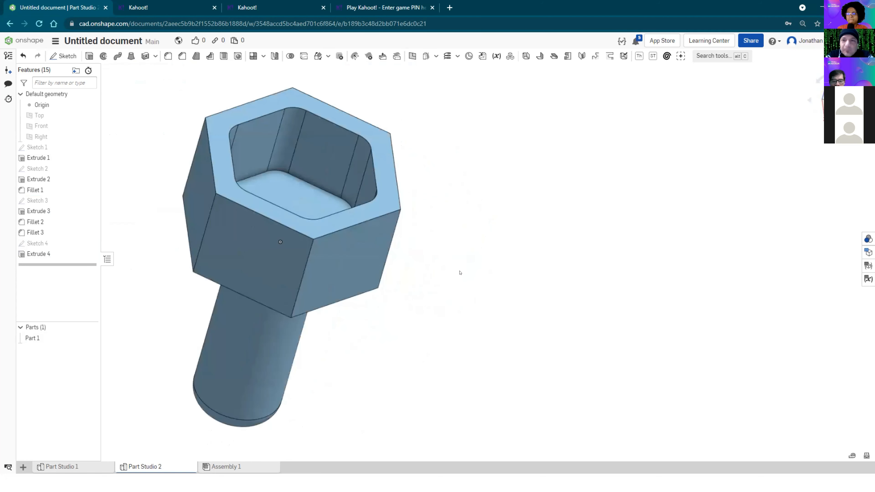
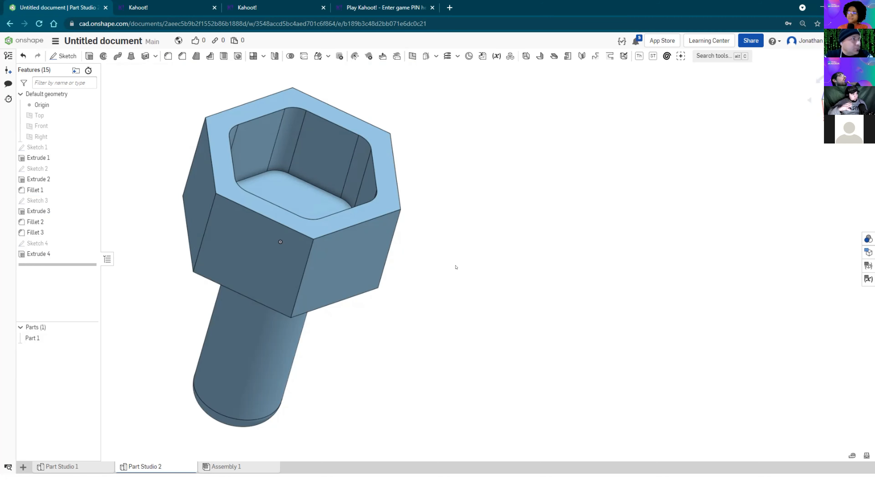
{"action": "scroll", "coordinate": [469, 251], "scroll_direction": "down", "scroll_amount": 4}
{"action": "right_click_drag", "start_coordinate": [460, 229], "coordinate": [476, 324]}
{"action": "left_click", "coordinate": [837, 103]}
{"action": "scroll", "coordinate": [300, 207], "scroll_direction": "down", "scroll_amount": 3}
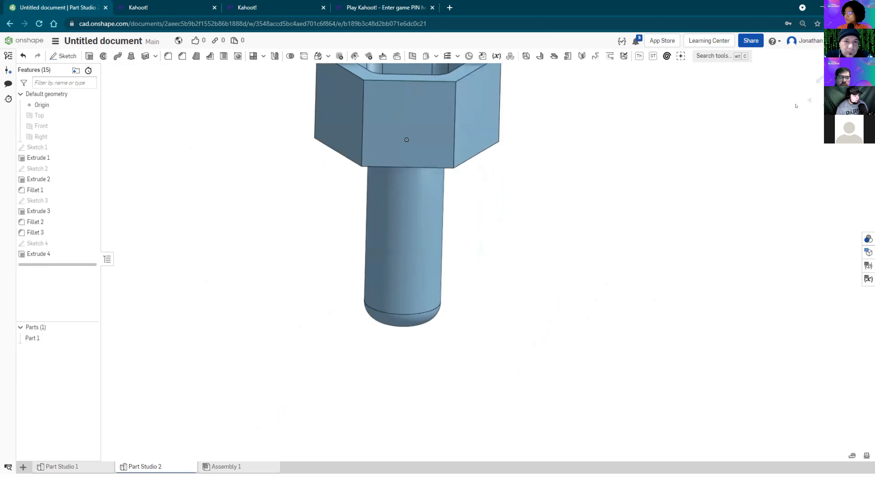
{"action": "left_click", "coordinate": [837, 92]}
{"action": "scroll", "coordinate": [454, 187], "scroll_direction": "down", "scroll_amount": 4}
{"action": "right_click_drag", "start_coordinate": [629, 273], "coordinate": [509, 193]}
Step: Show the Top plane and create a plane offset about 261 mm from it, beyond the free end of the shaft
{"action": "left_click", "coordinate": [91, 115]}
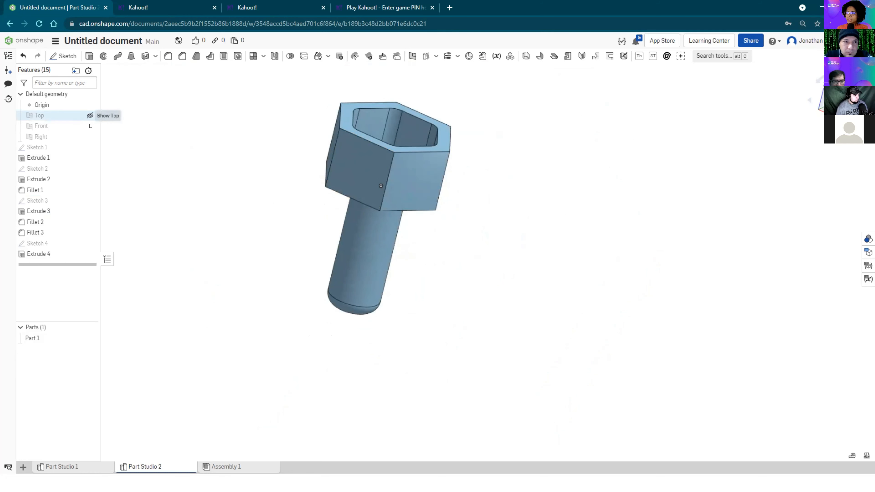
{"action": "left_click_drag", "start_coordinate": [313, 292], "coordinate": [412, 404]}
{"action": "left_click", "coordinate": [272, 302]}
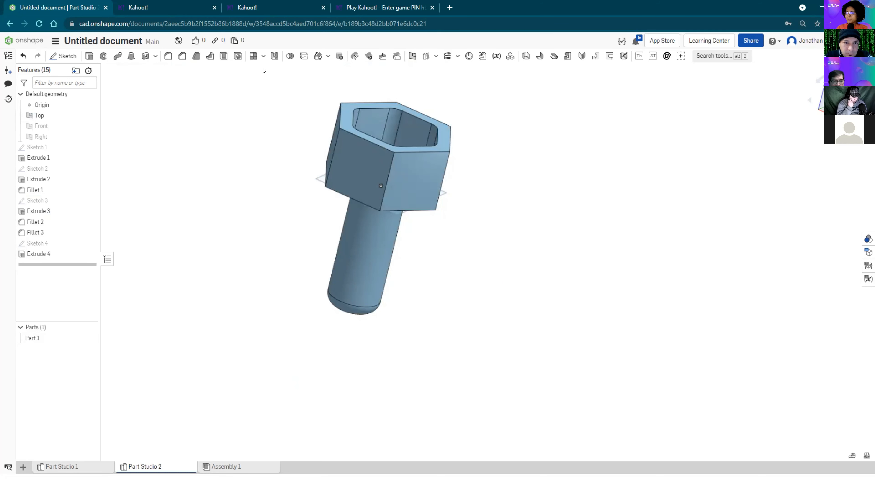
{"action": "left_click", "coordinate": [412, 56]}
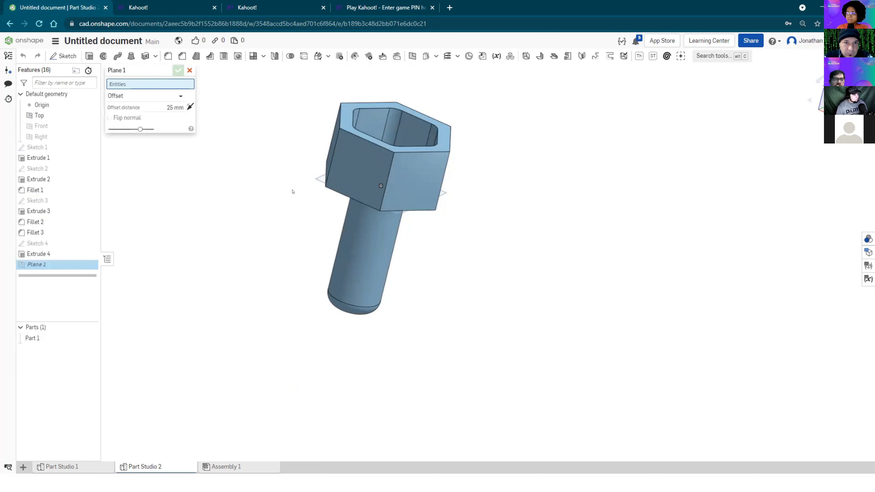
{"action": "left_click", "coordinate": [315, 179]}
{"action": "left_click_drag", "start_coordinate": [376, 222], "coordinate": [360, 326]}
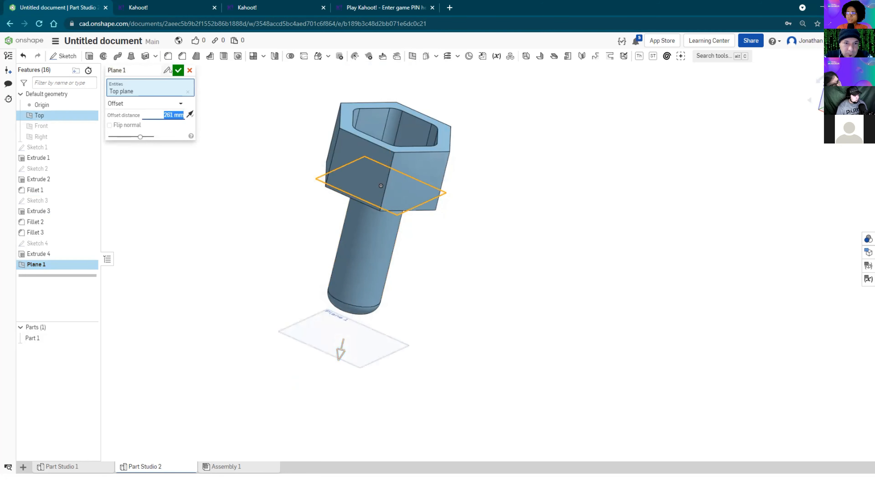
{"action": "left_click", "coordinate": [178, 70]}
Step: On the new offset plane, sketch an origin-centred rectangle about 302 by 257 mm and extrude it 25 mm as a new part
{"action": "middle_click_drag", "start_coordinate": [228, 293], "coordinate": [226, 272]}
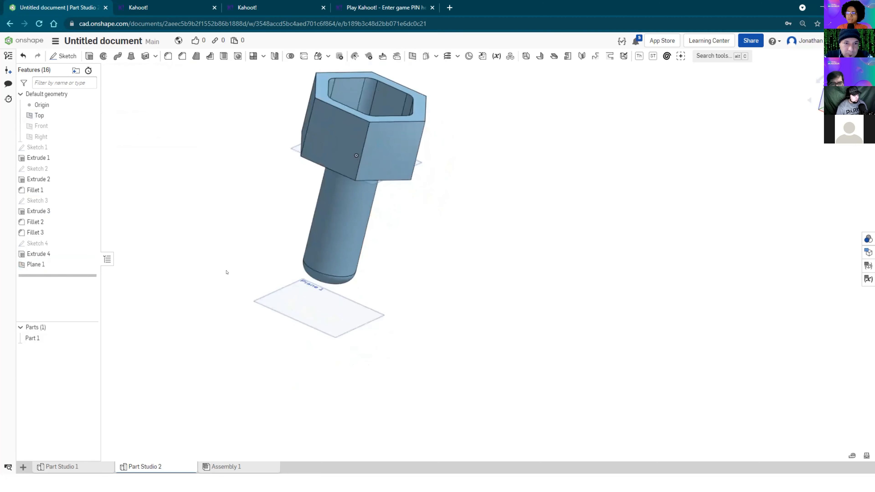
{"action": "right_click", "coordinate": [265, 302]}
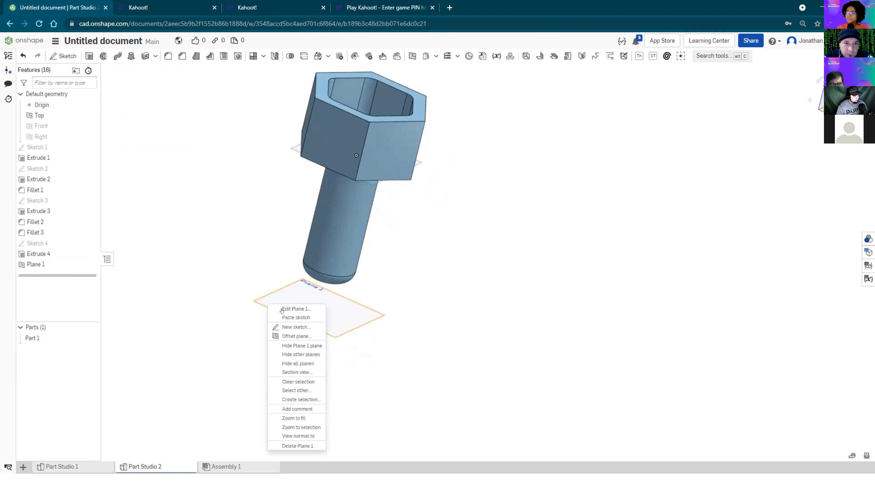
{"action": "left_click", "coordinate": [292, 325]}
{"action": "key", "text": "n"}
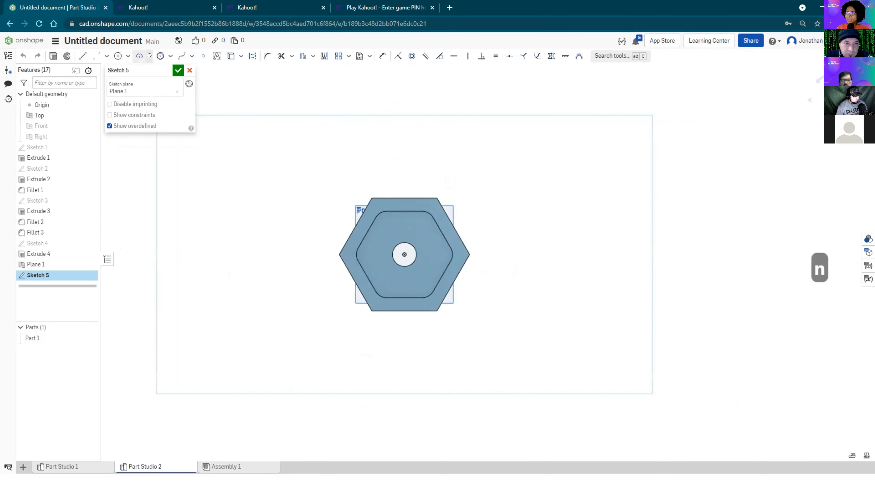
{"action": "left_click", "coordinate": [106, 55]}
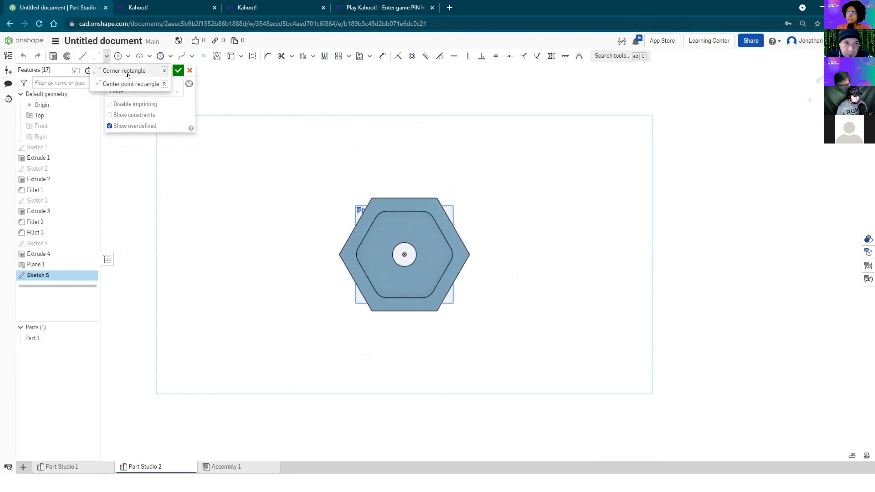
{"action": "left_click", "coordinate": [128, 83]}
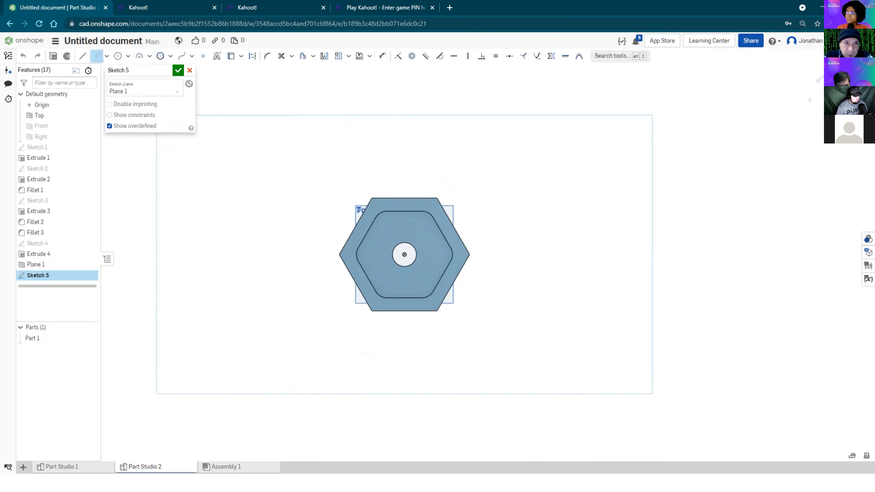
{"action": "left_click", "coordinate": [404, 254]}
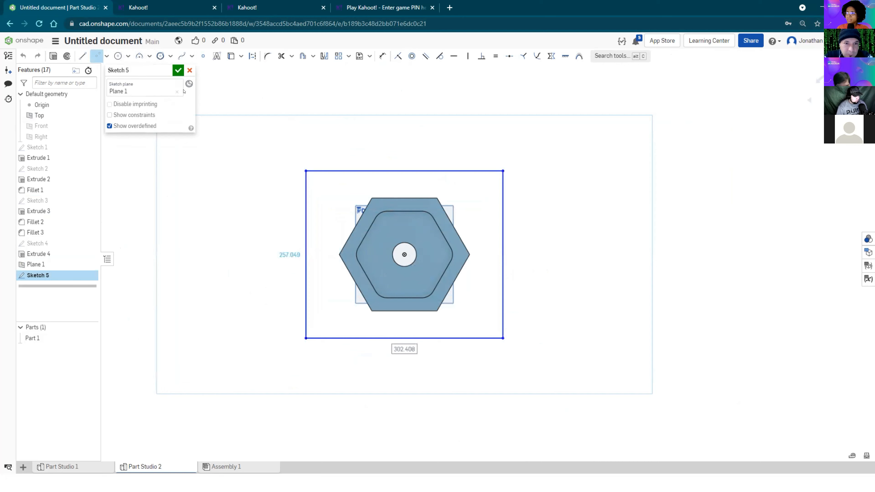
{"action": "left_click", "coordinate": [503, 338]}
{"action": "left_click", "coordinate": [47, 54]}
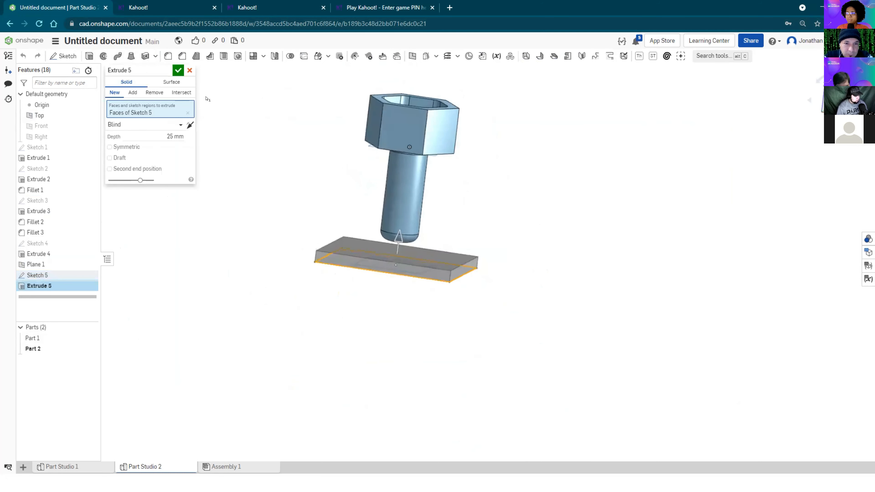
{"action": "left_click", "coordinate": [178, 70]}
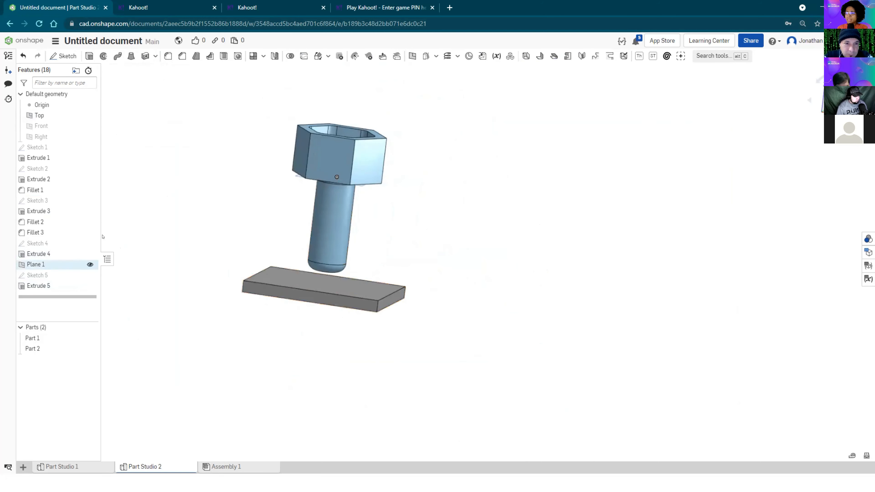
Step: Edit the removal extrude of the shaft hole and extend its depth to about 407 mm, past the plate
{"action": "right_click", "coordinate": [44, 253]}
{"action": "left_click", "coordinate": [61, 273]}
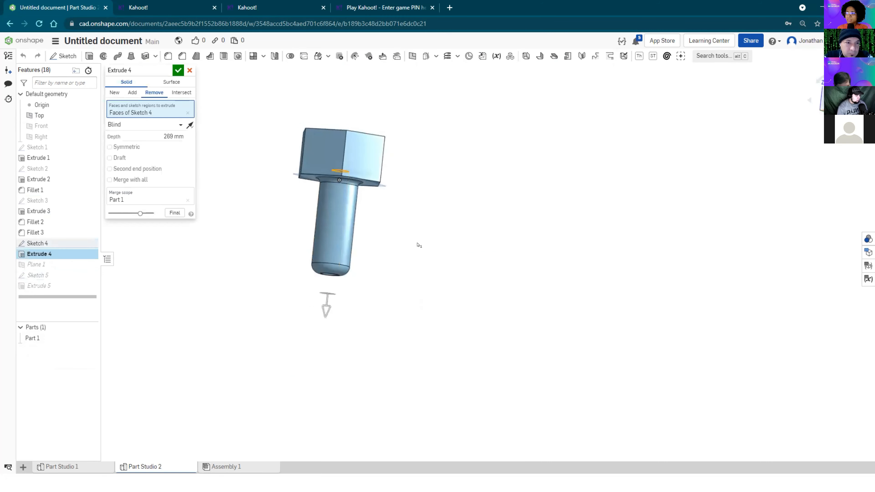
{"action": "right_click_drag", "start_coordinate": [419, 251], "coordinate": [321, 314]}
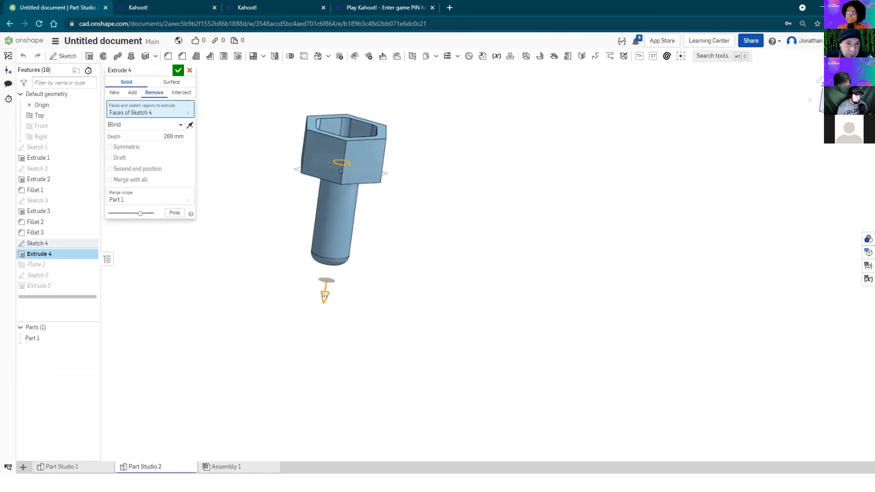
{"action": "left_click_drag", "start_coordinate": [316, 324], "coordinate": [316, 354]}
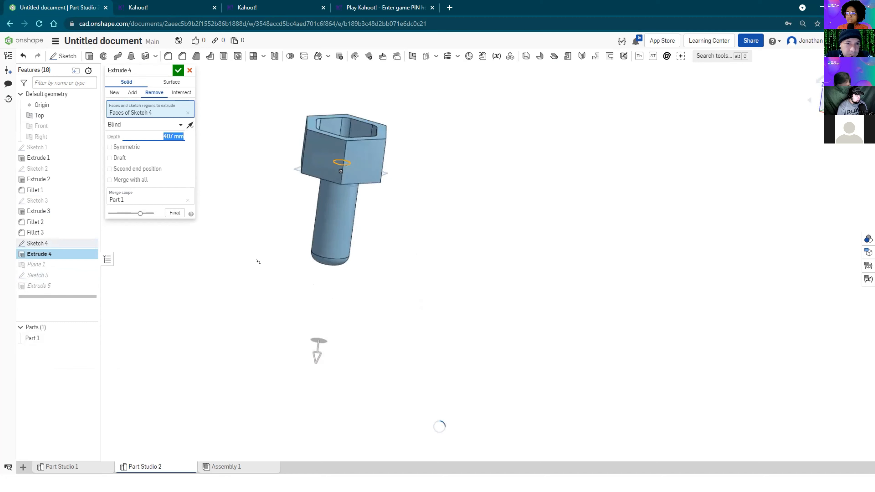
{"action": "left_click", "coordinate": [178, 70]}
Step: Reopen the shaft hole's removal extrude and examine how far its cut reaches relative to the bolt and the plate
{"action": "right_click_drag", "start_coordinate": [426, 250], "coordinate": [353, 302]}
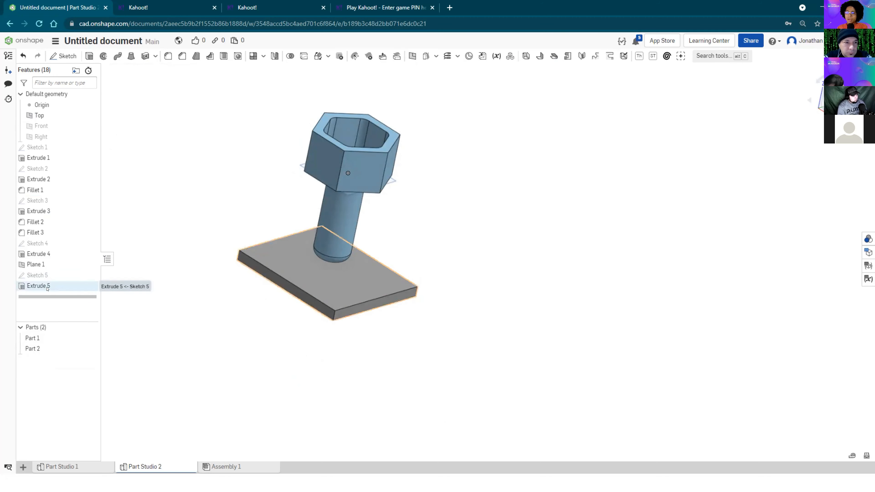
{"action": "scroll", "coordinate": [345, 146], "scroll_direction": "up", "scroll_amount": 3}
{"action": "right_click_drag", "start_coordinate": [386, 143], "coordinate": [395, 172]}
{"action": "right_click", "coordinate": [65, 256]}
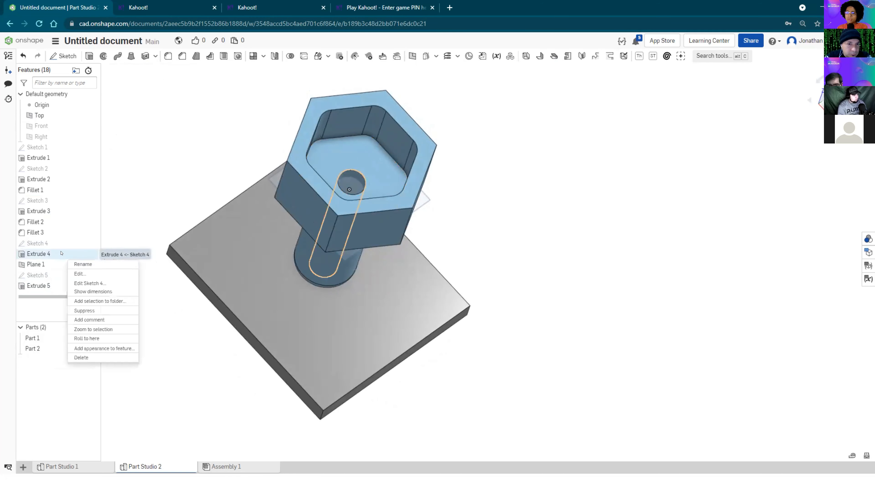
{"action": "left_click", "coordinate": [77, 274]}
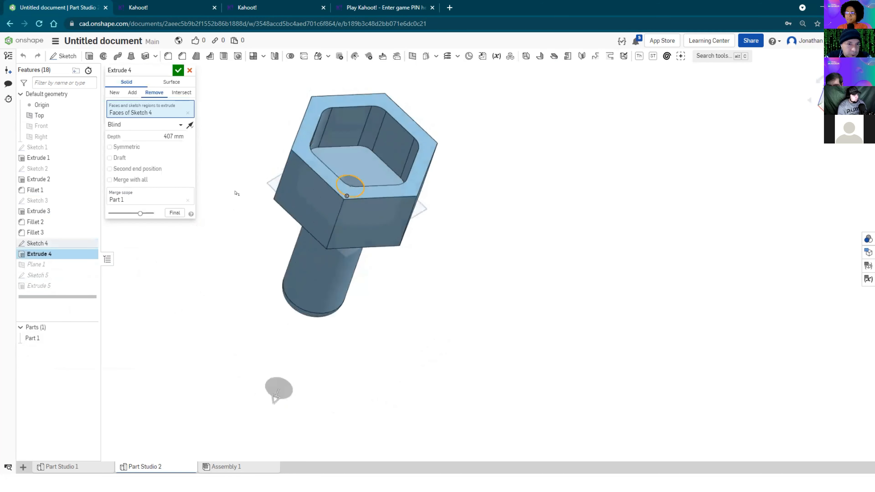
{"action": "right_click_drag", "start_coordinate": [227, 331], "coordinate": [219, 384]}
{"action": "scroll", "coordinate": [245, 325], "scroll_direction": "down", "scroll_amount": 3}
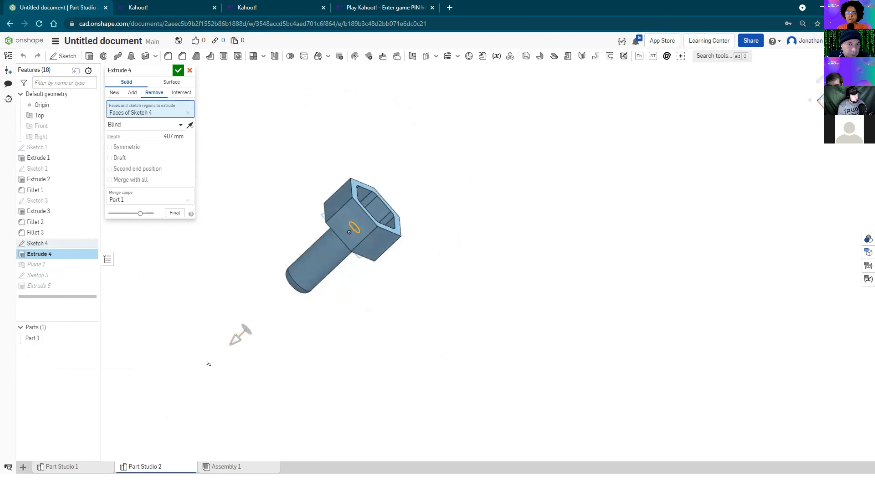
{"action": "left_click", "coordinate": [178, 70]}
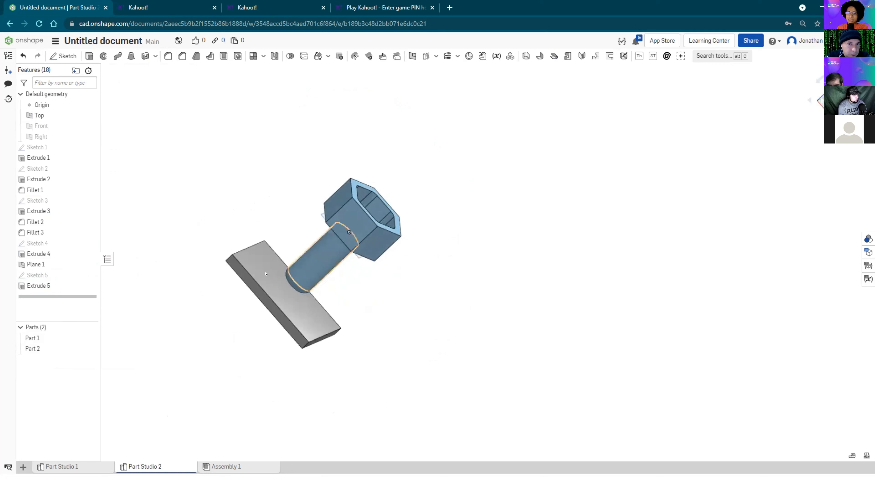
{"action": "right_click_drag", "start_coordinate": [119, 279], "coordinate": [112, 275]}
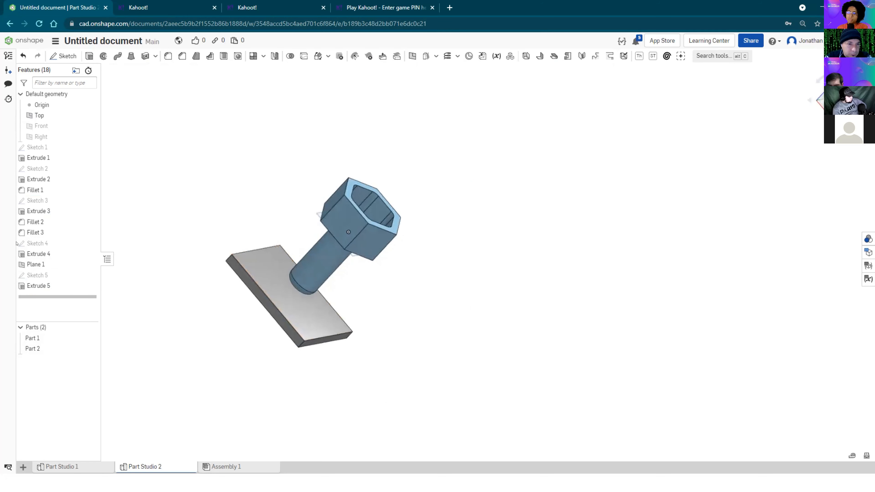
Step: Rename the shaft hole's removal extrude as Vacio and move it after the plate's extrude in the feature order
{"action": "right_click", "coordinate": [41, 256]}
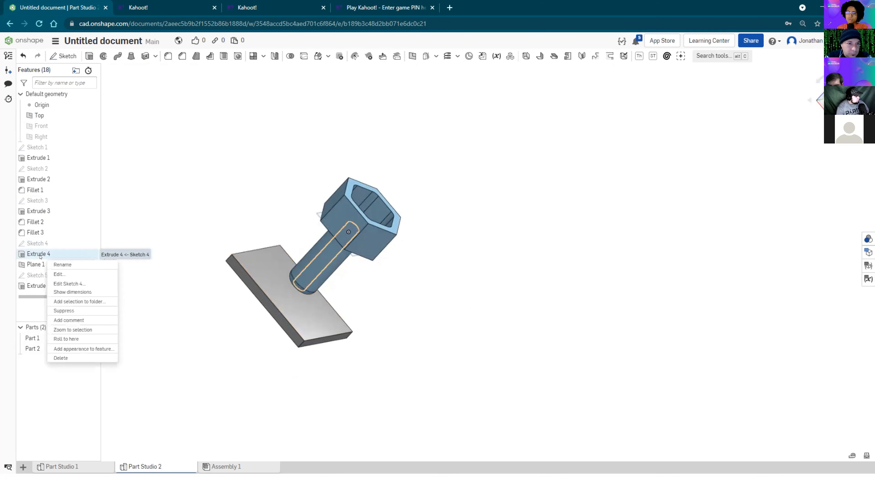
{"action": "left_click", "coordinate": [54, 264]}
{"action": "type", "text": "Vacio"}
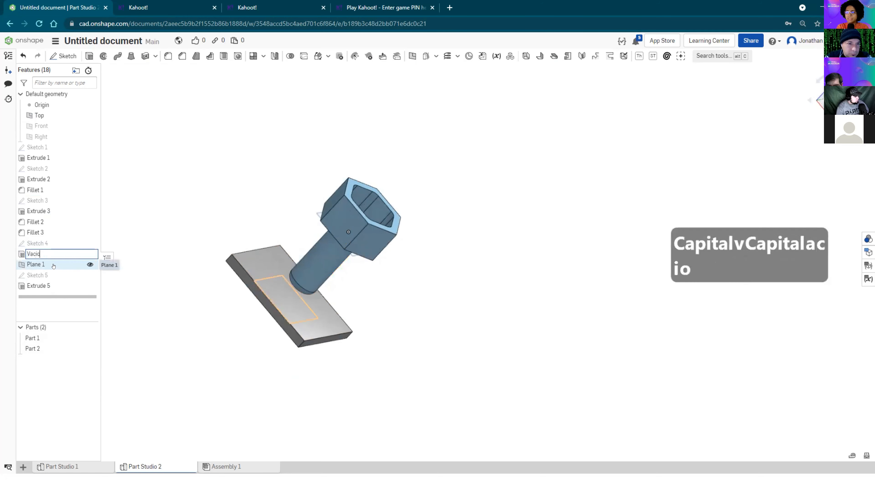
{"action": "key", "text": "Return"}
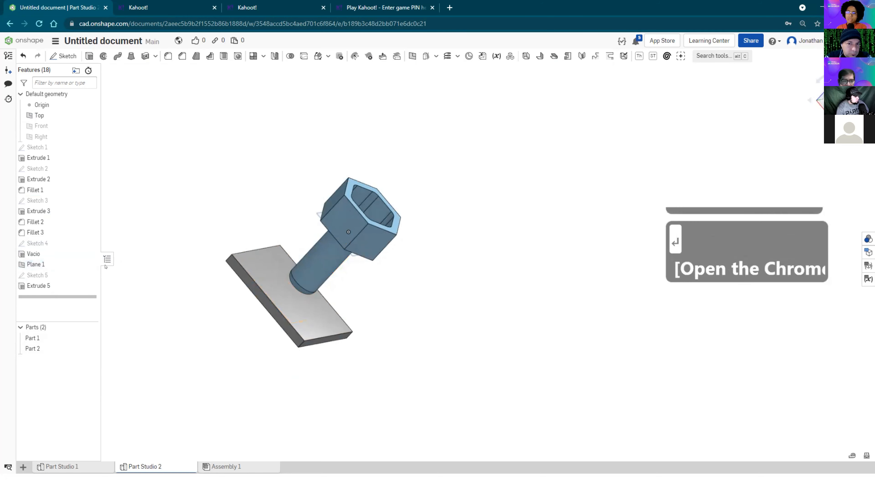
{"action": "left_click_drag", "start_coordinate": [46, 254], "coordinate": [47, 290]}
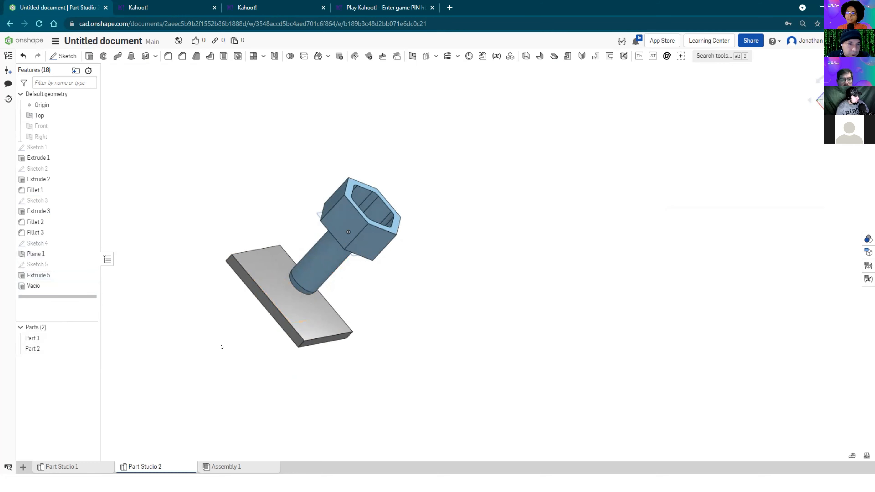
{"action": "mouse_move", "coordinate": [222, 340]}
{"action": "right_mouse_down"}
{"action": "mouse_move", "coordinate": [230, 309]}
{"action": "mouse_move", "coordinate": [231, 326]}
{"action": "right_mouse_up"}
{"action": "right_click", "coordinate": [62, 290]}
{"action": "left_click", "coordinate": [74, 305]}
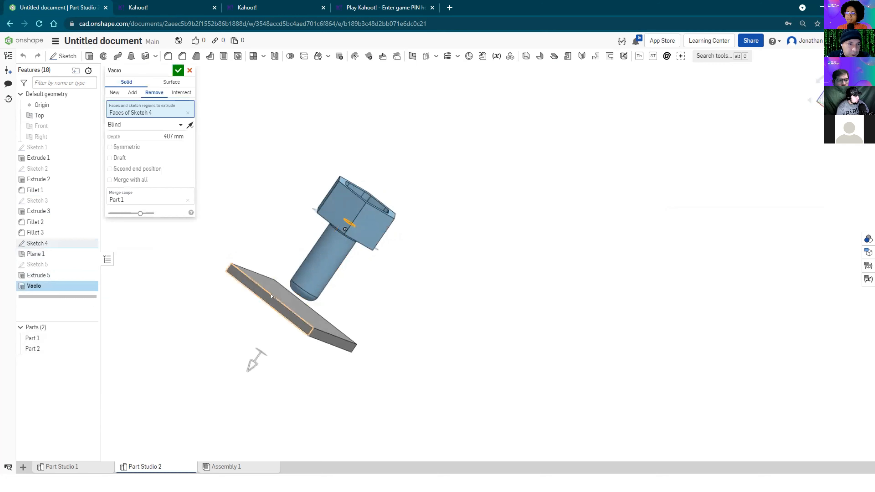
{"action": "right_click_drag", "start_coordinate": [272, 332], "coordinate": [257, 339]}
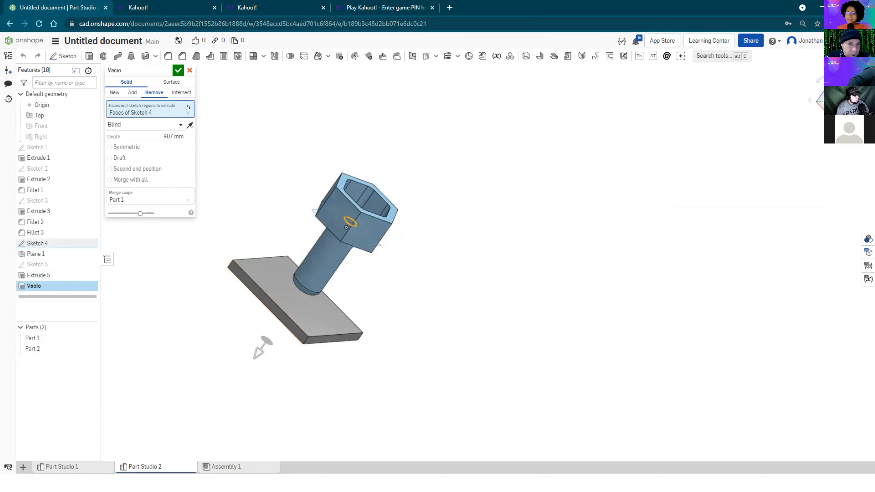
{"action": "left_click", "coordinate": [189, 70]}
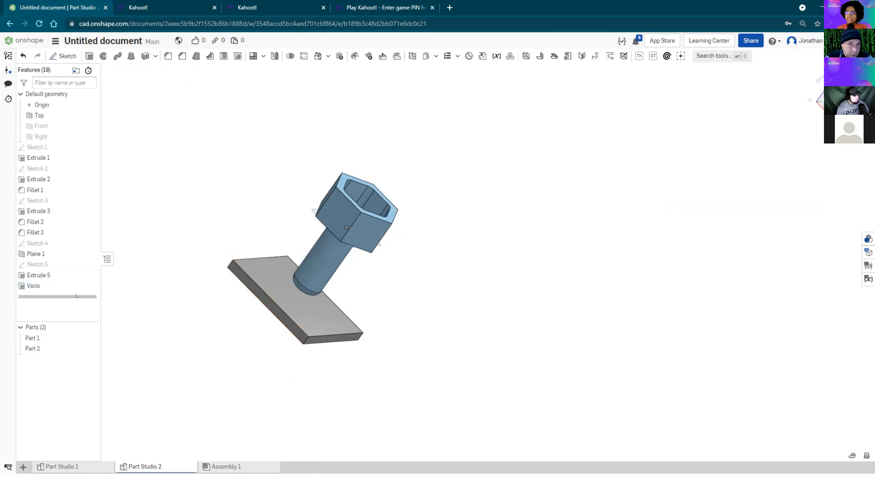
Step: Edit the Vacio removal, clear its merge scope, and select both the bolt and the plate as parts to cut
{"action": "right_click", "coordinate": [56, 289]}
{"action": "left_click", "coordinate": [73, 306]}
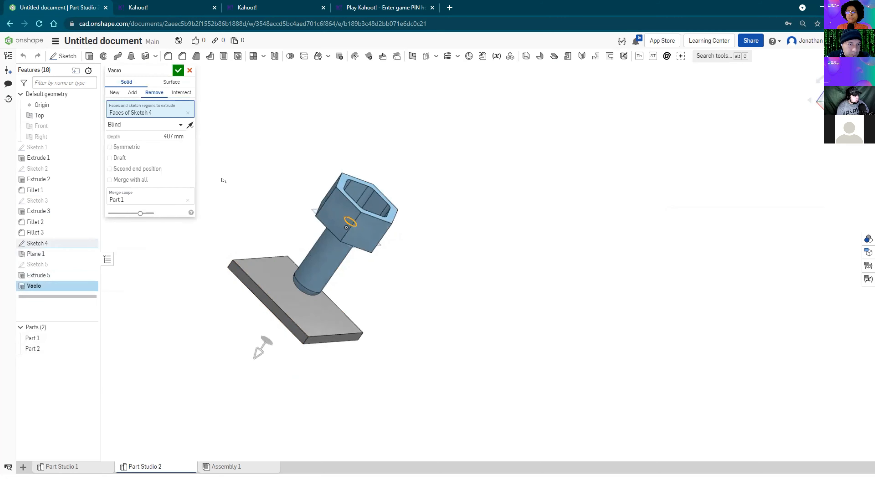
{"action": "right_click_drag", "start_coordinate": [267, 209], "coordinate": [295, 207]}
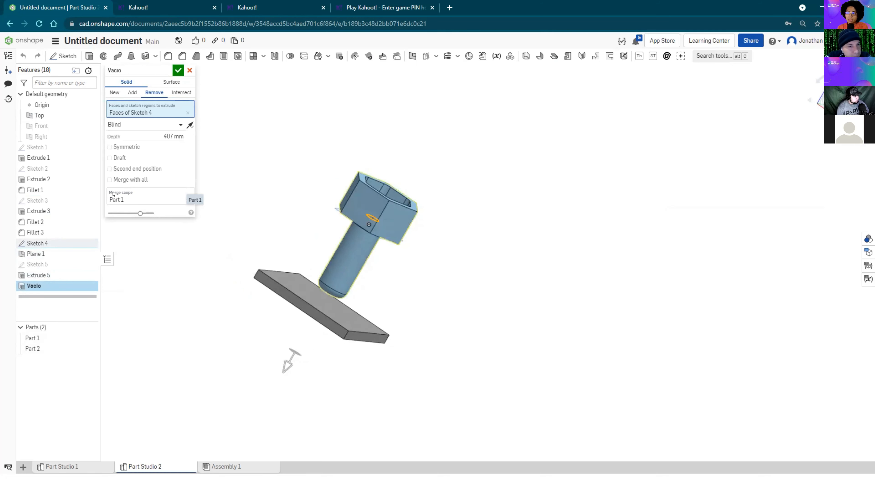
{"action": "left_click", "coordinate": [139, 201]}
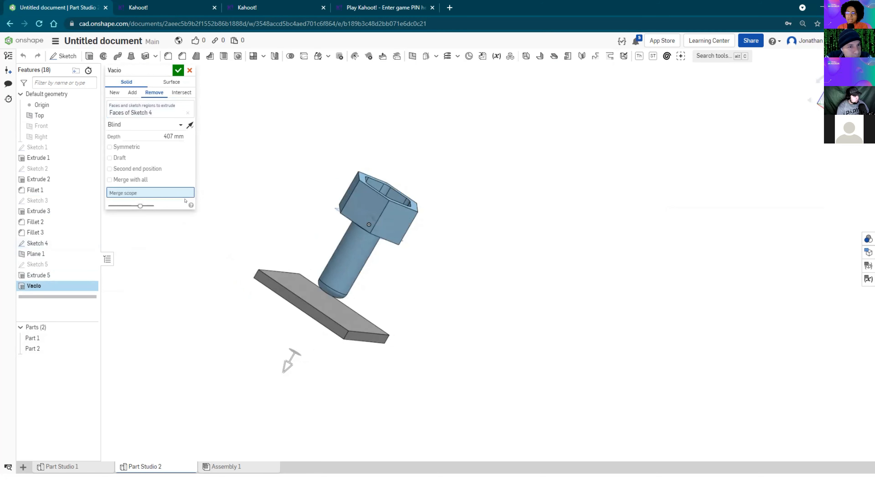
{"action": "right_click_drag", "start_coordinate": [292, 236], "coordinate": [272, 237]}
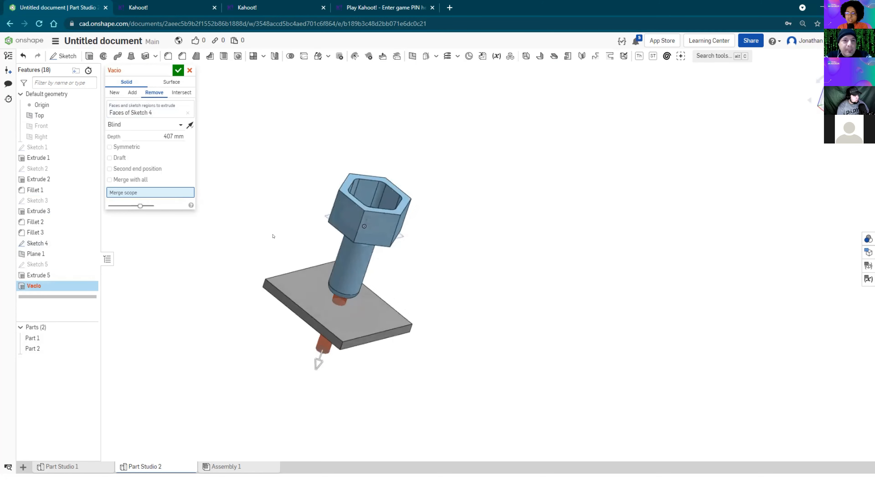
{"action": "left_click", "coordinate": [352, 278]}
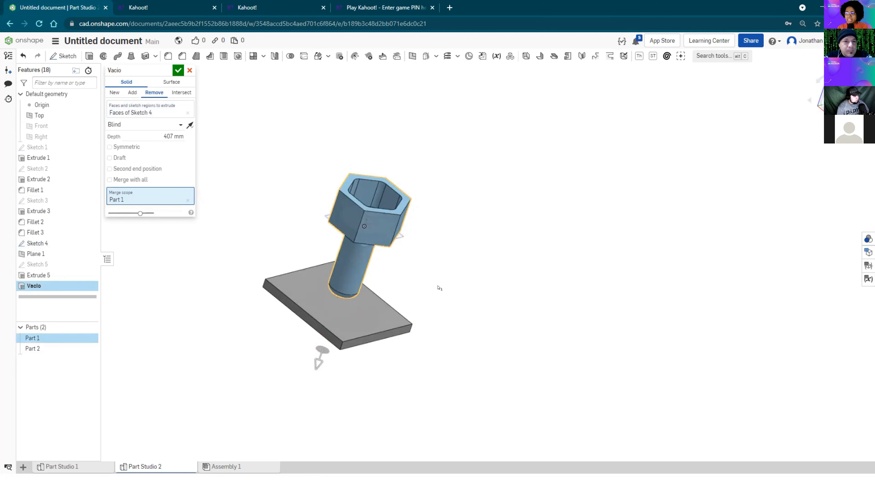
{"action": "left_click", "coordinate": [396, 317]}
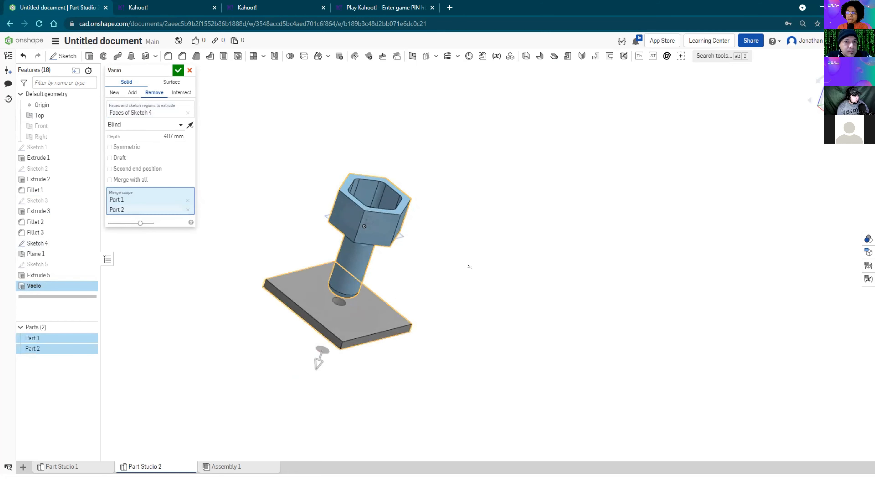
Step: Take the plate out of Vacio's merge scope, leaving only the bolt, and accept the feature
{"action": "mouse_move", "coordinate": [462, 273]}
{"action": "right_mouse_down"}
{"action": "mouse_move", "coordinate": [473, 296]}
{"action": "mouse_move", "coordinate": [473, 267]}
{"action": "mouse_move", "coordinate": [467, 272]}
{"action": "right_mouse_up"}
{"action": "left_click", "coordinate": [187, 210]}
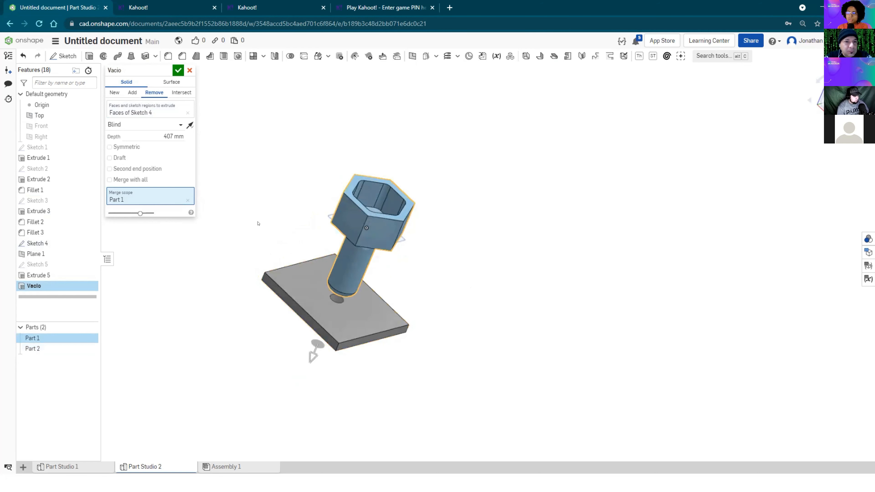
{"action": "right_click_drag", "start_coordinate": [427, 305], "coordinate": [289, 216]}
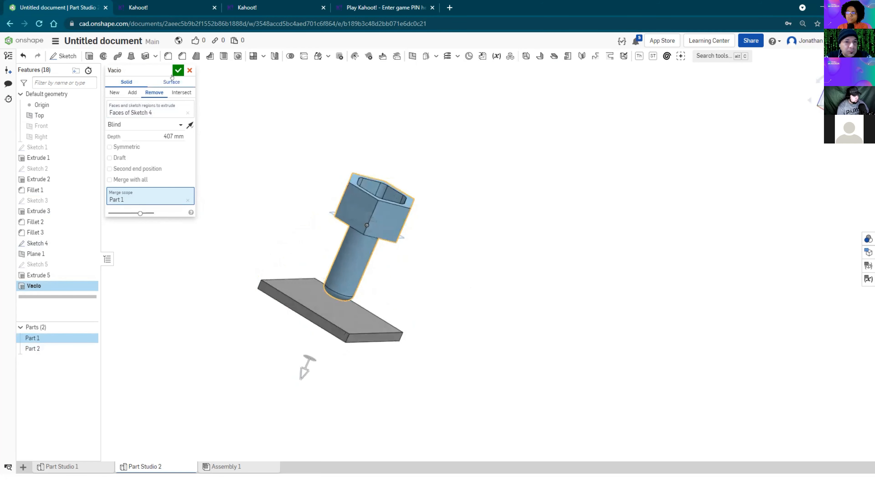
{"action": "left_click", "coordinate": [177, 70]}
{"action": "right_click_drag", "start_coordinate": [480, 248], "coordinate": [482, 267]}
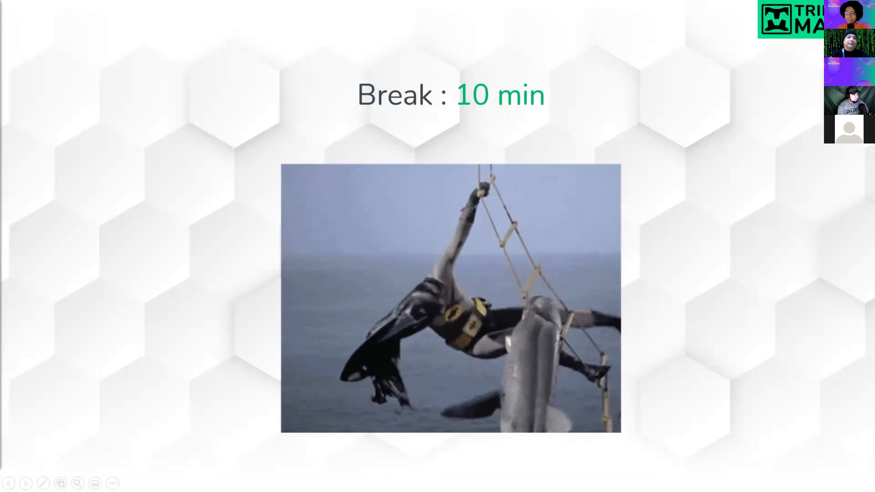
{"action": "key", "text": "Right"}
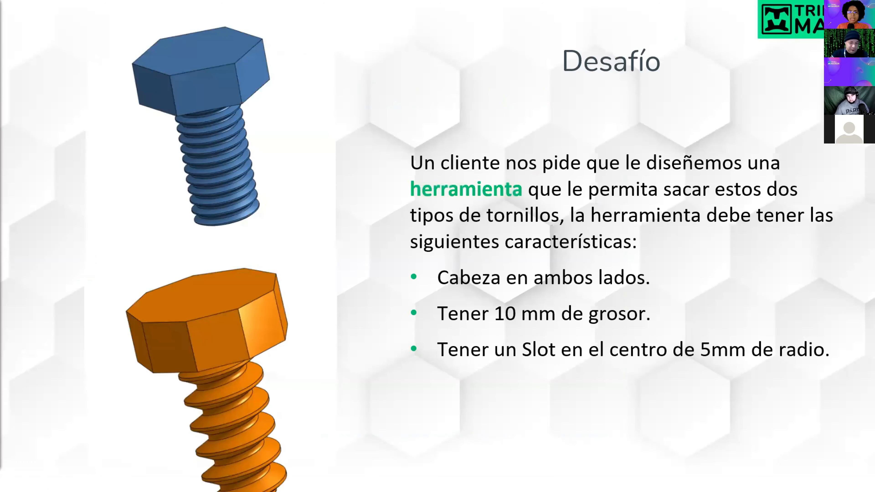
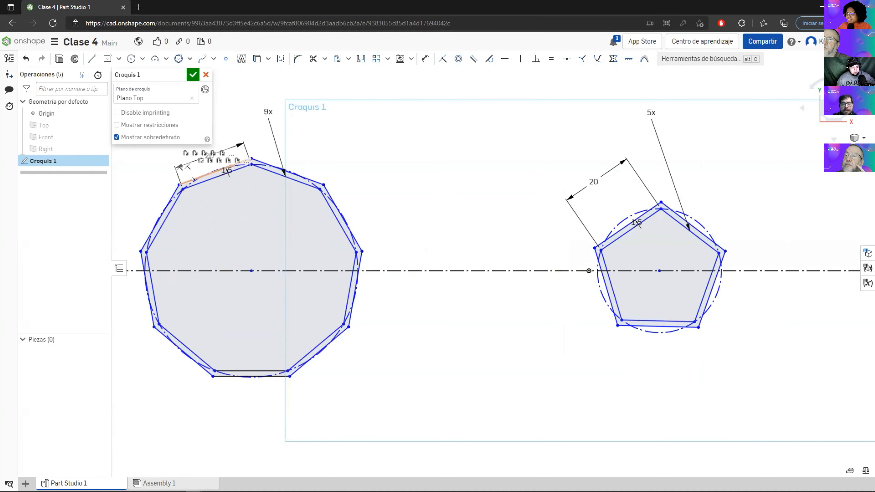
Step: Offset all nine edges of the outer nonagon outward by 11.6 mm
{"action": "mouse_move", "coordinate": [438, 180]}
{"action": "middle_mouse_down"}
{"action": "mouse_move", "coordinate": [476, 223]}
{"action": "mouse_move", "coordinate": [360, 237]}
{"action": "mouse_move", "coordinate": [432, 242]}
{"action": "middle_mouse_up"}
{"action": "scroll", "coordinate": [474, 225], "scroll_direction": "down", "scroll_amount": 3}
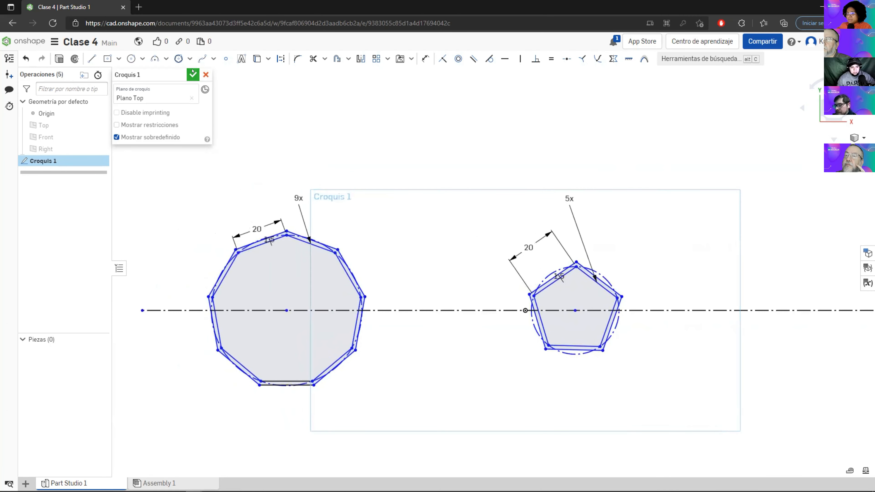
{"action": "left_click", "coordinate": [337, 60]}
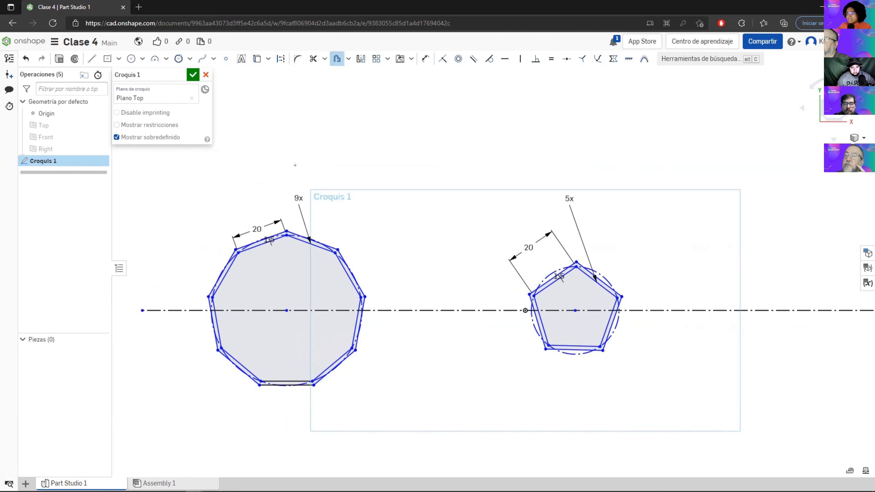
{"action": "scroll", "coordinate": [262, 210], "scroll_direction": "up", "scroll_amount": 3}
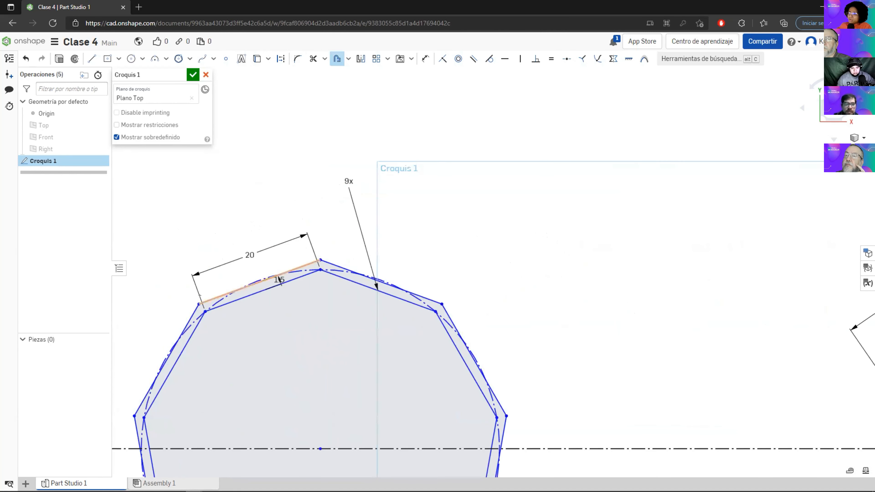
{"action": "left_click", "coordinate": [200, 296]}
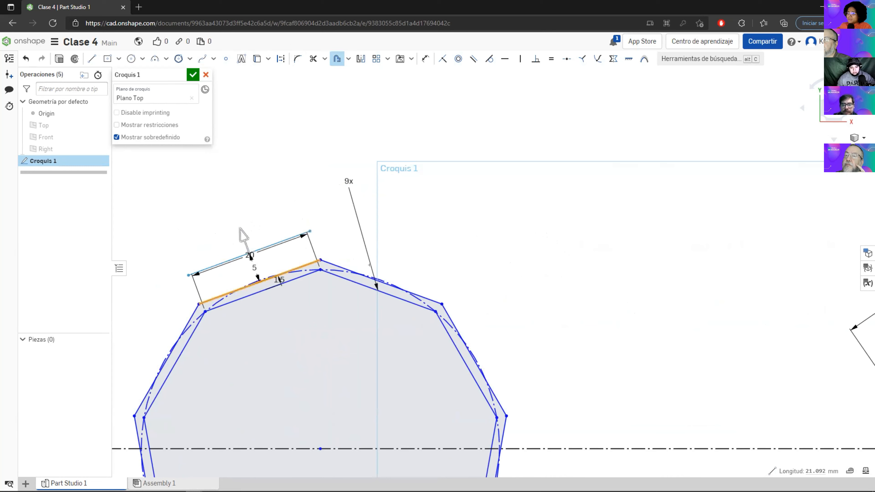
{"action": "left_click", "coordinate": [331, 261]}
{"action": "left_click", "coordinate": [467, 336]}
{"action": "scroll", "coordinate": [470, 337], "scroll_direction": "down", "scroll_amount": 3}
{"action": "mouse_move", "coordinate": [332, 268]}
{"action": "middle_mouse_down"}
{"action": "mouse_move", "coordinate": [236, 162]}
{"action": "mouse_move", "coordinate": [219, 89]}
{"action": "middle_mouse_up"}
{"action": "scroll", "coordinate": [373, 277], "scroll_direction": "up", "scroll_amount": 3}
{"action": "left_click", "coordinate": [362, 263]}
{"action": "left_click", "coordinate": [320, 313]}
{"action": "middle_click_drag", "start_coordinate": [225, 377], "coordinate": [455, 373]}
{"action": "scroll", "coordinate": [339, 373], "scroll_direction": "up", "scroll_amount": 2}
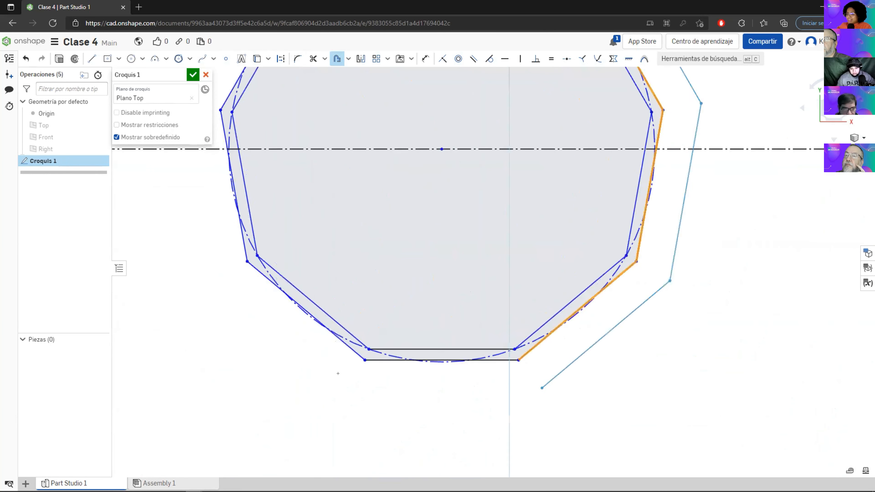
{"action": "left_click", "coordinate": [391, 358]}
{"action": "left_click", "coordinate": [311, 308]}
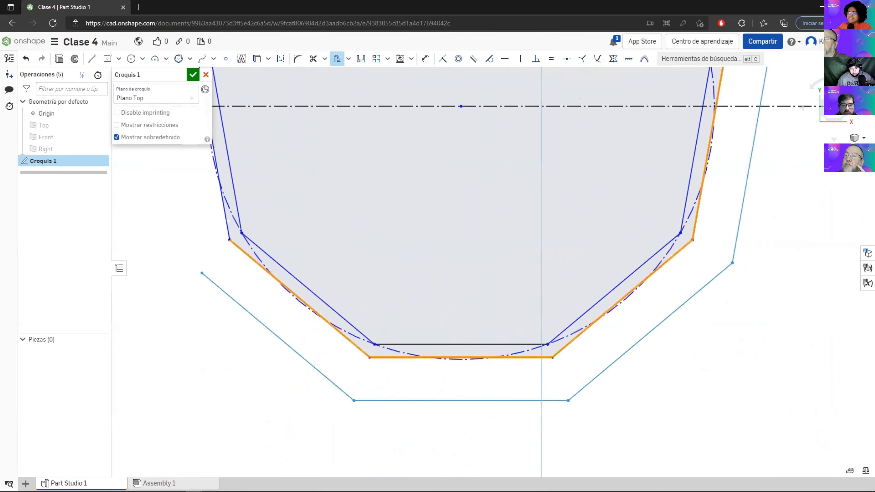
{"action": "left_click", "coordinate": [224, 207]}
{"action": "scroll", "coordinate": [288, 195], "scroll_direction": "down", "scroll_amount": 3}
{"action": "scroll", "coordinate": [322, 121], "scroll_direction": "up", "scroll_amount": 3}
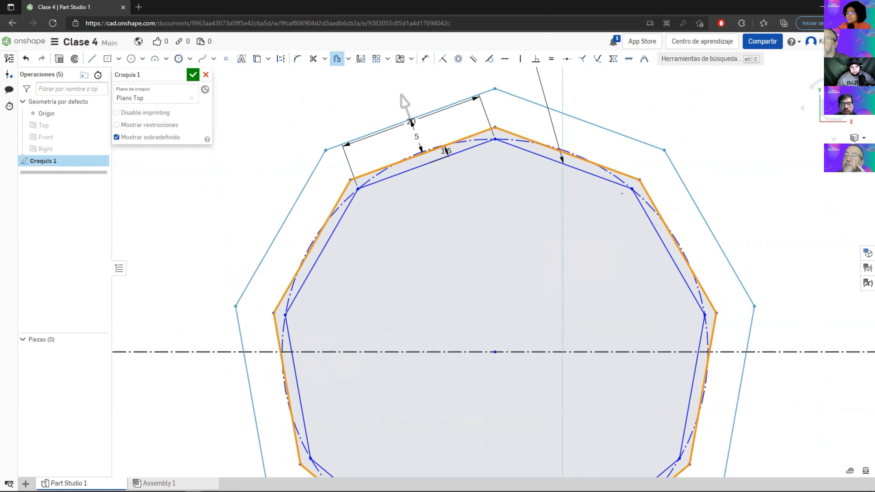
{"action": "scroll", "coordinate": [405, 102], "scroll_direction": "down", "scroll_amount": 5}
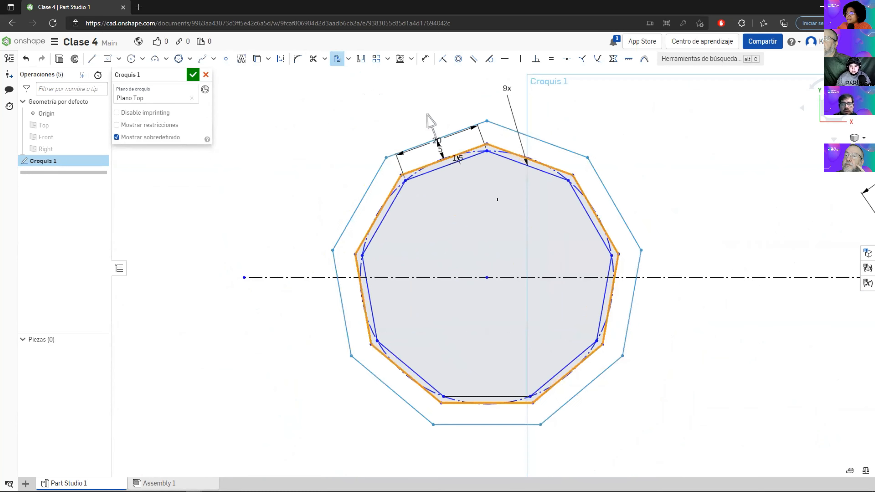
{"action": "middle_click_drag", "start_coordinate": [391, 144], "coordinate": [283, 161]}
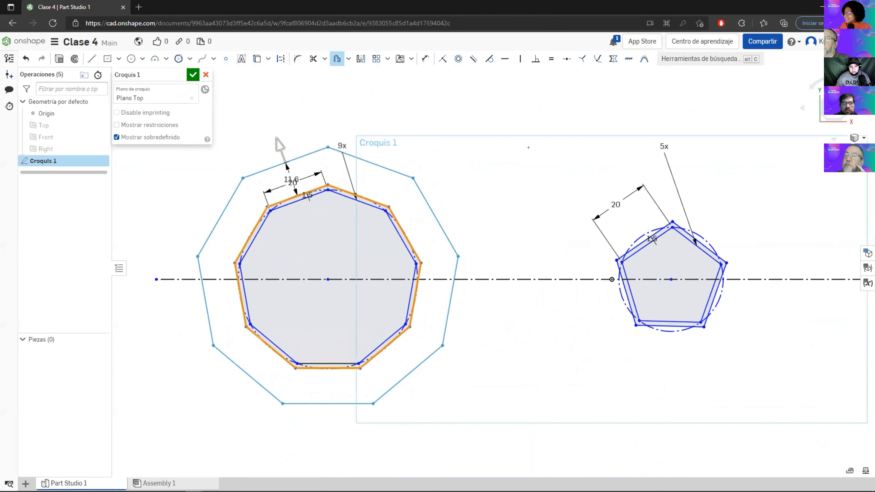
{"action": "left_click", "coordinate": [275, 137]}
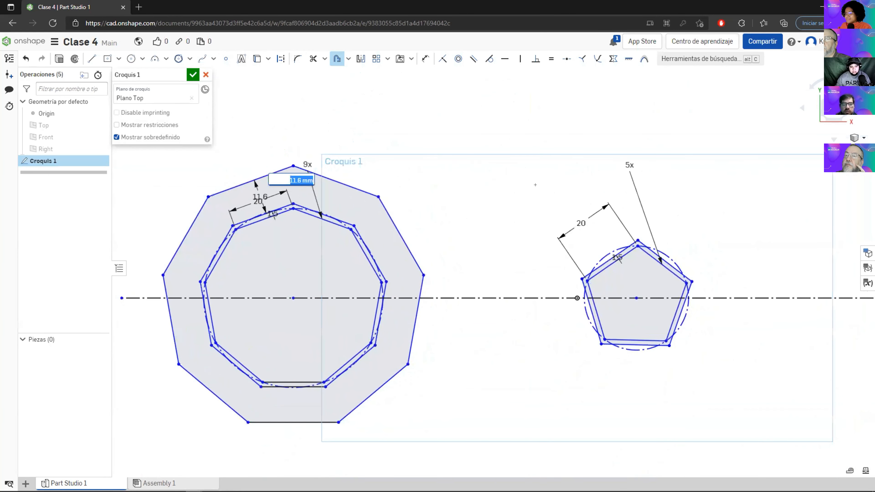
{"action": "key", "text": "Return"}
{"action": "scroll", "coordinate": [426, 186], "scroll_direction": "down", "scroll_amount": 2}
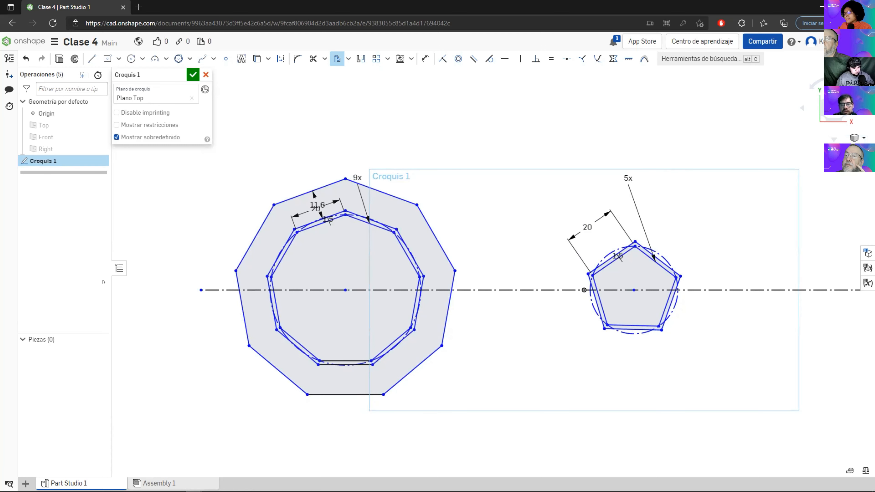
Step: Trim away the upper-left and left edges of the outermost offset nonagon
{"action": "middle_click_drag", "start_coordinate": [222, 259], "coordinate": [207, 222]}
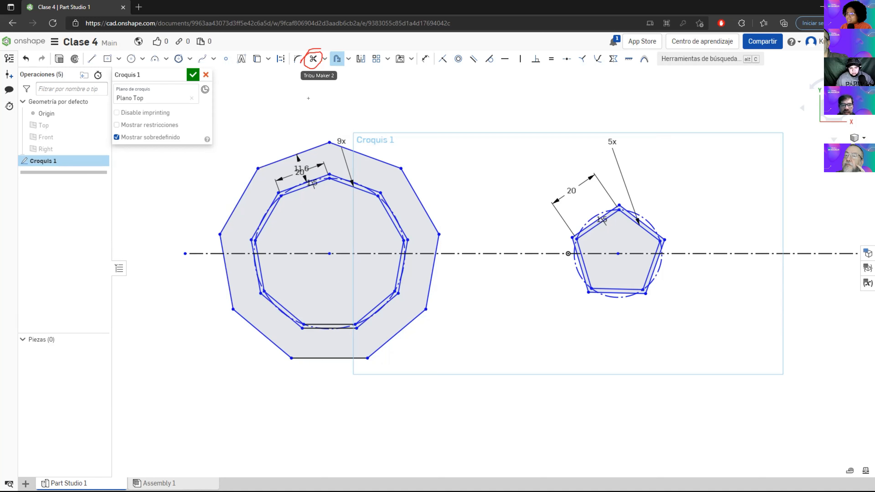
{"action": "left_click", "coordinate": [325, 59]}
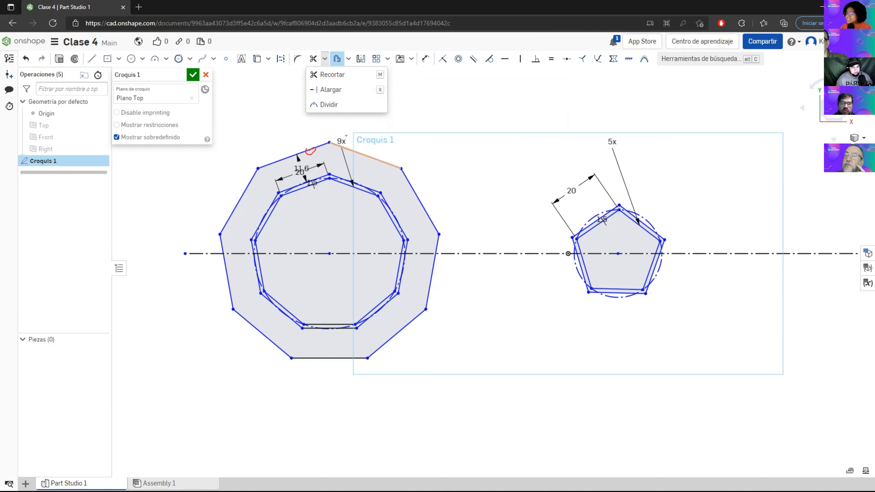
{"action": "scroll", "coordinate": [288, 209], "scroll_direction": "up", "scroll_amount": 3}
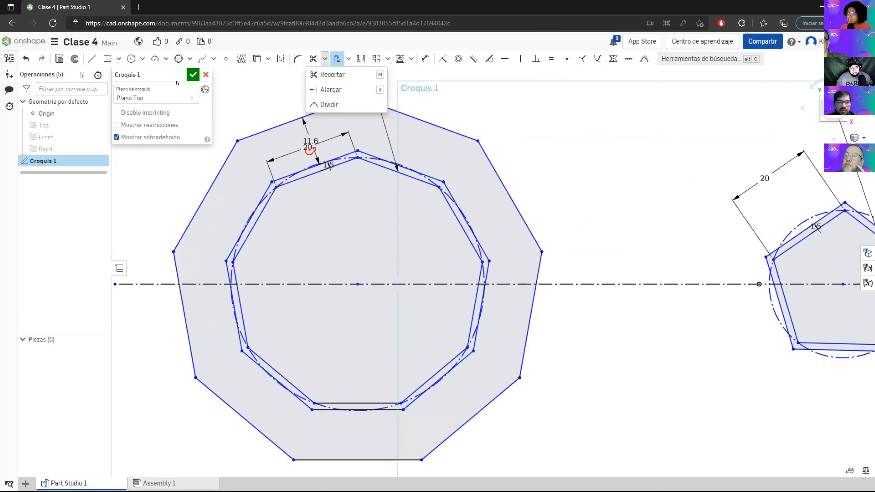
{"action": "left_click", "coordinate": [339, 74]}
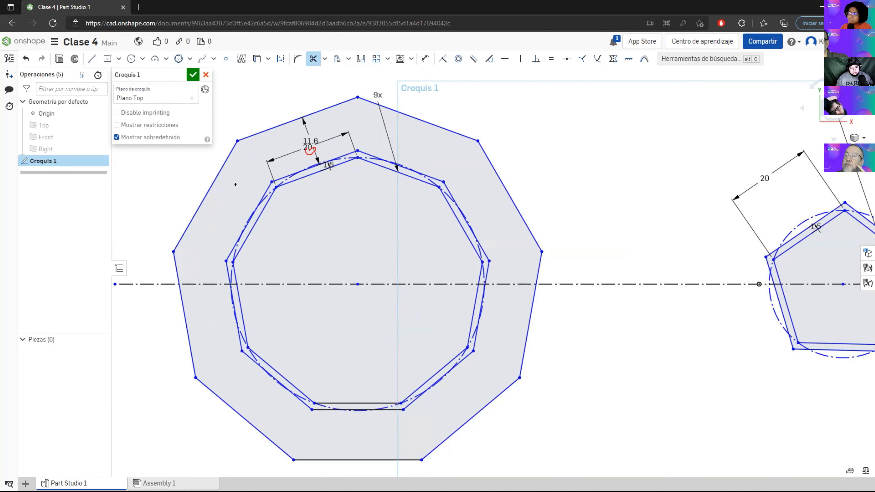
{"action": "left_click", "coordinate": [221, 156]}
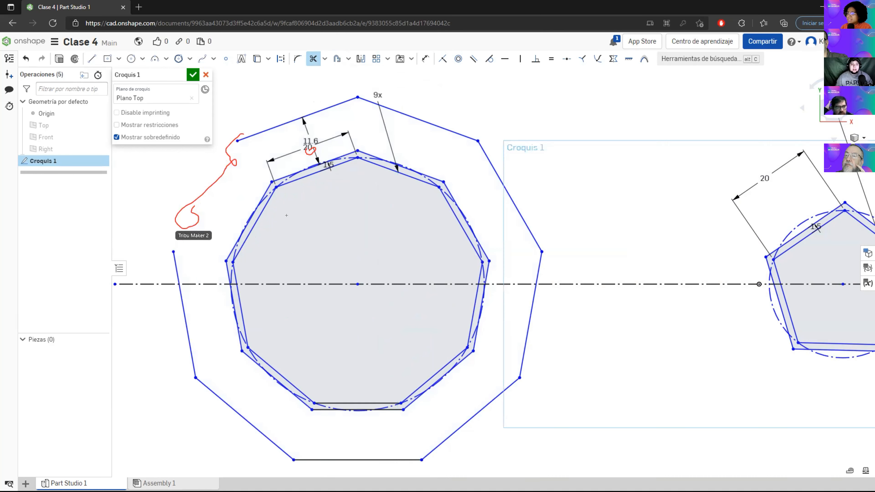
{"action": "left_click", "coordinate": [180, 309]}
{"action": "left_click", "coordinate": [175, 265]}
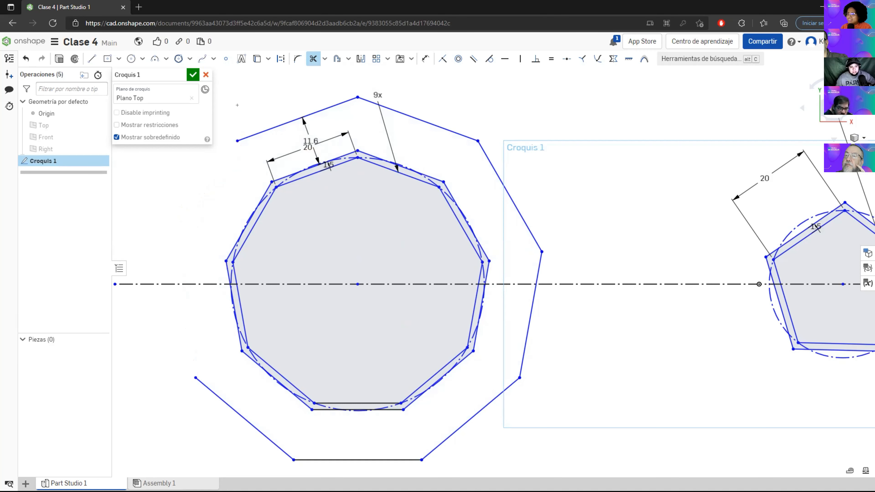
Step: Undo the edge trims on the outermost offset nonagon
{"action": "scroll", "coordinate": [352, 245], "scroll_direction": "down", "scroll_amount": 2}
{"action": "middle_click_drag", "start_coordinate": [354, 242], "coordinate": [275, 258]}
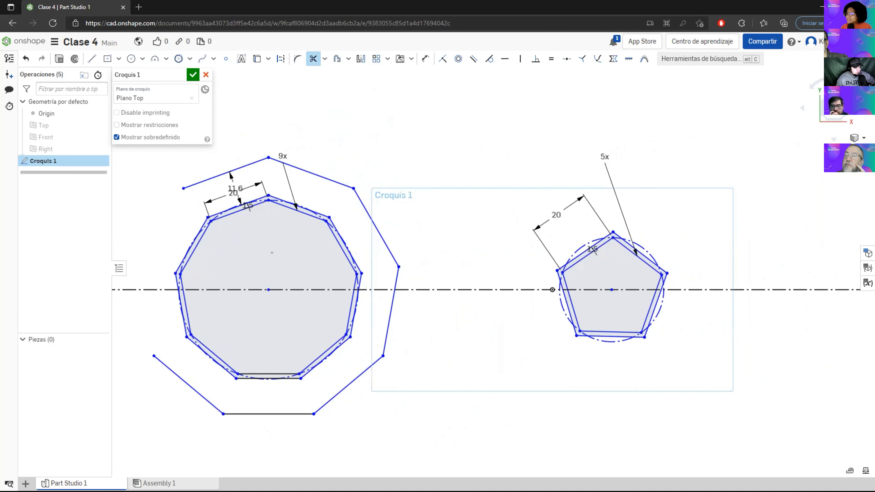
{"action": "scroll", "coordinate": [315, 227], "scroll_direction": "down", "scroll_amount": 2}
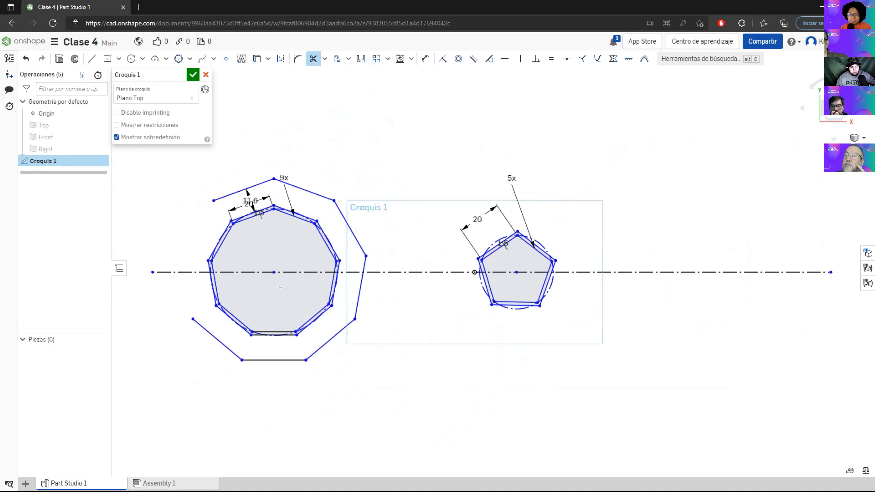
{"action": "scroll", "coordinate": [279, 287], "scroll_direction": "up", "scroll_amount": 2}
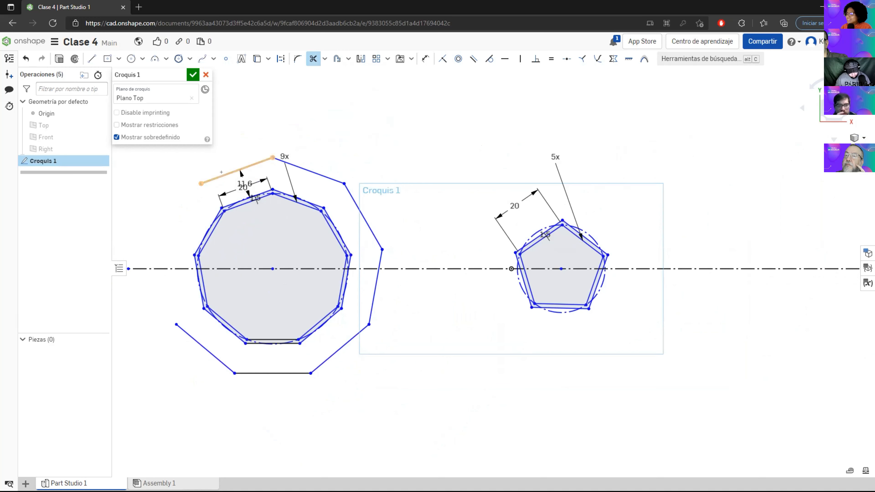
{"action": "key", "text": "ctrl+z"}
{"action": "key", "text": "ctrl+z"}
{"action": "key", "text": "ctrl+z"}
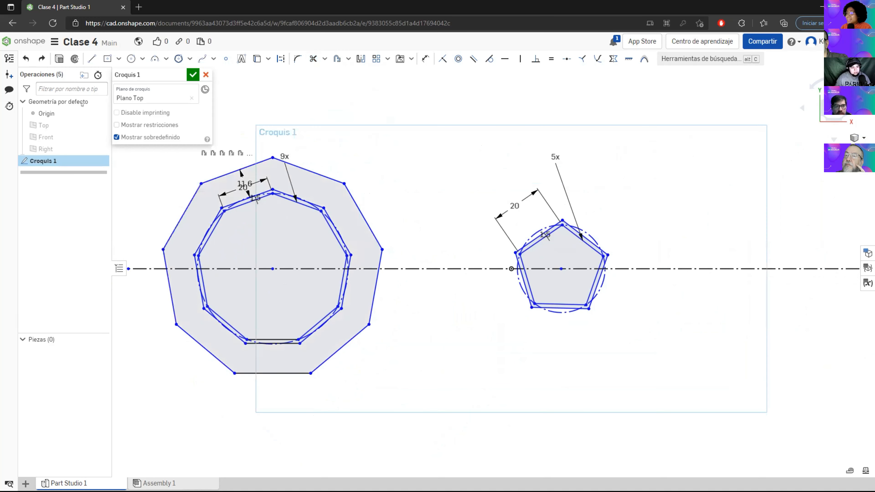
Step: Delete all edges of the outermost offset nonagon, leaving the original double-walled nonagon in the sketch
{"action": "left_click", "coordinate": [189, 203]}
{"action": "left_click", "coordinate": [207, 172]}
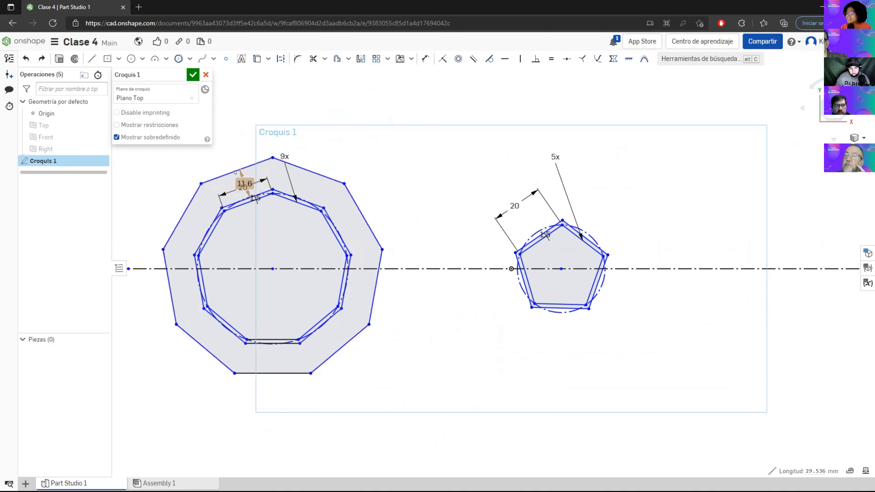
{"action": "key", "text": "Delete"}
{"action": "left_click", "coordinate": [236, 171]}
{"action": "key", "text": "Delete"}
{"action": "left_click", "coordinate": [300, 168]}
{"action": "key", "text": "Delete"}
{"action": "left_click", "coordinate": [372, 309]}
{"action": "key", "text": "Delete"}
{"action": "left_click", "coordinate": [345, 344]}
{"action": "key", "text": "Delete"}
{"action": "left_click", "coordinate": [271, 373]}
{"action": "key", "text": "Delete"}
{"action": "left_click", "coordinate": [208, 350]}
{"action": "key", "text": "Delete"}
{"action": "left_click", "coordinate": [172, 302]}
{"action": "key", "text": "Delete"}
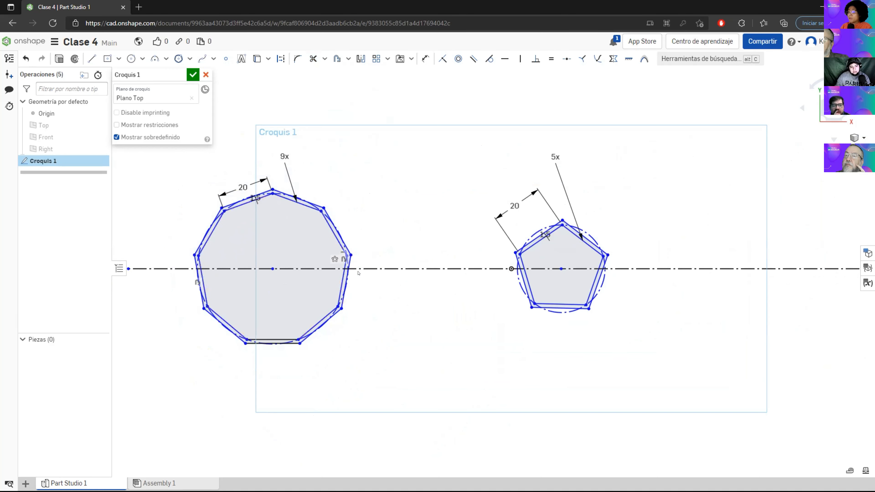
Step: Draw a circle about 90 mm in diameter around the nonagon, centred on the nonagon's centre point
{"action": "left_click", "coordinate": [131, 59]}
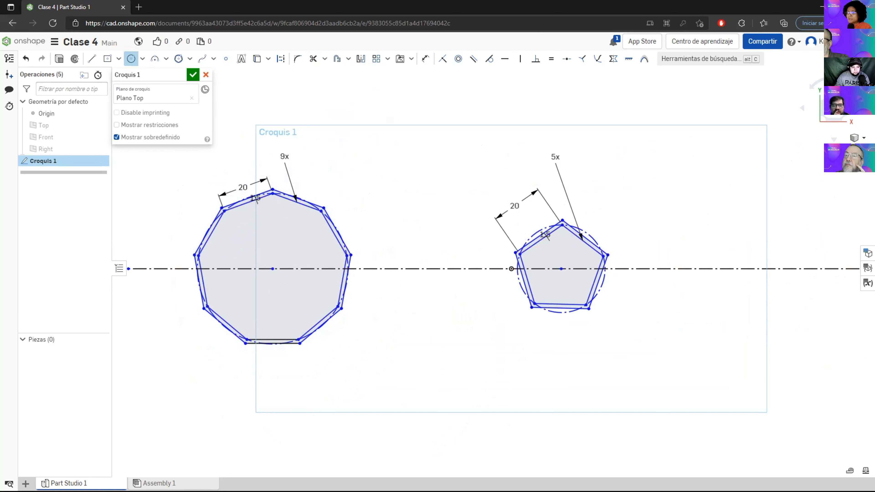
{"action": "left_click", "coordinate": [272, 269]}
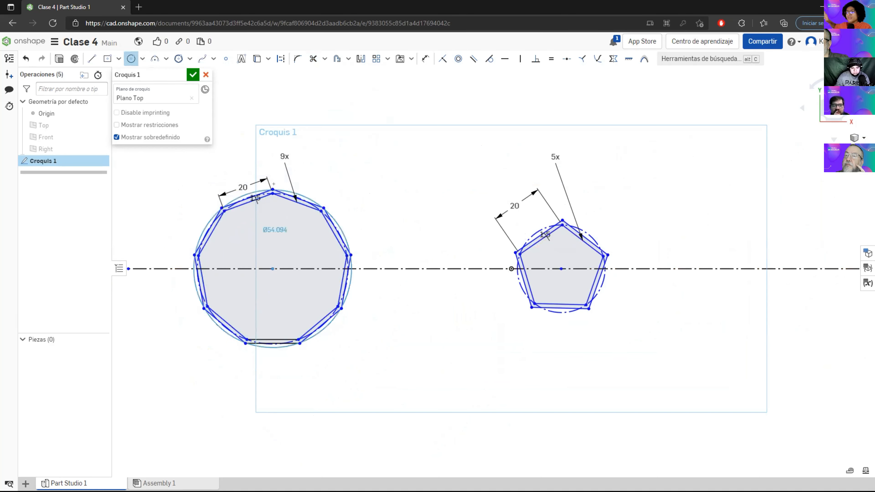
{"action": "left_click", "coordinate": [273, 149]}
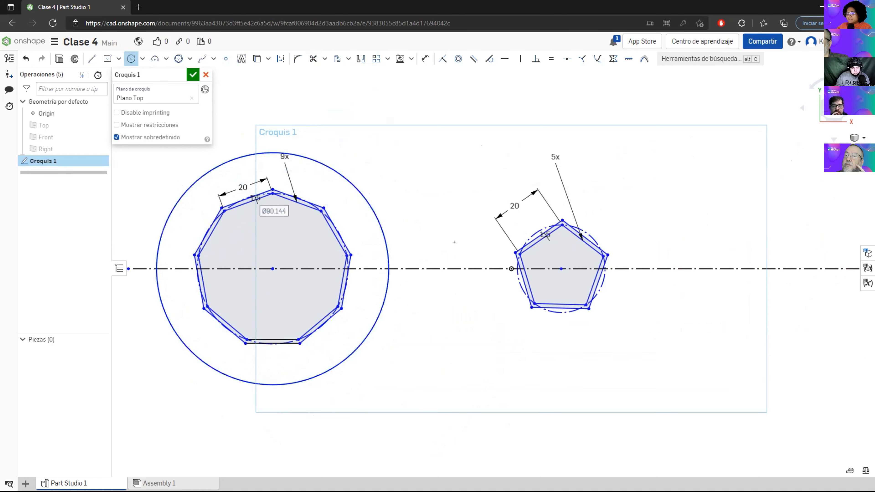
{"action": "scroll", "coordinate": [458, 248], "scroll_direction": "down", "scroll_amount": 3}
{"action": "middle_click_drag", "start_coordinate": [476, 286], "coordinate": [459, 286]}
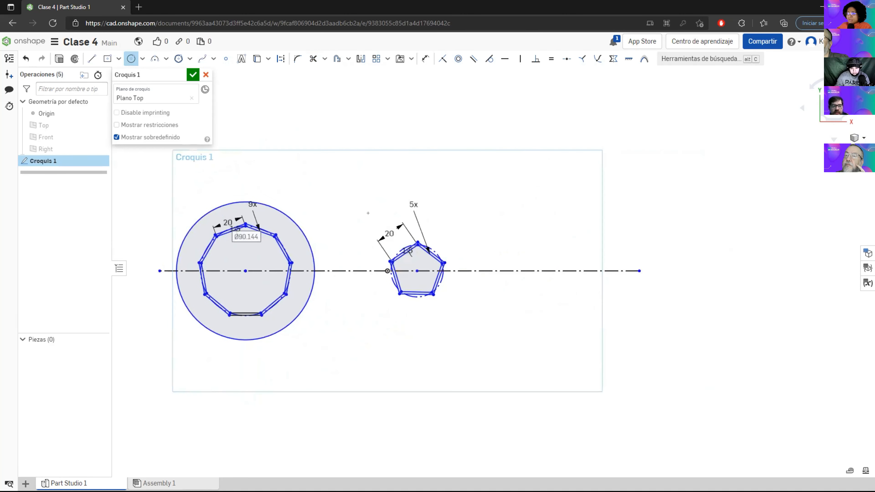
{"action": "left_click", "coordinate": [357, 212]}
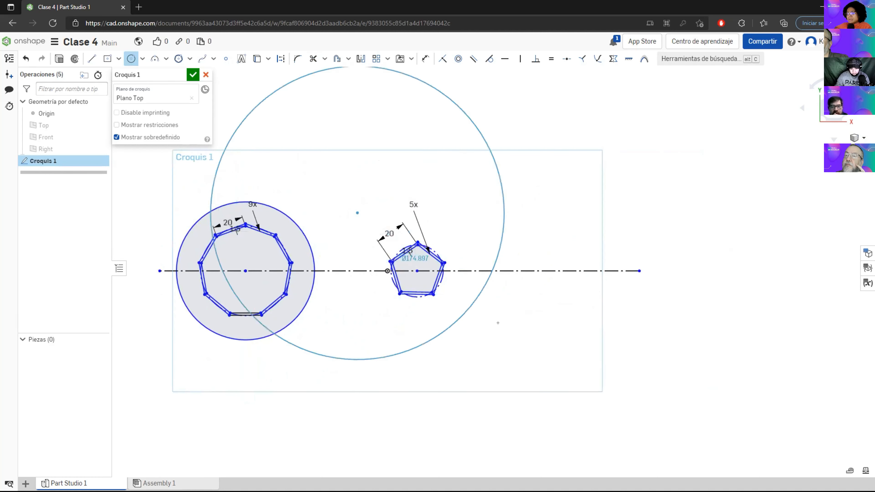
{"action": "left_click", "coordinate": [477, 302]}
{"action": "key", "text": "Escape"}
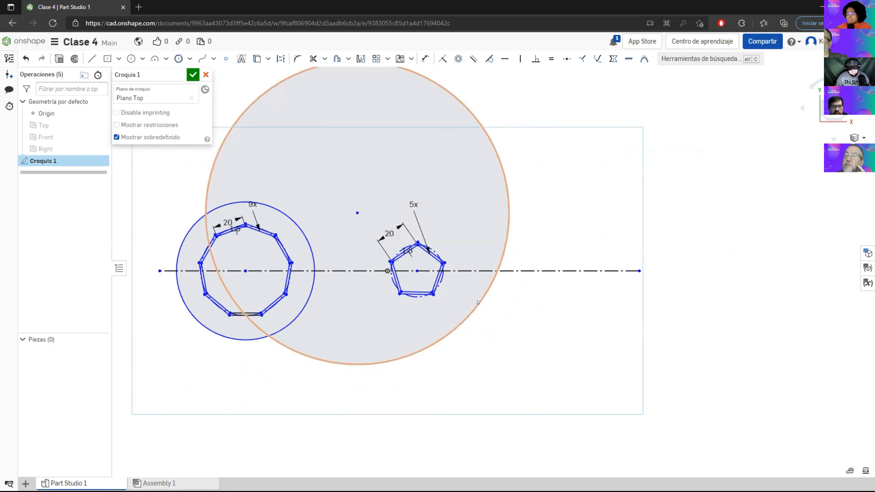
{"action": "key", "text": "ctrl+z"}
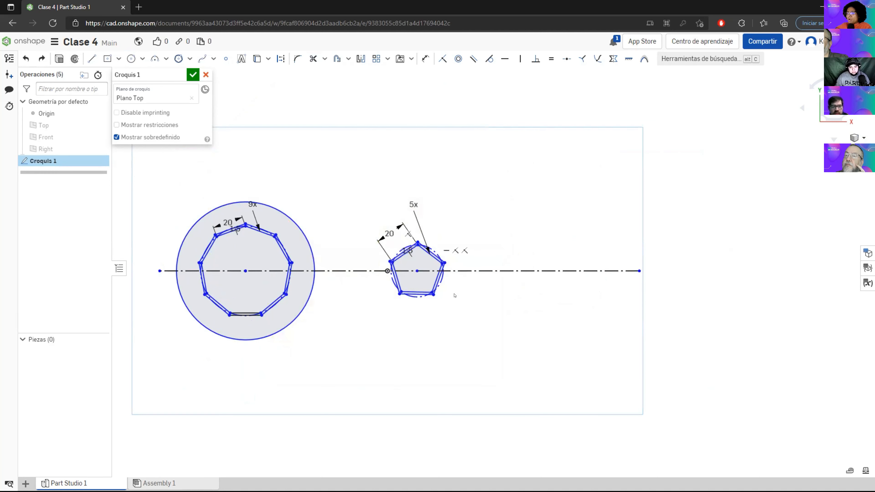
Step: Move the double-walled pentagon farther from the nonagon along the horizontal construction line
{"action": "left_click_drag", "start_coordinate": [365, 216], "coordinate": [492, 355]}
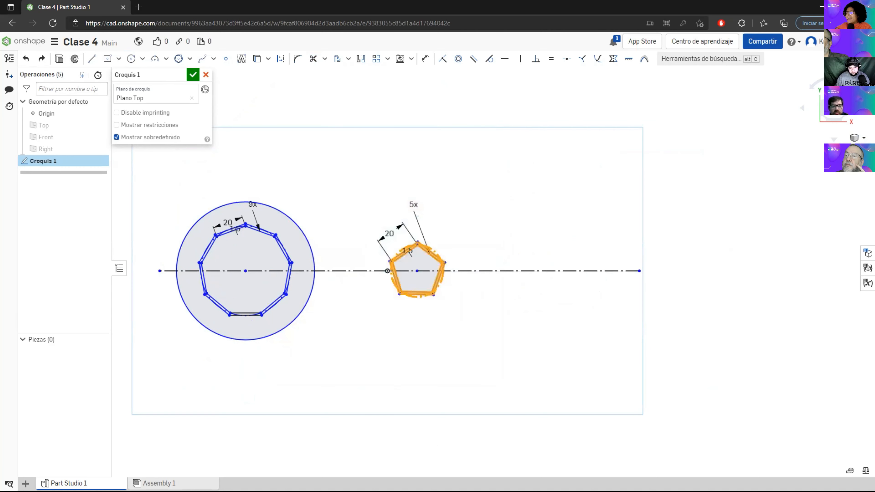
{"action": "scroll", "coordinate": [474, 324], "scroll_direction": "up", "scroll_amount": 3}
{"action": "left_click_drag", "start_coordinate": [396, 250], "coordinate": [548, 251]}
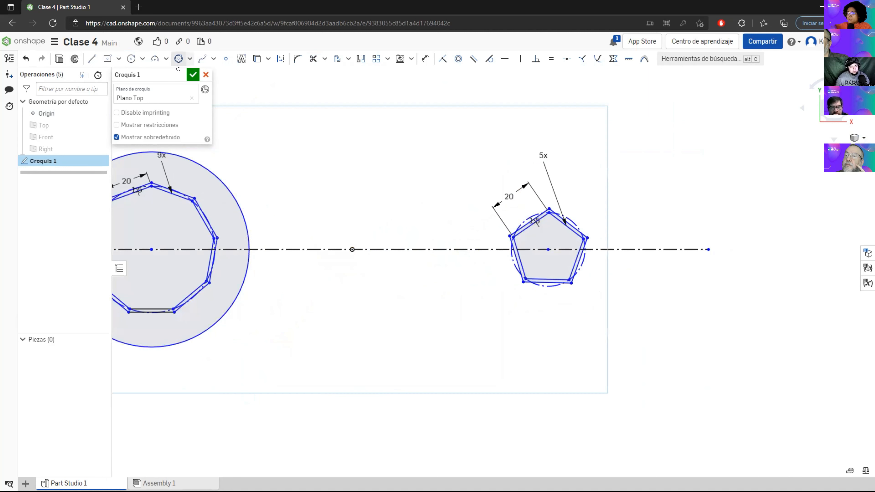
Step: Draw a circle about 57 mm in diameter around the pentagon, centred on the pentagon's centre point
{"action": "left_click", "coordinate": [129, 60]}
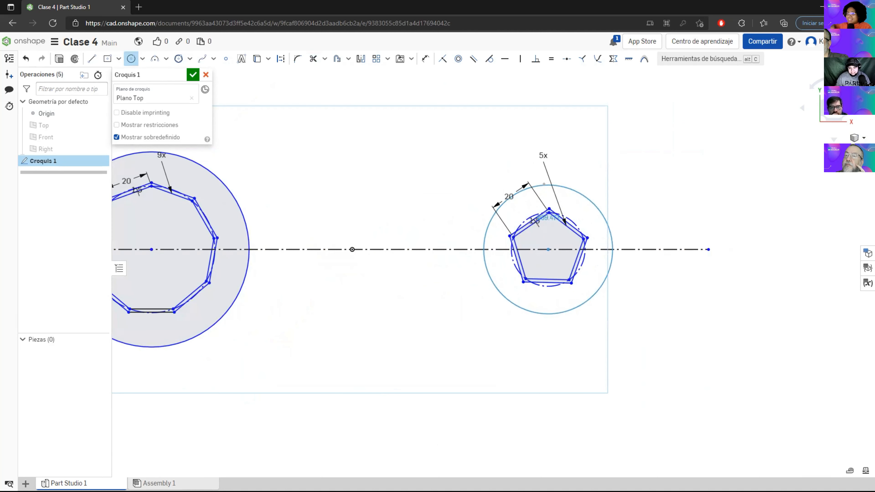
{"action": "left_click", "coordinate": [545, 188]}
{"action": "scroll", "coordinate": [353, 309], "scroll_direction": "down", "scroll_amount": 2}
{"action": "middle_click_drag", "start_coordinate": [353, 310], "coordinate": [389, 322]}
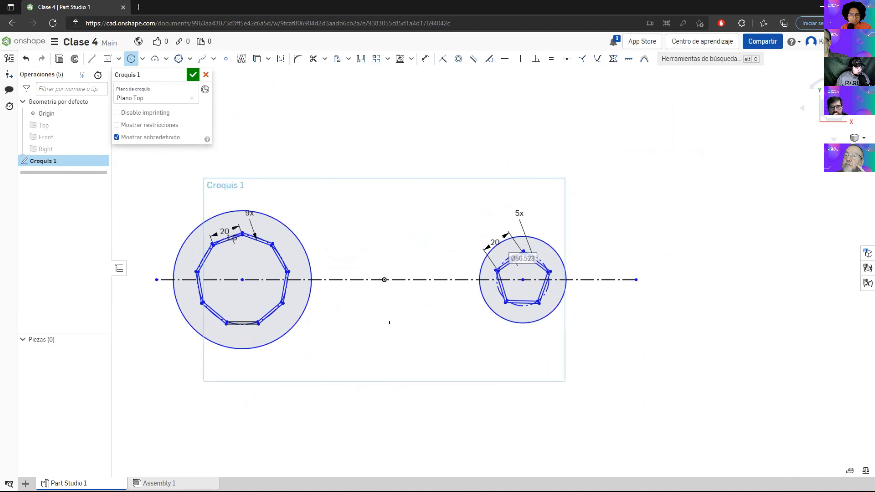
{"action": "scroll", "coordinate": [433, 298], "scroll_direction": "up", "scroll_amount": 3}
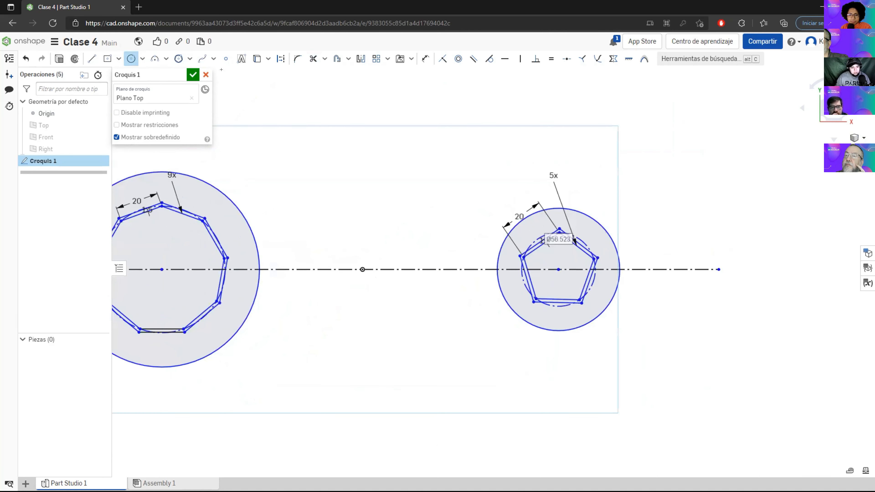
Step: Draw a sagging four-point spline from the top of the circle around the nonagon to the top of the circle around the pentagon
{"action": "left_click", "coordinate": [202, 59]}
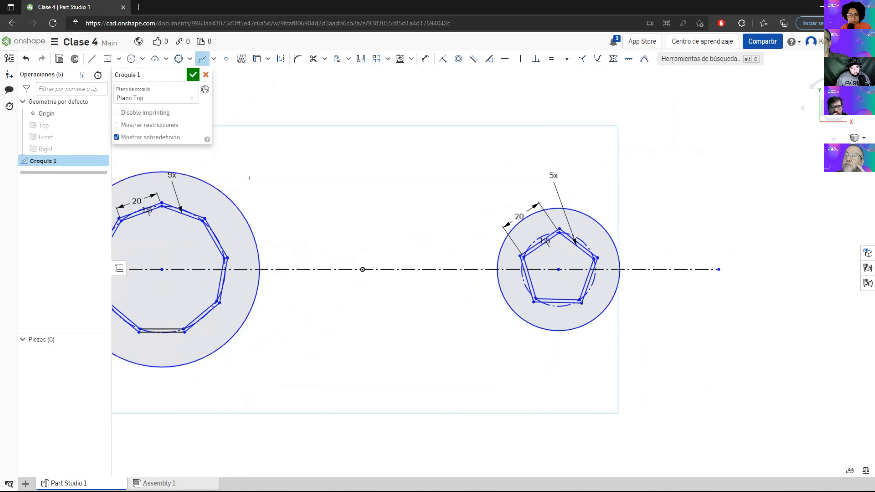
{"action": "middle_click_drag", "start_coordinate": [279, 185], "coordinate": [325, 202]}
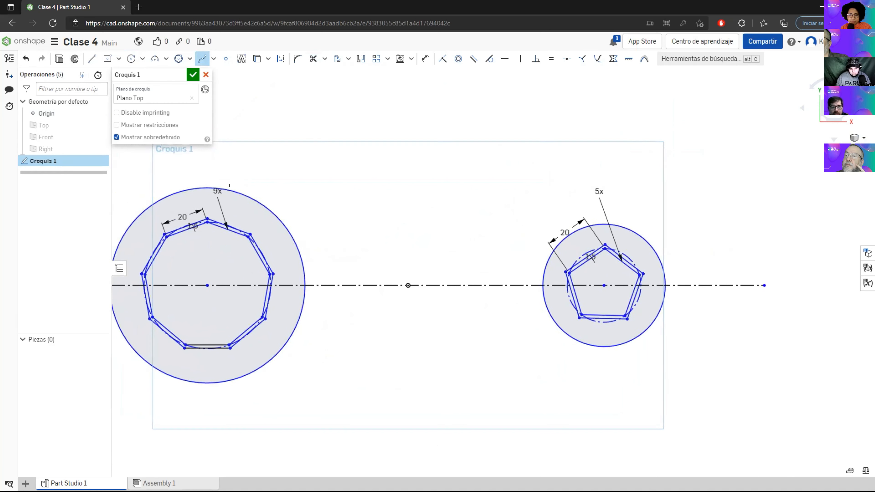
{"action": "left_click", "coordinate": [205, 187]}
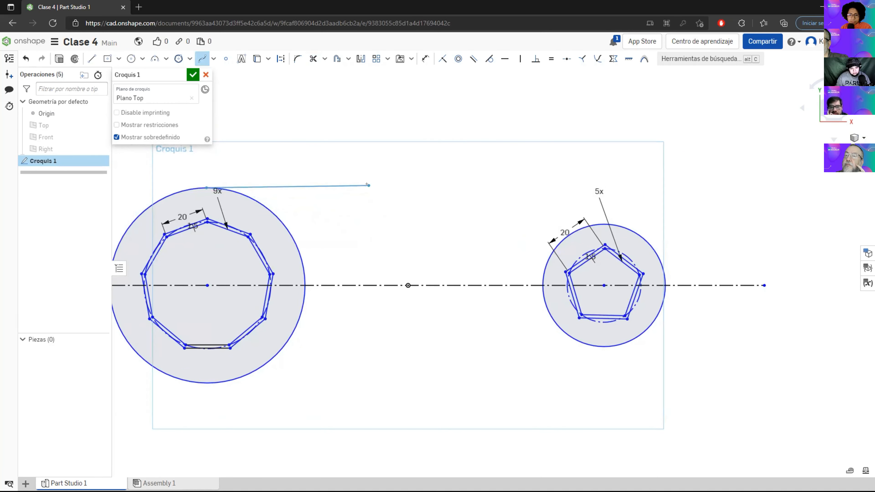
{"action": "left_click", "coordinate": [365, 245]}
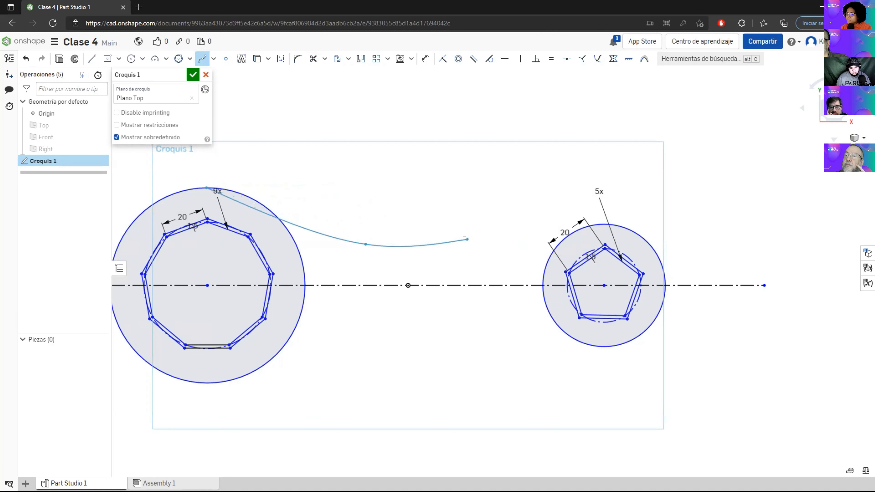
{"action": "left_click", "coordinate": [510, 246]}
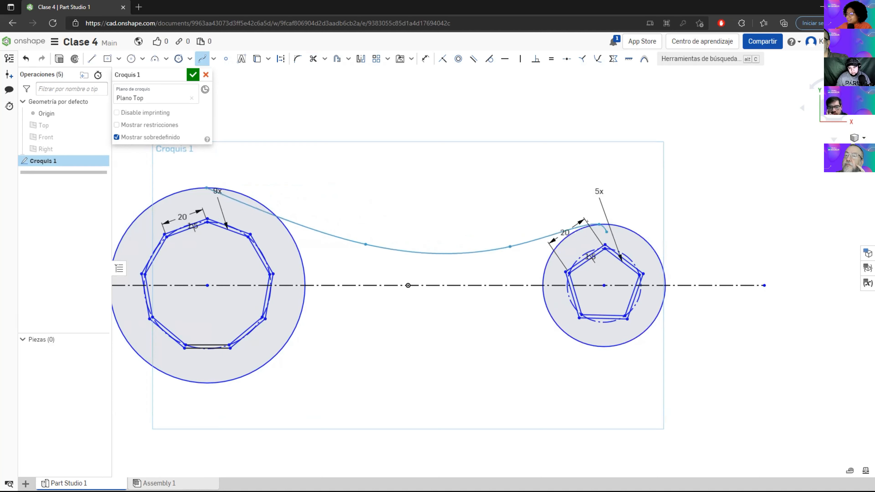
{"action": "double_click", "coordinate": [599, 224]}
{"action": "scroll", "coordinate": [460, 290], "scroll_direction": "up", "scroll_amount": 2}
{"action": "scroll", "coordinate": [457, 288], "scroll_direction": "down", "scroll_amount": 4}
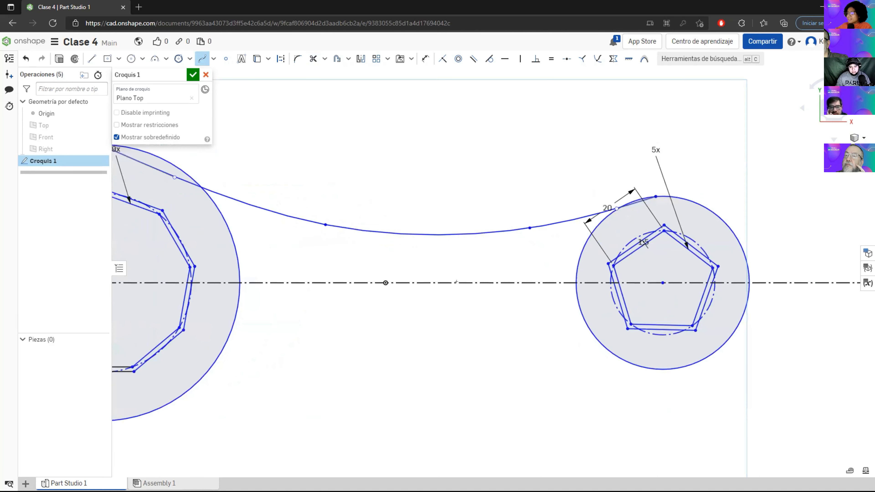
{"action": "scroll", "coordinate": [449, 294], "scroll_direction": "up", "scroll_amount": 1}
{"action": "middle_click_drag", "start_coordinate": [449, 293], "coordinate": [468, 306]}
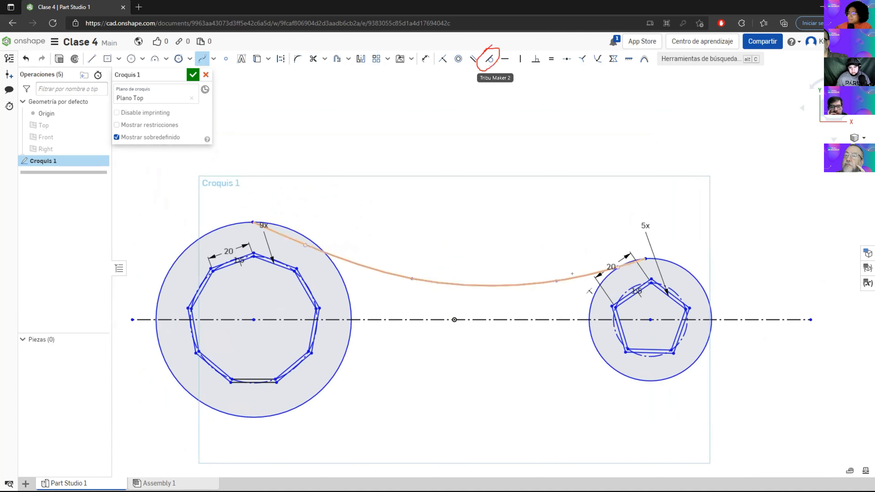
{"action": "scroll", "coordinate": [648, 249], "scroll_direction": "up", "scroll_amount": 2}
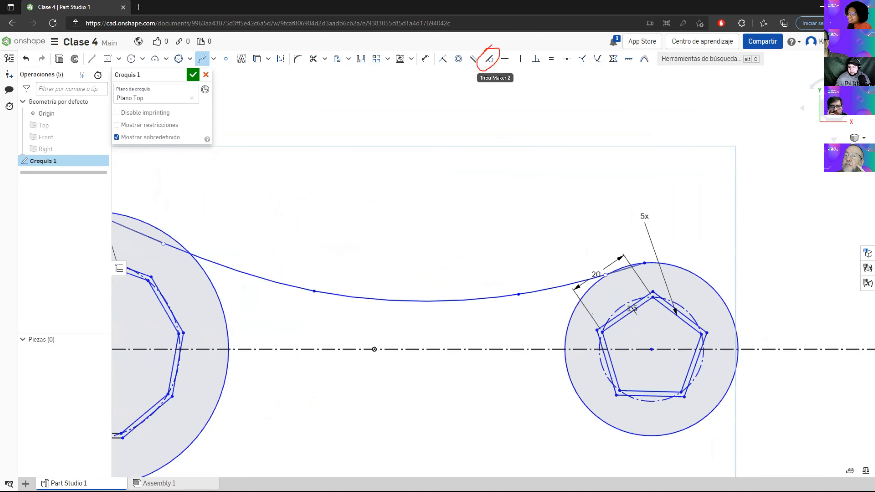
{"action": "key", "text": "Escape"}
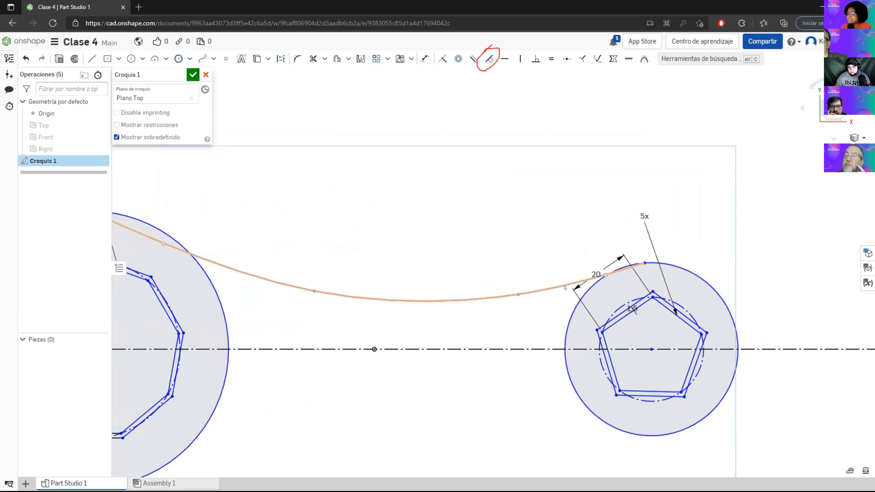
Step: Make the spline tangent to both the pentagon's circle and the nonagon's circle
{"action": "left_click", "coordinate": [490, 59]}
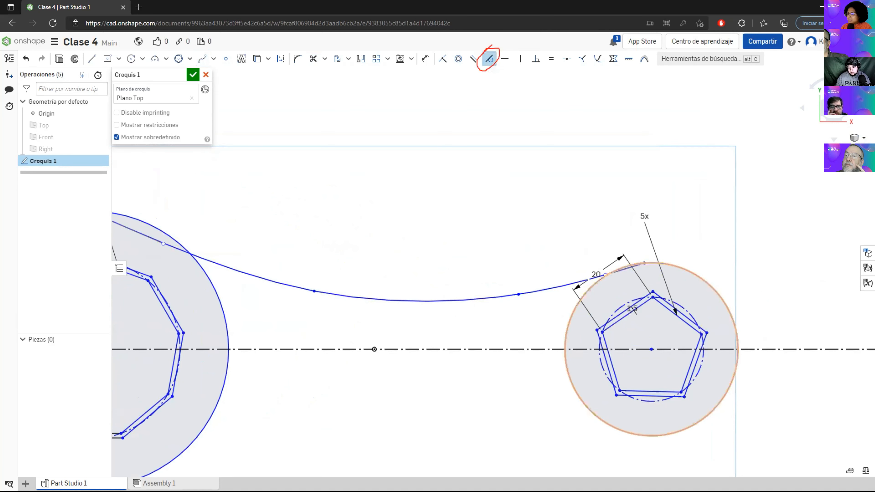
{"action": "left_click", "coordinate": [631, 268]}
{"action": "left_click", "coordinate": [667, 264]}
{"action": "mouse_move", "coordinate": [257, 164]}
{"action": "middle_mouse_down"}
{"action": "mouse_move", "coordinate": [439, 193]}
{"action": "mouse_move", "coordinate": [346, 250]}
{"action": "mouse_move", "coordinate": [345, 272]}
{"action": "mouse_move", "coordinate": [374, 275]}
{"action": "middle_mouse_up"}
{"action": "left_click", "coordinate": [307, 257]}
{"action": "left_click", "coordinate": [267, 249]}
{"action": "scroll", "coordinate": [425, 214], "scroll_direction": "down", "scroll_amount": 3}
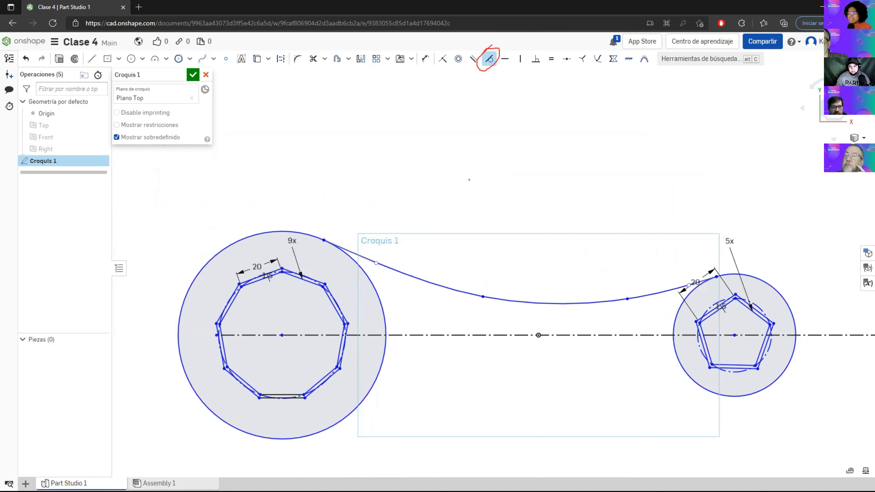
Step: Mirror the spline across the horizontal construction line to form the opposite edge of the handle
{"action": "middle_click_drag", "start_coordinate": [448, 179], "coordinate": [351, 159]}
{"action": "scroll", "coordinate": [373, 163], "scroll_direction": "down", "scroll_amount": 1}
{"action": "scroll", "coordinate": [373, 163], "scroll_direction": "up", "scroll_amount": 1}
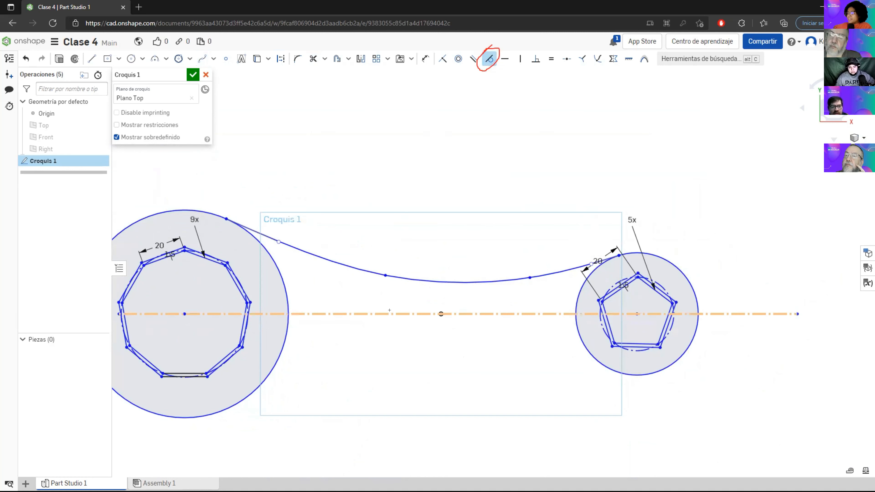
{"action": "left_click", "coordinate": [383, 313]}
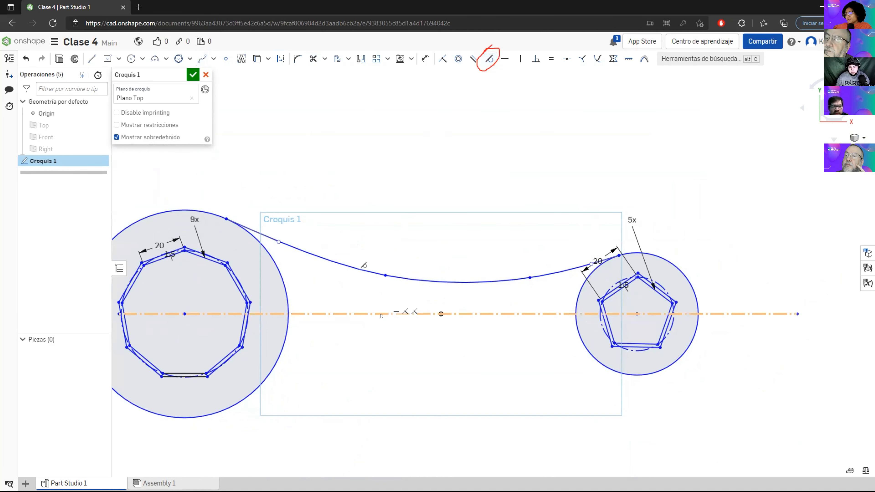
{"action": "left_click", "coordinate": [381, 316]}
{"action": "left_click", "coordinate": [308, 112]}
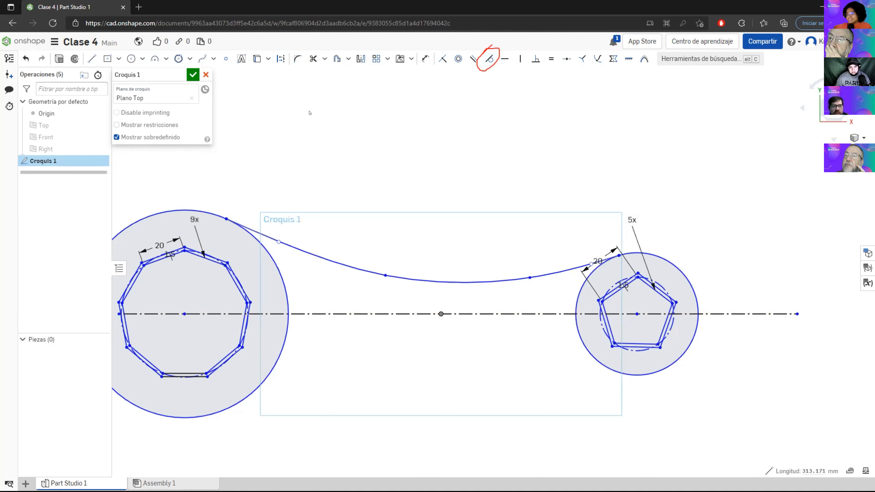
{"action": "left_click", "coordinate": [361, 59]}
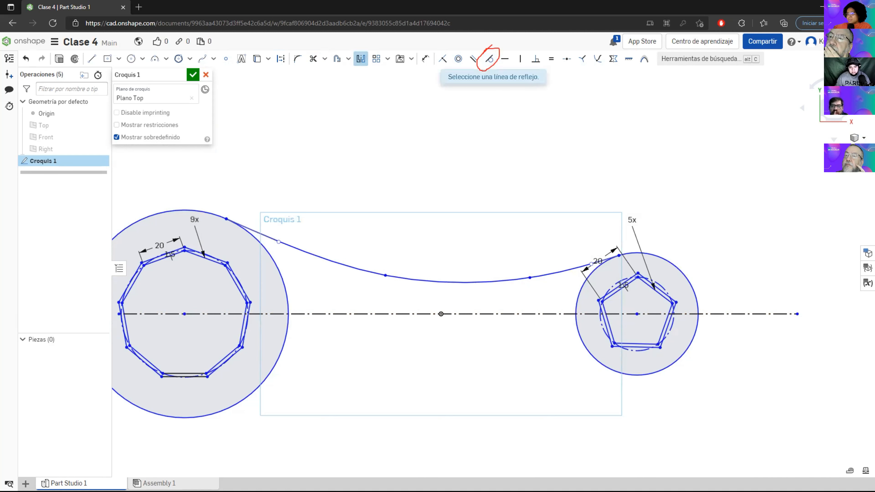
{"action": "left_click", "coordinate": [361, 314]}
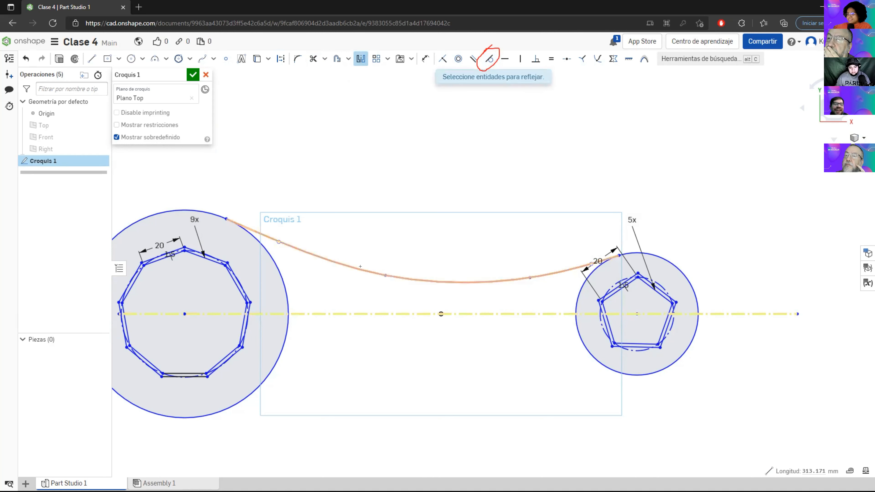
{"action": "left_click", "coordinate": [403, 277]}
{"action": "middle_click_drag", "start_coordinate": [338, 149], "coordinate": [379, 141]}
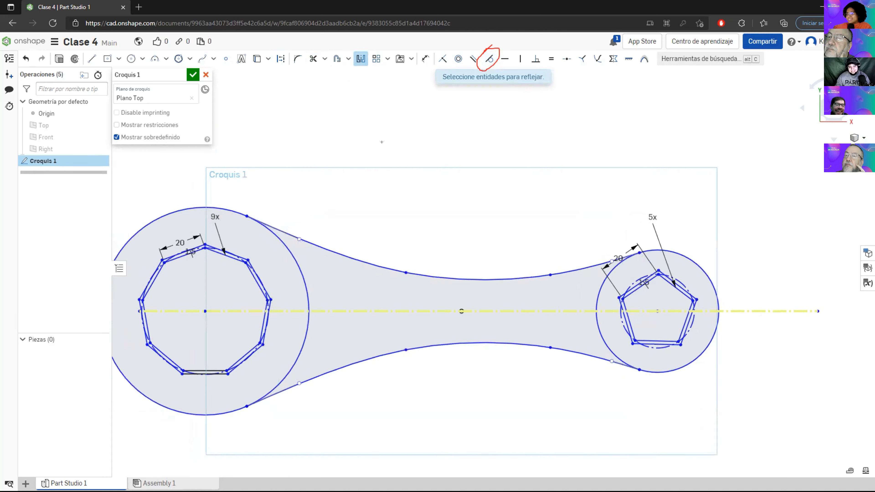
{"action": "middle_click_drag", "start_coordinate": [530, 339], "coordinate": [465, 333]}
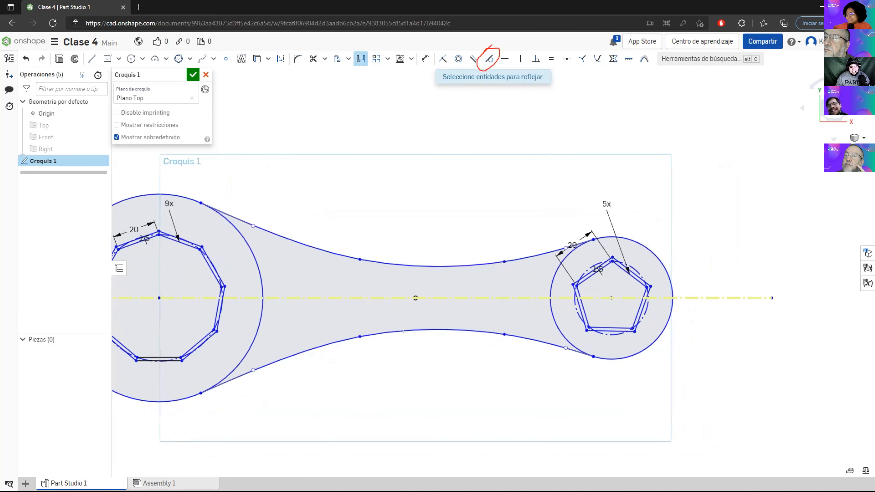
Step: Draw a horizontal line about 73 mm long on the construction line in the middle of the handle
{"action": "scroll", "coordinate": [448, 327], "scroll_direction": "up", "scroll_amount": 3}
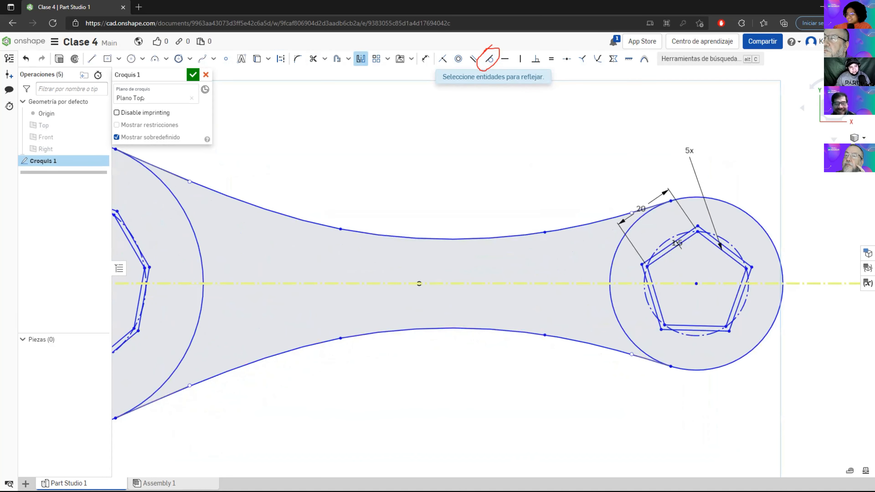
{"action": "left_click", "coordinate": [92, 59]}
{"action": "left_click", "coordinate": [287, 283]}
{"action": "left_click", "coordinate": [509, 283]}
{"action": "key", "text": "Escape"}
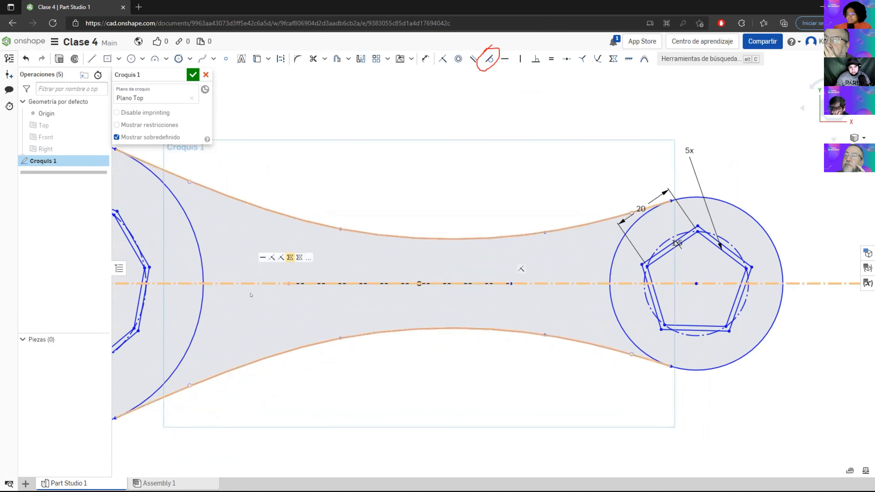
Step: Delete the long horizontal construction line, keeping the short line in the handle
{"action": "left_click", "coordinate": [227, 282]}
{"action": "left_click", "coordinate": [227, 282]}
{"action": "key", "text": "Delete"}
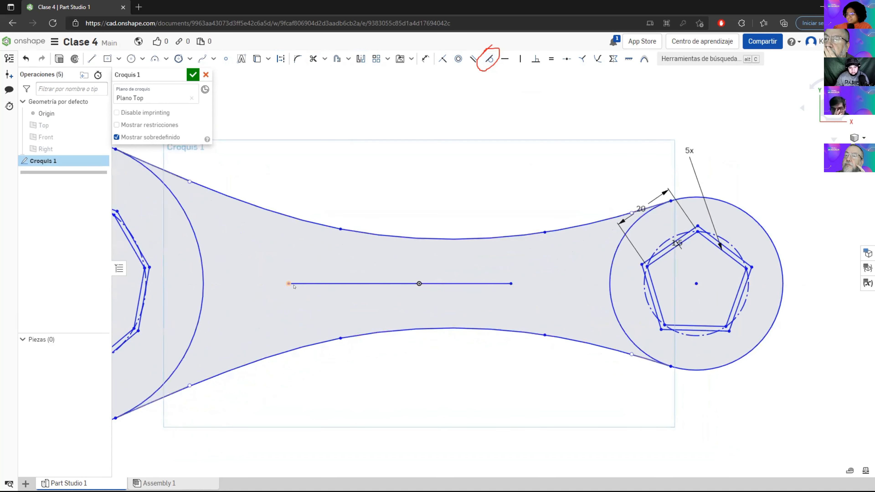
Step: Try to create a 5 mm wide slot around the short line in the handle
{"action": "left_click", "coordinate": [348, 58]}
{"action": "left_click", "coordinate": [353, 74]}
{"action": "left_click", "coordinate": [393, 284]}
{"action": "left_click", "coordinate": [287, 273]}
{"action": "type", "text": "5"}
{"action": "key", "text": "Return"}
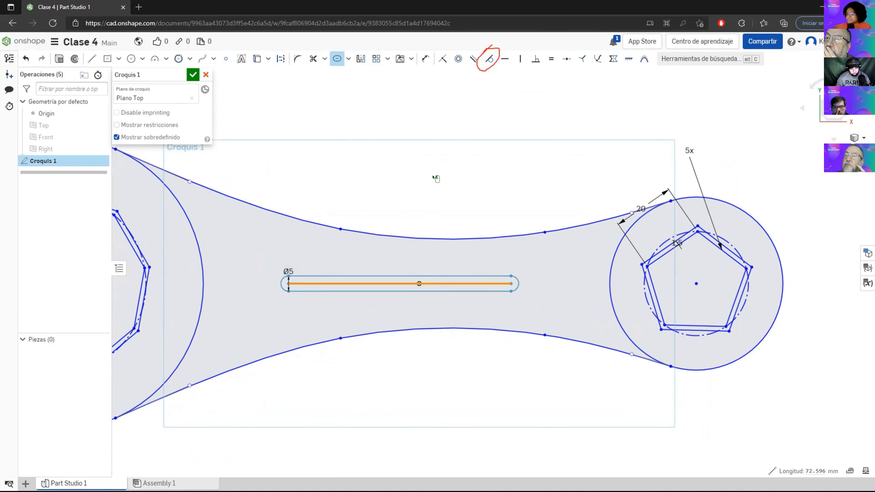
{"action": "scroll", "coordinate": [435, 178], "scroll_direction": "down", "scroll_amount": 3}
{"action": "key", "text": "Escape"}
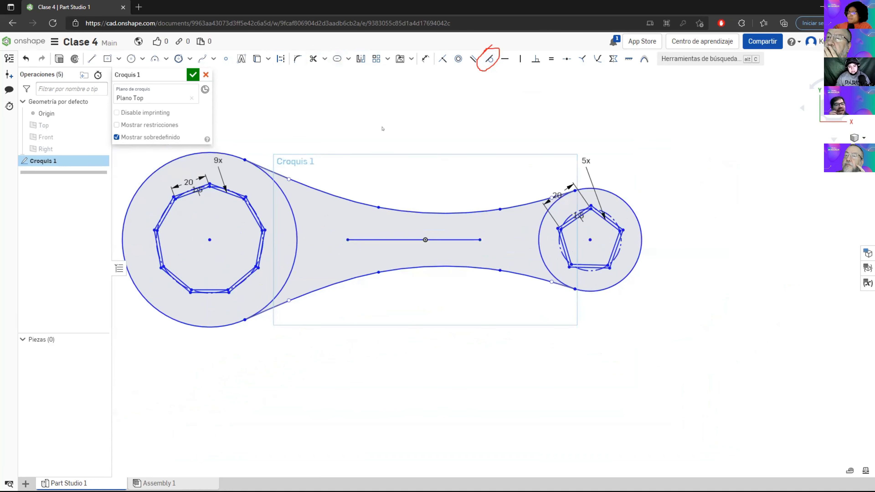
Step: Try again to build the slot around the handle's short line with a width of 5 mm
{"action": "scroll", "coordinate": [401, 241], "scroll_direction": "up", "scroll_amount": 5}
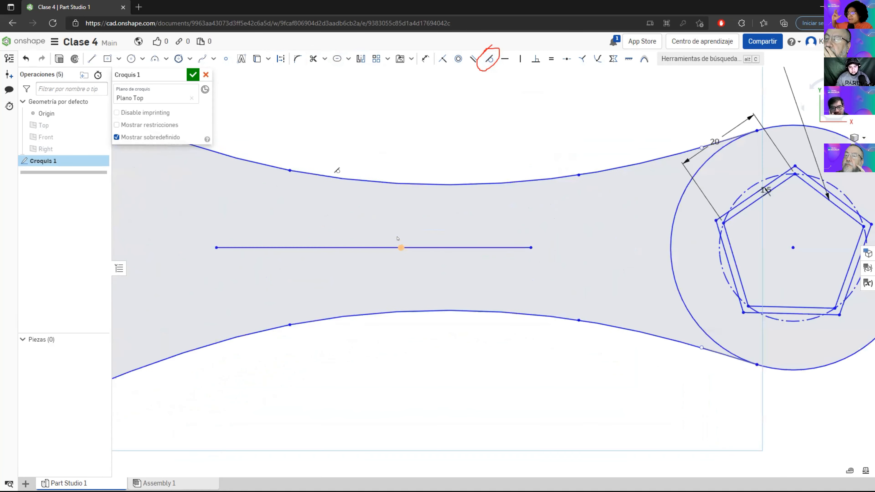
{"action": "scroll", "coordinate": [345, 251], "scroll_direction": "down", "scroll_amount": 5}
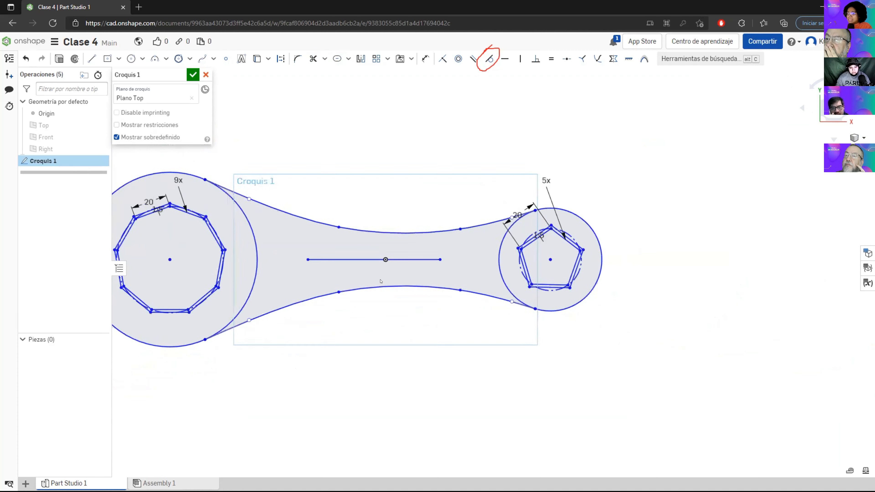
{"action": "scroll", "coordinate": [372, 286], "scroll_direction": "up", "scroll_amount": 3}
{"action": "left_click", "coordinate": [373, 278]}
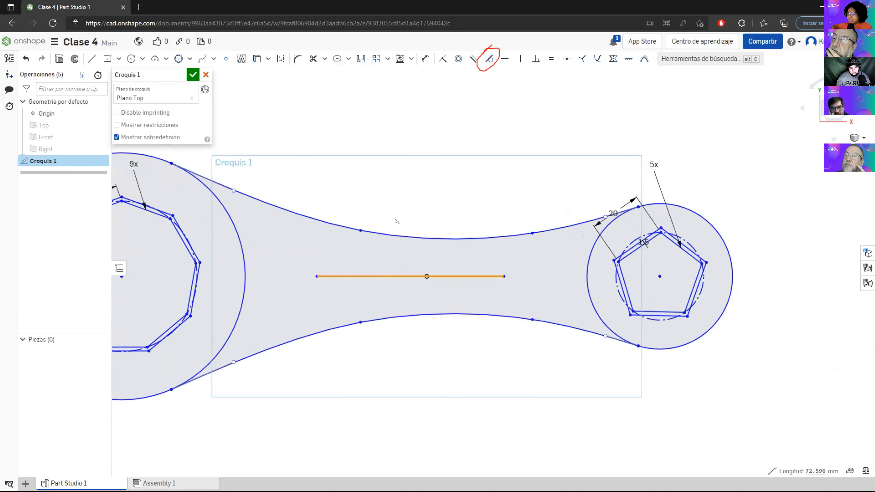
{"action": "scroll", "coordinate": [395, 221], "scroll_direction": "up", "scroll_amount": 3}
{"action": "left_click", "coordinate": [345, 148]}
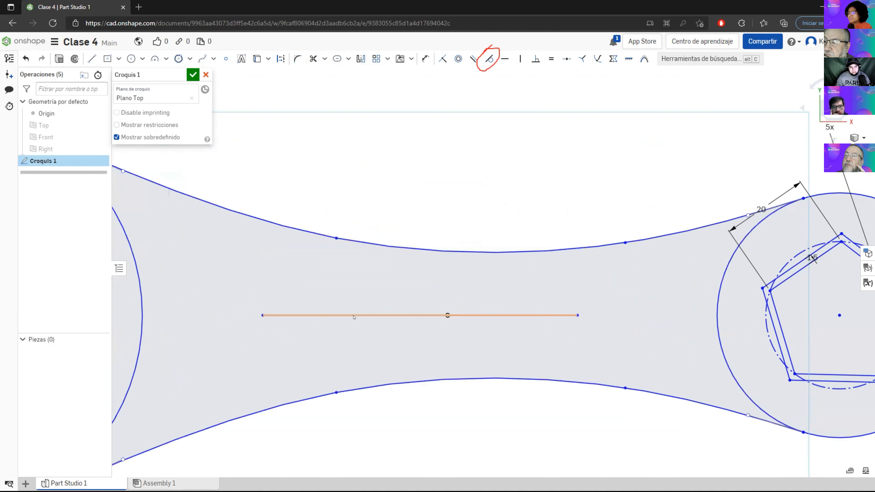
{"action": "left_click", "coordinate": [337, 59]}
{"action": "left_click", "coordinate": [349, 316]}
{"action": "double_click", "coordinate": [262, 298]}
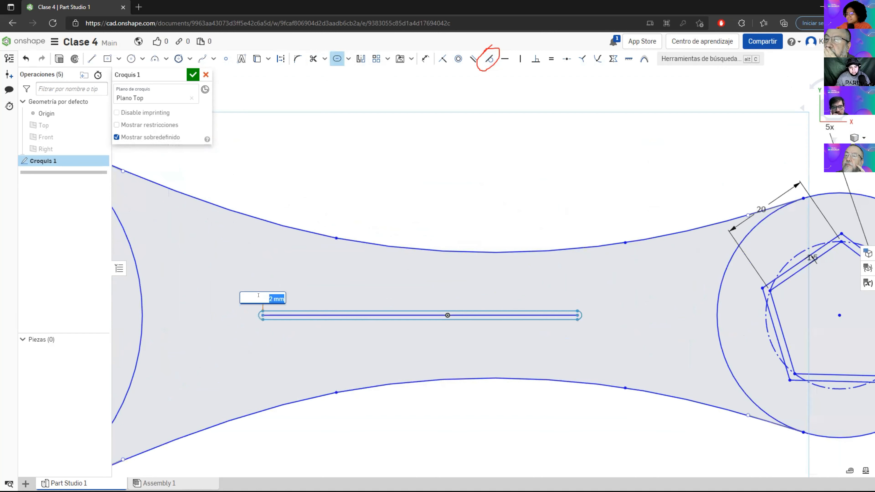
{"action": "left_click", "coordinate": [279, 298]}
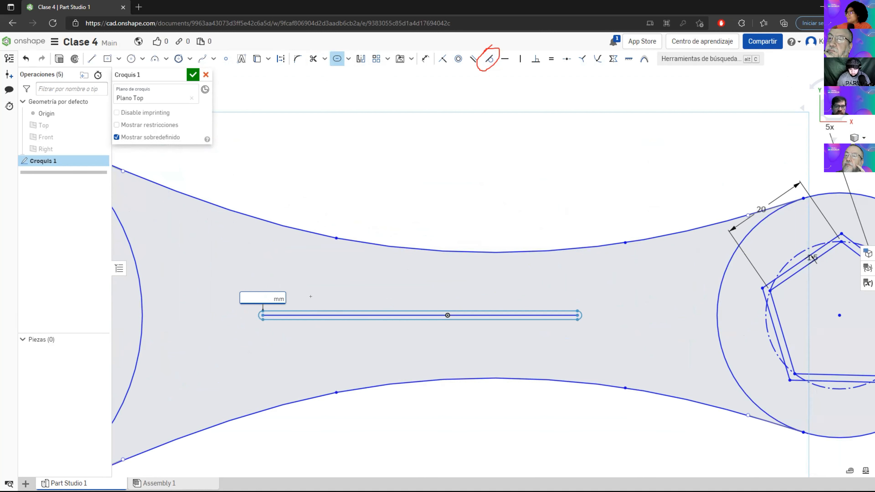
{"action": "key", "text": "Return"}
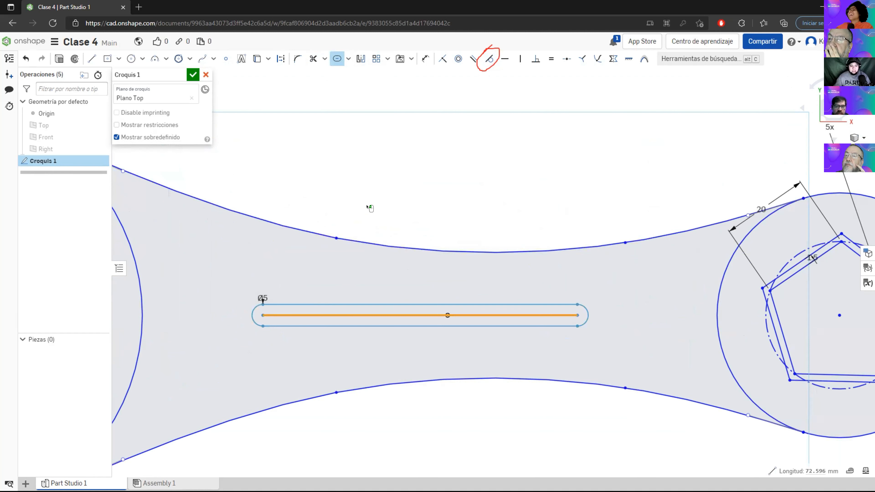
{"action": "key", "text": "Escape"}
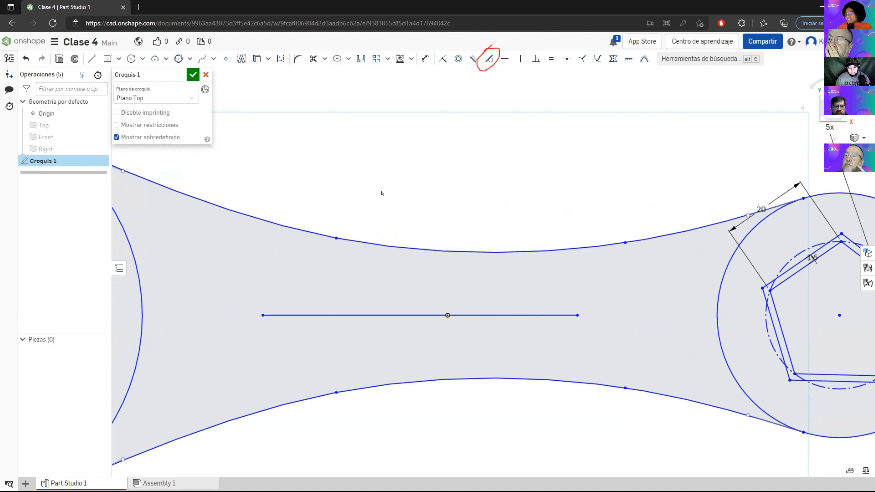
Step: Create a 5 mm wide slot around the handle's short line and finish the sketch
{"action": "left_click", "coordinate": [337, 58]}
{"action": "left_click", "coordinate": [312, 315]}
{"action": "double_click", "coordinate": [265, 297]}
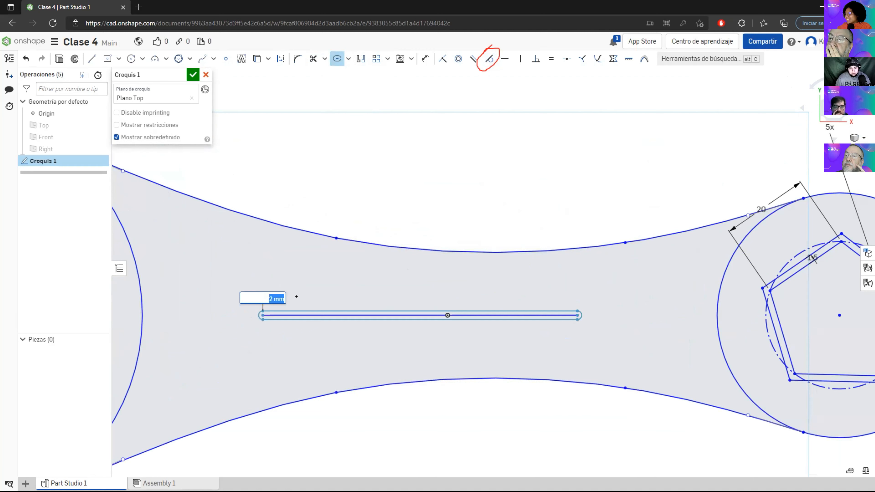
{"action": "type", "text": "5"}
{"action": "key", "text": "Return"}
{"action": "left_click", "coordinate": [193, 75]}
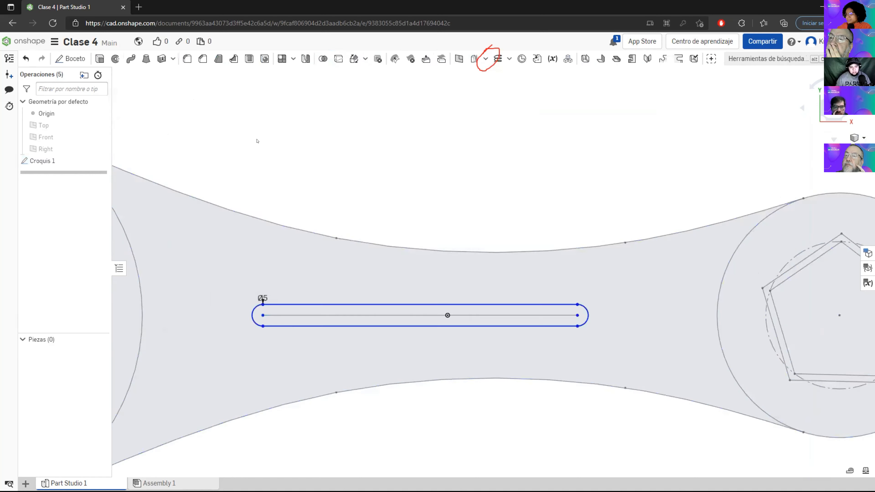
Step: Extrude the large nonagon head, slotted handle and small pentagon head regions as one new solid with a depth of 10 mm
{"action": "scroll", "coordinate": [448, 203], "scroll_direction": "down", "scroll_amount": 5}
{"action": "middle_click_drag", "start_coordinate": [445, 192], "coordinate": [445, 208]}
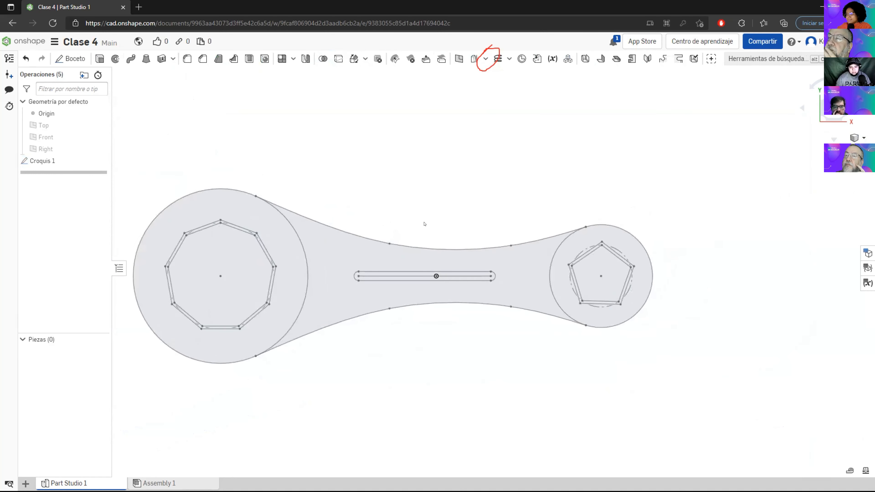
{"action": "left_click", "coordinate": [99, 59]}
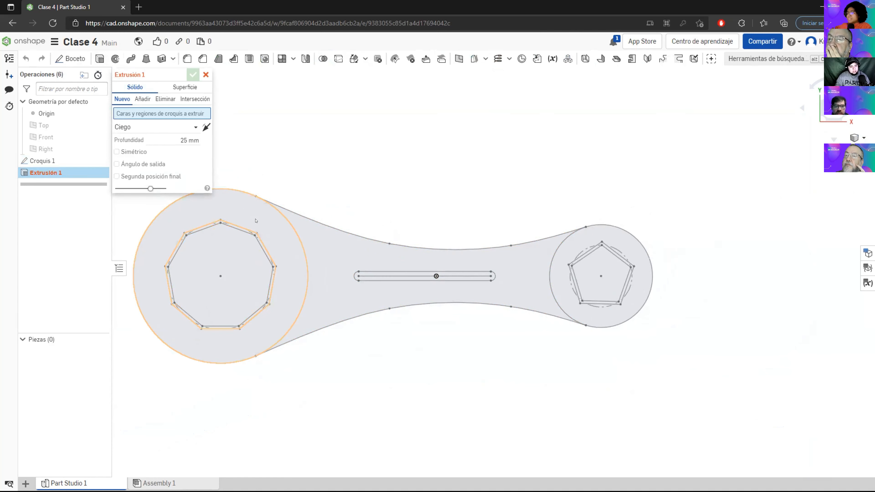
{"action": "left_click", "coordinate": [263, 224]}
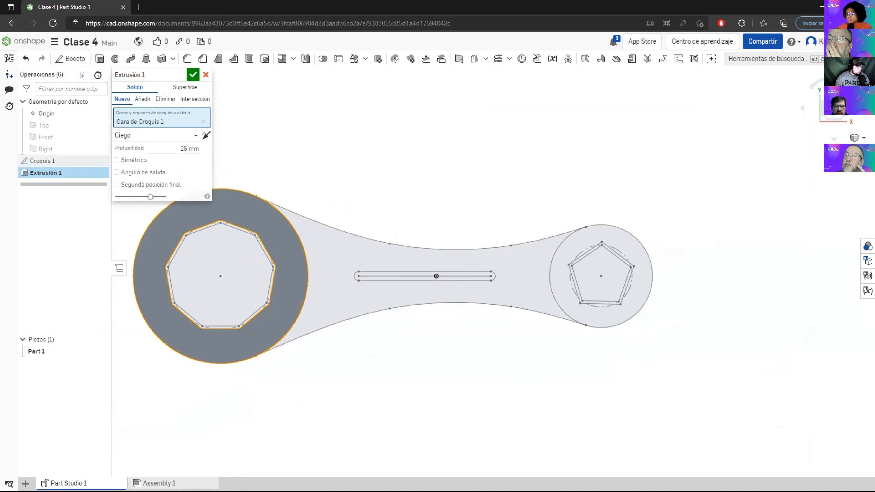
{"action": "left_click", "coordinate": [191, 153]}
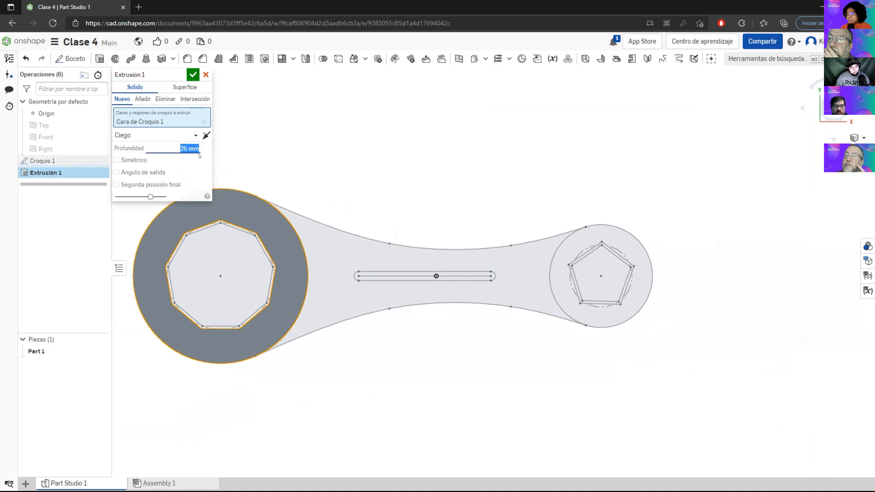
{"action": "type", "text": "10"}
{"action": "key", "text": "Return"}
{"action": "left_click", "coordinate": [324, 232]}
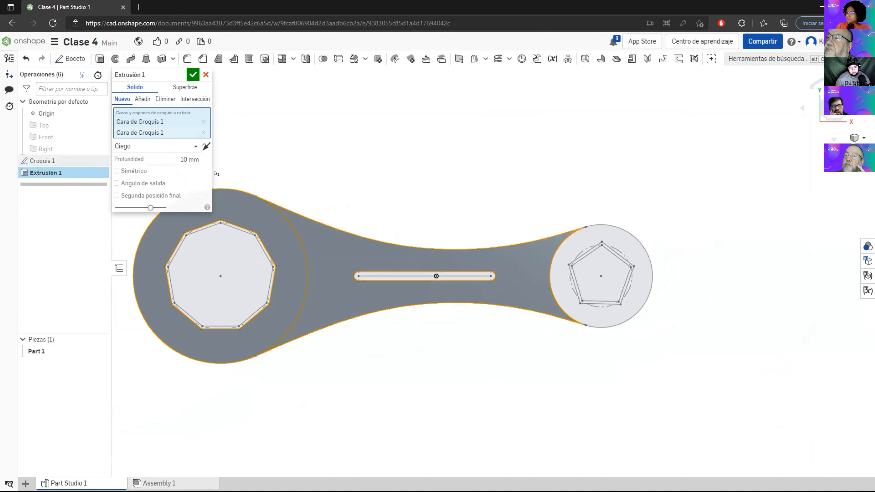
{"action": "left_click", "coordinate": [570, 251]}
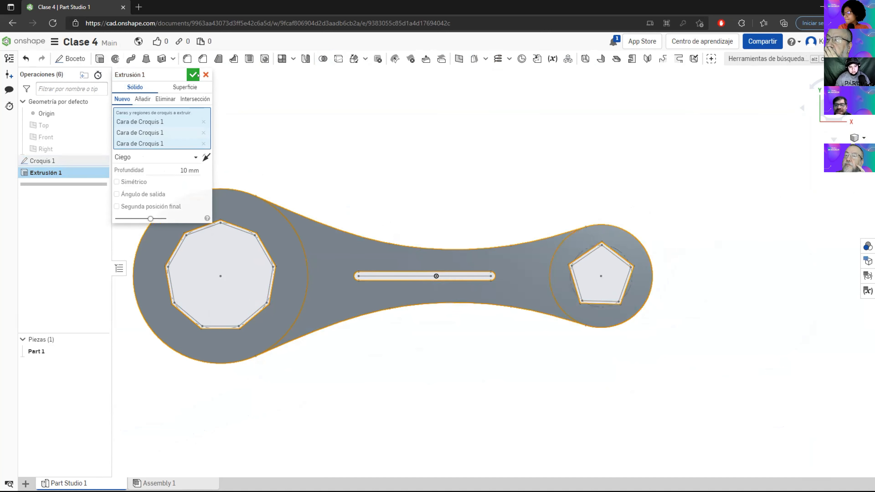
{"action": "key", "text": "Return"}
Step: Inspect the extruded wrench from several angles and return to a view facing the profile
{"action": "scroll", "coordinate": [341, 184], "scroll_direction": "down", "scroll_amount": 3}
{"action": "right_click_drag", "start_coordinate": [359, 308], "coordinate": [330, 323]}
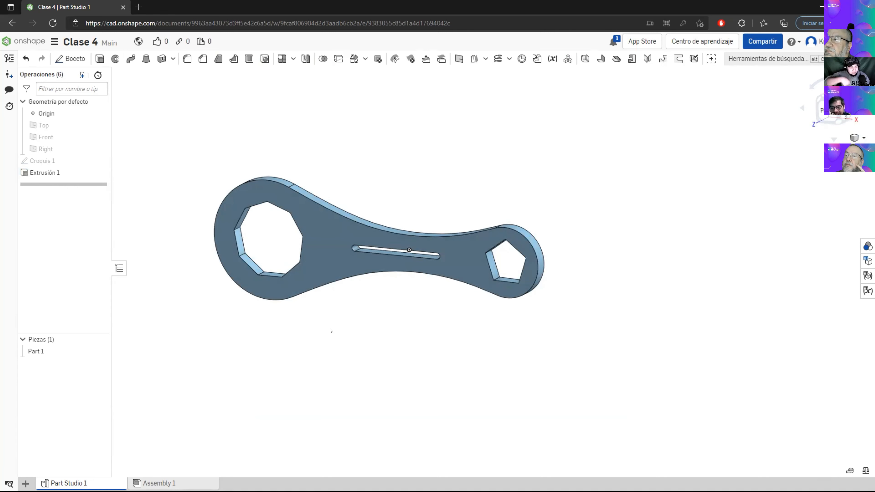
{"action": "mouse_move", "coordinate": [324, 322]}
{"action": "right_mouse_down"}
{"action": "mouse_move", "coordinate": [299, 324]}
{"action": "mouse_move", "coordinate": [351, 317]}
{"action": "mouse_move", "coordinate": [344, 331]}
{"action": "mouse_move", "coordinate": [346, 315]}
{"action": "right_mouse_up"}
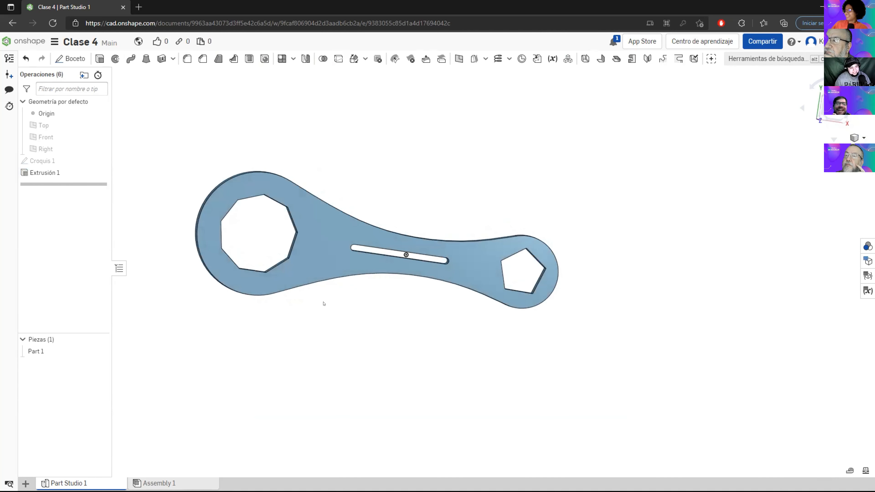
{"action": "scroll", "coordinate": [324, 302], "scroll_direction": "up", "scroll_amount": 3}
{"action": "right_click", "coordinate": [338, 300]}
{"action": "left_click", "coordinate": [345, 286]}
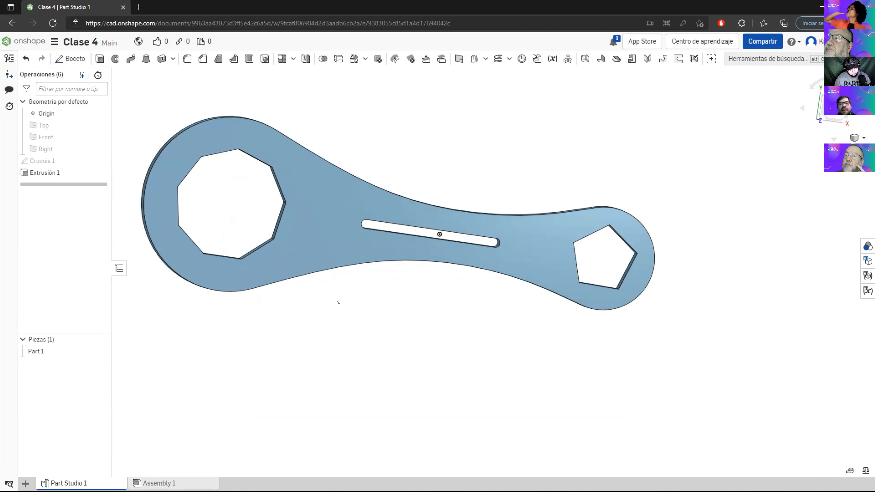
{"action": "key", "text": "n"}
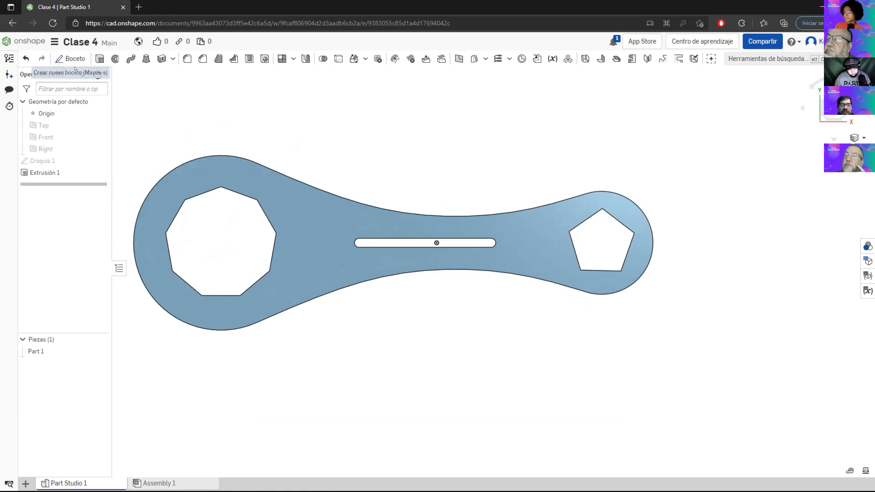
{"action": "double_click", "coordinate": [45, 172]}
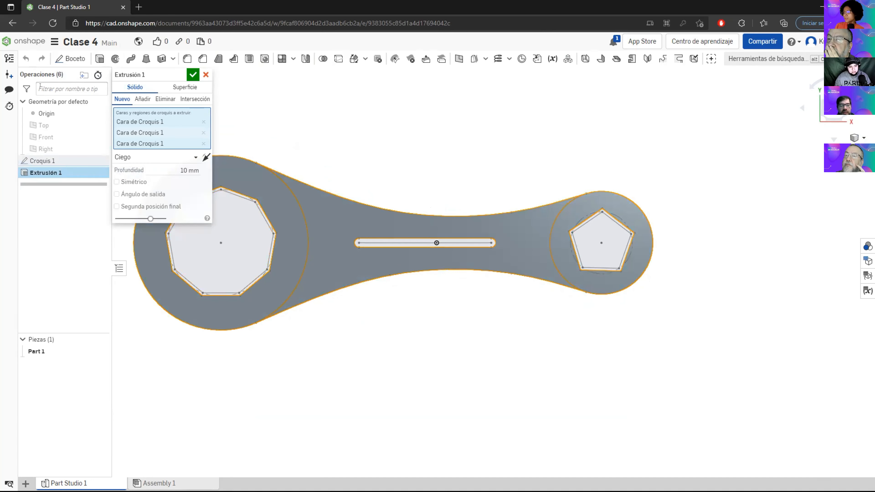
{"action": "left_click", "coordinate": [70, 58]}
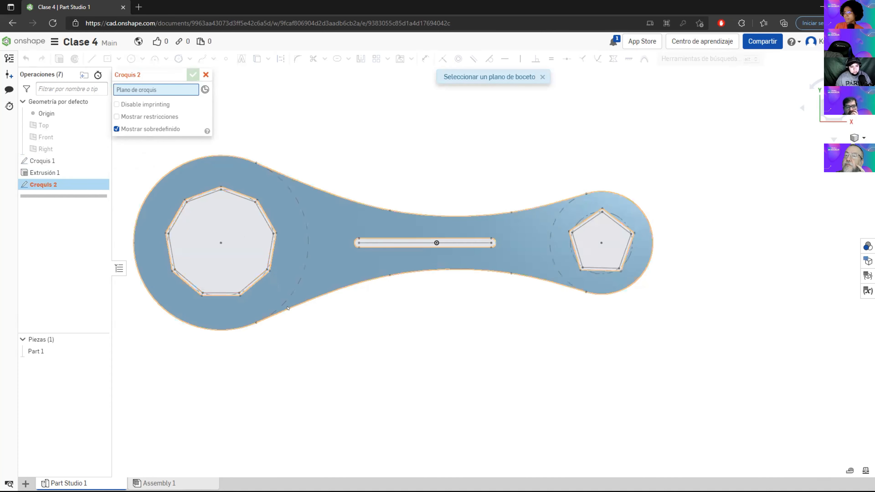
{"action": "scroll", "coordinate": [236, 266], "scroll_direction": "up", "scroll_amount": 4}
{"action": "scroll", "coordinate": [236, 266], "scroll_direction": "down", "scroll_amount": 3}
{"action": "right_click_drag", "start_coordinate": [236, 267], "coordinate": [215, 272]}
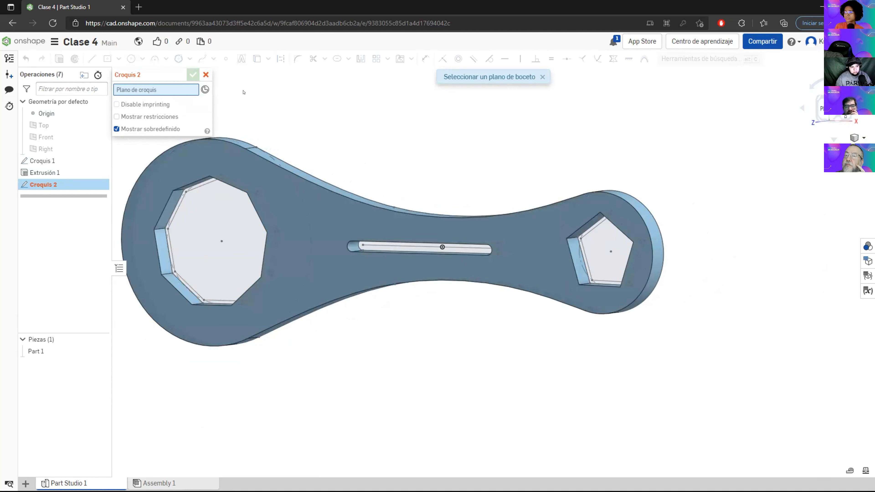
{"action": "left_click", "coordinate": [206, 74]}
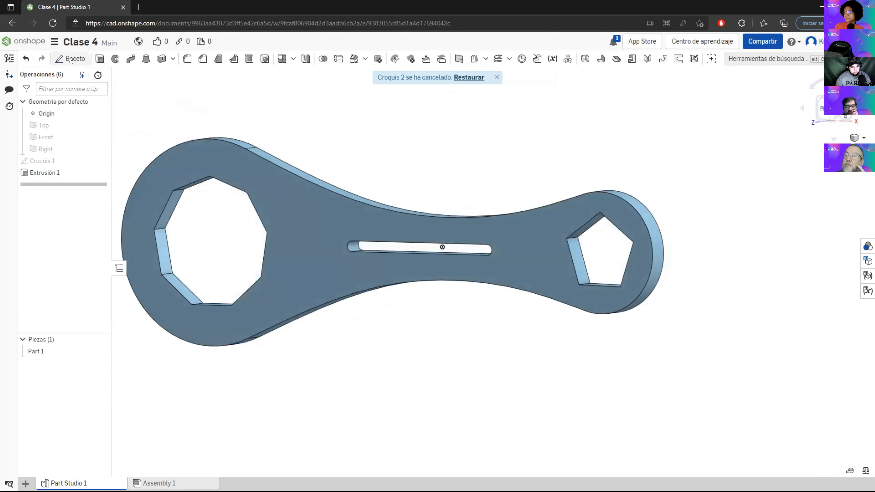
Step: Show Croquis 1 and set up a new 25 mm blind solid extrusion of the nonagon region inside the large head
{"action": "left_click", "coordinate": [100, 59]}
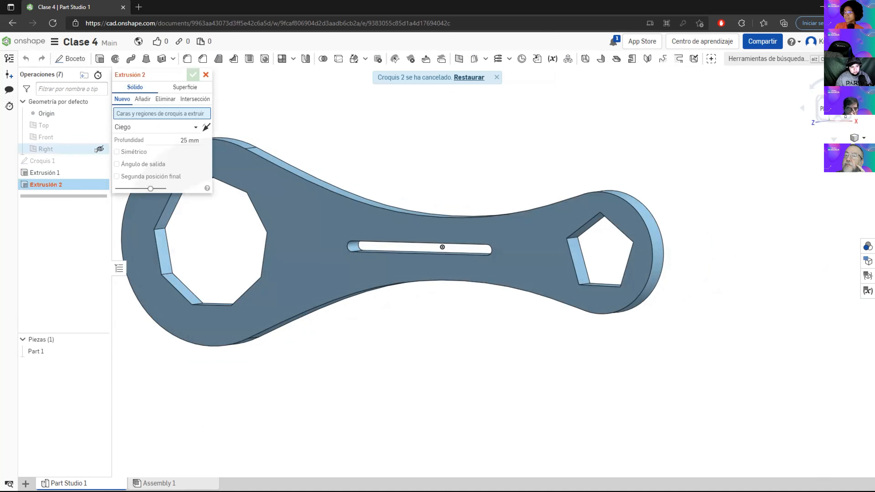
{"action": "left_click", "coordinate": [102, 161]}
{"action": "left_click", "coordinate": [213, 244]}
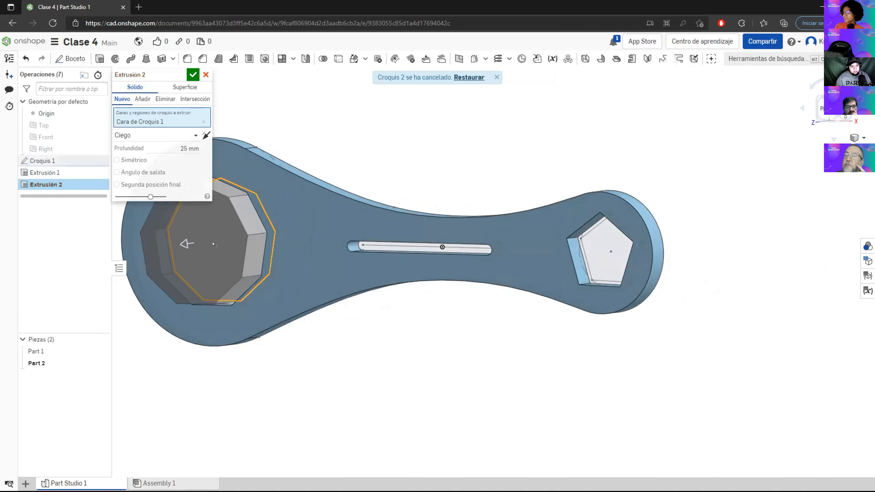
{"action": "mouse_move", "coordinate": [331, 374]}
{"action": "right_mouse_down"}
{"action": "mouse_move", "coordinate": [335, 347]}
{"action": "mouse_move", "coordinate": [329, 382]}
{"action": "mouse_move", "coordinate": [329, 374]}
{"action": "right_mouse_up"}
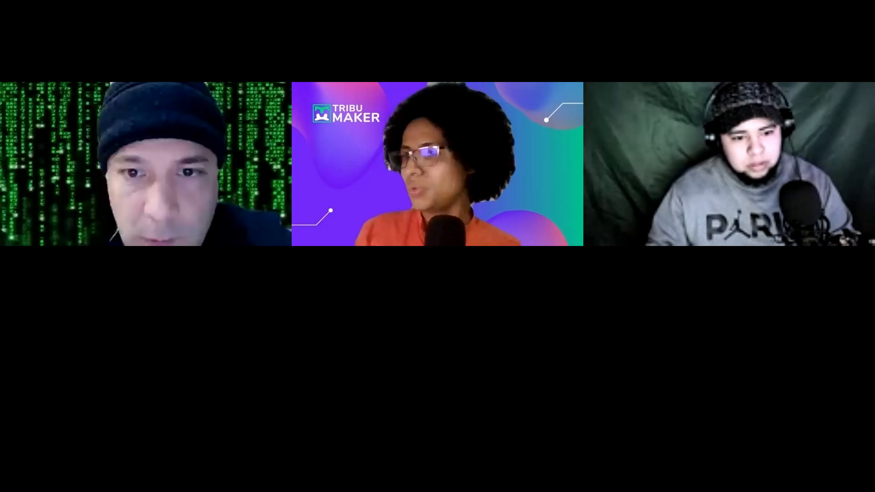
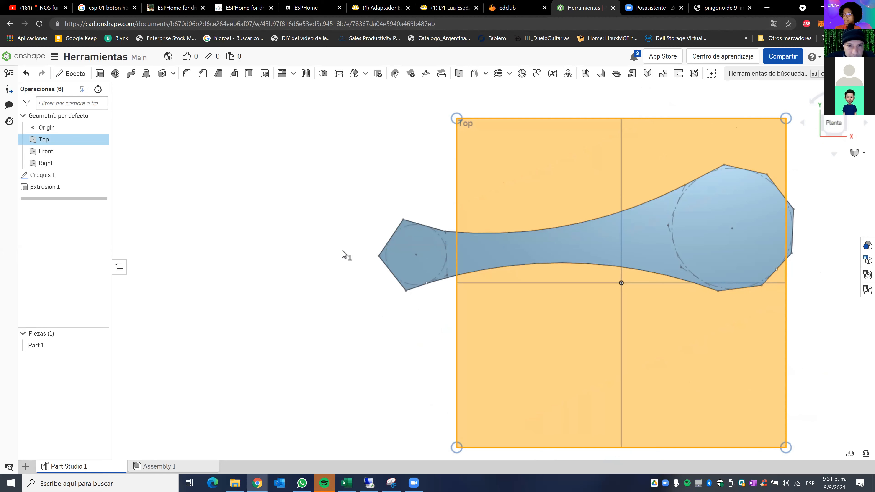
Step: Clear the Top plane selection and open Croquis 1 of the Herramientas document for editing
{"action": "right_click_drag", "start_coordinate": [281, 249], "coordinate": [280, 247]}
{"action": "middle_click_drag", "start_coordinate": [280, 247], "coordinate": [222, 242]}
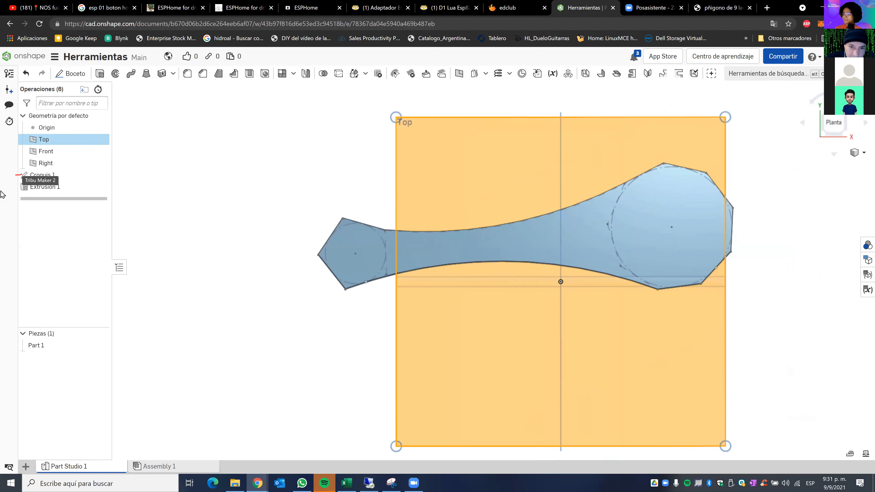
{"action": "right_click", "coordinate": [44, 183]}
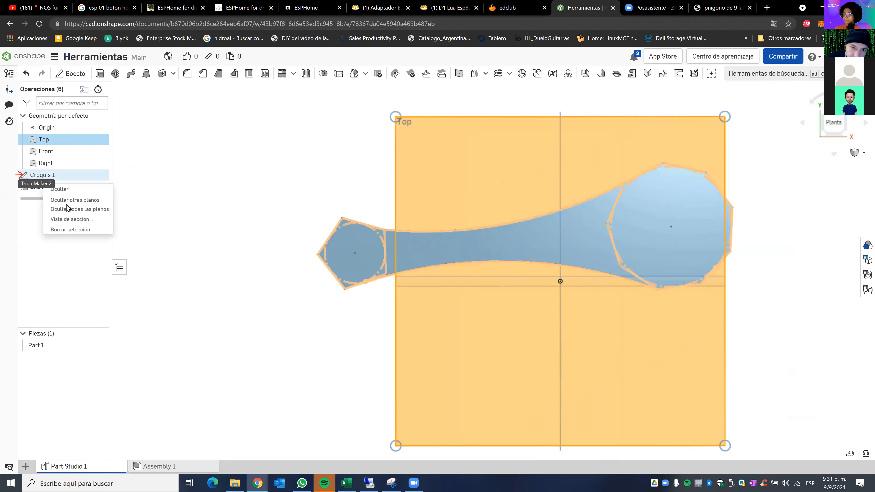
{"action": "left_click", "coordinate": [46, 178]}
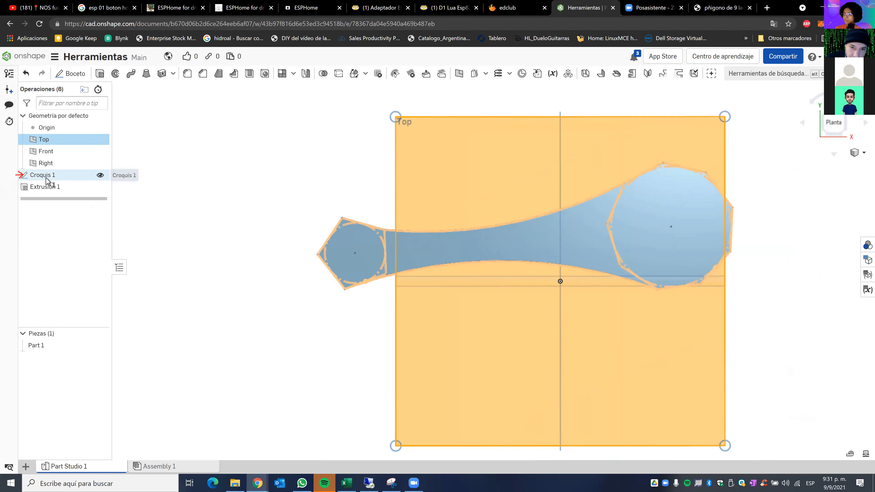
{"action": "right_click", "coordinate": [47, 180]}
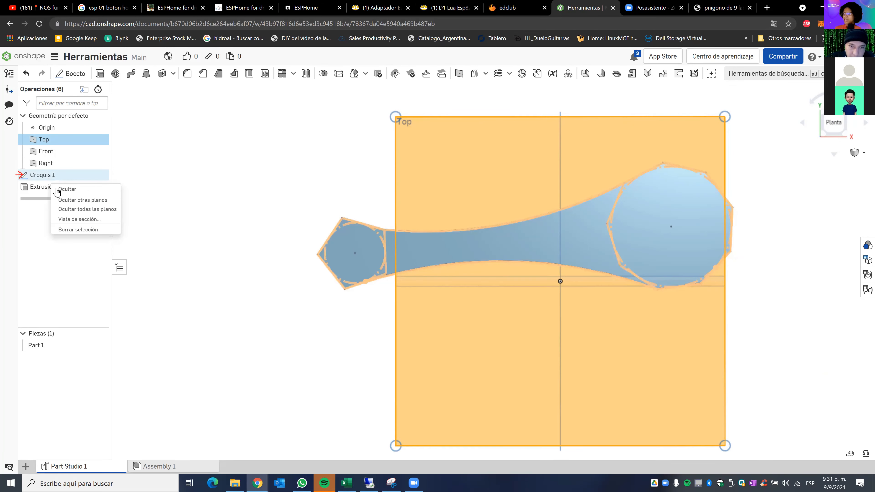
{"action": "left_click", "coordinate": [206, 188]}
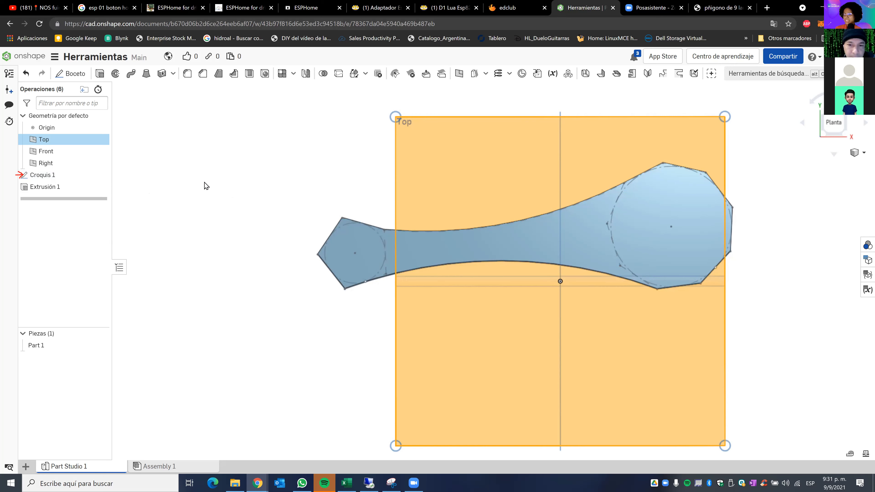
{"action": "left_click", "coordinate": [203, 185]}
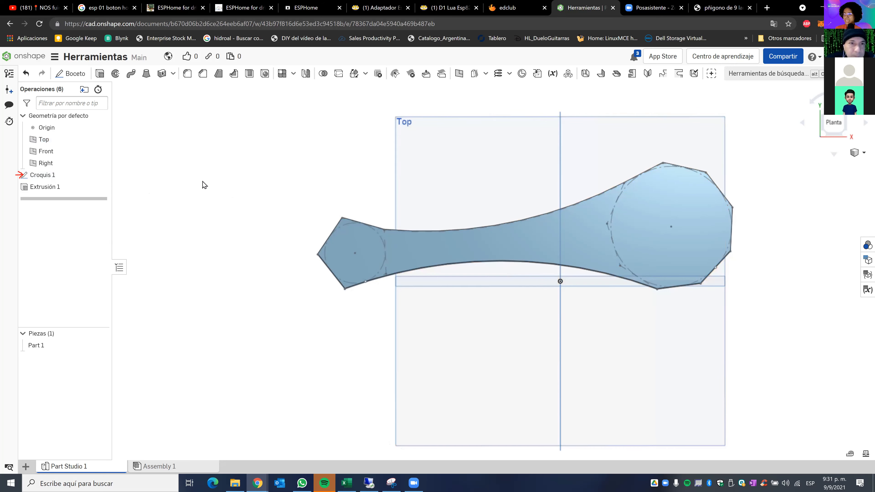
{"action": "right_click", "coordinate": [35, 175]}
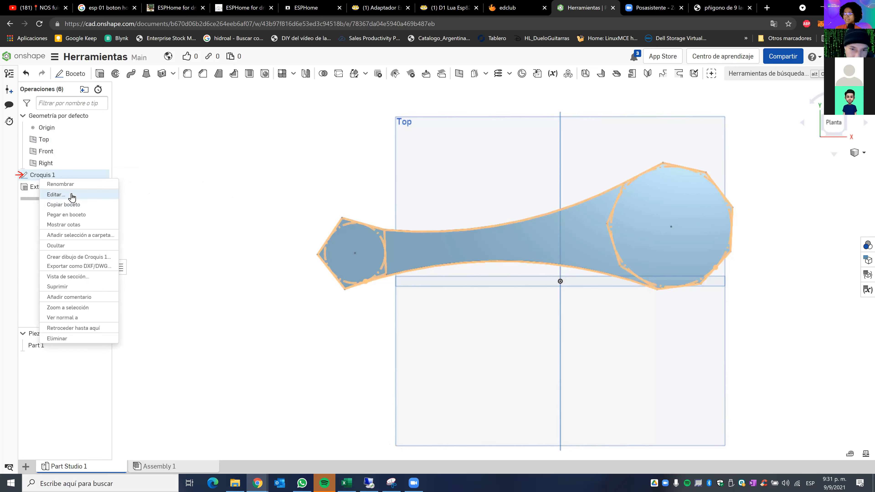
{"action": "left_click", "coordinate": [56, 194]}
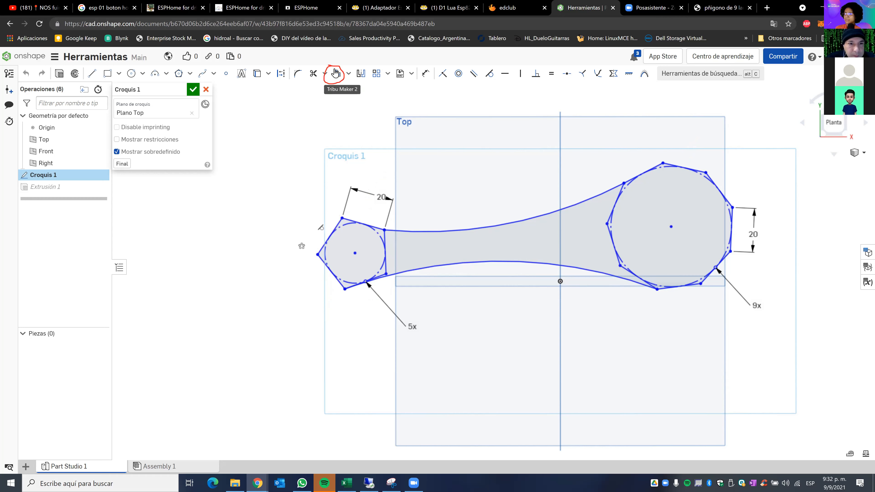
Step: Start an offset of the wrench's outer outline, chaining the pentagon's outer sides, both handle arcs and the nonagon's outer sides
{"action": "left_click", "coordinate": [339, 74]}
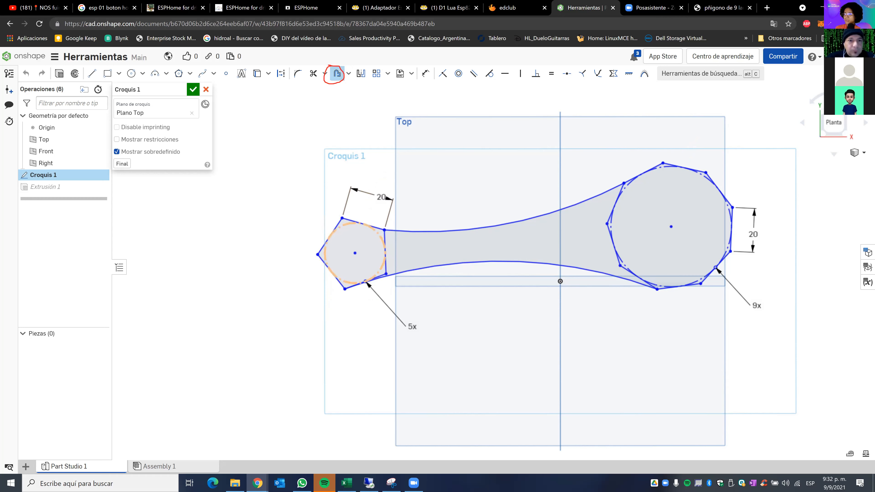
{"action": "left_click", "coordinate": [323, 245]}
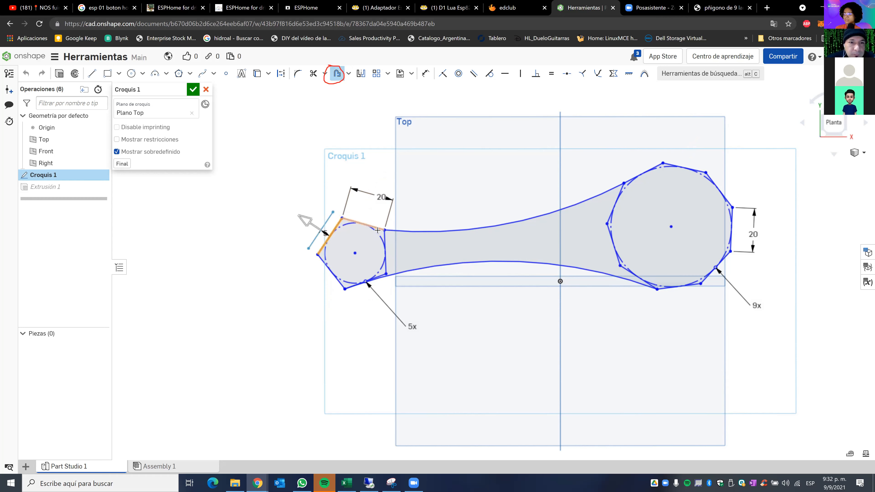
{"action": "left_click", "coordinate": [409, 231]}
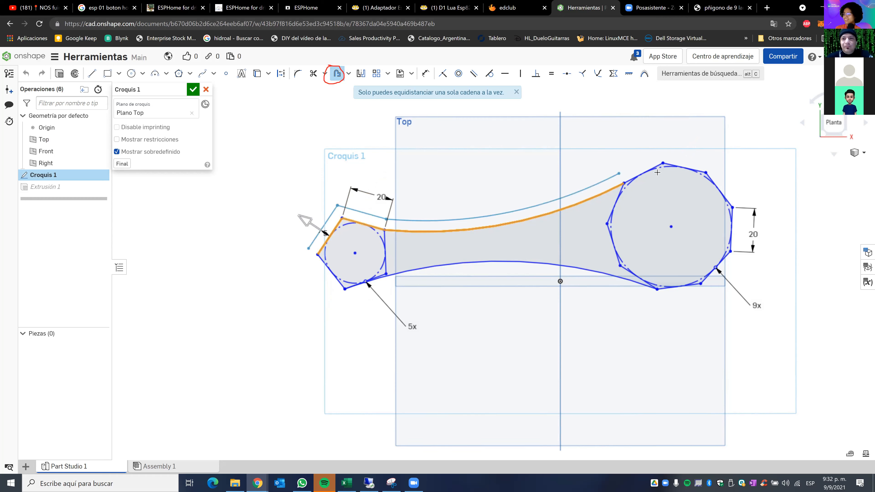
{"action": "left_click", "coordinate": [695, 170]}
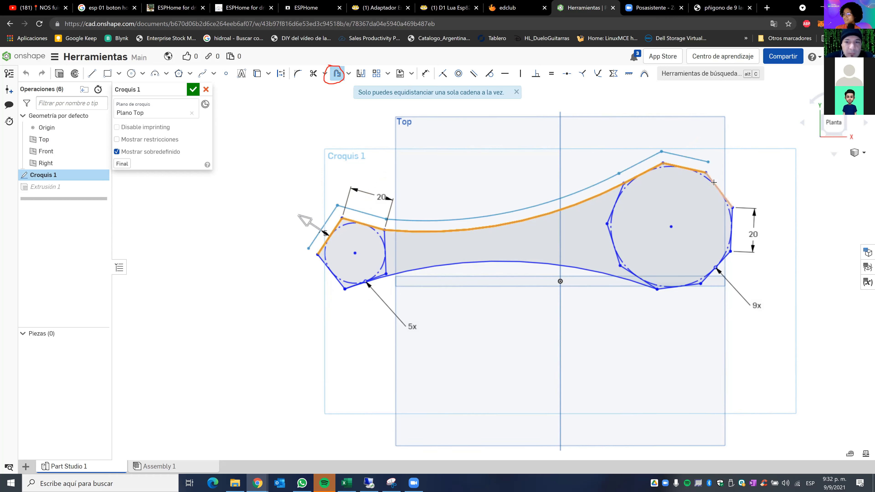
{"action": "left_click", "coordinate": [730, 207]}
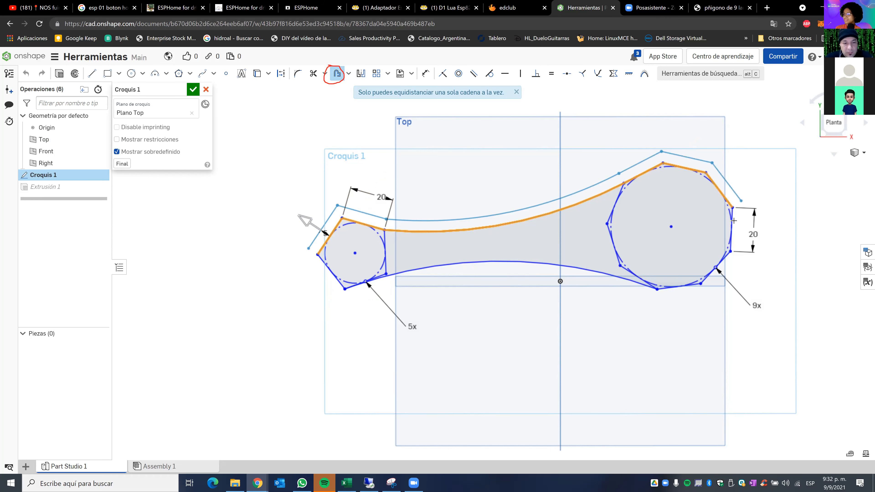
{"action": "left_click", "coordinate": [731, 247]}
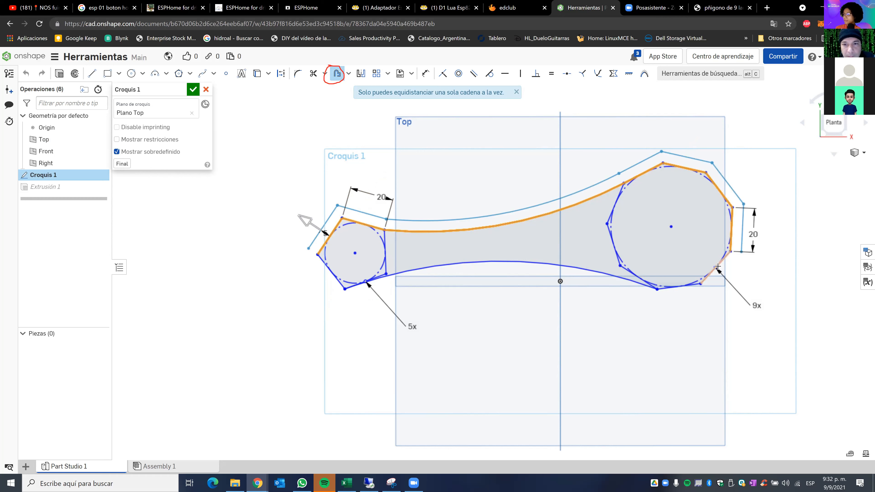
{"action": "left_click", "coordinate": [702, 288]}
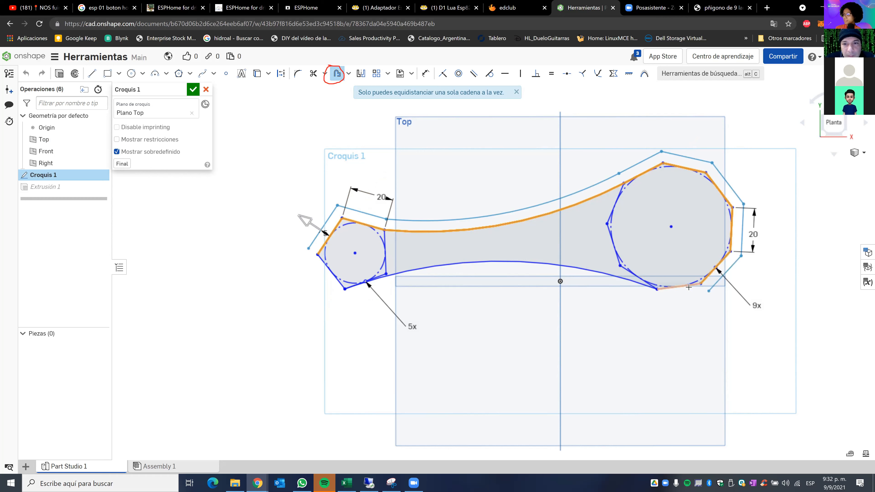
{"action": "left_click", "coordinate": [690, 288]}
{"action": "left_click", "coordinate": [639, 285]}
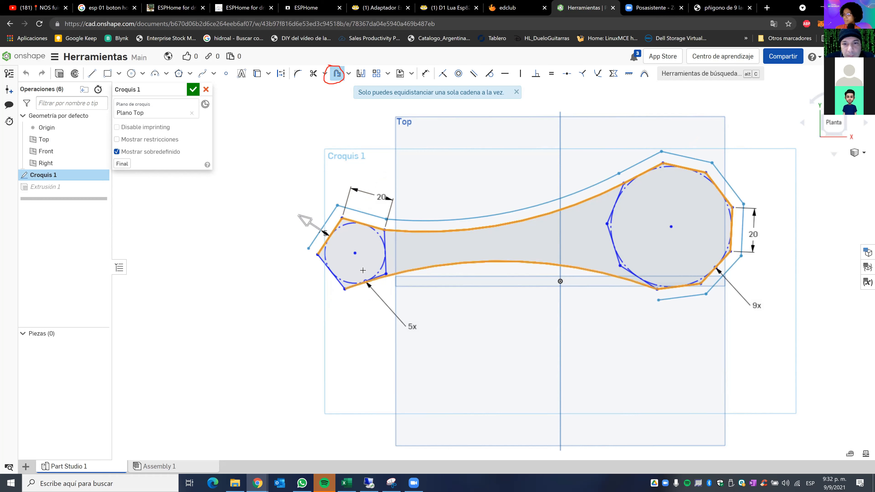
{"action": "left_click", "coordinate": [337, 283]}
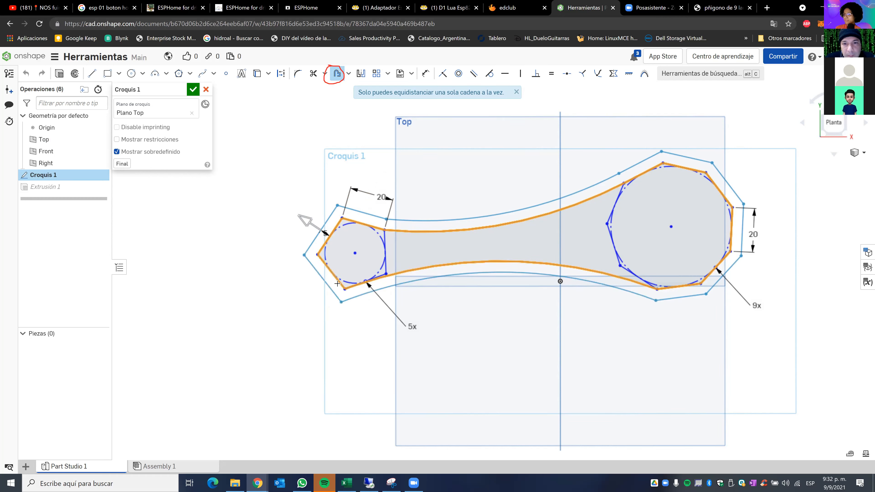
Step: Place the offset on the outside of the wrench outline and set its distance to 1.5 mm
{"action": "left_click", "coordinate": [305, 219]}
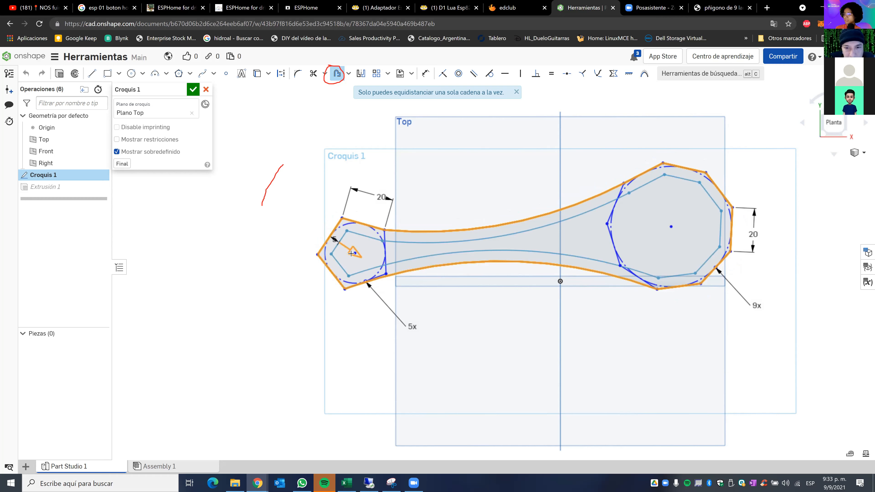
{"action": "mouse_move", "coordinate": [308, 238]}
{"action": "left_mouse_down"}
{"action": "mouse_move", "coordinate": [296, 234]}
{"action": "mouse_move", "coordinate": [316, 254]}
{"action": "left_mouse_up"}
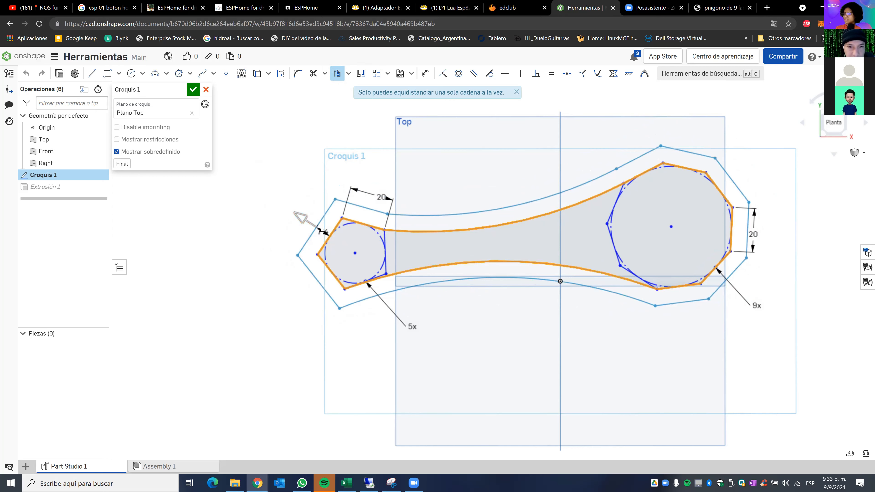
{"action": "left_click", "coordinate": [321, 232]}
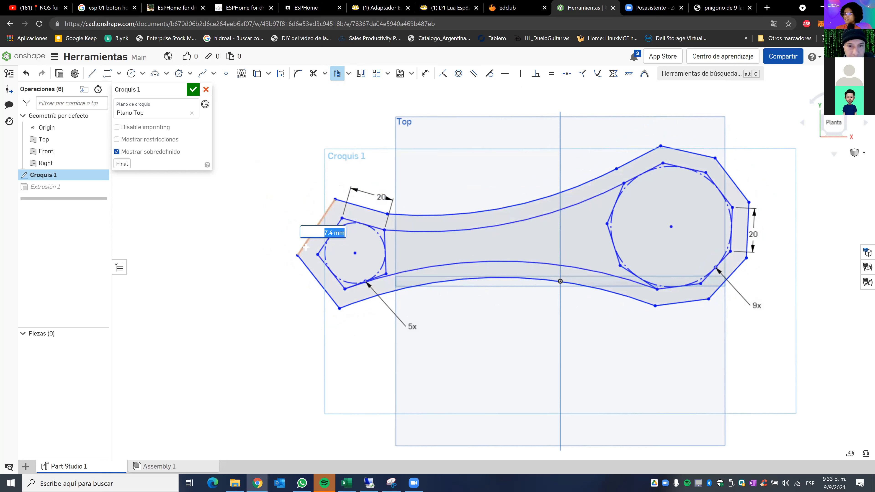
{"action": "type", "text": "1.5"}
{"action": "key", "text": "Return"}
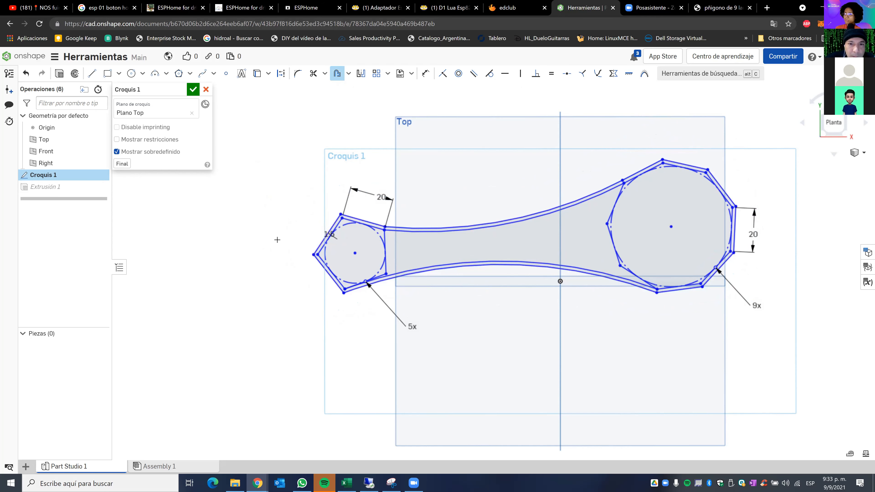
{"action": "scroll", "coordinate": [291, 239], "scroll_direction": "up", "scroll_amount": 2}
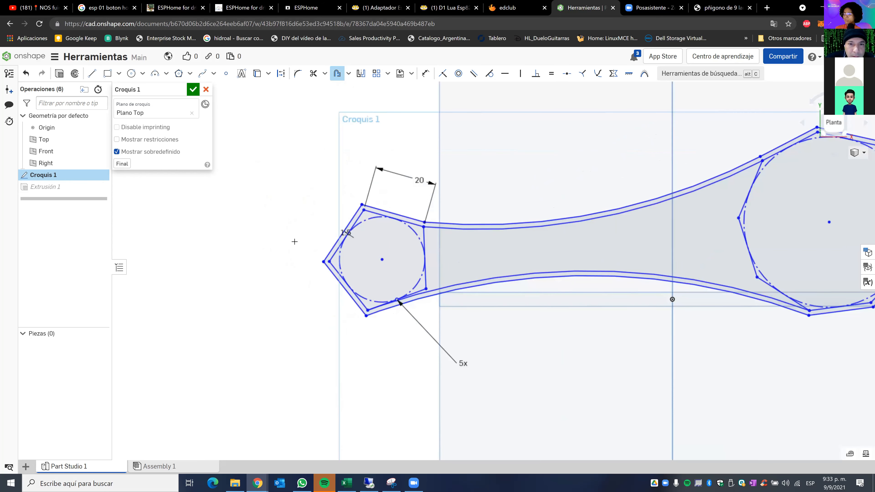
{"action": "scroll", "coordinate": [294, 241], "scroll_direction": "down", "scroll_amount": 2}
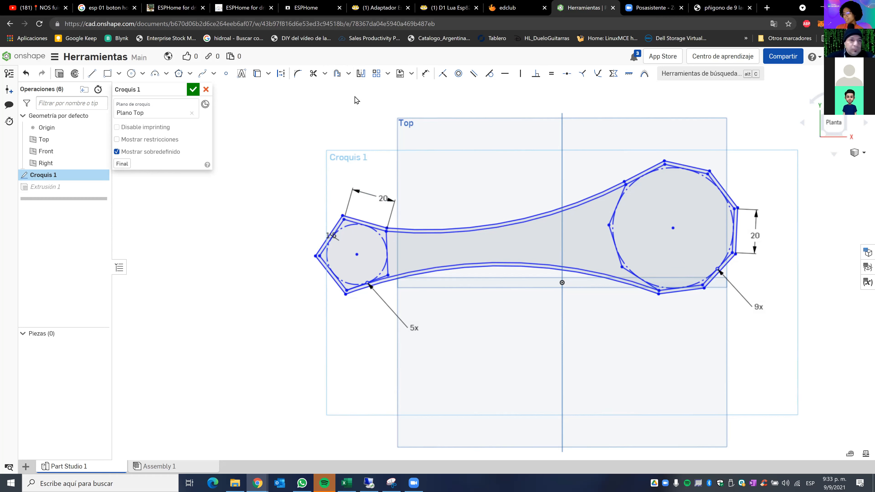
Step: Draw a circle about 46 mm in diameter centred on the pentagon and one about 80 mm centred on the nonagon
{"action": "left_click", "coordinate": [130, 73]}
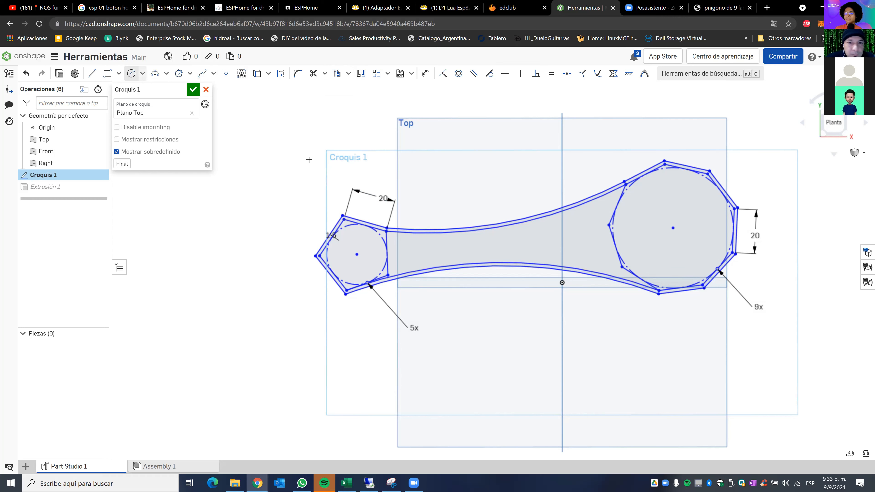
{"action": "left_click", "coordinate": [358, 255]}
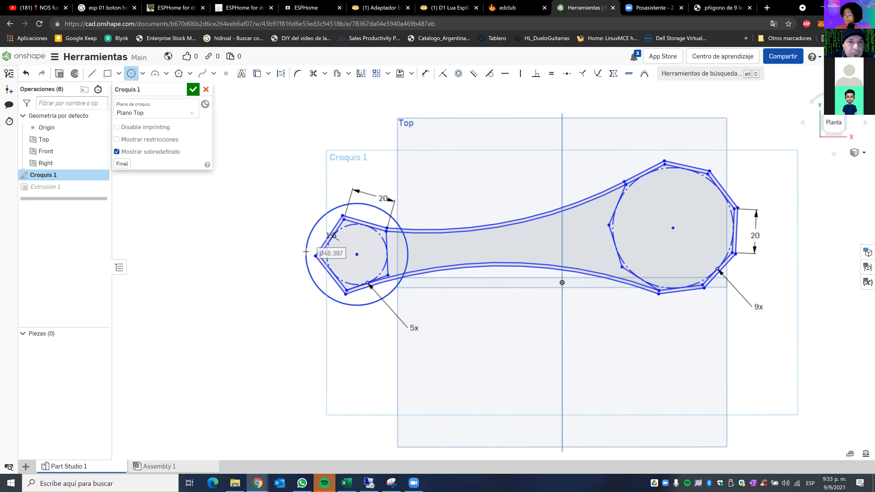
{"action": "left_click", "coordinate": [305, 254]}
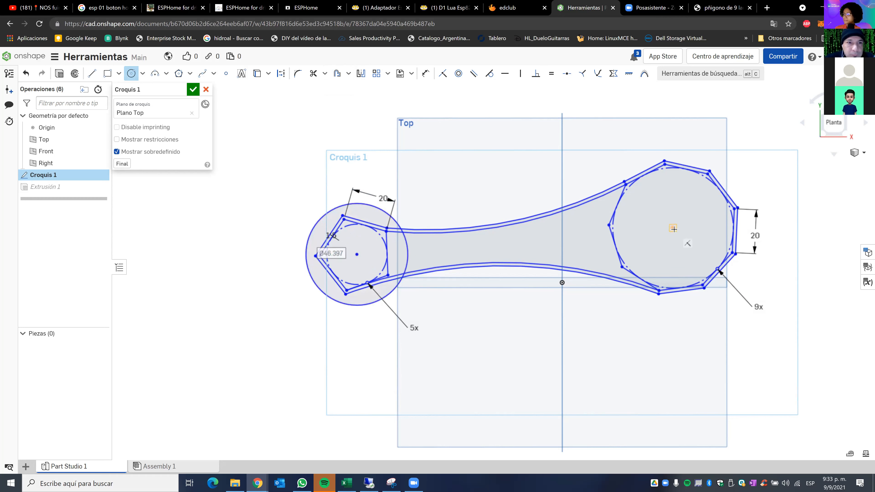
{"action": "left_click", "coordinate": [673, 229]}
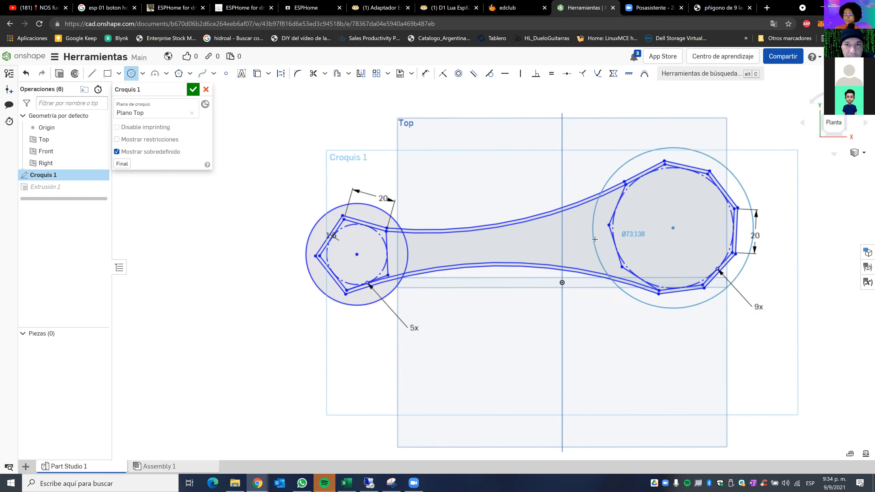
{"action": "left_click", "coordinate": [590, 235]}
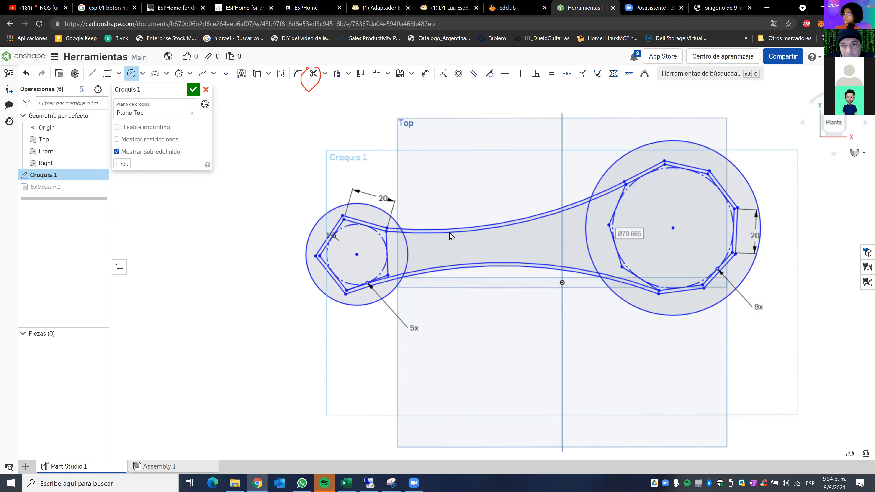
{"action": "key", "text": "Escape"}
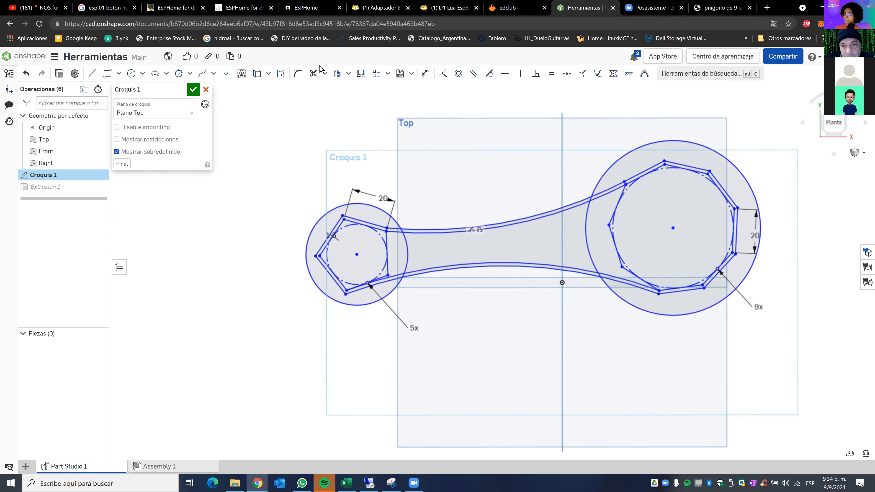
Step: Trim the inner handle arcs between the two head circles and the handle lines inside the small circle
{"action": "left_click", "coordinate": [314, 74]}
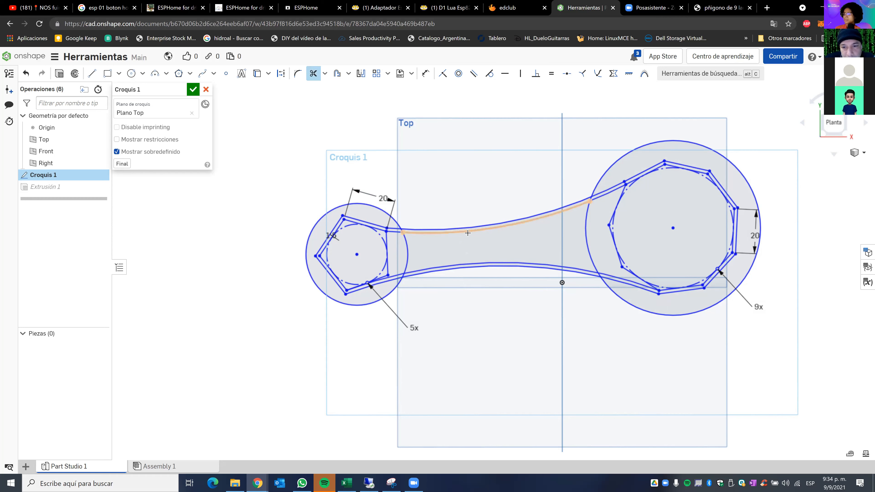
{"action": "left_click", "coordinate": [398, 231]}
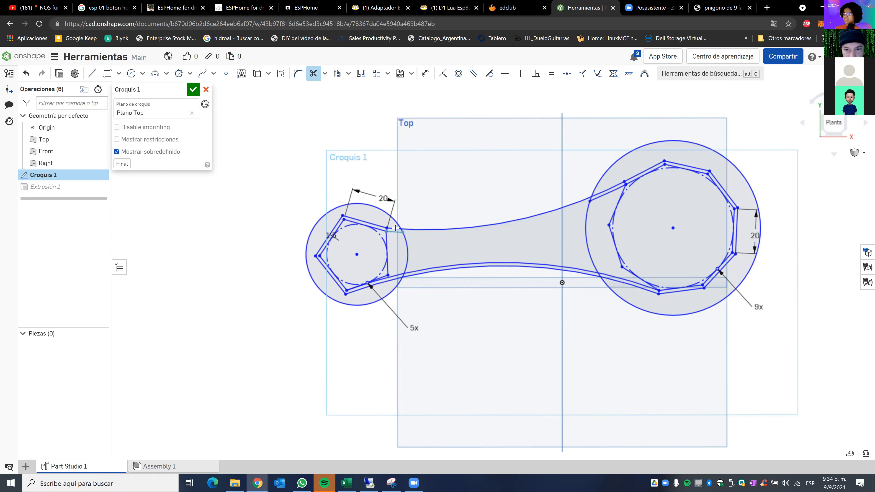
{"action": "left_click", "coordinate": [393, 229]}
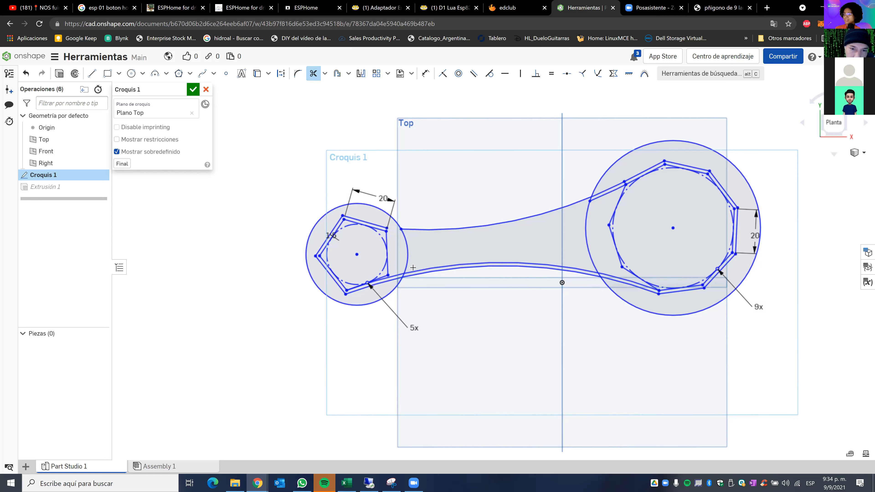
{"action": "left_click", "coordinate": [399, 274]}
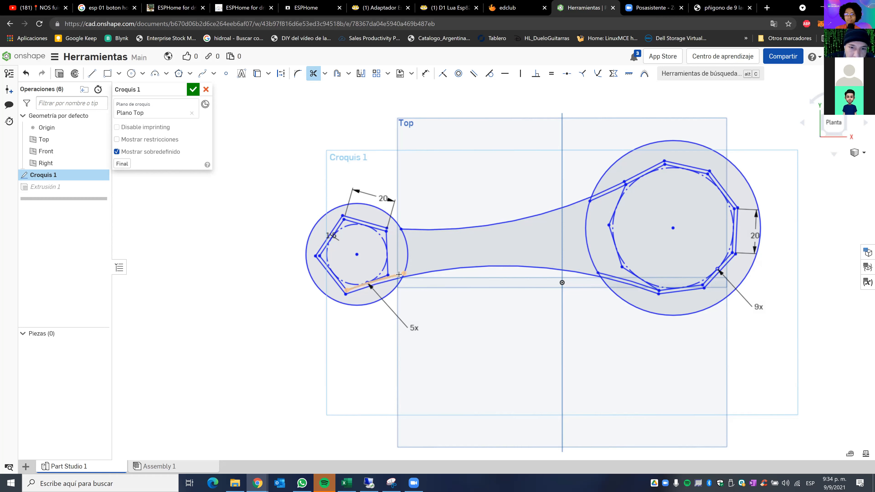
{"action": "left_click", "coordinate": [399, 274]}
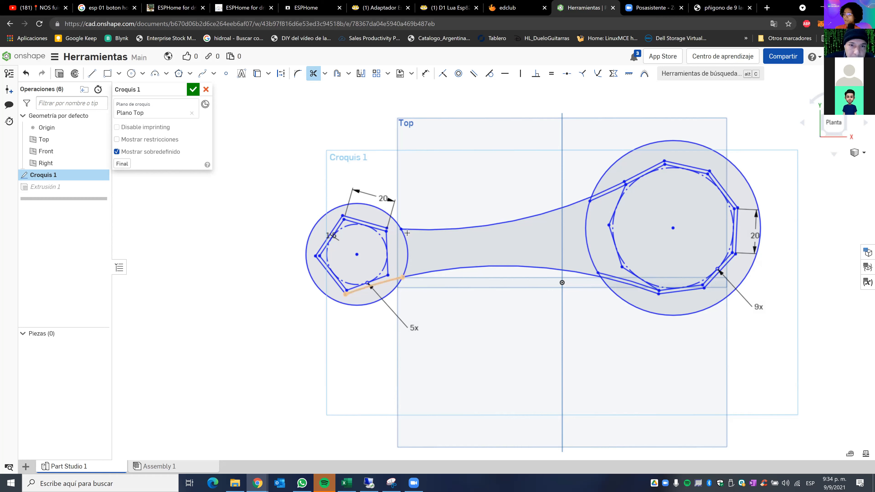
{"action": "left_click", "coordinate": [388, 249]}
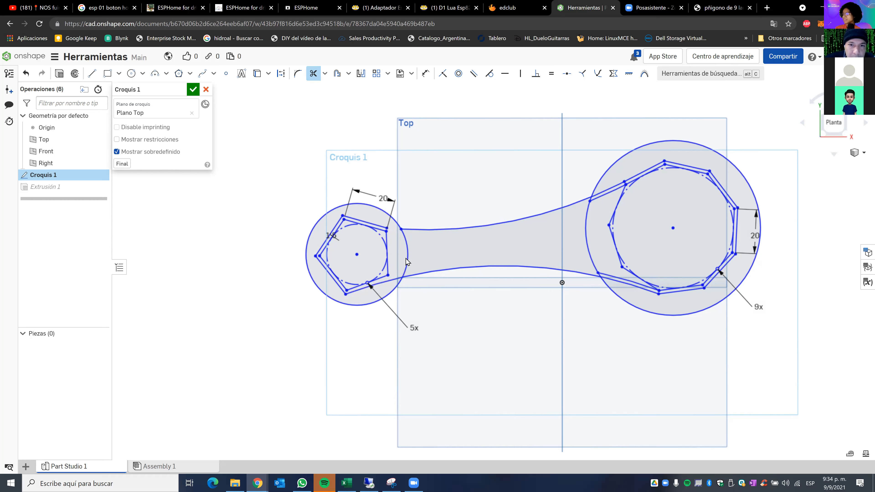
{"action": "key", "text": "Escape"}
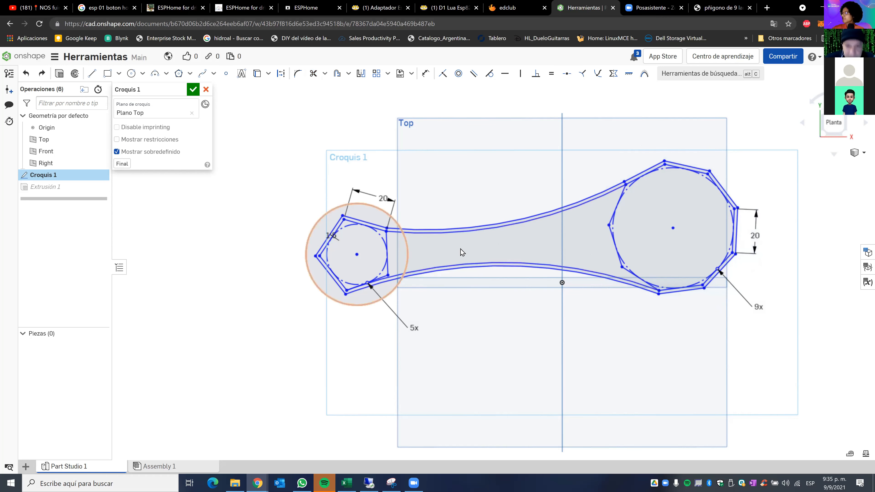
Step: Undo the handle trims and the circles drawn around both heads
{"action": "key", "text": "ctrl+z"}
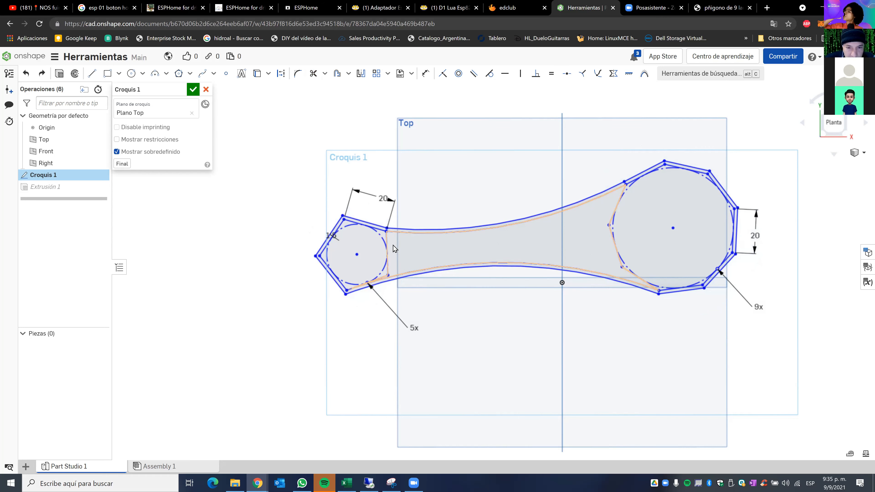
{"action": "left_click", "coordinate": [387, 237]}
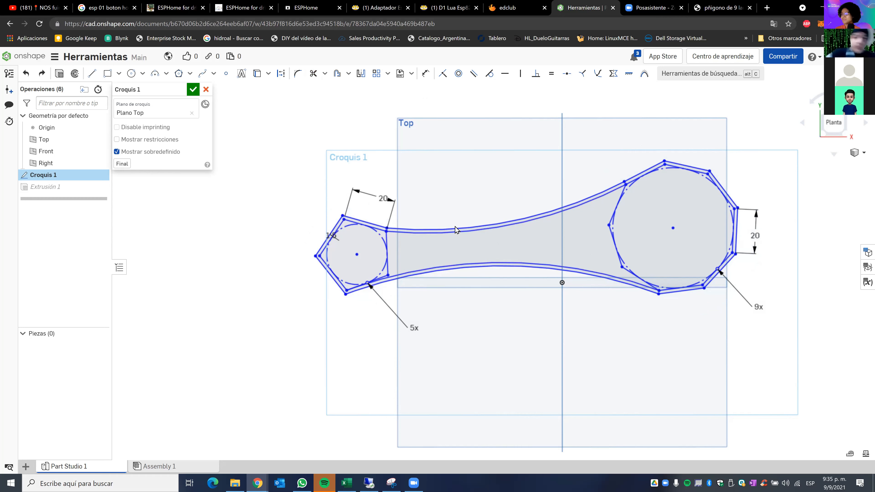
Step: Offset the pentagon side facing the handle by 1.5 mm toward the handle
{"action": "left_click", "coordinate": [336, 76]}
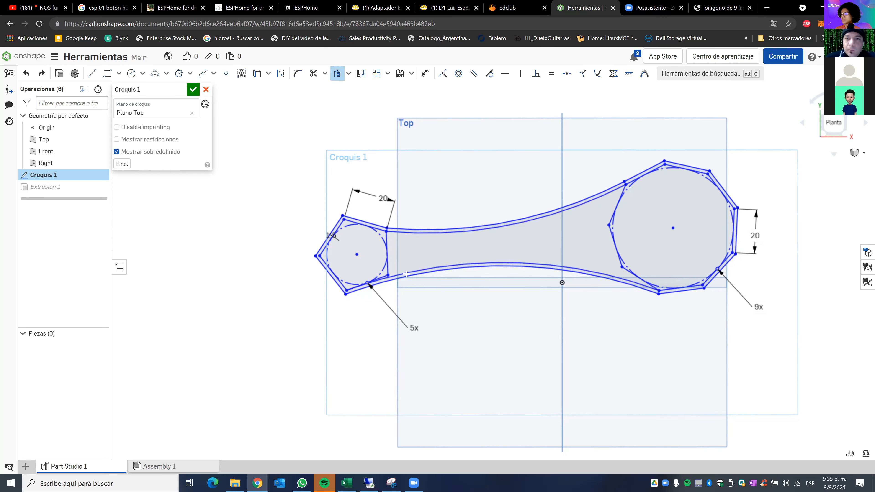
{"action": "left_click", "coordinate": [388, 265]}
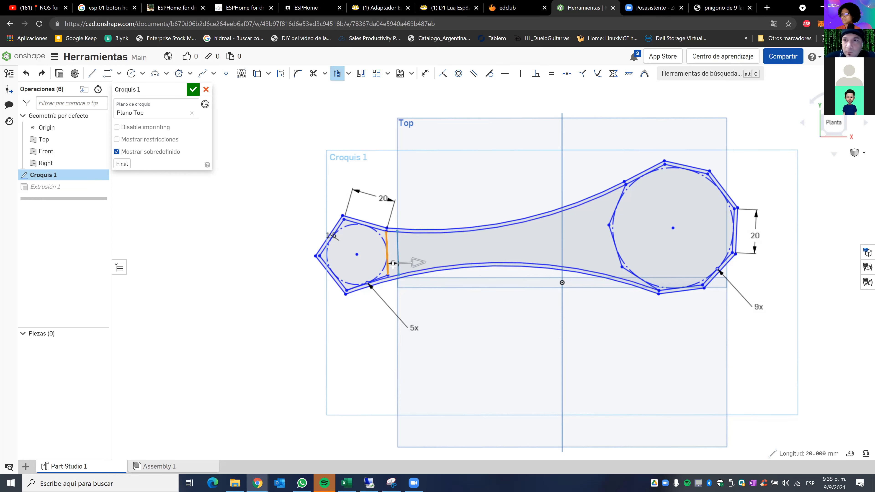
{"action": "left_click", "coordinate": [393, 264]}
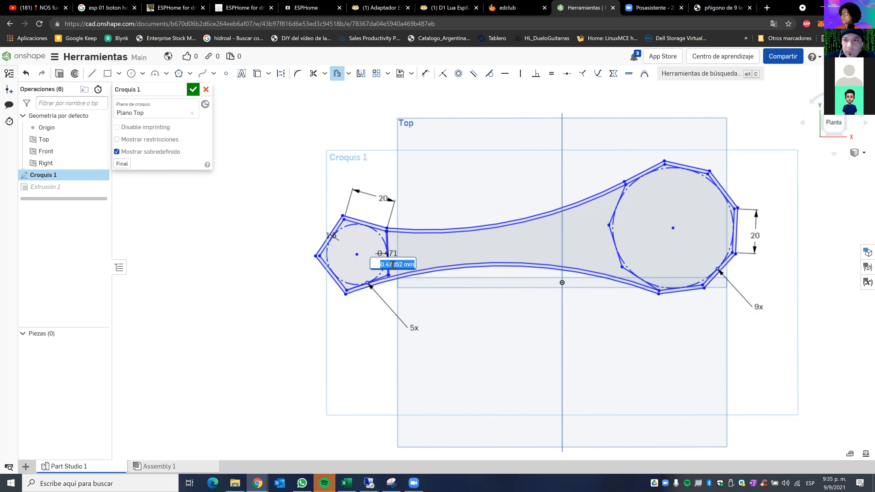
{"action": "type", "text": "1.5"}
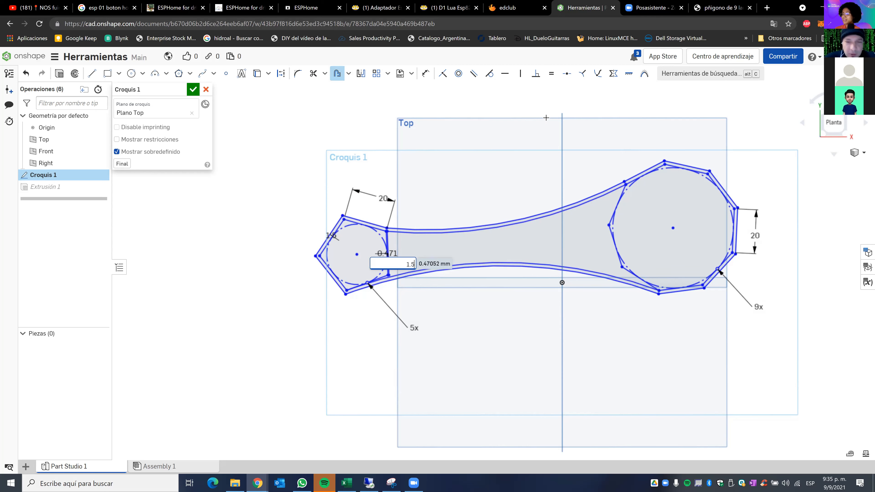
{"action": "key", "text": "Return"}
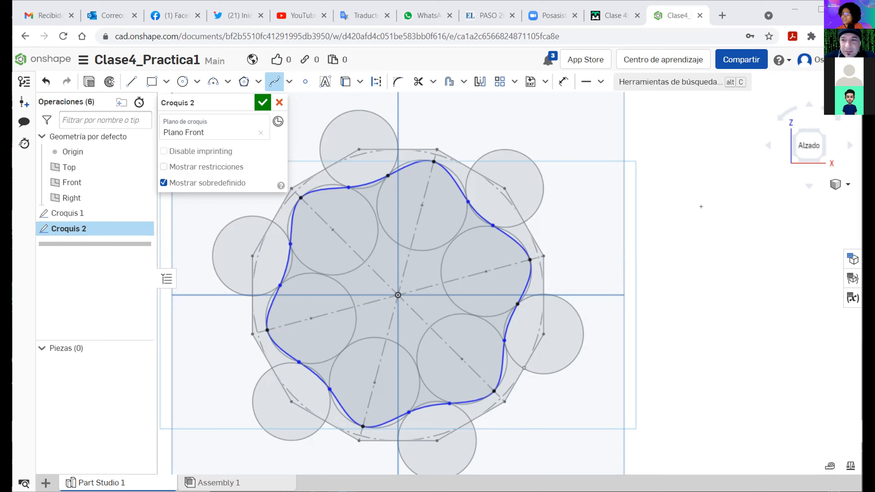
Step: Draw a circle of diameter 110 centred on the origin around the wavy spline profile and finish the sketch
{"action": "left_click", "coordinate": [700, 206]}
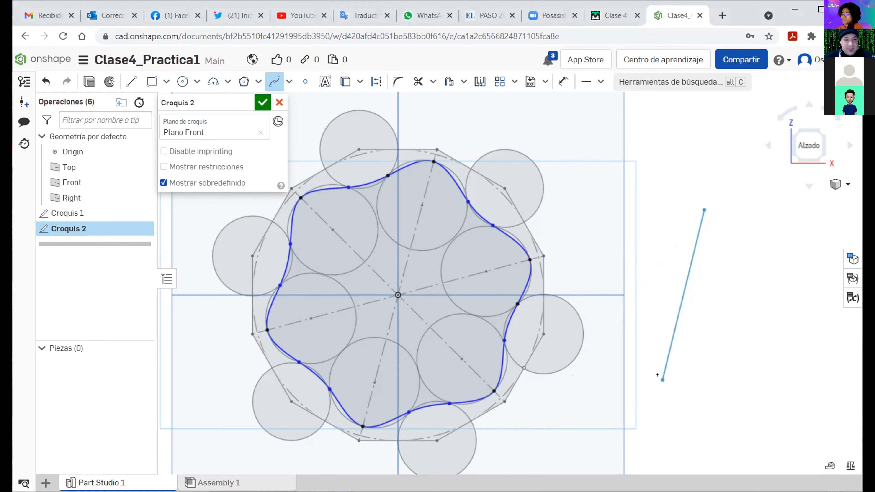
{"action": "key", "text": "Escape"}
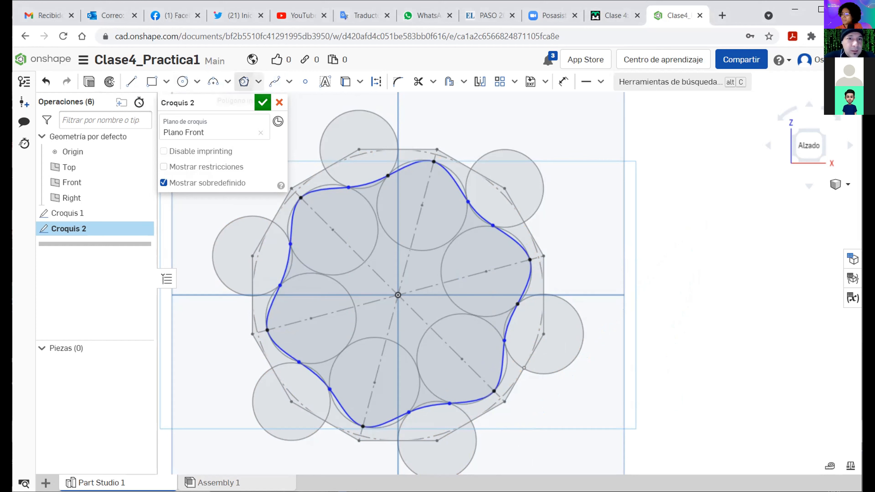
{"action": "left_click", "coordinate": [183, 81]}
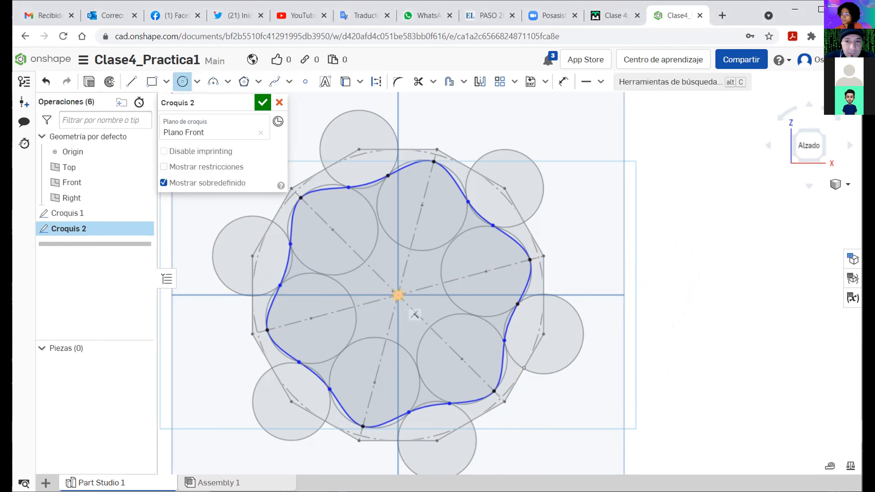
{"action": "left_click", "coordinate": [397, 294]}
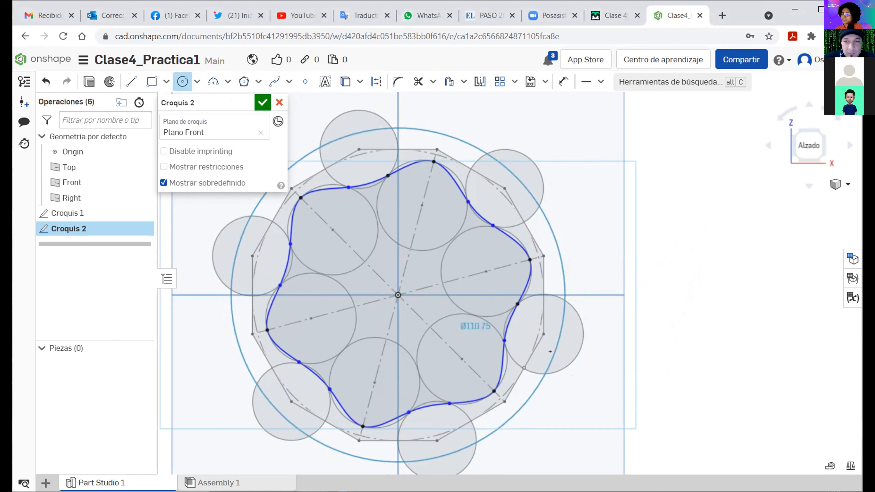
{"action": "left_click", "coordinate": [550, 351]}
{"action": "type", "text": "1"}
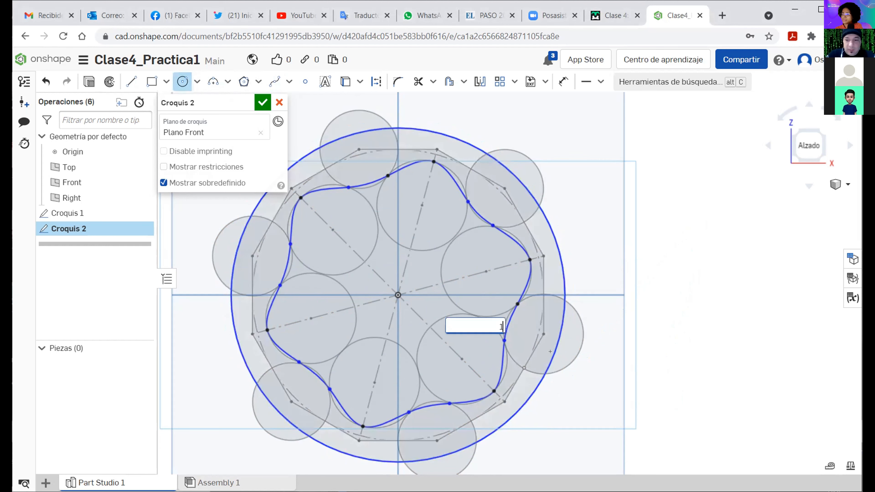
{"action": "type", "text": "10"}
{"action": "key", "text": "Return"}
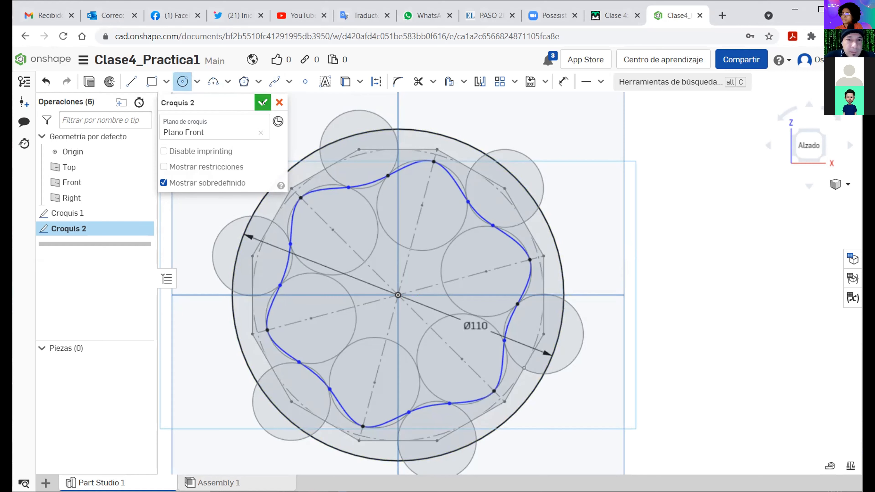
{"action": "left_click", "coordinate": [263, 102]}
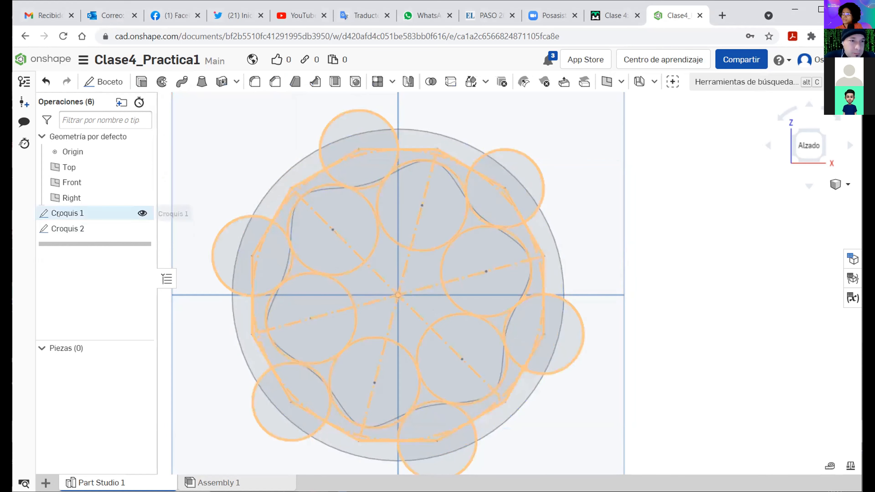
Step: Hide Croquis 1 so that only the spline and outer circle of Croquis 2 are displayed
{"action": "left_click", "coordinate": [143, 213]}
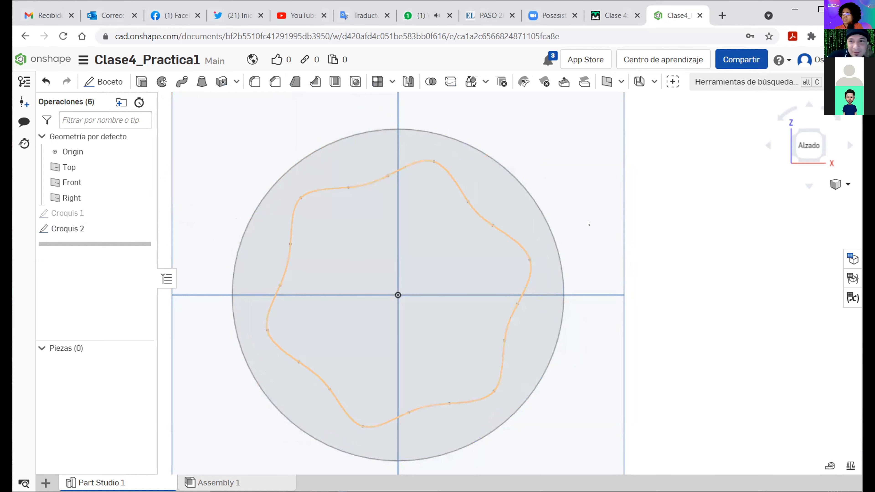
{"action": "scroll", "coordinate": [586, 222], "scroll_direction": "down", "scroll_amount": 4}
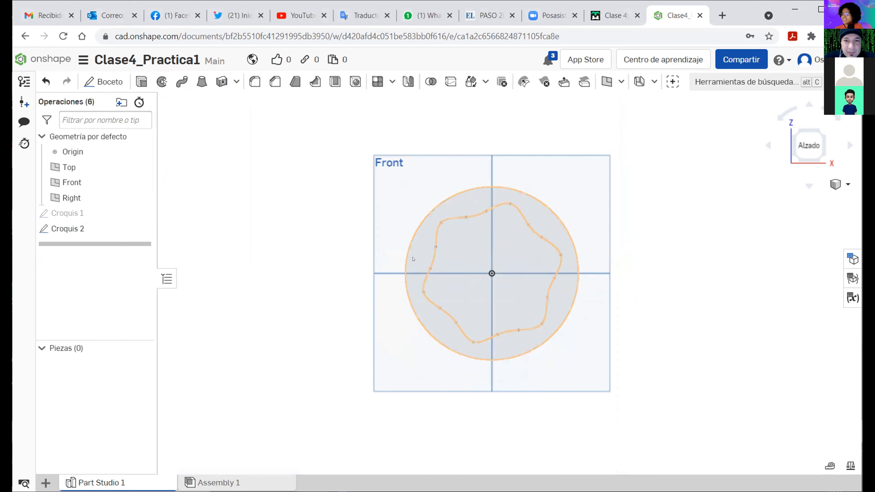
{"action": "scroll", "coordinate": [413, 259], "scroll_direction": "down", "scroll_amount": 3}
{"action": "mouse_move", "coordinate": [413, 259]}
{"action": "middle_mouse_down"}
{"action": "mouse_move", "coordinate": [512, 252]}
{"action": "mouse_move", "coordinate": [527, 243]}
{"action": "middle_mouse_up"}
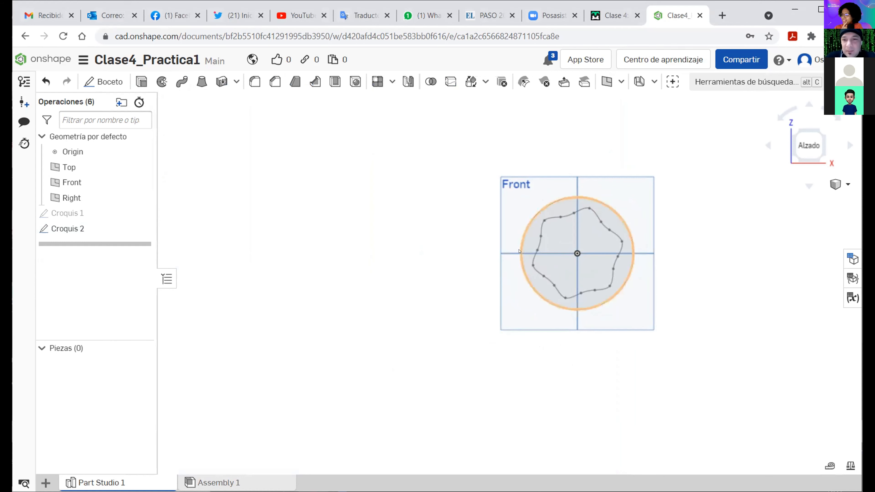
{"action": "scroll", "coordinate": [536, 246], "scroll_direction": "up", "scroll_amount": 5}
{"action": "scroll", "coordinate": [536, 247], "scroll_direction": "down", "scroll_amount": 3}
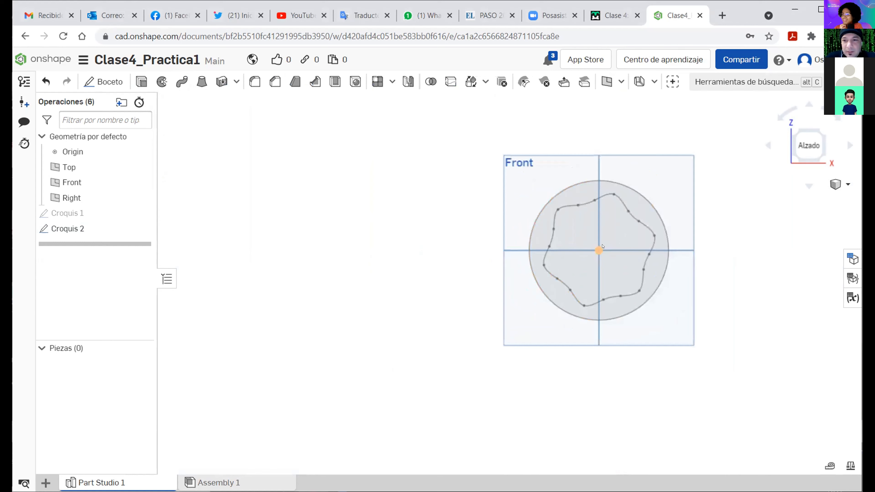
{"action": "scroll", "coordinate": [536, 247], "scroll_direction": "up", "scroll_amount": 4}
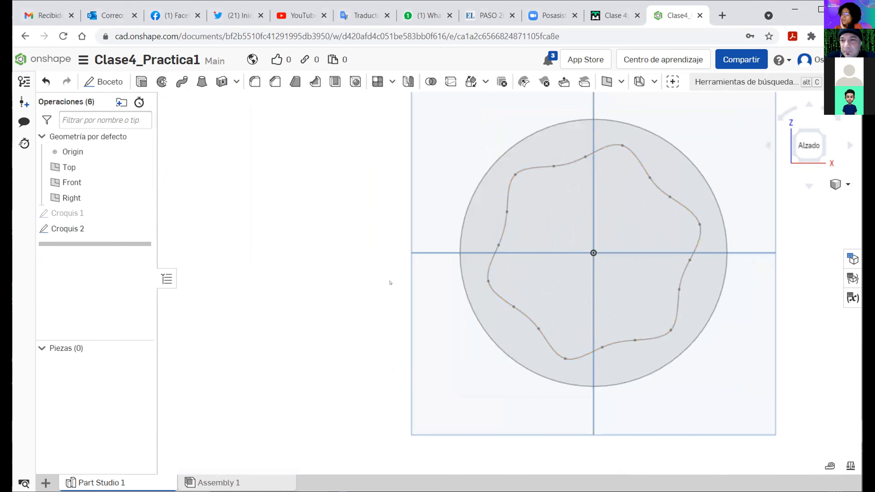
{"action": "scroll", "coordinate": [410, 245], "scroll_direction": "down", "scroll_amount": 2}
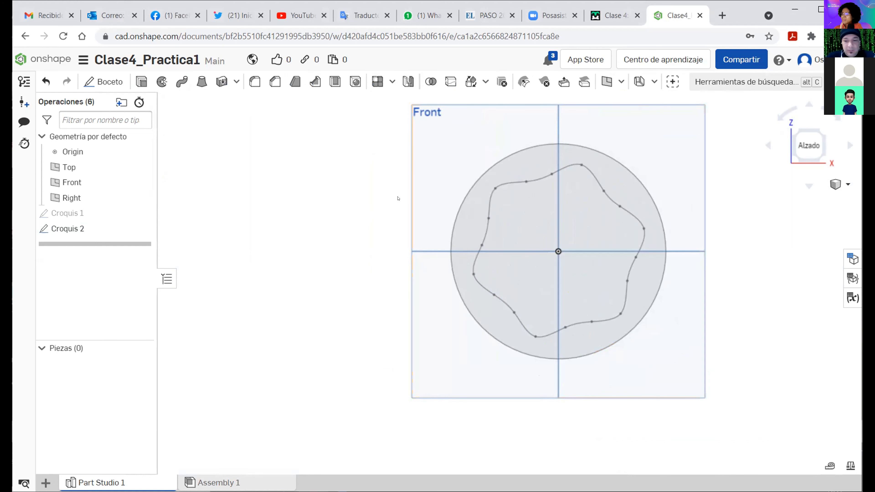
Step: Open Croquis 2 for editing
{"action": "left_click", "coordinate": [69, 228]}
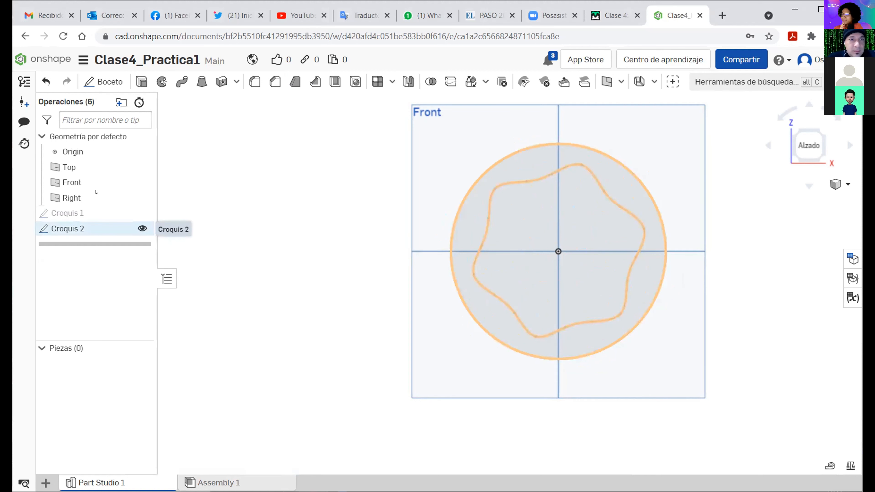
{"action": "right_click", "coordinate": [79, 234]}
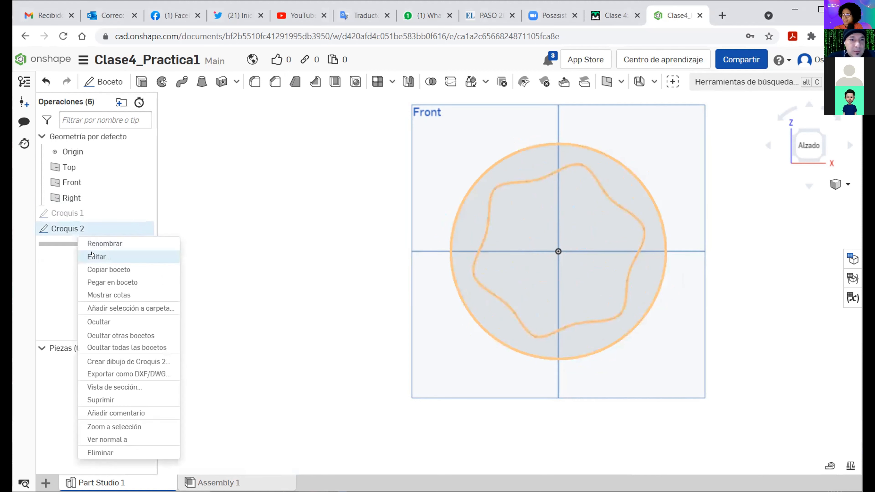
{"action": "left_click", "coordinate": [92, 255]}
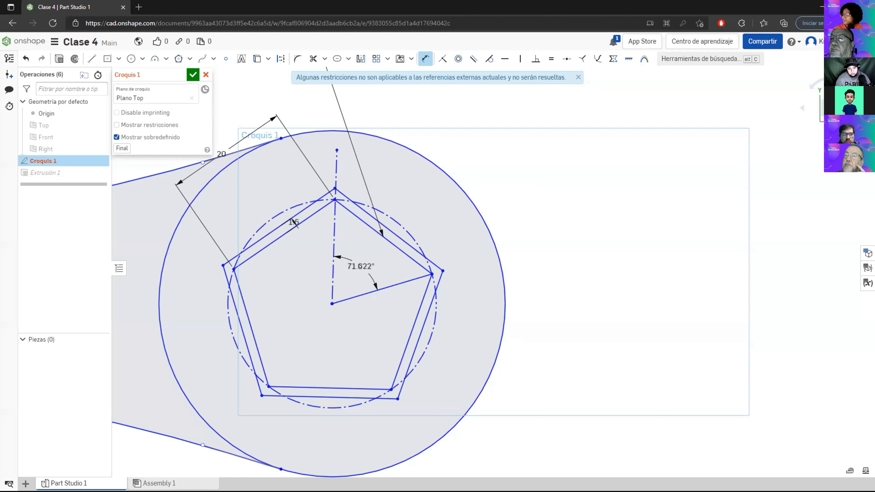
Step: Dimension the angle at the pentagon's centre between the construction line and the line to its adjacent vertex
{"action": "left_click", "coordinate": [370, 265]}
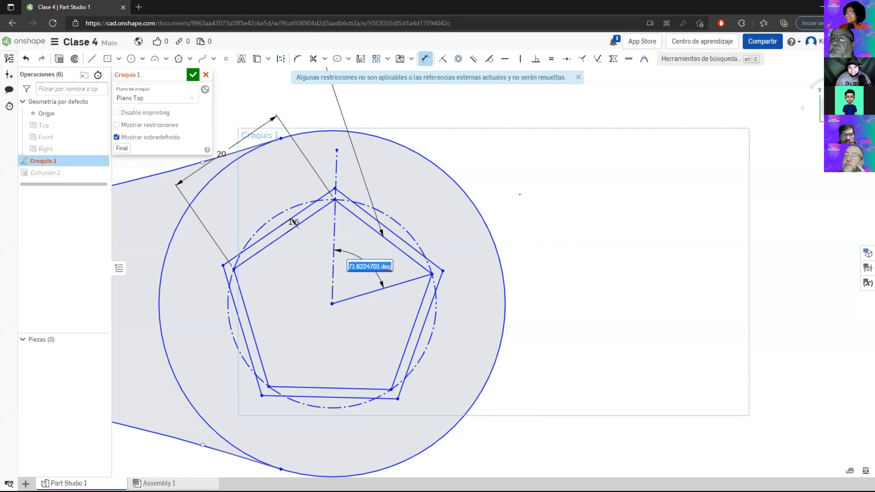
{"action": "key", "text": "Return"}
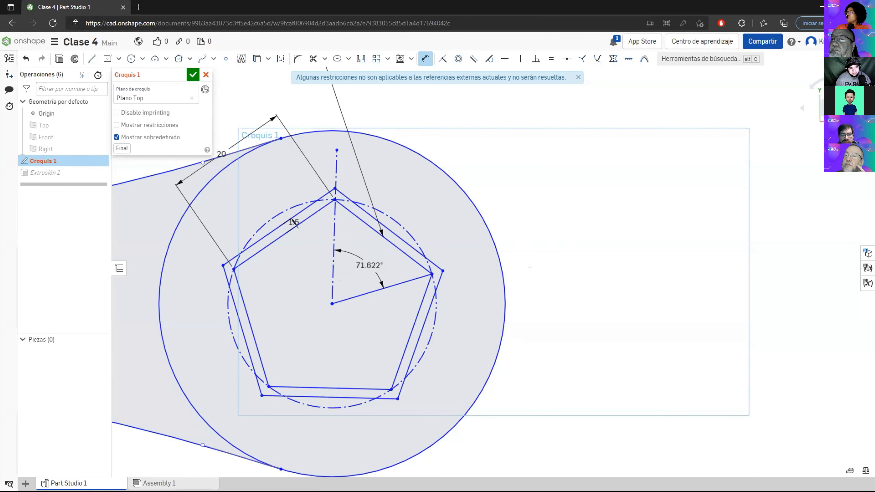
Step: Examine the overlapping nonagon outlines and their construction circles in the large head
{"action": "scroll", "coordinate": [530, 271], "scroll_direction": "down", "scroll_amount": 3}
{"action": "middle_click_drag", "start_coordinate": [442, 244], "coordinate": [865, 238]}
{"action": "middle_click_drag", "start_coordinate": [435, 245], "coordinate": [757, 246]}
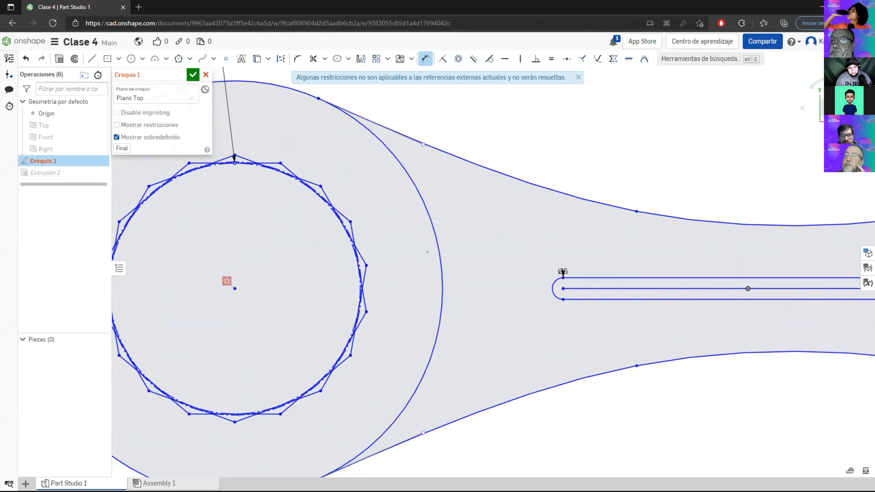
{"action": "scroll", "coordinate": [355, 252], "scroll_direction": "down", "scroll_amount": 1}
{"action": "middle_click_drag", "start_coordinate": [298, 262], "coordinate": [404, 263]}
{"action": "scroll", "coordinate": [366, 278], "scroll_direction": "up", "scroll_amount": 3}
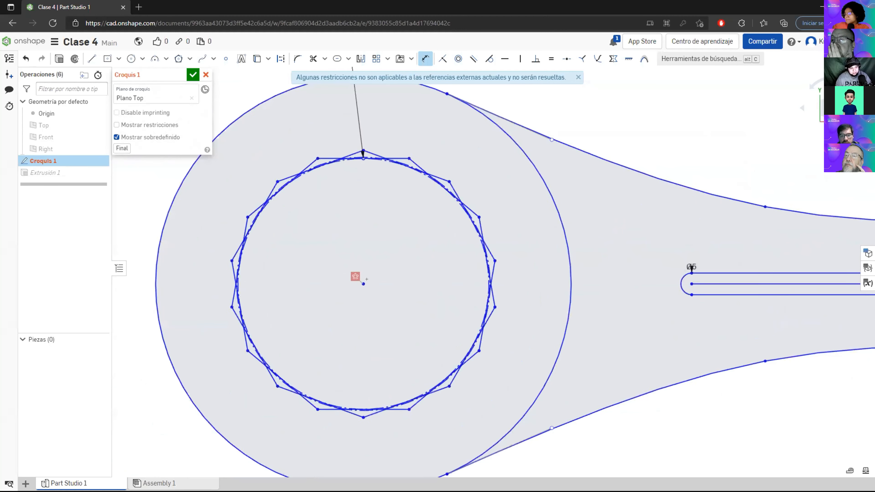
{"action": "scroll", "coordinate": [366, 279], "scroll_direction": "down", "scroll_amount": 3}
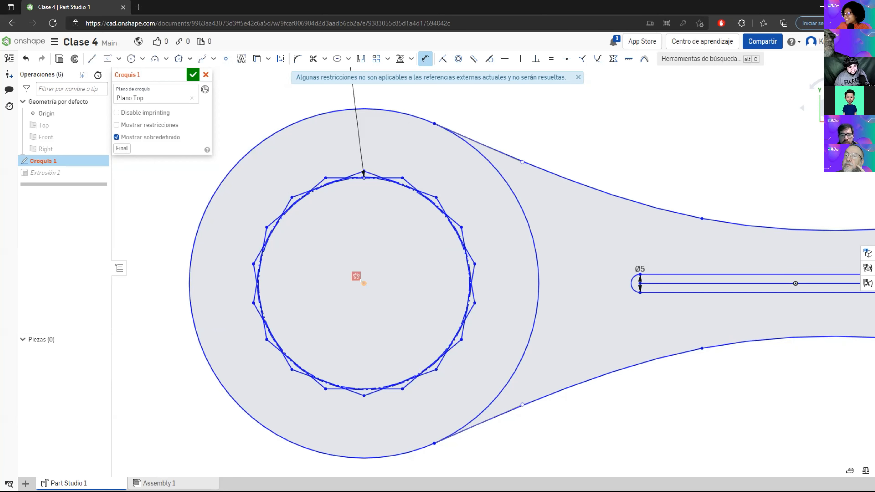
{"action": "scroll", "coordinate": [361, 281], "scroll_direction": "up", "scroll_amount": 3}
{"action": "scroll", "coordinate": [361, 281], "scroll_direction": "down", "scroll_amount": 1}
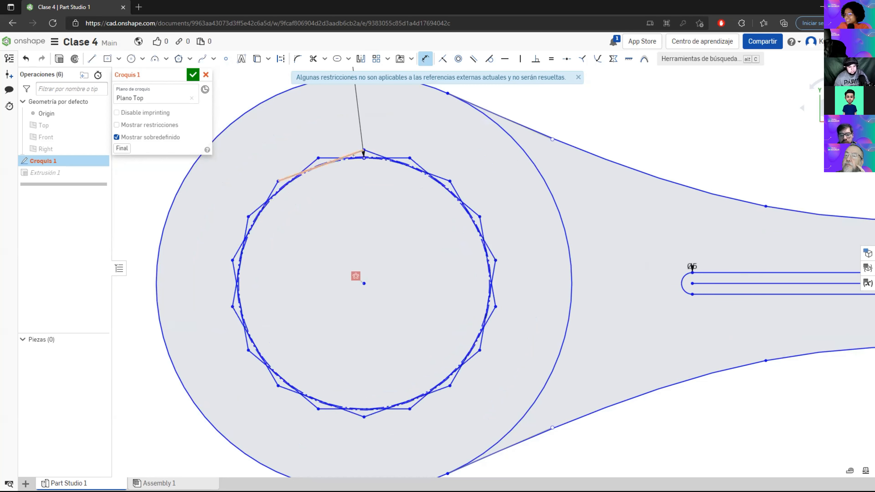
{"action": "scroll", "coordinate": [282, 179], "scroll_direction": "up", "scroll_amount": 5}
{"action": "scroll", "coordinate": [278, 178], "scroll_direction": "up", "scroll_amount": 4}
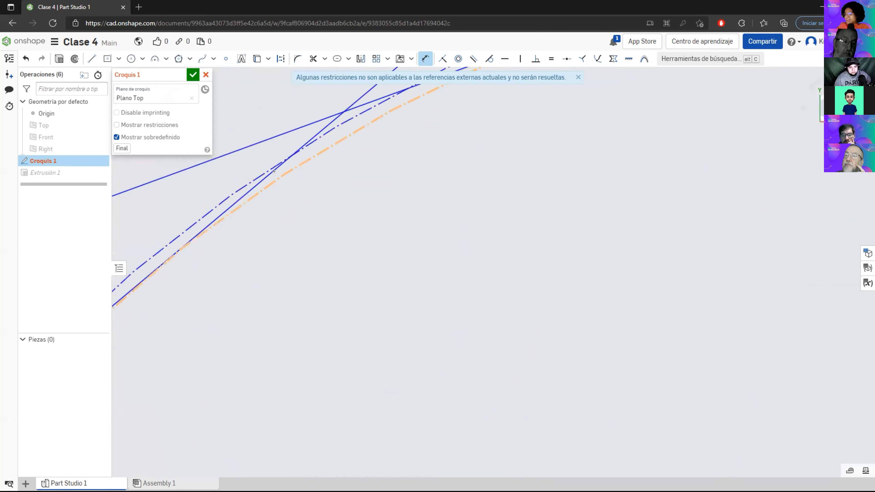
{"action": "scroll", "coordinate": [351, 205], "scroll_direction": "down", "scroll_amount": 6}
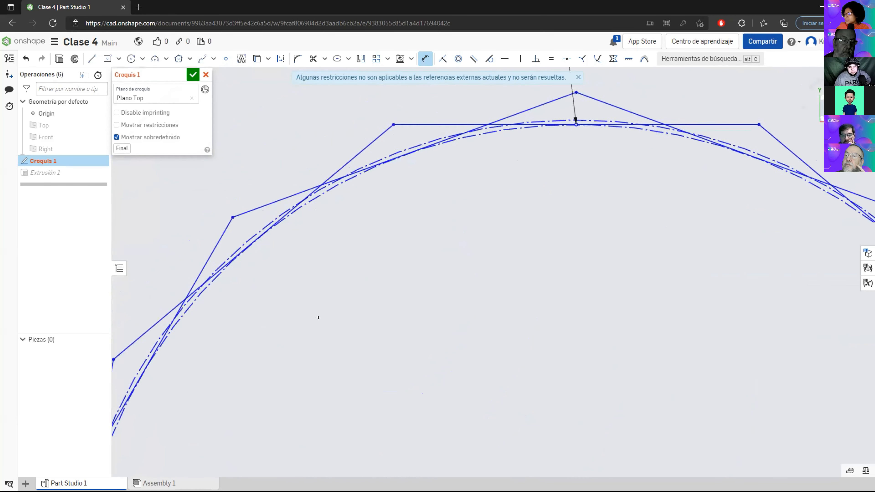
{"action": "scroll", "coordinate": [384, 324], "scroll_direction": "down", "scroll_amount": 6}
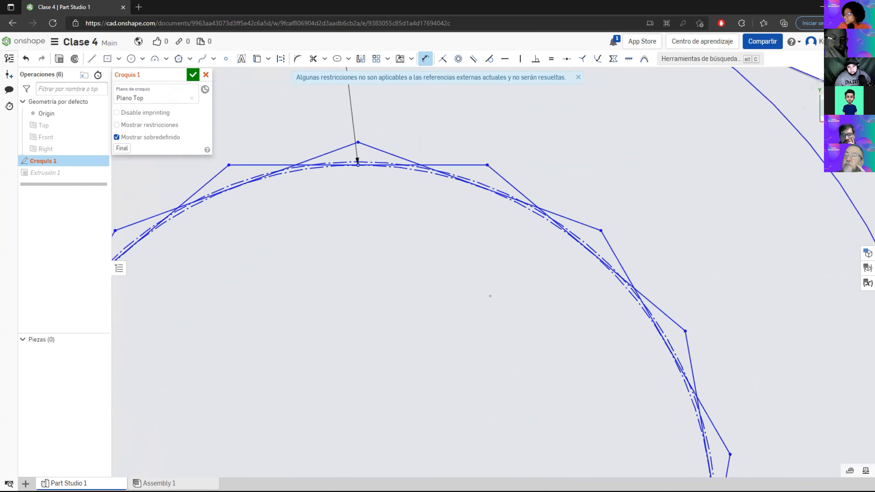
{"action": "scroll", "coordinate": [389, 266], "scroll_direction": "down", "scroll_amount": 3}
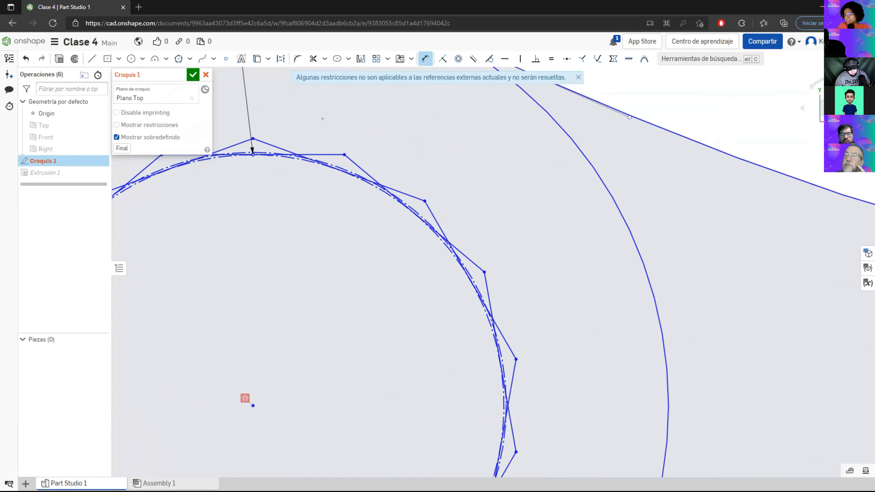
Step: Check the length of the nonagon side that faces the upper edge of the handle
{"action": "key", "text": "Escape"}
{"action": "left_click", "coordinate": [467, 258]}
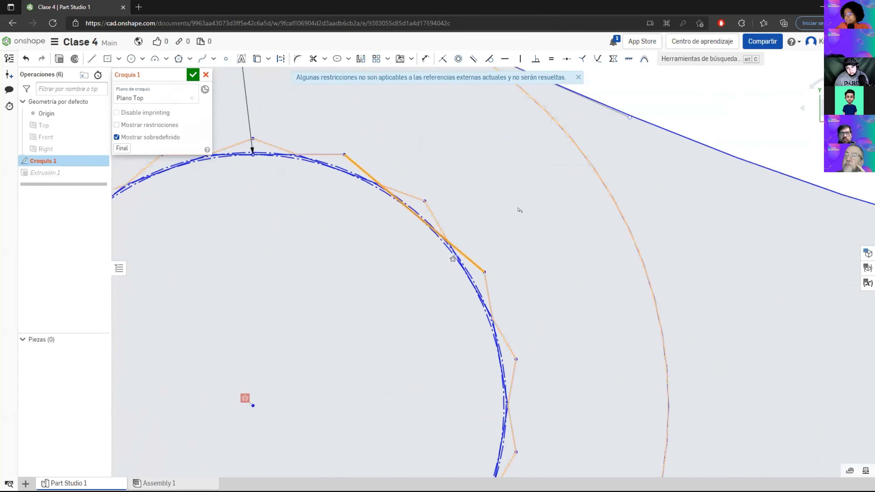
{"action": "key", "text": "Escape"}
{"action": "scroll", "coordinate": [432, 261], "scroll_direction": "down", "scroll_amount": 5}
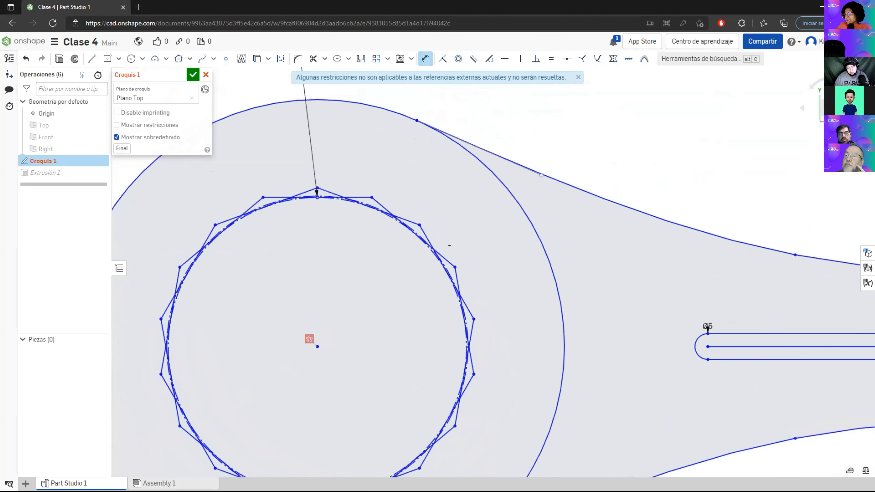
{"action": "scroll", "coordinate": [430, 260], "scroll_direction": "up", "scroll_amount": 2}
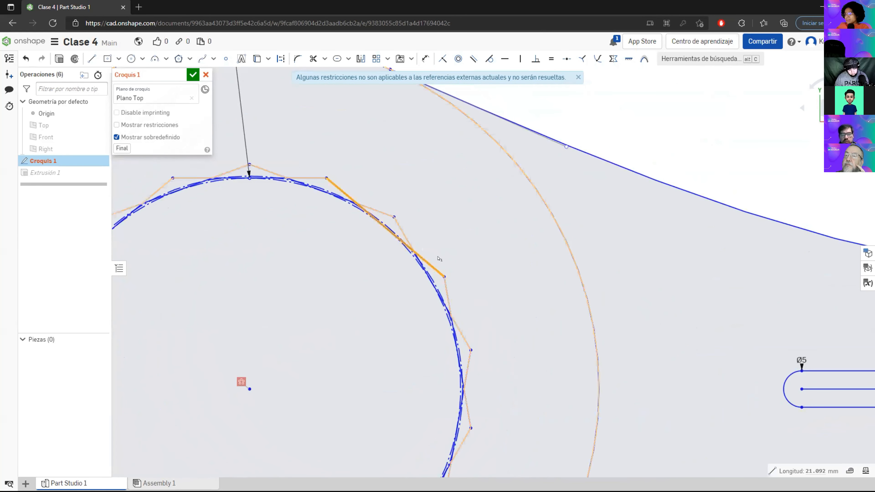
{"action": "key", "text": "u"}
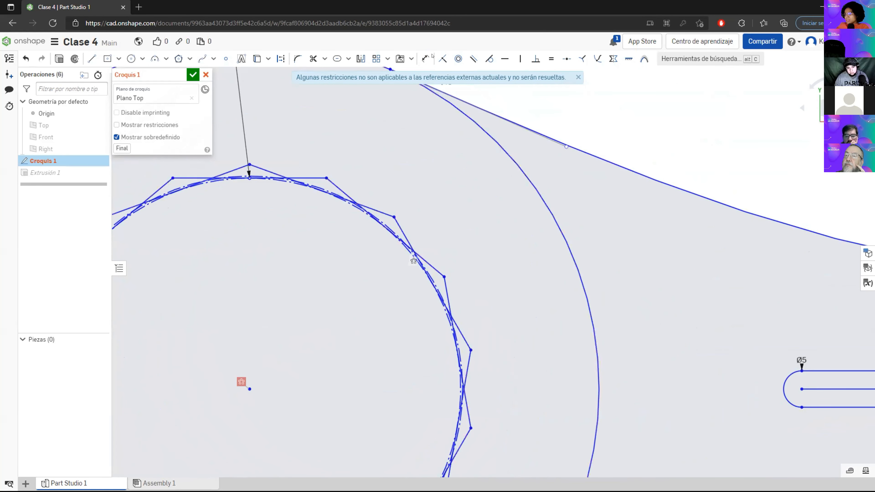
{"action": "scroll", "coordinate": [454, 252], "scroll_direction": "down", "scroll_amount": 3}
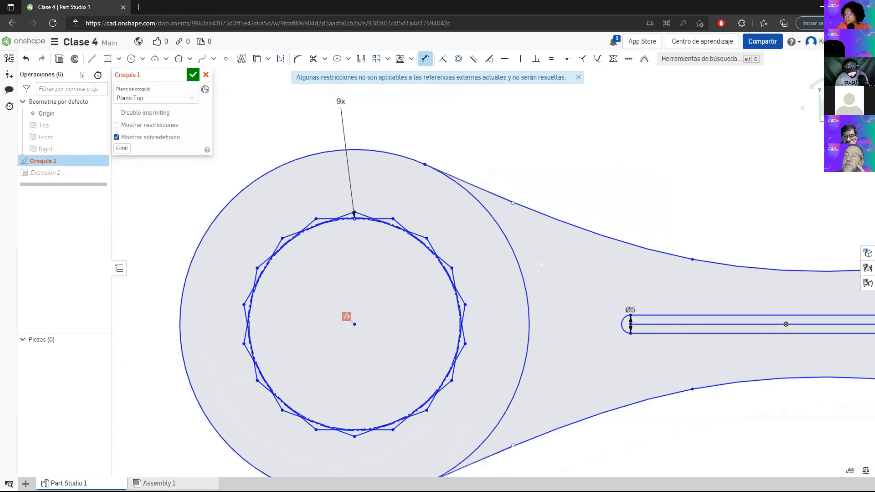
Step: Undo the last sketch edits, including the removal of the nonagon head's construction lines and dimensions
{"action": "key", "text": "Escape"}
{"action": "key", "text": "ctrl+z"}
{"action": "key", "text": "ctrl+z"}
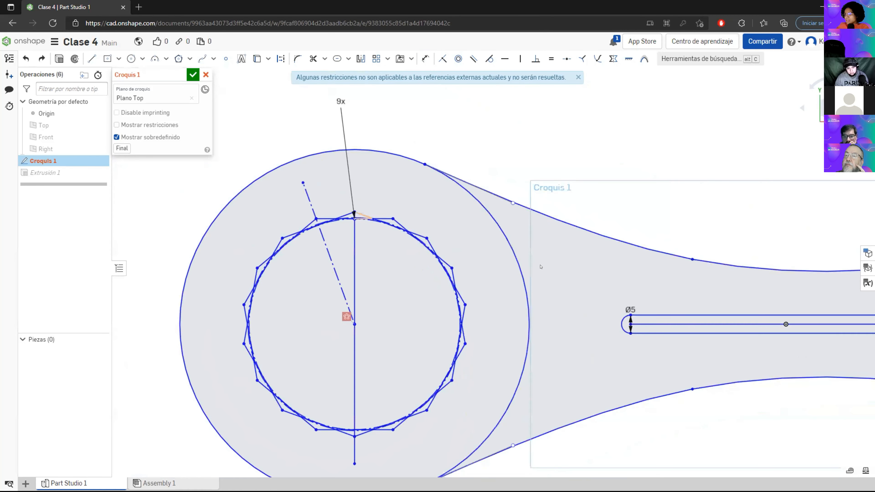
{"action": "key", "text": "ctrl+z"}
{"action": "scroll", "coordinate": [446, 267], "scroll_direction": "up", "scroll_amount": 1}
{"action": "scroll", "coordinate": [445, 267], "scroll_direction": "down", "scroll_amount": 1}
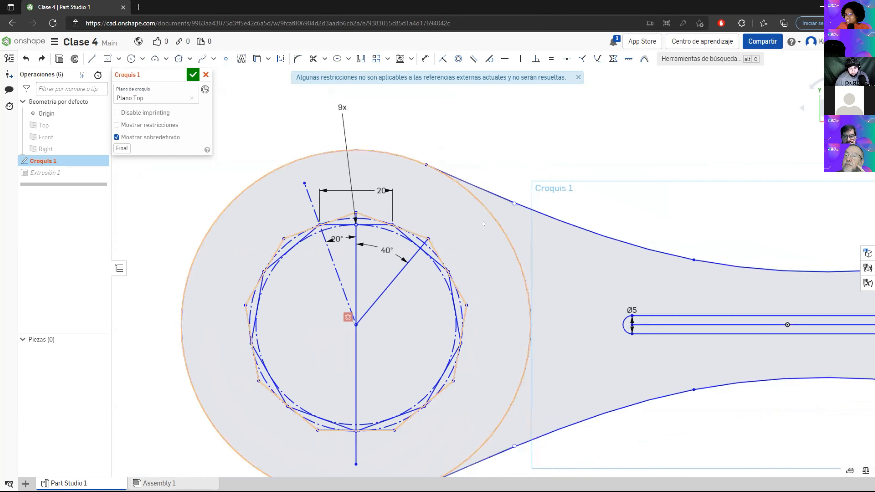
{"action": "left_click", "coordinate": [410, 231]}
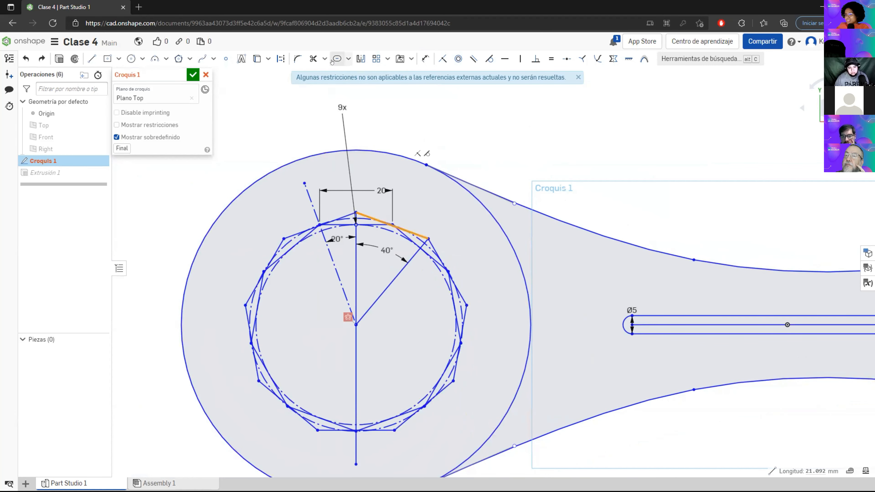
{"action": "left_click", "coordinate": [345, 61]}
{"action": "left_click", "coordinate": [578, 77]}
{"action": "left_click", "coordinate": [348, 59]}
{"action": "left_click", "coordinate": [355, 75]}
{"action": "scroll", "coordinate": [375, 215], "scroll_direction": "up", "scroll_amount": 3}
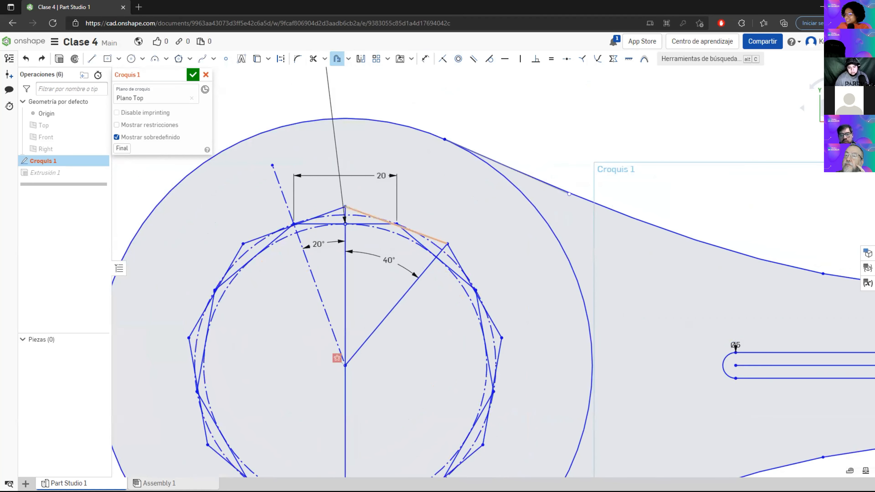
{"action": "left_click", "coordinate": [424, 235]}
{"action": "left_click", "coordinate": [455, 257]}
{"action": "scroll", "coordinate": [515, 368], "scroll_direction": "down", "scroll_amount": 3}
{"action": "scroll", "coordinate": [515, 368], "scroll_direction": "up", "scroll_amount": 2}
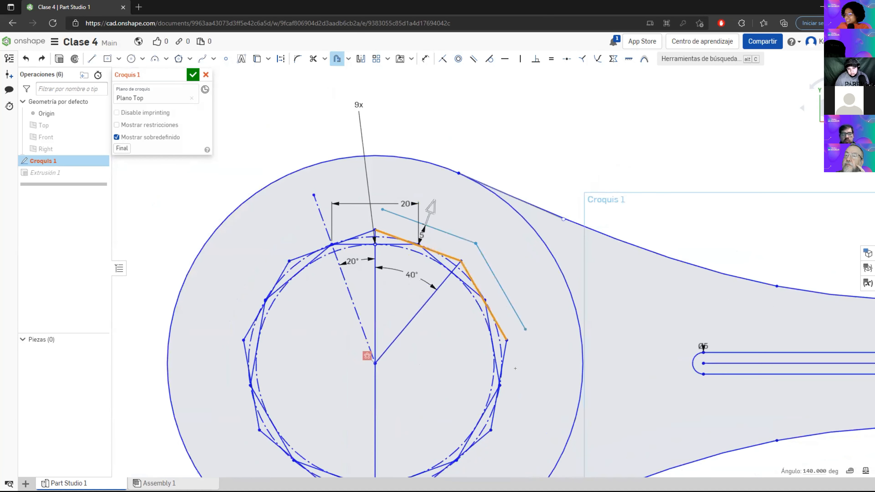
{"action": "key", "text": "Escape"}
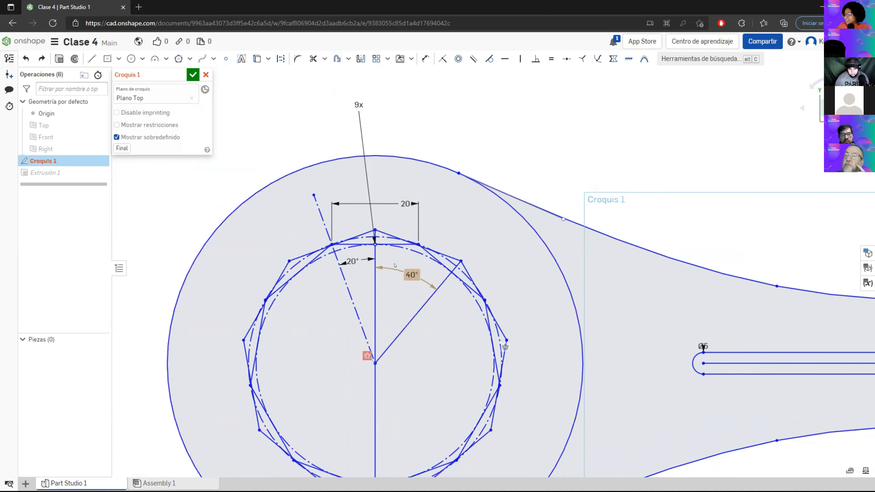
Step: Start an offset on the large head's nonagon with the 20 mm side and include all nine of its sides
{"action": "scroll", "coordinate": [396, 266], "scroll_direction": "up", "scroll_amount": 2}
{"action": "left_click", "coordinate": [336, 59]}
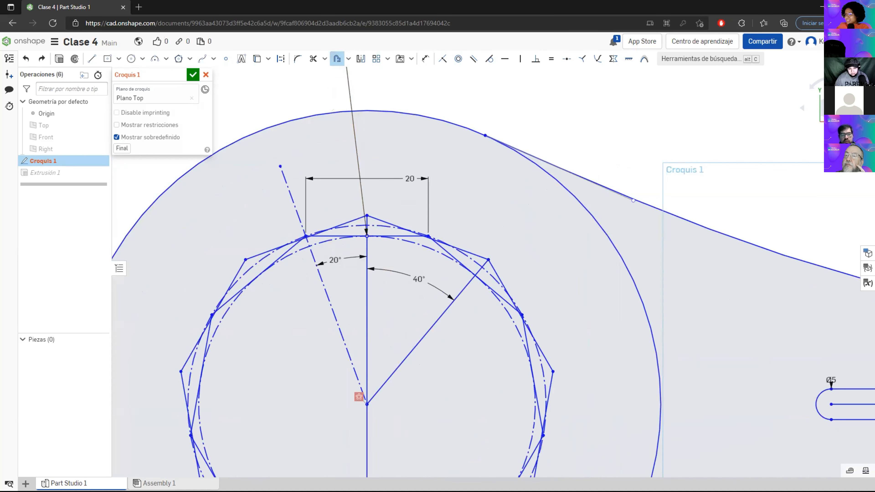
{"action": "left_click", "coordinate": [332, 231]}
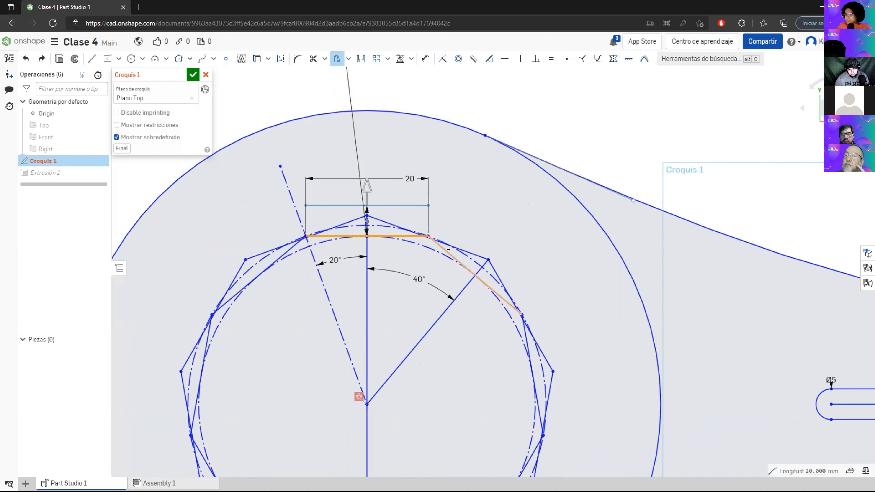
{"action": "left_click", "coordinate": [482, 281]}
{"action": "left_click", "coordinate": [521, 339]}
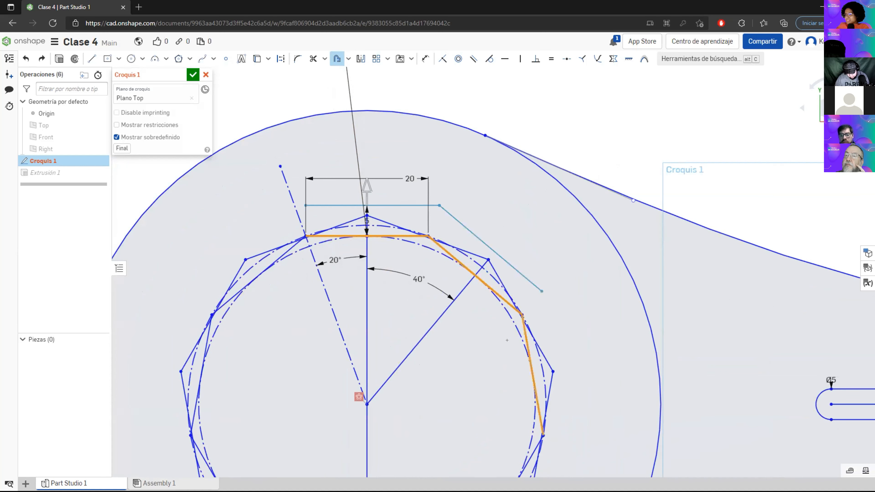
{"action": "mouse_move", "coordinate": [498, 336]}
{"action": "middle_mouse_down"}
{"action": "mouse_move", "coordinate": [464, 259]}
{"action": "mouse_move", "coordinate": [425, 124]}
{"action": "middle_mouse_up"}
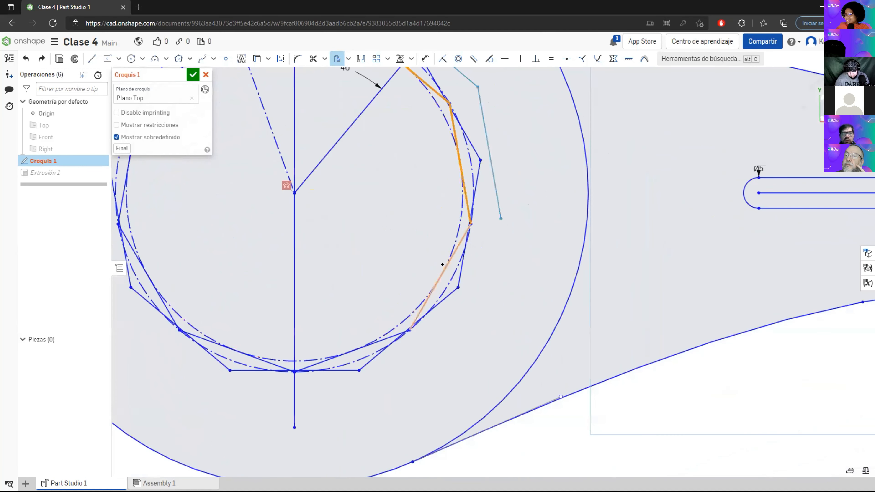
{"action": "left_click", "coordinate": [436, 284]}
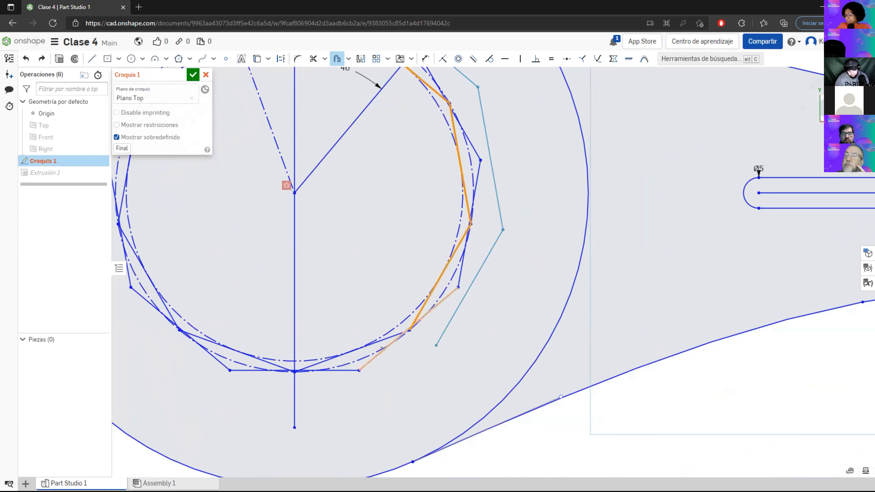
{"action": "left_click", "coordinate": [387, 335]}
{"action": "left_click", "coordinate": [237, 351]}
{"action": "middle_click_drag", "start_coordinate": [341, 354], "coordinate": [580, 419]}
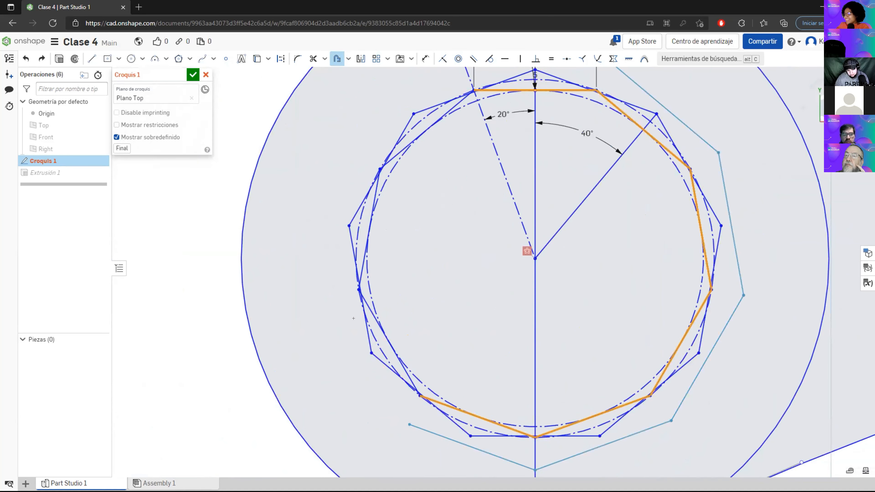
{"action": "left_click", "coordinate": [379, 326]}
{"action": "left_click", "coordinate": [369, 191]}
{"action": "left_click", "coordinate": [397, 148]}
{"action": "middle_click_drag", "start_coordinate": [397, 147], "coordinate": [337, 187]}
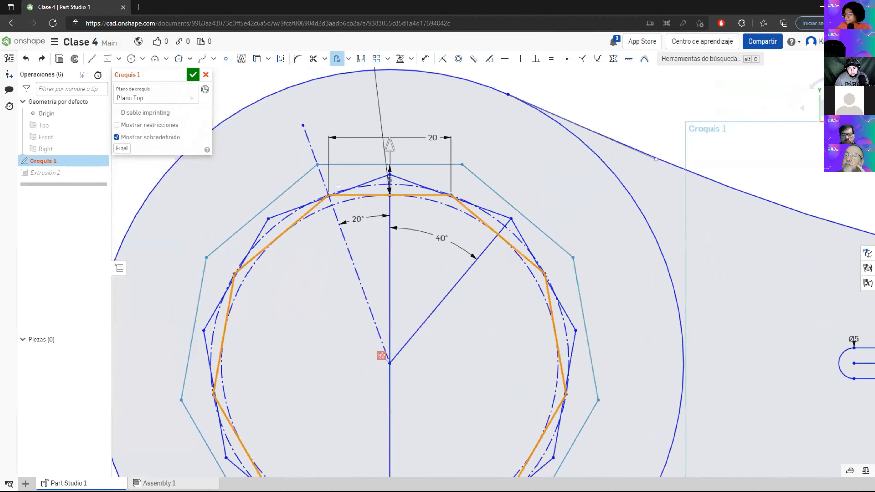
Step: Place the nonagon's offset outline on the outside and set the offset distance to 1.5 mm
{"action": "scroll", "coordinate": [337, 186], "scroll_direction": "down", "scroll_amount": 1}
{"action": "left_click_drag", "start_coordinate": [380, 149], "coordinate": [380, 80]}
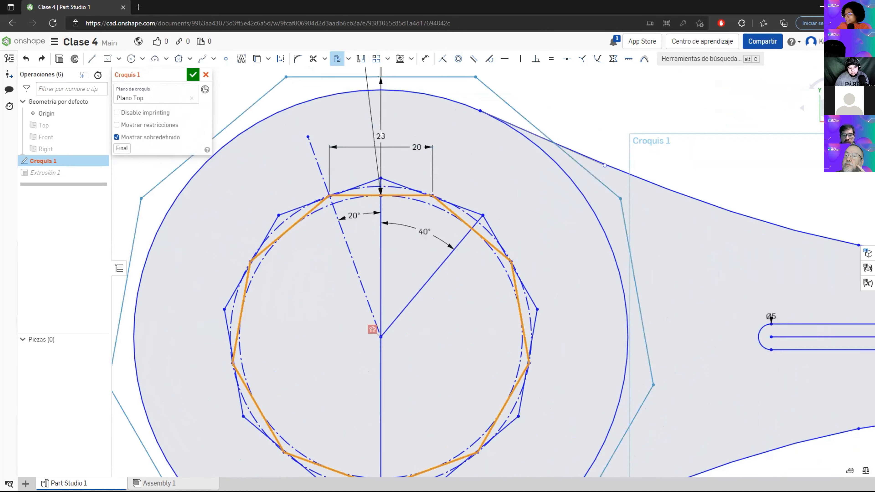
{"action": "left_click", "coordinate": [381, 135]}
{"action": "double_click", "coordinate": [381, 136]}
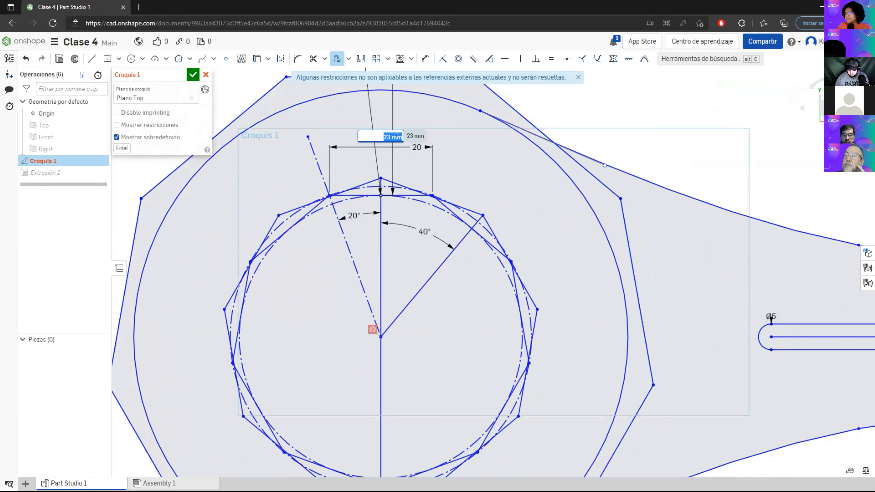
{"action": "type", "text": "1"}
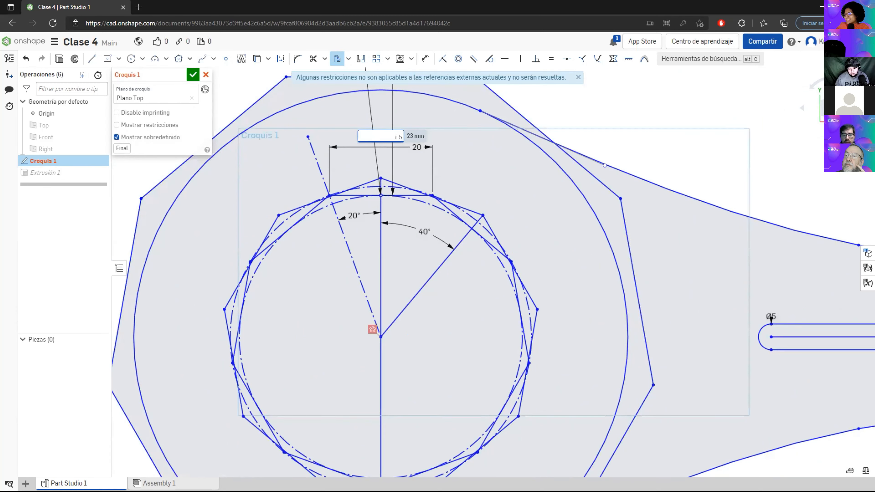
{"action": "type", "text": "5"}
{"action": "key", "text": "Return"}
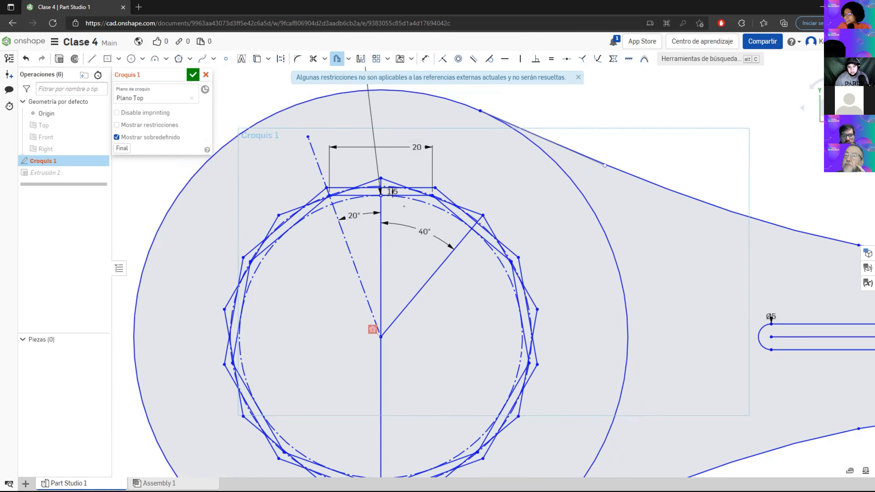
{"action": "scroll", "coordinate": [248, 278], "scroll_direction": "up", "scroll_amount": 3}
{"action": "scroll", "coordinate": [250, 274], "scroll_direction": "up", "scroll_amount": 5}
{"action": "scroll", "coordinate": [259, 272], "scroll_direction": "down", "scroll_amount": 5}
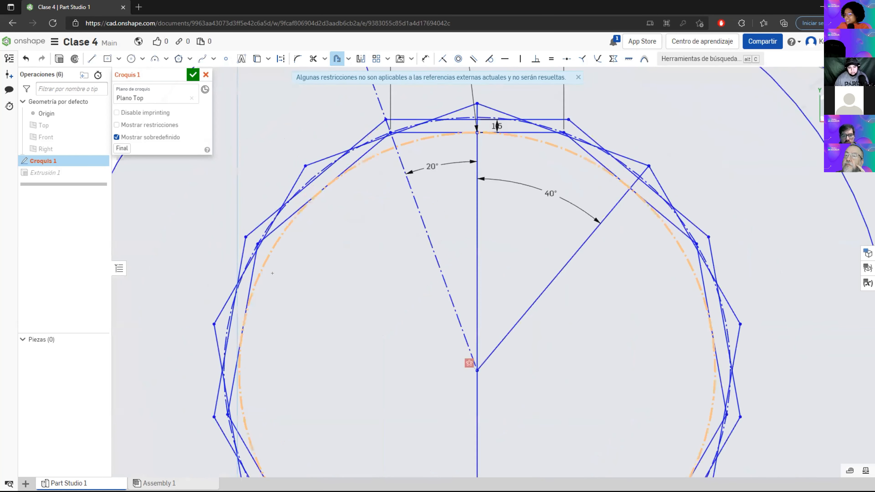
{"action": "scroll", "coordinate": [260, 272], "scroll_direction": "down", "scroll_amount": 4}
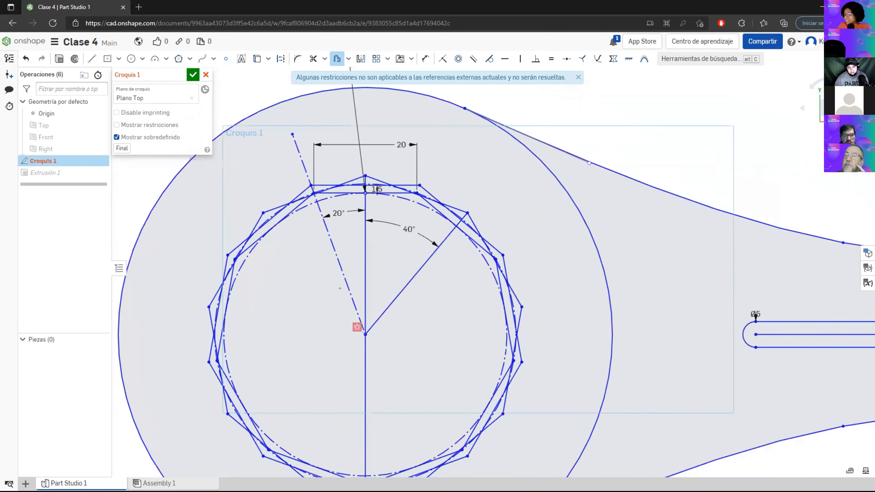
{"action": "scroll", "coordinate": [339, 289], "scroll_direction": "down", "scroll_amount": 2}
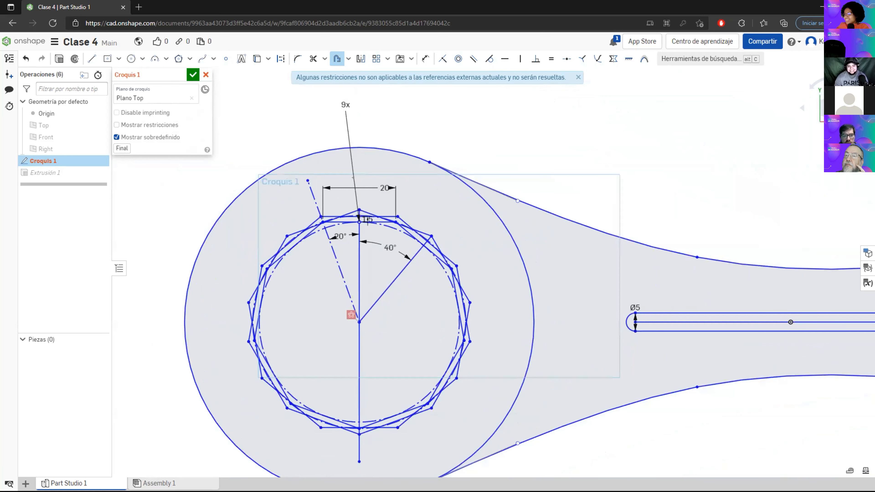
{"action": "right_click", "coordinate": [331, 253]}
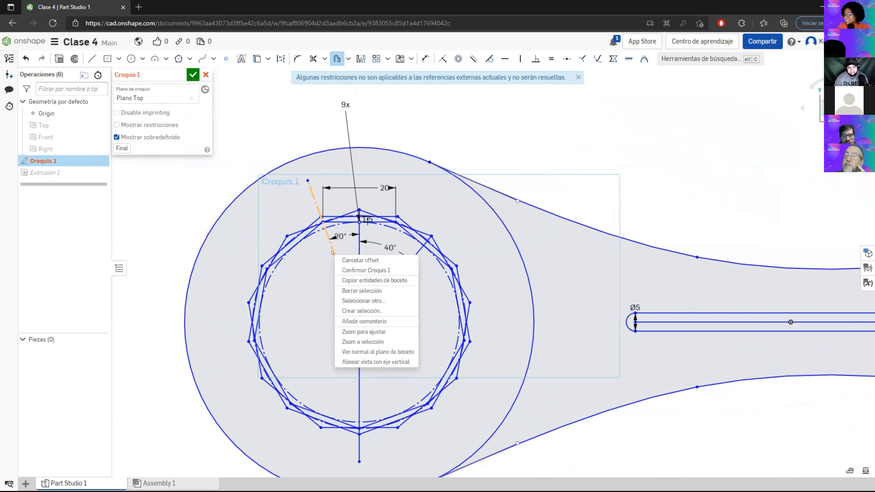
{"action": "left_click", "coordinate": [229, 245]}
{"action": "key", "text": "Escape"}
Step: Try to delete the large head's centre lines, the 20 mm dimension and the 9x polygon label
{"action": "left_click", "coordinate": [340, 272]}
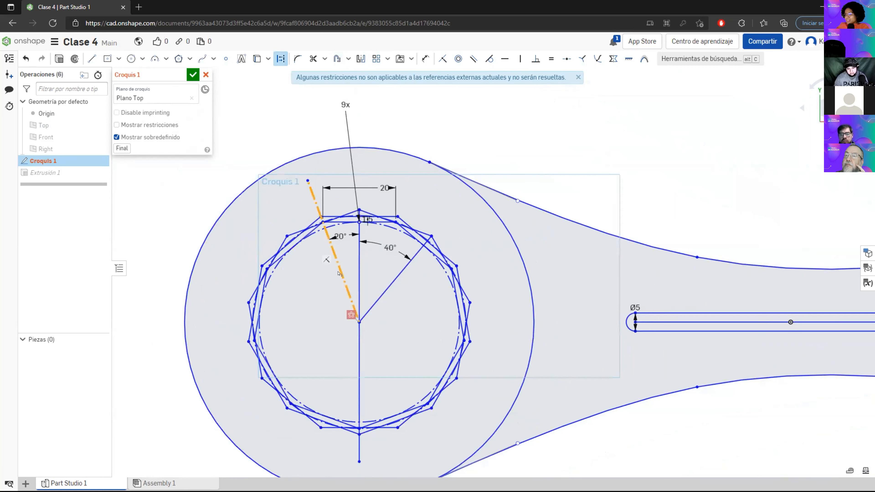
{"action": "key", "text": "Delete"}
{"action": "left_click", "coordinate": [358, 273]}
{"action": "key", "text": "Delete"}
{"action": "left_click", "coordinate": [386, 289]}
{"action": "key", "text": "Delete"}
{"action": "left_click", "coordinate": [382, 188]}
{"action": "key", "text": "Delete"}
{"action": "left_click", "coordinate": [352, 192]}
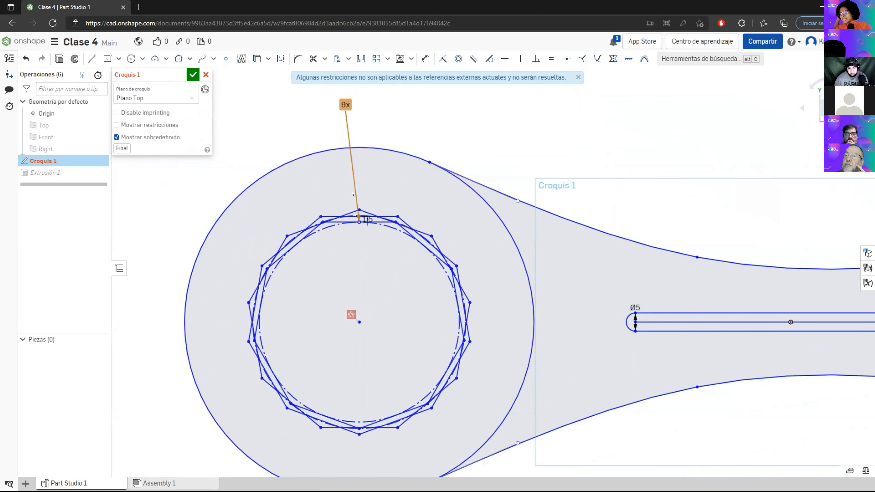
{"action": "key", "text": "Delete"}
{"action": "left_click", "coordinate": [362, 217]}
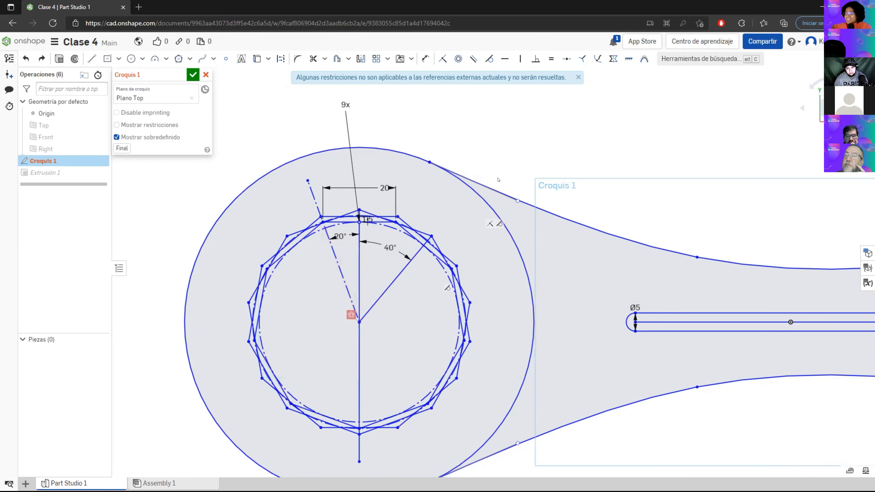
Step: Convert the large head's vertical centre line and the slanted 40° line to construction geometry
{"action": "key", "text": "q"}
{"action": "left_click", "coordinate": [386, 289]}
{"action": "key", "text": "q"}
{"action": "left_click", "coordinate": [658, 148]}
Step: Examine the pentagon head's inner and offset outlines, including the length of an outer side, and review the whole sketch
{"action": "left_click_drag", "start_coordinate": [658, 148], "coordinate": [549, 127]}
{"action": "scroll", "coordinate": [585, 131], "scroll_direction": "down", "scroll_amount": 1}
{"action": "mouse_move", "coordinate": [594, 139]}
{"action": "middle_mouse_down"}
{"action": "mouse_move", "coordinate": [540, 120]}
{"action": "mouse_move", "coordinate": [453, 119]}
{"action": "middle_mouse_up"}
{"action": "scroll", "coordinate": [571, 133], "scroll_direction": "down", "scroll_amount": 2}
{"action": "mouse_move", "coordinate": [571, 133]}
{"action": "middle_mouse_down"}
{"action": "mouse_move", "coordinate": [431, 128]}
{"action": "mouse_move", "coordinate": [341, 145]}
{"action": "middle_mouse_up"}
{"action": "scroll", "coordinate": [358, 144], "scroll_direction": "down", "scroll_amount": 1}
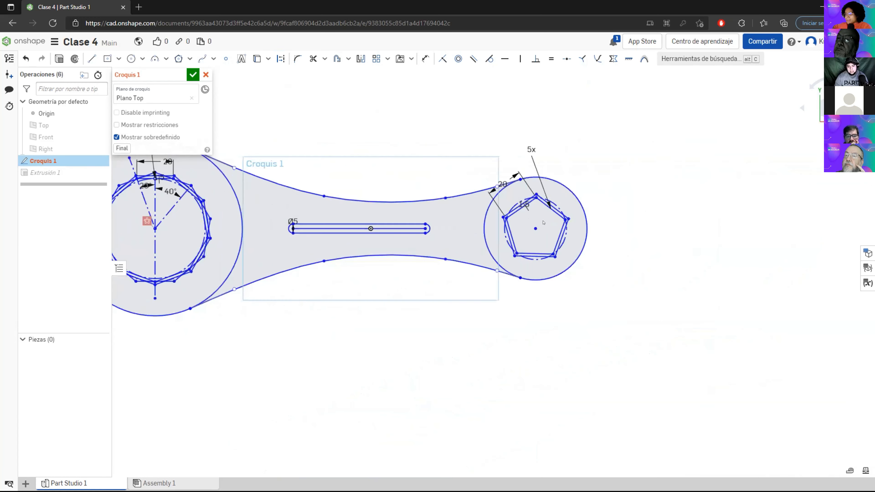
{"action": "scroll", "coordinate": [545, 222], "scroll_direction": "up", "scroll_amount": 6}
{"action": "middle_click_drag", "start_coordinate": [541, 266], "coordinate": [454, 333]}
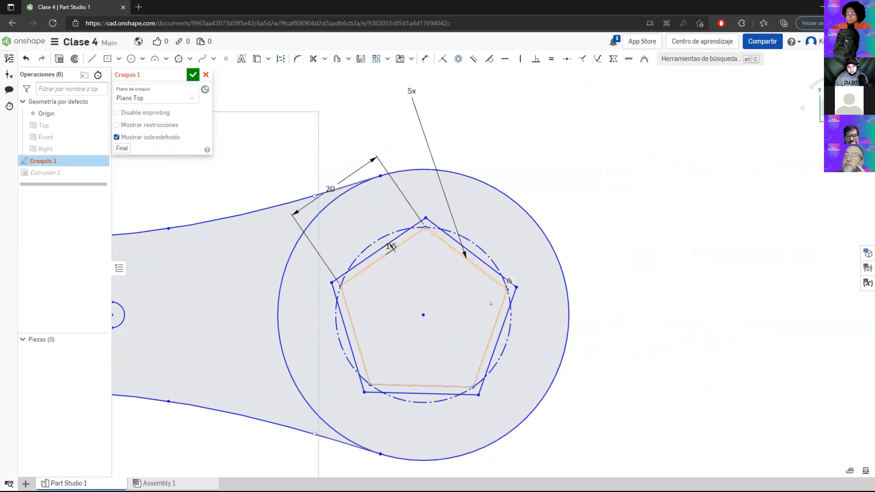
{"action": "scroll", "coordinate": [496, 303], "scroll_direction": "up", "scroll_amount": 1}
{"action": "left_click", "coordinate": [469, 245]}
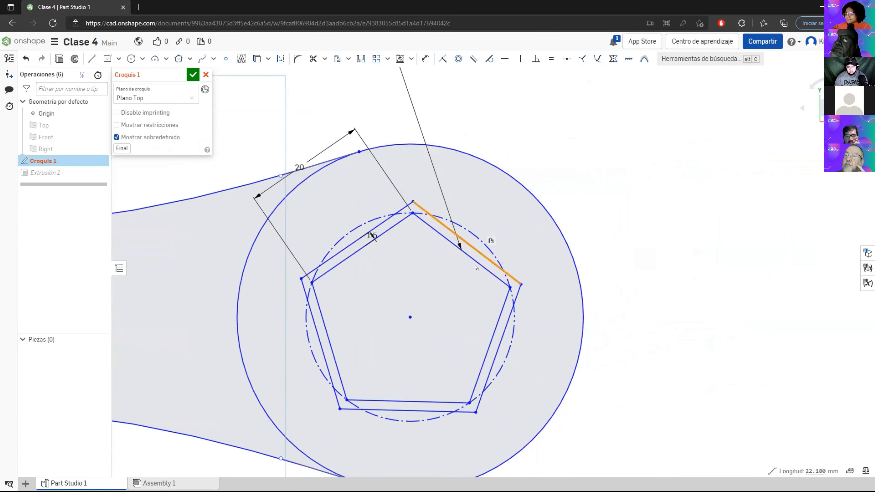
{"action": "left_click", "coordinate": [642, 228]}
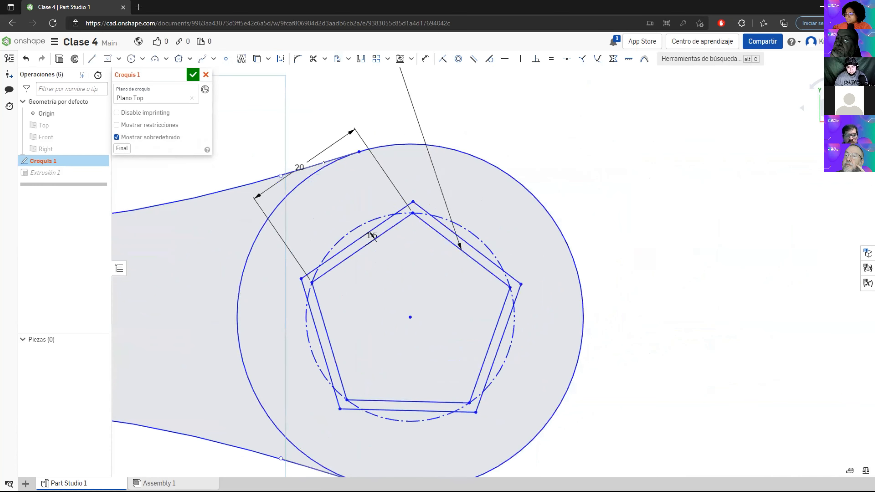
{"action": "scroll", "coordinate": [175, 243], "scroll_direction": "down", "scroll_amount": 4}
{"action": "middle_click_drag", "start_coordinate": [179, 246], "coordinate": [735, 261]}
{"action": "scroll", "coordinate": [404, 237], "scroll_direction": "down", "scroll_amount": 3}
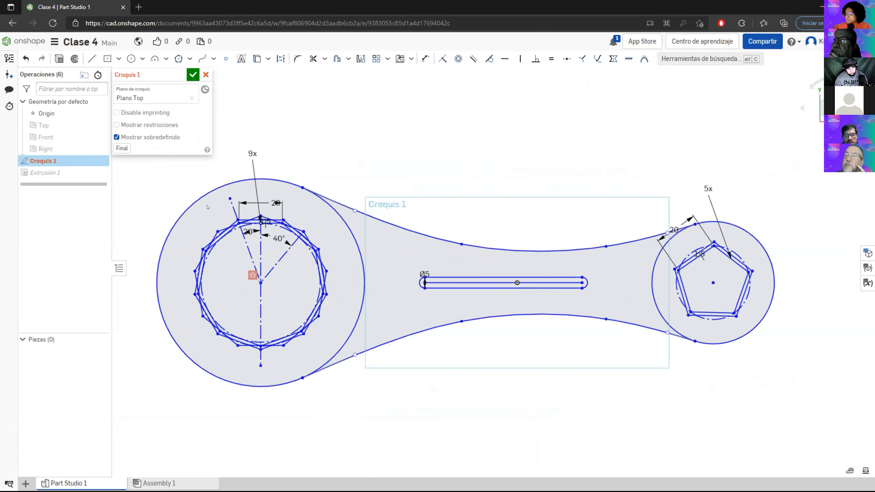
Step: Reopen the extrusion built on the wrench sketch and accept it with its existing settings
{"action": "scroll", "coordinate": [383, 206], "scroll_direction": "down", "scroll_amount": 2}
{"action": "right_click_drag", "start_coordinate": [387, 206], "coordinate": [411, 201]}
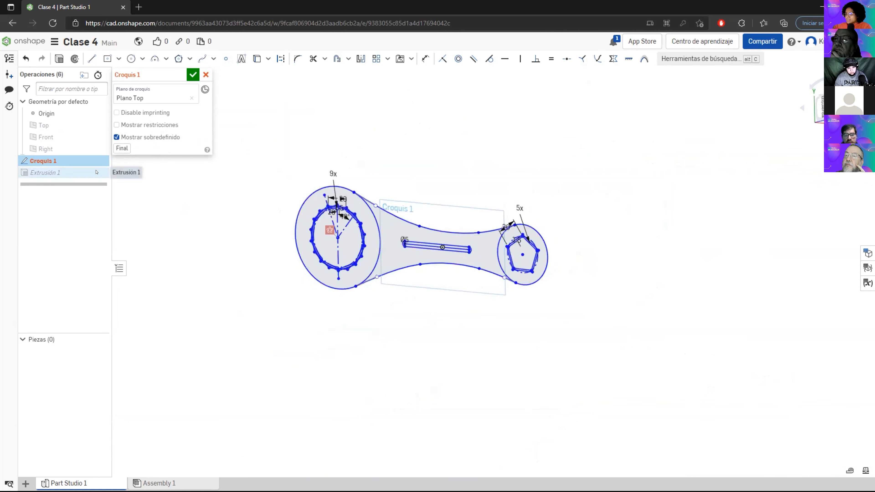
{"action": "double_click", "coordinate": [103, 172]}
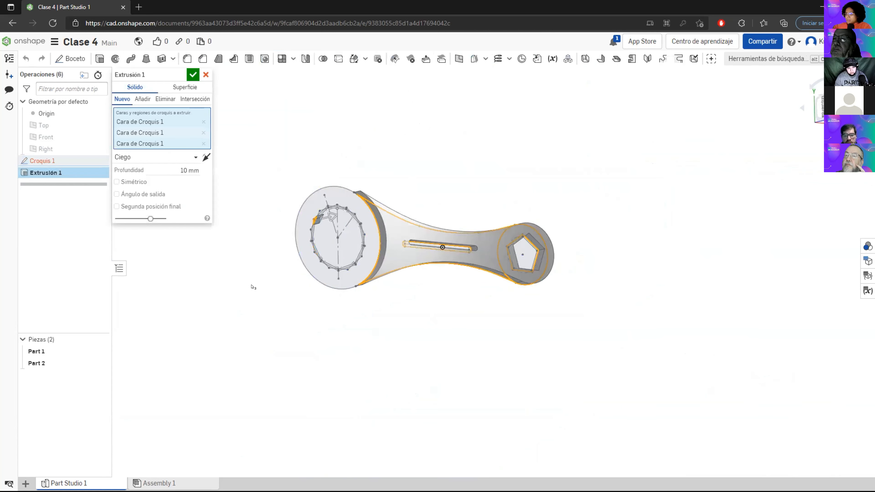
{"action": "left_click", "coordinate": [193, 74]}
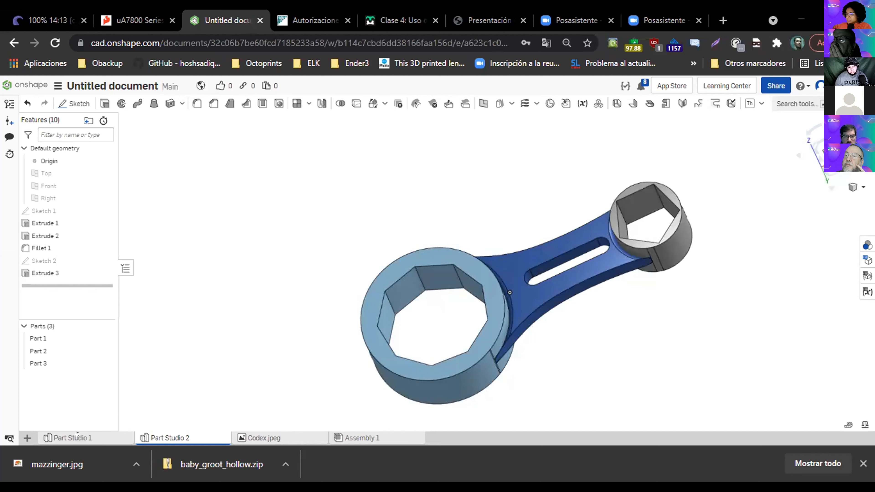
Step: Switch to Part Studio 1 in the other document and show the hidden Part 6
{"action": "left_click", "coordinate": [82, 435]}
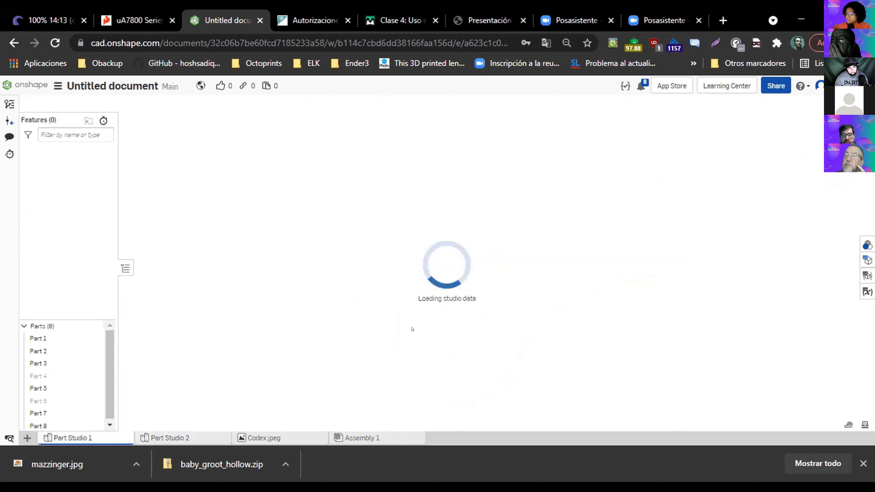
{"action": "scroll", "coordinate": [544, 247], "scroll_direction": "up", "scroll_amount": 2}
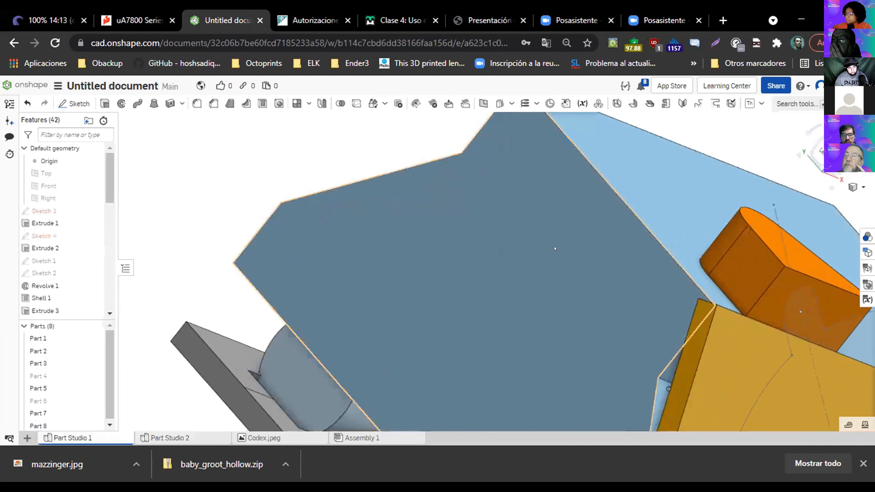
{"action": "scroll", "coordinate": [578, 238], "scroll_direction": "up", "scroll_amount": 2}
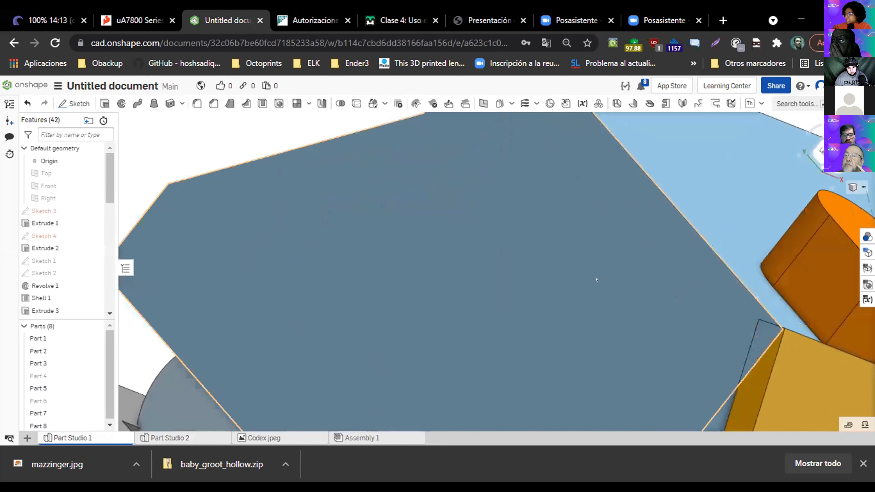
{"action": "scroll", "coordinate": [596, 278], "scroll_direction": "down", "scroll_amount": 5}
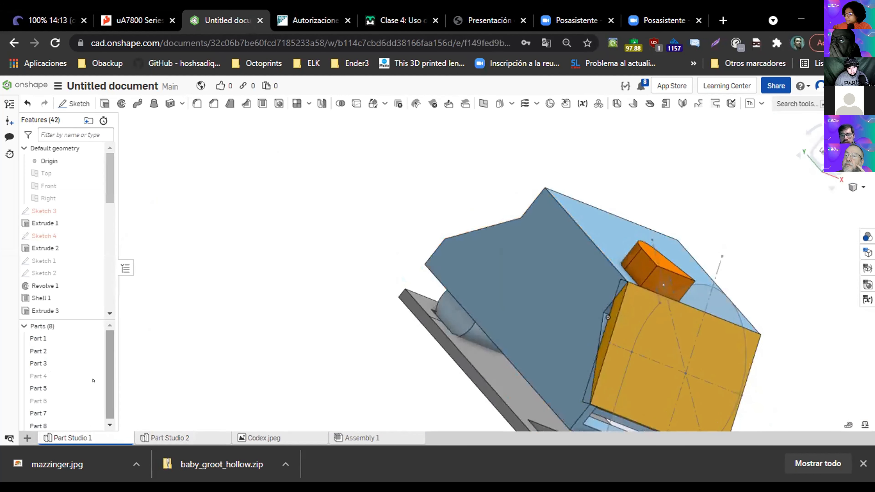
{"action": "left_click", "coordinate": [95, 400]}
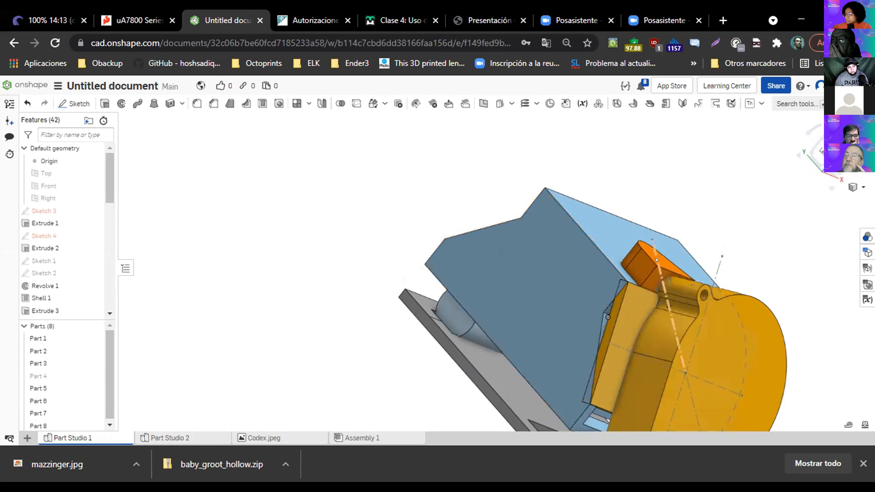
Step: Examine the orange tab and where it meets the fan housing and the mounting plate
{"action": "right_click_drag", "start_coordinate": [605, 266], "coordinate": [584, 258]}
{"action": "middle_click_drag", "start_coordinate": [584, 258], "coordinate": [363, 189]}
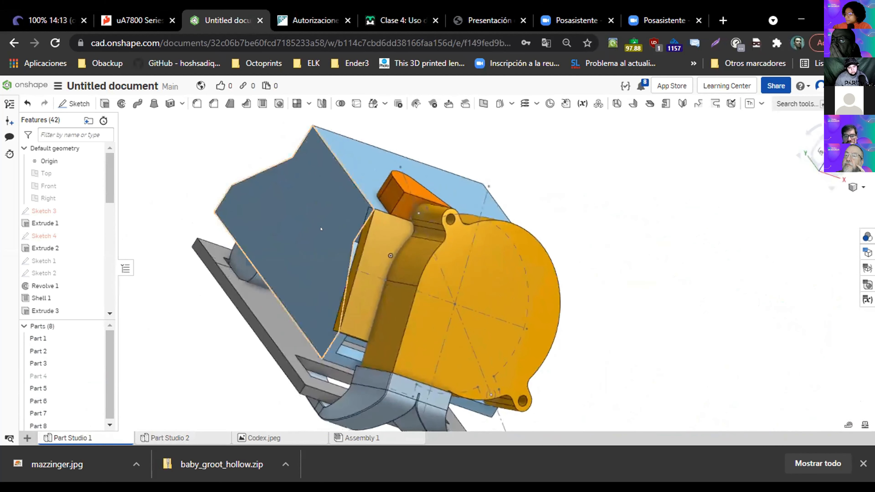
{"action": "right_click_drag", "start_coordinate": [319, 237], "coordinate": [308, 230]}
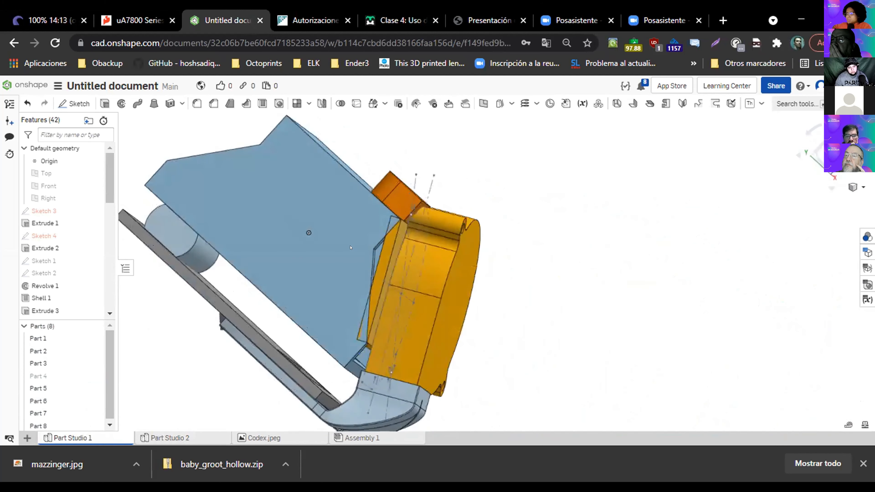
{"action": "scroll", "coordinate": [401, 208], "scroll_direction": "up", "scroll_amount": 5}
{"action": "scroll", "coordinate": [402, 208], "scroll_direction": "up", "scroll_amount": 1}
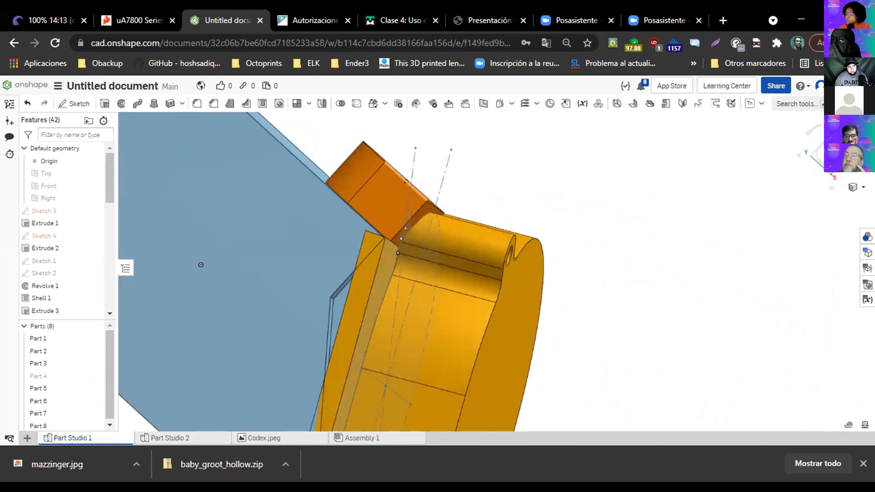
{"action": "mouse_move", "coordinate": [410, 176]}
{"action": "right_mouse_down"}
{"action": "mouse_move", "coordinate": [369, 196]}
{"action": "mouse_move", "coordinate": [411, 195]}
{"action": "right_mouse_up"}
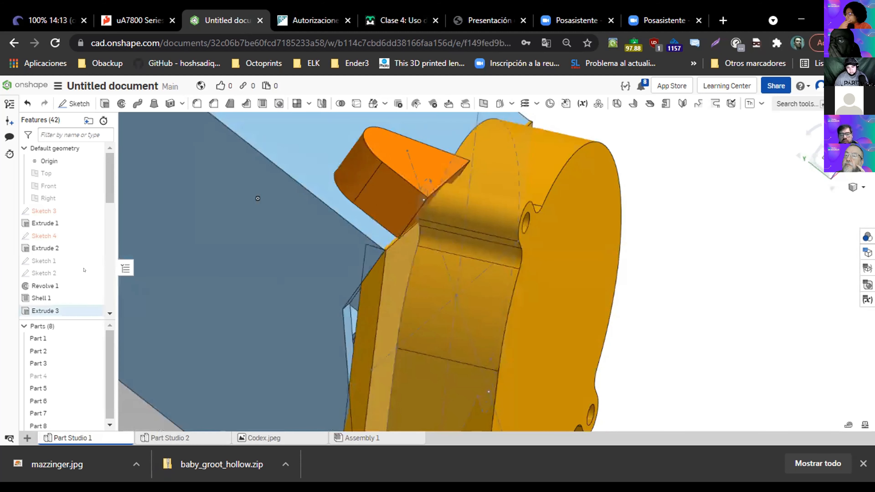
{"action": "scroll", "coordinate": [96, 208], "scroll_direction": "down", "scroll_amount": 5}
{"action": "scroll", "coordinate": [90, 252], "scroll_direction": "down", "scroll_amount": 3}
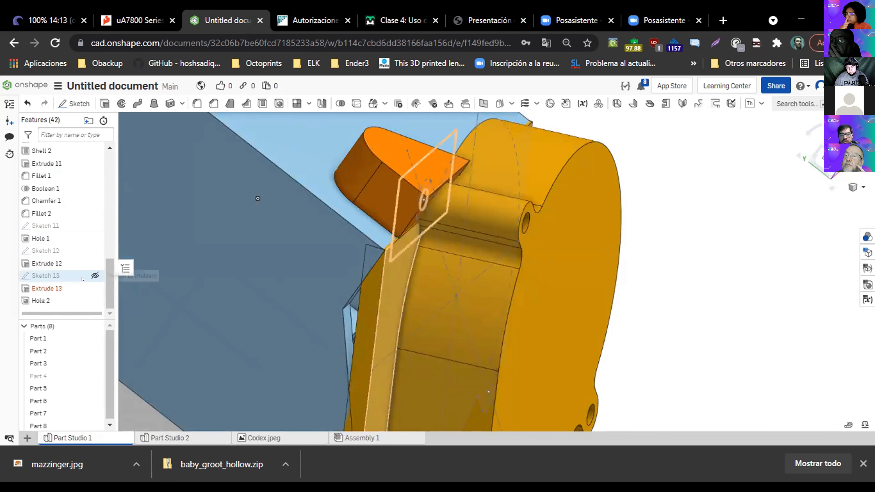
{"action": "left_click", "coordinate": [55, 288]}
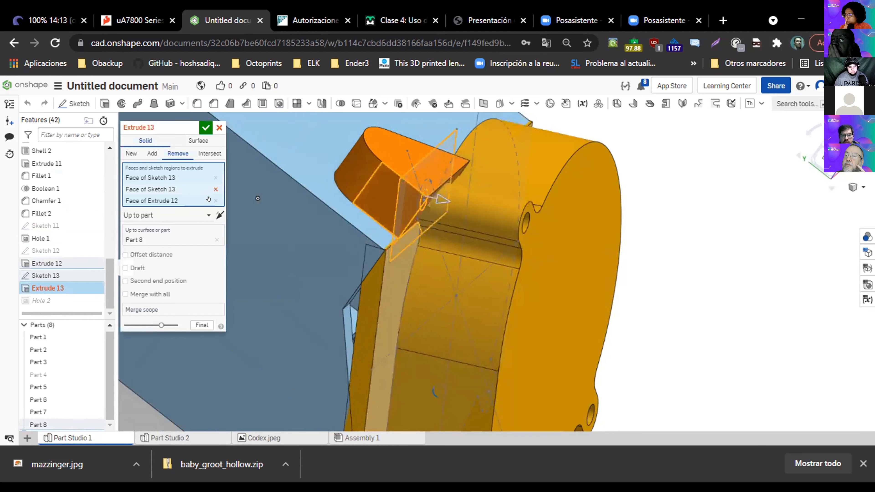
{"action": "left_click", "coordinate": [214, 201]}
{"action": "left_click", "coordinate": [215, 178]}
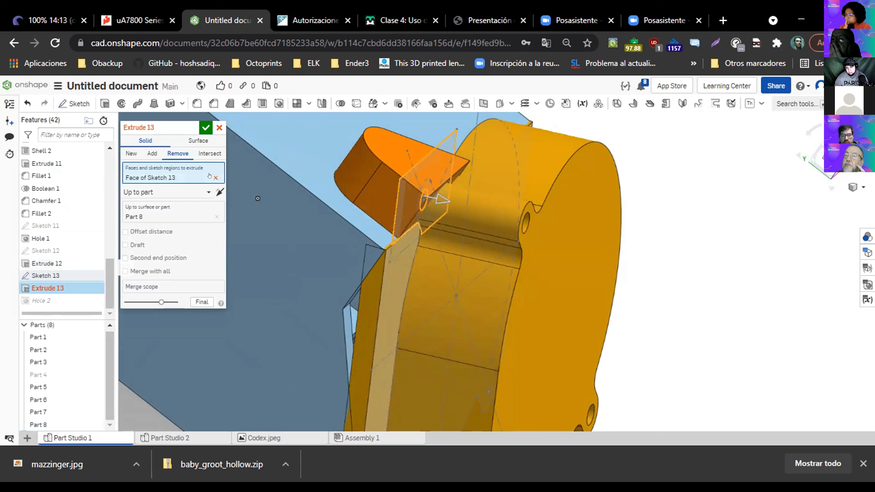
{"action": "left_click", "coordinate": [216, 178]}
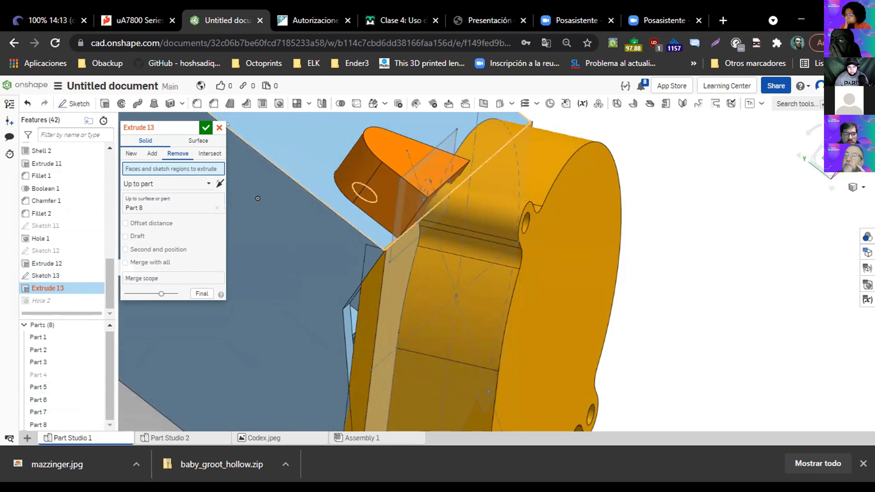
{"action": "left_click", "coordinate": [219, 128]}
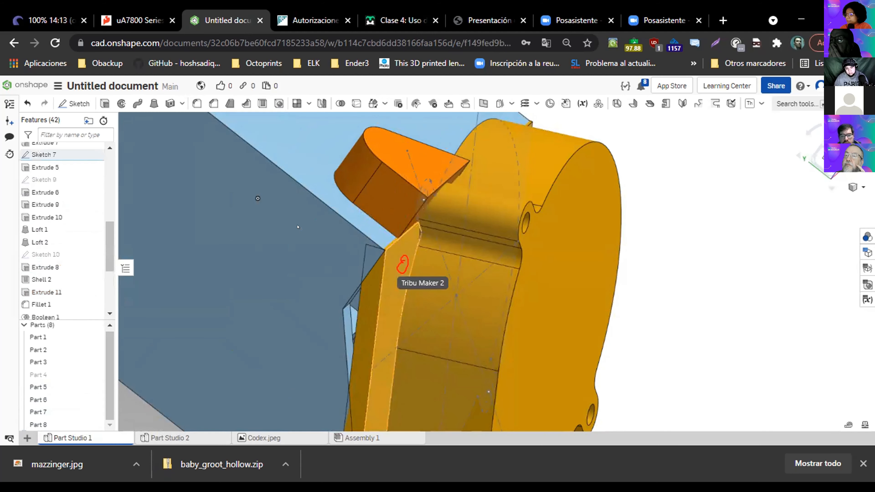
Step: Start a new sketch on the plate's Sketch 7 face behind the fan housing and view it straight on
{"action": "left_click", "coordinate": [75, 104]}
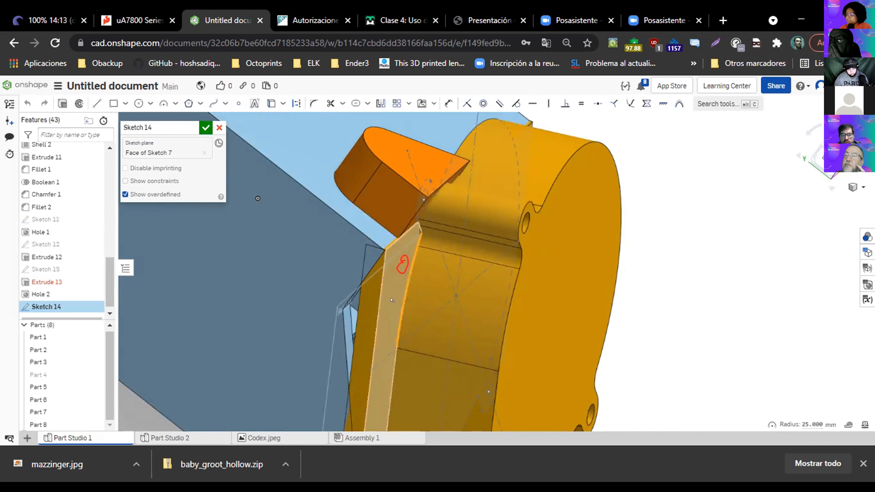
{"action": "right_click_drag", "start_coordinate": [379, 300], "coordinate": [350, 279]}
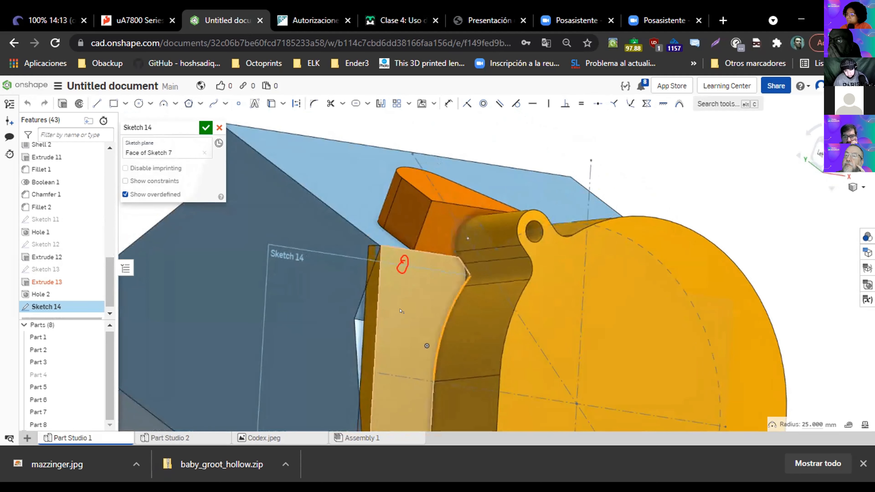
{"action": "left_click", "coordinate": [399, 319]}
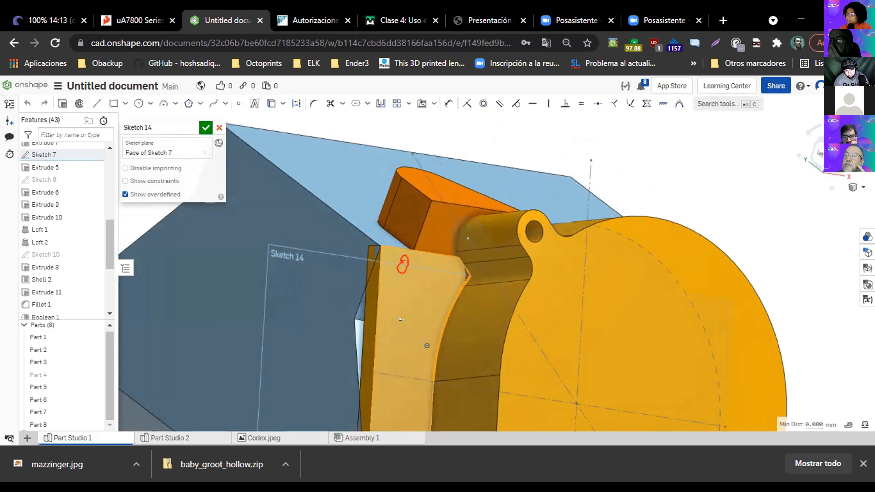
{"action": "scroll", "coordinate": [608, 145], "scroll_direction": "down", "scroll_amount": 1}
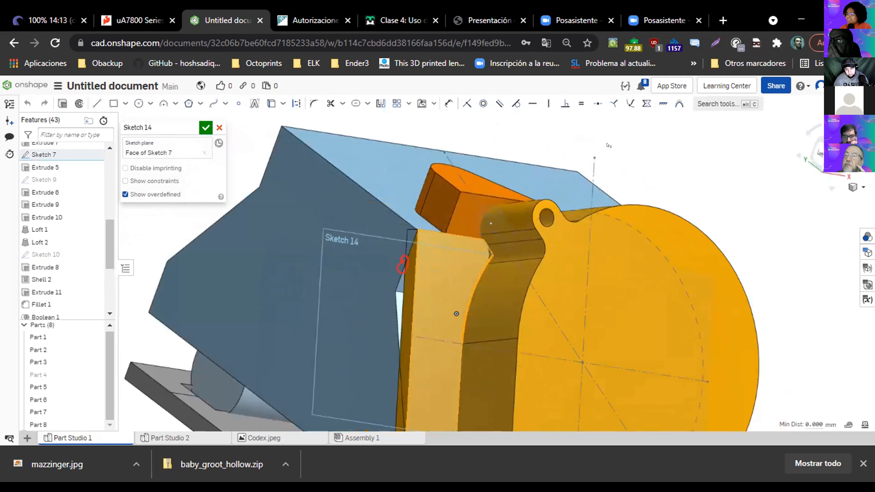
{"action": "left_click", "coordinate": [608, 145]}
{"action": "key", "text": "n"}
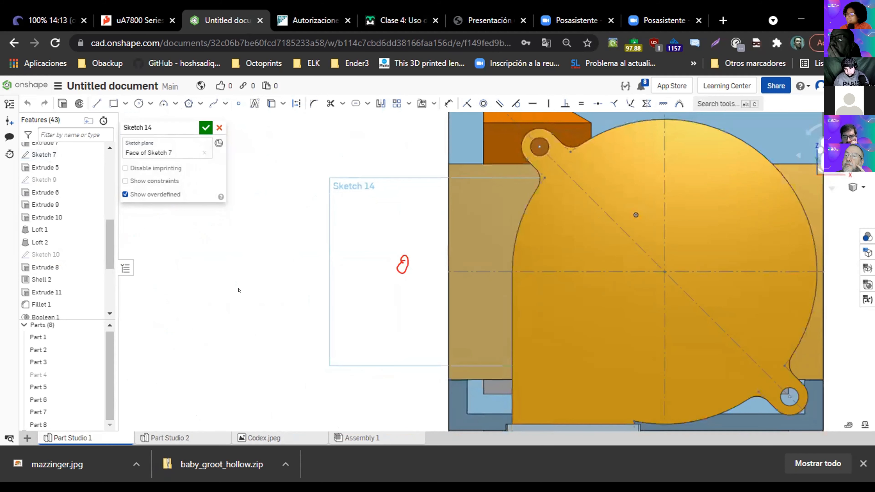
Step: Temporarily hide Part 6 to examine the mounting plate and orange tab behind it, and show it again
{"action": "left_click", "coordinate": [95, 400]}
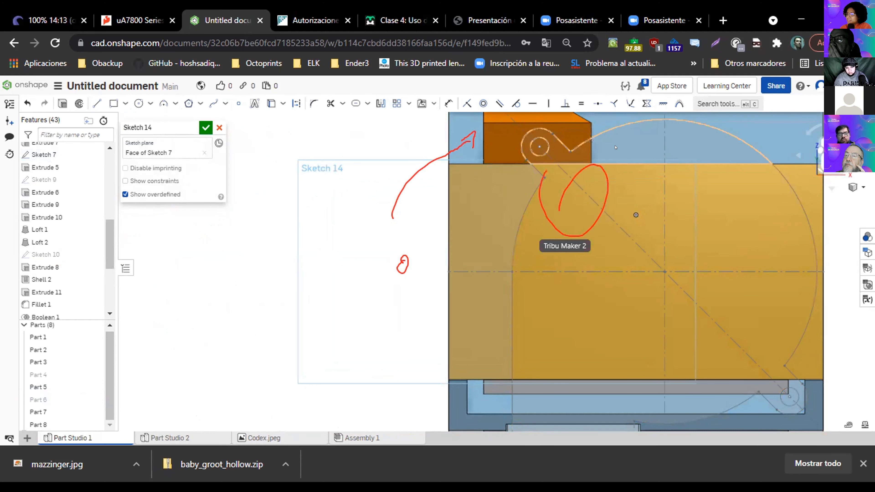
{"action": "mouse_move", "coordinate": [605, 157]}
{"action": "right_mouse_down"}
{"action": "mouse_move", "coordinate": [564, 165]}
{"action": "mouse_move", "coordinate": [628, 140]}
{"action": "mouse_move", "coordinate": [474, 227]}
{"action": "right_mouse_up"}
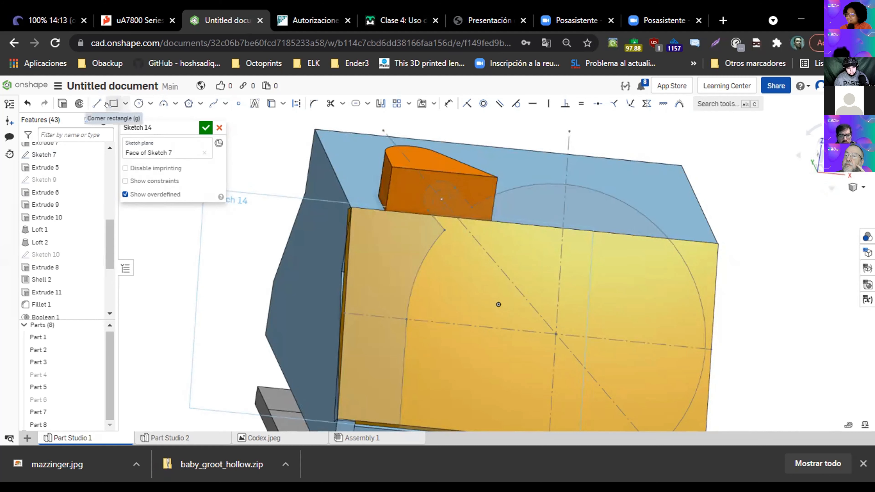
{"action": "scroll", "coordinate": [499, 303], "scroll_direction": "down", "scroll_amount": 2}
{"action": "scroll", "coordinate": [504, 298], "scroll_direction": "down", "scroll_amount": 5}
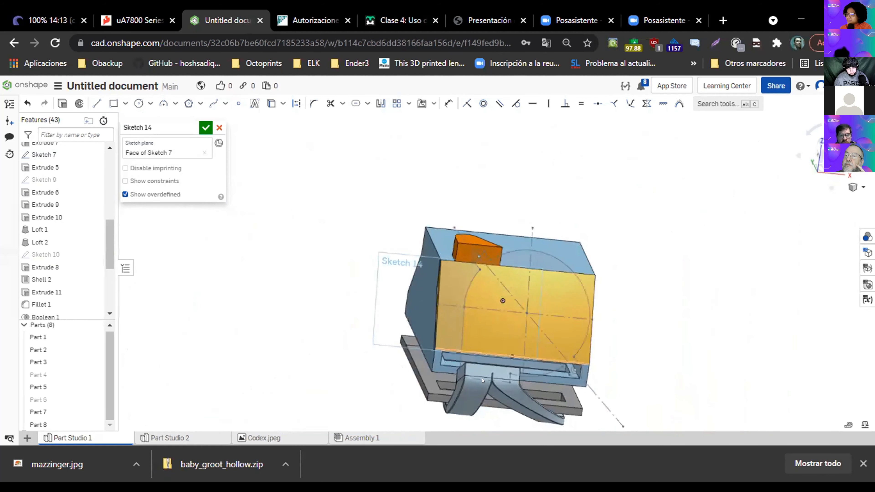
{"action": "right_click_drag", "start_coordinate": [462, 359], "coordinate": [393, 401]}
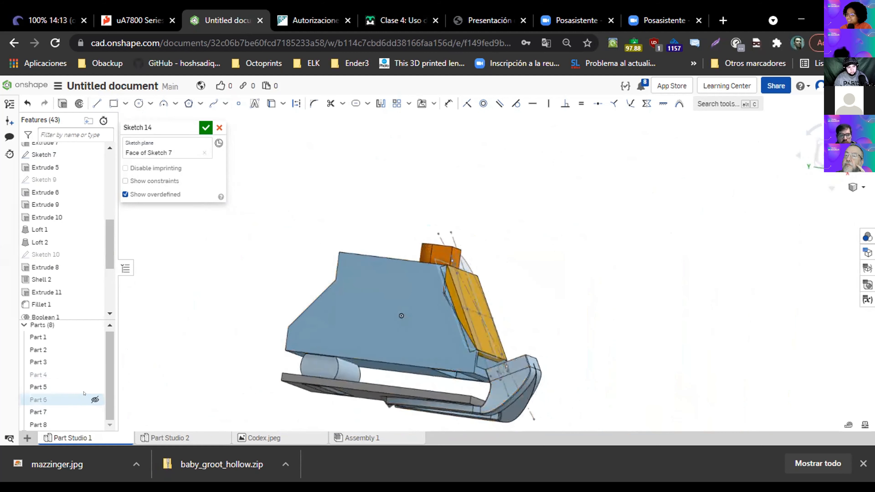
{"action": "left_click", "coordinate": [95, 399]}
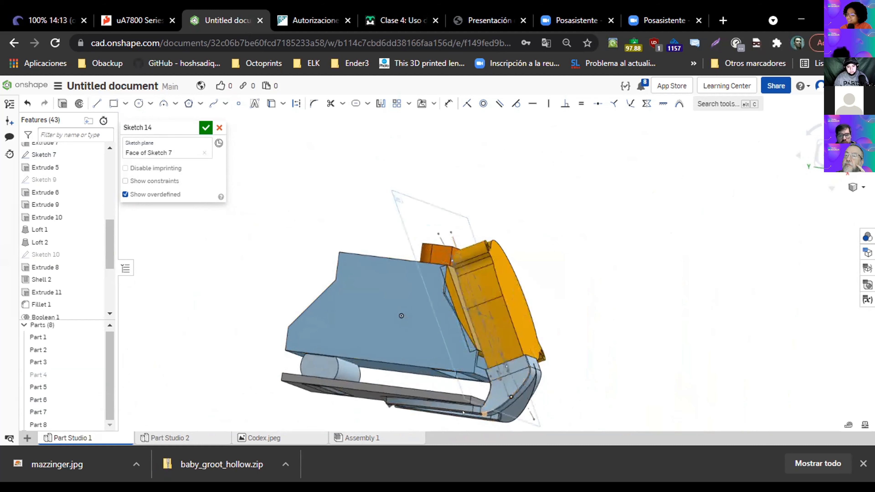
Step: Examine the fan housing, the split air duct and the base plate from the front, below and the side
{"action": "mouse_move", "coordinate": [471, 412]}
{"action": "right_mouse_down"}
{"action": "mouse_move", "coordinate": [454, 361]}
{"action": "mouse_move", "coordinate": [441, 351]}
{"action": "right_mouse_up"}
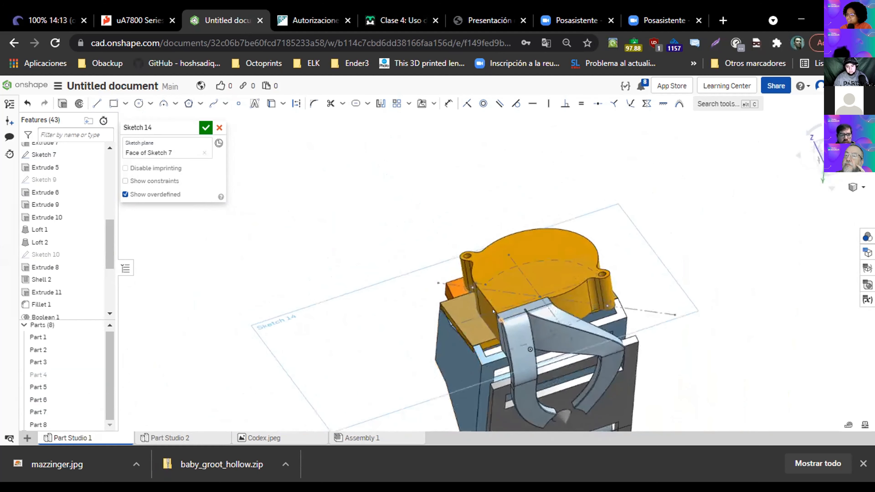
{"action": "scroll", "coordinate": [495, 320], "scroll_direction": "up", "scroll_amount": 4}
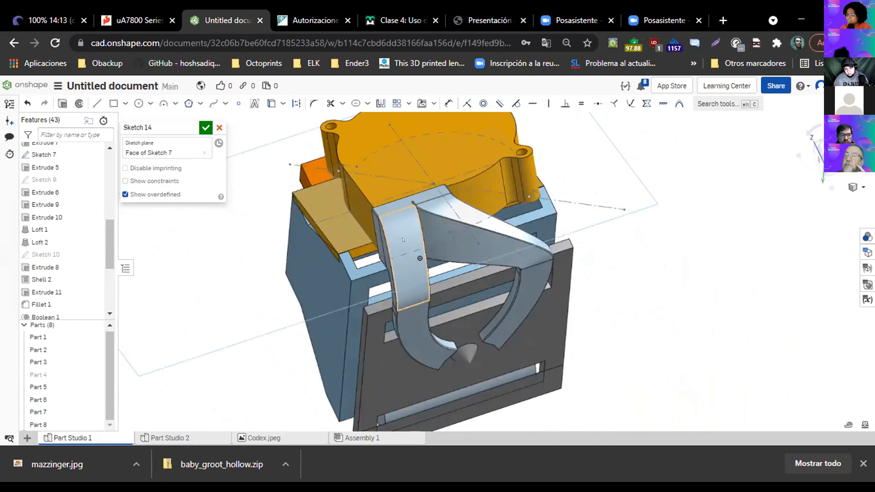
{"action": "right_click_drag", "start_coordinate": [380, 228], "coordinate": [146, 207]}
{"action": "mouse_move", "coordinate": [277, 188]}
{"action": "right_mouse_down"}
{"action": "mouse_move", "coordinate": [361, 208]}
{"action": "mouse_move", "coordinate": [321, 217]}
{"action": "mouse_move", "coordinate": [329, 219]}
{"action": "mouse_move", "coordinate": [318, 208]}
{"action": "right_mouse_up"}
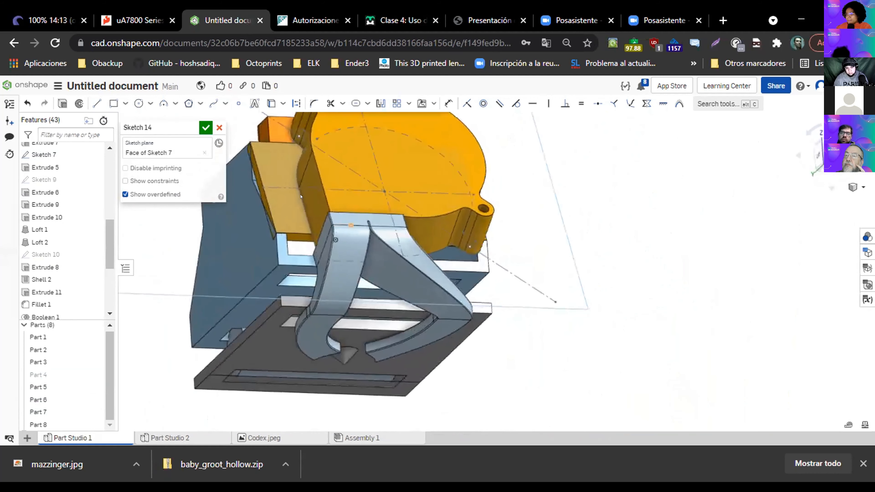
{"action": "mouse_move", "coordinate": [287, 168]}
{"action": "right_mouse_down"}
{"action": "mouse_move", "coordinate": [342, 175]}
{"action": "mouse_move", "coordinate": [311, 177]}
{"action": "right_mouse_up"}
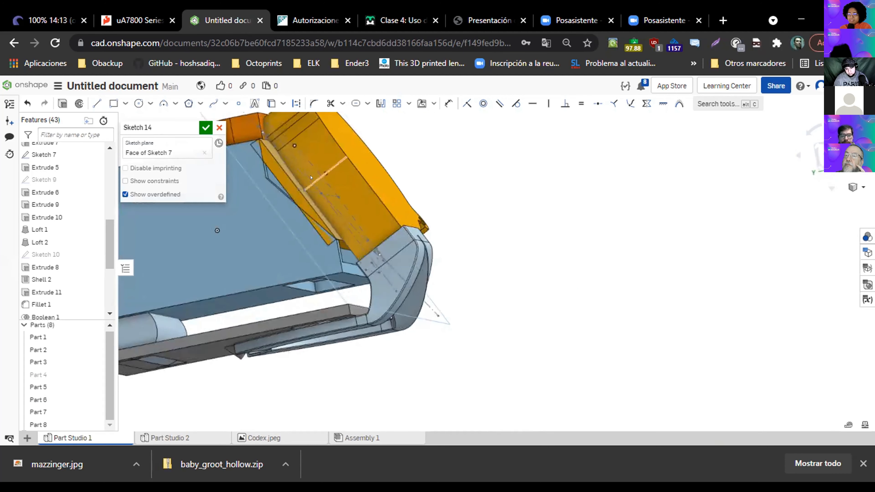
{"action": "right_click_drag", "start_coordinate": [329, 185], "coordinate": [401, 165]}
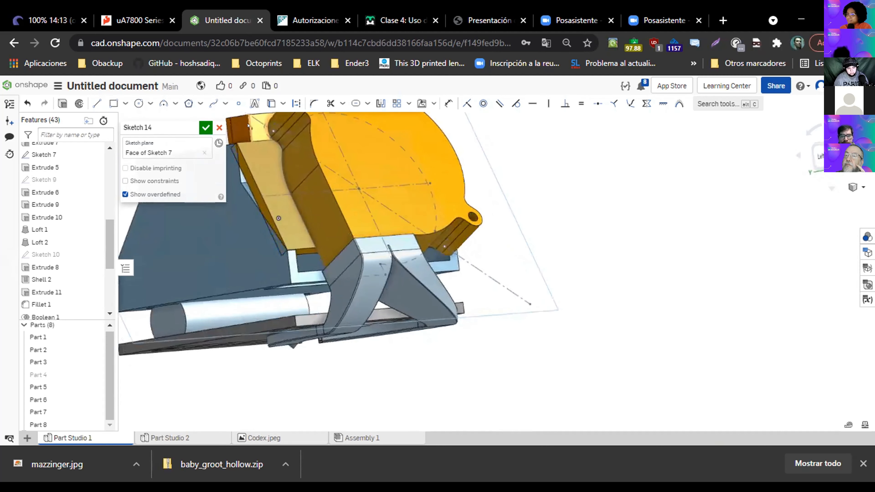
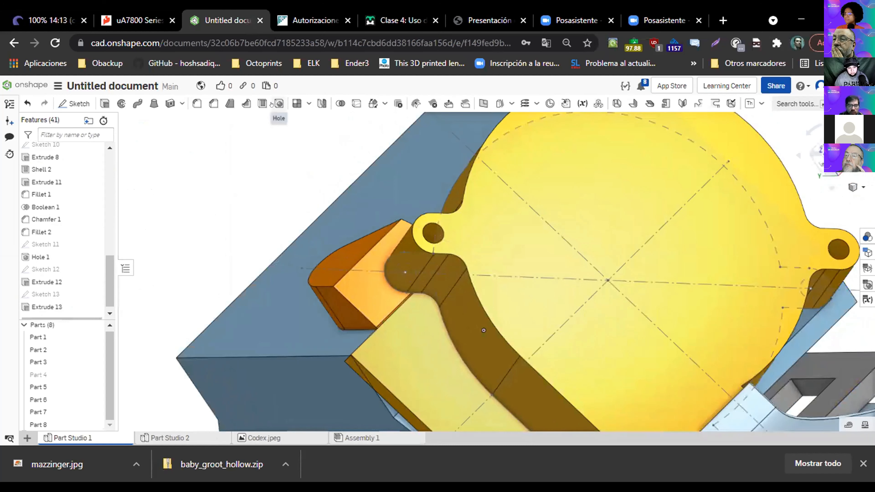
Step: Inspect the orange tab from above and review the settings of Extrude 12 without changing them
{"action": "right_click_drag", "start_coordinate": [245, 215], "coordinate": [372, 117]}
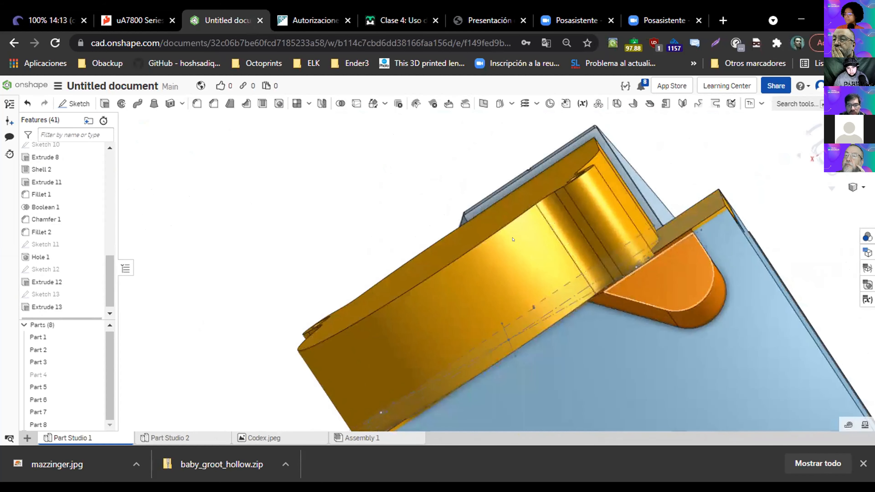
{"action": "scroll", "coordinate": [328, 197], "scroll_direction": "down", "scroll_amount": 3}
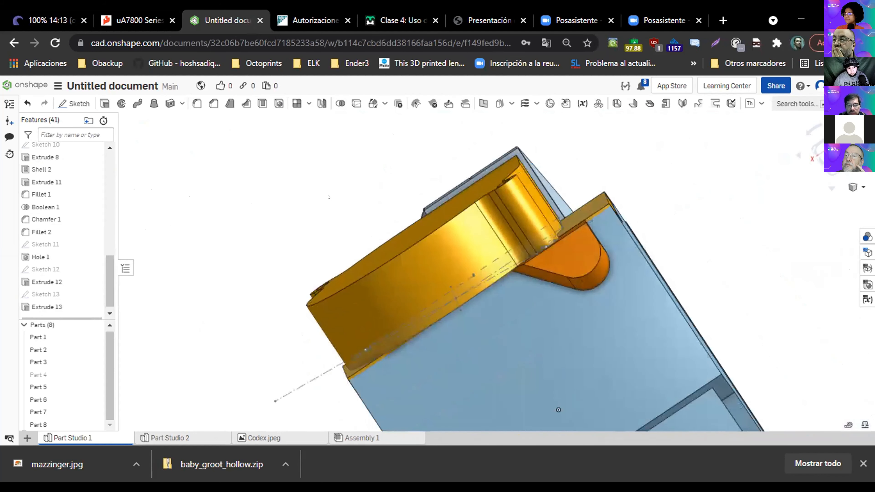
{"action": "scroll", "coordinate": [328, 197], "scroll_direction": "up", "scroll_amount": 2}
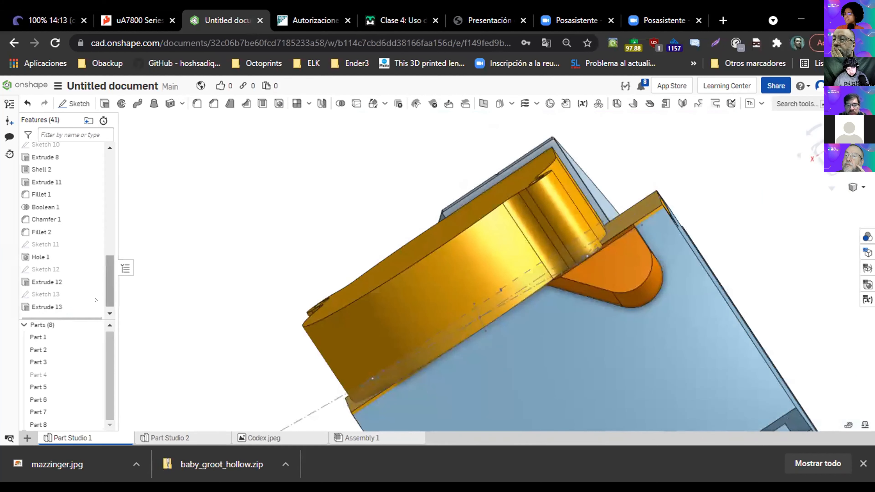
{"action": "double_click", "coordinate": [89, 282]}
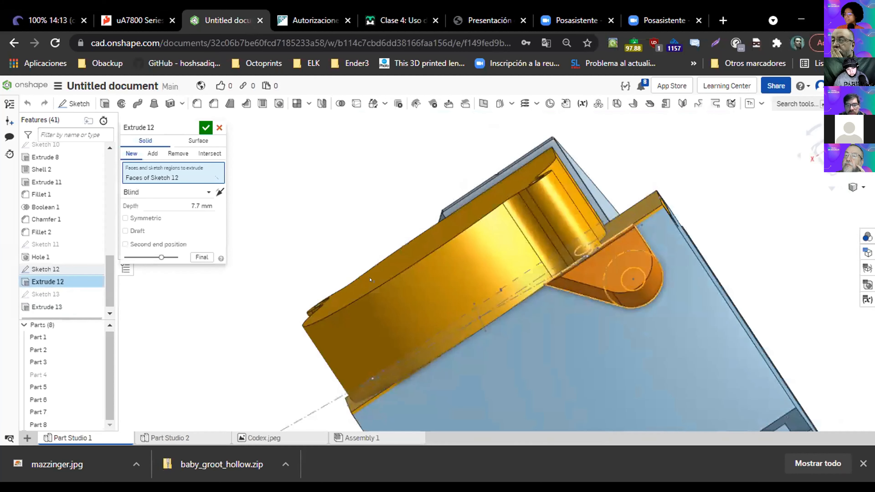
{"action": "left_click", "coordinate": [217, 127]}
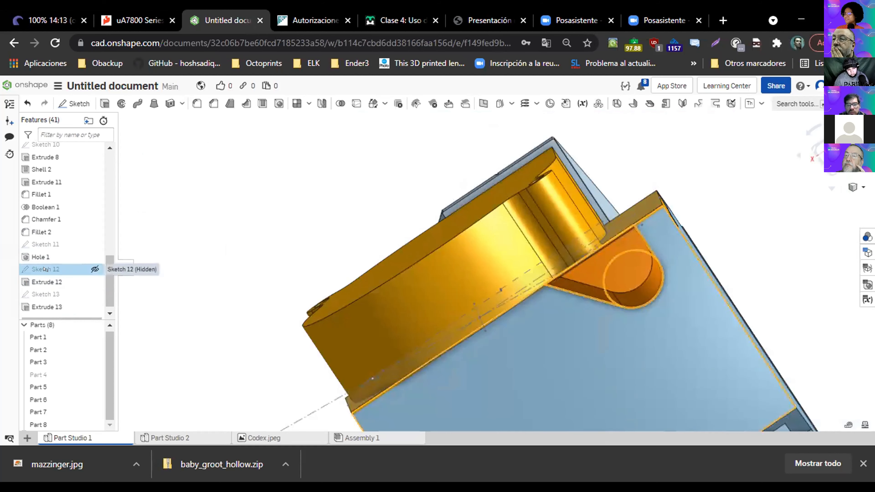
Step: Add a 4 mm diameter circle centred on the tab's rounded end in Sketch 12 and accept the sketch
{"action": "double_click", "coordinate": [43, 269]}
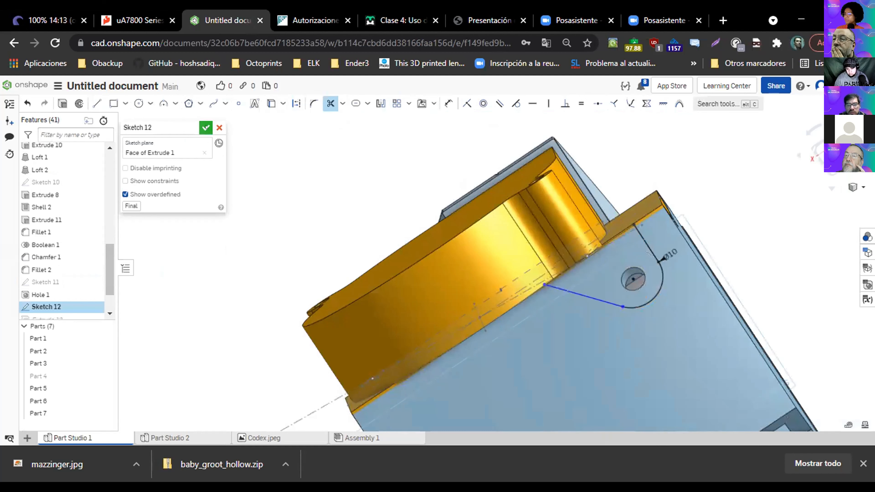
{"action": "left_click", "coordinate": [138, 103]}
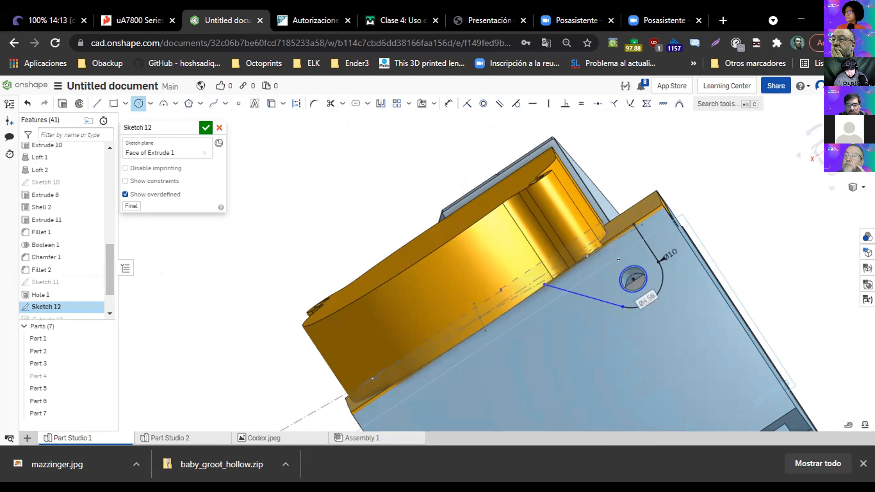
{"action": "type", "text": "4"}
{"action": "key", "text": "Return"}
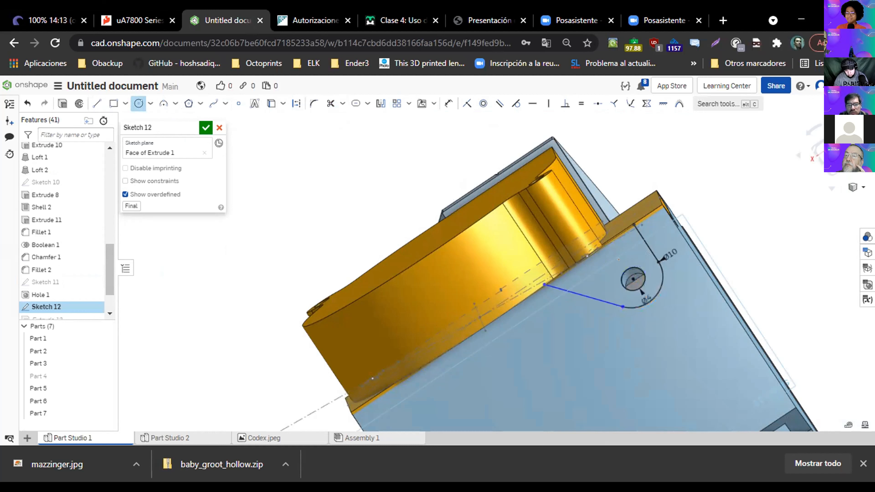
{"action": "left_click", "coordinate": [205, 127]}
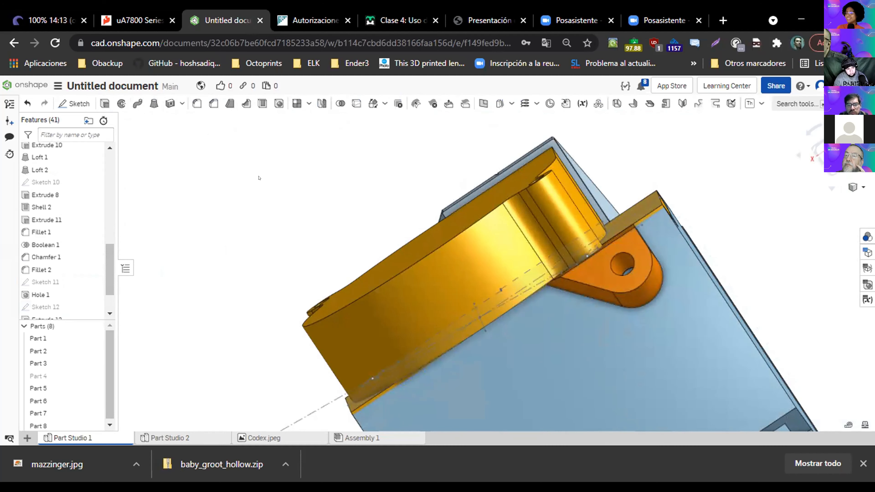
{"action": "right_click_drag", "start_coordinate": [260, 187], "coordinate": [236, 227]}
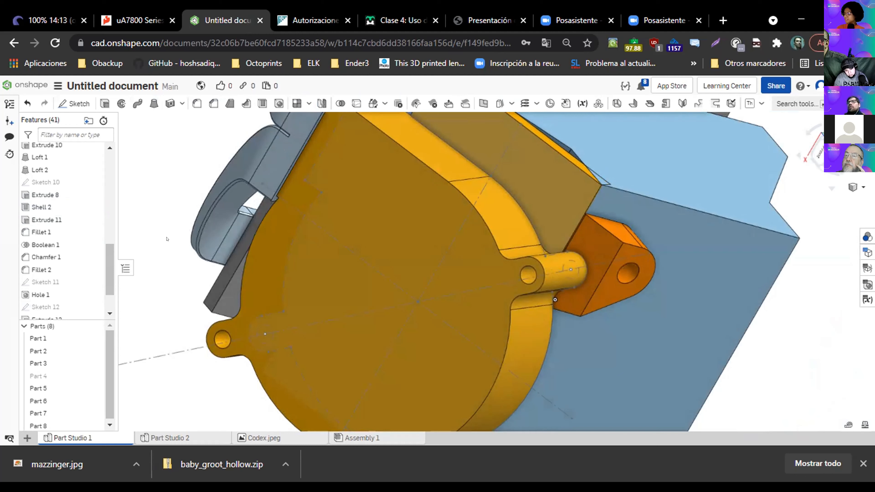
{"action": "right_click_drag", "start_coordinate": [157, 230], "coordinate": [164, 168]}
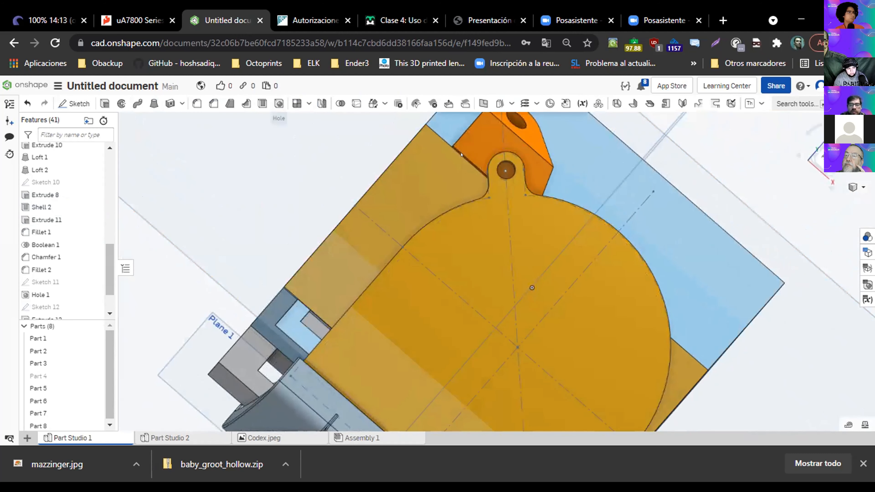
{"action": "left_click", "coordinate": [505, 169]}
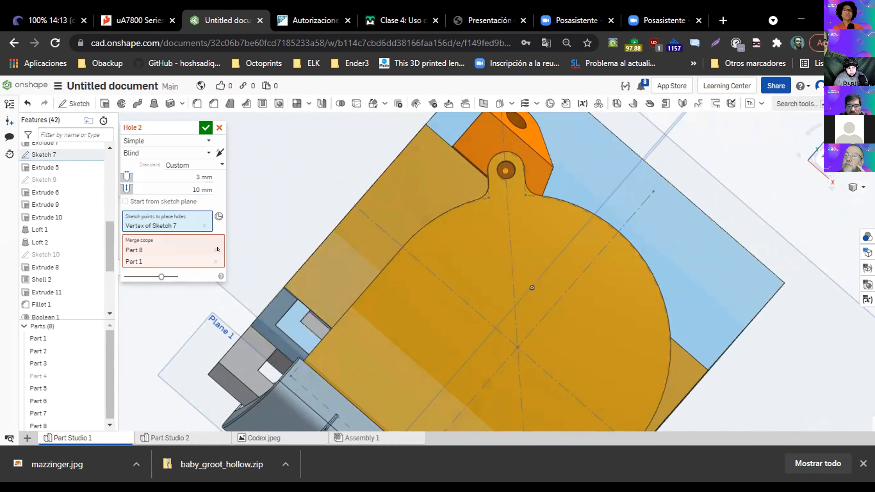
{"action": "left_click", "coordinate": [216, 250]}
{"action": "left_click", "coordinate": [215, 249]}
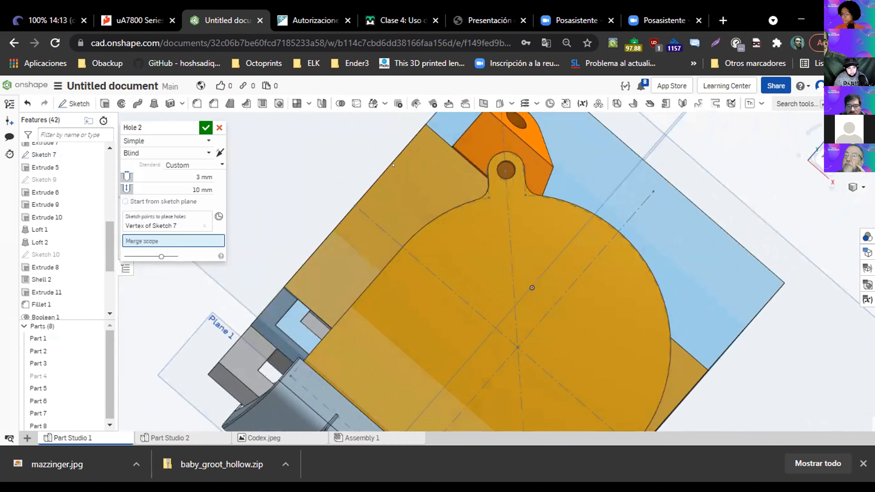
{"action": "left_click", "coordinate": [482, 137]}
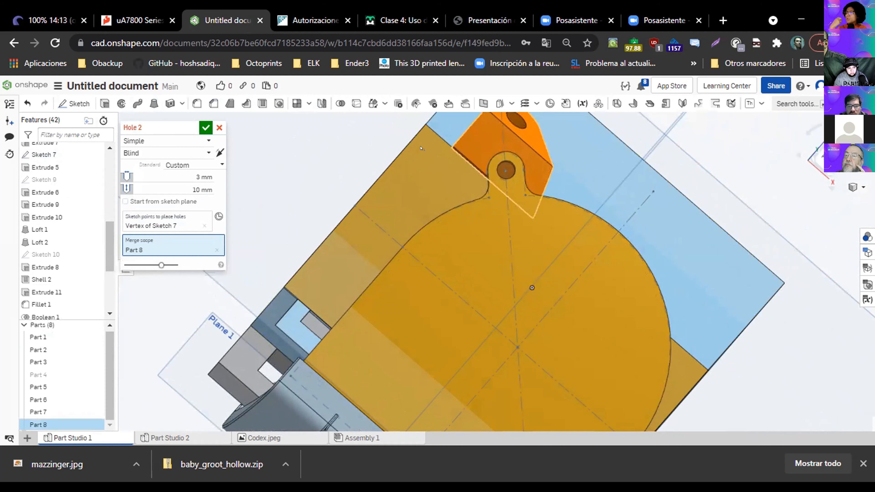
{"action": "right_click_drag", "start_coordinate": [341, 146], "coordinate": [216, 148]}
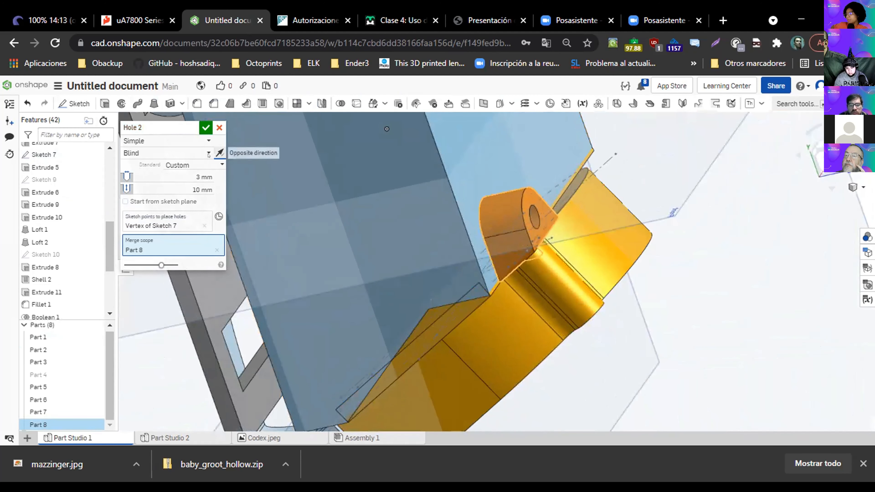
{"action": "right_click_drag", "start_coordinate": [465, 282], "coordinate": [86, 384]}
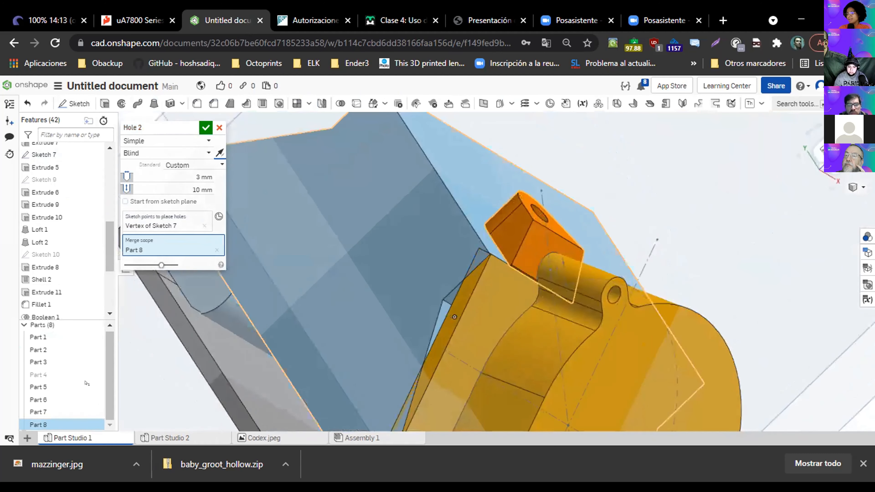
{"action": "left_click", "coordinate": [94, 387]}
{"action": "left_click", "coordinate": [94, 400]}
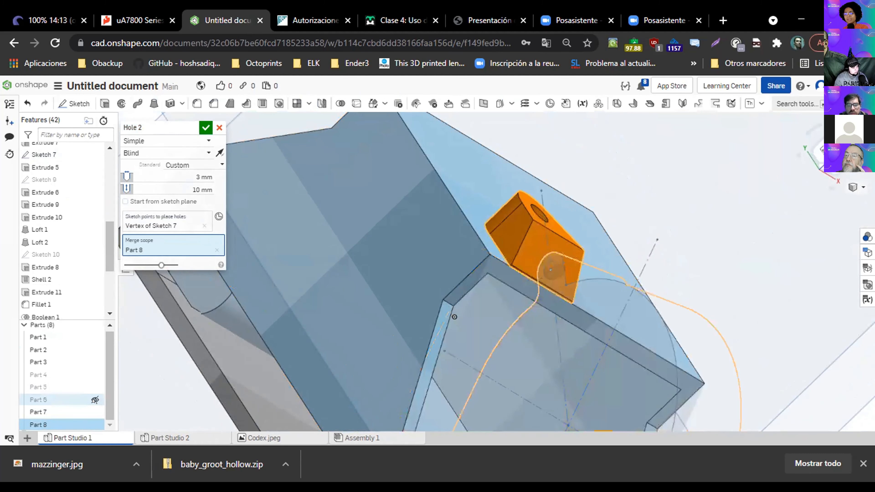
{"action": "mouse_move", "coordinate": [515, 247]}
{"action": "right_mouse_down"}
{"action": "mouse_move", "coordinate": [344, 293]}
{"action": "mouse_move", "coordinate": [269, 289]}
{"action": "mouse_move", "coordinate": [197, 227]}
{"action": "right_mouse_up"}
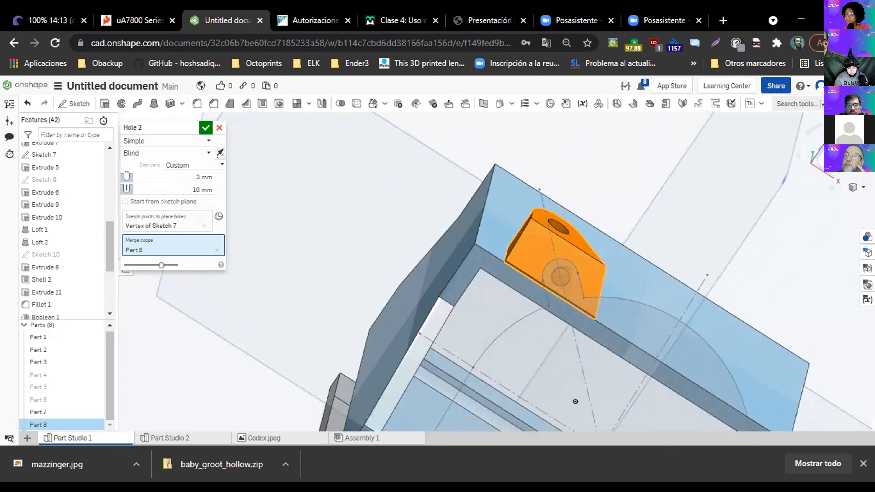
{"action": "left_click", "coordinate": [219, 153]}
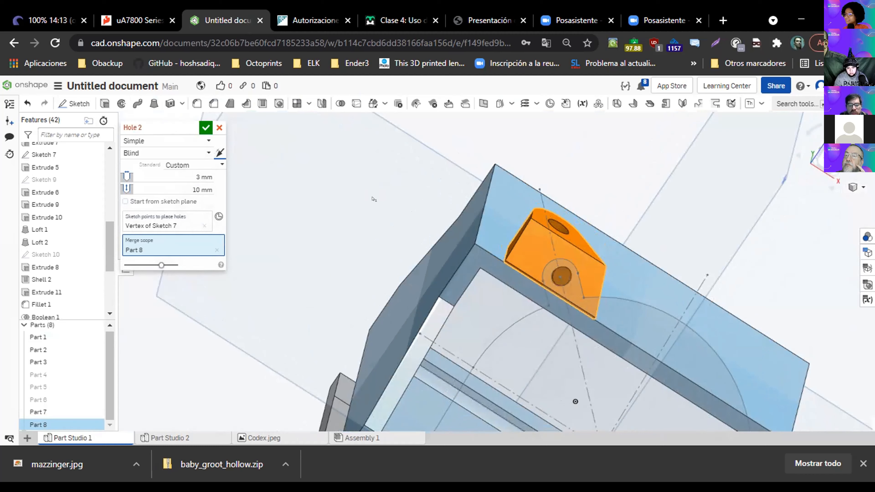
{"action": "mouse_move", "coordinate": [391, 209]}
{"action": "right_mouse_down"}
{"action": "mouse_move", "coordinate": [418, 222]}
{"action": "mouse_move", "coordinate": [372, 224]}
{"action": "mouse_move", "coordinate": [382, 219]}
{"action": "right_mouse_up"}
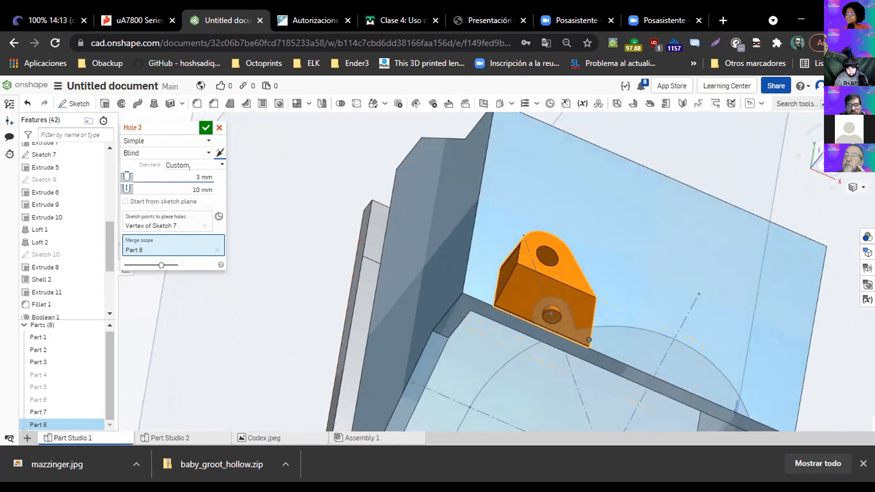
{"action": "scroll", "coordinate": [559, 325], "scroll_direction": "up", "scroll_amount": 5}
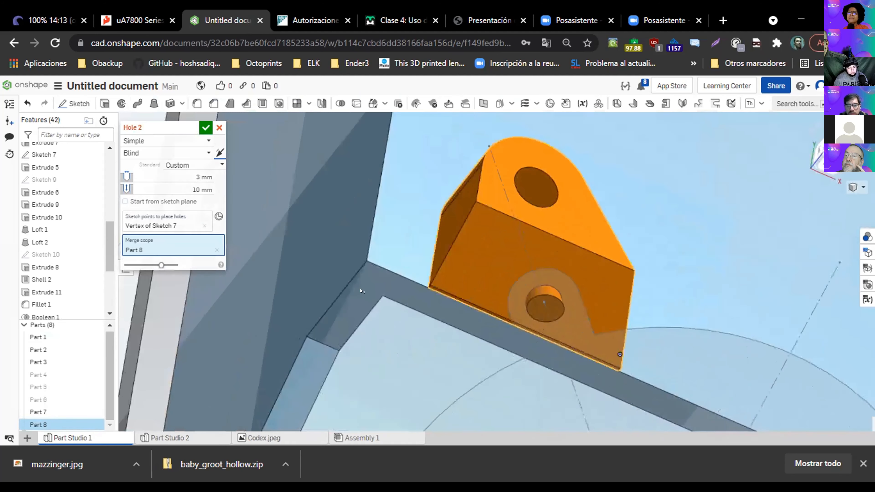
{"action": "right_click_drag", "start_coordinate": [379, 269], "coordinate": [463, 229]}
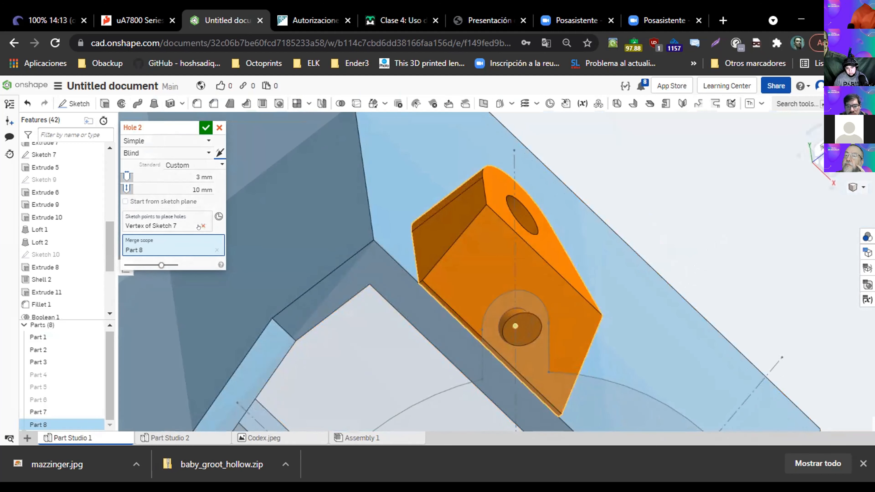
{"action": "left_click", "coordinate": [204, 226]}
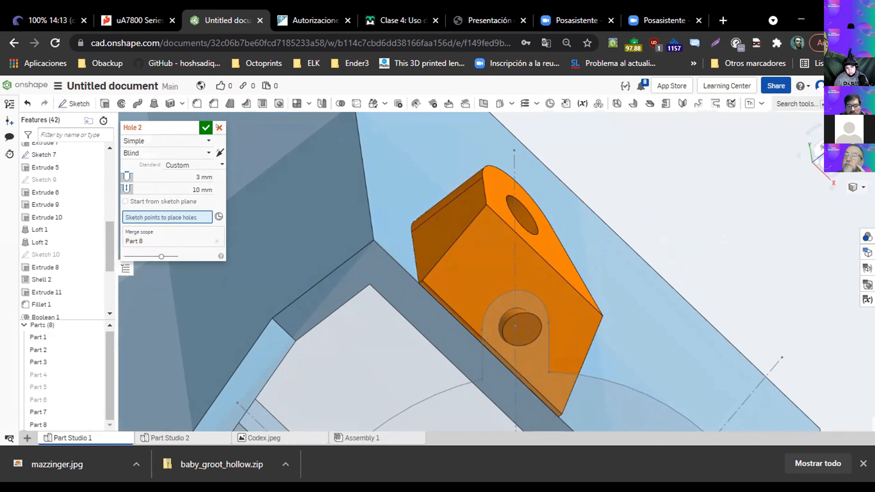
{"action": "left_click", "coordinate": [220, 128]}
Step: Edit Sketch 13 to delete the 3 mm circle over the orange tab's sloped face, and accept the sketch
{"action": "double_click", "coordinate": [54, 287]}
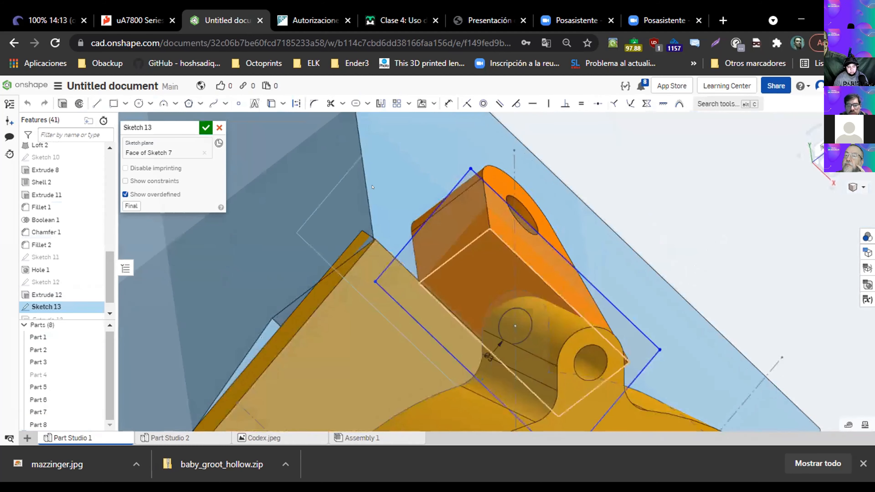
{"action": "left_click", "coordinate": [238, 104]}
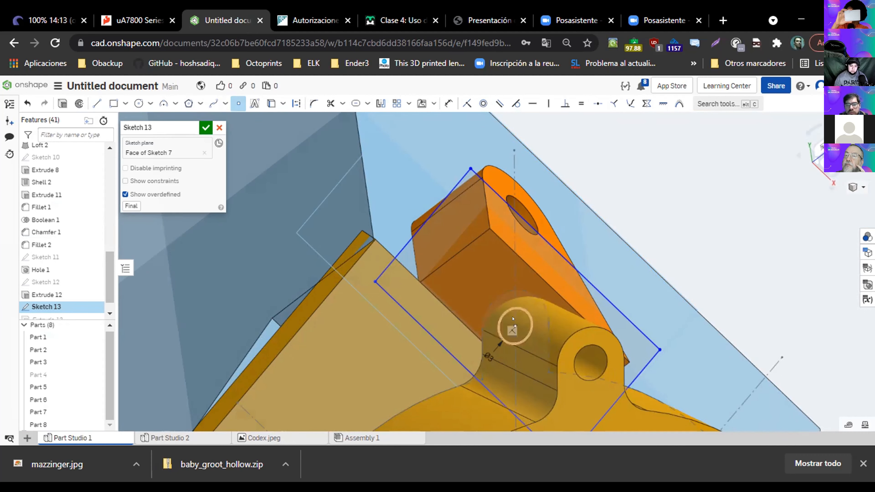
{"action": "key", "text": "Escape"}
{"action": "left_click", "coordinate": [514, 308]}
{"action": "key", "text": "Delete"}
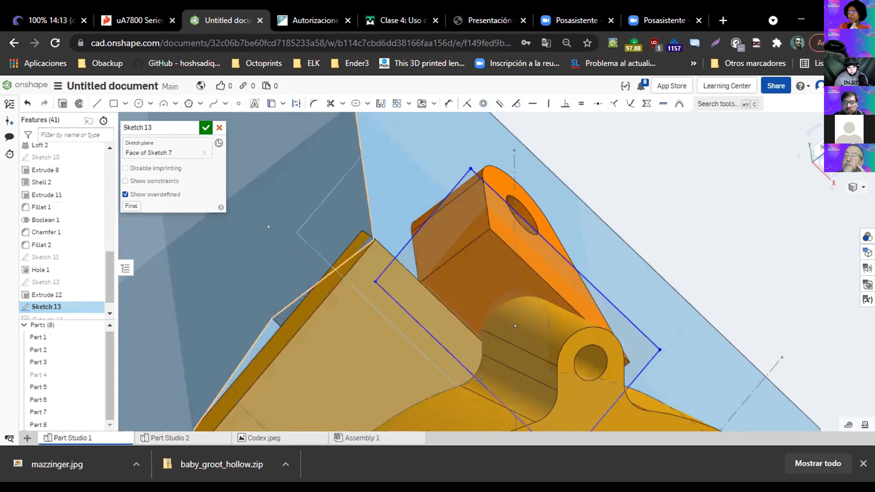
{"action": "key", "text": "Return"}
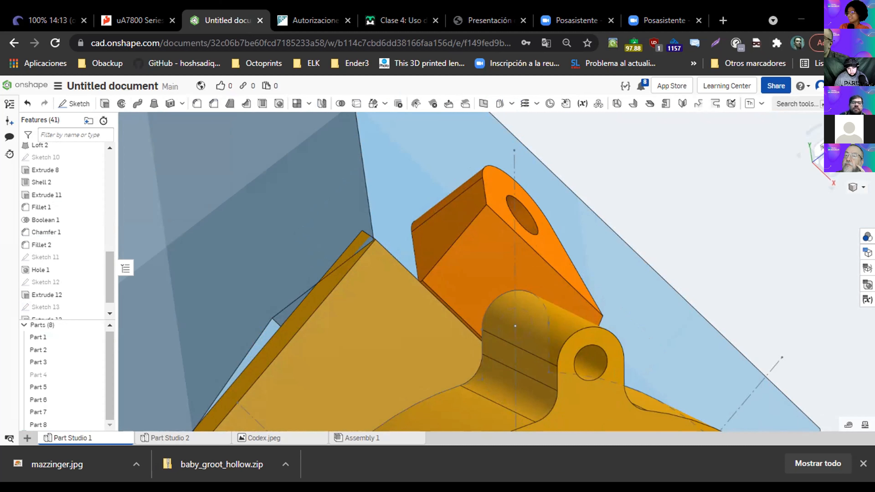
Step: Start a simple blind hole, 3 mm in diameter and 10 mm deep, at the Sketch 7 vertex, and empty its merge scope
{"action": "left_click", "coordinate": [279, 103]}
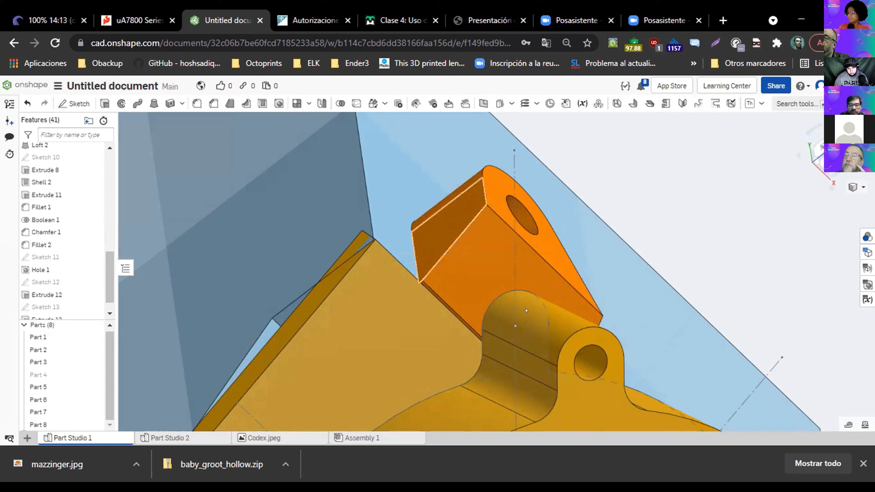
{"action": "left_click", "coordinate": [515, 326]}
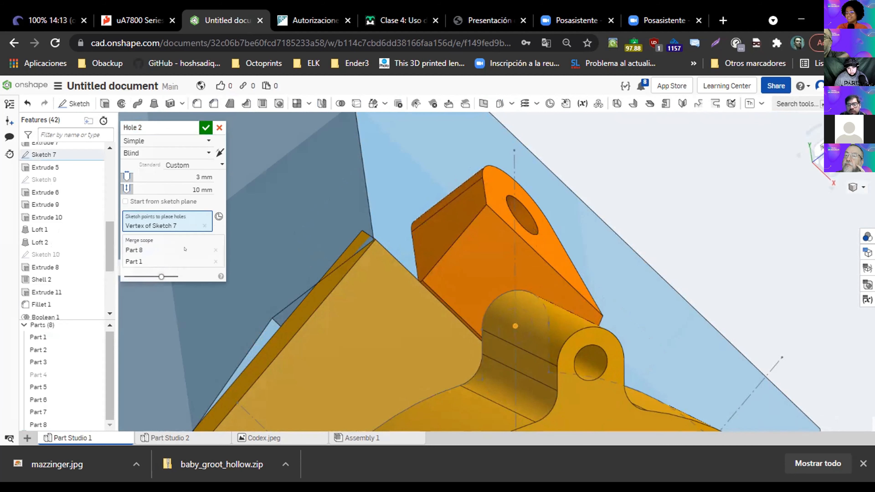
{"action": "left_click", "coordinate": [215, 250]}
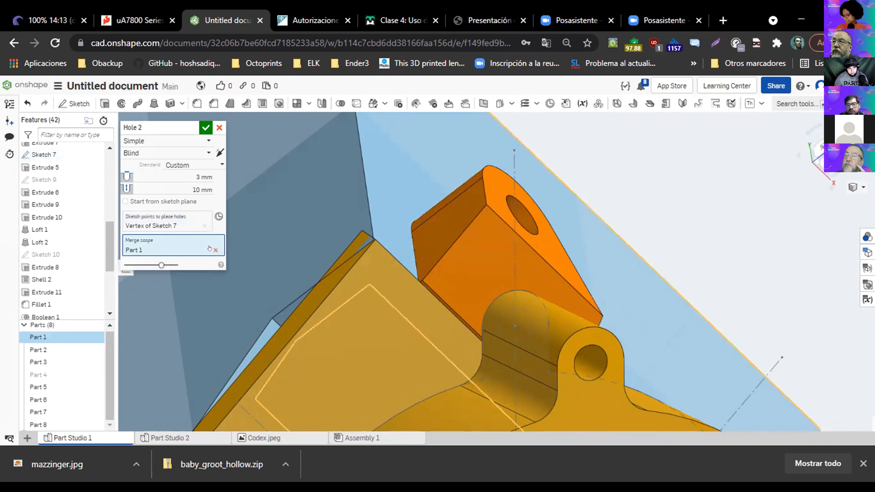
{"action": "left_click", "coordinate": [216, 250]}
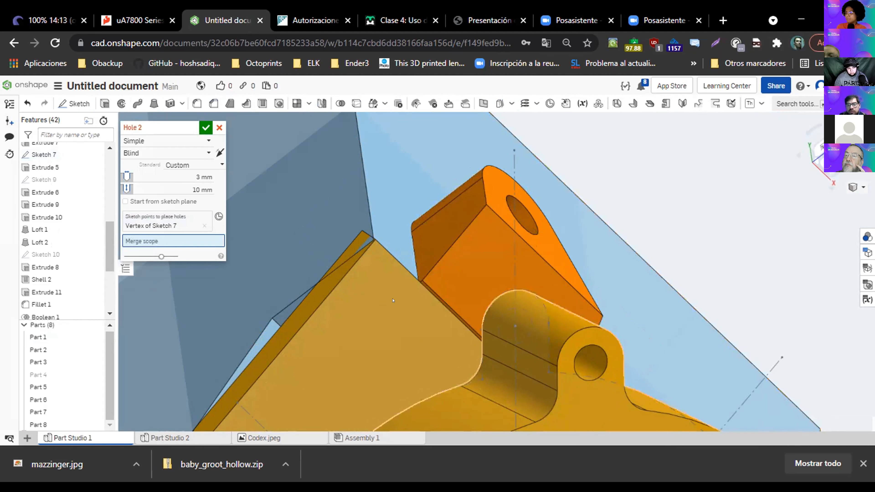
Step: Hide Part 5, Part 6 and Sketch 7 to expose the orange tab for the hole
{"action": "left_click", "coordinate": [95, 385]}
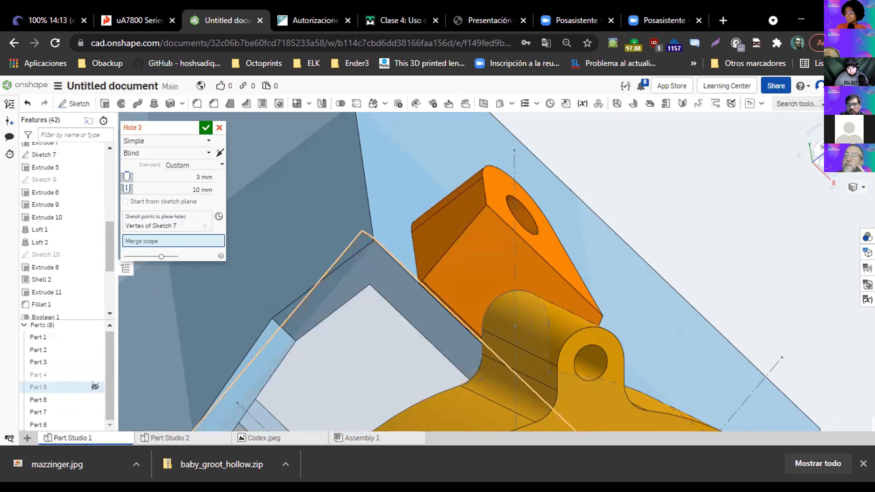
{"action": "left_click", "coordinate": [94, 386]}
{"action": "left_click", "coordinate": [94, 397]}
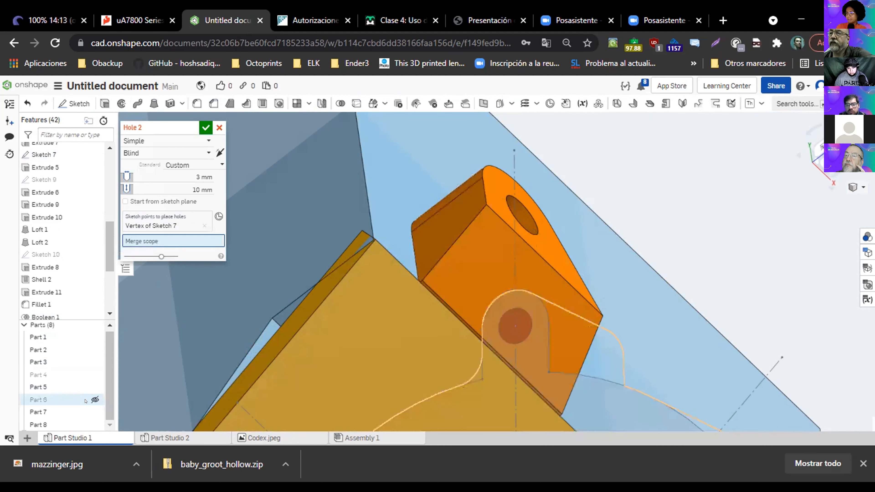
{"action": "left_click", "coordinate": [93, 389]}
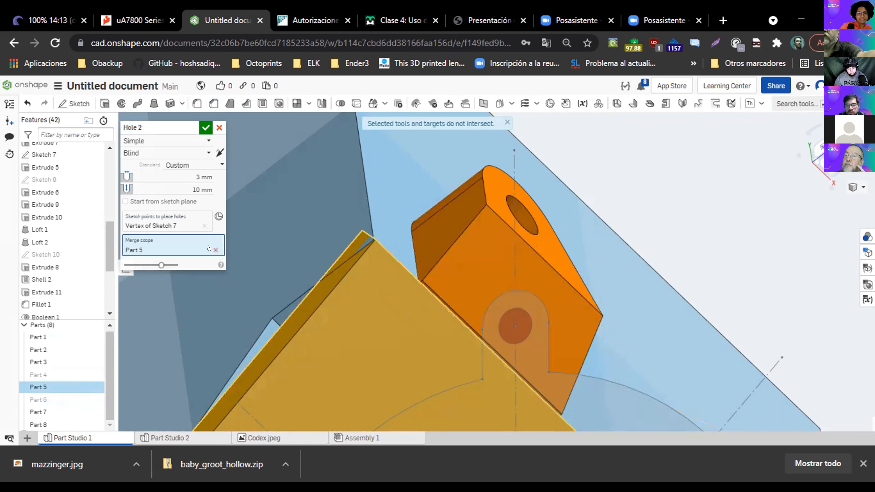
{"action": "left_click", "coordinate": [93, 387]}
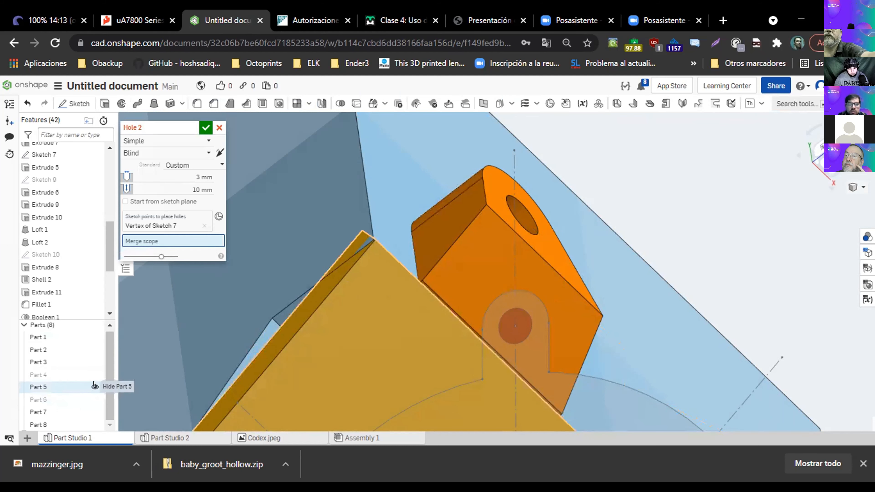
{"action": "left_click", "coordinate": [94, 387]}
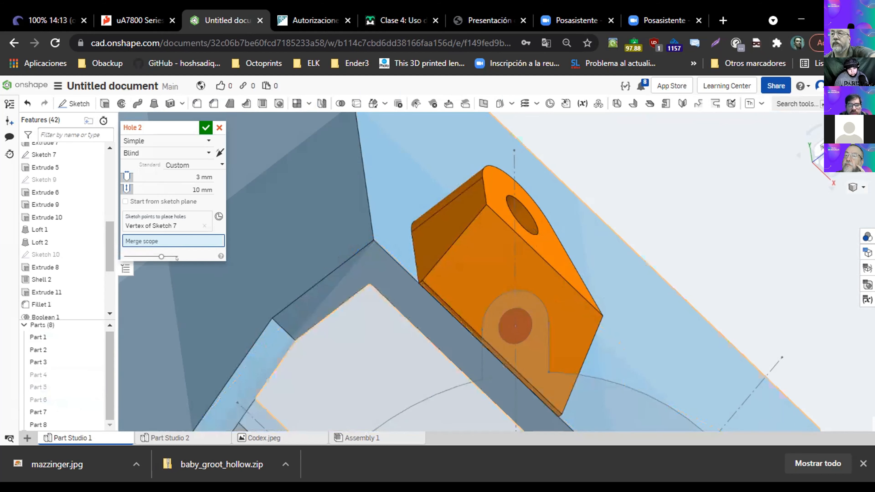
{"action": "scroll", "coordinate": [83, 272], "scroll_direction": "down", "scroll_amount": 3}
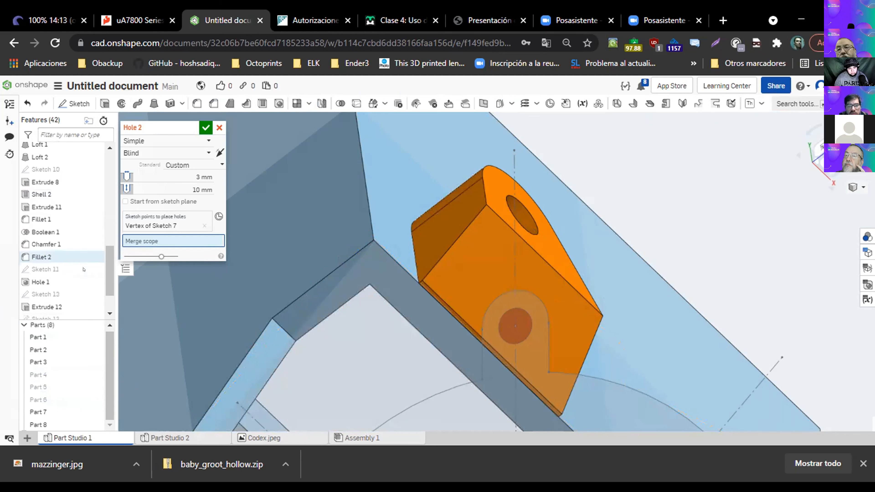
{"action": "scroll", "coordinate": [84, 269], "scroll_direction": "up", "scroll_amount": 4}
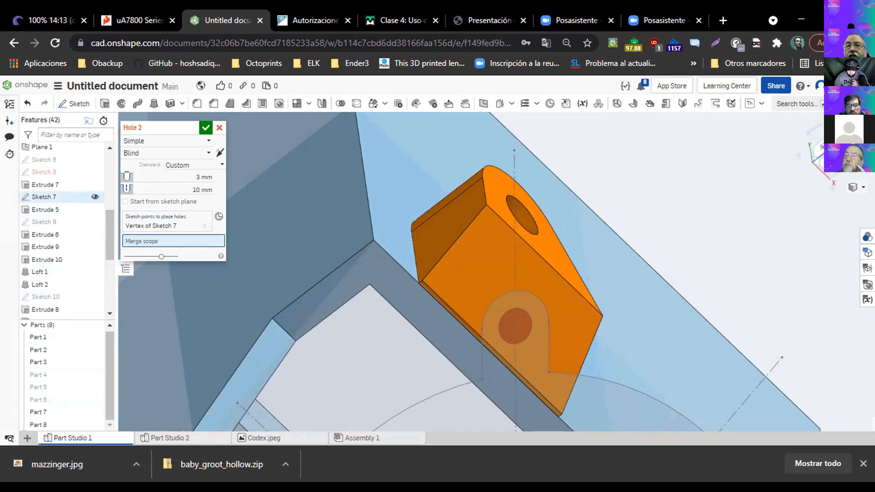
{"action": "left_click", "coordinate": [95, 196]}
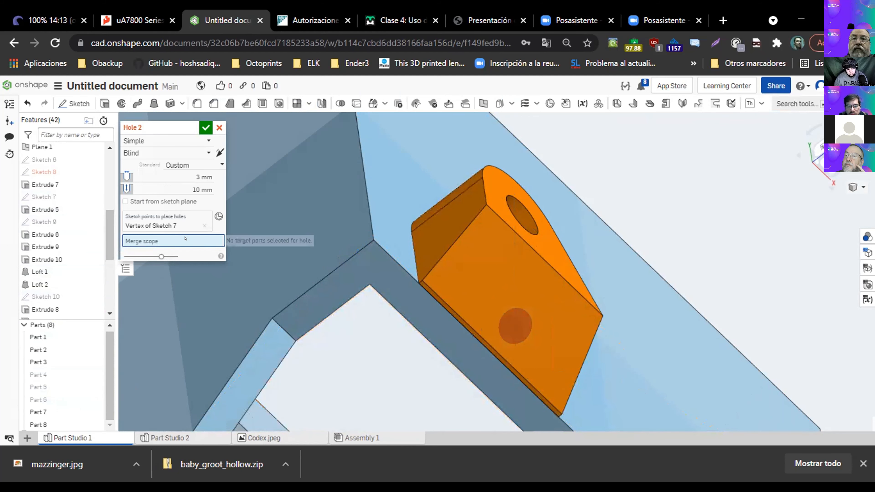
Step: Set the hole's merge scope to the orange tab, Part 8, and accept the hole
{"action": "left_click", "coordinate": [482, 250]}
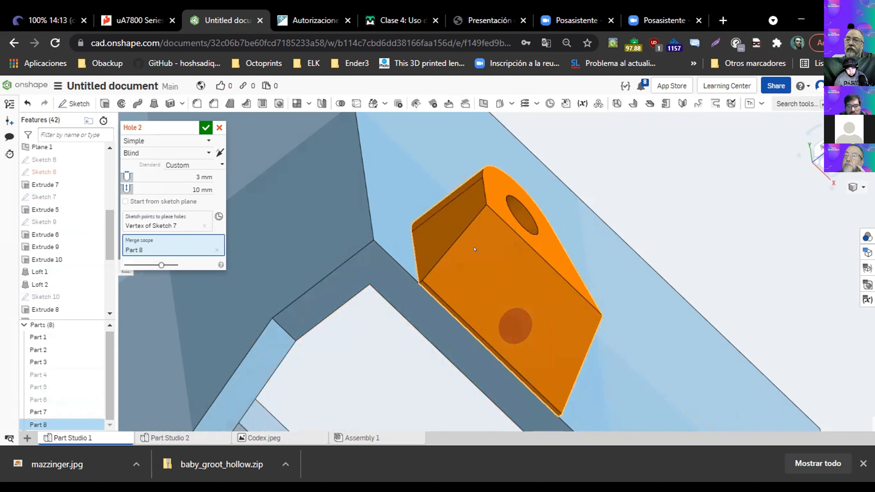
{"action": "right_click_drag", "start_coordinate": [484, 257], "coordinate": [463, 248]}
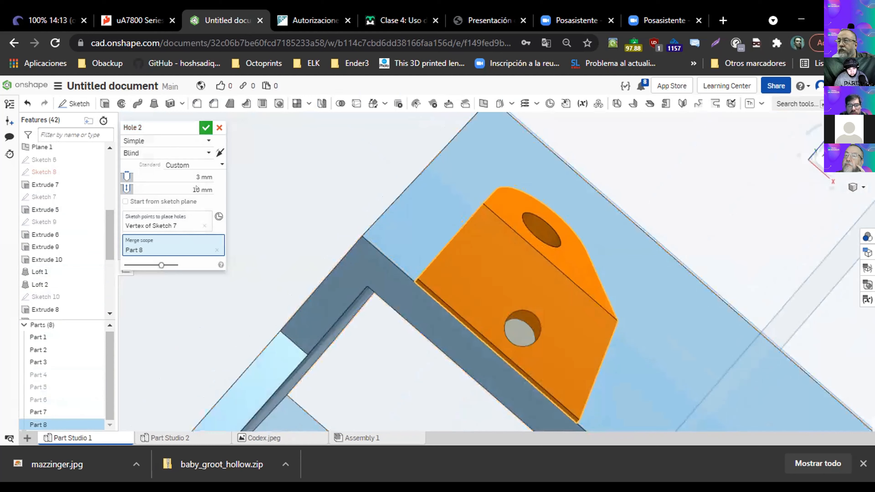
{"action": "left_click", "coordinate": [206, 127]}
Step: Show Part 4, Part 5 and Part 6 around the drilled orange tab
{"action": "scroll", "coordinate": [249, 208], "scroll_direction": "down", "scroll_amount": 8}
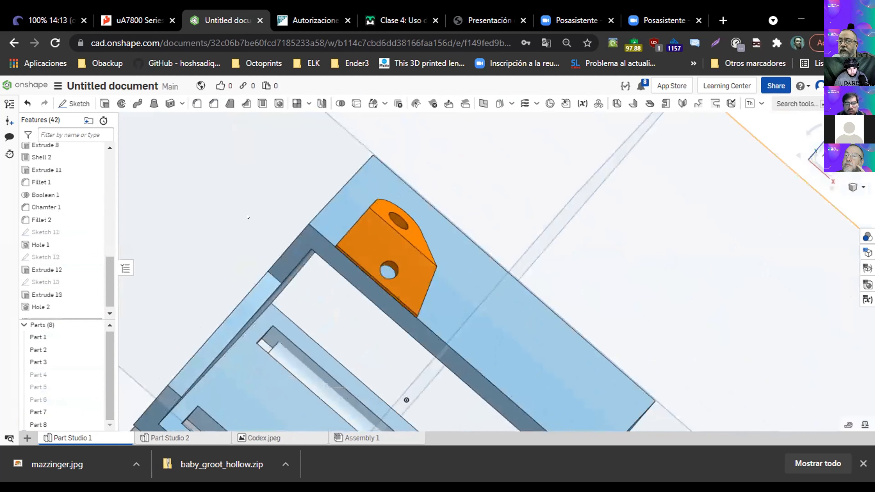
{"action": "right_click_drag", "start_coordinate": [249, 229], "coordinate": [93, 373]}
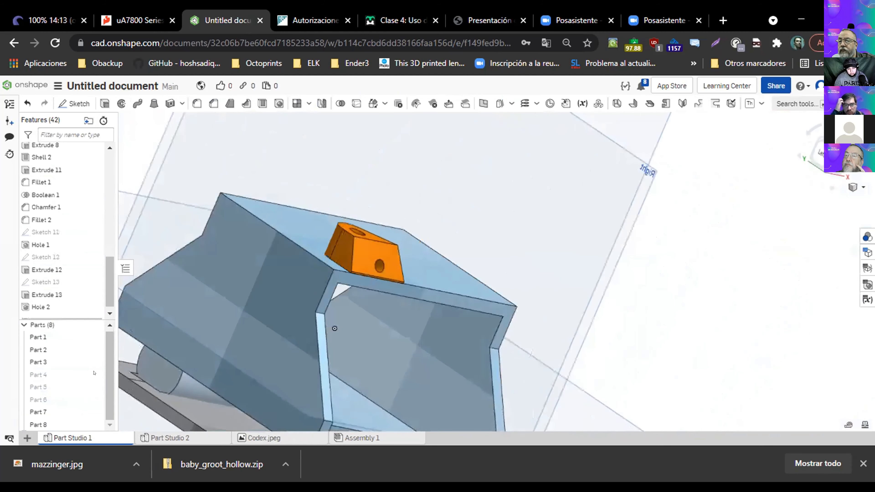
{"action": "left_click", "coordinate": [94, 374]}
{"action": "left_click", "coordinate": [94, 387]}
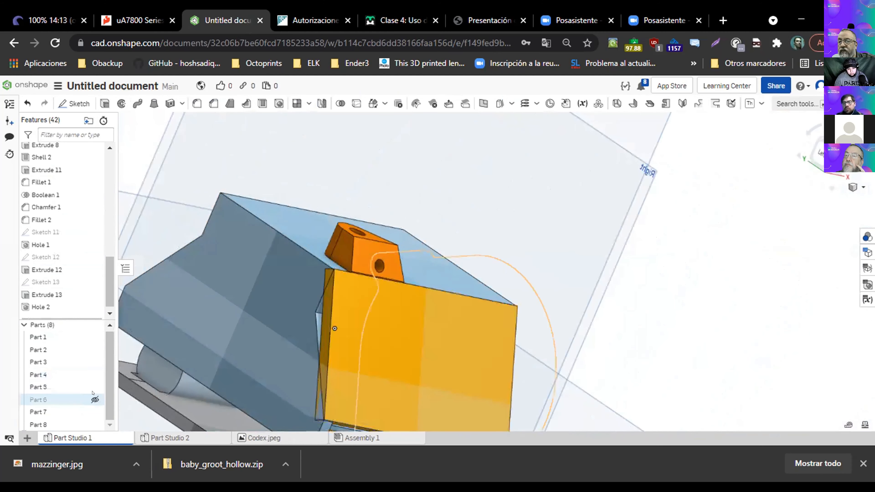
{"action": "left_click", "coordinate": [94, 400]}
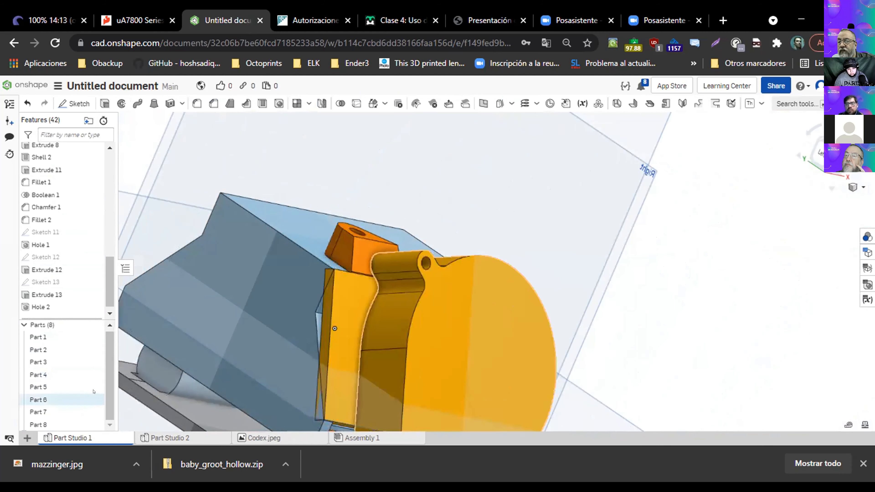
Step: Hide Part 5 and inspect the drilled orange tab beside the yellow fan
{"action": "left_click", "coordinate": [95, 387]}
{"action": "scroll", "coordinate": [556, 249], "scroll_direction": "up", "scroll_amount": 3}
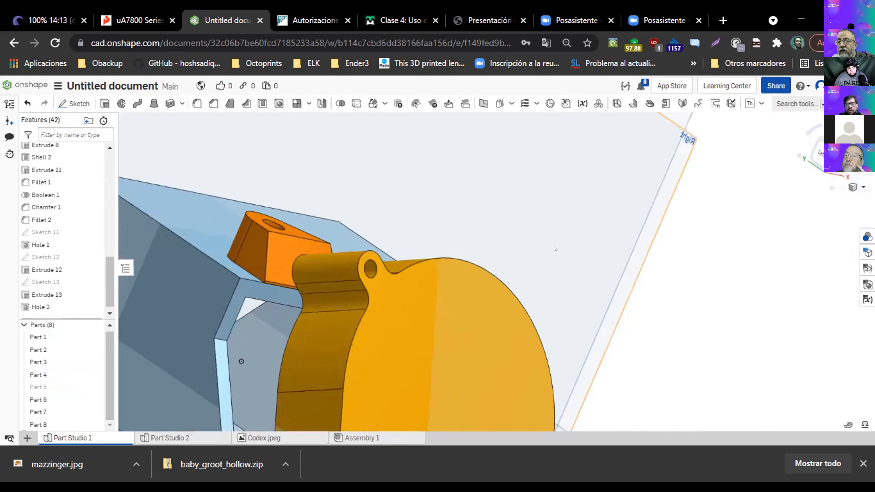
{"action": "scroll", "coordinate": [545, 267], "scroll_direction": "down", "scroll_amount": 4}
{"action": "scroll", "coordinate": [536, 280], "scroll_direction": "down", "scroll_amount": 3}
{"action": "right_click_drag", "start_coordinate": [598, 311], "coordinate": [525, 319]}
{"action": "mouse_move", "coordinate": [504, 281]}
{"action": "right_mouse_down"}
{"action": "mouse_move", "coordinate": [392, 290]}
{"action": "mouse_move", "coordinate": [401, 307]}
{"action": "mouse_move", "coordinate": [478, 310]}
{"action": "mouse_move", "coordinate": [511, 268]}
{"action": "right_mouse_up"}
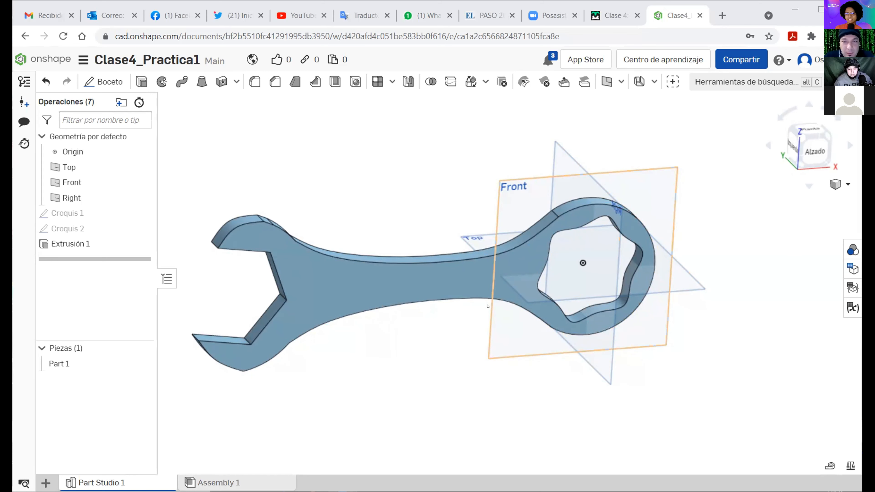
Step: Orient the view normal to the Front plane and start a new sketch on the wrench's front face
{"action": "left_click", "coordinate": [521, 192]}
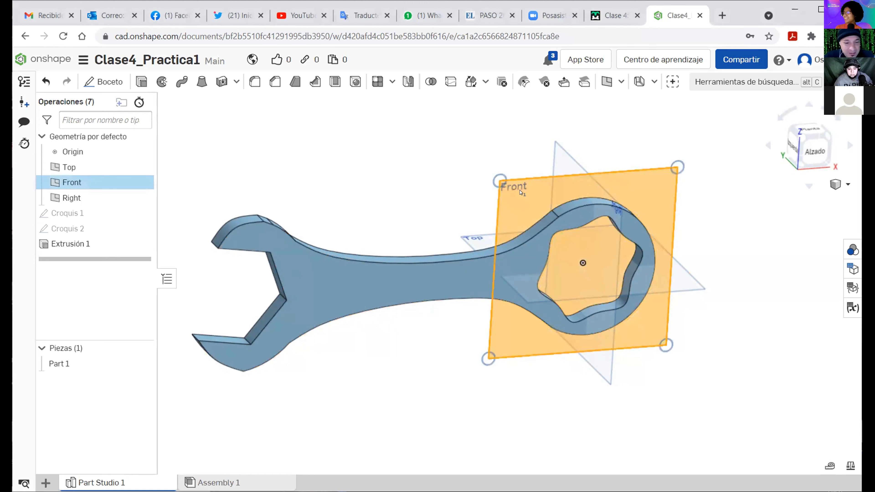
{"action": "key", "text": "n"}
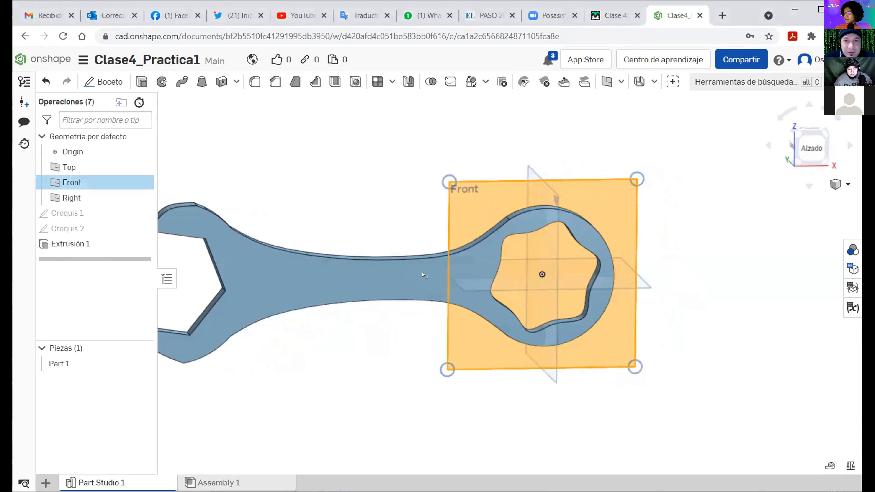
{"action": "left_click", "coordinate": [334, 283]}
{"action": "right_click", "coordinate": [332, 282]}
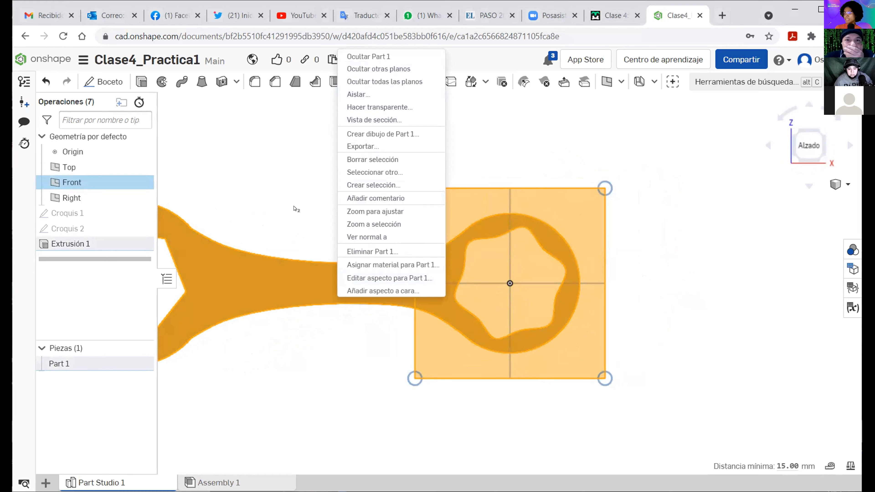
{"action": "left_click", "coordinate": [294, 190]}
{"action": "left_click", "coordinate": [299, 190]}
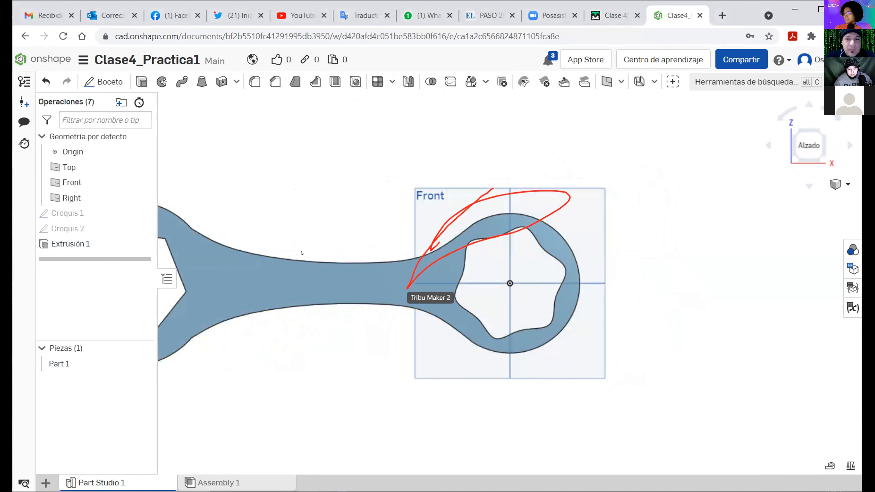
{"action": "left_click", "coordinate": [292, 271]}
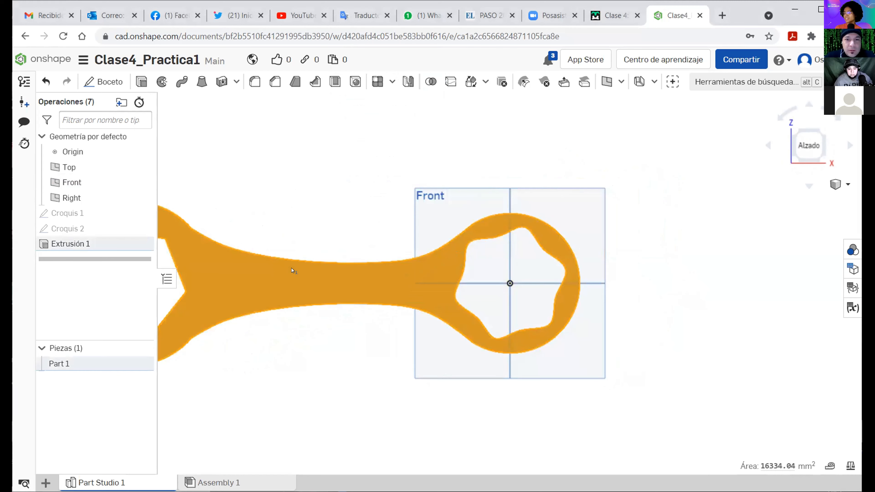
{"action": "right_click", "coordinate": [292, 271]}
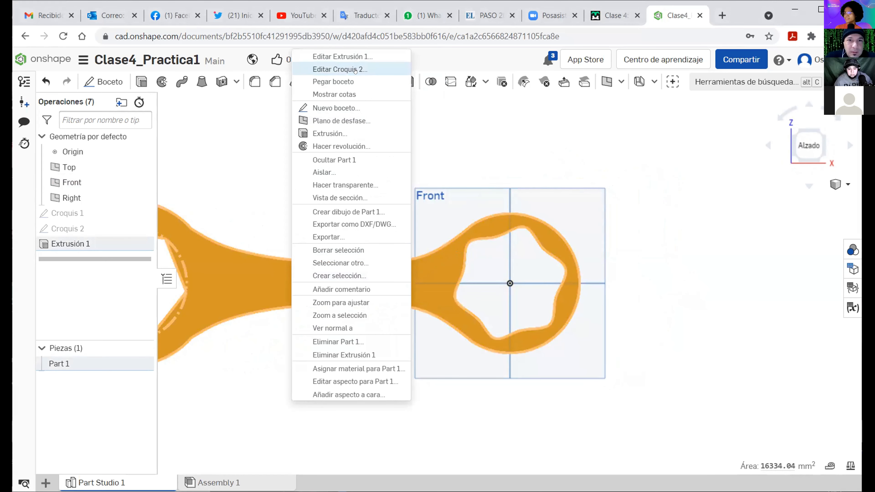
{"action": "left_click", "coordinate": [339, 108]}
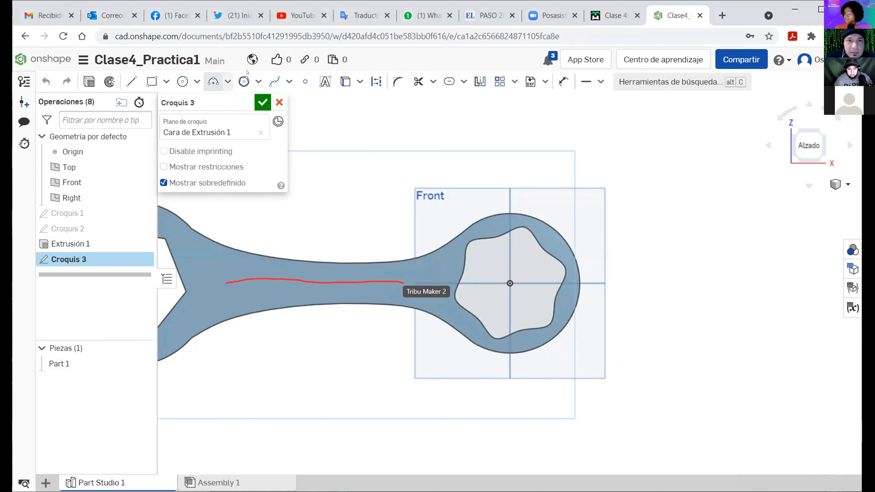
Step: Sketch a horizontal line about 159 mm long along the middle of the wrench handle
{"action": "left_click", "coordinate": [131, 81]}
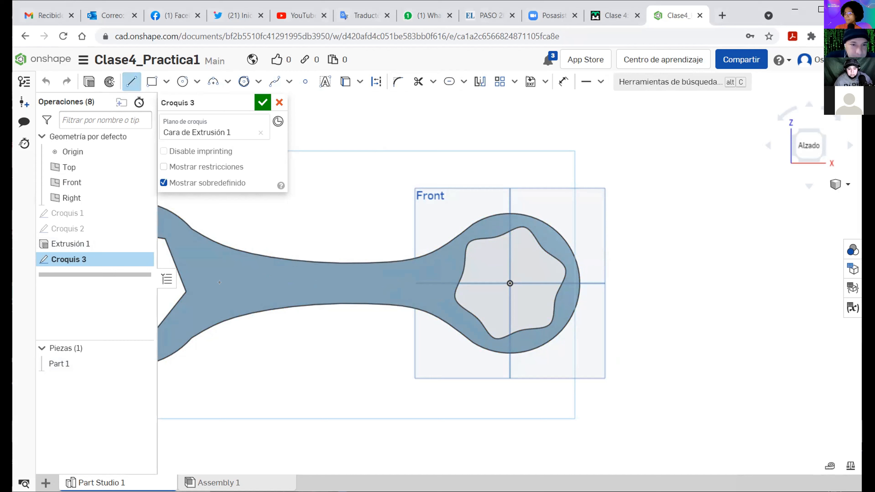
{"action": "left_click", "coordinate": [219, 283]}
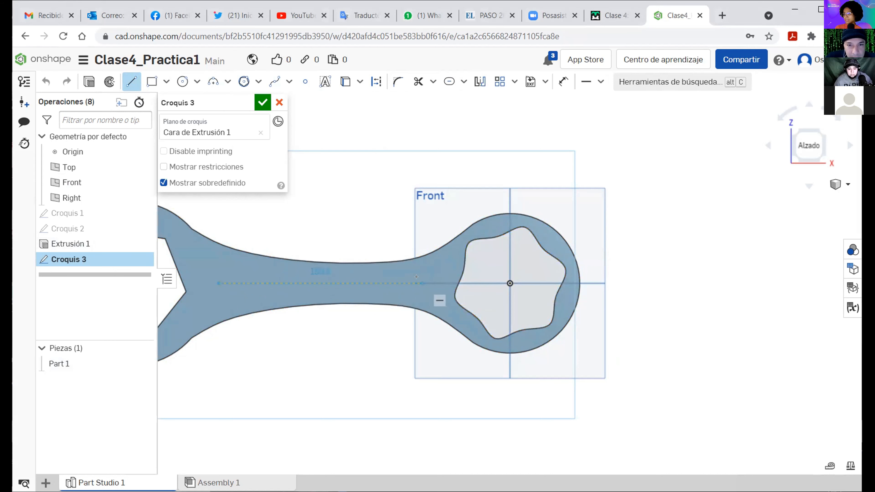
{"action": "left_click", "coordinate": [420, 283]}
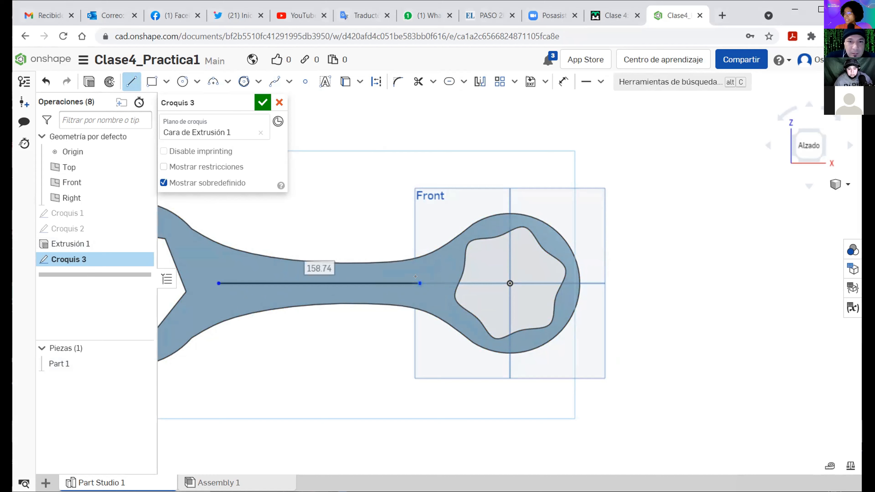
{"action": "key", "text": "Escape"}
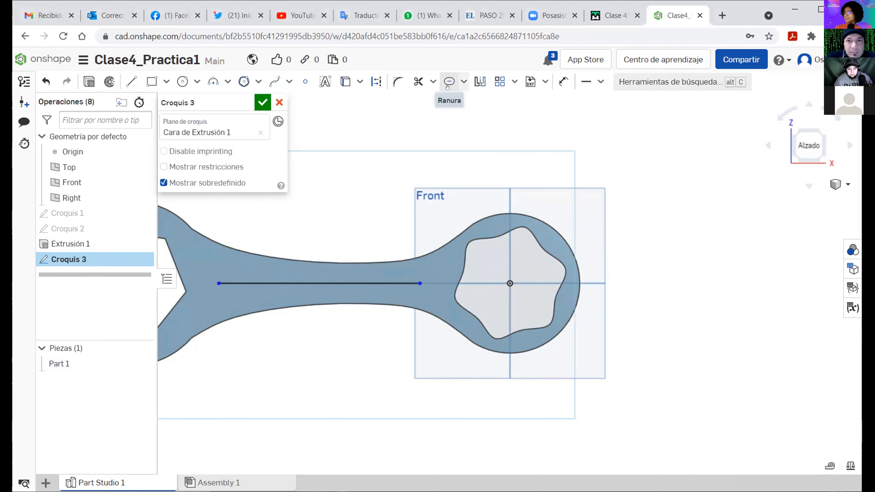
Step: Create a slot around the handle's centre line and set its width to 10 mm
{"action": "left_click", "coordinate": [448, 82]}
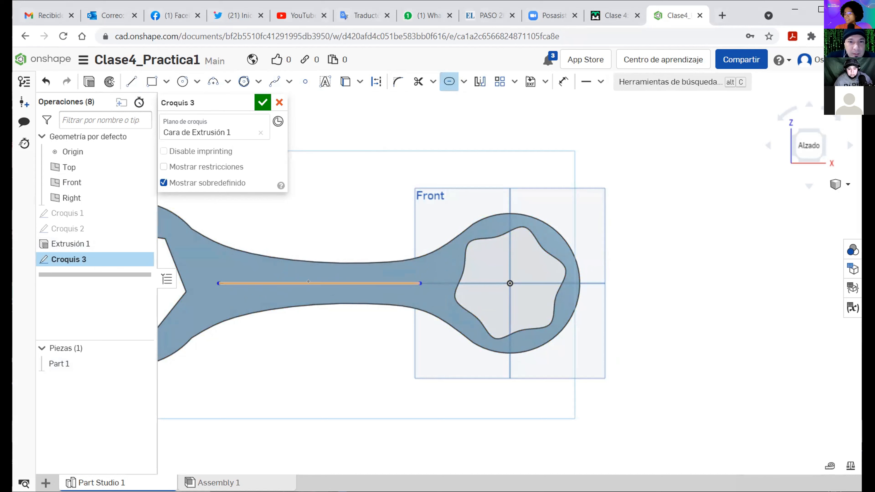
{"action": "left_click", "coordinate": [315, 283]}
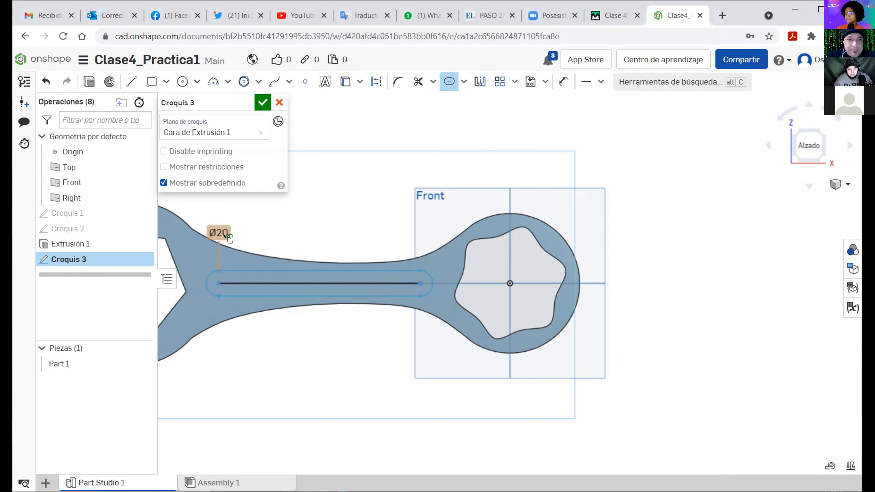
{"action": "double_click", "coordinate": [225, 235]}
{"action": "type", "text": "10"}
{"action": "key", "text": "Return"}
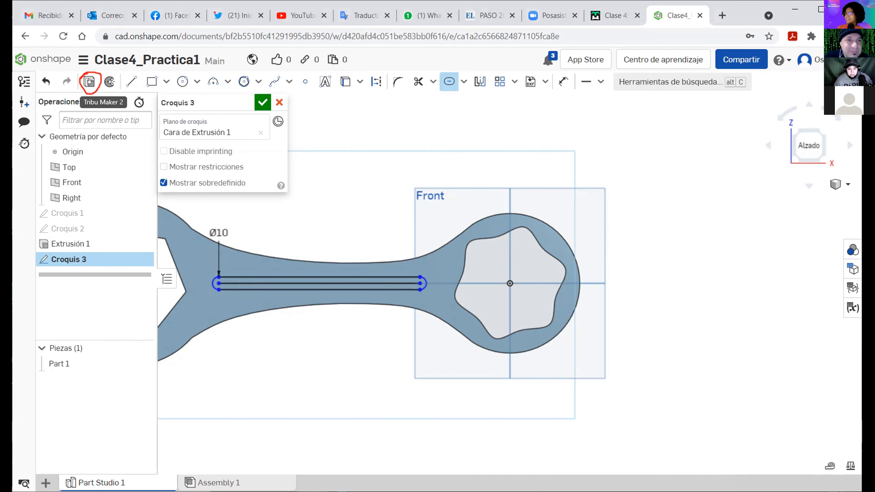
Step: Extrude the slot sketch as a blind removal from Part 1 with a depth of 2 mm
{"action": "left_click", "coordinate": [89, 81]}
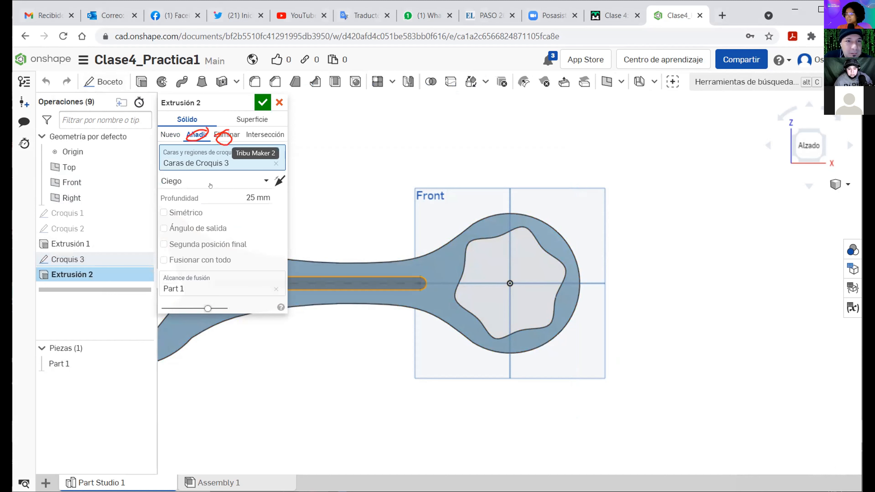
{"action": "left_click", "coordinate": [225, 133]}
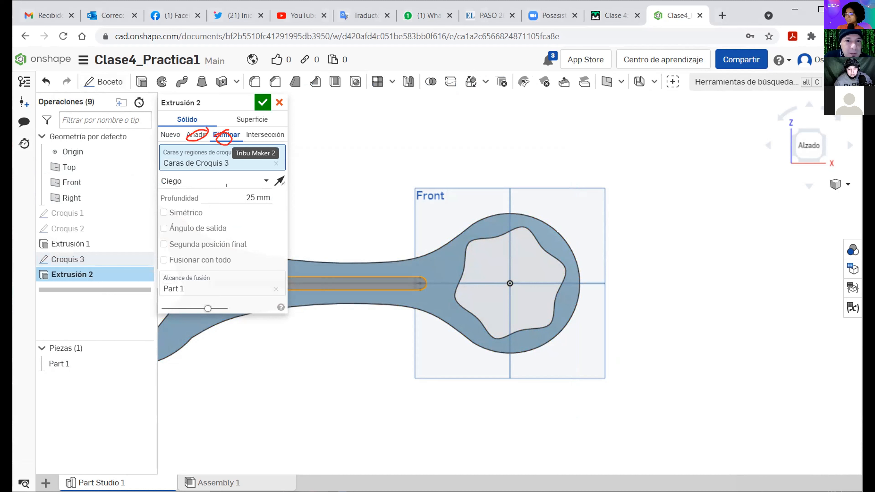
{"action": "left_click", "coordinate": [249, 198]}
{"action": "left_click", "coordinate": [249, 193]}
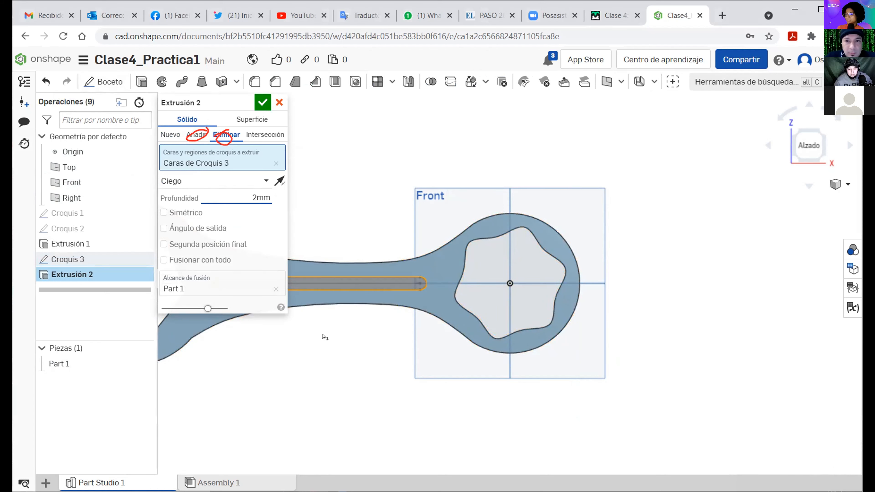
{"action": "key", "text": "Return"}
{"action": "left_click", "coordinate": [353, 358]}
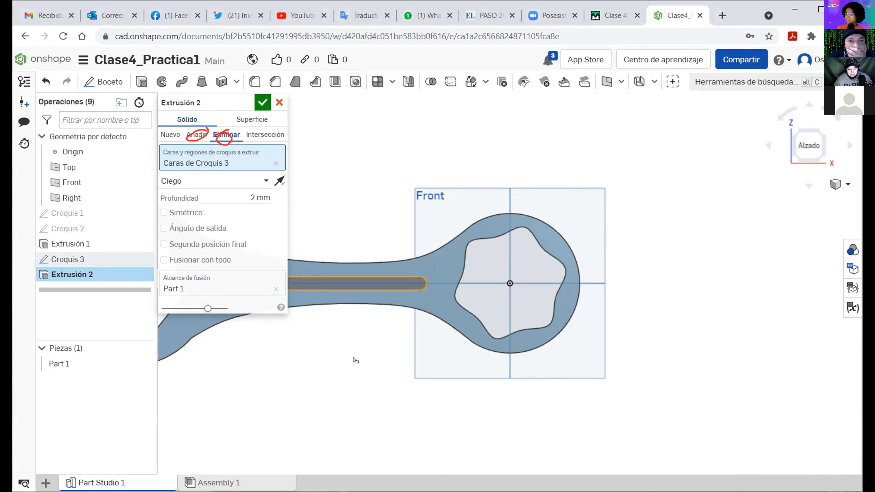
Step: Examine the slot cut preview along the wrench handle from several angles
{"action": "middle_click_drag", "start_coordinate": [406, 297], "coordinate": [462, 304]}
{"action": "right_click_drag", "start_coordinate": [490, 300], "coordinate": [423, 344]}
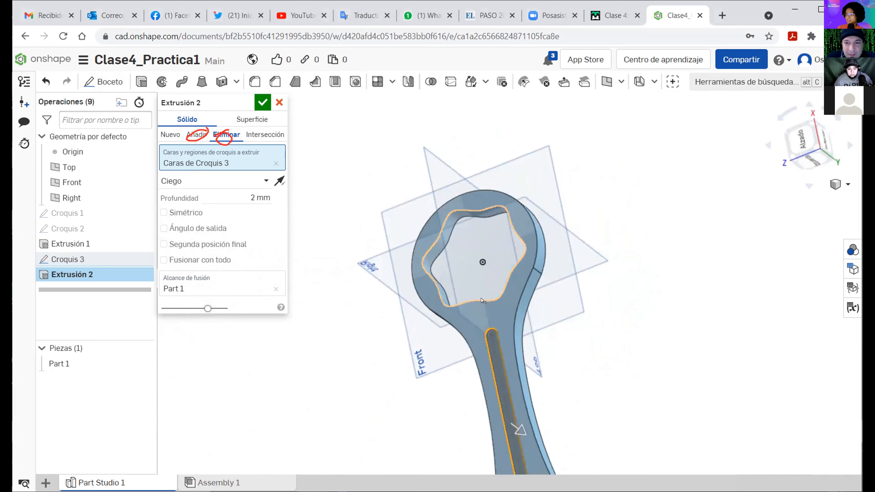
{"action": "key", "text": "n"}
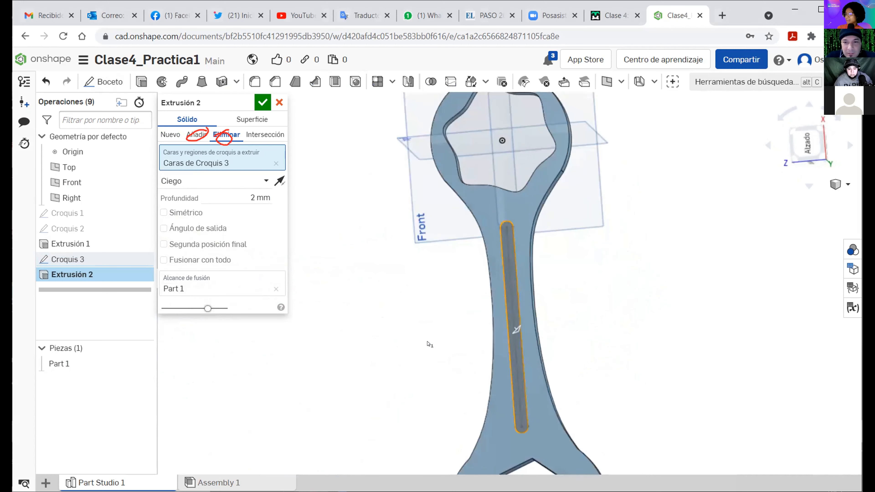
{"action": "right_click_drag", "start_coordinate": [489, 396], "coordinate": [515, 339]}
{"action": "right_click_drag", "start_coordinate": [491, 301], "coordinate": [515, 306]}
{"action": "right_click_drag", "start_coordinate": [465, 379], "coordinate": [461, 376]}
{"action": "middle_click_drag", "start_coordinate": [461, 376], "coordinate": [340, 263]}
Step: Deselect the slot sketch faces from the cut, set its depth to 25 mm and accept the extrusion
{"action": "left_click", "coordinate": [346, 274]}
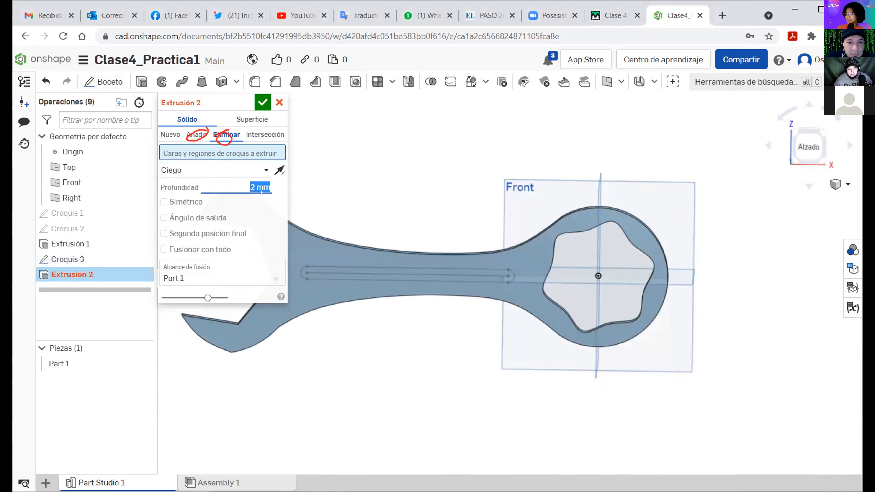
{"action": "key", "text": "Return"}
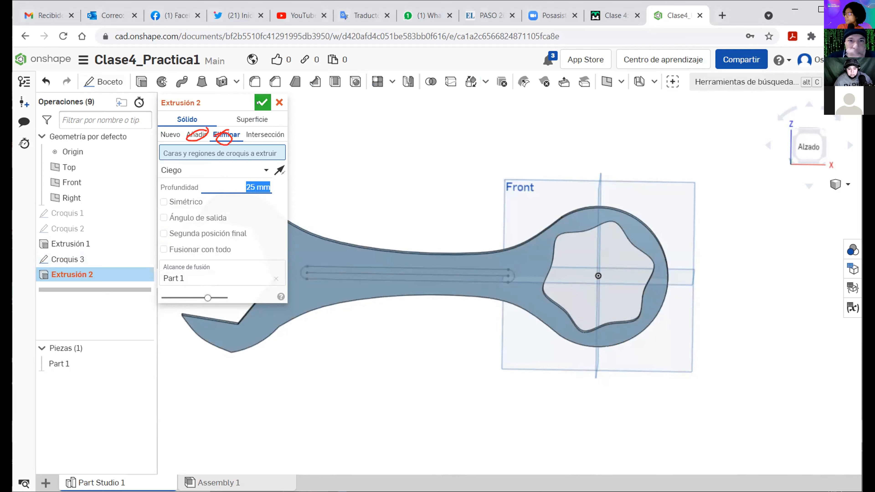
{"action": "left_click", "coordinate": [257, 104]}
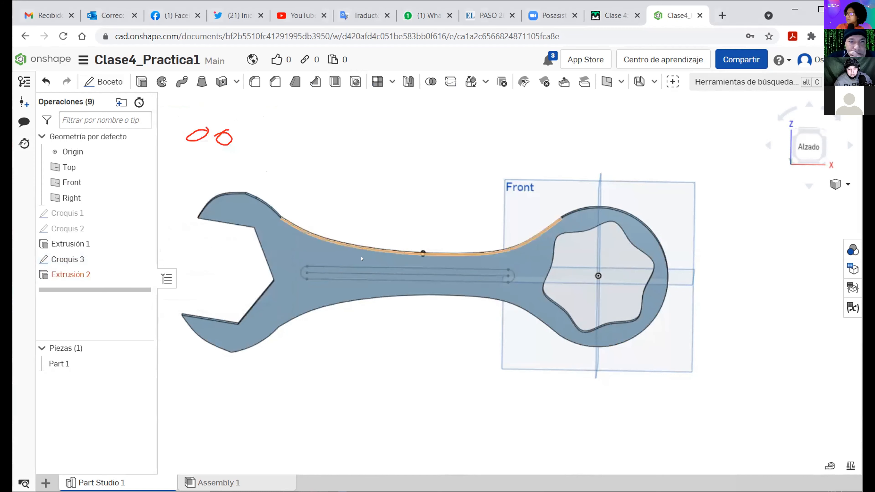
{"action": "scroll", "coordinate": [413, 267], "scroll_direction": "down", "scroll_amount": 2}
{"action": "scroll", "coordinate": [467, 269], "scroll_direction": "up", "scroll_amount": 5}
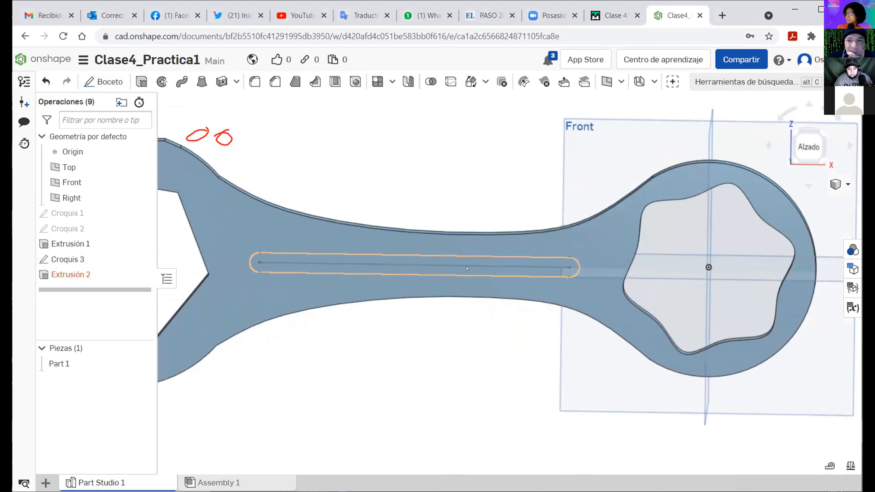
{"action": "scroll", "coordinate": [462, 276], "scroll_direction": "down", "scroll_amount": 2}
{"action": "right_click_drag", "start_coordinate": [456, 281], "coordinate": [408, 262]}
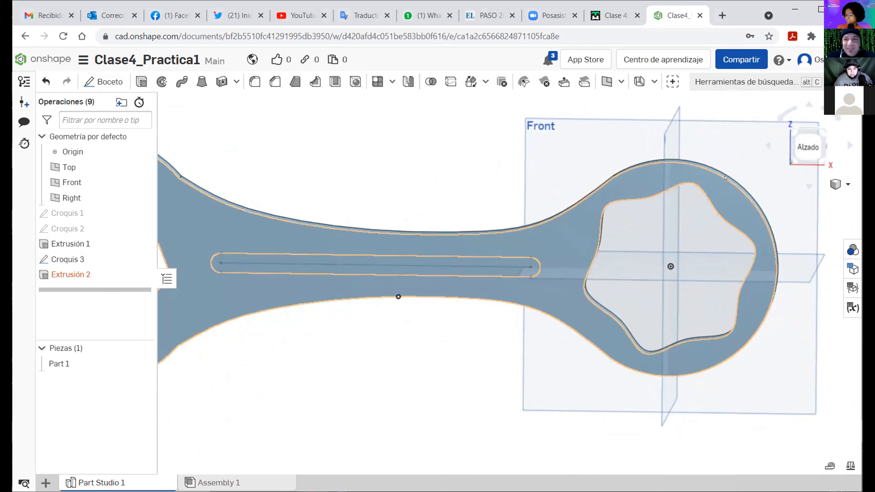